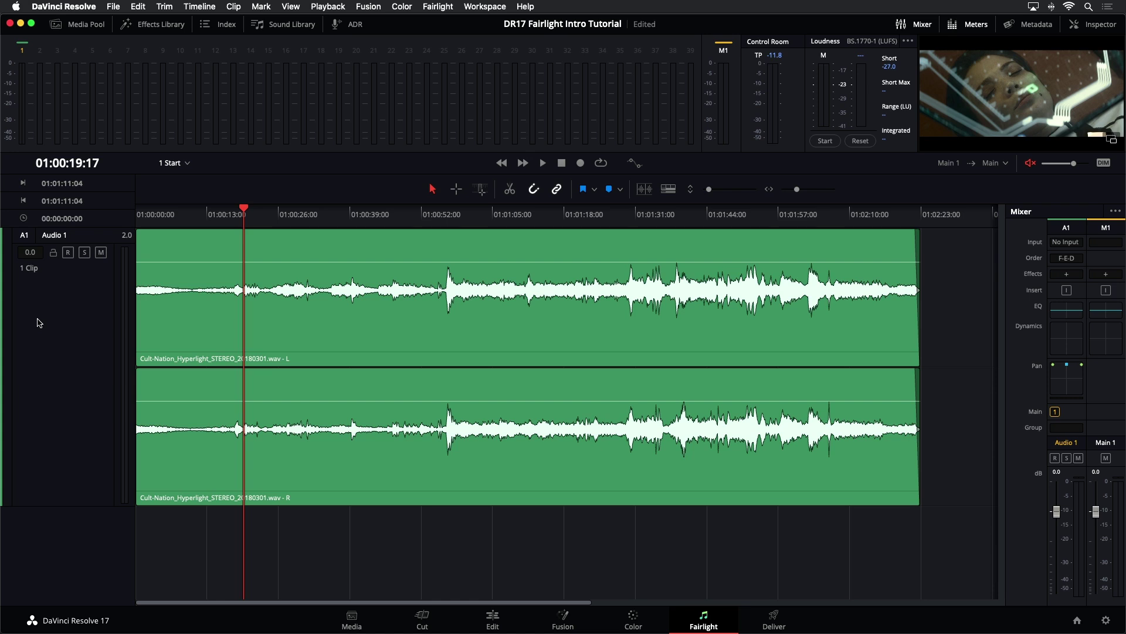
# Step: Play a short passage of the soundtrack from the current playhead position and stop playback
pyautogui.moveTo(156, 255)
pyautogui.press('space')
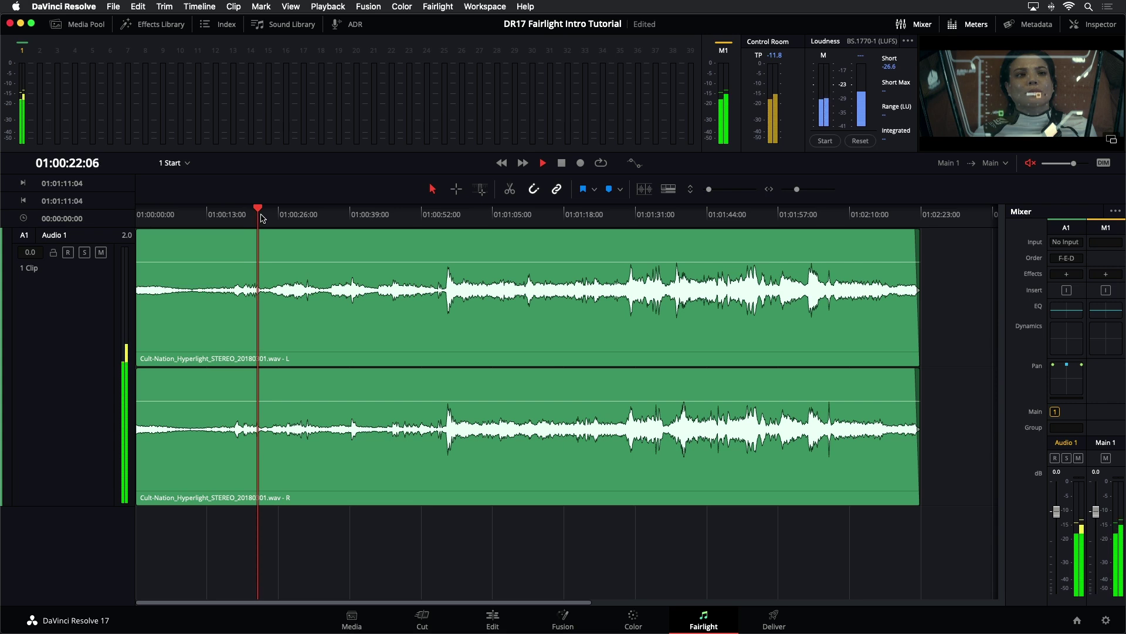
pyautogui.press('space')
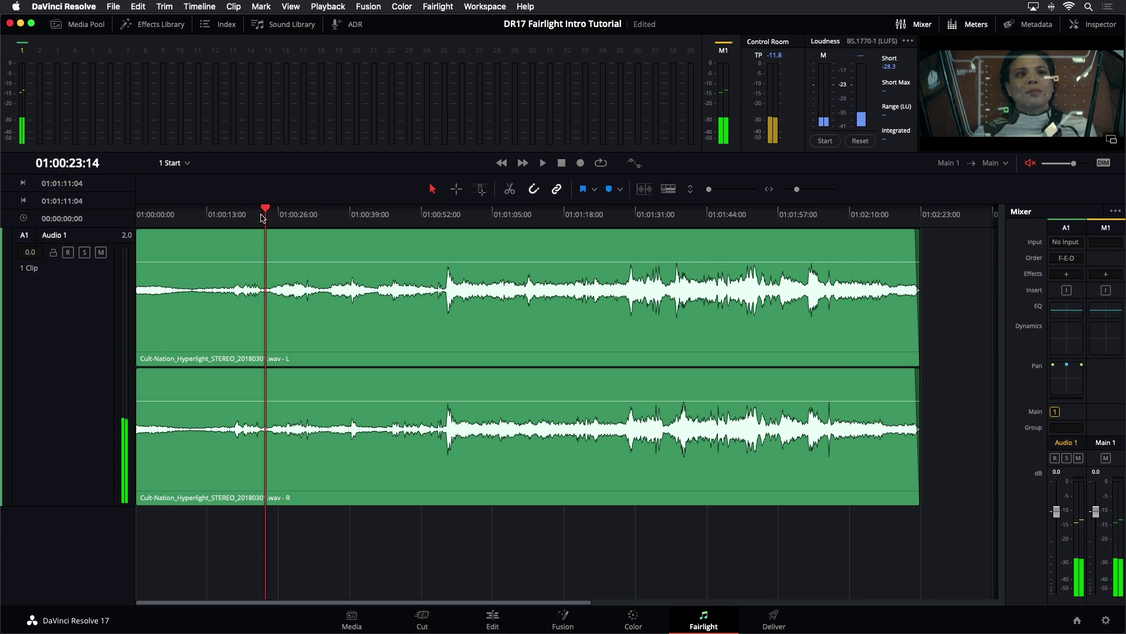
# Step: Unmute the monitor output and play a short passage of the soundtrack before stopping it
pyautogui.click(1031, 163)
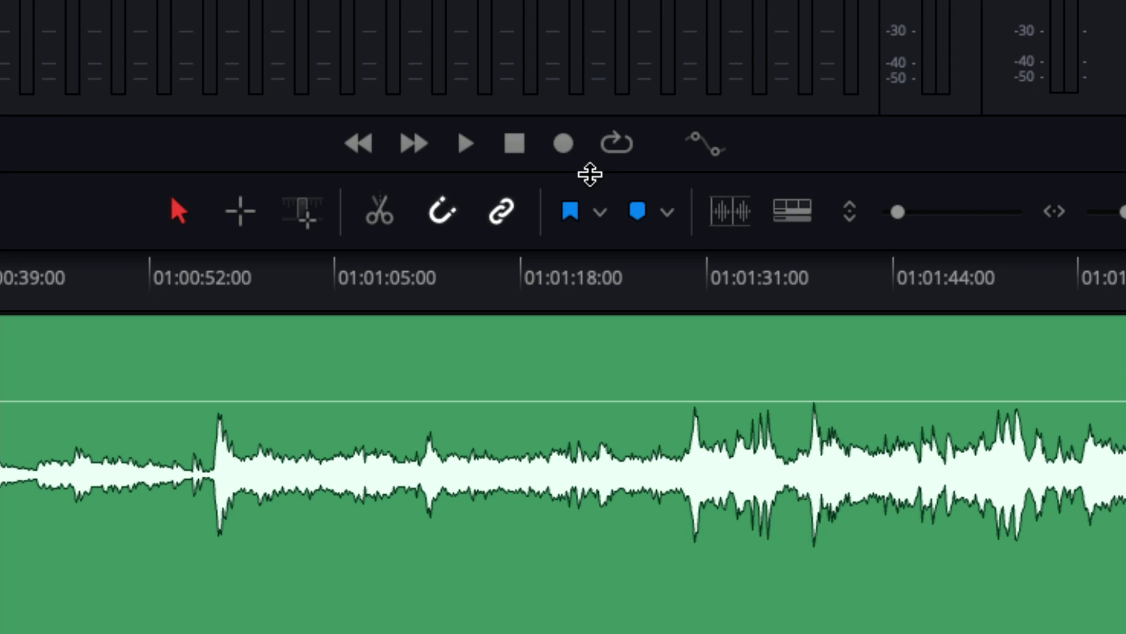
pyautogui.click(467, 145)
pyautogui.click(516, 151)
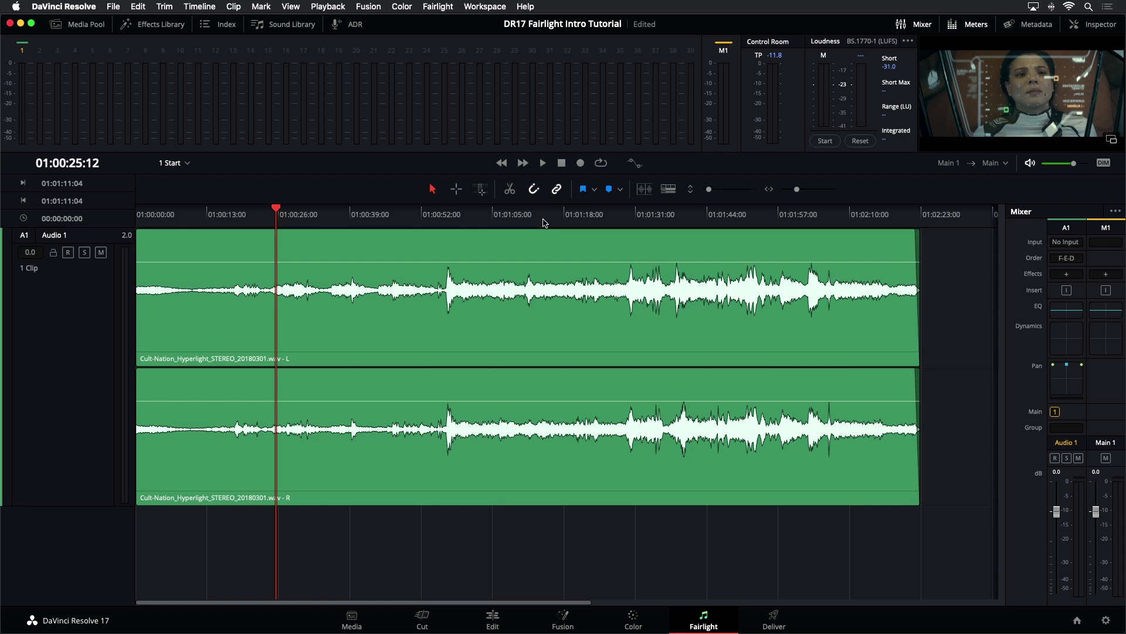
# Step: Jump the playhead back and forth between the start and end of the timeline, finishing at the start
pyautogui.press('Home')
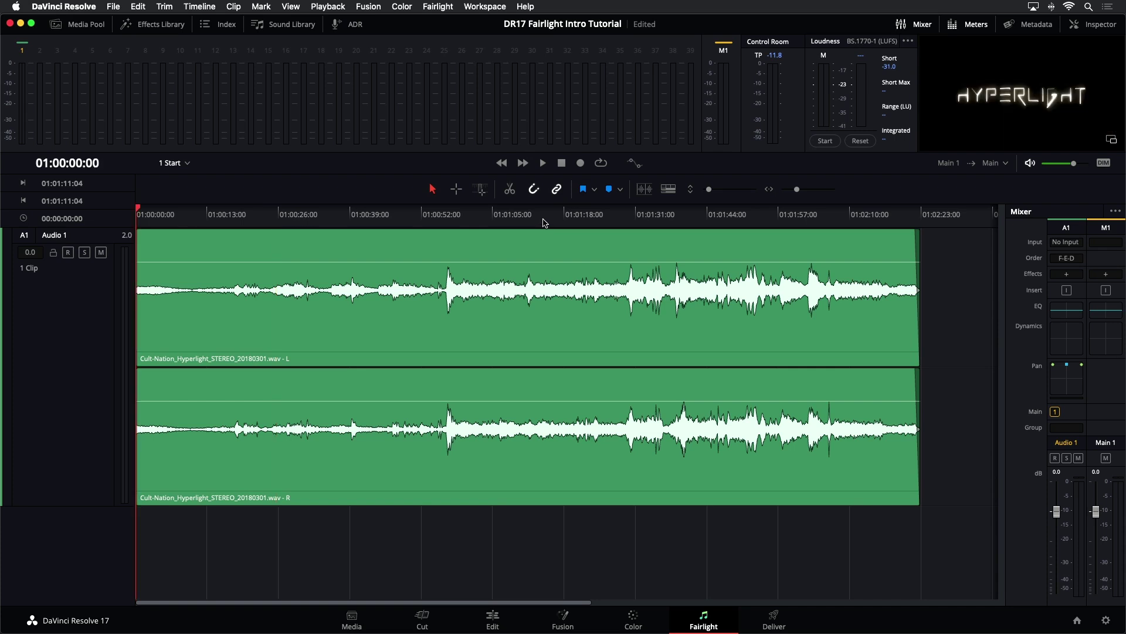
pyautogui.press('End')
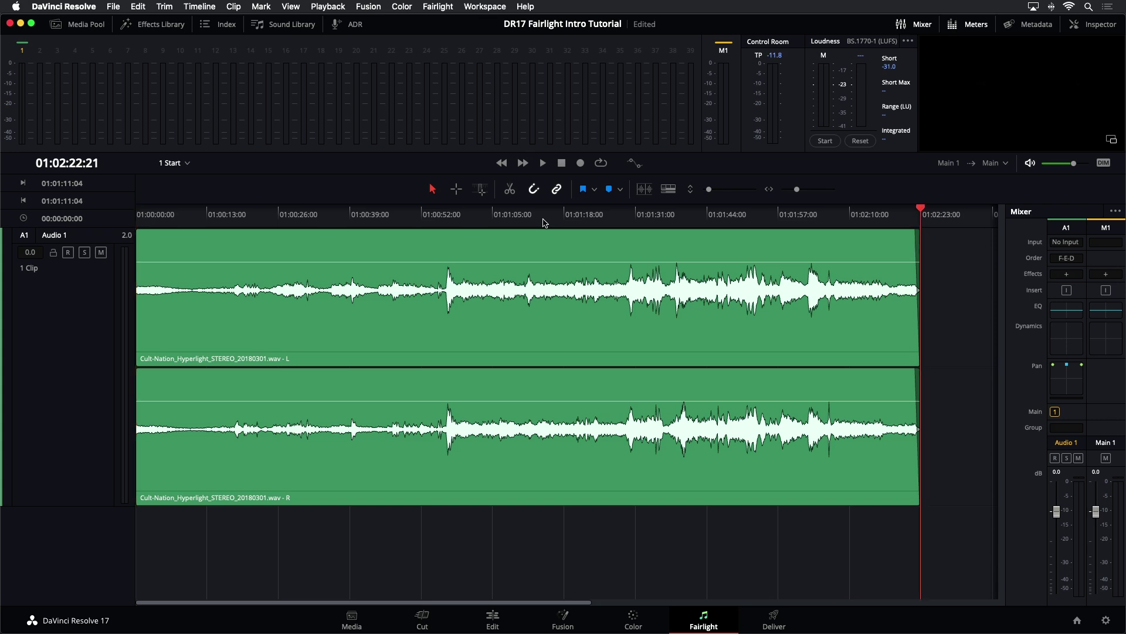
pyautogui.press('Home')
pyautogui.press('End')
pyautogui.press('Home')
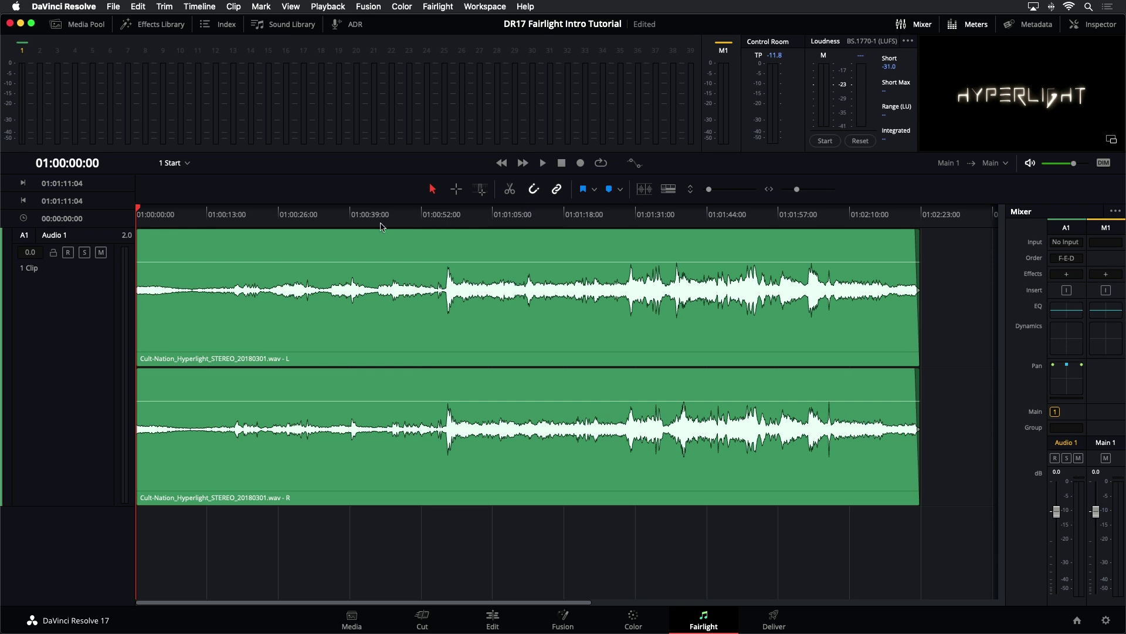
# Step: Select the Audio 1 track together with its clip, and deselect it again
pyautogui.click(95, 312)
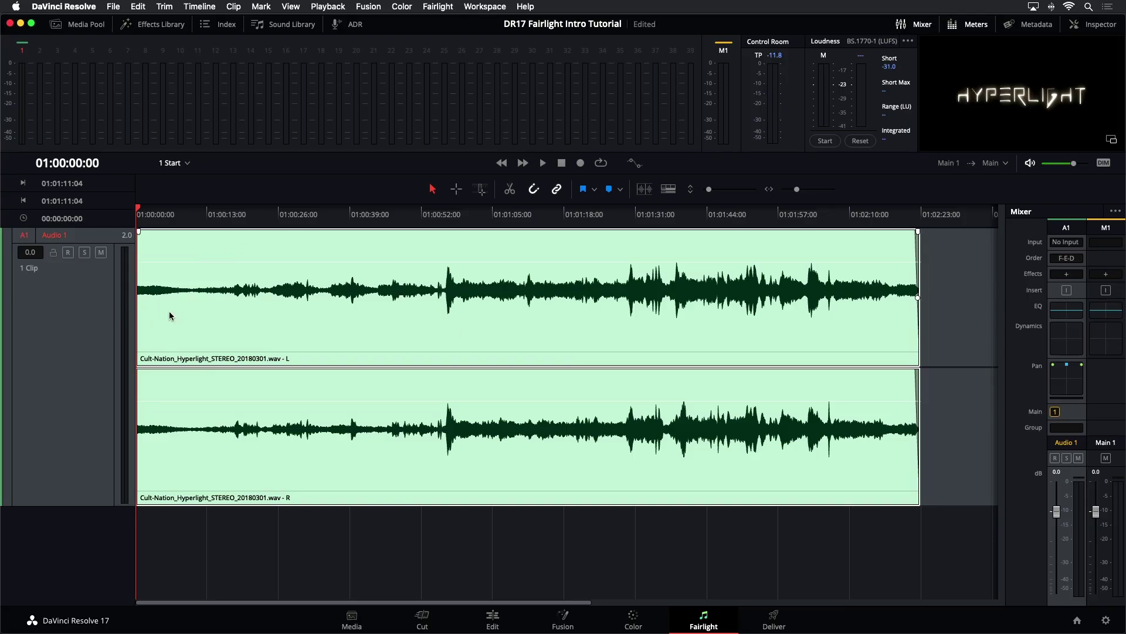
pyautogui.moveTo(160, 232)
pyautogui.click(95, 307)
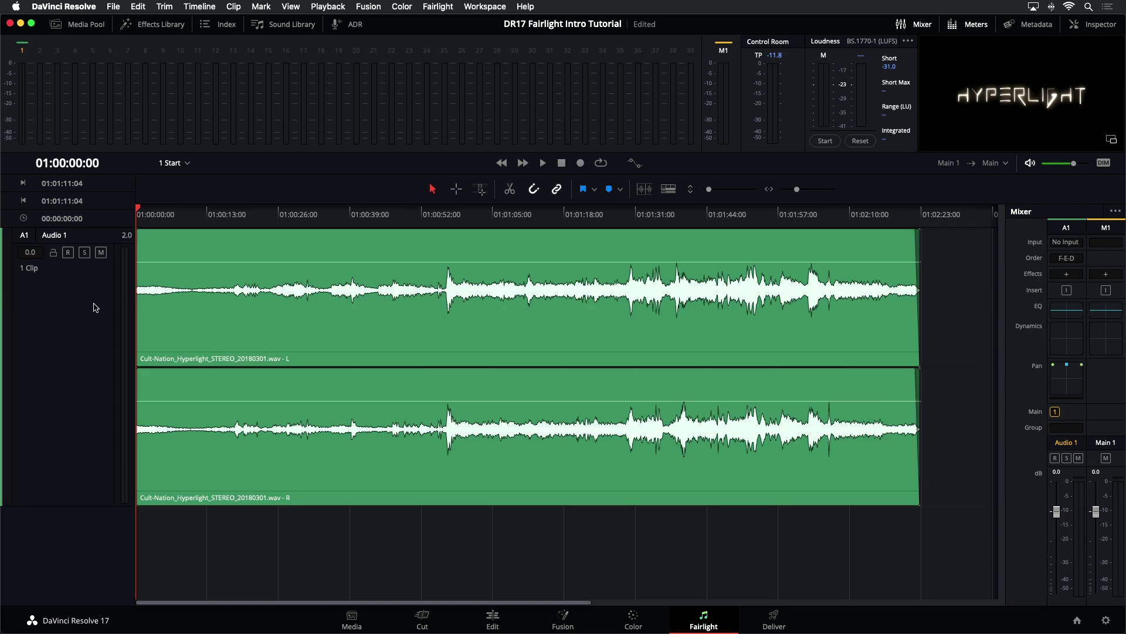
# Step: Place the playhead at 01:00:43:00 and play a short passage from there
pyautogui.click(372, 218)
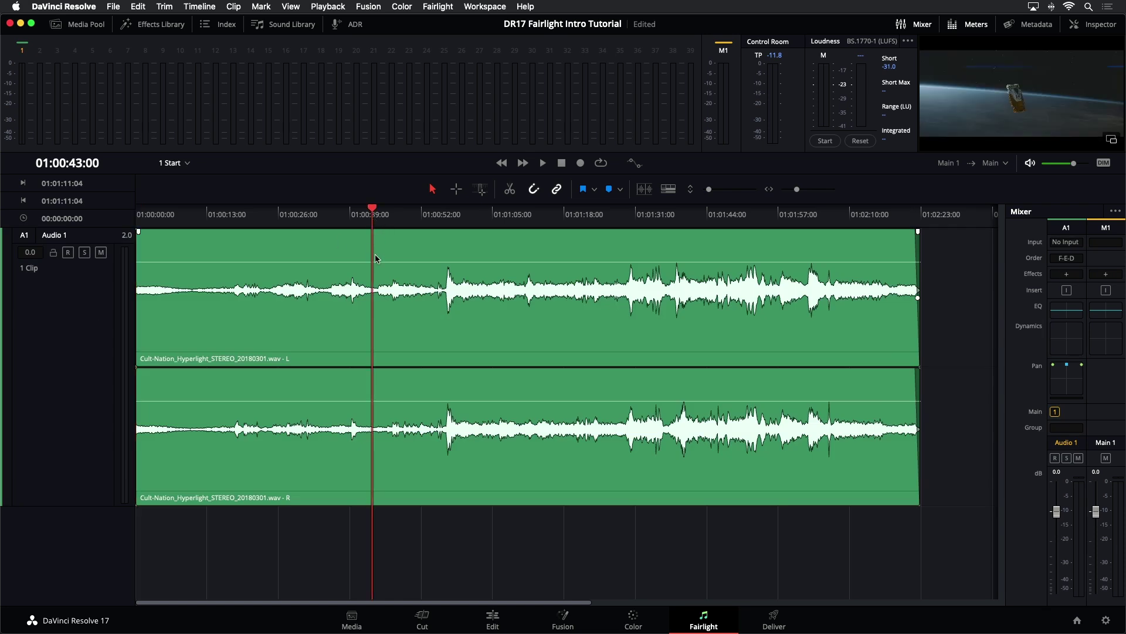
pyautogui.press('space')
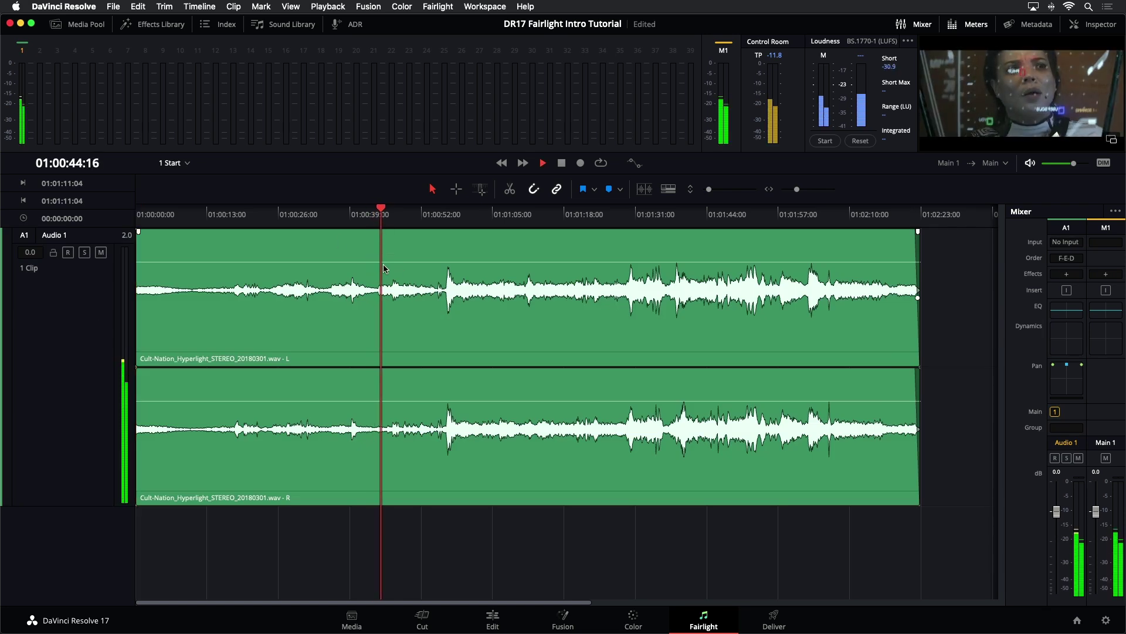
pyautogui.press('space')
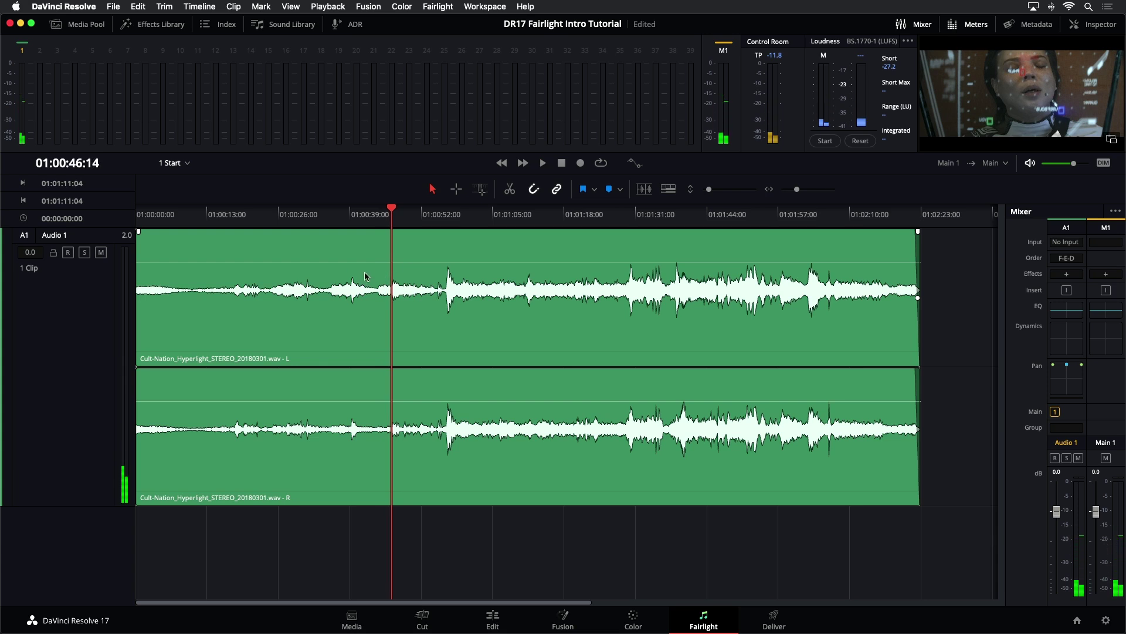
# Step: Select the Cult-Nation_Hyperlight audio clip on the timeline and clear the selection
pyautogui.click(380, 282)
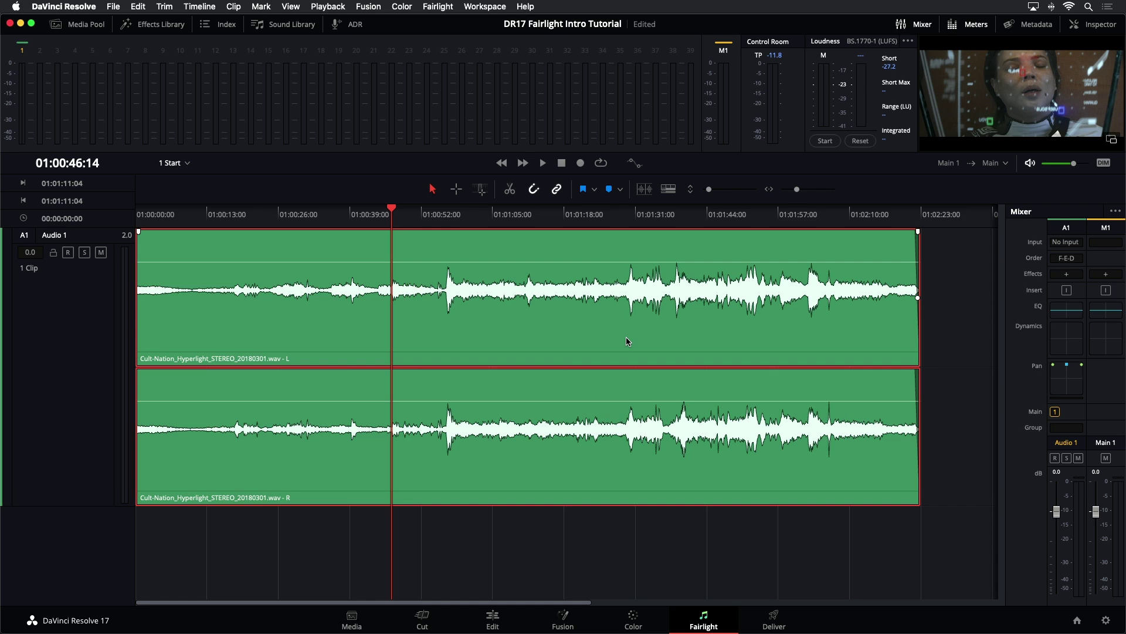
pyautogui.click(962, 299)
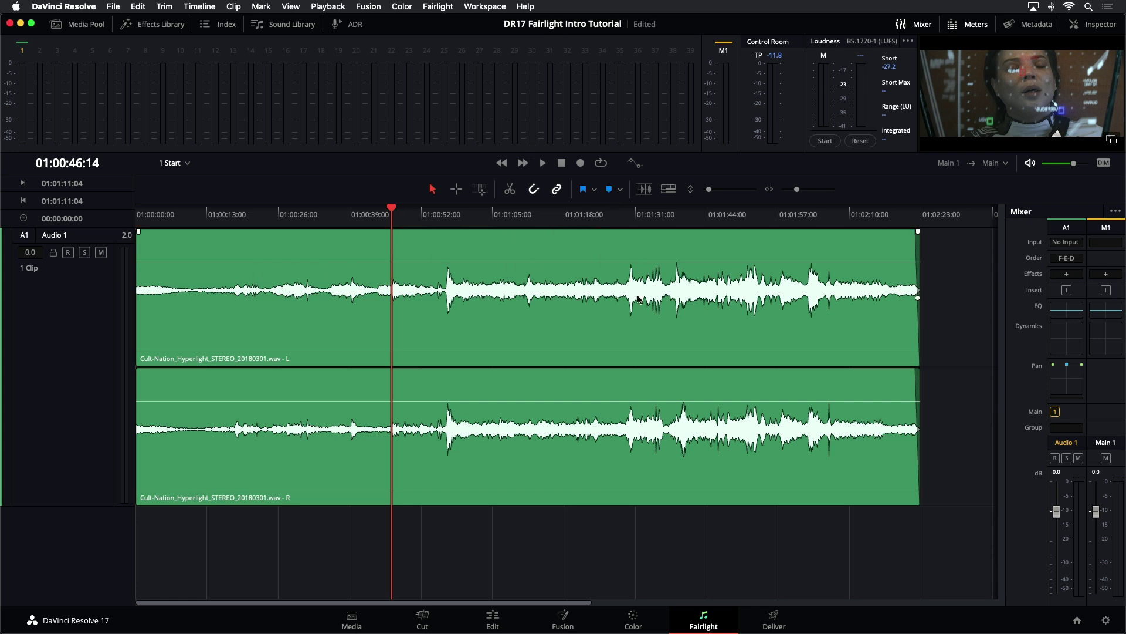
# Step: Scrub the playhead through the timeline and reposition it at several points, ending at 01:00:25:02
pyautogui.moveTo(392, 212); pyautogui.dragTo(578, 214)
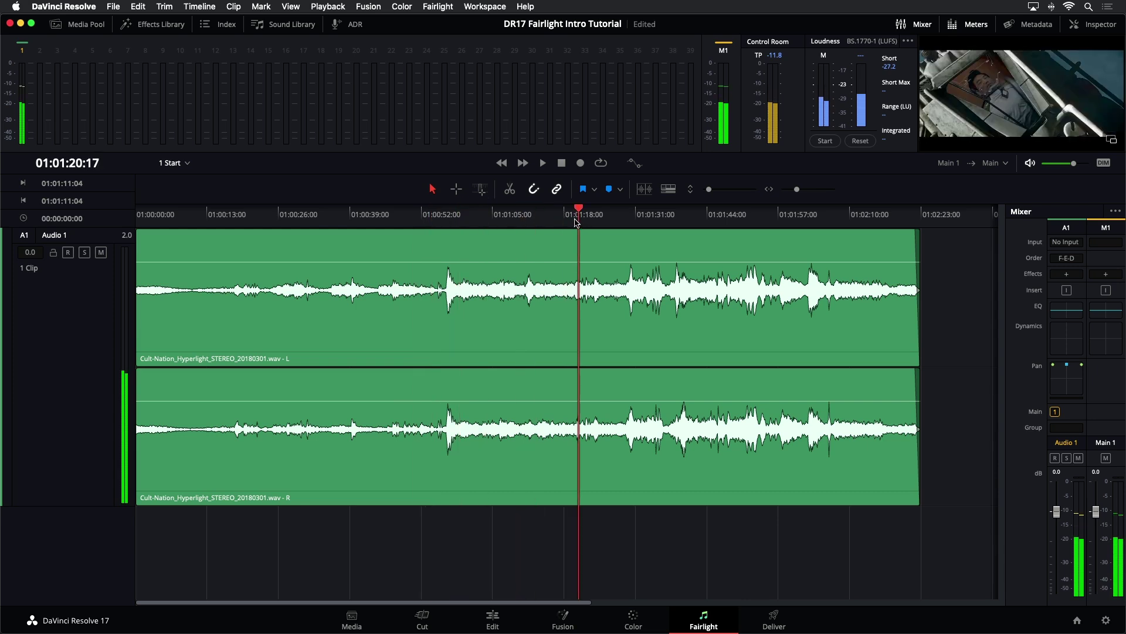
pyautogui.moveTo(442, 214)
pyautogui.mouseDown()
pyautogui.moveTo(380, 215)
pyautogui.moveTo(441, 214)
pyautogui.moveTo(430, 211)
pyautogui.mouseUp()
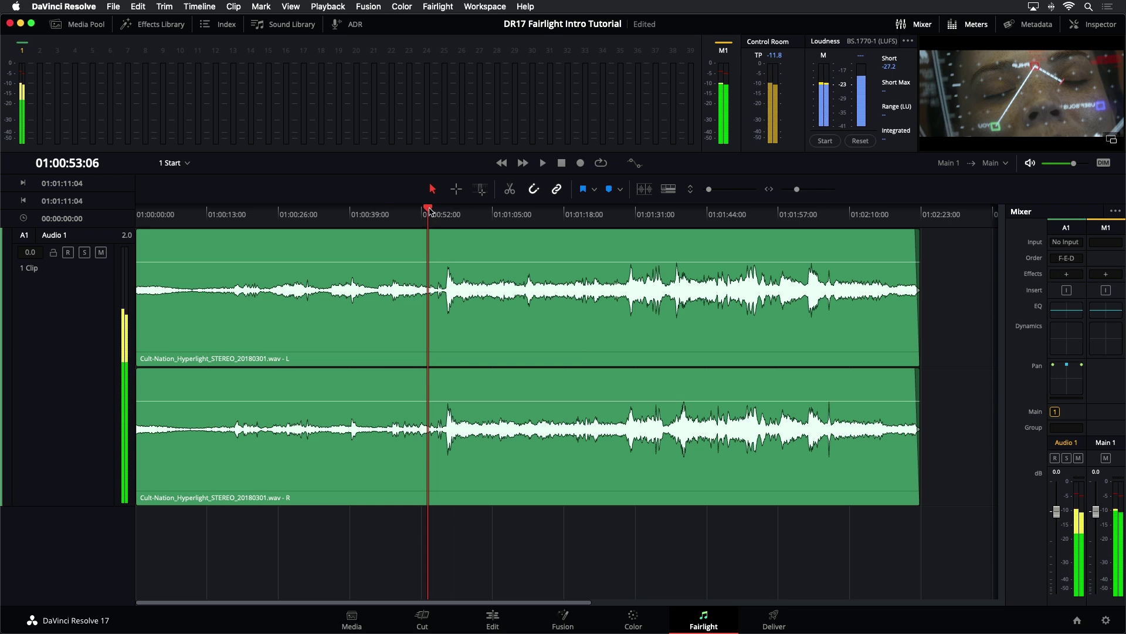
pyautogui.click(560, 214)
pyautogui.click(656, 216)
pyautogui.click(738, 215)
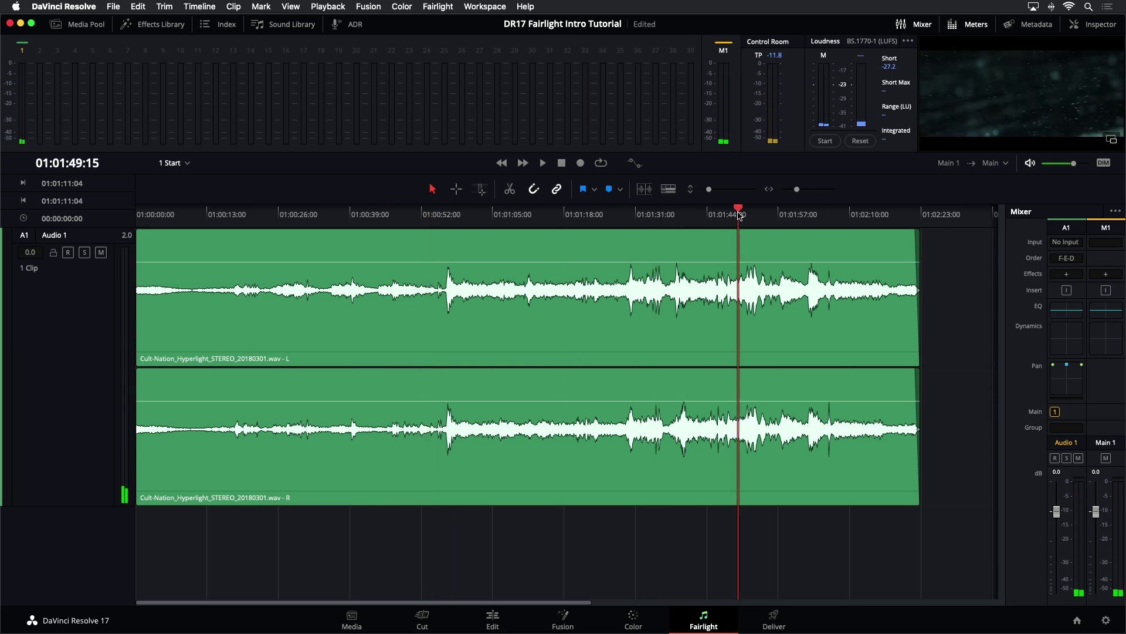
pyautogui.click(286, 215)
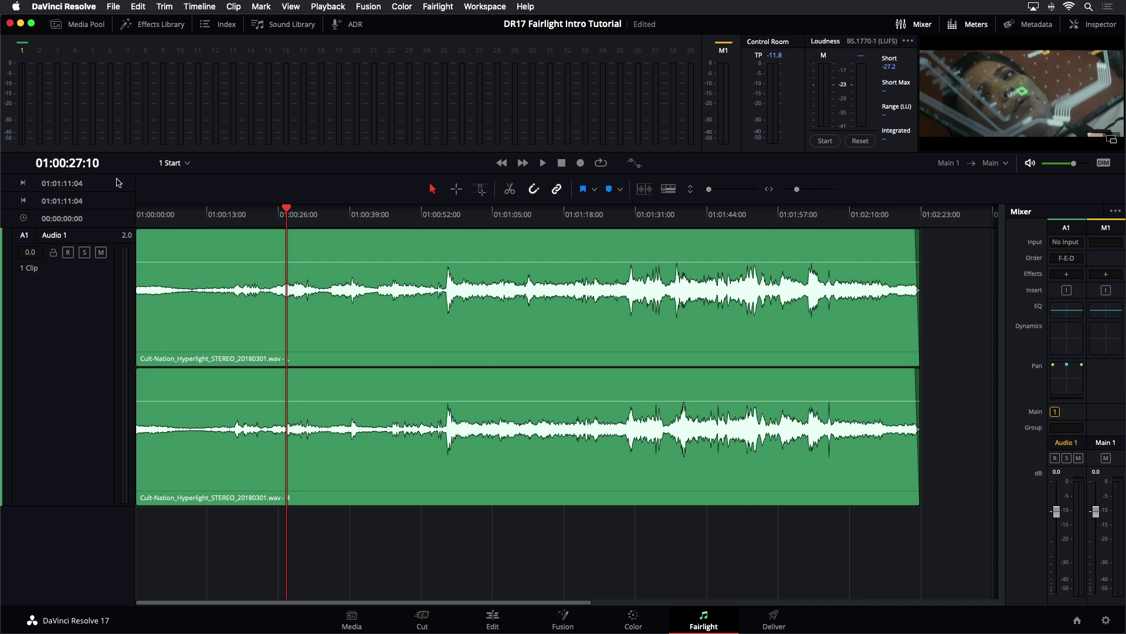
pyautogui.click(273, 221)
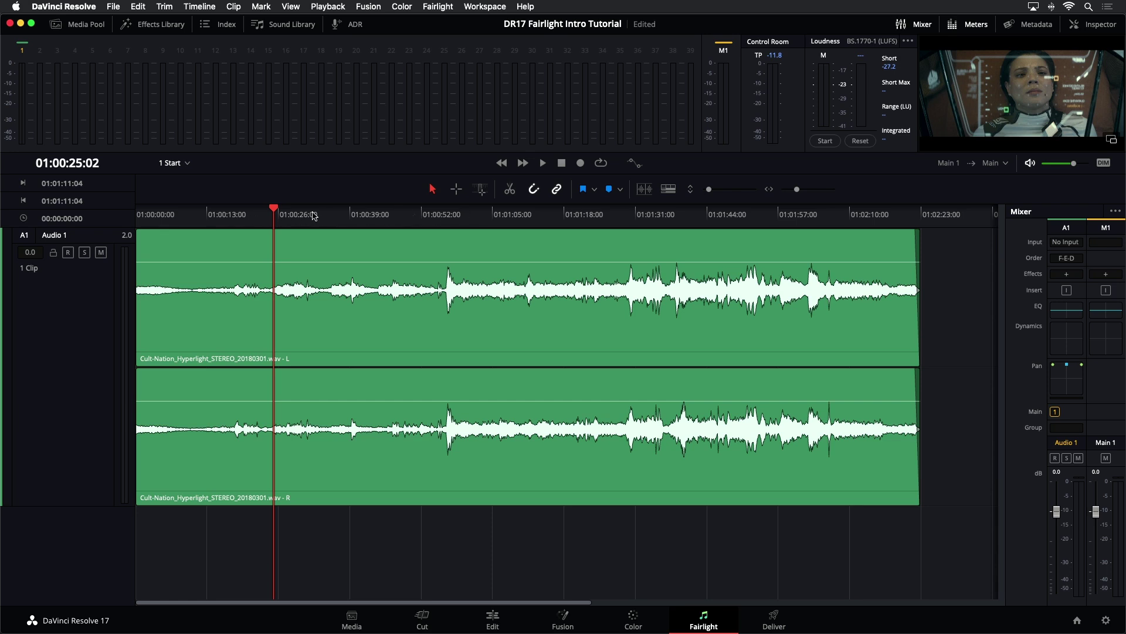
# Step: Try the H/M/S/Frame/SubFrame timecode display format, followed by H/M/S/Frame/SubFrame/Samples
pyautogui.rightClick(101, 186)
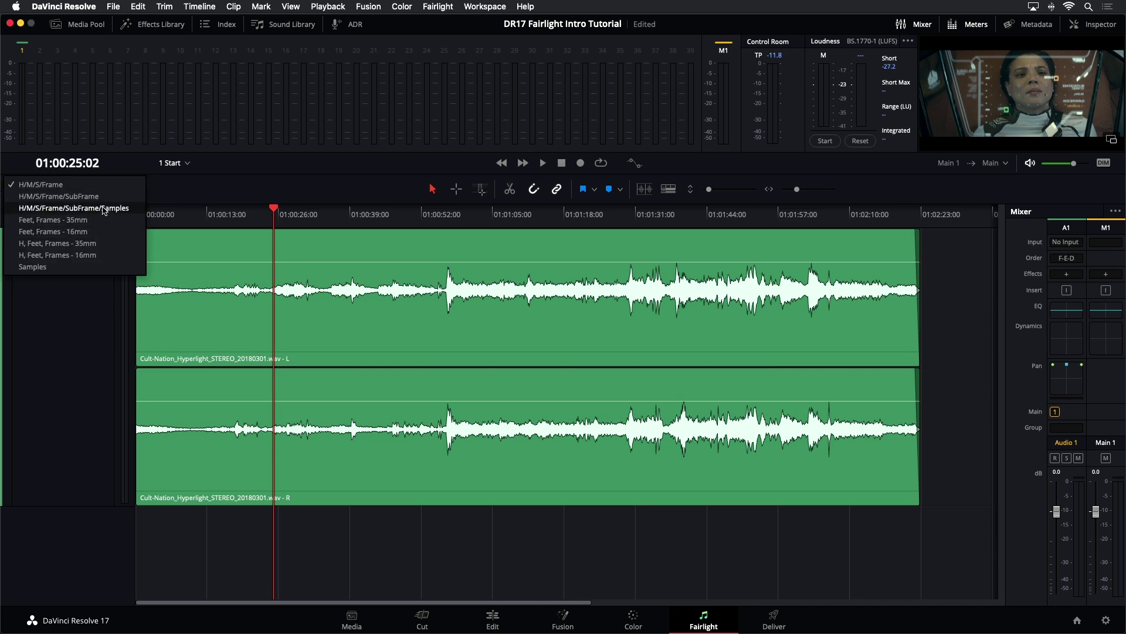
pyautogui.click(104, 209)
pyautogui.rightClick(123, 200)
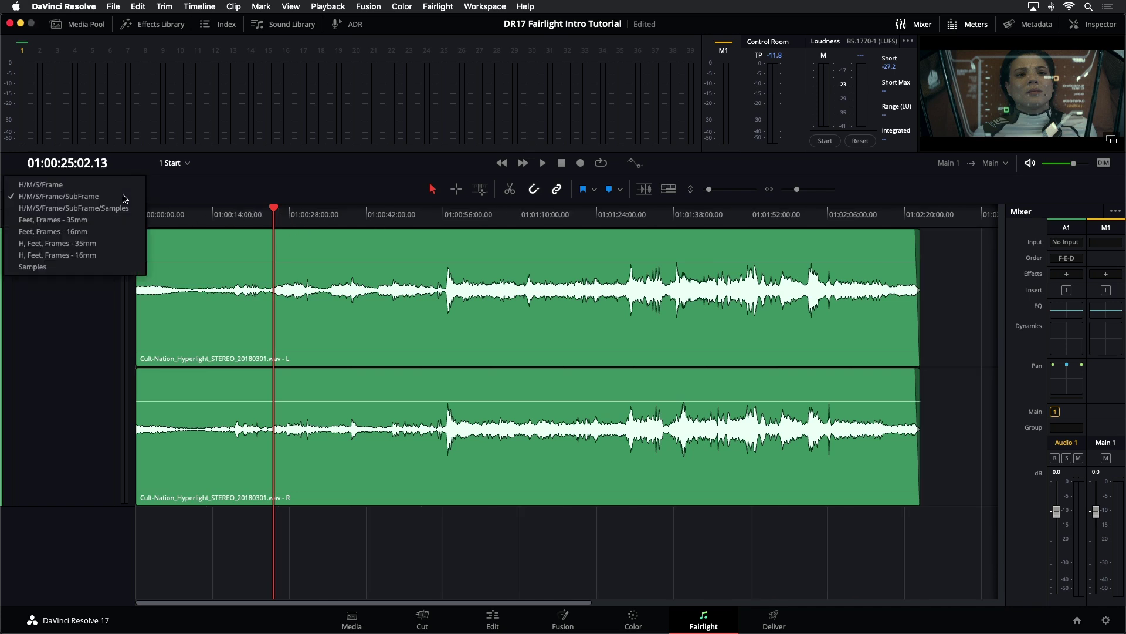
pyautogui.click(122, 209)
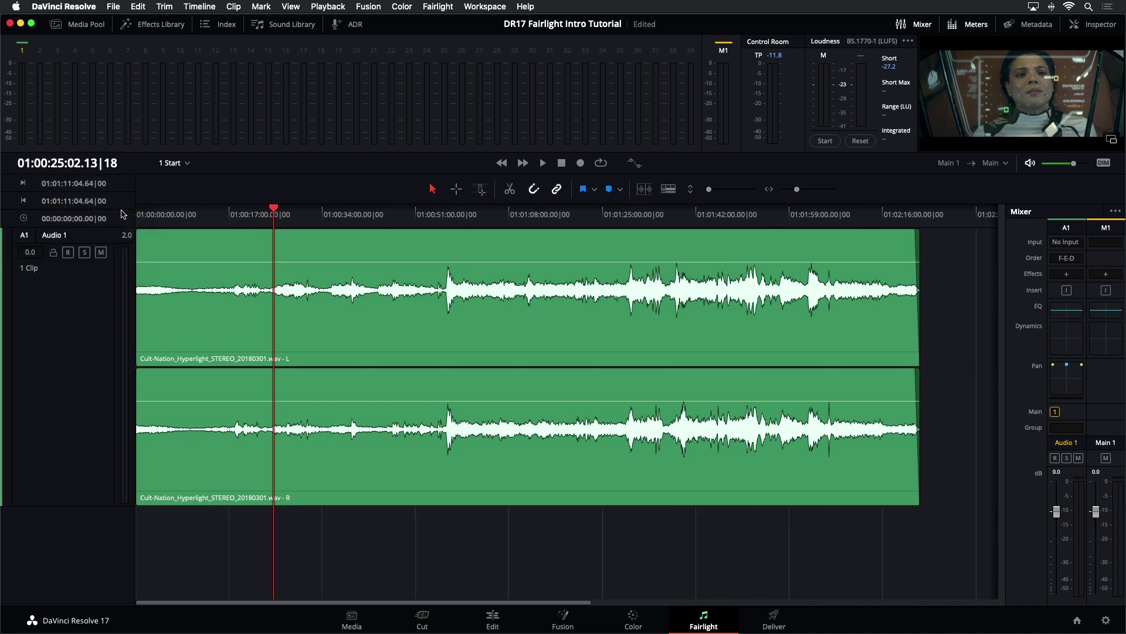
# Step: Switch the timecode display format to H, Feet, Frames - 16mm and return it to H/M/S/Frame
pyautogui.rightClick(93, 198)
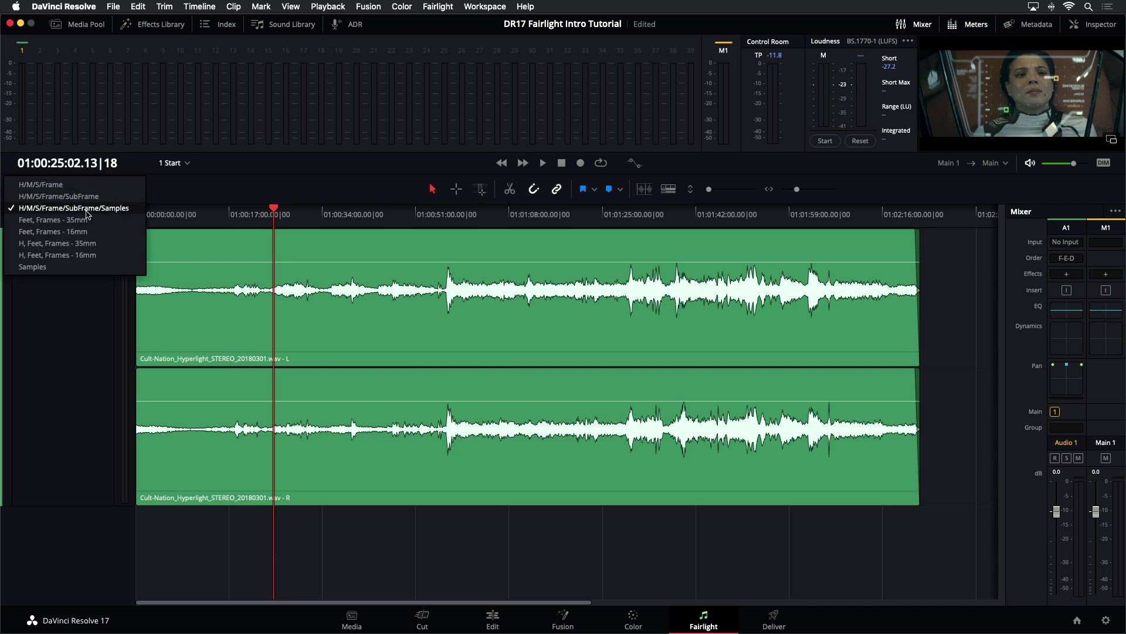
pyautogui.click(81, 254)
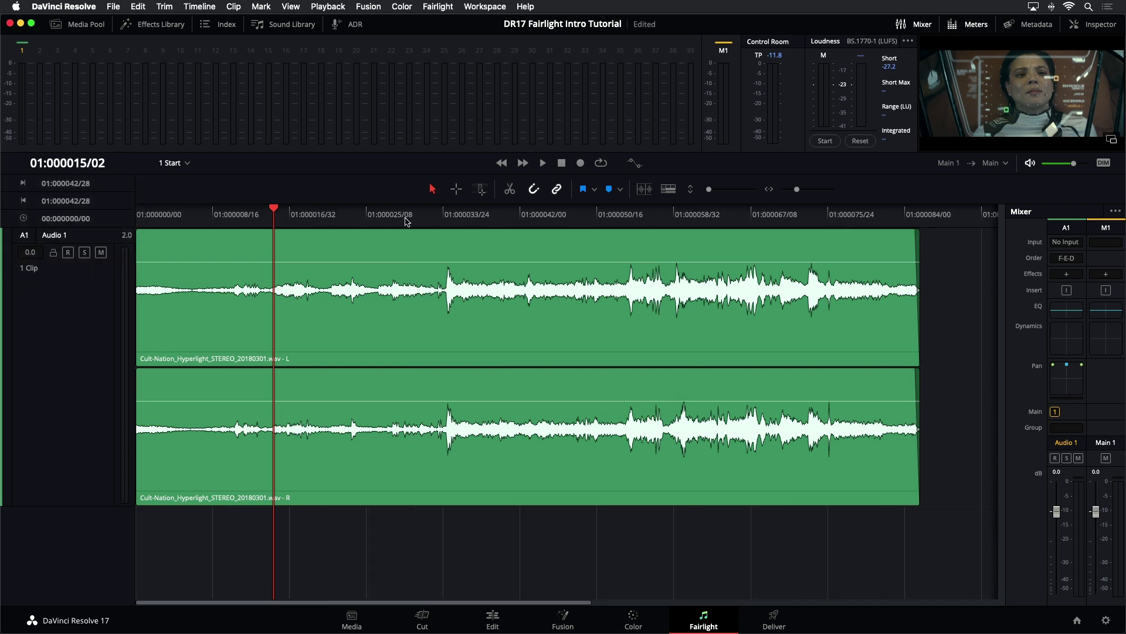
pyautogui.rightClick(82, 170)
pyautogui.click(85, 185)
pyautogui.rightClick(86, 186)
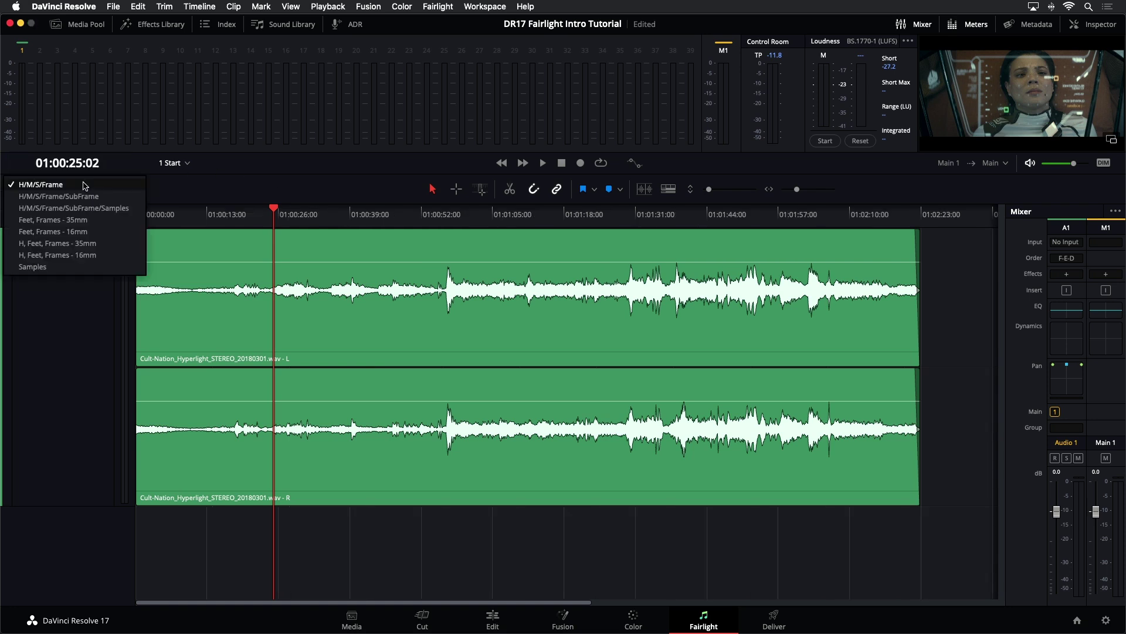
pyautogui.click(84, 185)
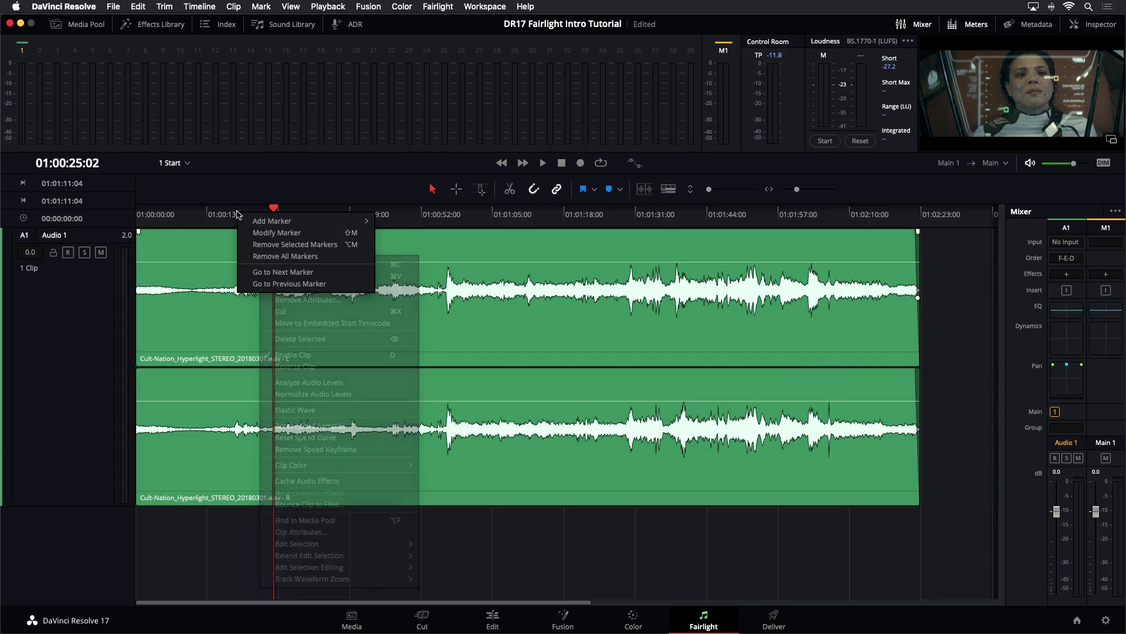
# Step: View the context menus of the Audio 1 track header and timecode display, dismiss them, and place the playhead at 01:00:19:00 with the track deselected
pyautogui.rightClick(93, 290)
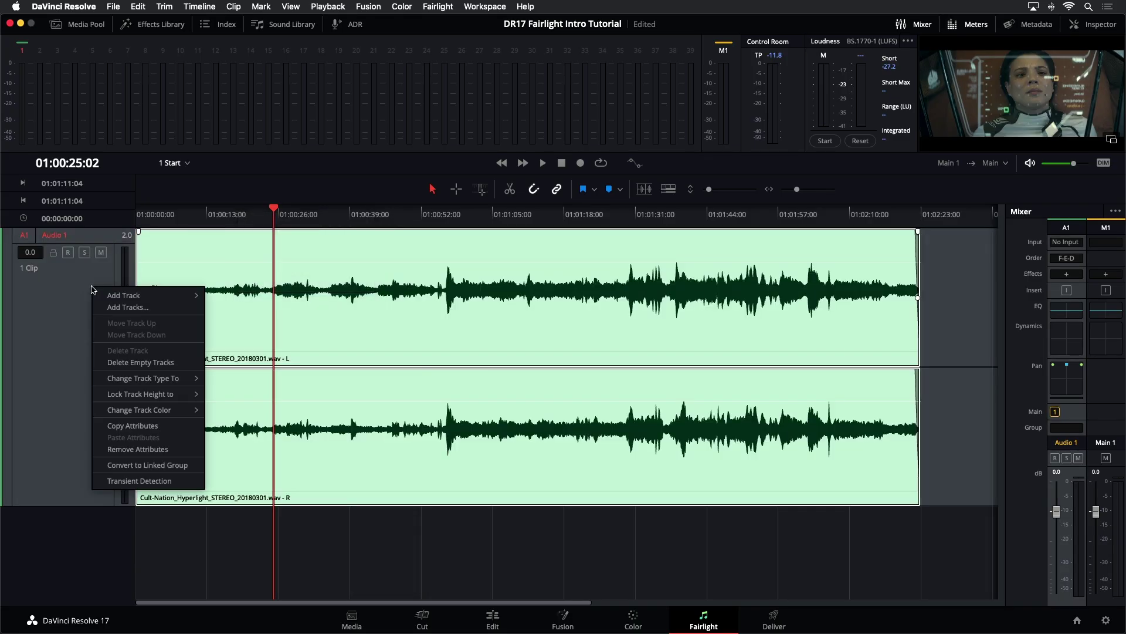
pyautogui.rightClick(104, 189)
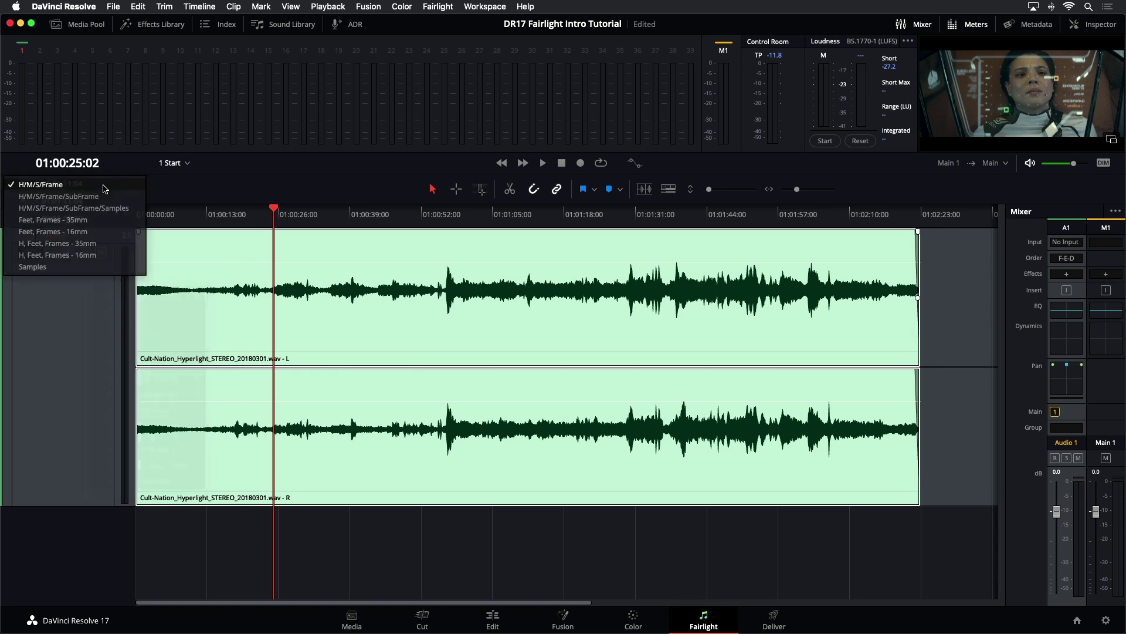
pyautogui.rightClick(103, 189)
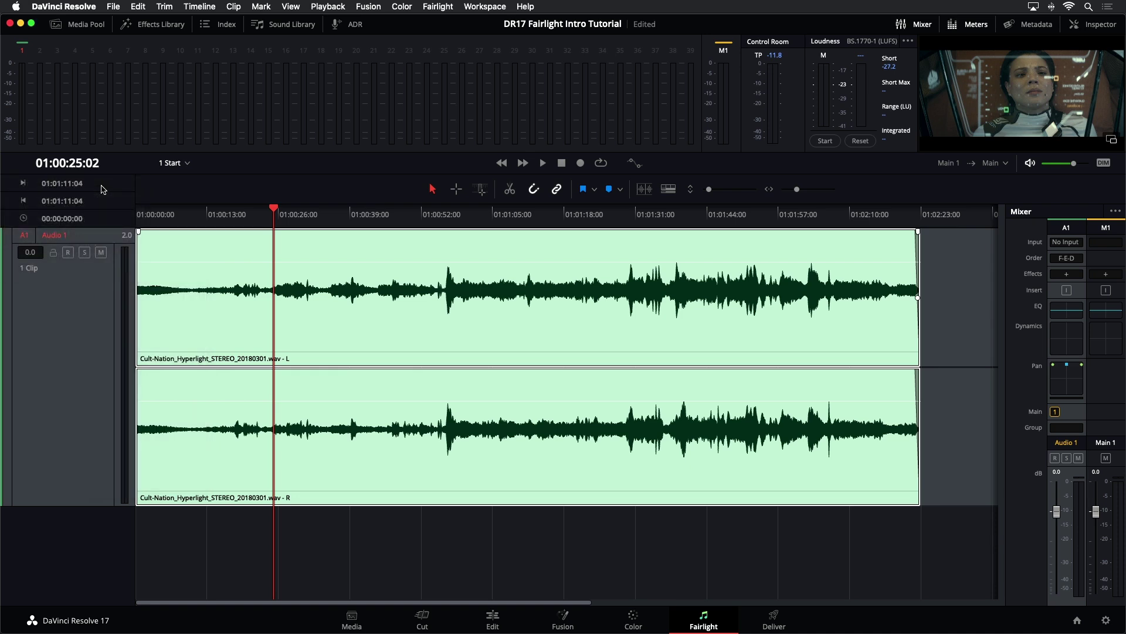
pyautogui.click(241, 213)
pyautogui.click(93, 325)
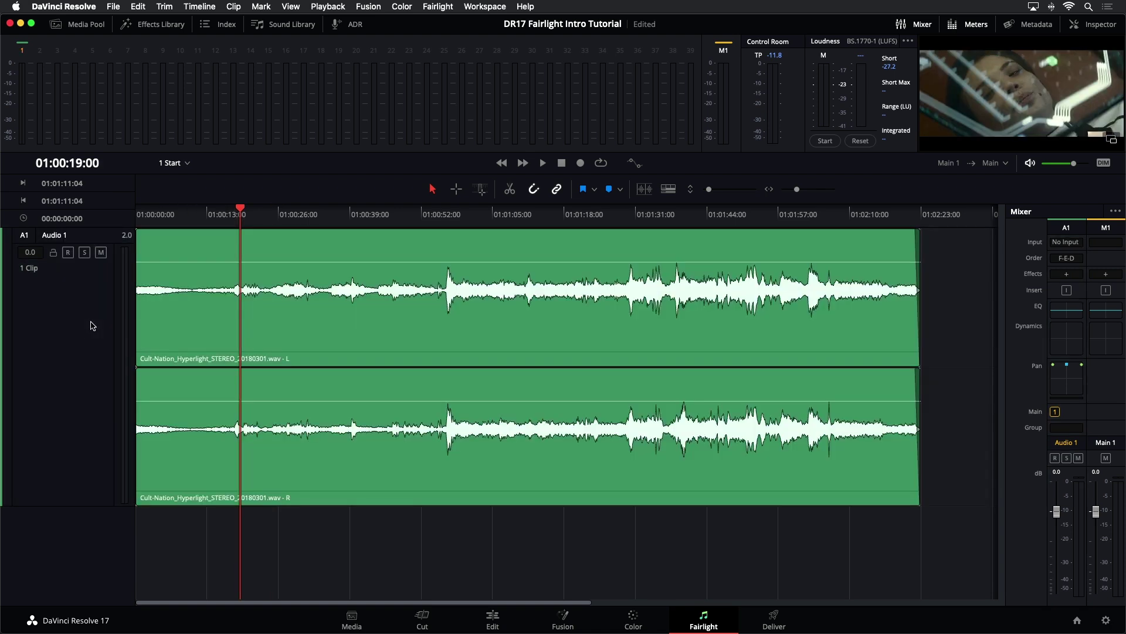
# Step: Jump the playhead to the timeline's start and end, and play briefly from 01:00:51:05
pyautogui.press('Home')
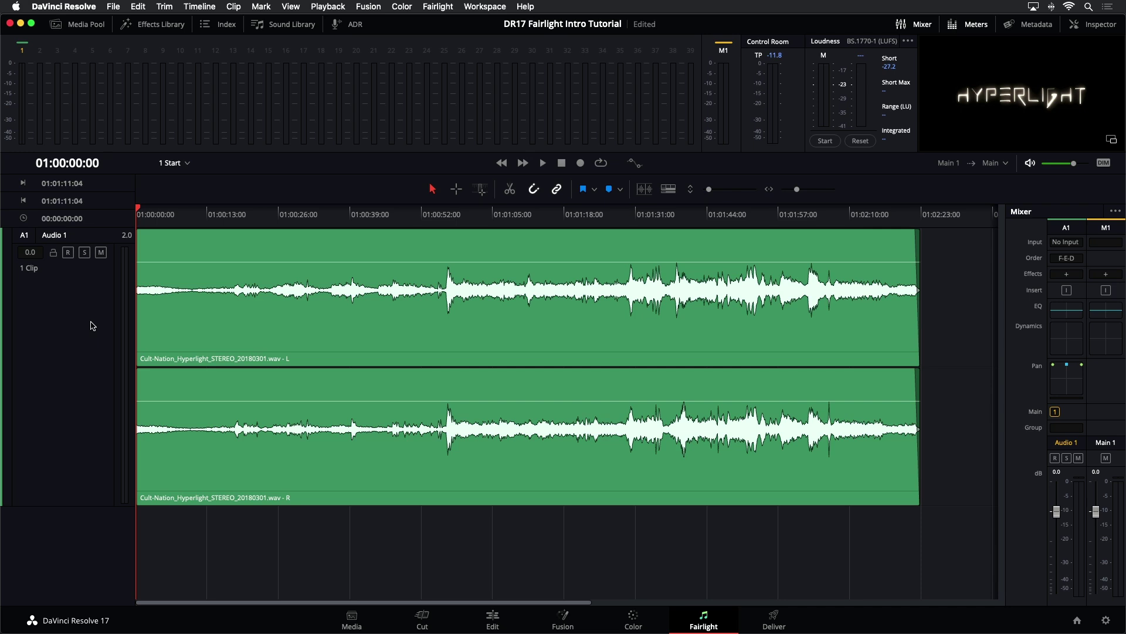
pyautogui.press('End')
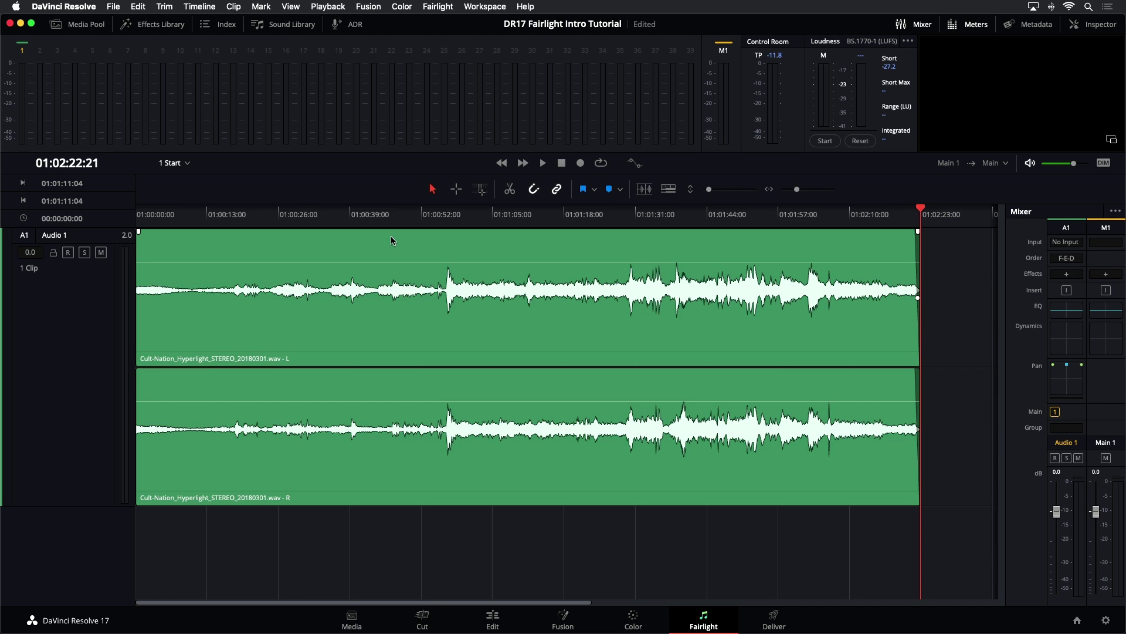
pyautogui.click(417, 215)
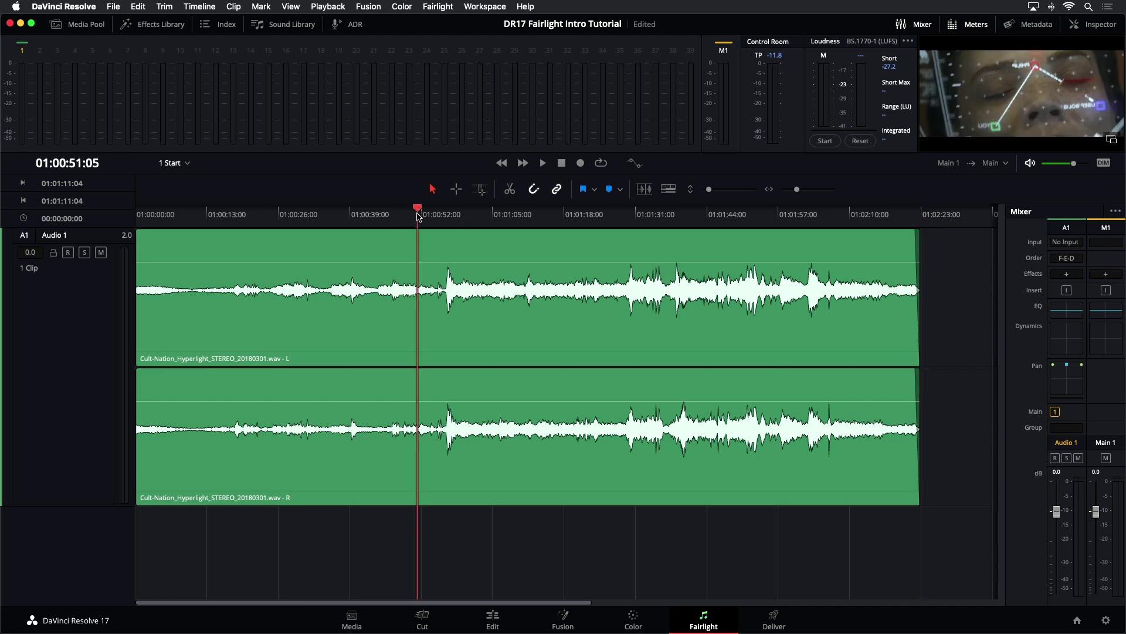
pyautogui.press('space')
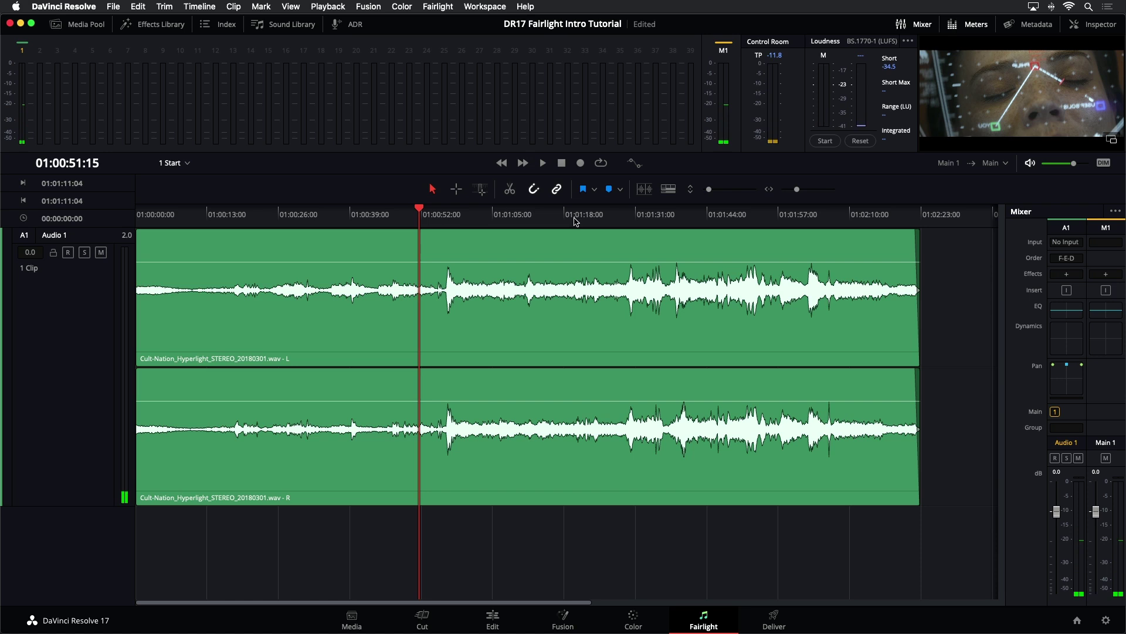
# Step: Look through the timeline list, open the 2 Stereo Stems timeline from the Timelines bin, and hide the media pool
pyautogui.moveTo(546, 230)
pyautogui.click(188, 164)
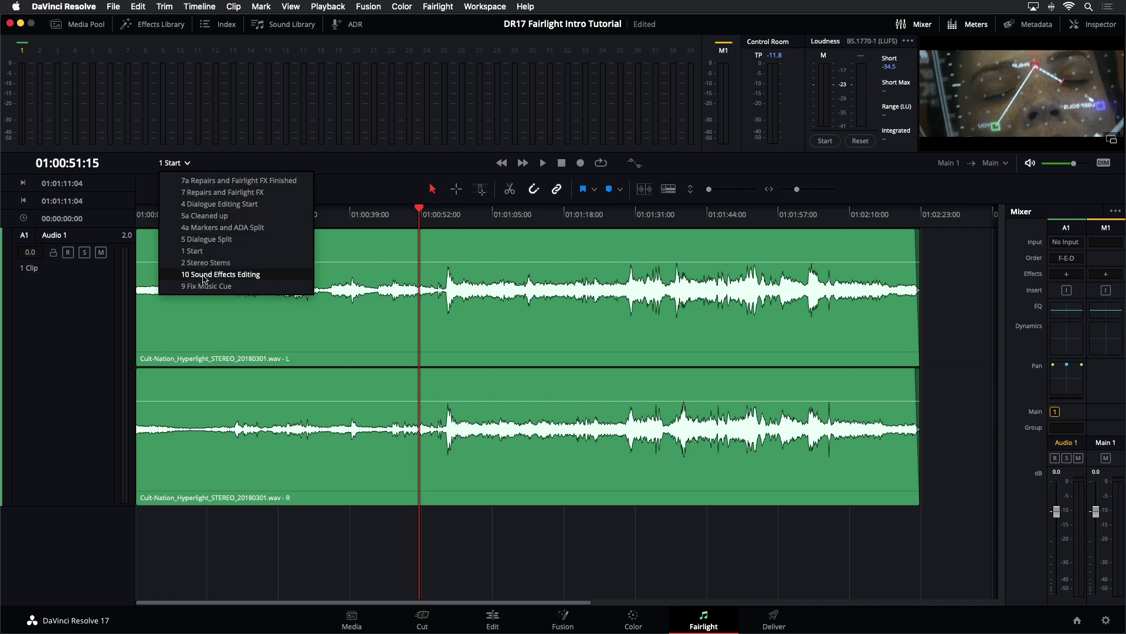
pyautogui.click(191, 170)
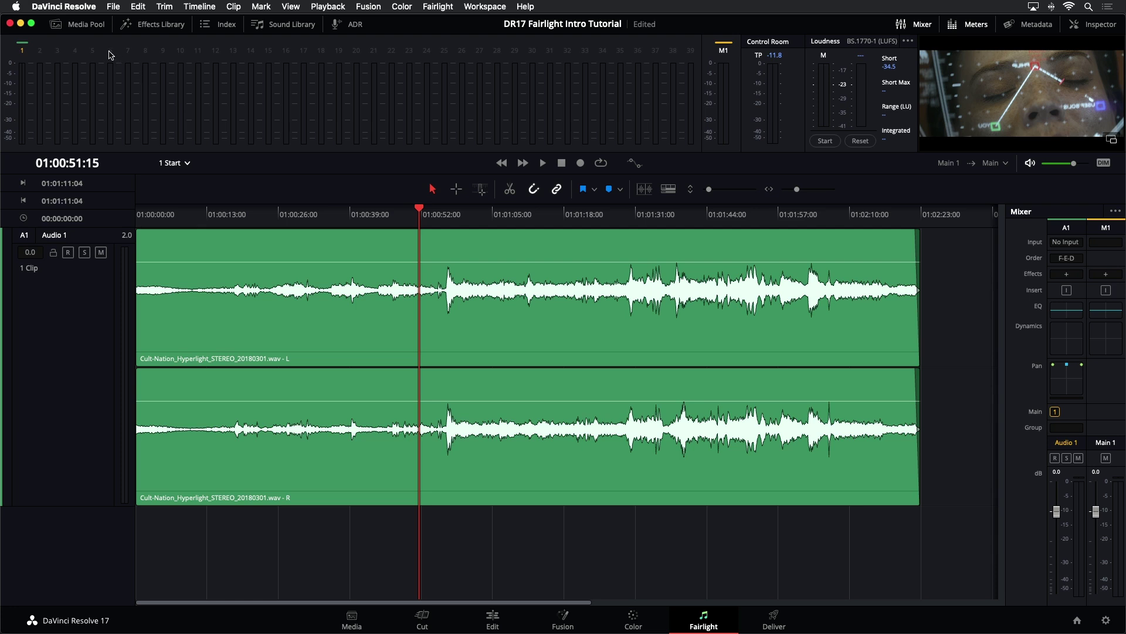
pyautogui.click(92, 31)
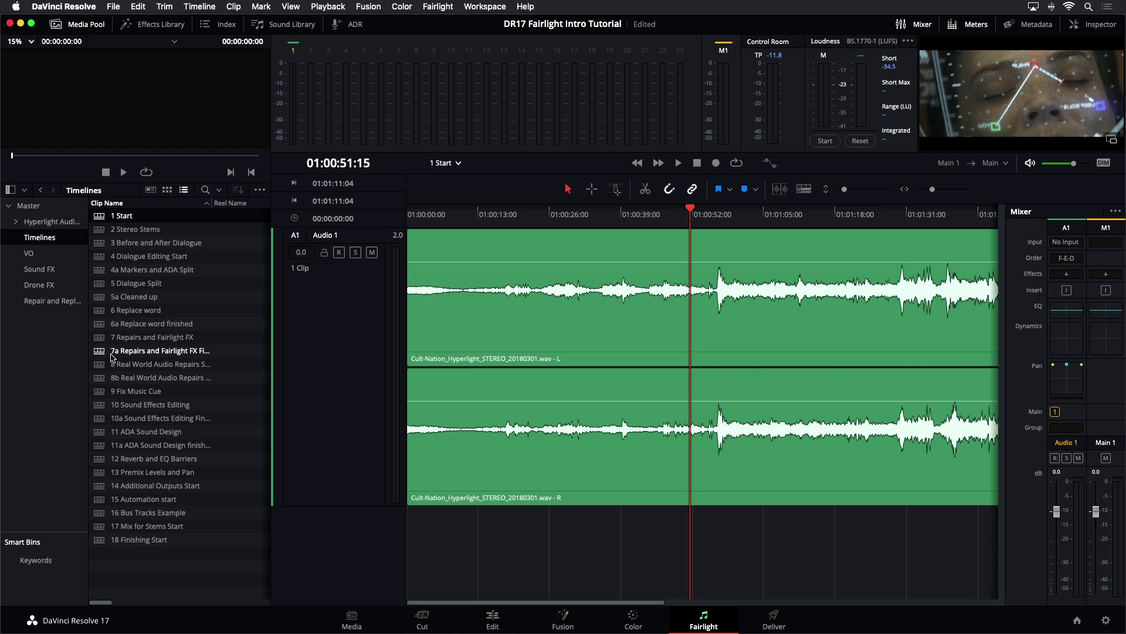
pyautogui.doubleClick(97, 233)
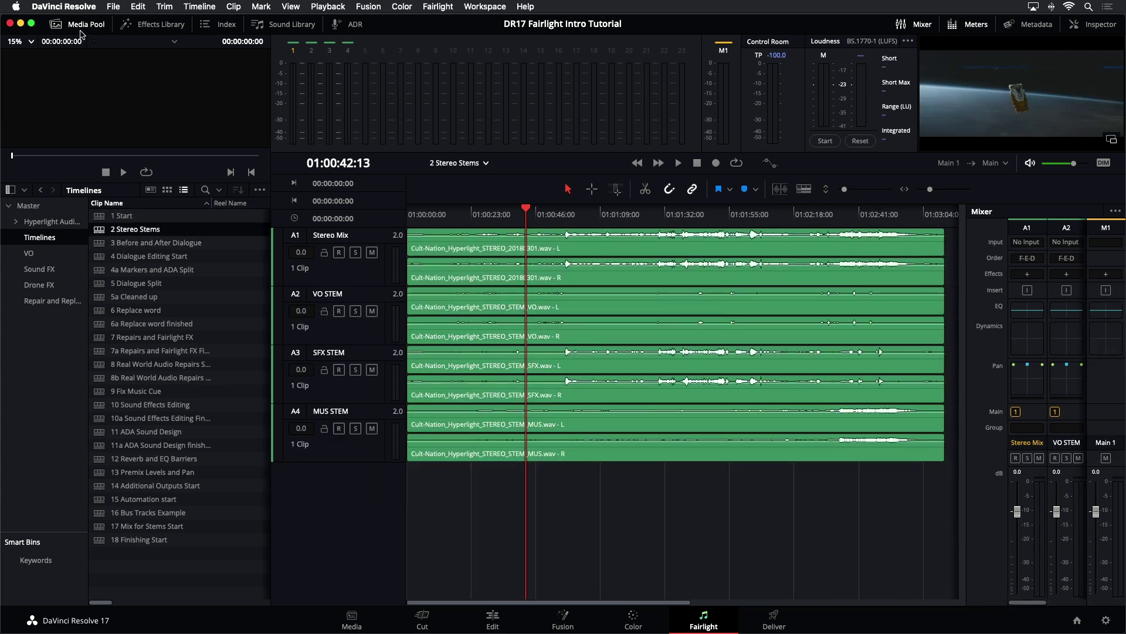
pyautogui.click(81, 26)
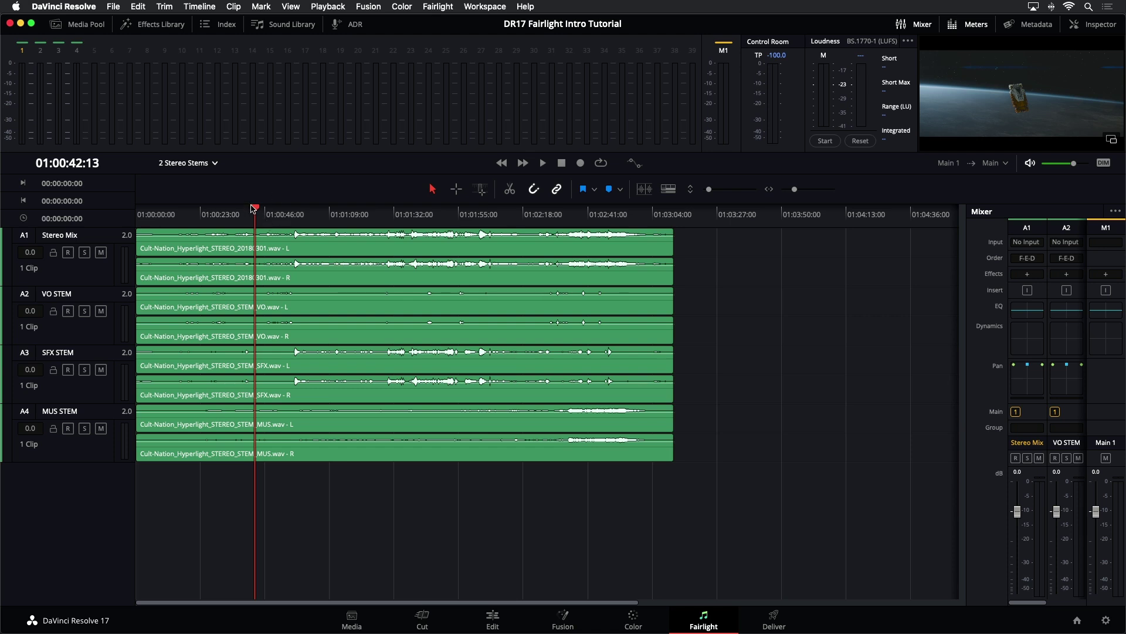
# Step: Move the playhead to 01:00:43:00 and zoom the timeline in and out horizontally, ending slightly closer in
pyautogui.moveTo(254, 211); pyautogui.dragTo(258, 213)
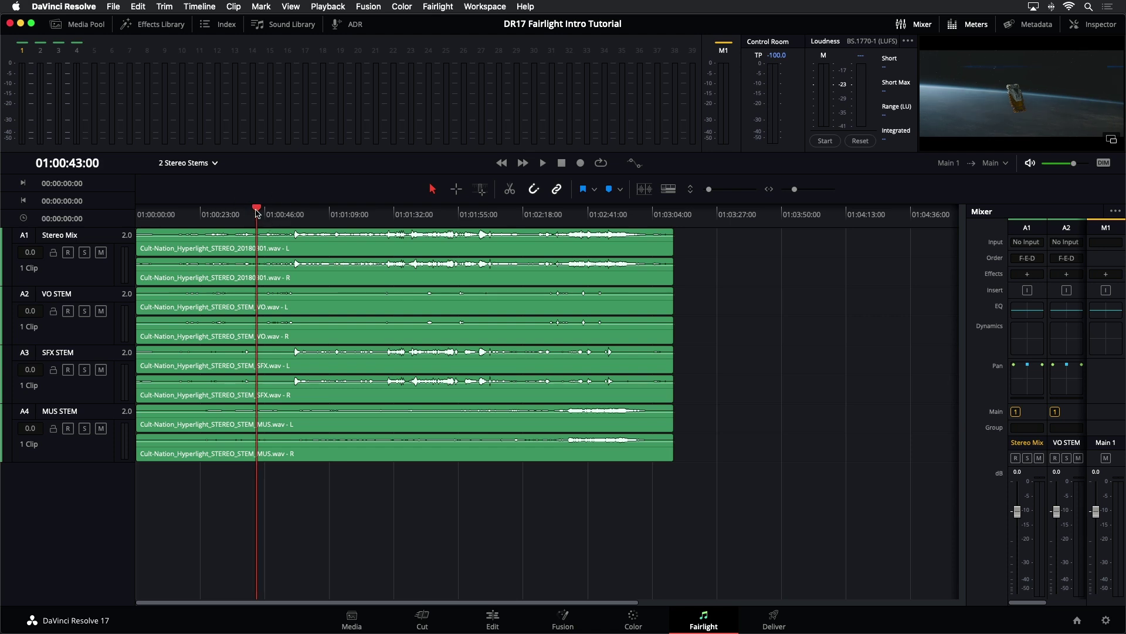
pyautogui.scroll(2, 256, 212)
pyautogui.scroll(-2, 256, 212)
pyautogui.scroll(2, 256, 213)
pyautogui.scroll(-2, 256, 212)
pyautogui.scroll(2, 256, 212)
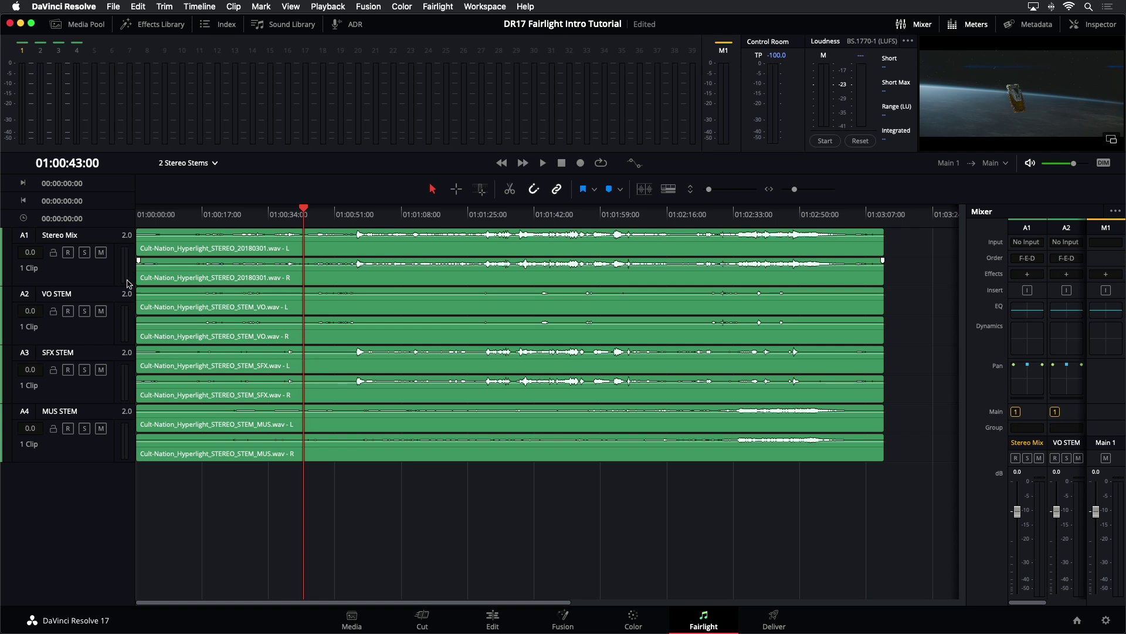
# Step: Select the Stereo Mix, VO STEM, SFX STEM and MUS STEM tracks one by one, reselect Stereo Mix, and clear the selection
pyautogui.click(82, 271)
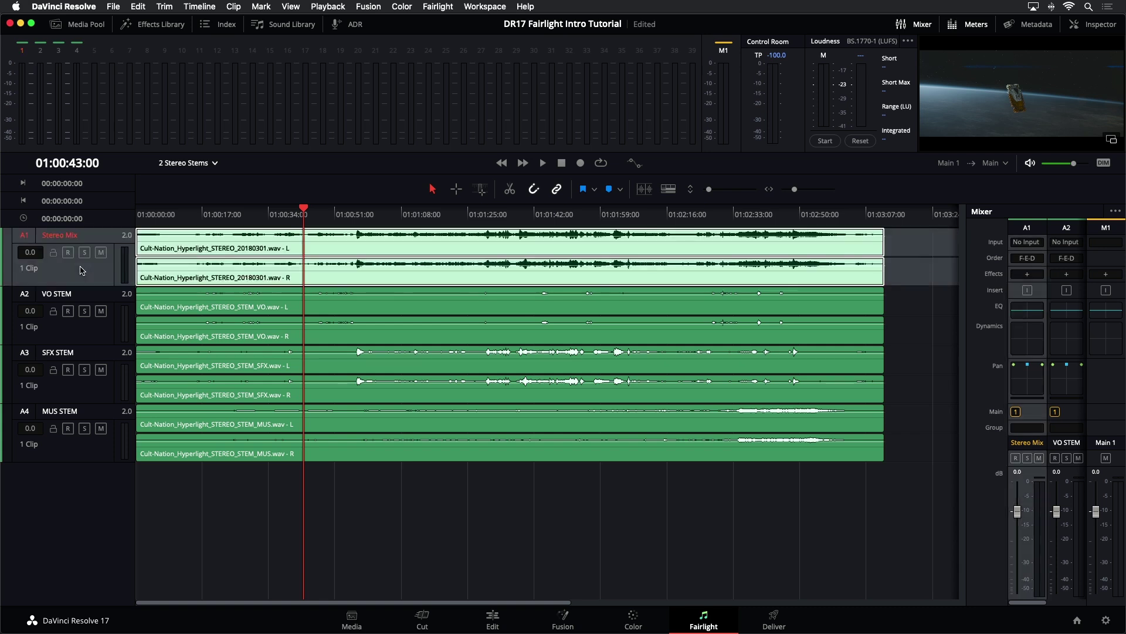
pyautogui.click(102, 338)
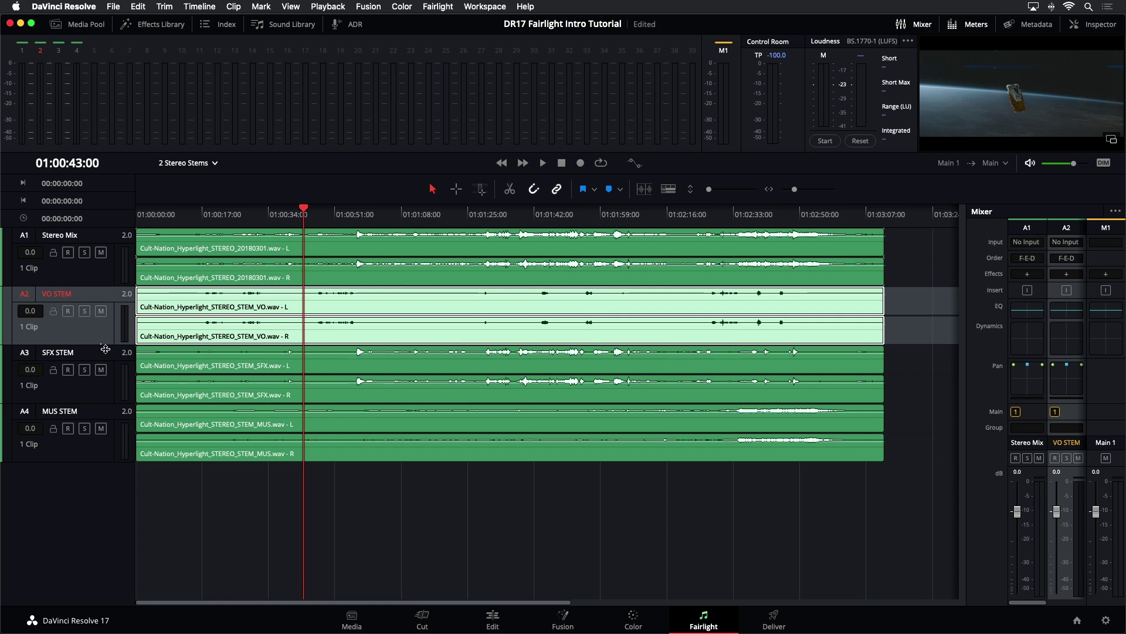
pyautogui.click(103, 378)
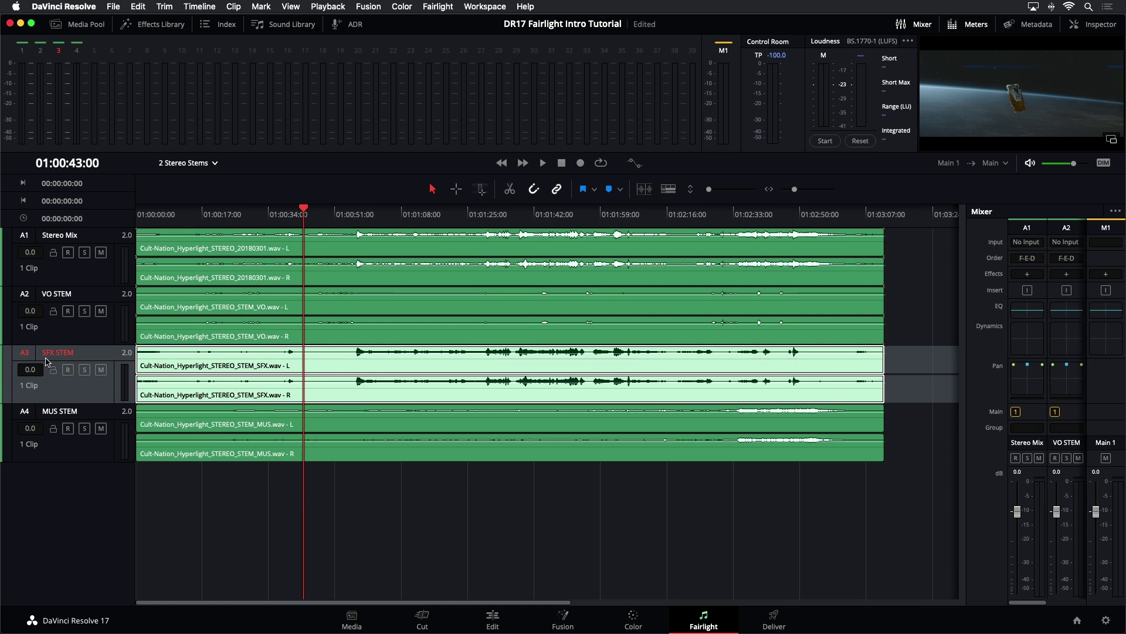
pyautogui.click(89, 455)
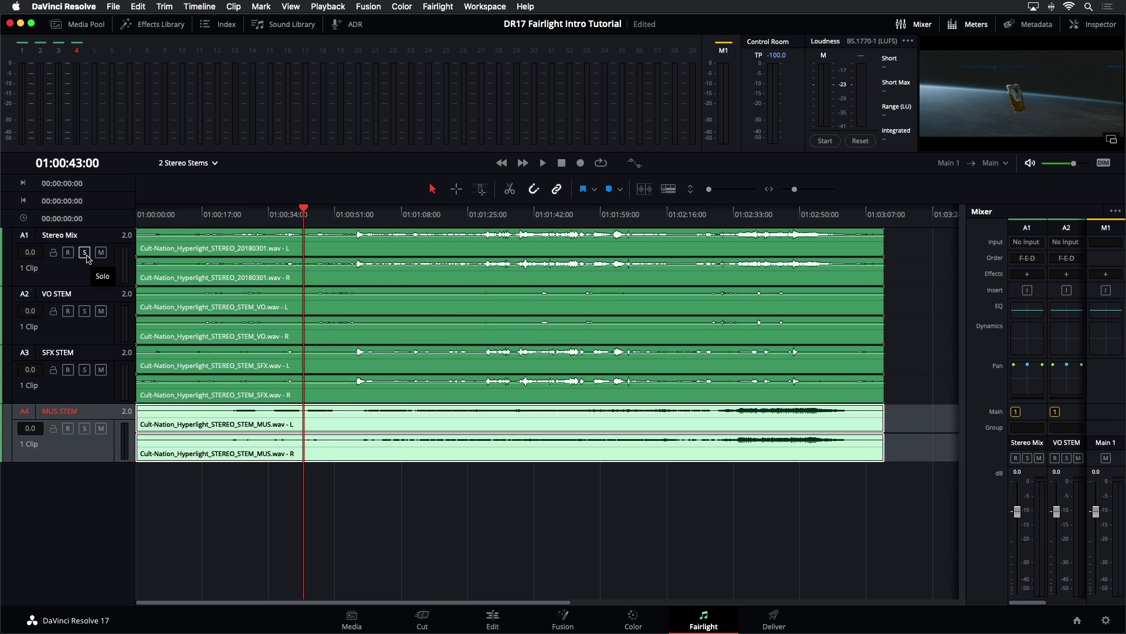
pyautogui.click(89, 271)
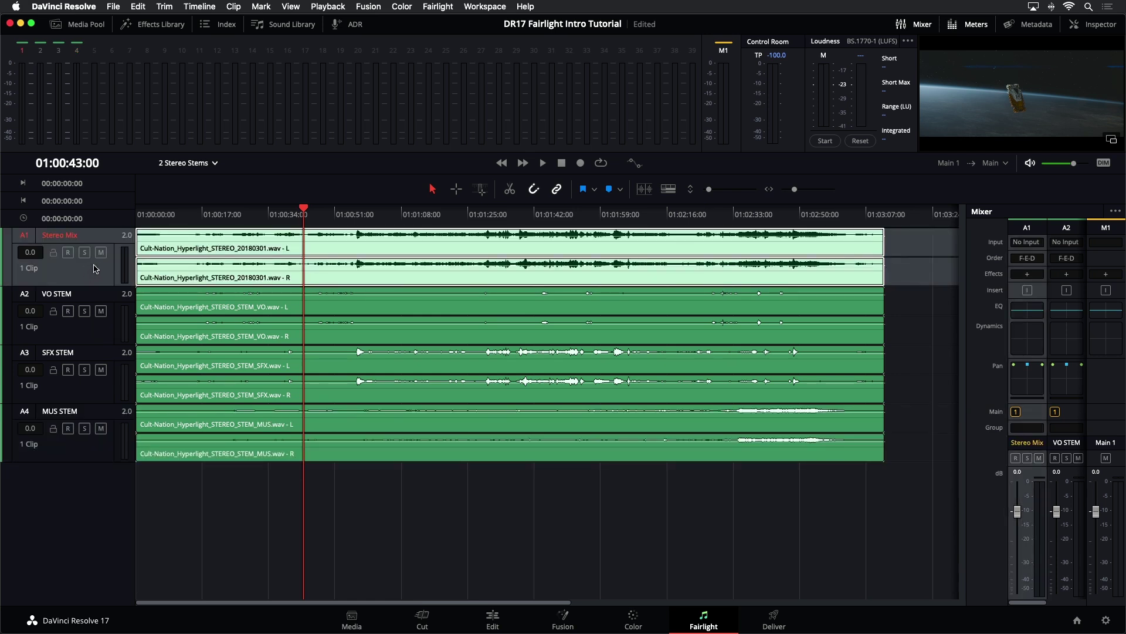
pyautogui.keyDown('super'); pyautogui.click(95, 269); pyautogui.keyUp('super')
# Step: Play all tracks together from 01:00:43:00, stop, and play again with only the Stereo Mix track soloed
pyautogui.press('space')
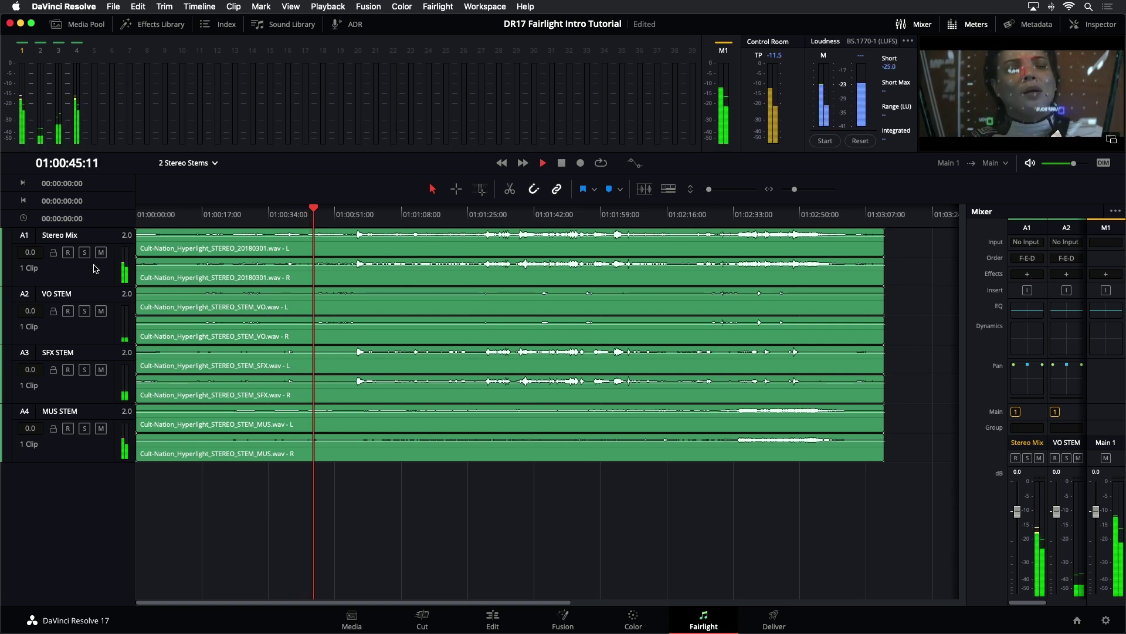
pyautogui.press('space')
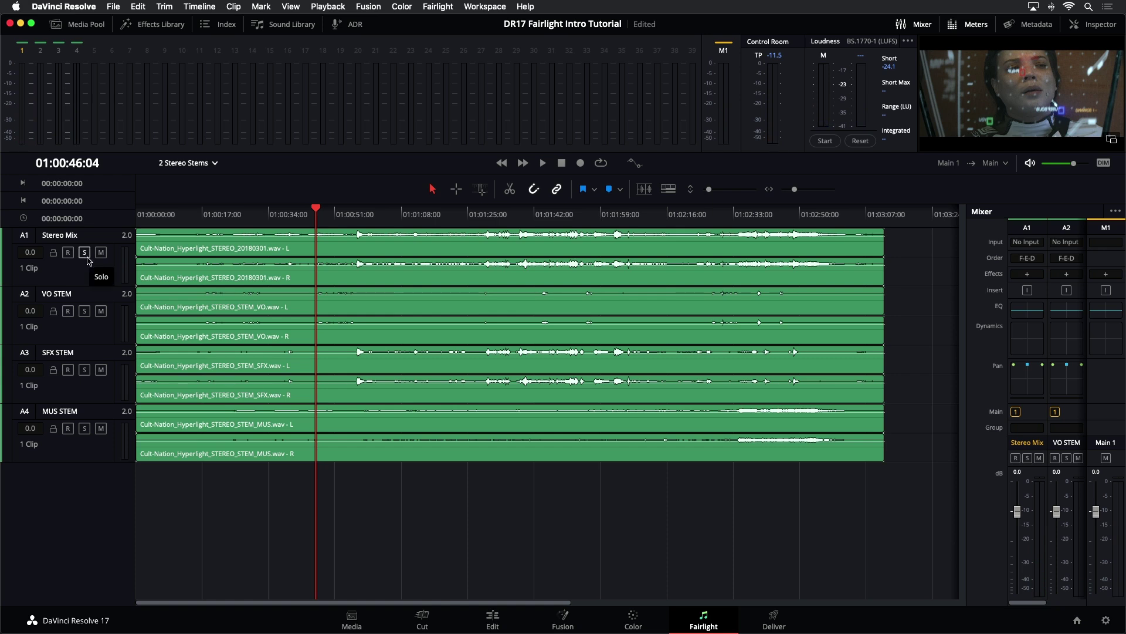
pyautogui.click(85, 253)
pyautogui.press('space')
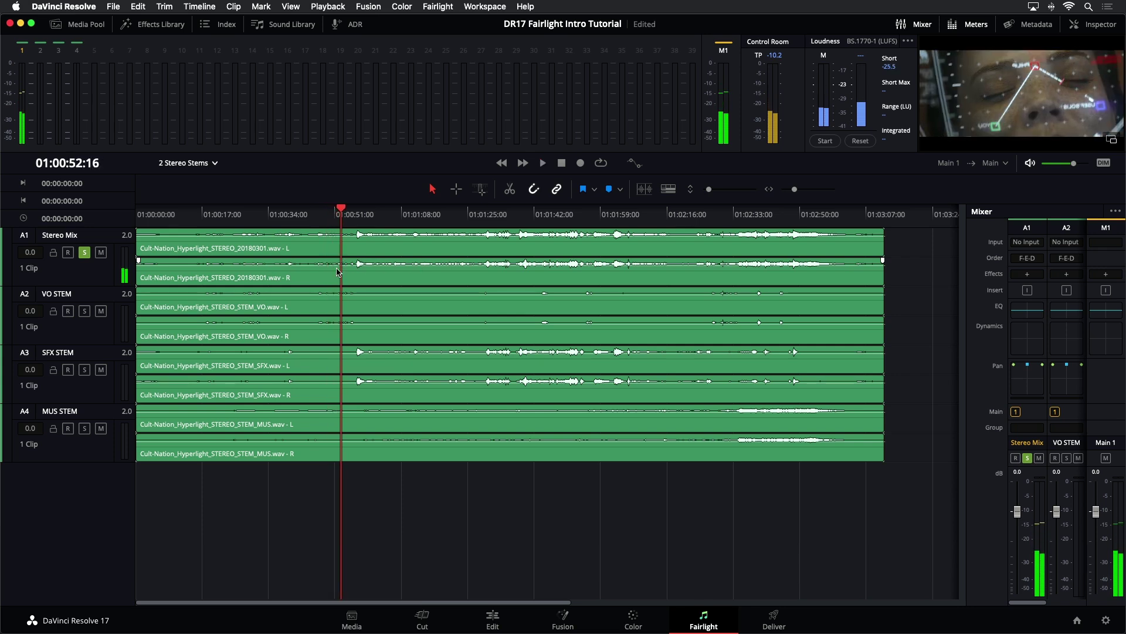
pyautogui.press('space')
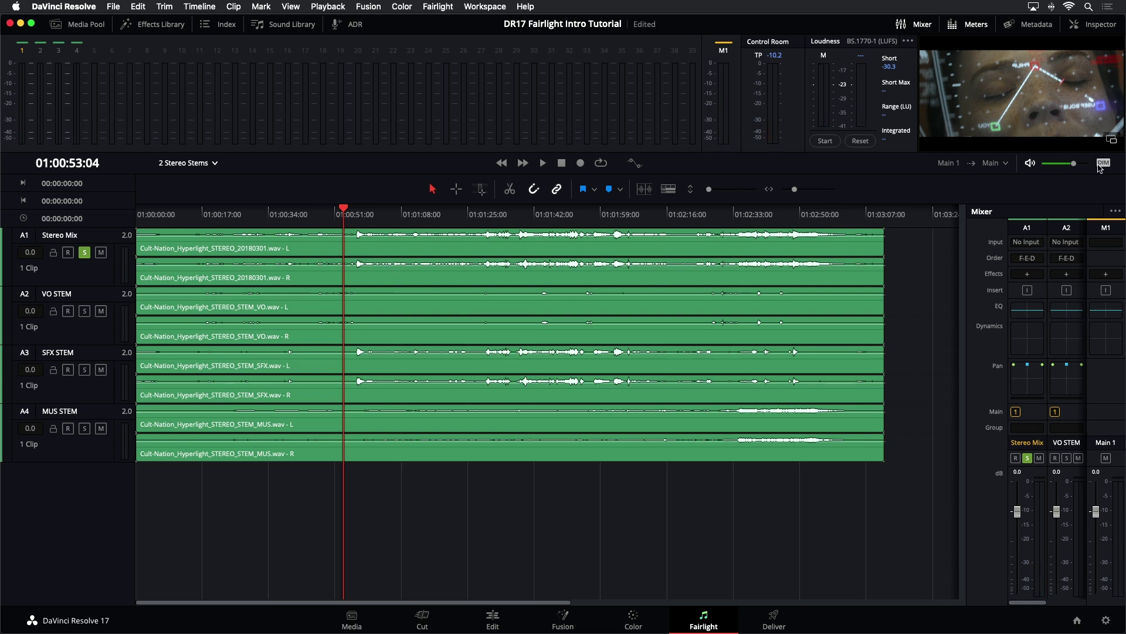
# Step: Toggle the monitoring mute and dim, leaving the sound unmuted with dim turned on
pyautogui.click(1028, 165)
pyautogui.click(1028, 166)
pyautogui.moveTo(1075, 170)
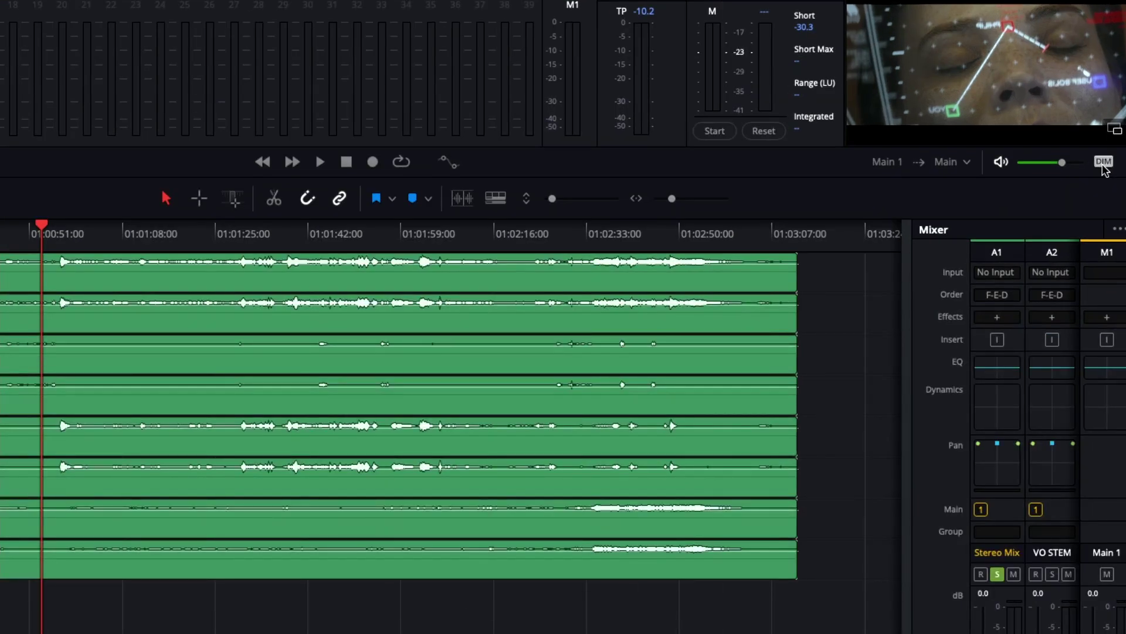
pyautogui.click(1103, 162)
pyautogui.click(1103, 162)
pyautogui.click(1104, 163)
pyautogui.click(1000, 164)
pyautogui.click(1000, 164)
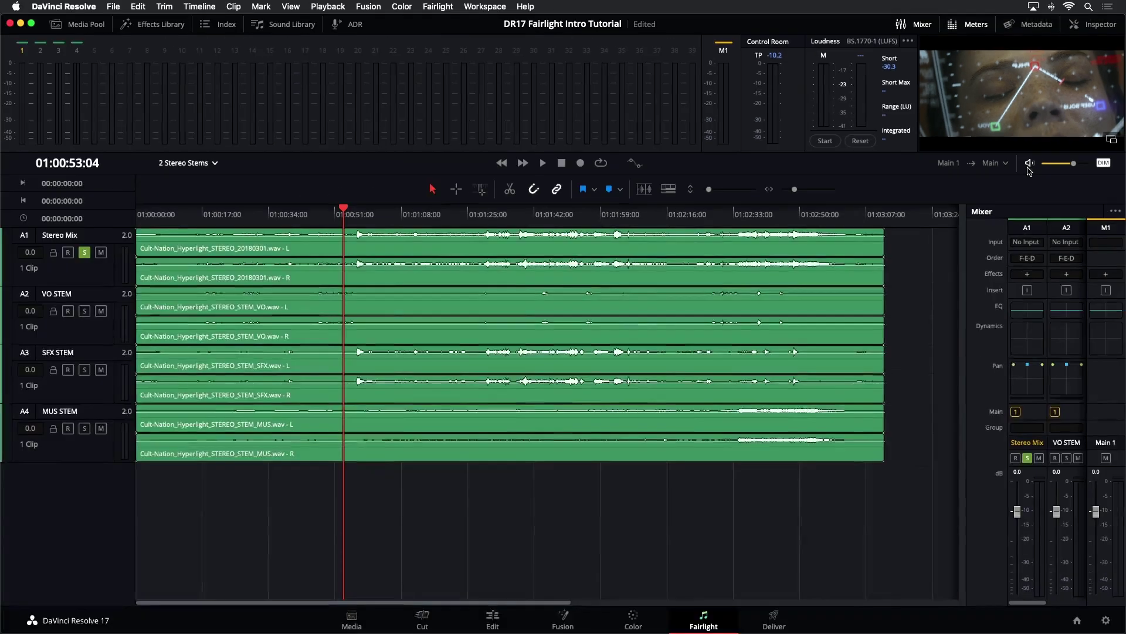
# Step: Make the Stereo Mix track taller, try a larger height for all tracks, settle on a slightly increased height, and deselect the track
pyautogui.moveTo(91, 285)
pyautogui.mouseDown()
pyautogui.moveTo(109, 437)
pyautogui.moveTo(107, 295)
pyautogui.mouseUp()
pyautogui.click(98, 286)
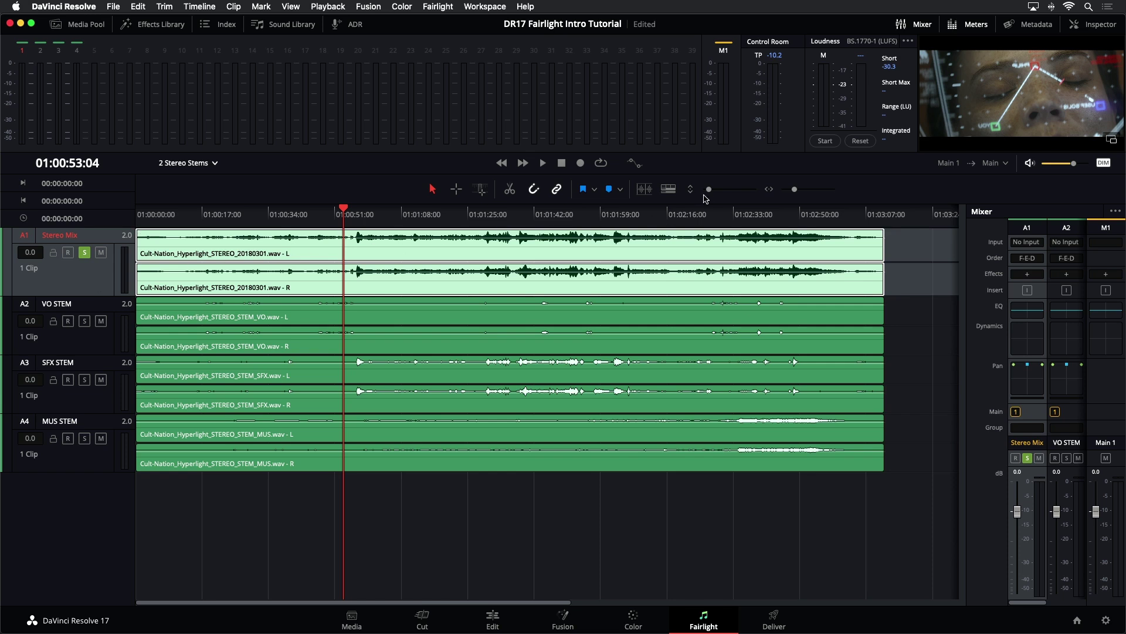
pyautogui.moveTo(710, 192)
pyautogui.mouseDown()
pyautogui.moveTo(737, 189)
pyautogui.moveTo(704, 192)
pyautogui.moveTo(719, 190)
pyautogui.mouseUp()
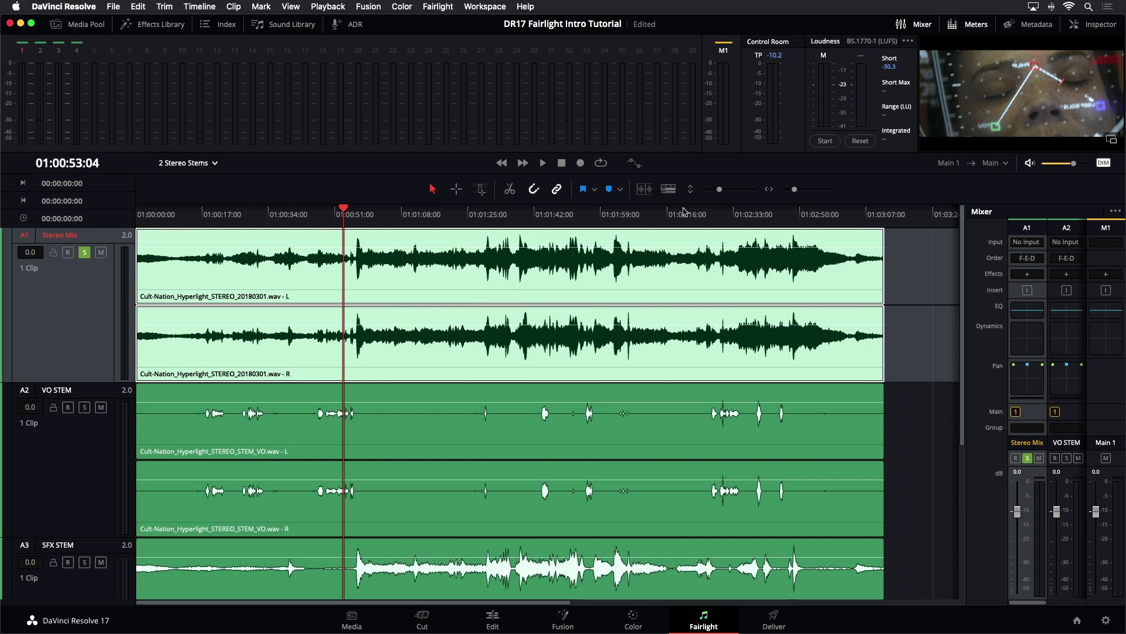
pyautogui.moveTo(720, 194); pyautogui.dragTo(710, 196)
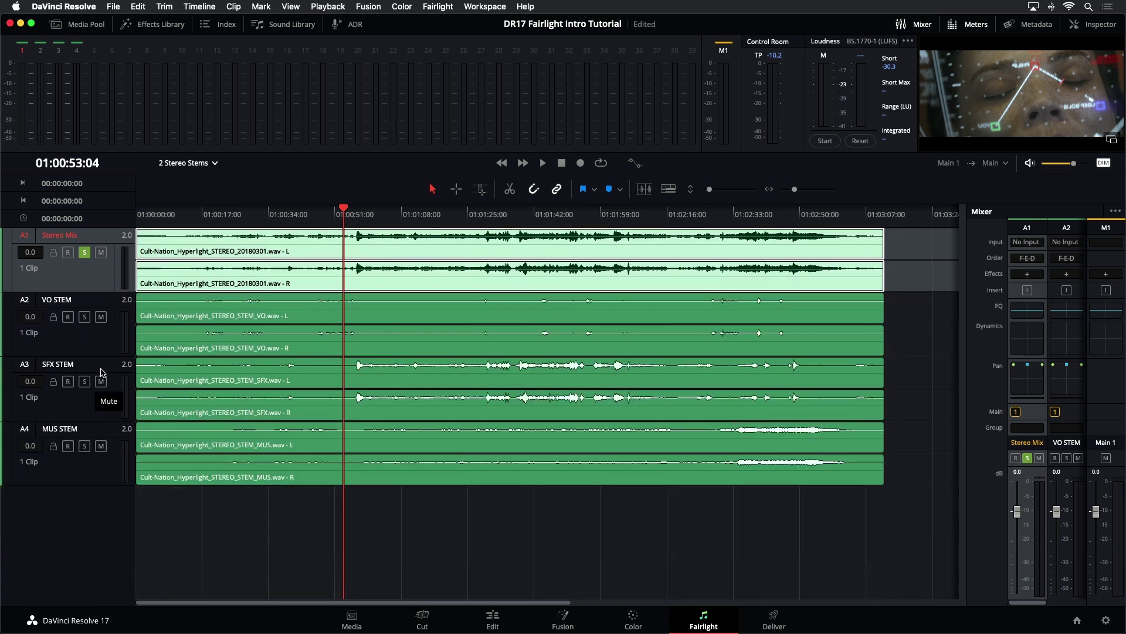
pyautogui.click(87, 277)
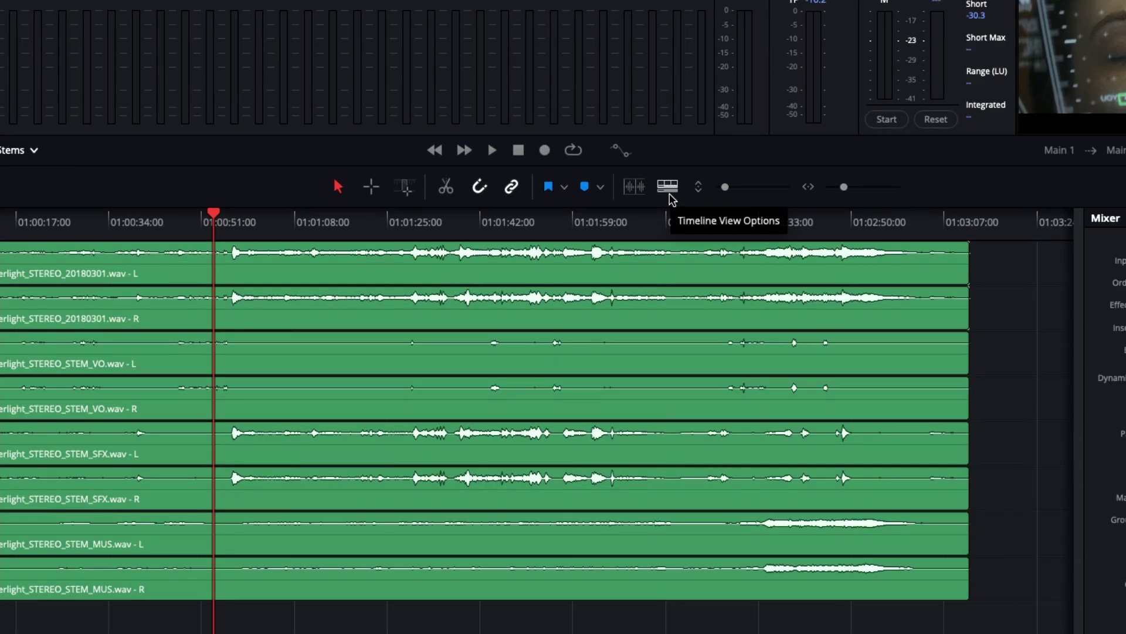
# Step: Toggle the waveform outlines in the timeline view options, leaving them turned off
pyautogui.click(669, 188)
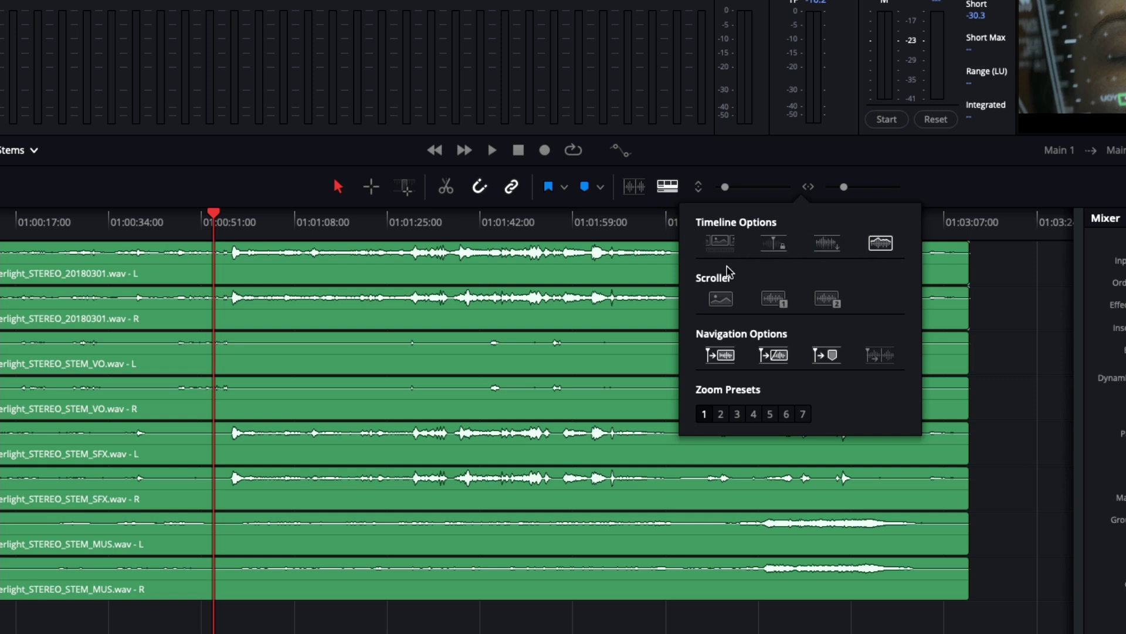
pyautogui.click(886, 244)
pyautogui.click(886, 244)
pyautogui.click(885, 245)
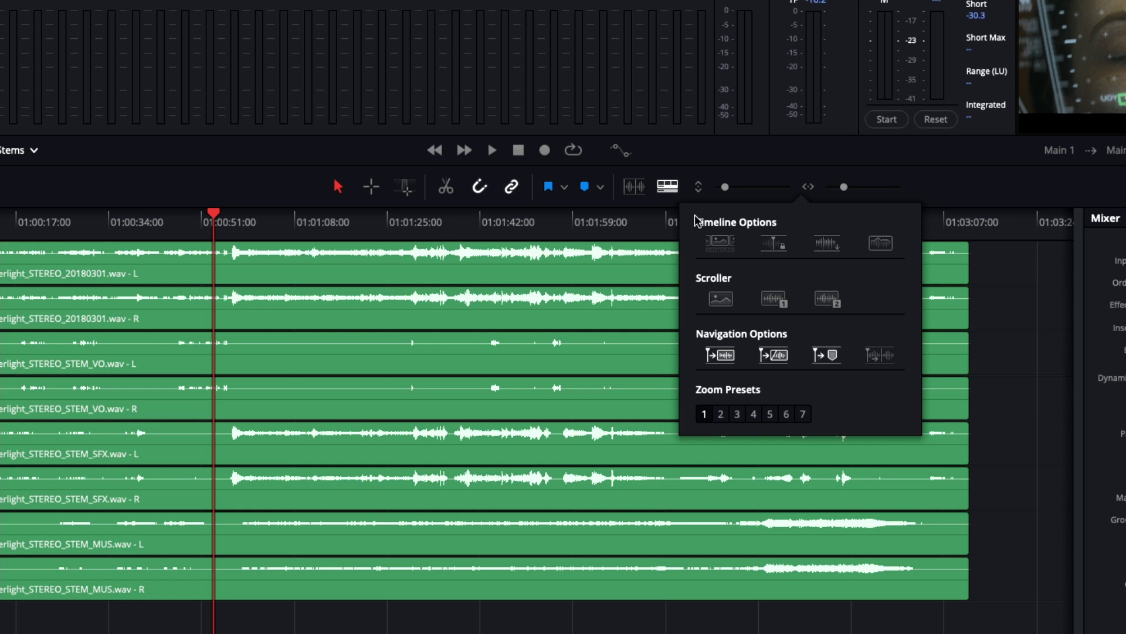
# Step: Close the view options, place the playhead at 01:02:15:12, and play the soloed Stereo Mix for about two seconds
pyautogui.click(663, 226)
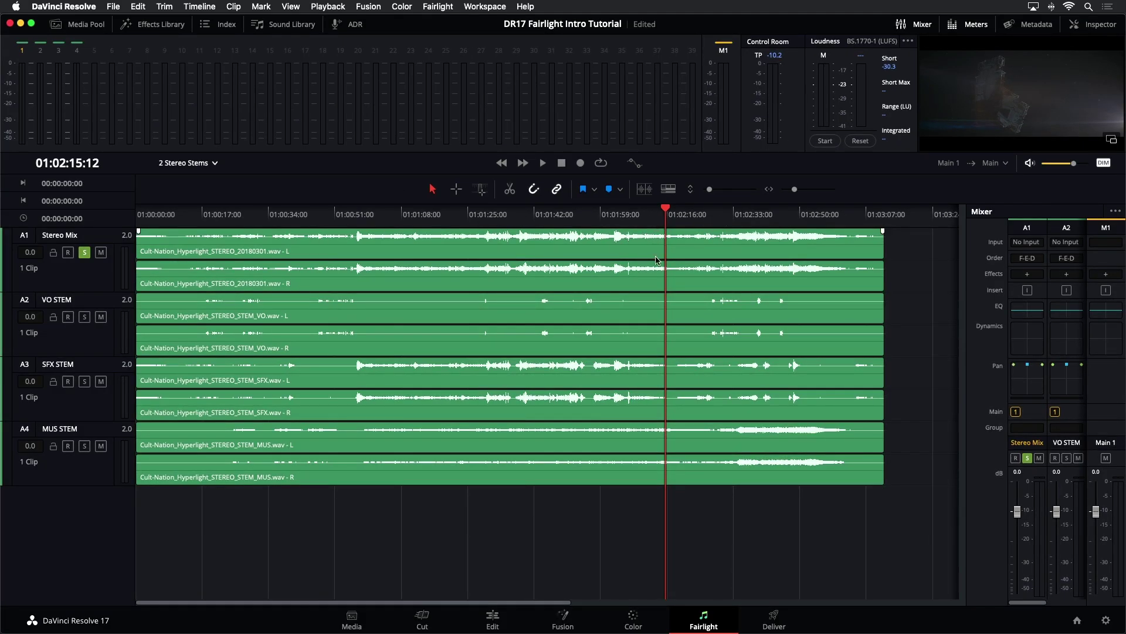
pyautogui.press('space')
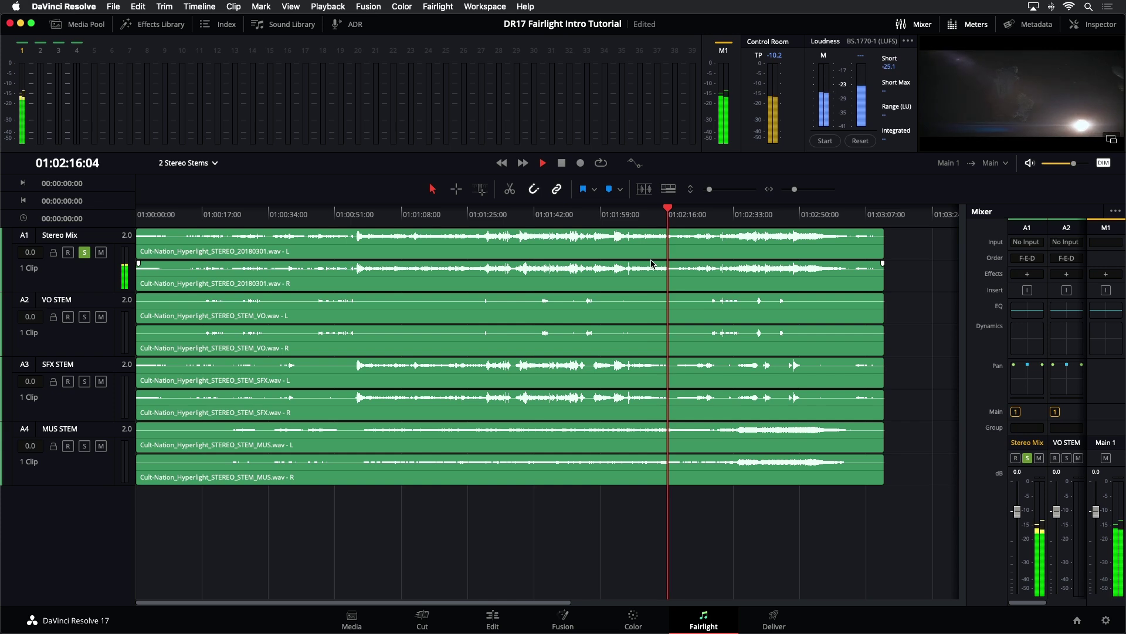
pyautogui.press('space')
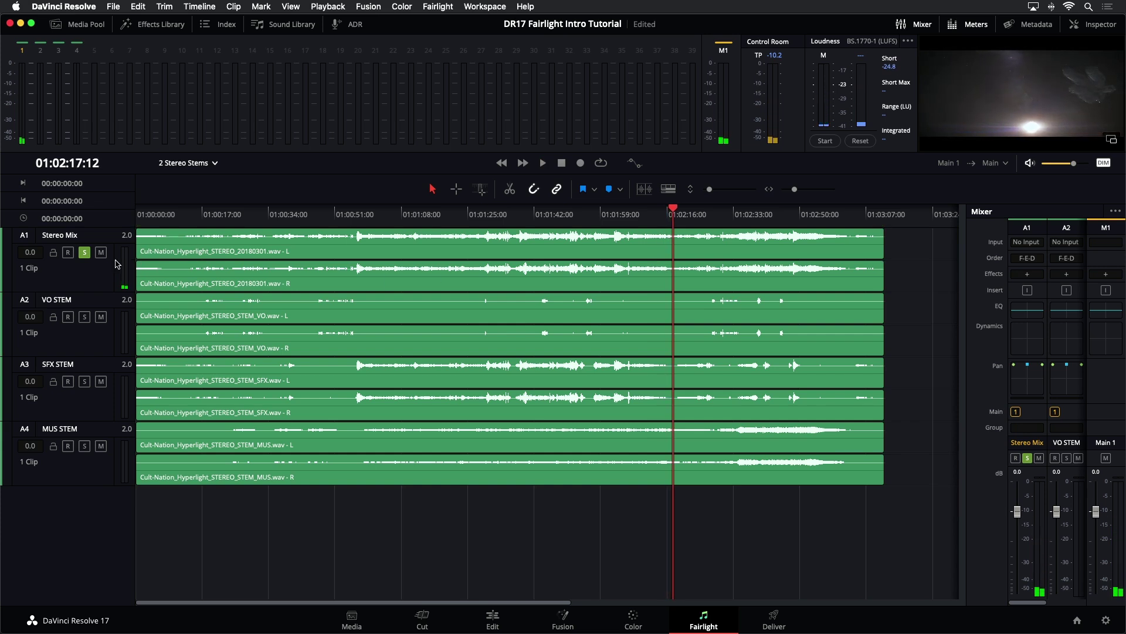
# Step: Unsolo the Stereo Mix track and mute the VO STEM, SFX STEM and MUS STEM tracks
pyautogui.click(87, 257)
pyautogui.click(103, 317)
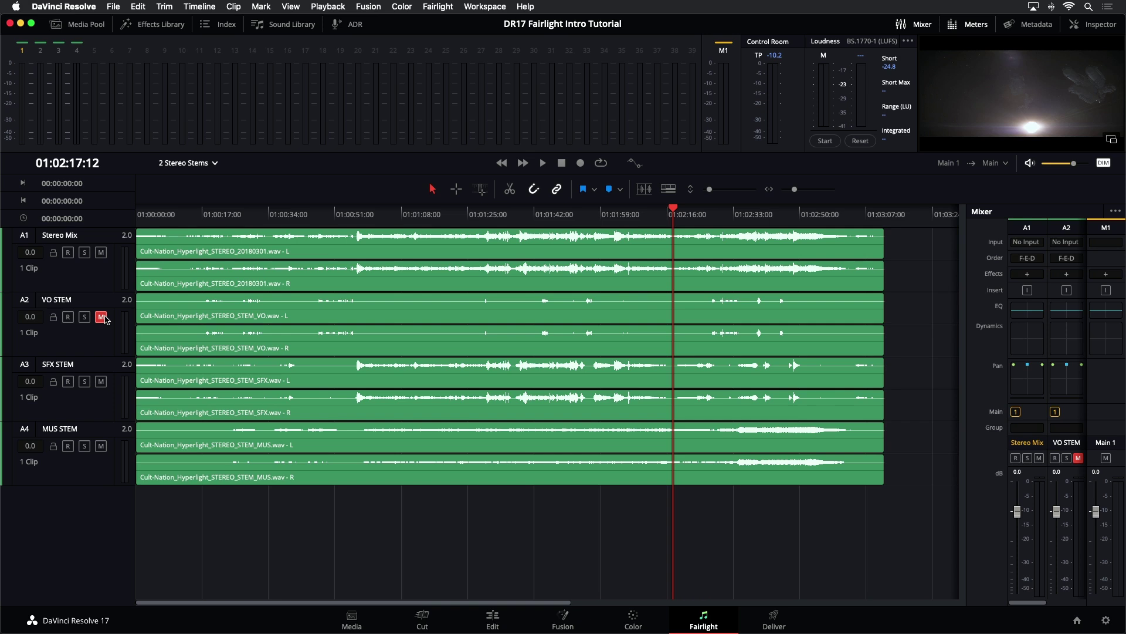
pyautogui.click(101, 381)
pyautogui.click(101, 446)
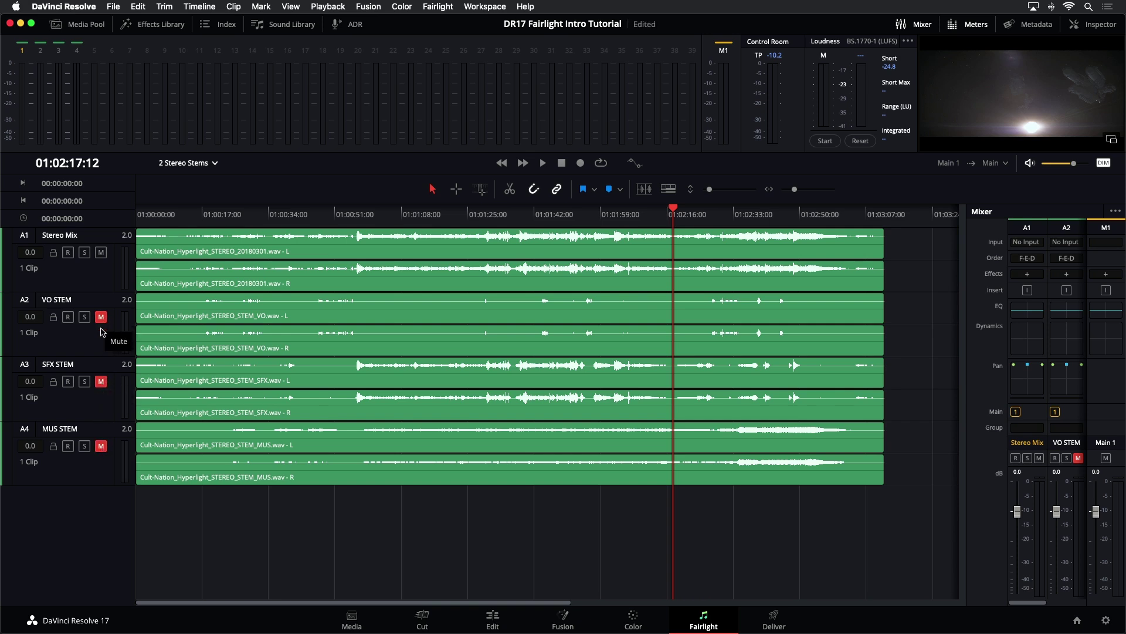
# Step: Clear the mutes on the three stem tracks and solo VO STEM, MUS STEM and SFX STEM instead
pyautogui.click(102, 317)
pyautogui.click(108, 462)
pyautogui.keyDown('alt'); pyautogui.click(101, 316); pyautogui.keyUp('alt')
pyautogui.click(85, 317)
pyautogui.click(85, 446)
pyautogui.click(84, 382)
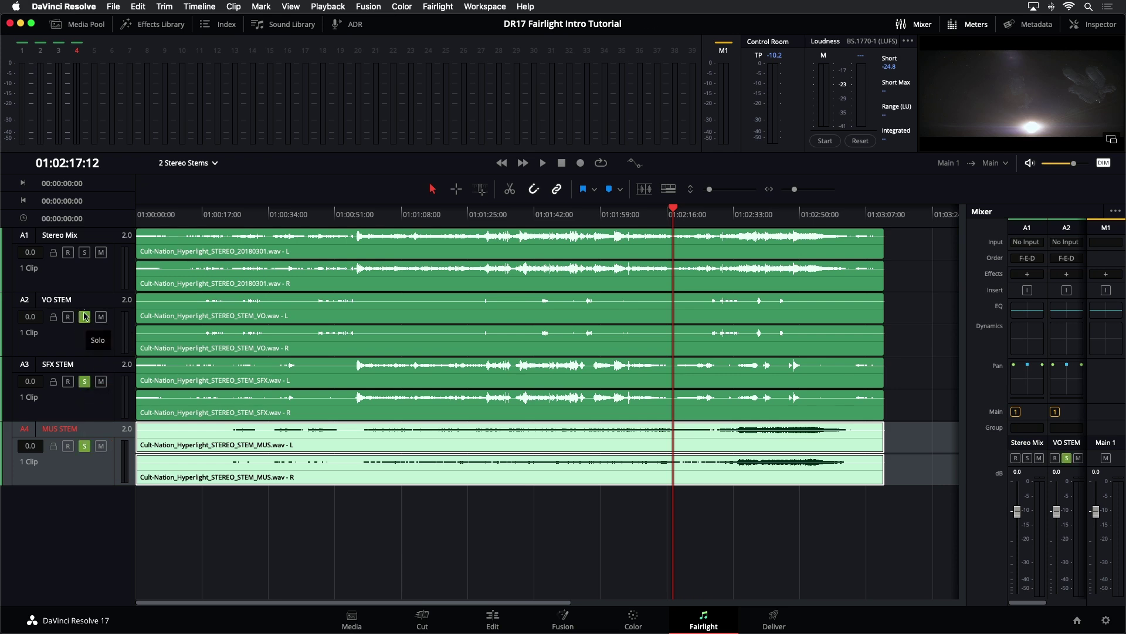
# Step: Turn off solo on the VO STEM, SFX STEM and MUS STEM tracks and select the MUS STEM track
pyautogui.click(88, 334)
pyautogui.click(84, 317)
pyautogui.click(85, 382)
pyautogui.click(85, 446)
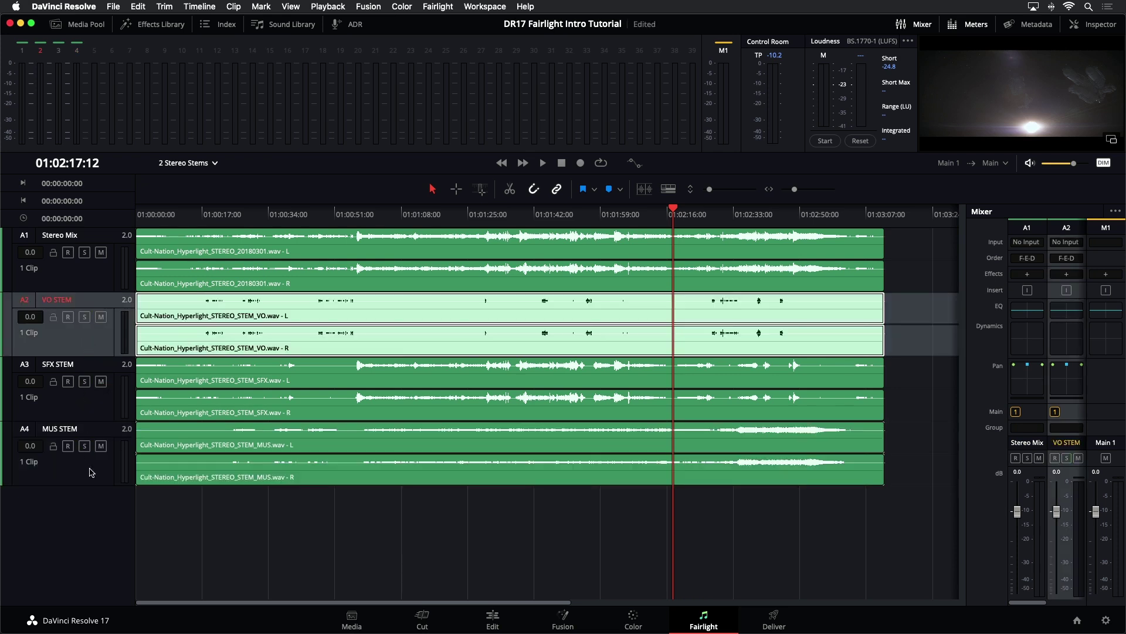
pyautogui.click(91, 472)
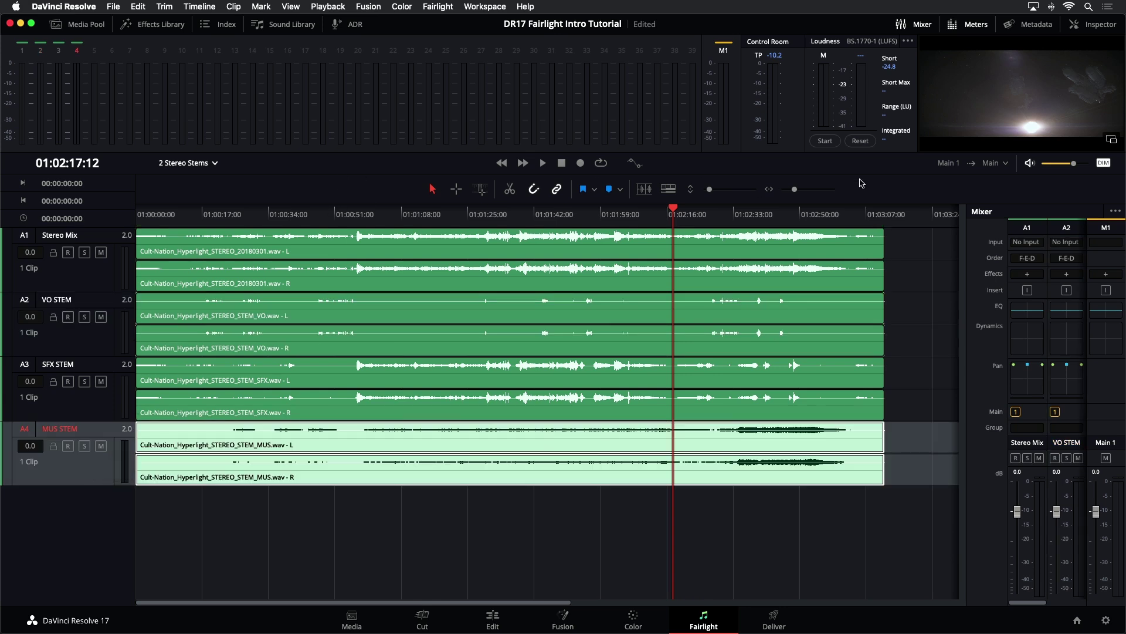
# Step: Turn off the monitoring dim and move the playhead to 01:00:35:17
pyautogui.click(1103, 164)
pyautogui.click(276, 214)
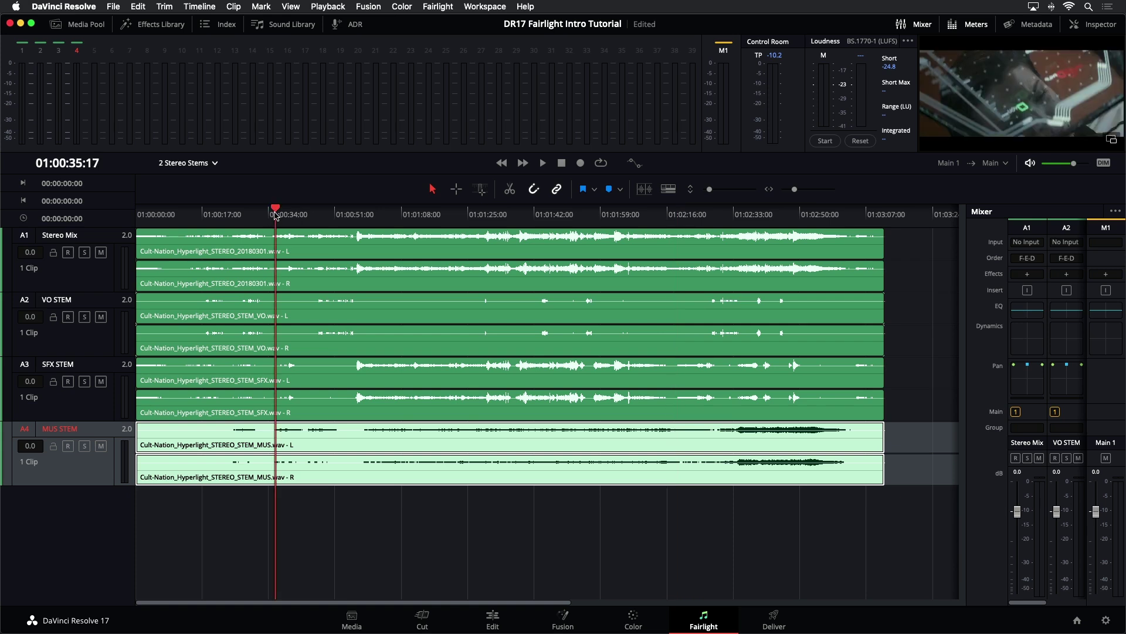
# Step: Solo the Stereo Mix track and mute the VO STEM, SFX STEM and MUS STEM tracks
pyautogui.click(85, 253)
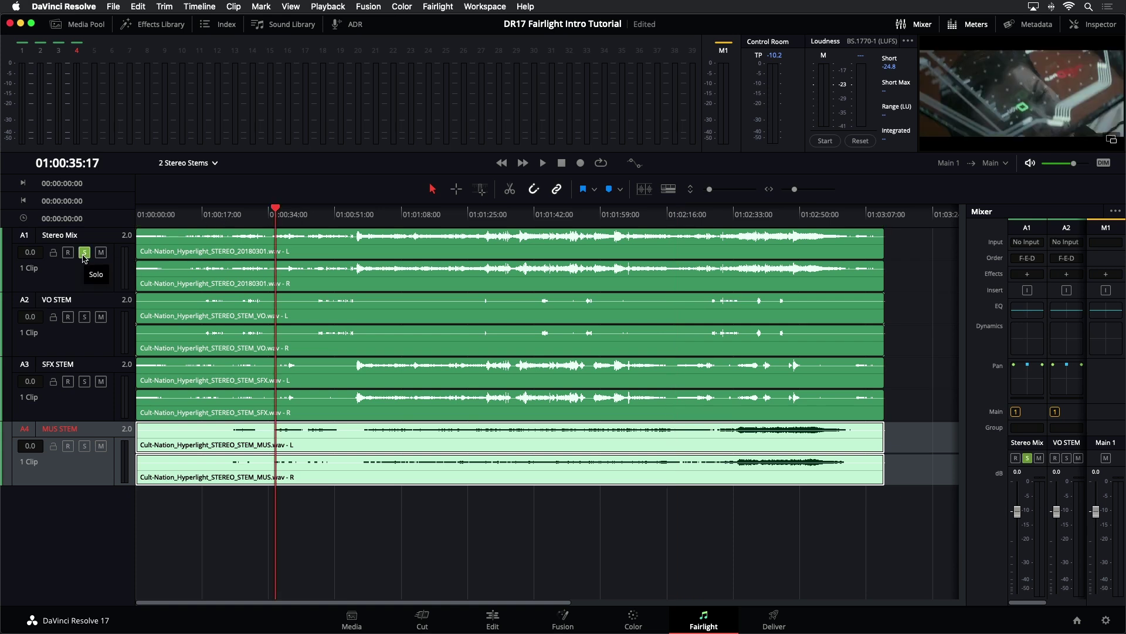
pyautogui.click(101, 317)
pyautogui.click(101, 382)
pyautogui.click(101, 446)
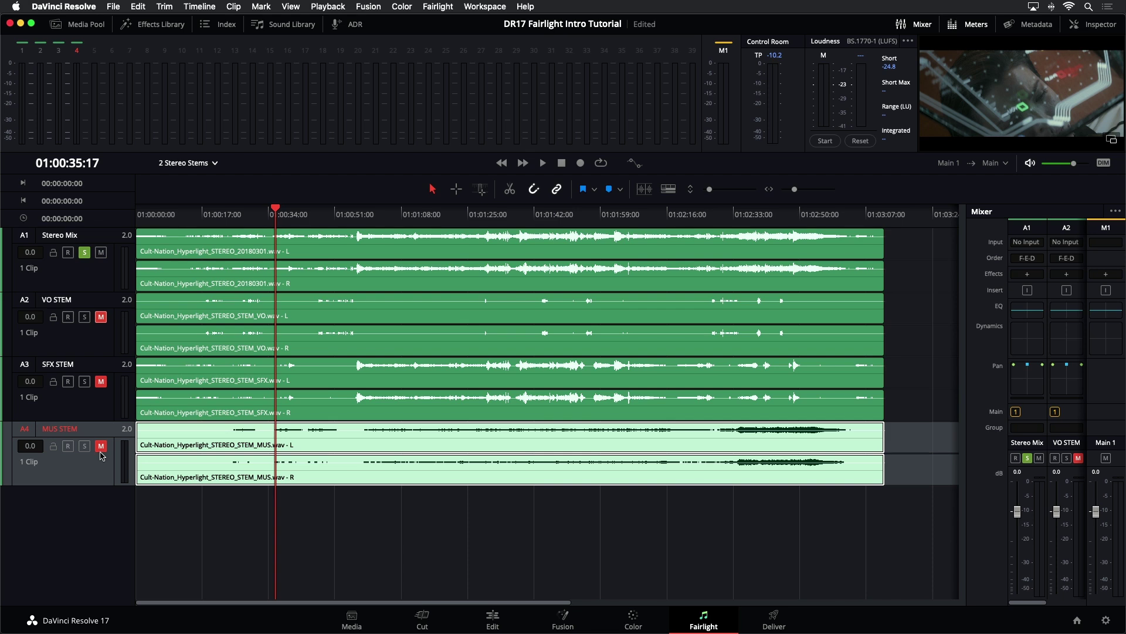
# Step: Select the Stereo Mix track, start playback, turn off the track's solo and unmute VO STEM
pyautogui.click(97, 287)
pyautogui.press('space')
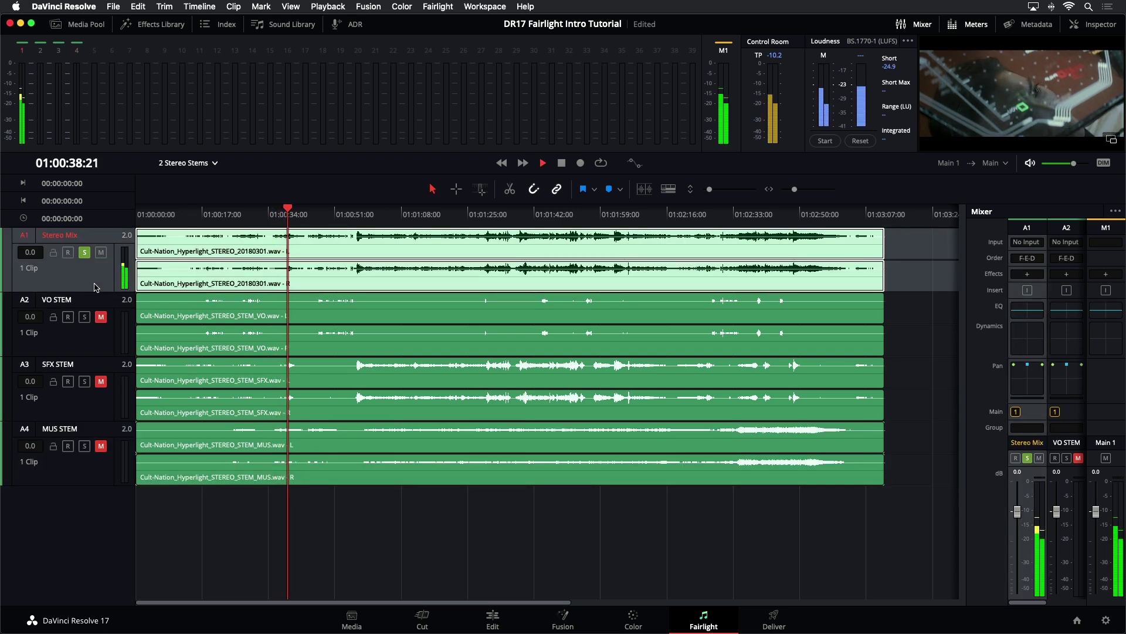
pyautogui.click(84, 252)
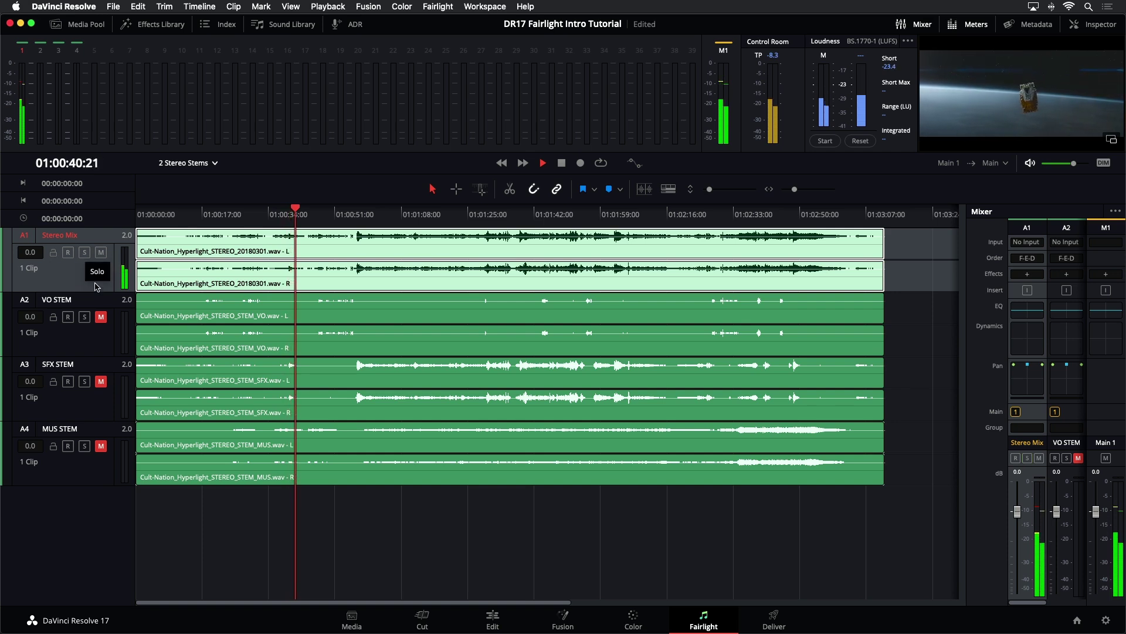
pyautogui.click(101, 317)
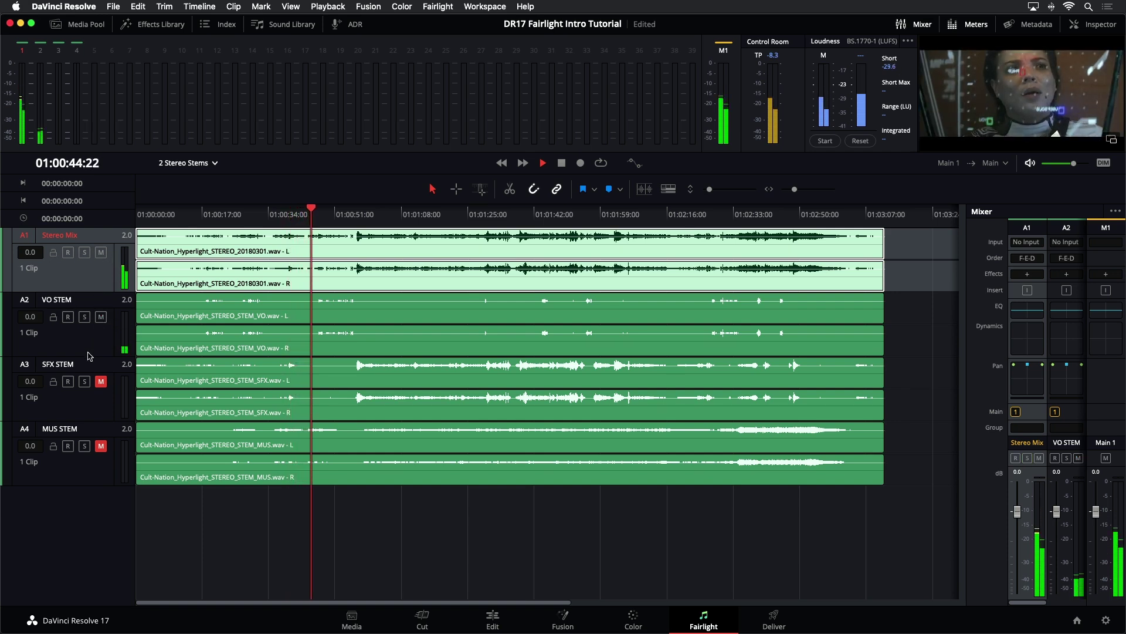
pyautogui.click(101, 253)
pyautogui.click(101, 252)
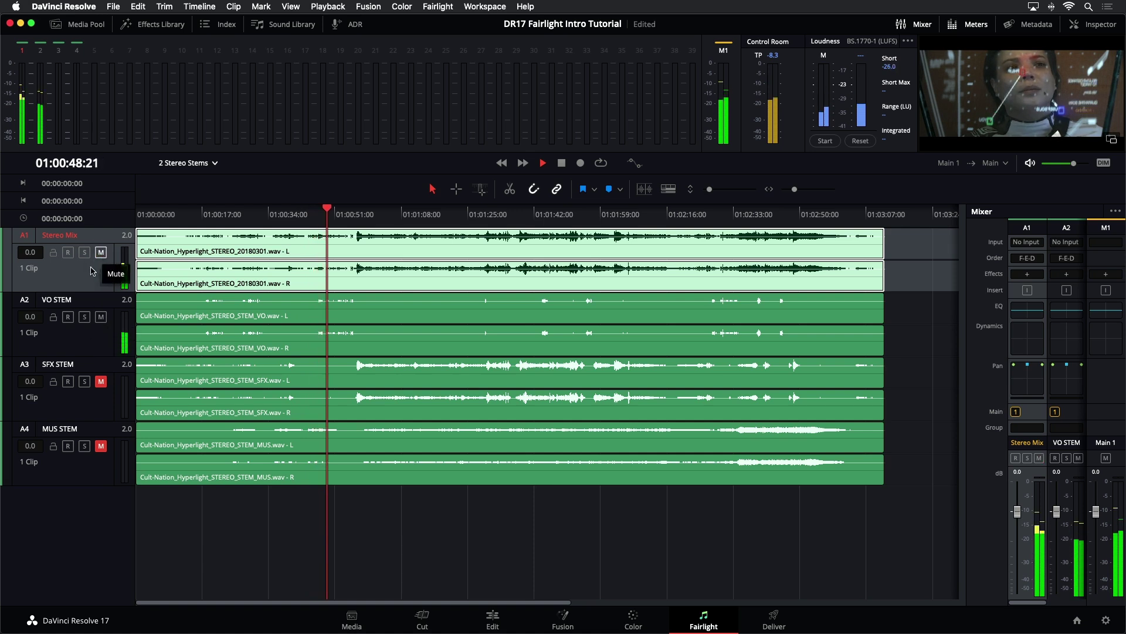
# Step: Solo the VO STEM, SFX STEM and MUS STEM tracks, clearing the mutes on SFX STEM and MUS STEM
pyautogui.click(86, 318)
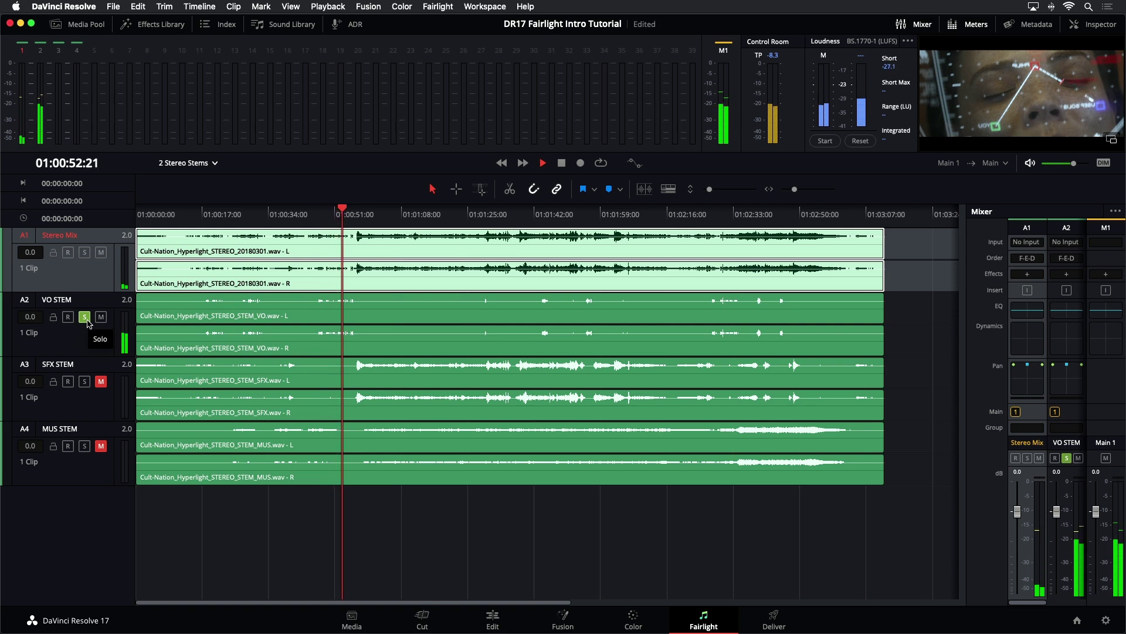
pyautogui.click(85, 382)
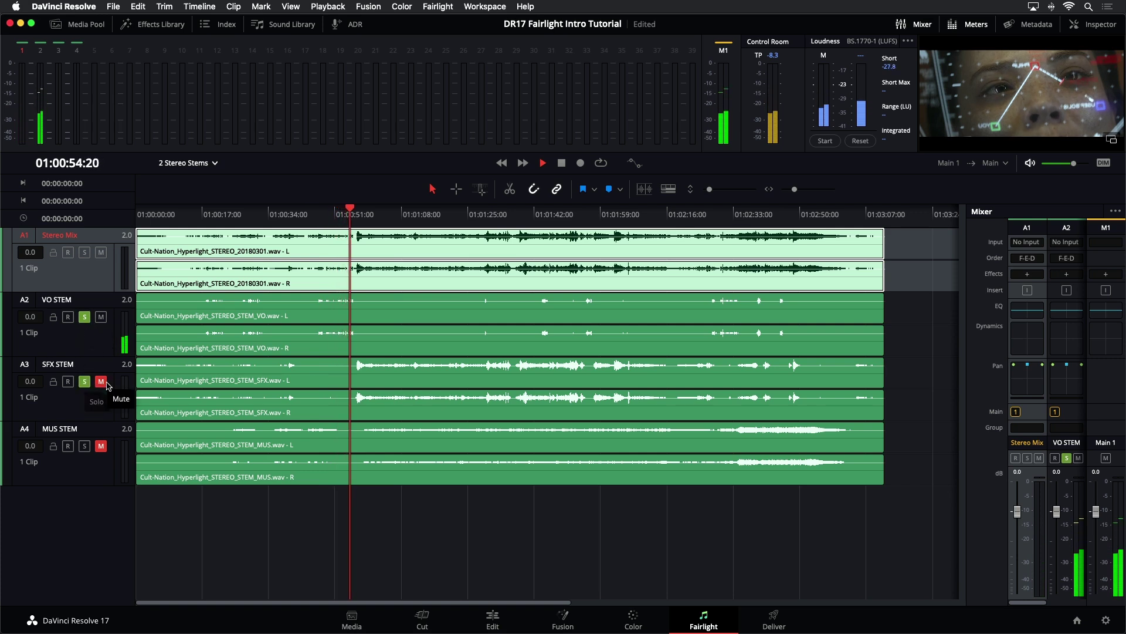
pyautogui.click(100, 382)
pyautogui.click(85, 447)
pyautogui.click(100, 446)
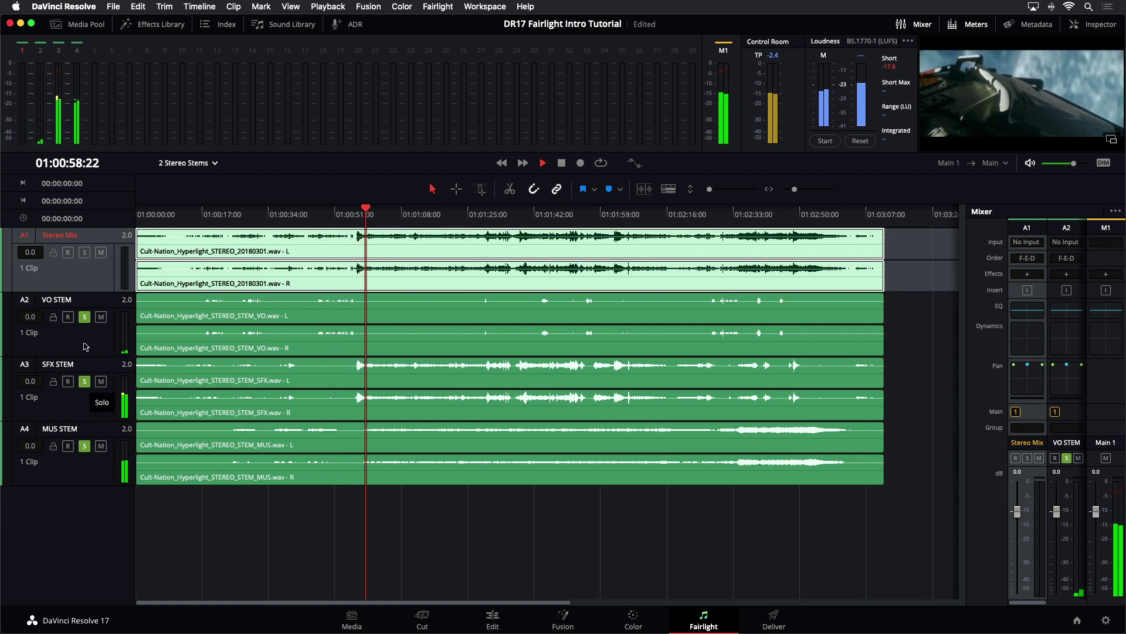
# Step: Turn off solo on the three stem tracks, mute Stereo Mix, and stop playback with the playhead at 01:01:00:00
pyautogui.click(84, 317)
pyautogui.click(85, 382)
pyautogui.click(84, 446)
pyautogui.click(101, 252)
pyautogui.press('space')
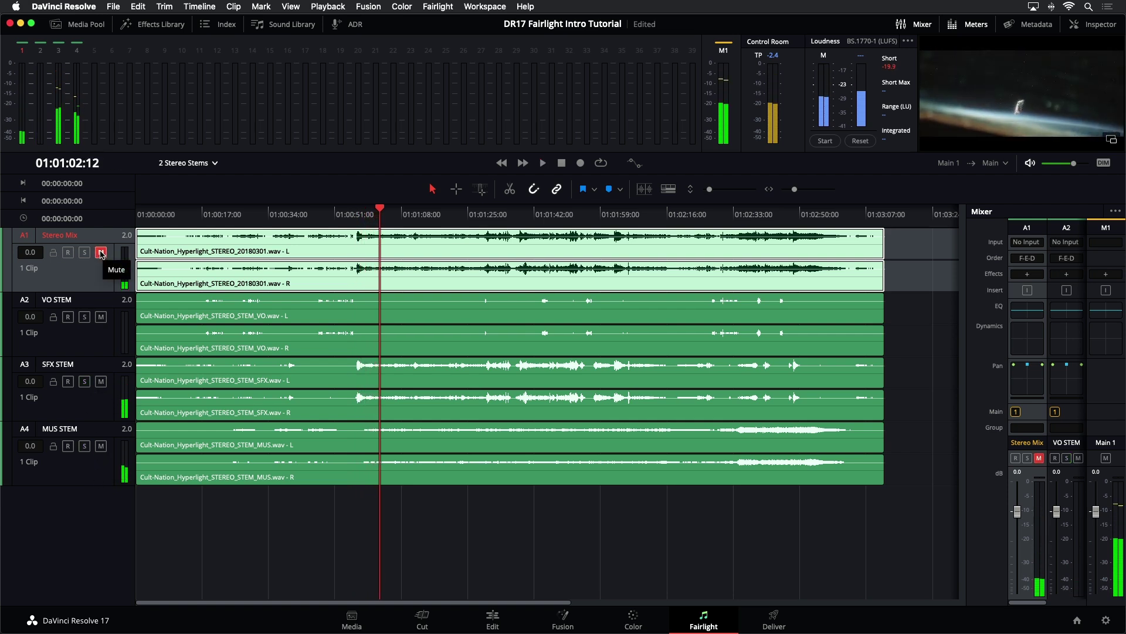
pyautogui.hotkey('alt', 'k')
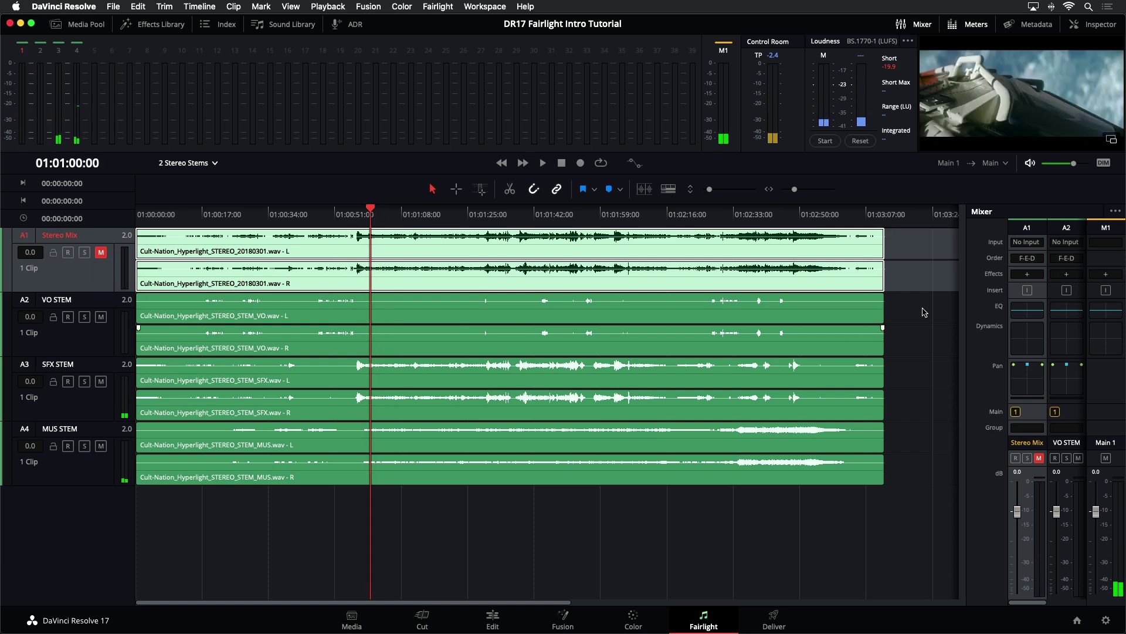
# Step: Deselect the Stereo Mix clip, unmute the Stereo Mix track and save the project
pyautogui.click(912, 277)
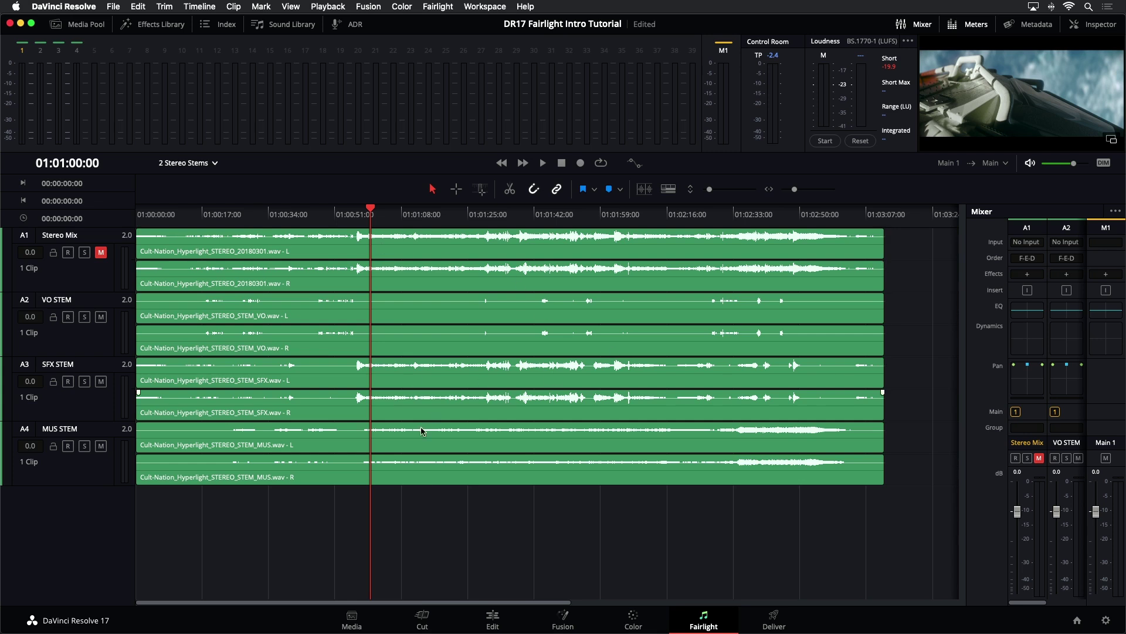
pyautogui.click(101, 252)
pyautogui.press('super+s')
# Step: Show the Media Pool and open the 3 Before and After Dialogue timeline from the Timelines bin
pyautogui.click(87, 25)
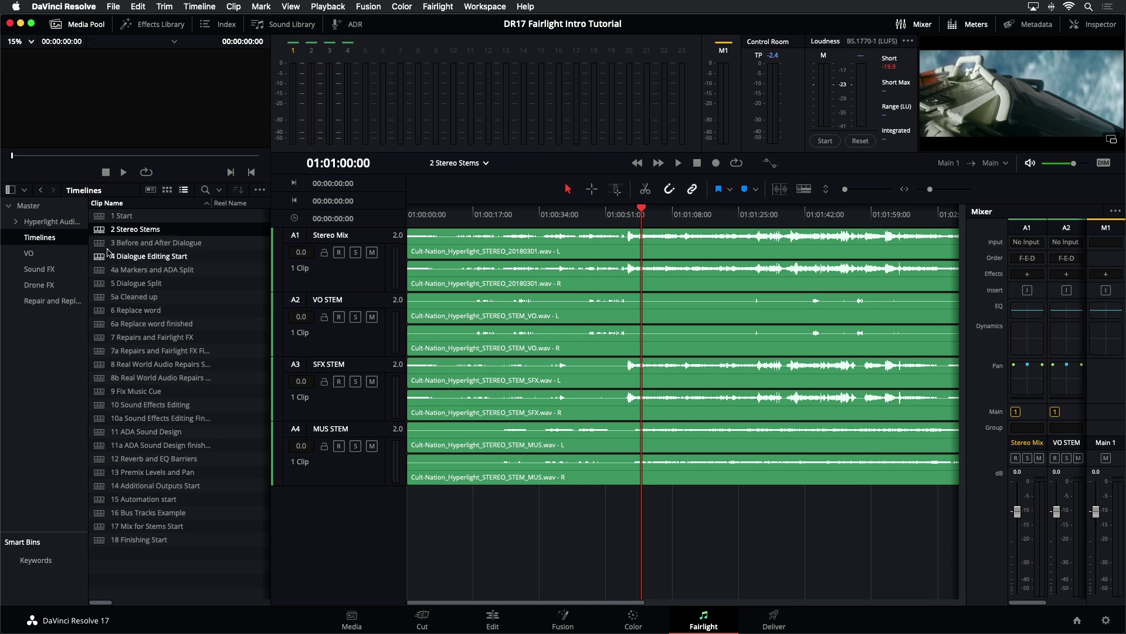
pyautogui.doubleClick(102, 258)
pyautogui.doubleClick(103, 245)
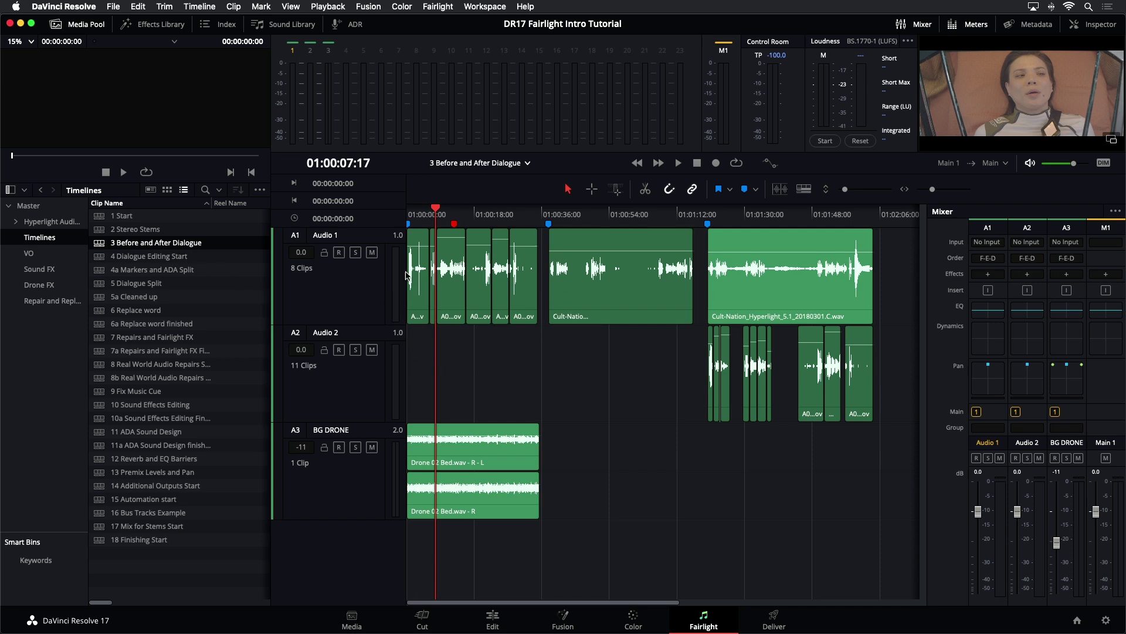
# Step: Play the first group of dialogue clips on Audio 1 from 01:00:00:00, pausing and resuming along the way
pyautogui.click(417, 214)
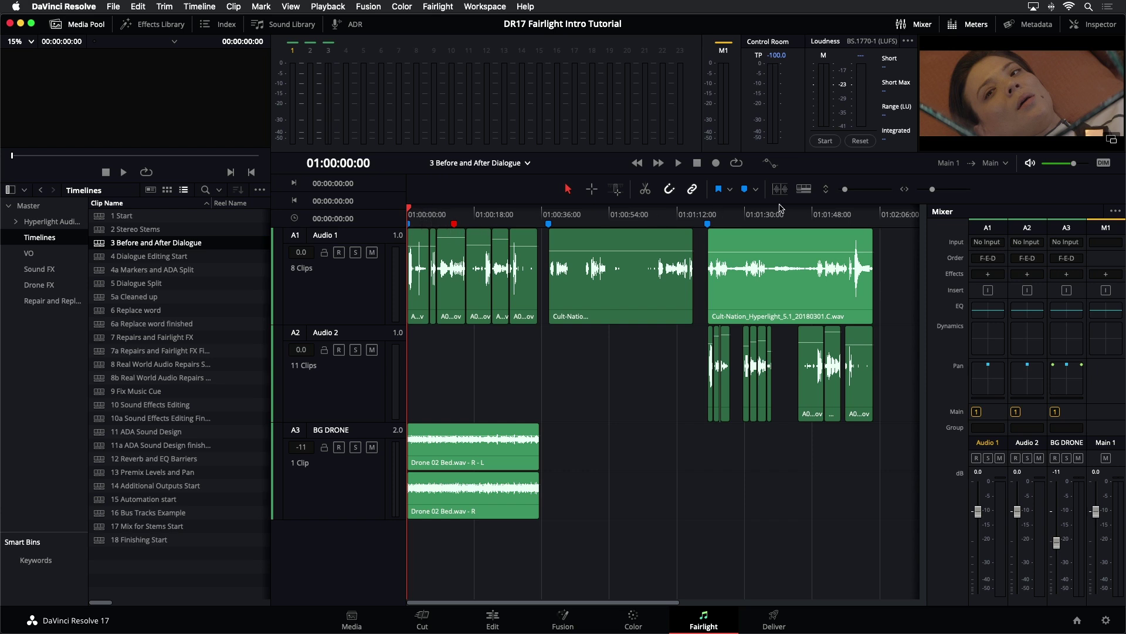
pyautogui.moveTo(940, 194); pyautogui.dragTo(934, 194)
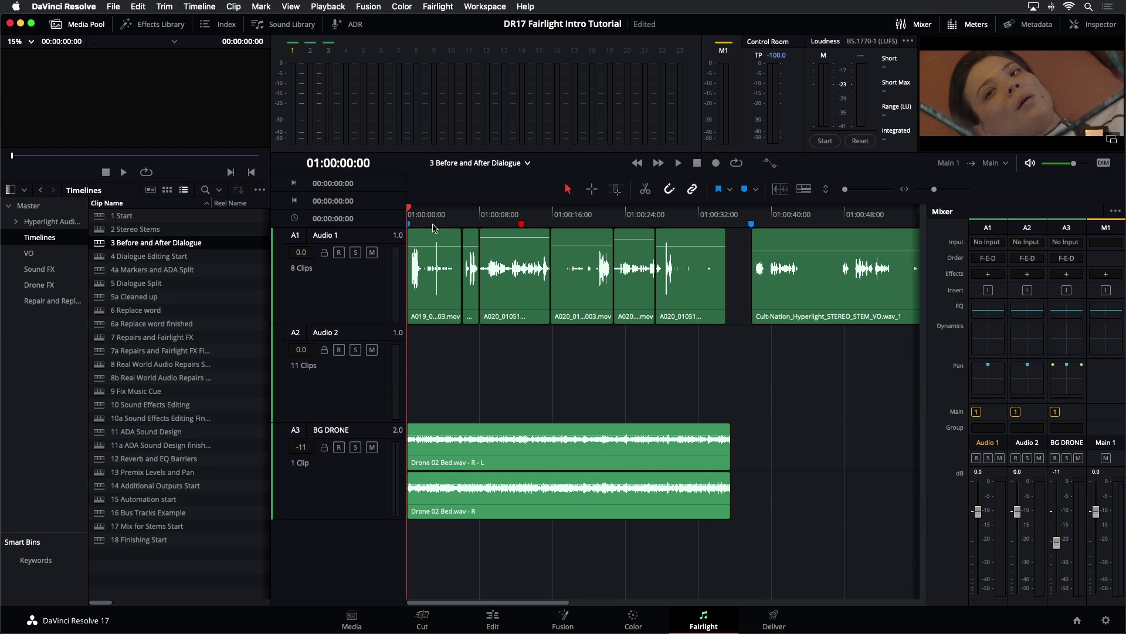
pyautogui.press('space')
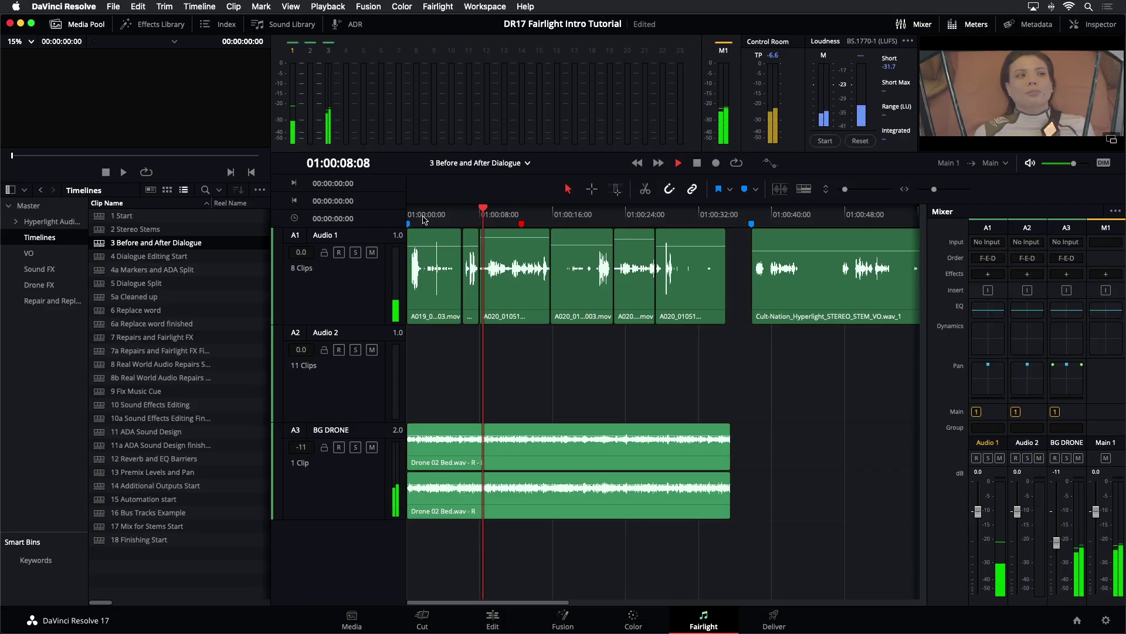
pyautogui.press('space')
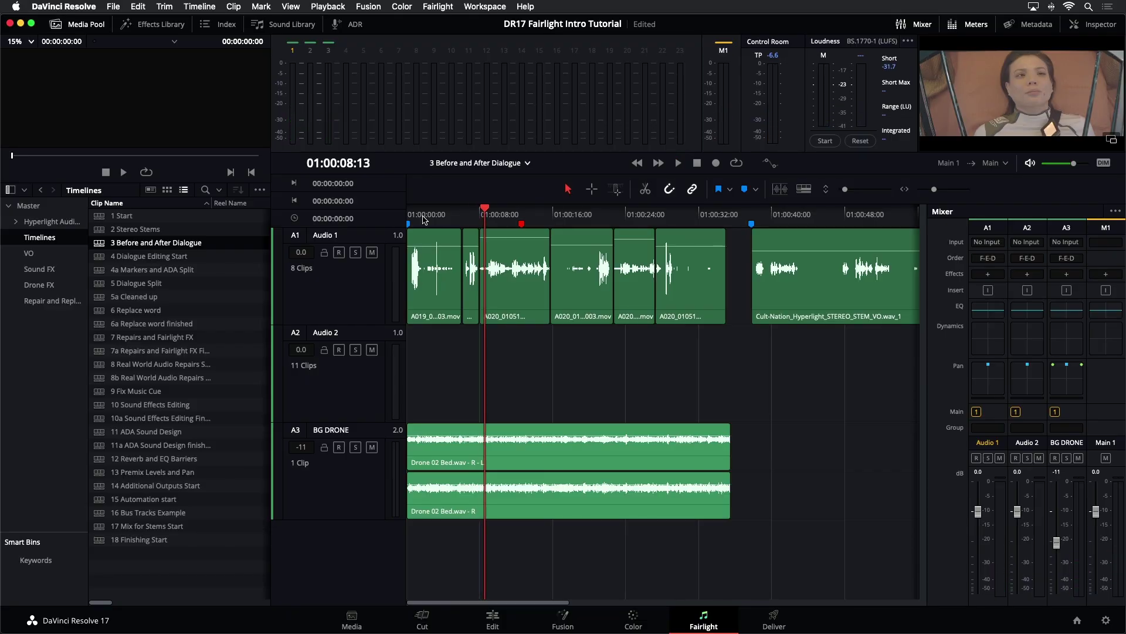
pyautogui.press('space')
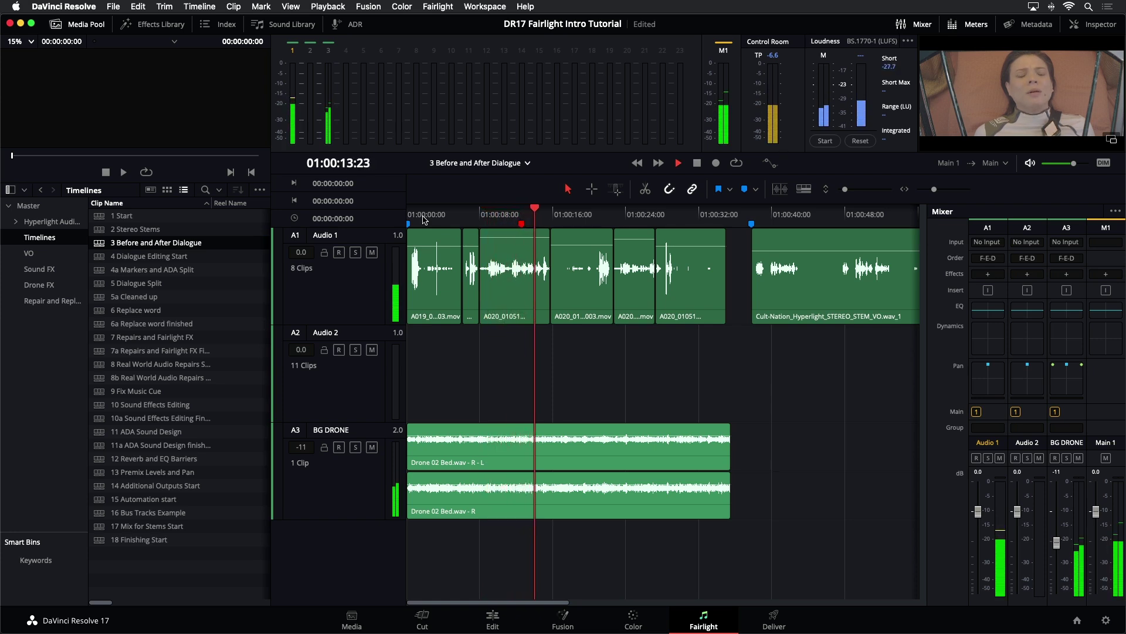
pyautogui.press('space')
# Step: Play the Cult-Nation_Hyperlight_STEREO_STEM_VO clip from the blue marker at 01:00:37:18 and stop at 01:00:51:05
pyautogui.click(590, 214)
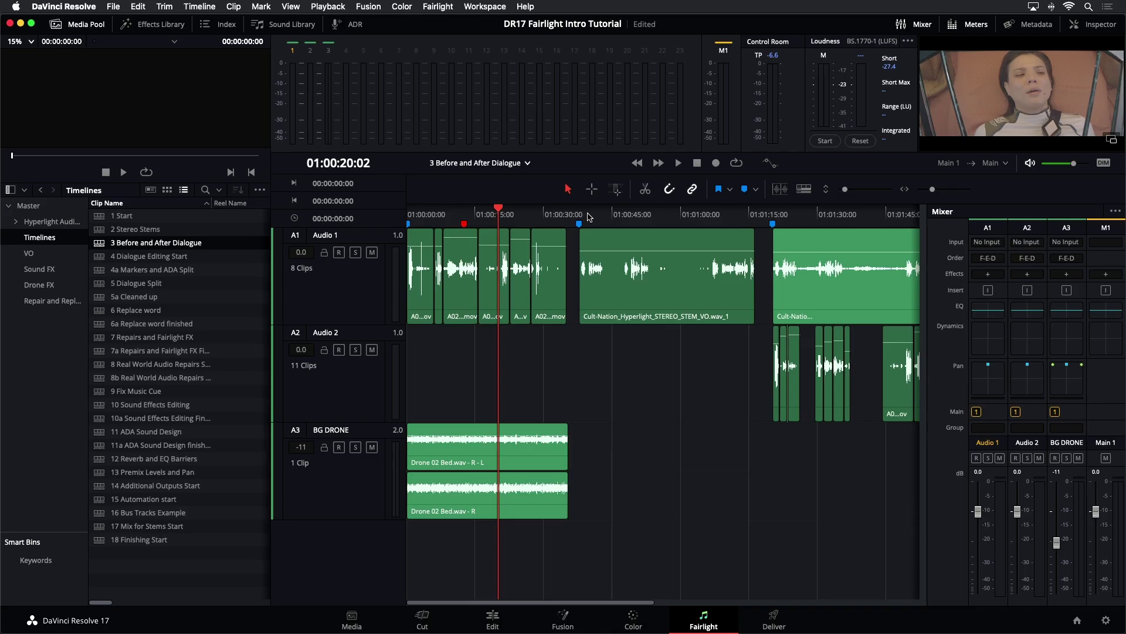
pyautogui.hotkey('ctrl', '-')
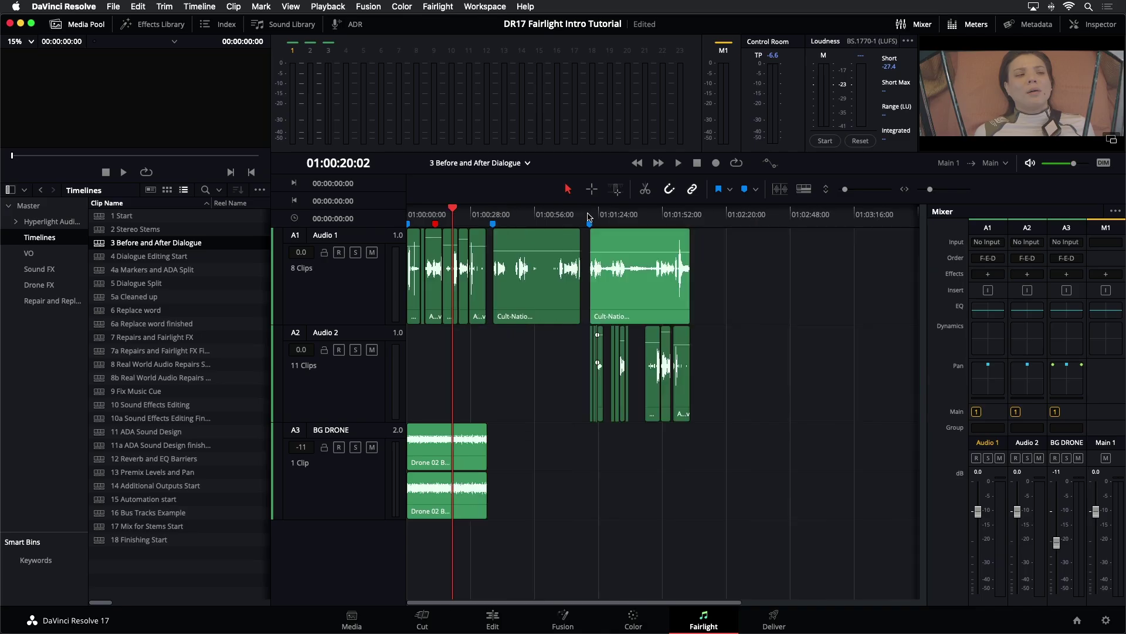
pyautogui.click(501, 217)
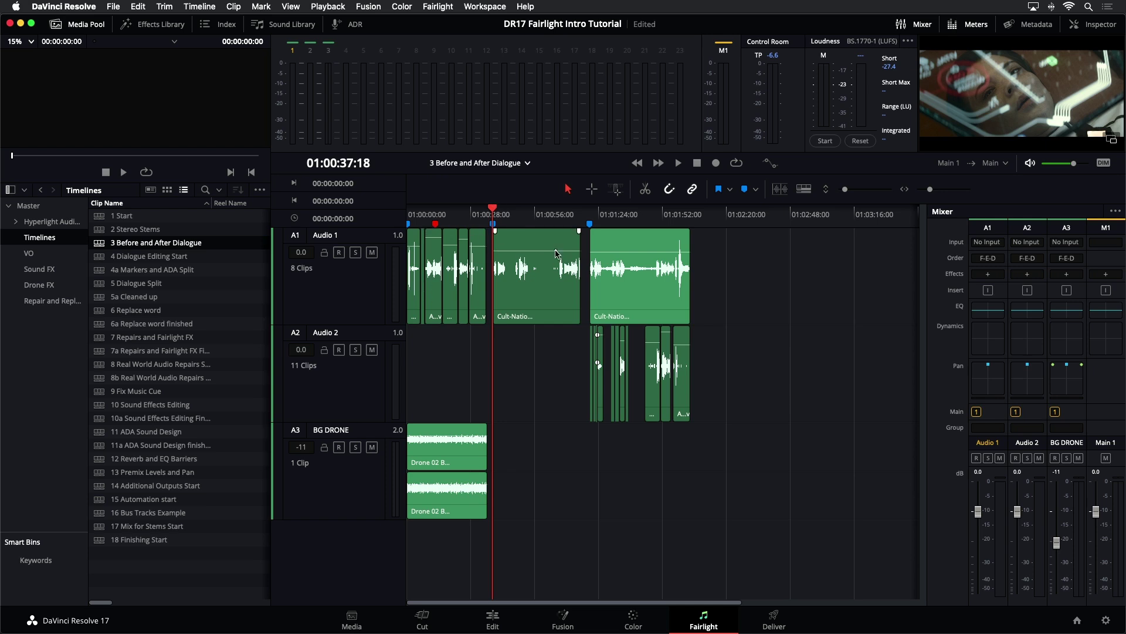
pyautogui.click(466, 217)
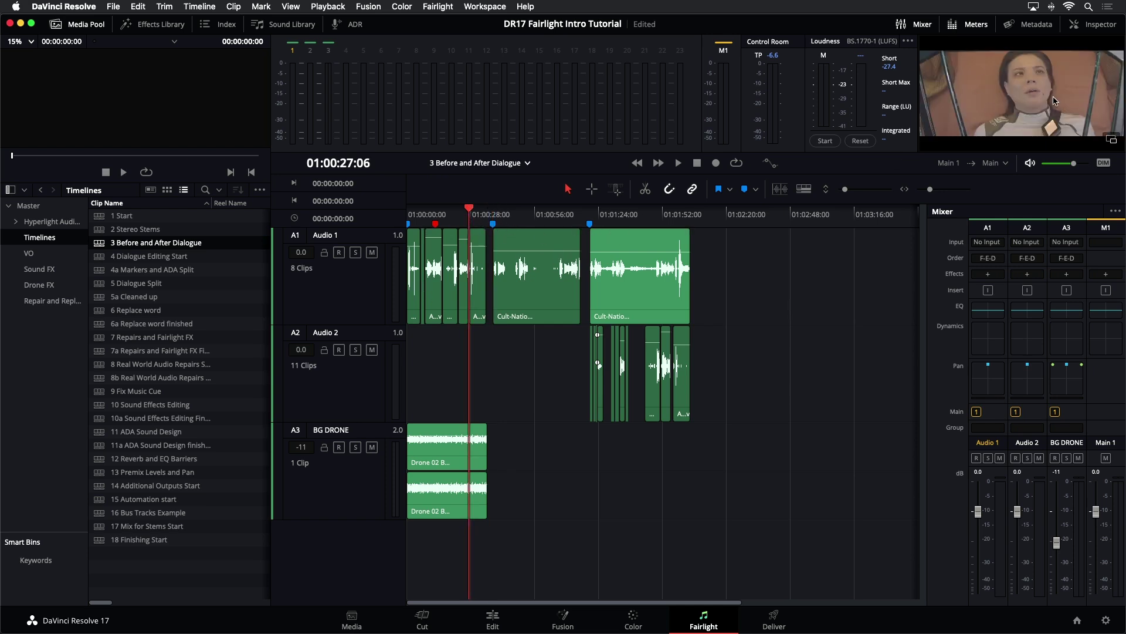
pyautogui.click(494, 220)
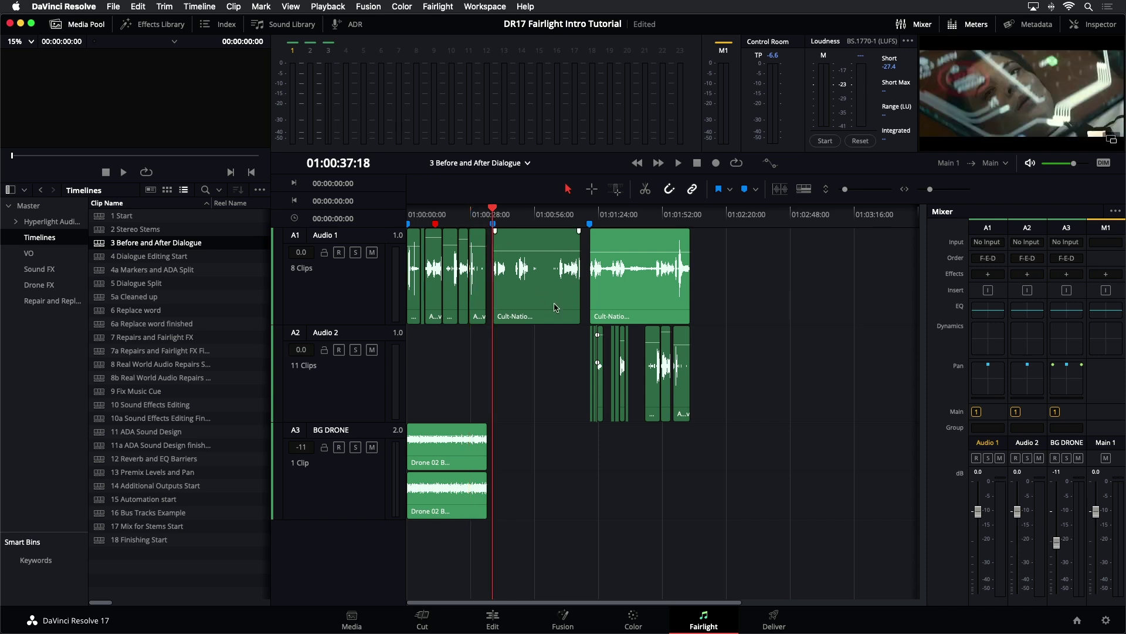
pyautogui.press('super+equal')
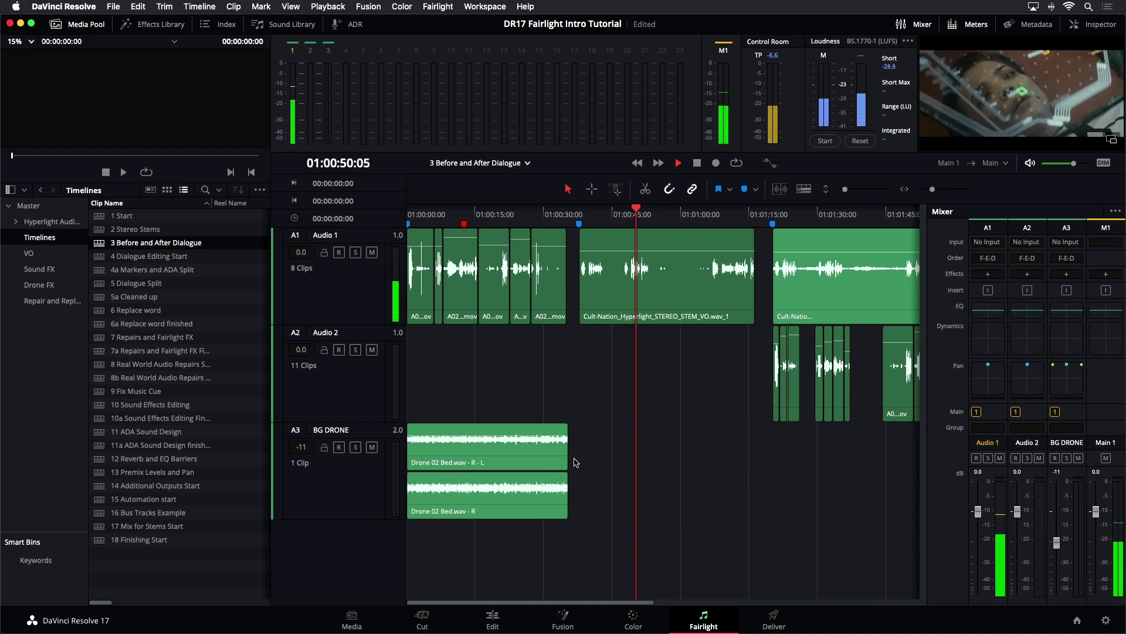
pyautogui.press('space')
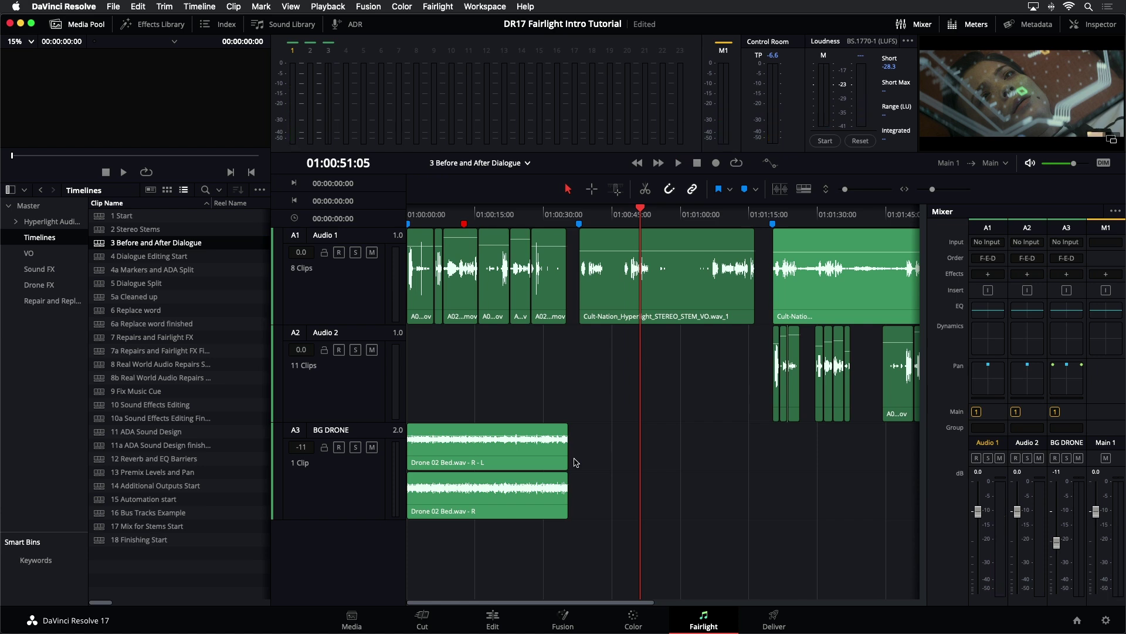
# Step: Examine the Fairlight Viewer display options and view the video full screen before returning to the Fairlight page
pyautogui.press('super+f')
pyautogui.press('Escape')
pyautogui.click(468, 8)
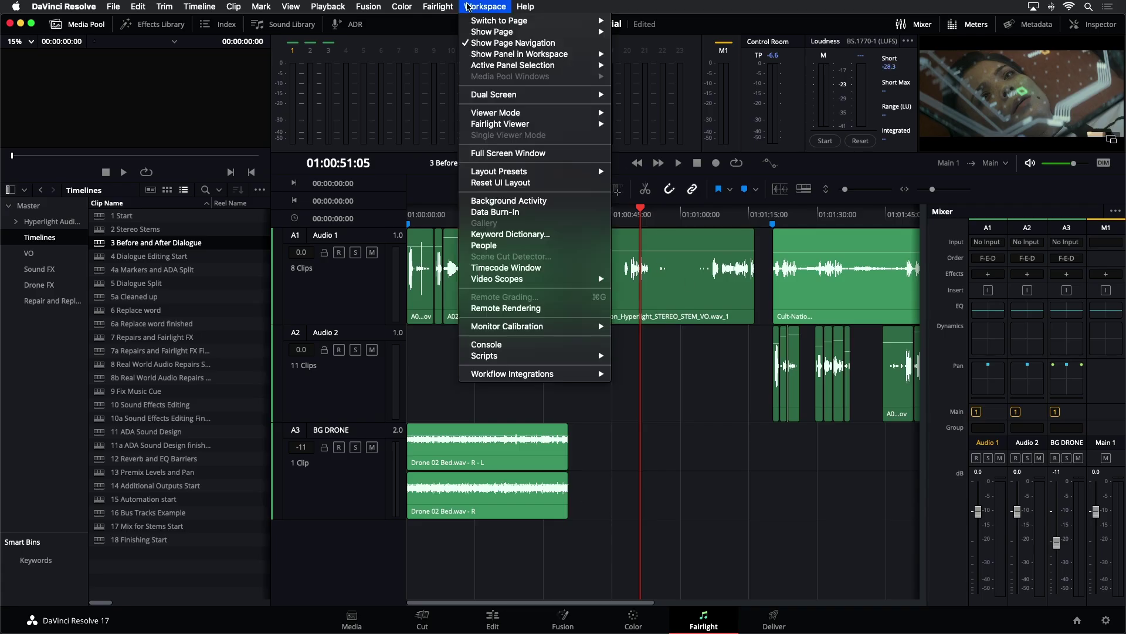
pyautogui.moveTo(524, 126)
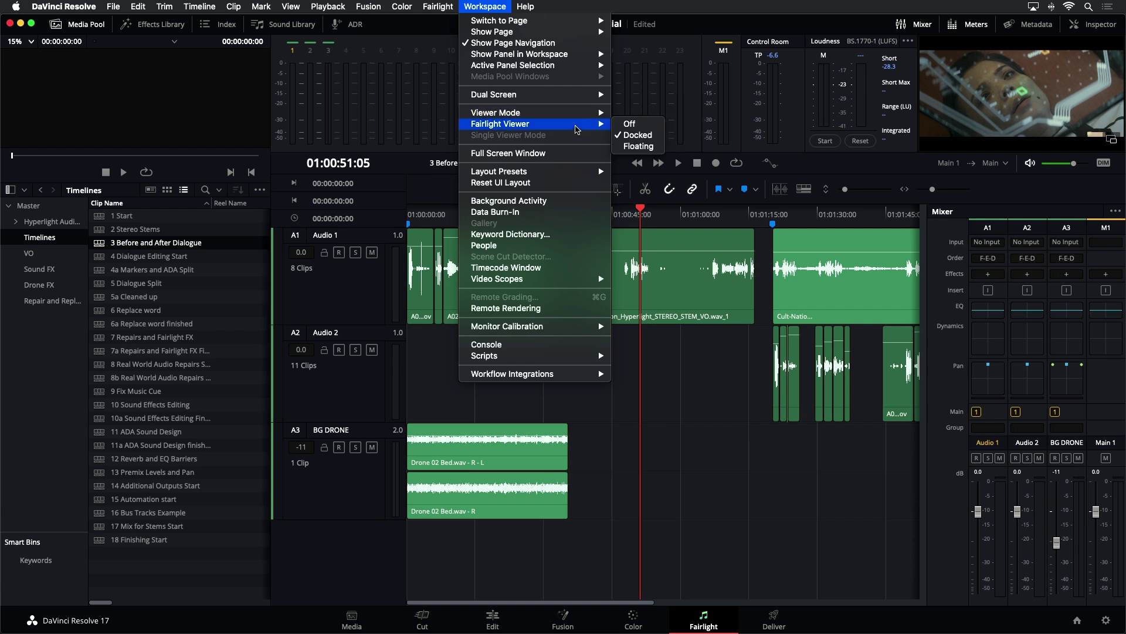
pyautogui.moveTo(583, 115)
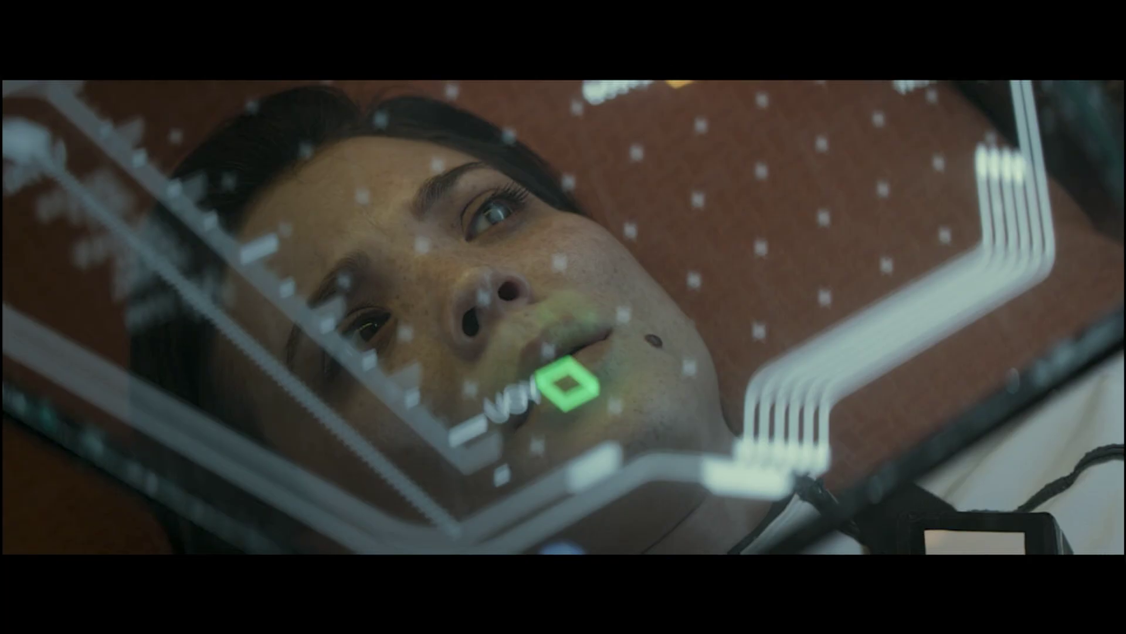
pyautogui.press('Escape')
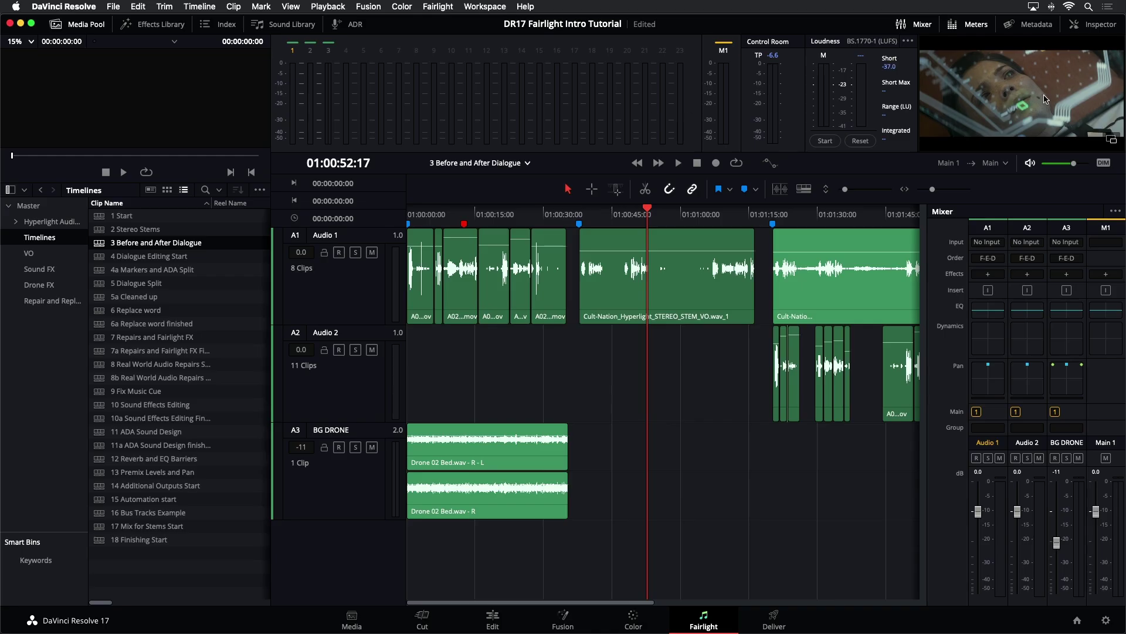
# Step: Float the viewer in its own window, move and enlarge it over the timeline, and dock it again
pyautogui.click(1112, 141)
pyautogui.moveTo(624, 227); pyautogui.dragTo(630, 59)
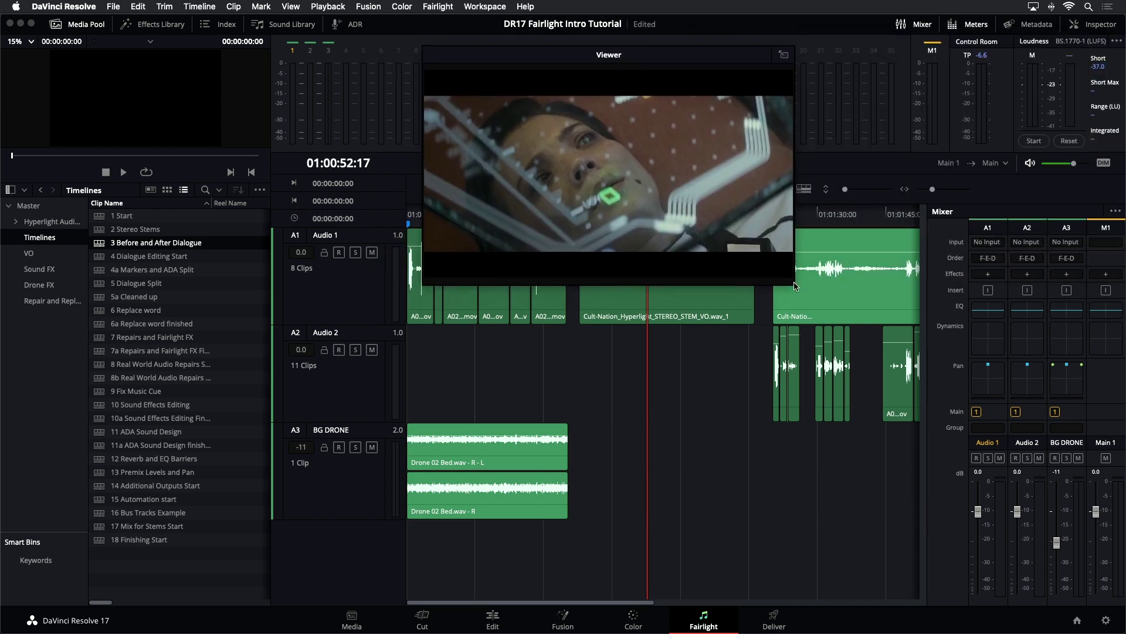
pyautogui.moveTo(792, 282); pyautogui.dragTo(1031, 413)
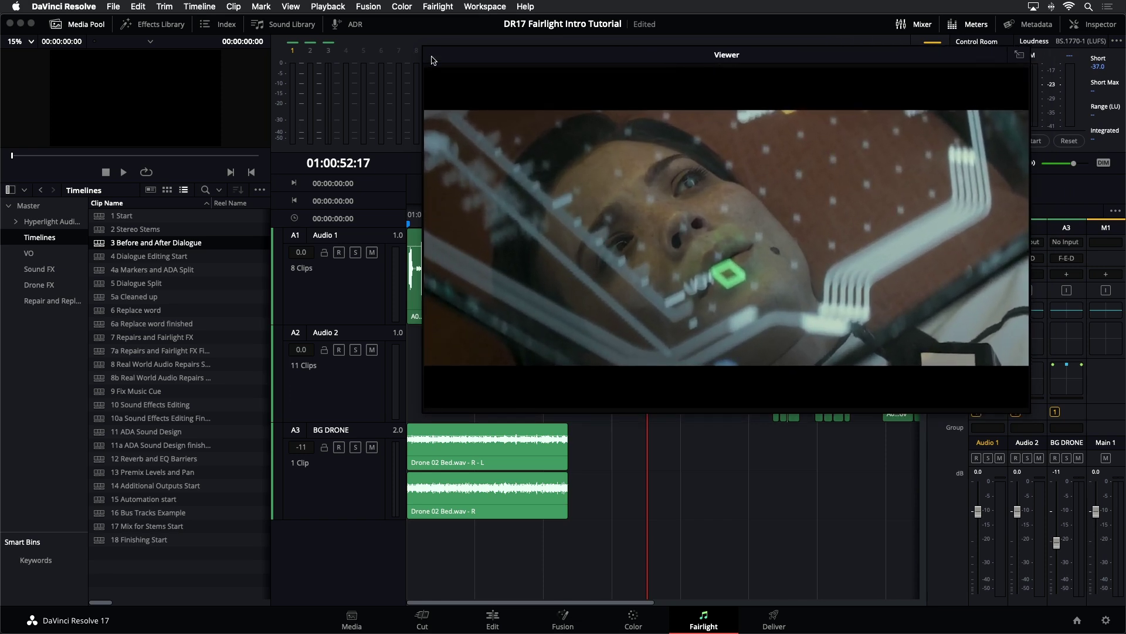
pyautogui.click(1021, 57)
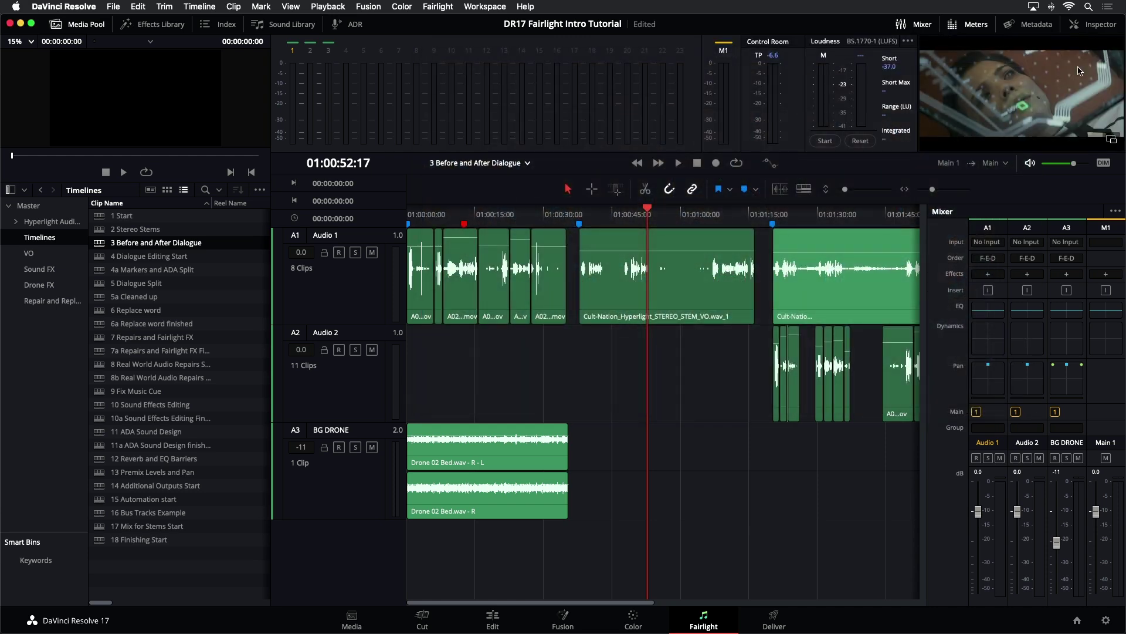
# Step: Play short passages from 01:00:55:17, the start of the third section and the opening dialogue to compare their sound
pyautogui.click(662, 220)
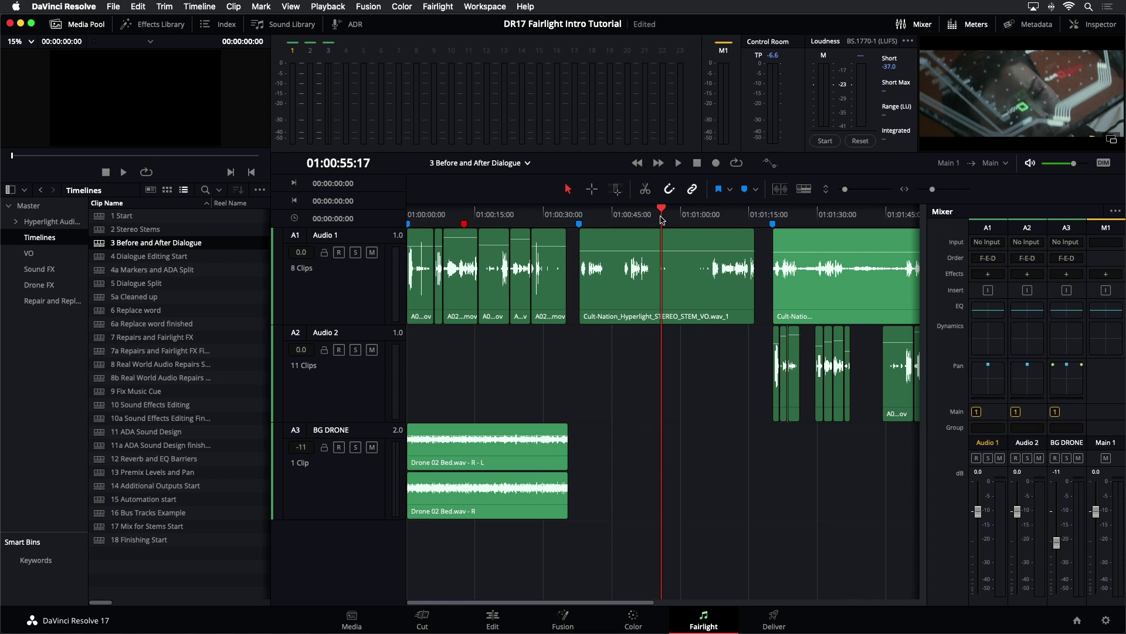
pyautogui.press('space')
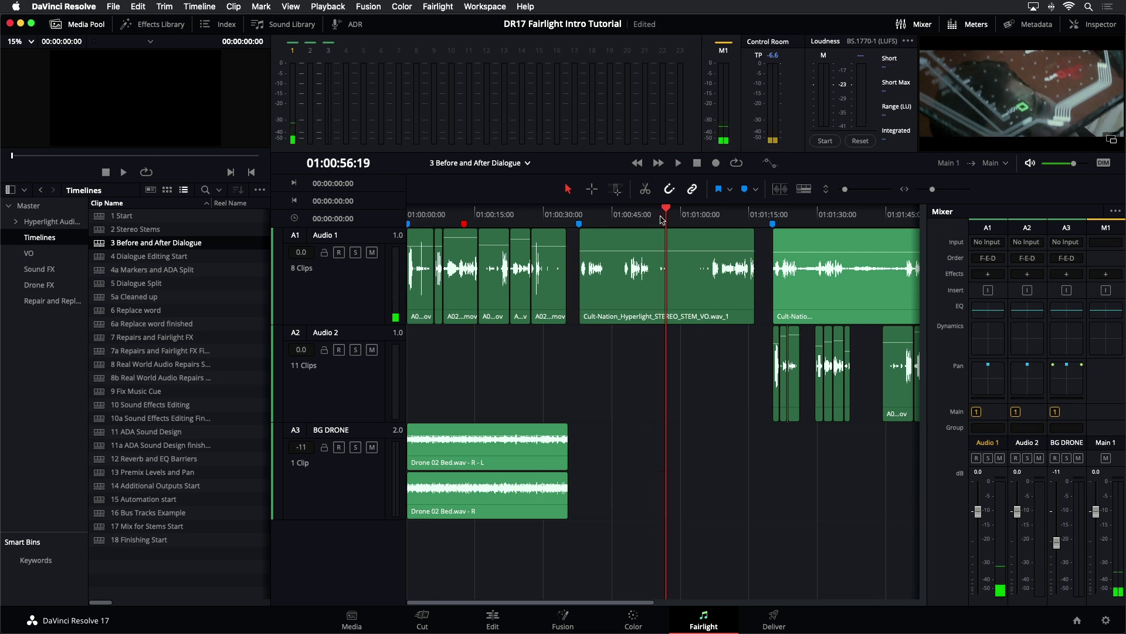
pyautogui.click(781, 220)
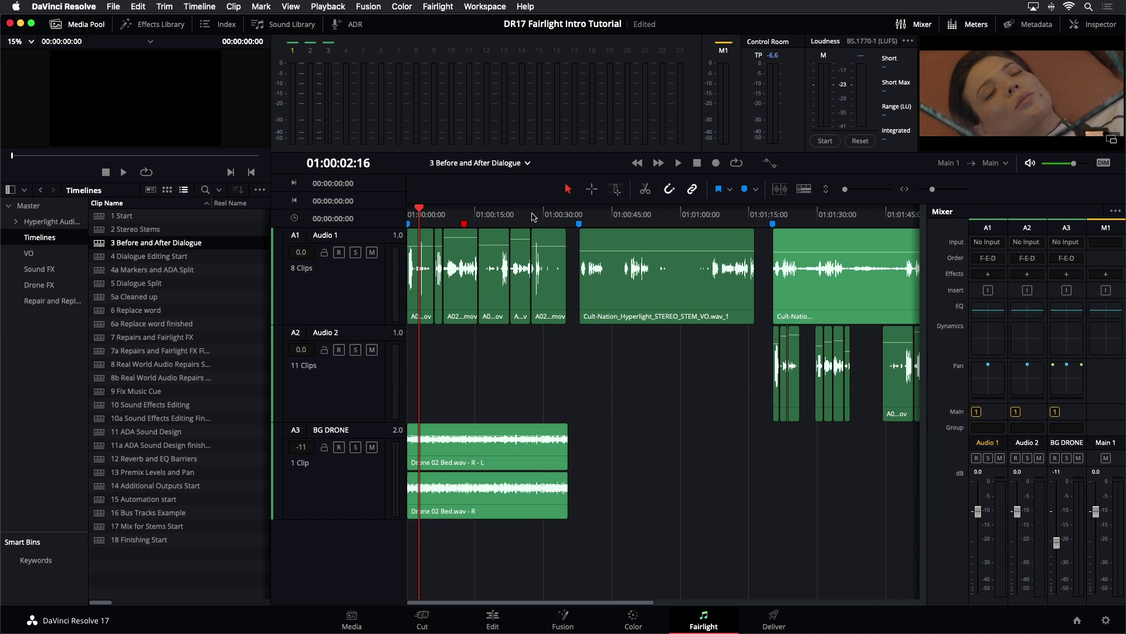
pyautogui.press('space')
pyautogui.press('space')
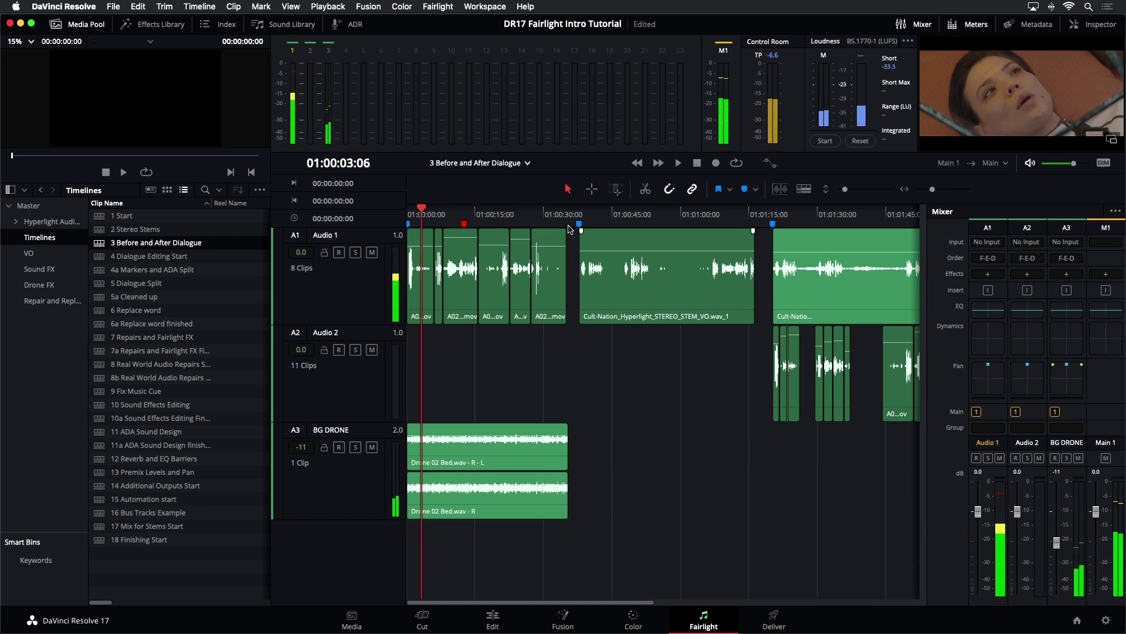
pyautogui.click(504, 484)
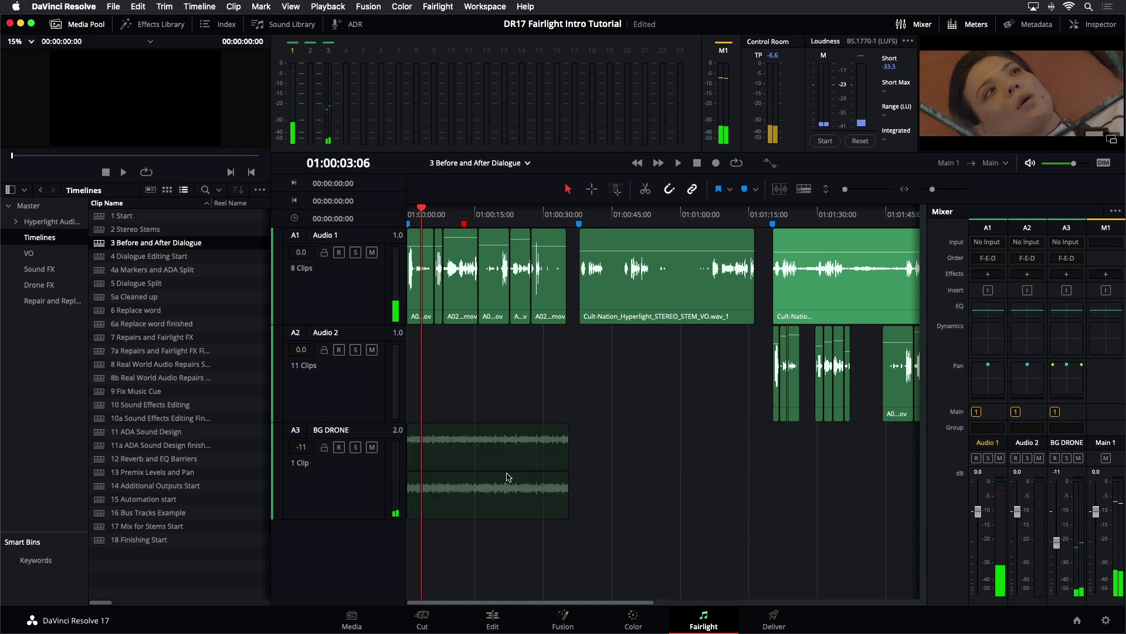
pyautogui.click(666, 449)
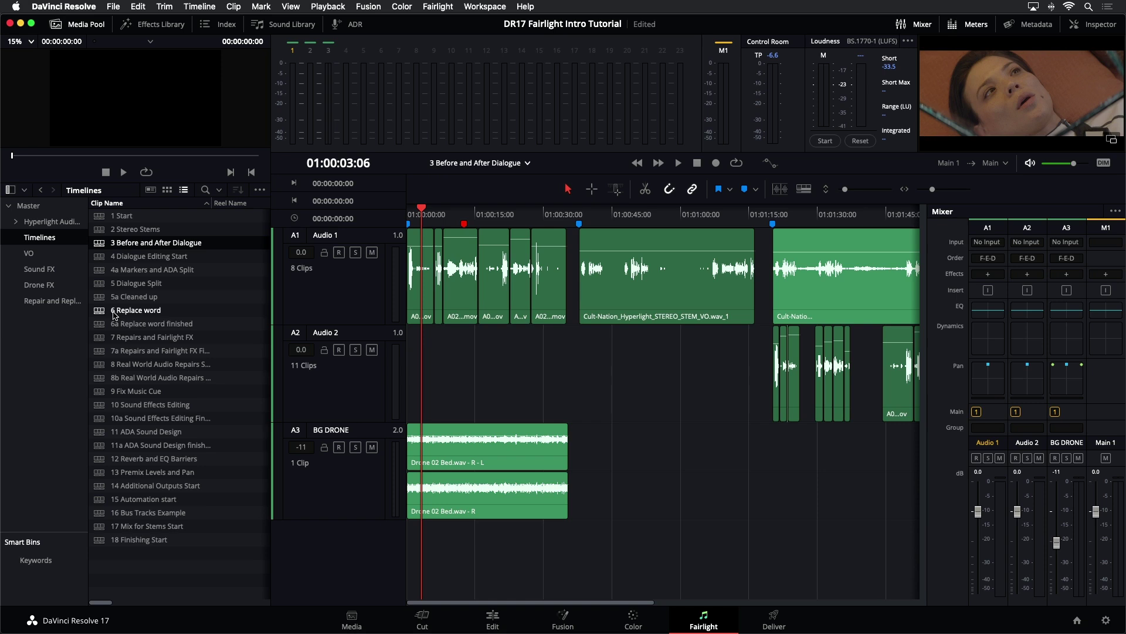
# Step: Open the Drone FX bin and play a short passage of Ambient Space Drone 03.wav in the source viewer
pyautogui.click(59, 288)
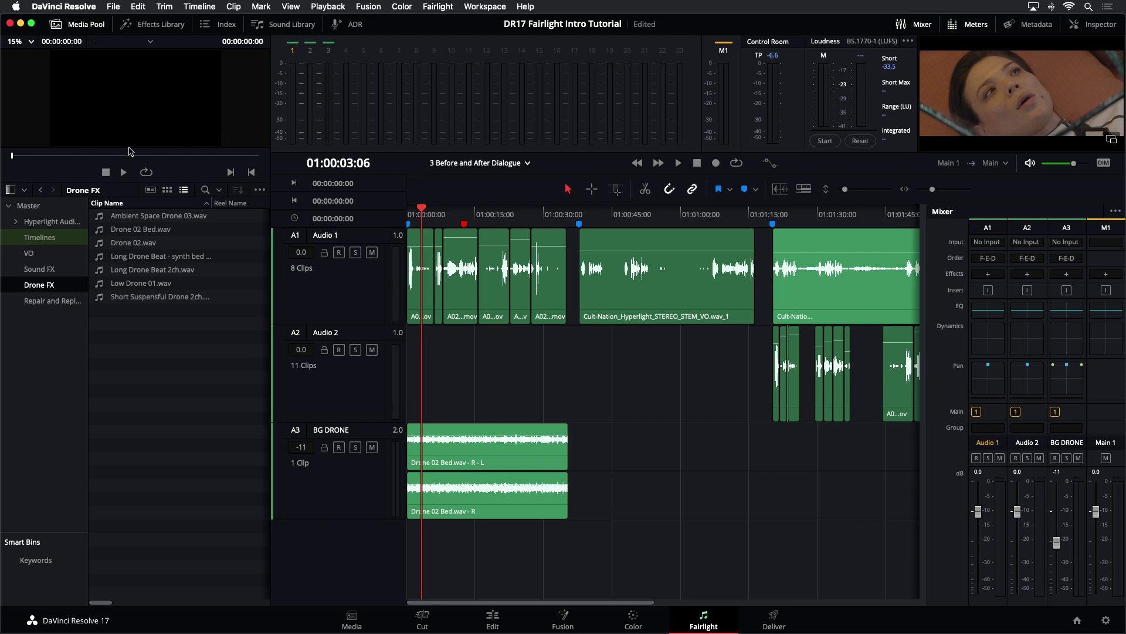
pyautogui.click(114, 221)
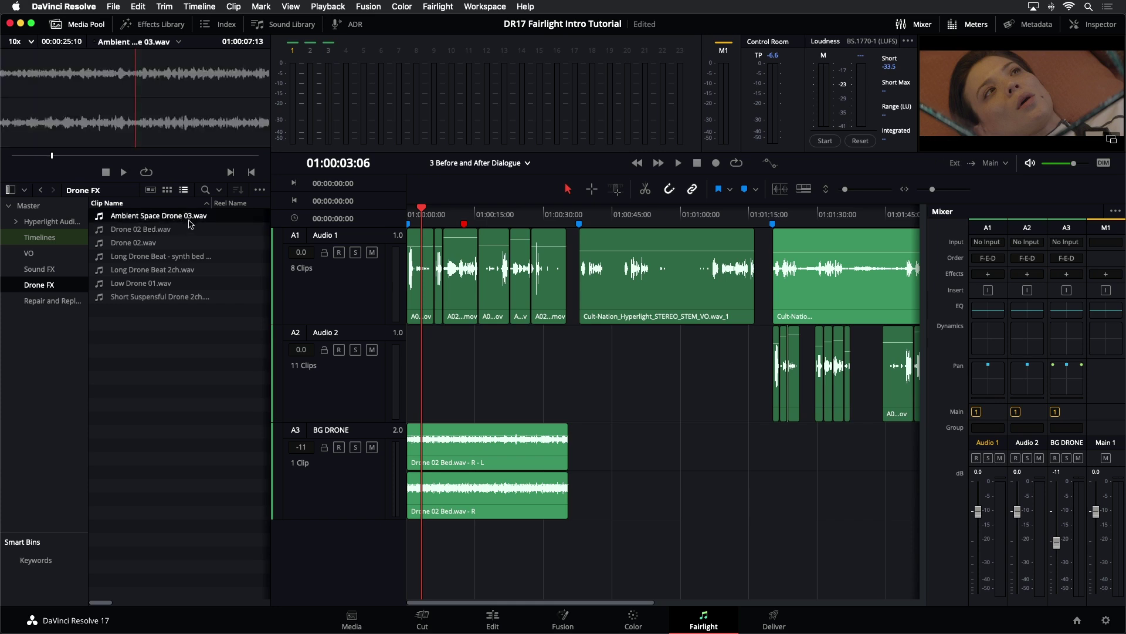
pyautogui.click(124, 173)
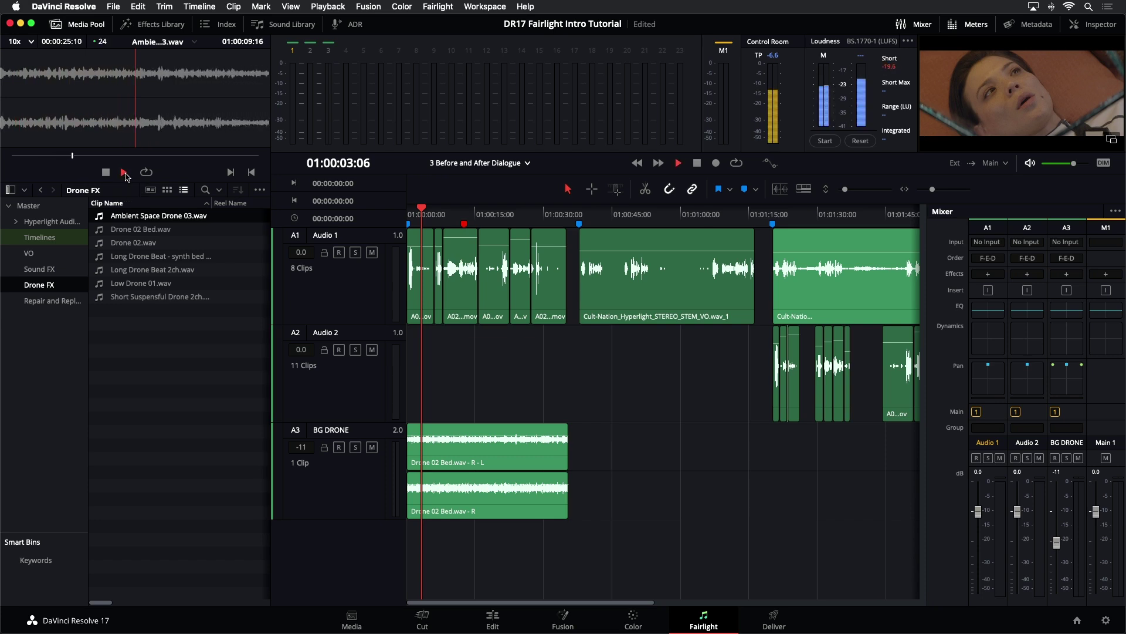
pyautogui.click(124, 174)
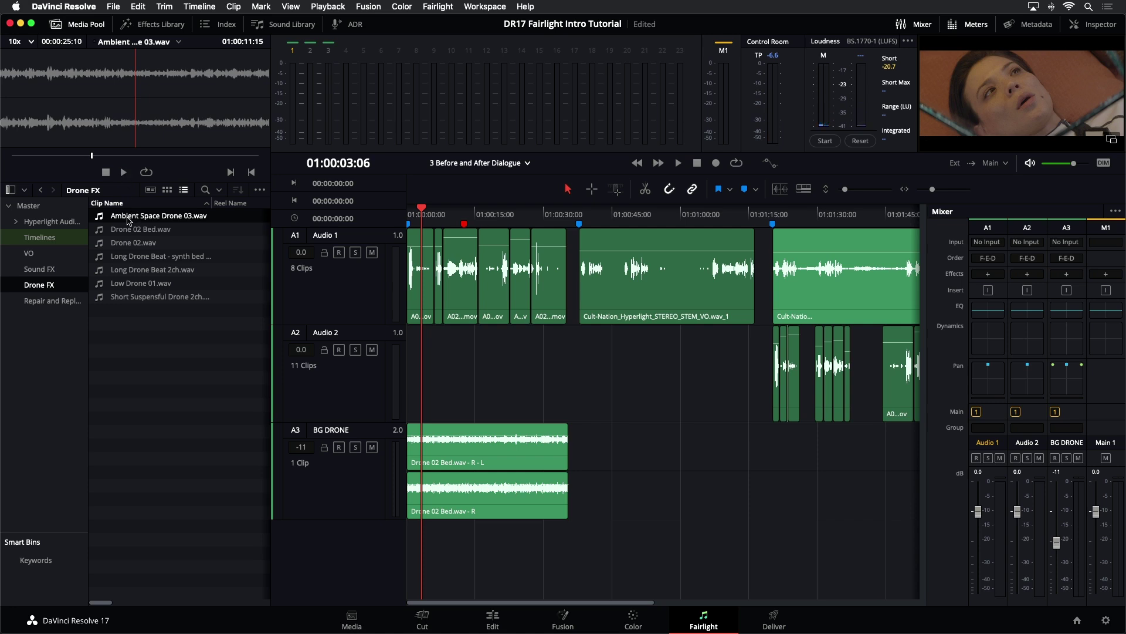
# Step: Load Drone 02 Bed and Drone 02 in the source viewer, and audition the Long Drone Beat synth bed clip
pyautogui.click(104, 230)
pyautogui.click(115, 243)
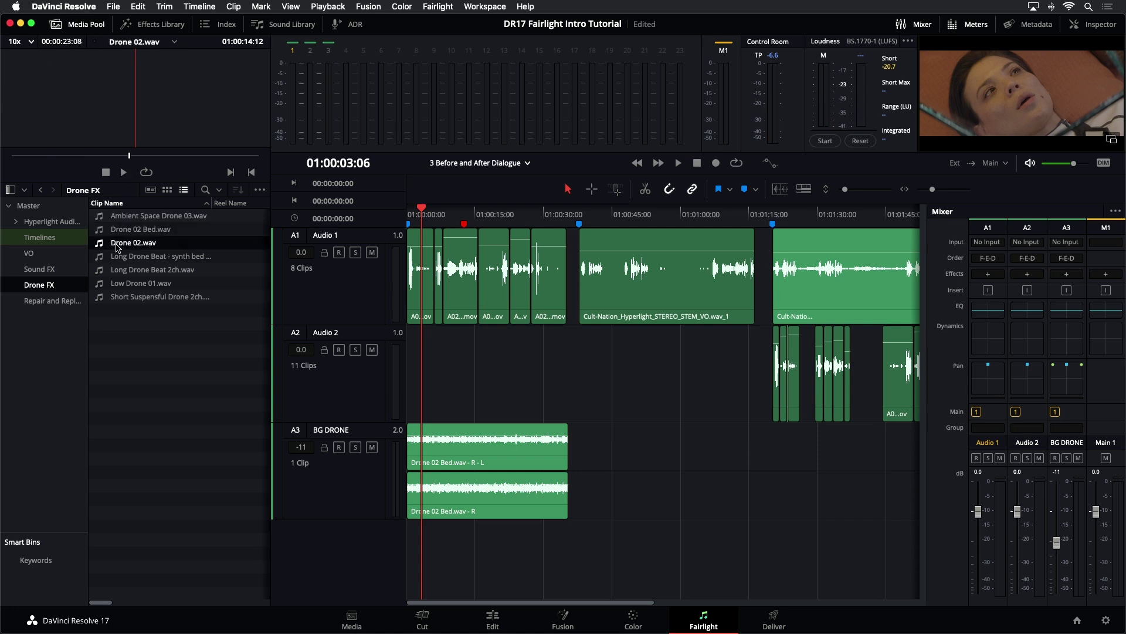
pyautogui.click(119, 261)
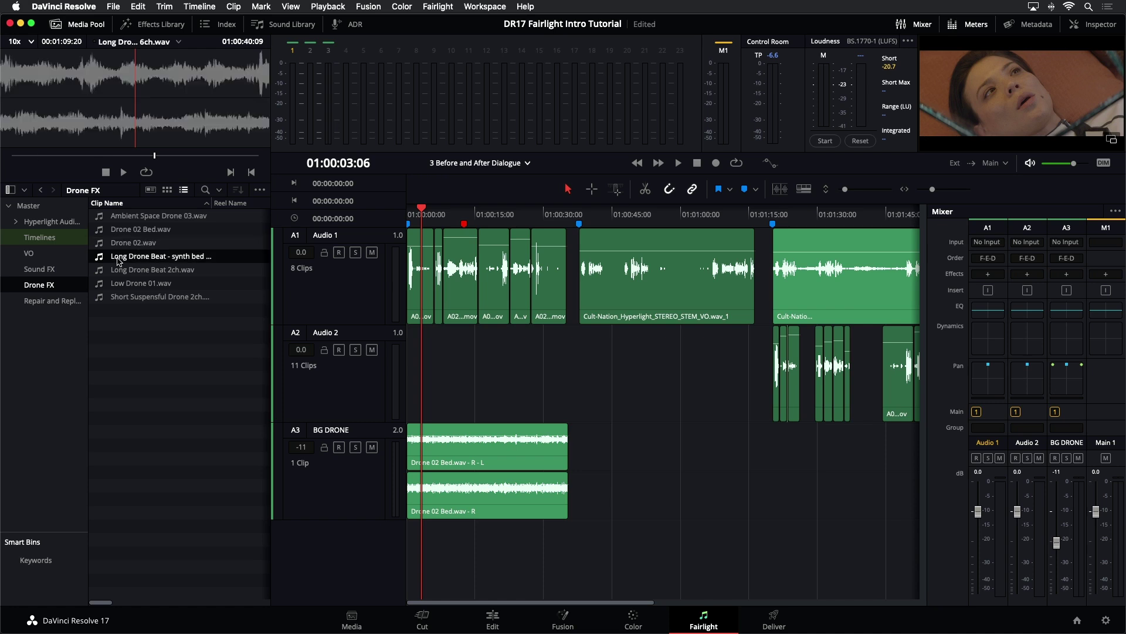
pyautogui.press('space')
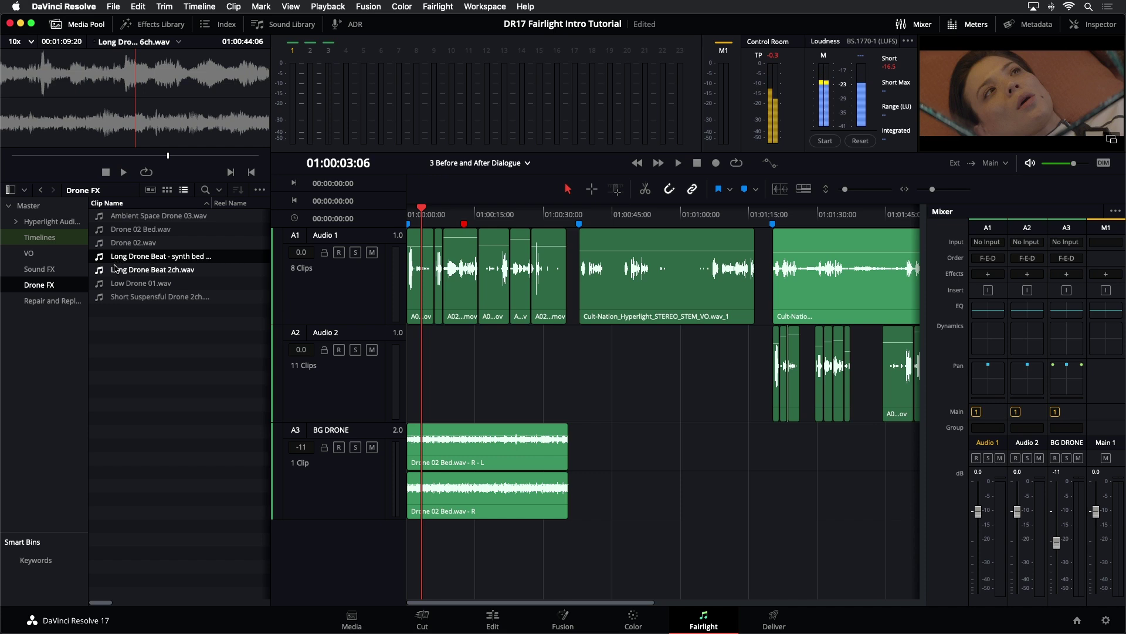
# Step: Load Long Drone Beat 2ch and Low Drone 01 in the source viewer, and audition the Short Suspensful Drone 2ch clip
pyautogui.click(120, 270)
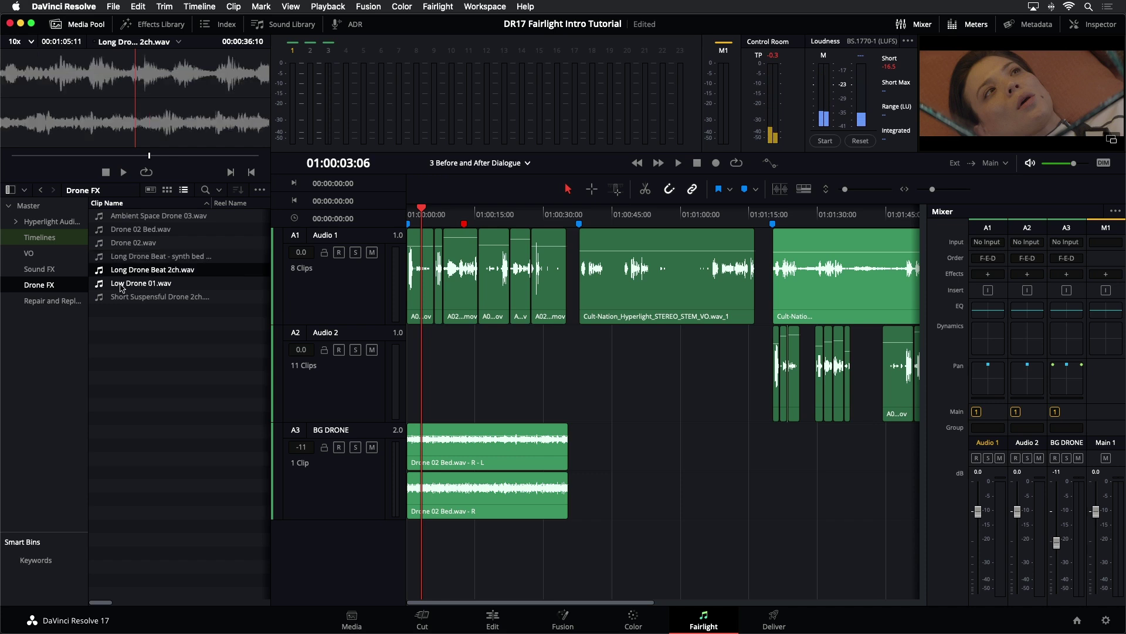
pyautogui.click(121, 285)
pyautogui.click(132, 298)
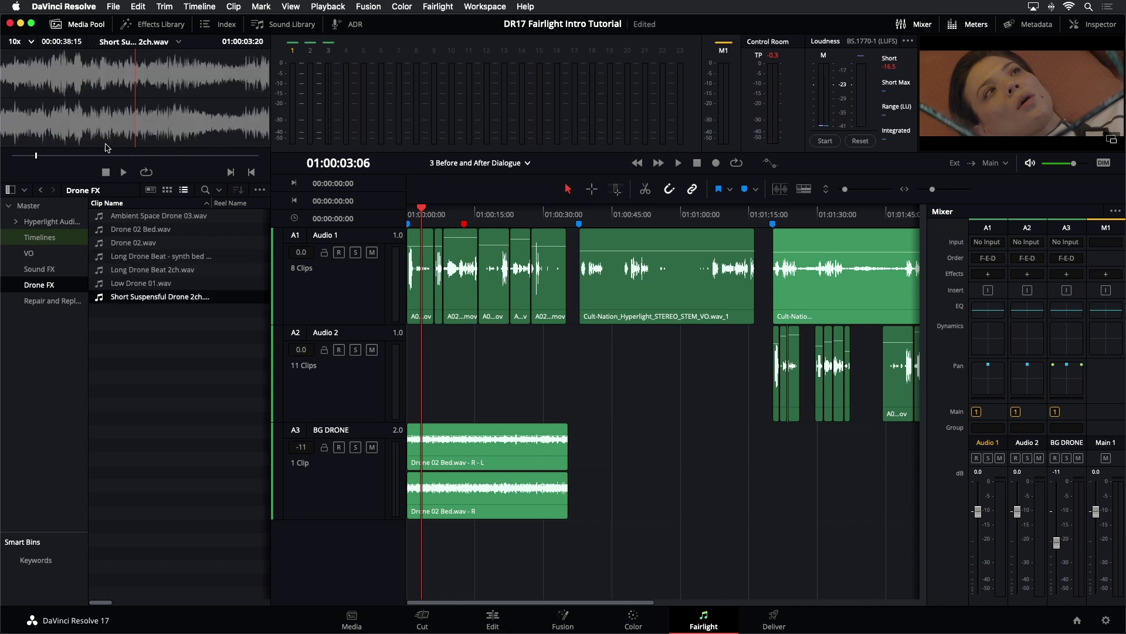
pyautogui.press('space')
pyautogui.press('space')
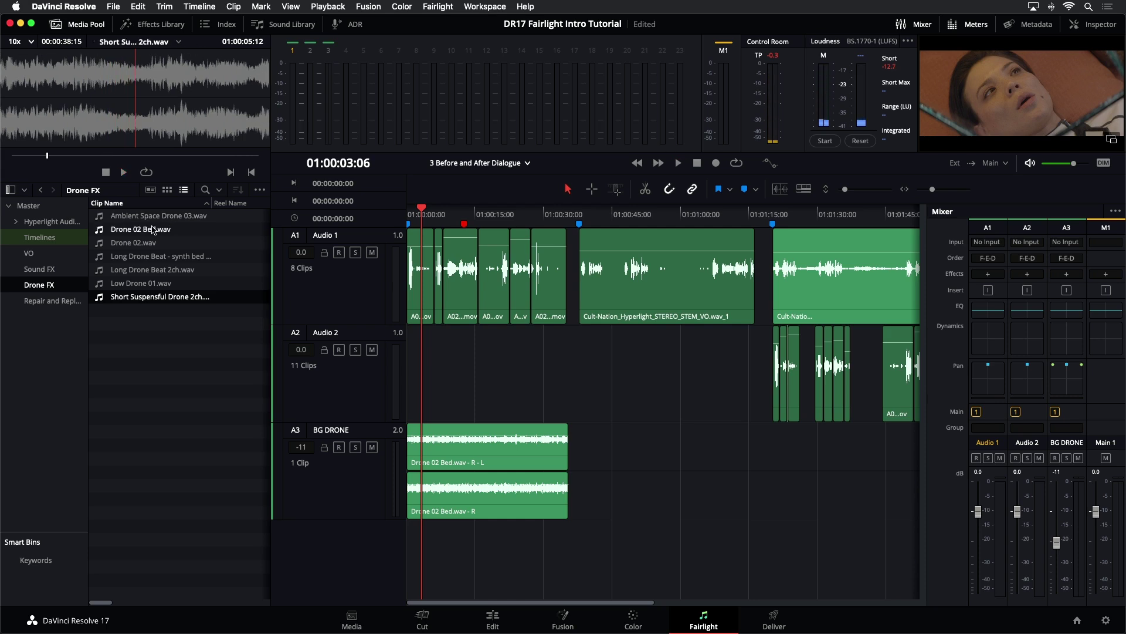
pyautogui.press('space')
pyautogui.press('space')
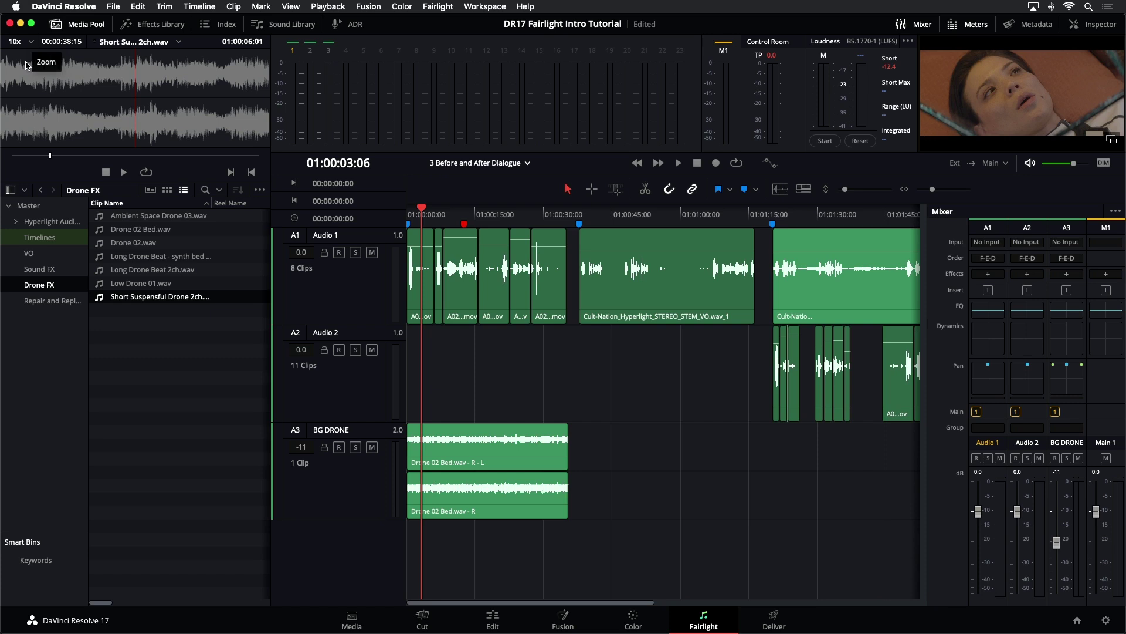
# Step: Compare the source waveform at 1x zoom, set the zoom to 40x, and play the Short Suspensful Drone clip
pyautogui.click(31, 44)
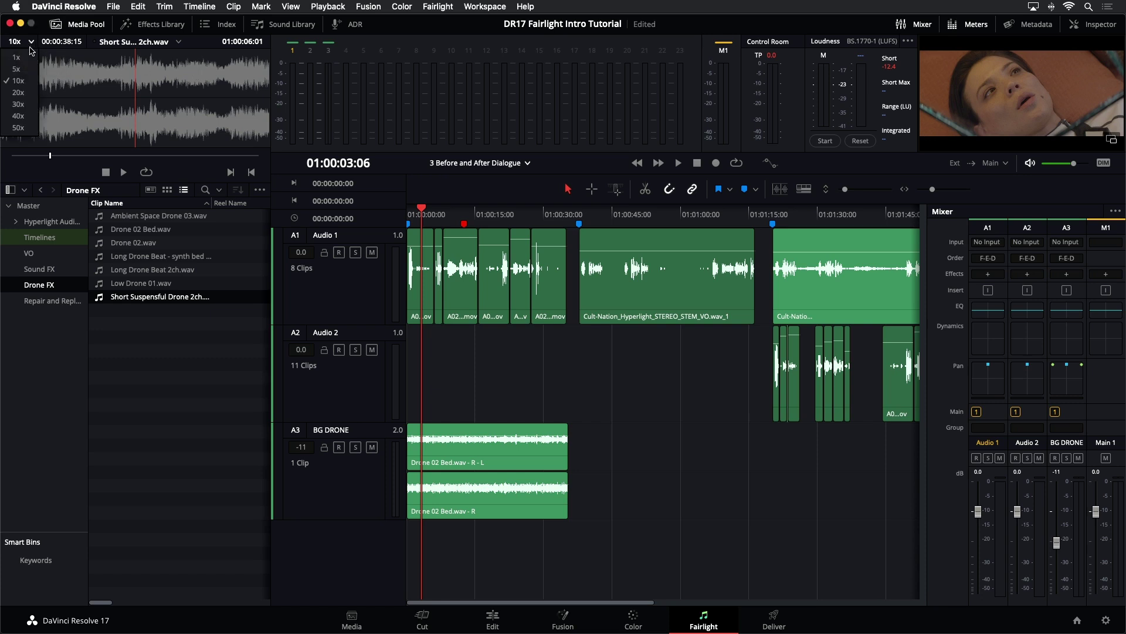
pyautogui.click(23, 62)
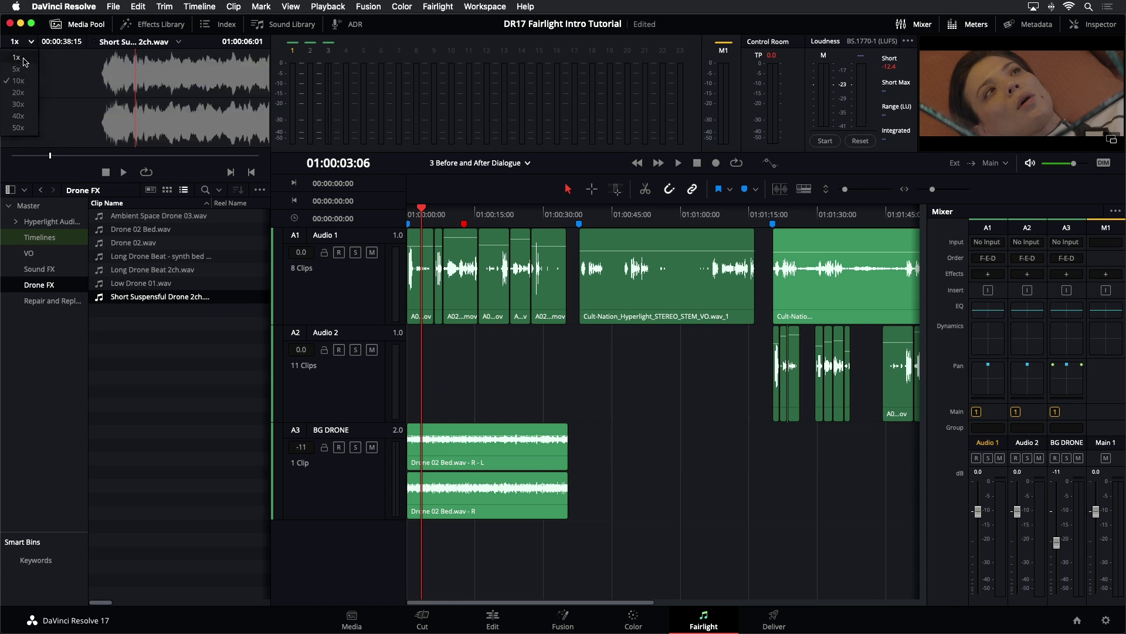
pyautogui.click(31, 43)
pyautogui.click(19, 117)
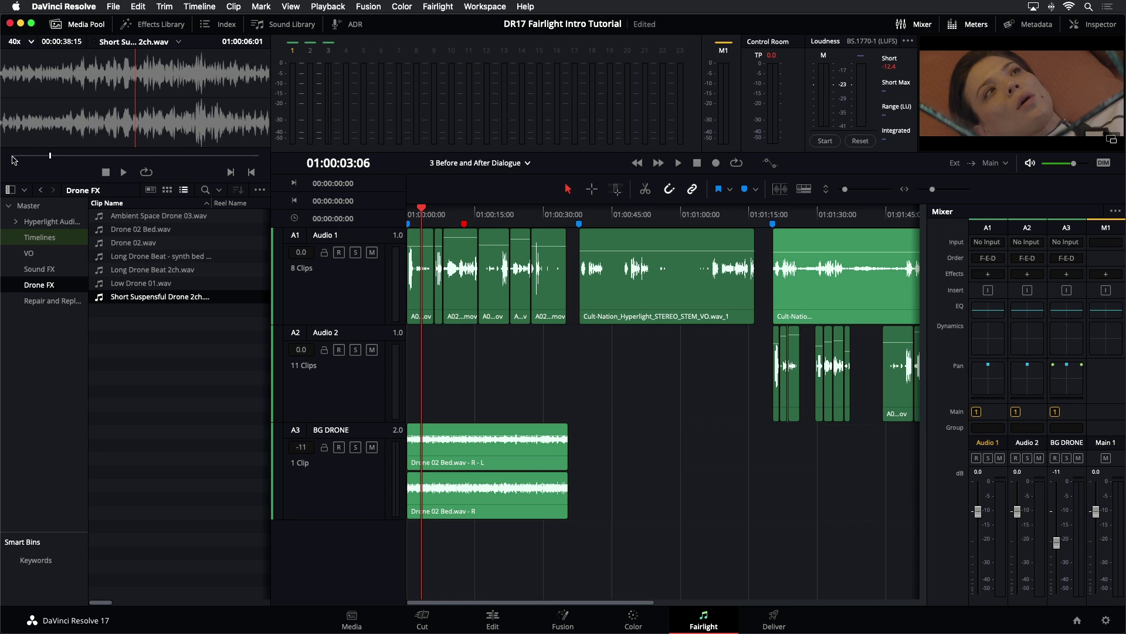
pyautogui.press('space')
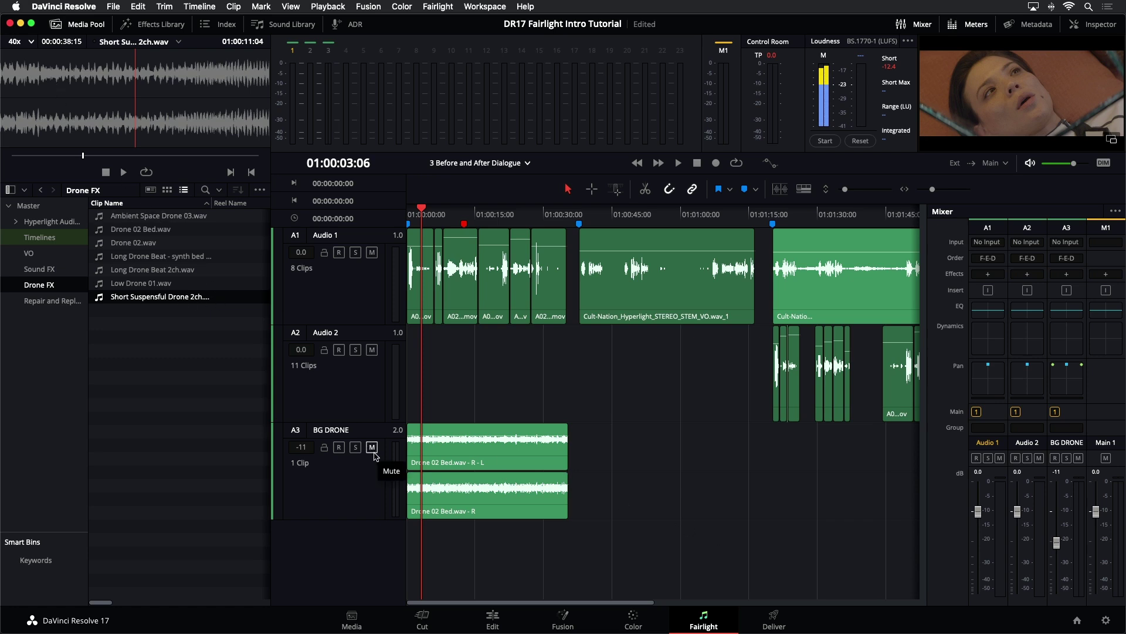
# Step: Try adding Drone 02 Bed.wav on a new track below BG DRONE, starting at the second blue marker, and undo it
pyautogui.click(101, 232)
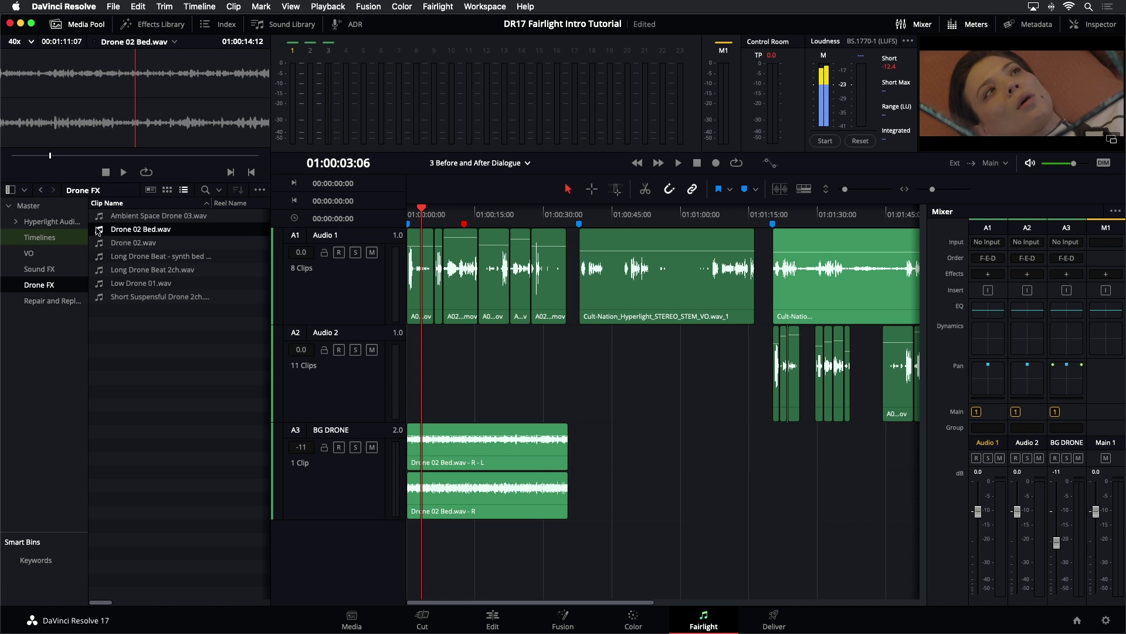
pyautogui.moveTo(101, 233); pyautogui.dragTo(586, 539)
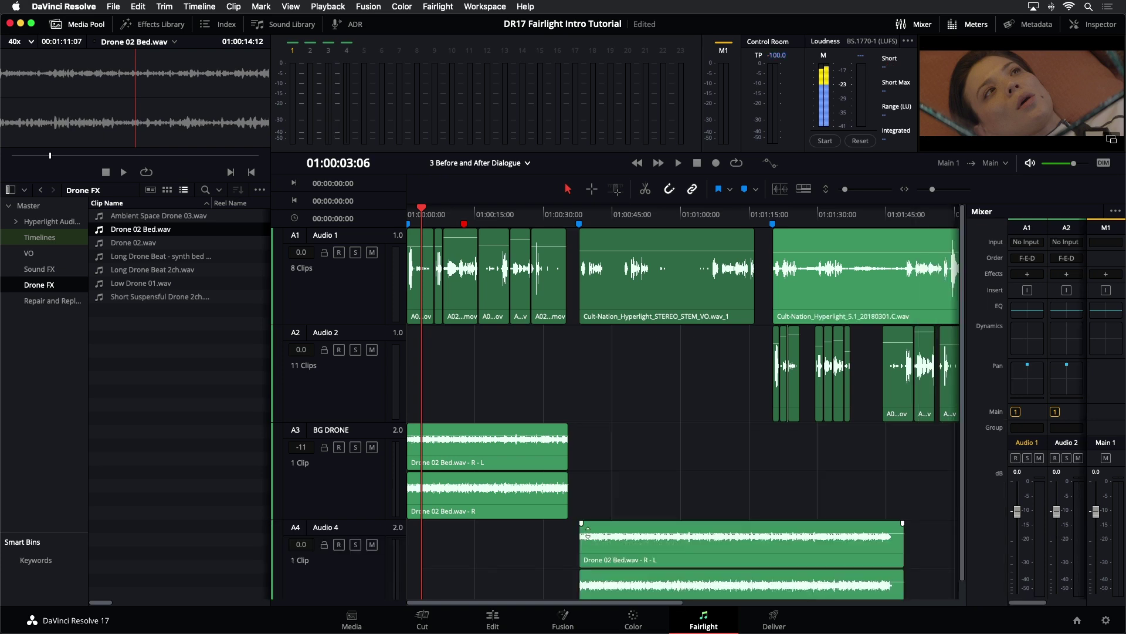
pyautogui.scroll(-1, 592, 528)
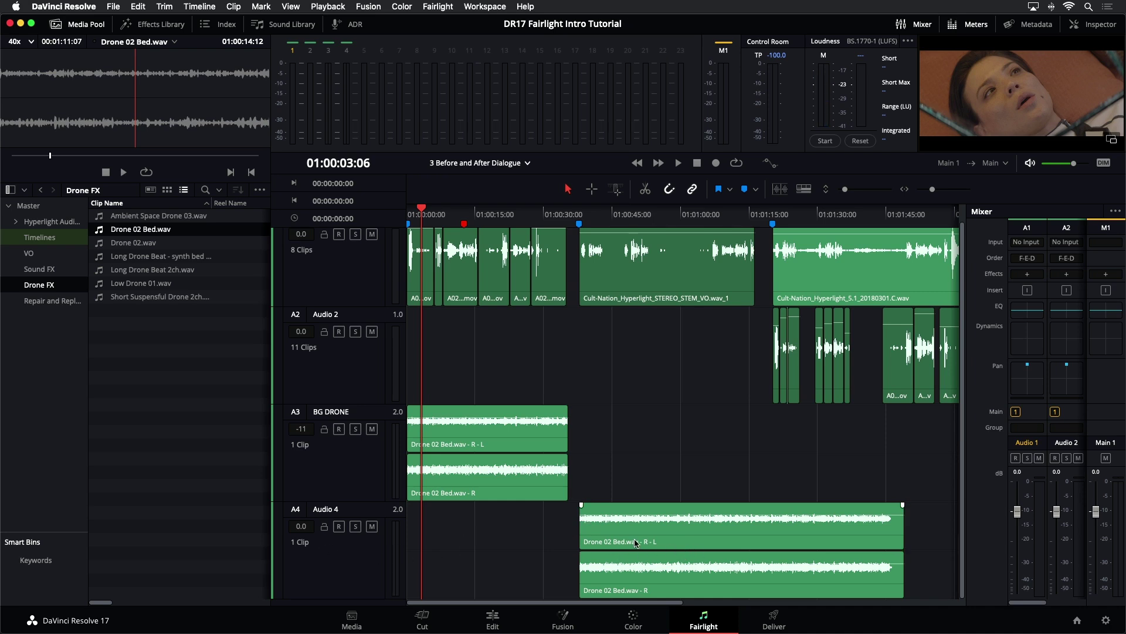
pyautogui.press('super+z')
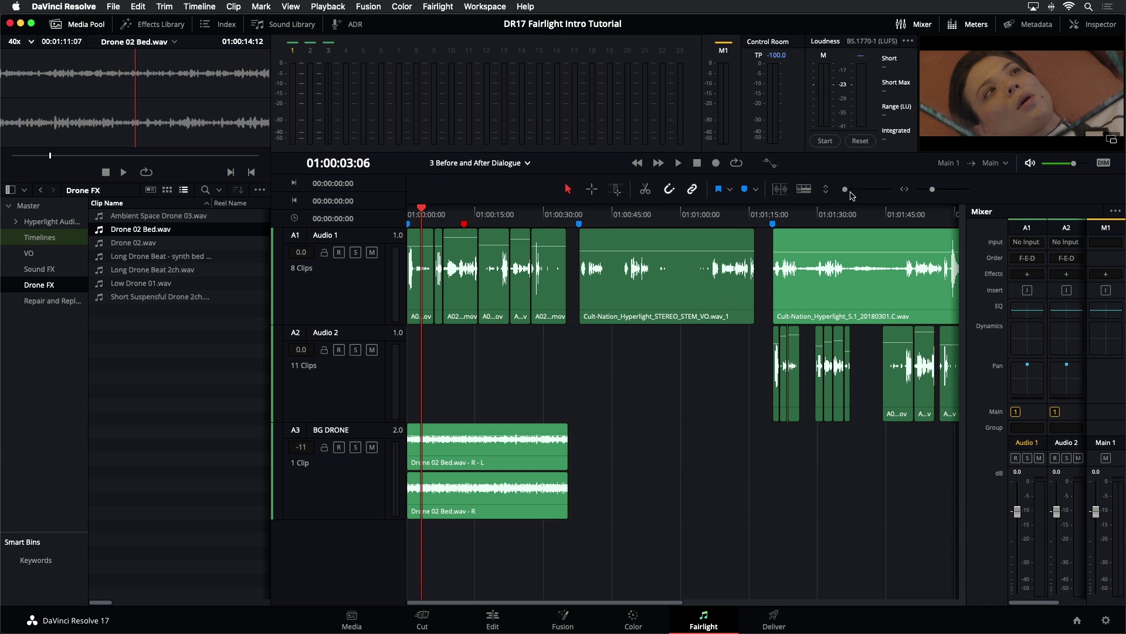
# Step: Try different track heights in the timeline and leave all tracks shorter to free empty space below BG DRONE
pyautogui.moveTo(848, 194)
pyautogui.mouseDown()
pyautogui.moveTo(862, 193)
pyautogui.moveTo(847, 192)
pyautogui.mouseUp()
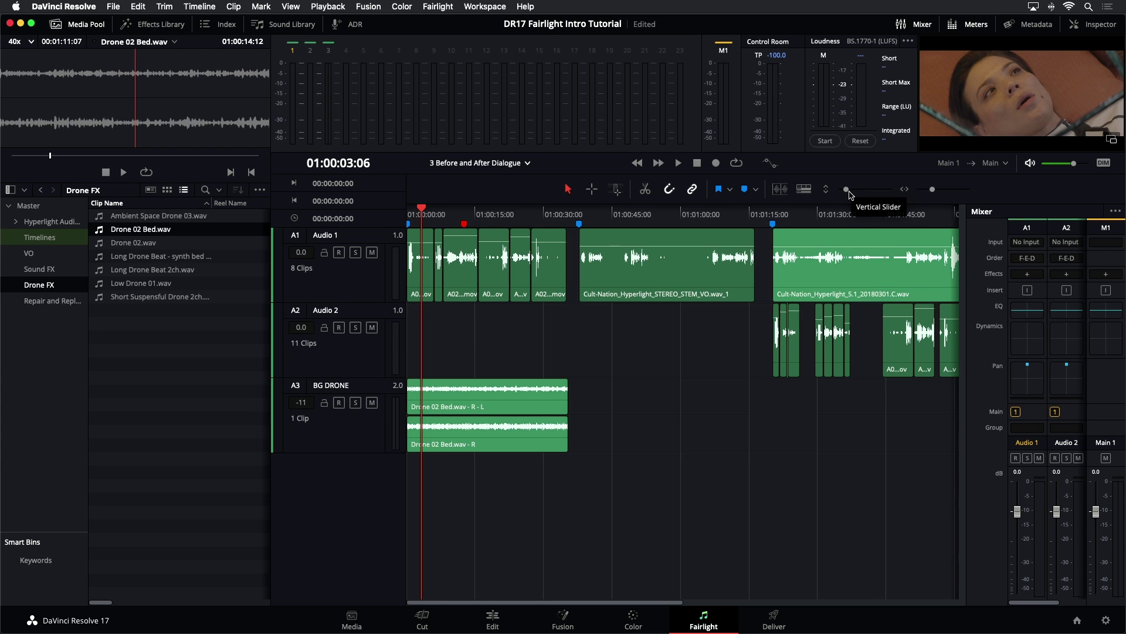
pyautogui.moveTo(849, 194); pyautogui.dragTo(847, 189)
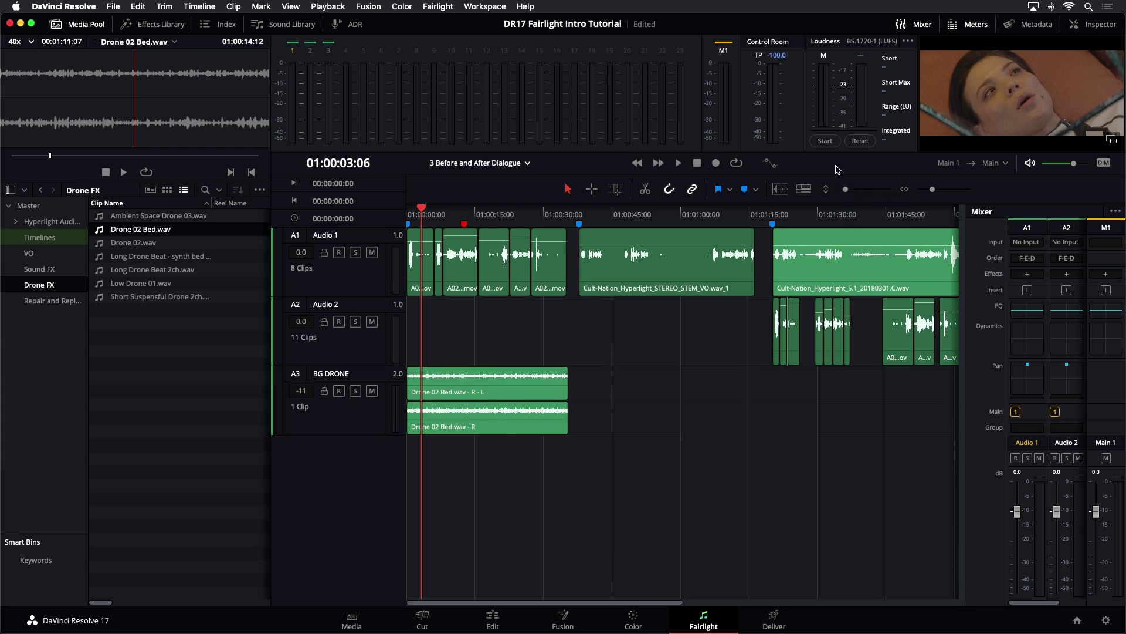
pyautogui.scroll(4, 812, 229)
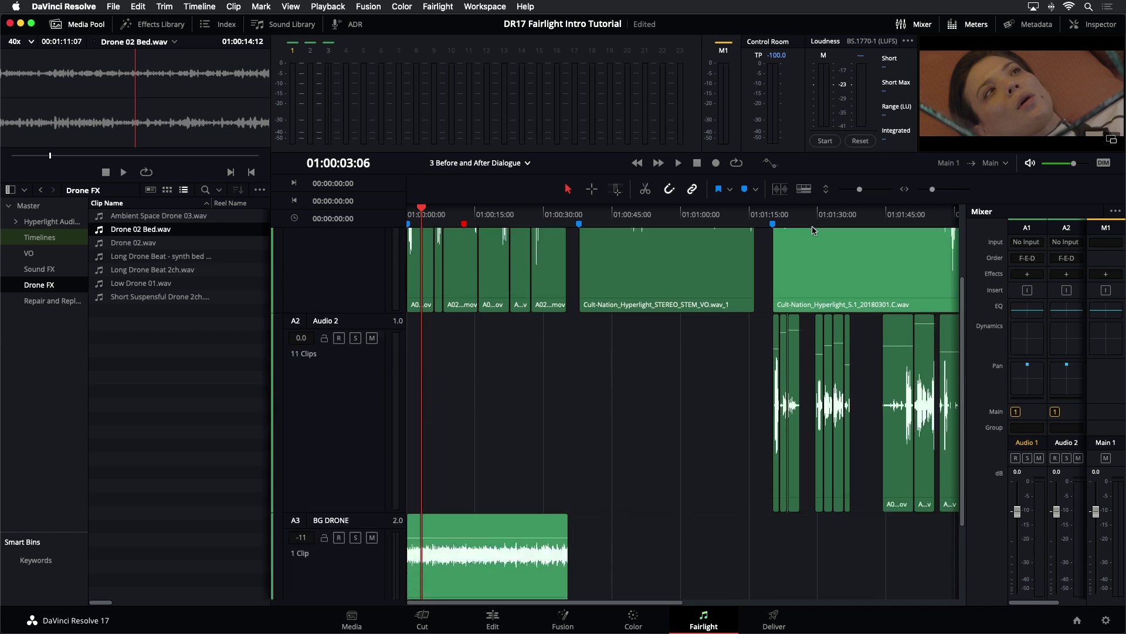
pyautogui.scroll(-3, 813, 228)
pyautogui.scroll(3, 811, 229)
pyautogui.scroll(-3, 810, 229)
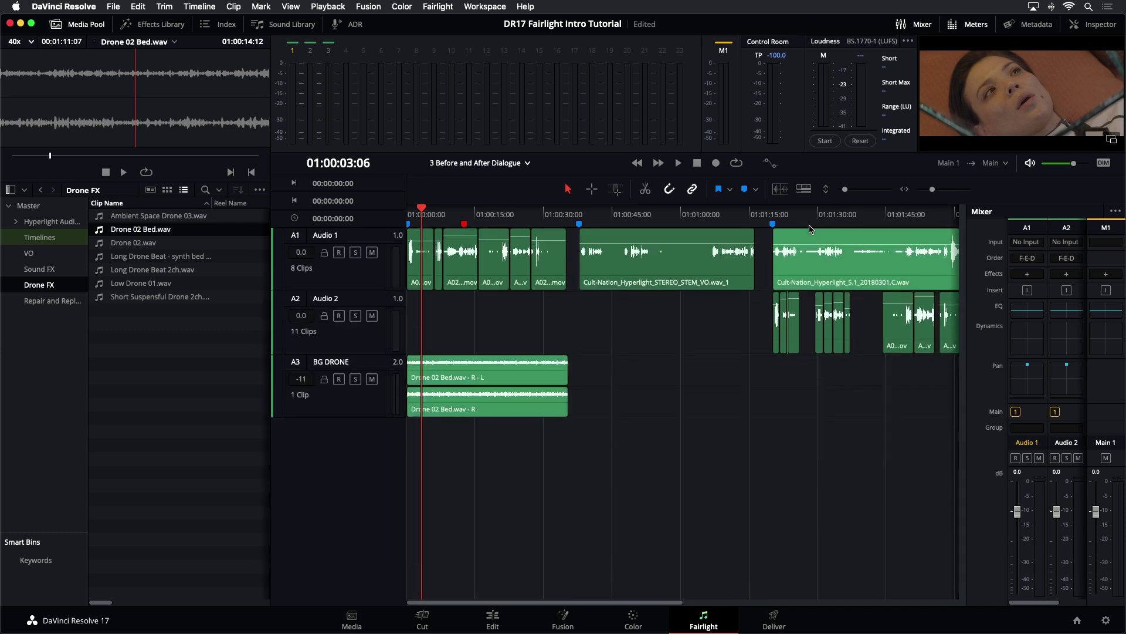
pyautogui.scroll(2, 809, 229)
pyautogui.scroll(-4, 809, 229)
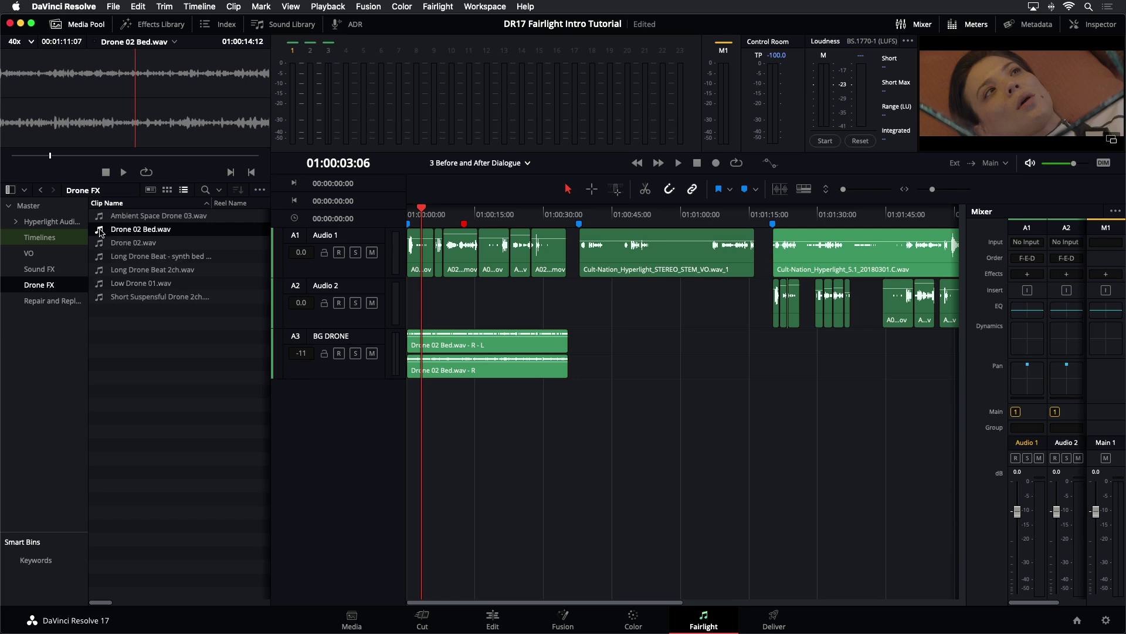
# Step: Try placing Ambient Space Drone 03, Drone 02 Bed and Low Drone 01 together below BG DRONE at the timeline's start
pyautogui.click(100, 285)
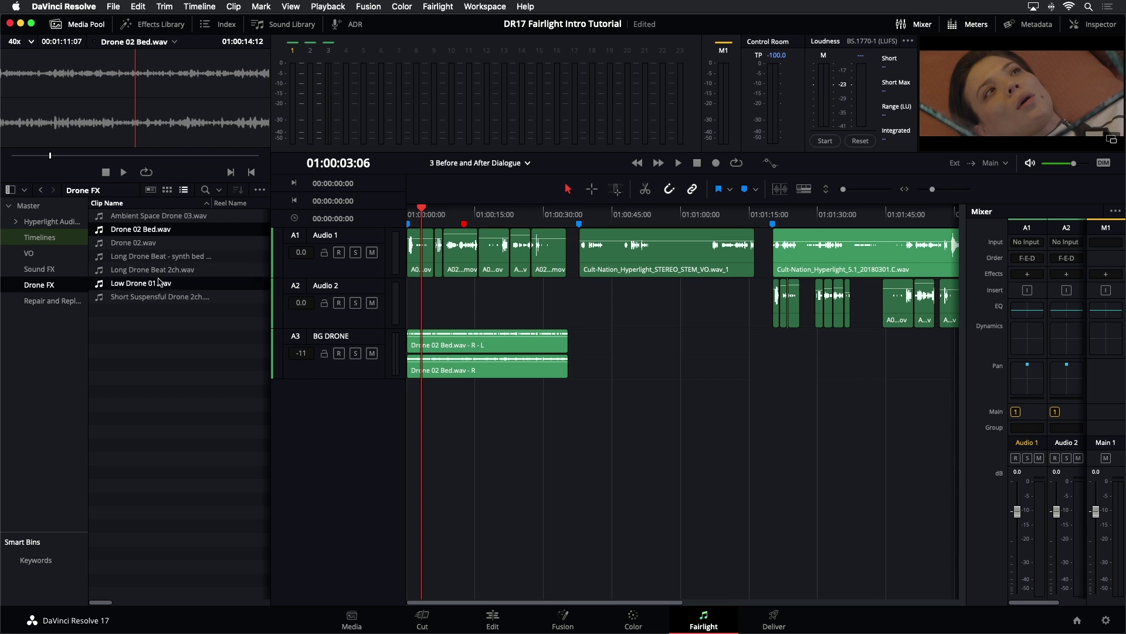
pyautogui.click(103, 219)
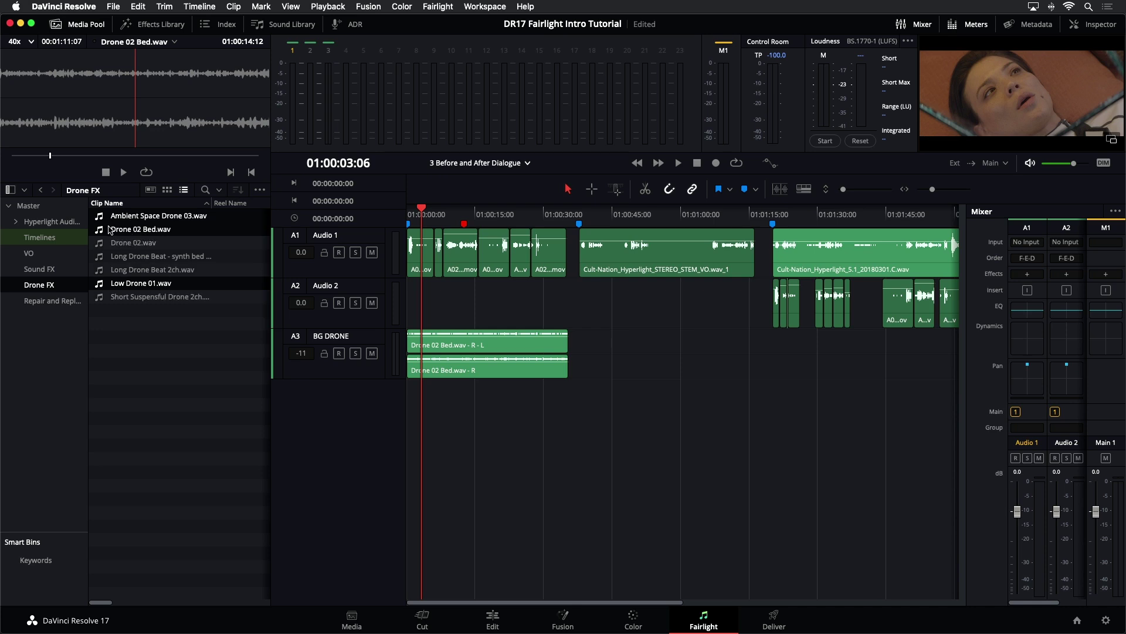
pyautogui.moveTo(101, 233); pyautogui.dragTo(411, 413)
pyautogui.scroll(-1, 411, 412)
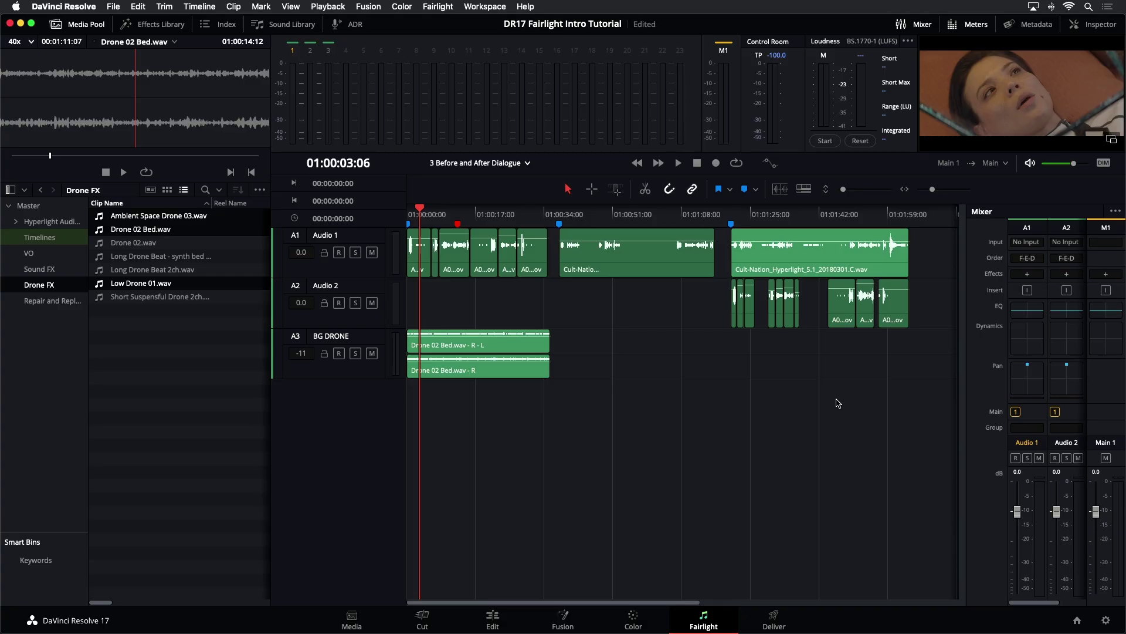
# Step: Examine the history of recent edits and close it without changing anything
pyautogui.click(143, 7)
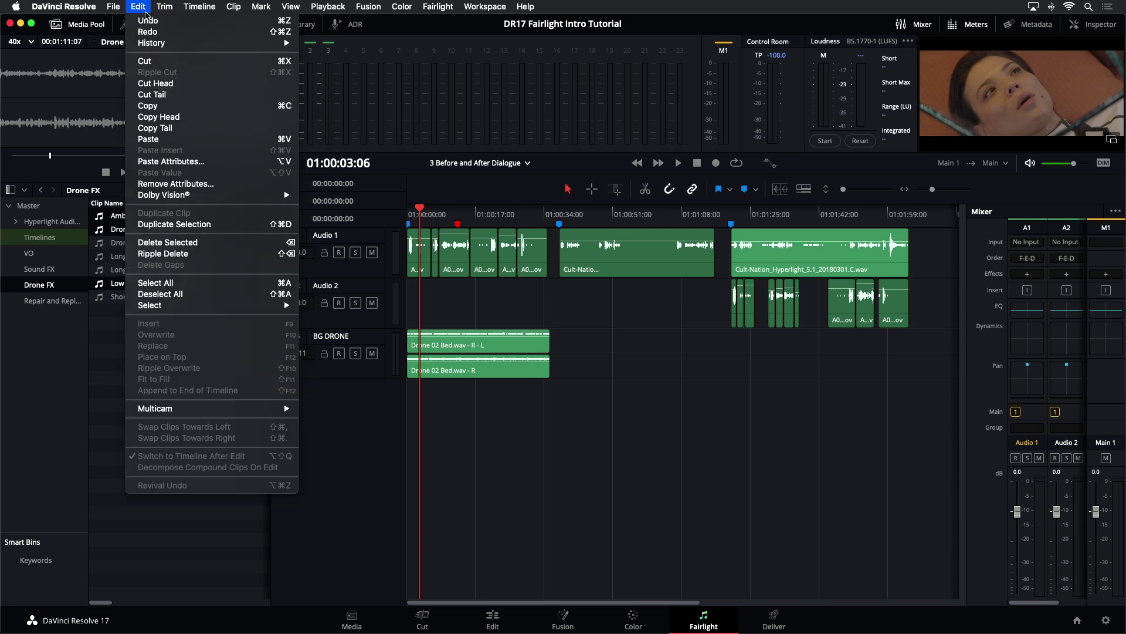
pyautogui.moveTo(134, 42)
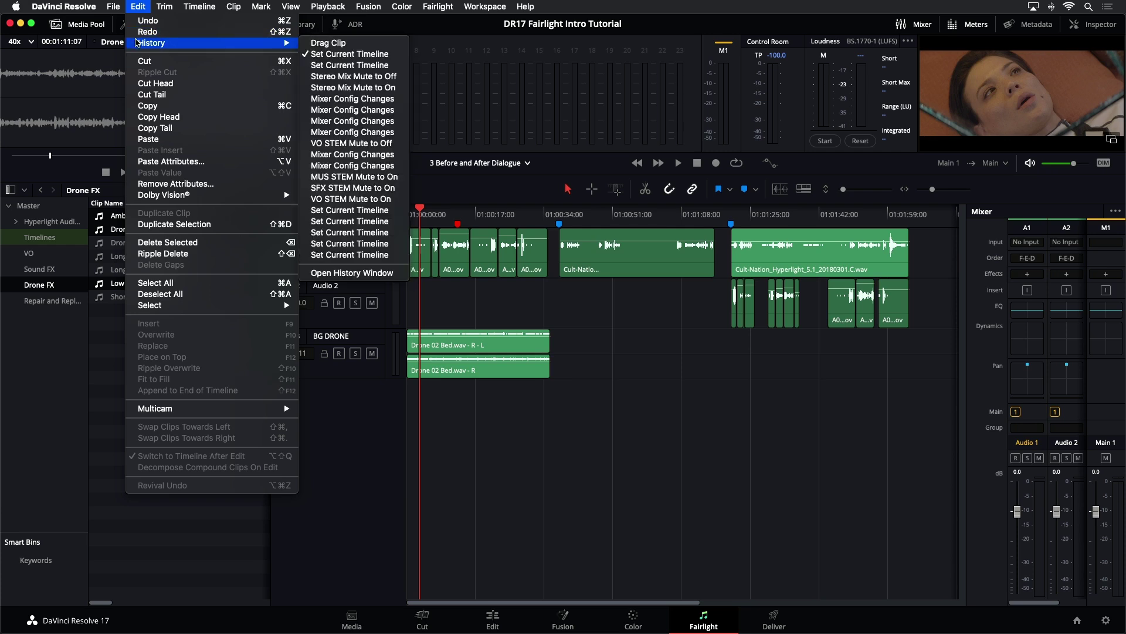
pyautogui.press('Escape')
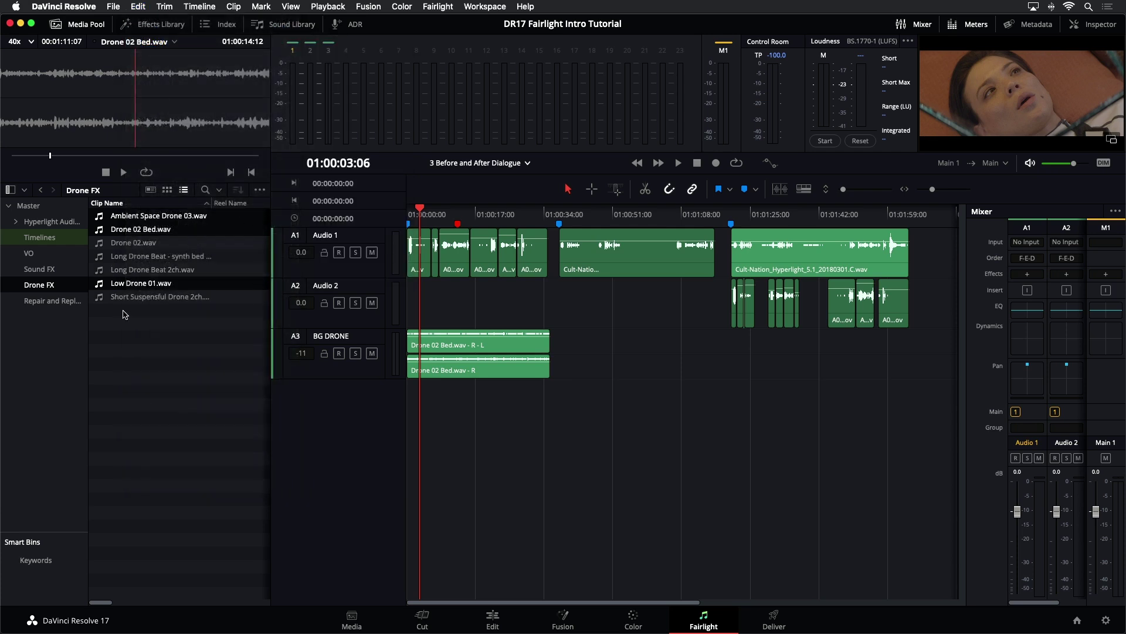
# Step: Add Ambient Space Drone 03, Drone 02 Bed and Low Drone 01 on three new tracks from the timeline's start, and undo it
pyautogui.click(147, 349)
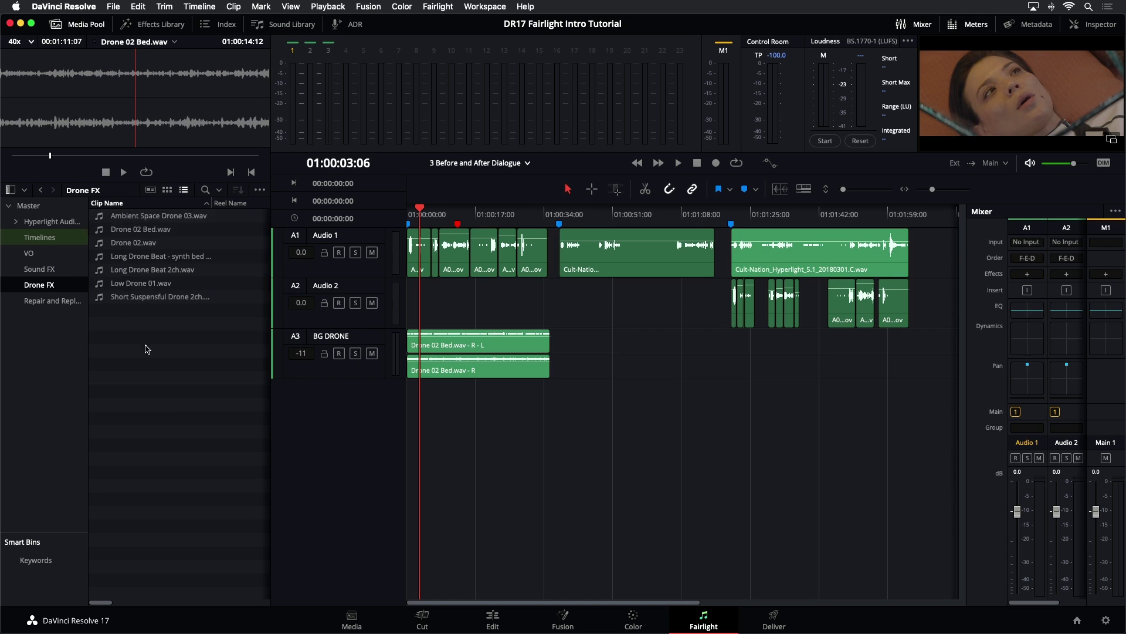
pyautogui.click(110, 217)
pyautogui.keyDown('super'); pyautogui.click(101, 230); pyautogui.keyUp('super')
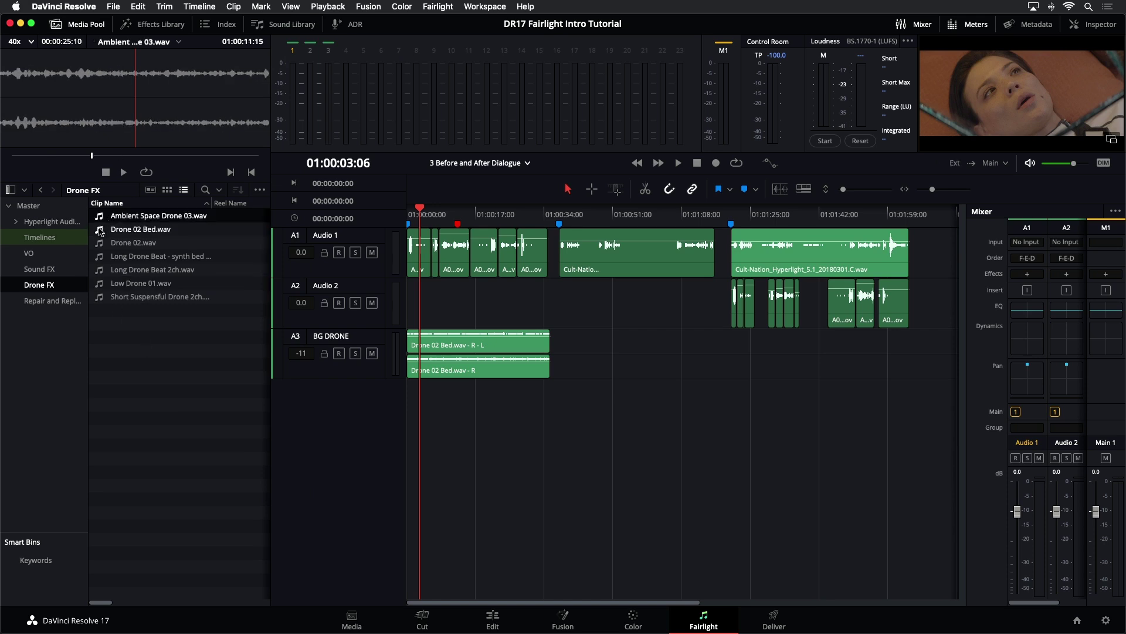
pyautogui.keyDown('super'); pyautogui.click(107, 285); pyautogui.keyUp('super')
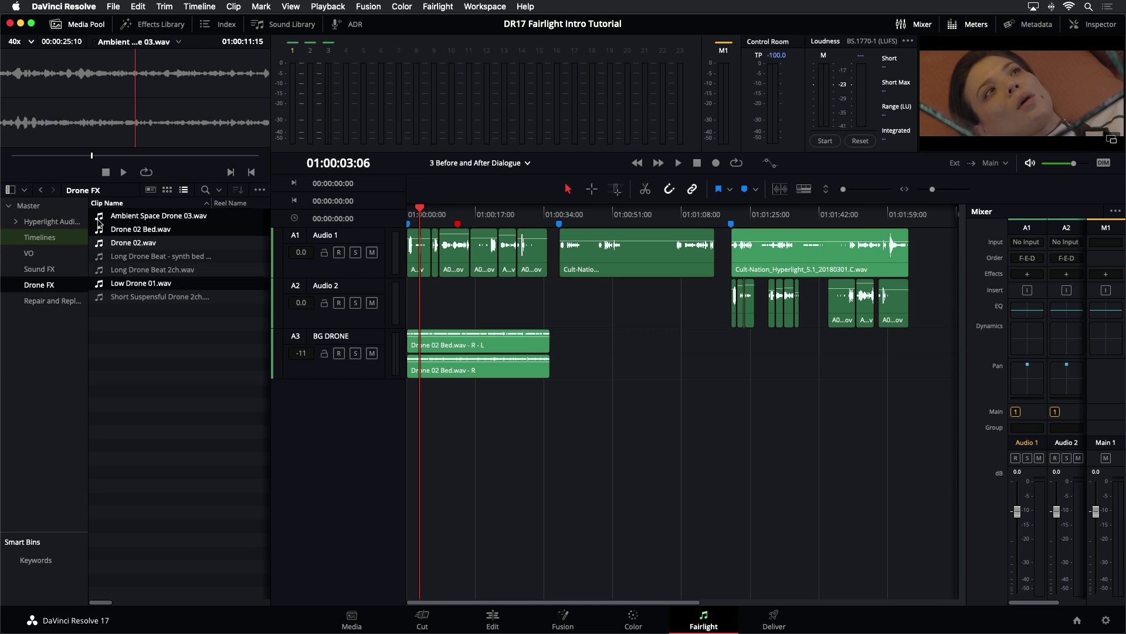
pyautogui.moveTo(98, 286); pyautogui.dragTo(409, 408)
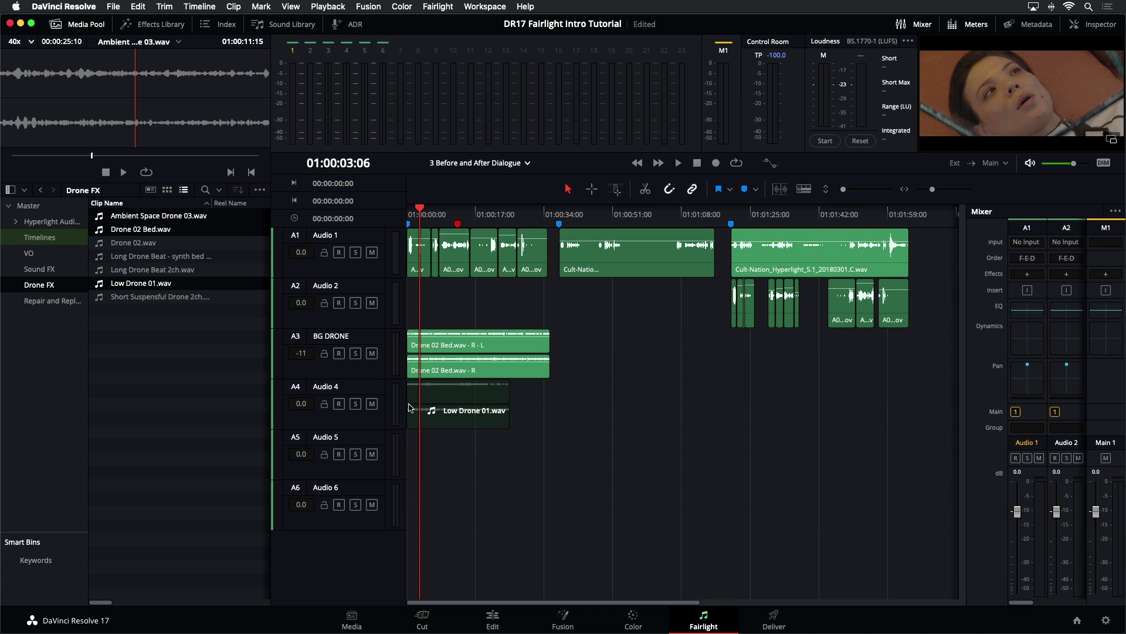
pyautogui.moveTo(409, 408); pyautogui.dragTo(409, 408)
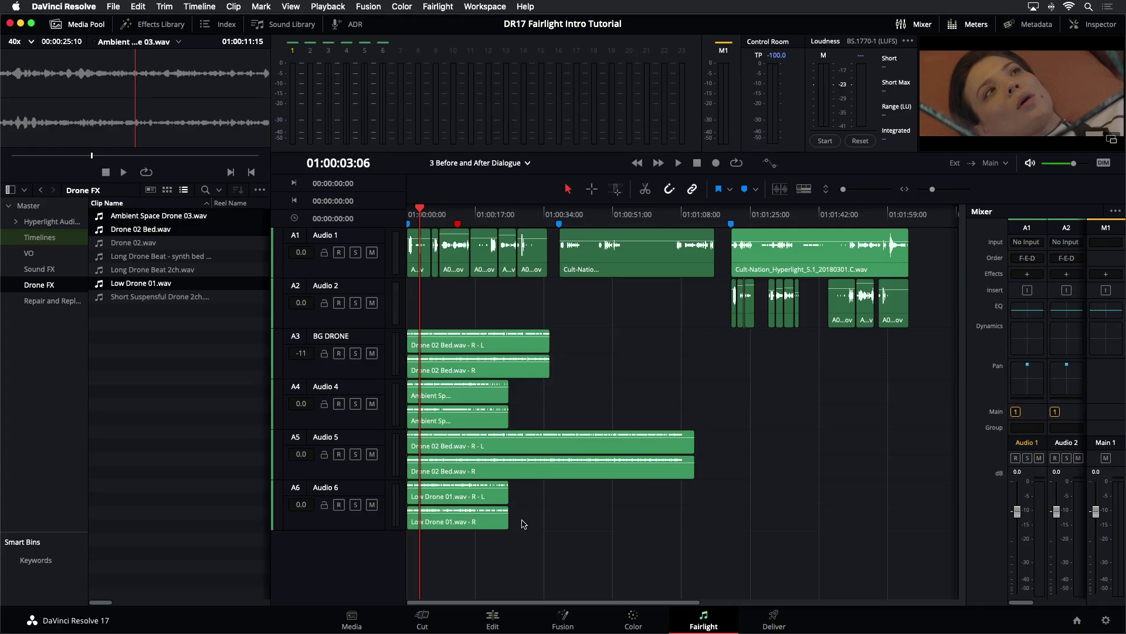
pyautogui.press('super+z')
pyautogui.click(149, 387)
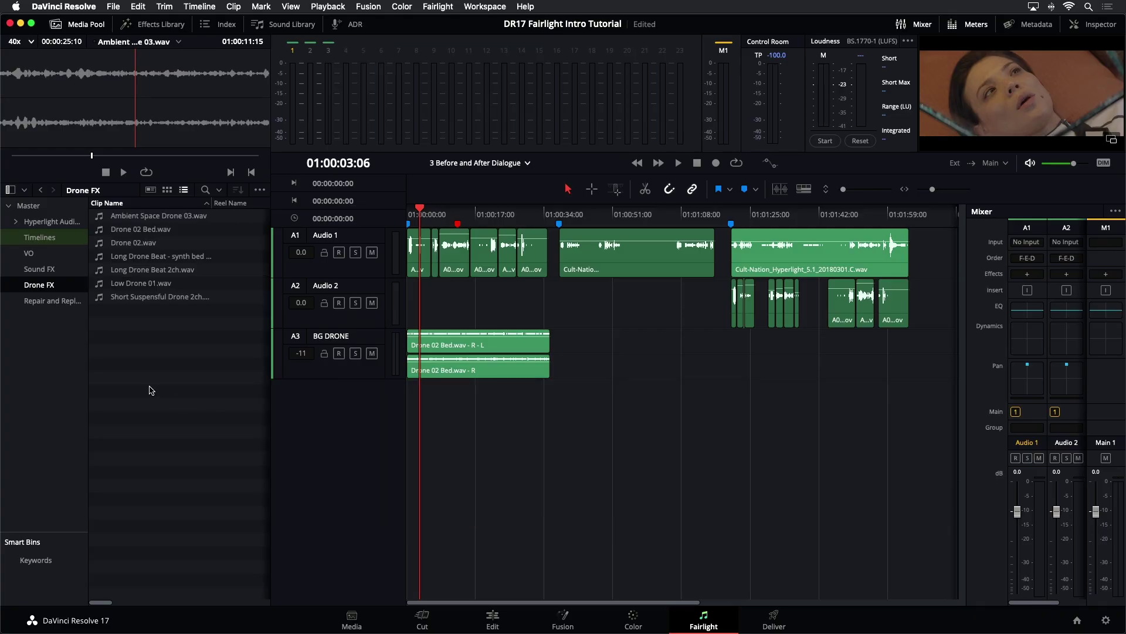
# Step: Open the 4 Dialogue Editing Start timeline from the Timelines bin
pyautogui.click(57, 24)
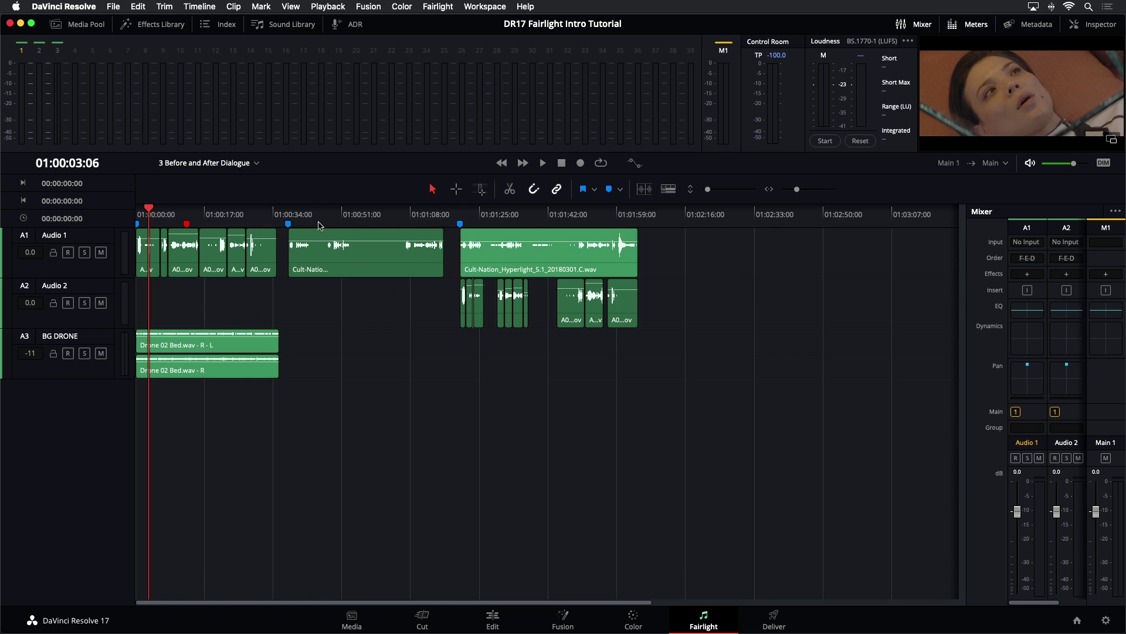
pyautogui.moveTo(416, 230)
pyautogui.click(84, 25)
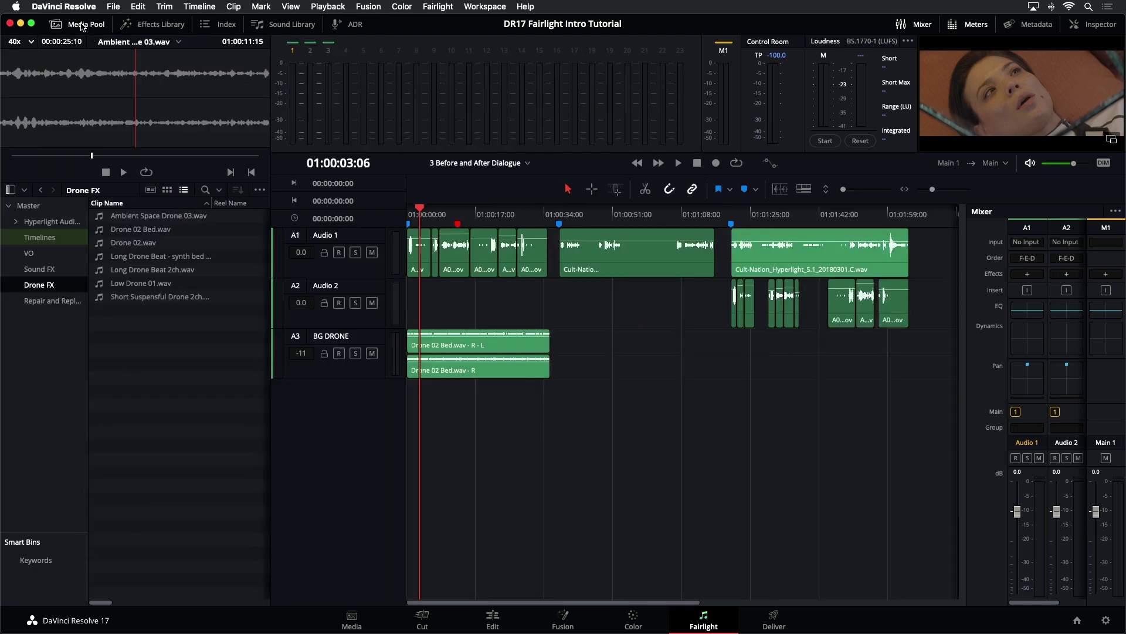
pyautogui.click(45, 238)
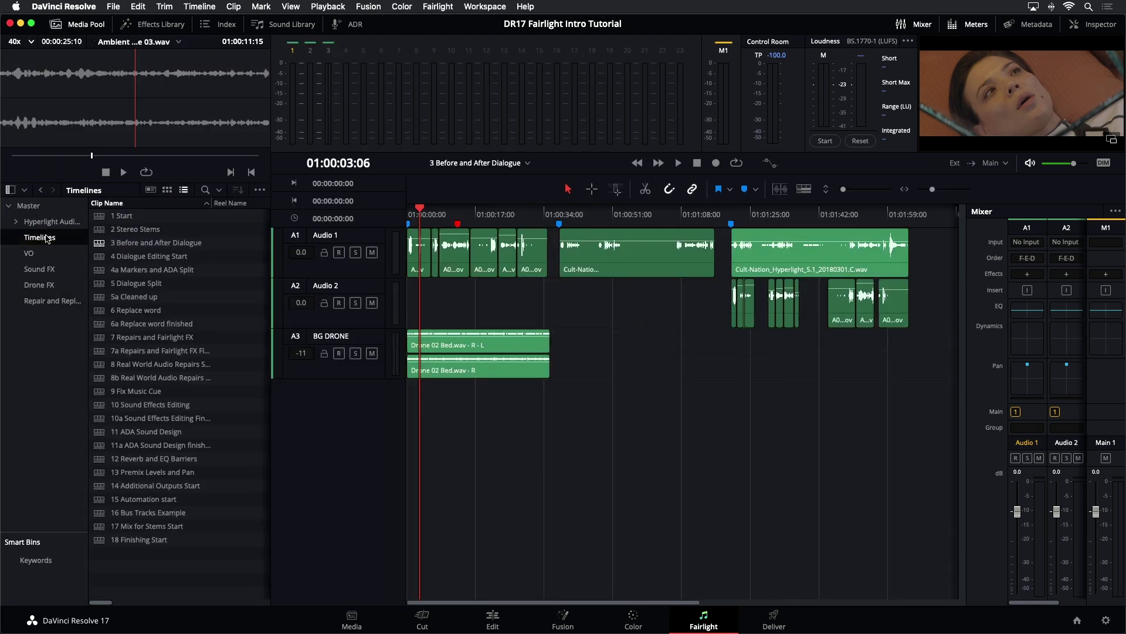
pyautogui.doubleClick(103, 258)
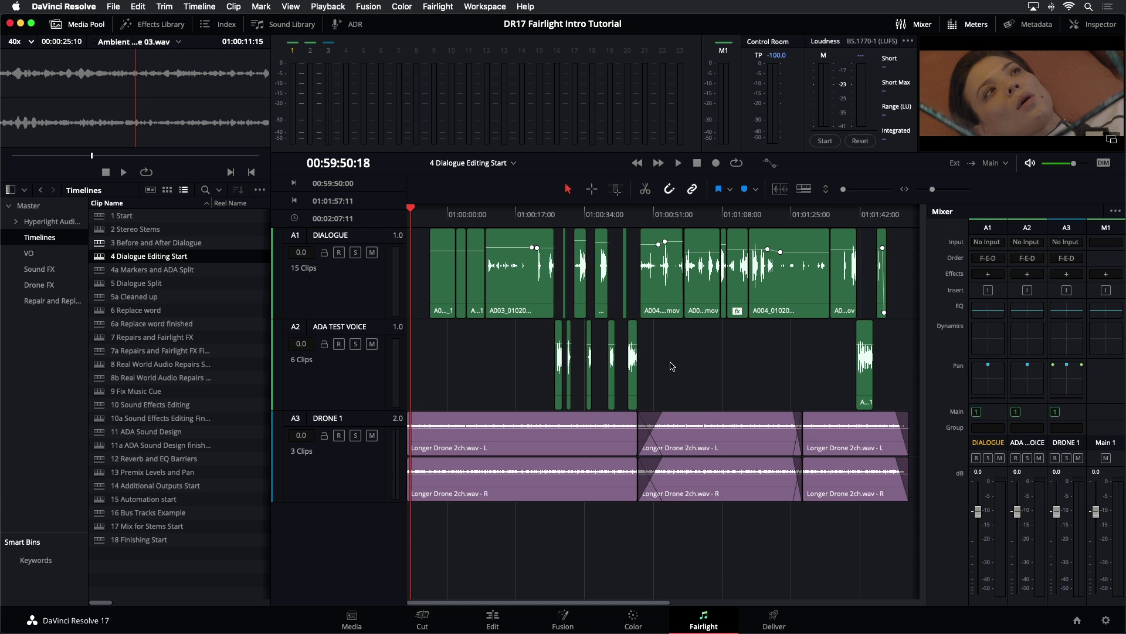
# Step: Hide the media pool and the mixer to give the timeline the full width
pyautogui.click(88, 25)
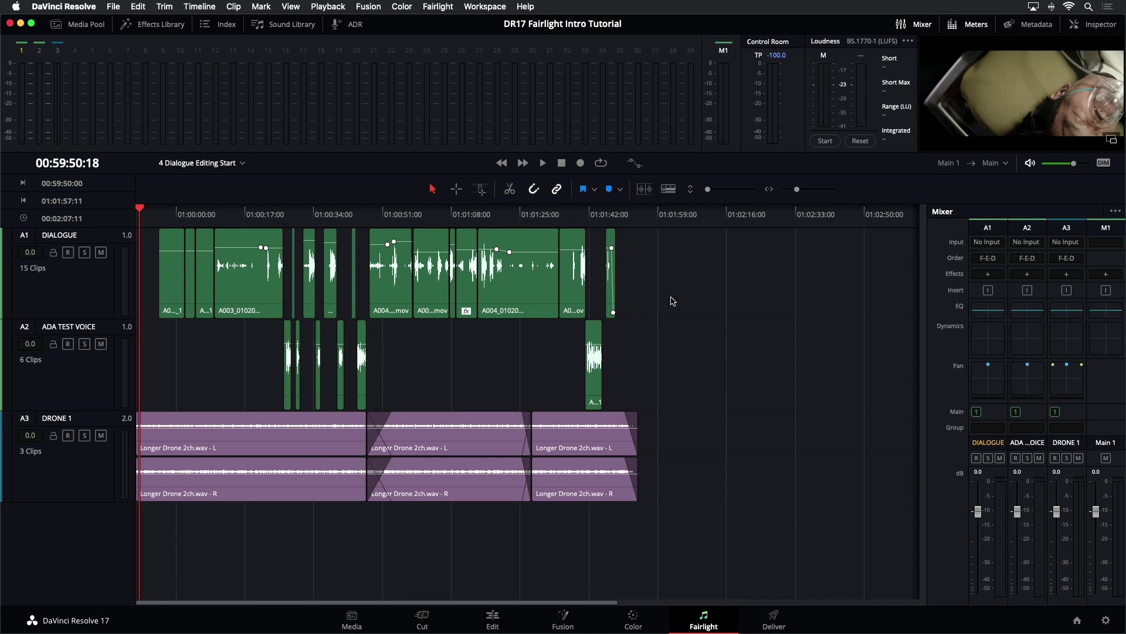
pyautogui.scroll(2, 673, 301)
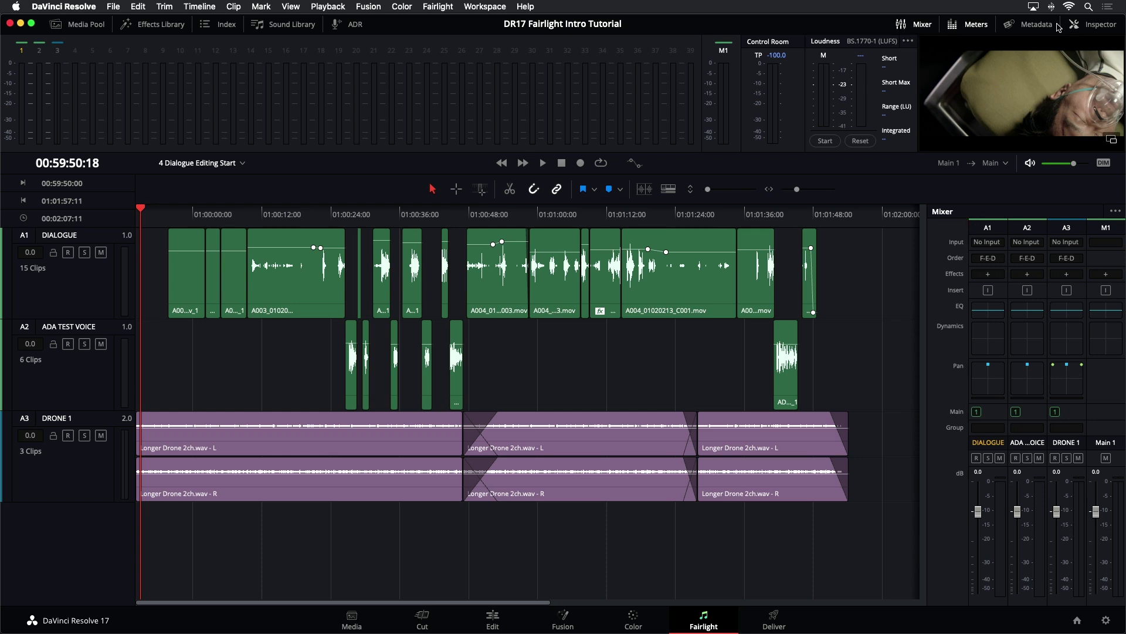
pyautogui.click(916, 26)
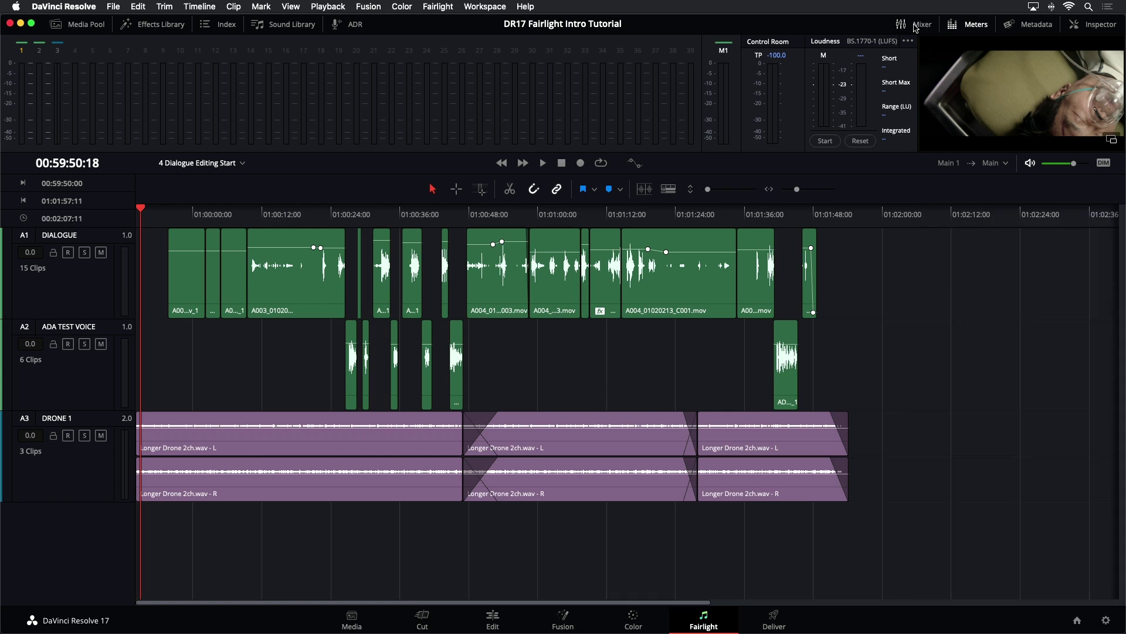
pyautogui.click(916, 25)
pyautogui.click(916, 25)
# Step: Undock the viewer into a floating window and hide the meters
pyautogui.click(972, 26)
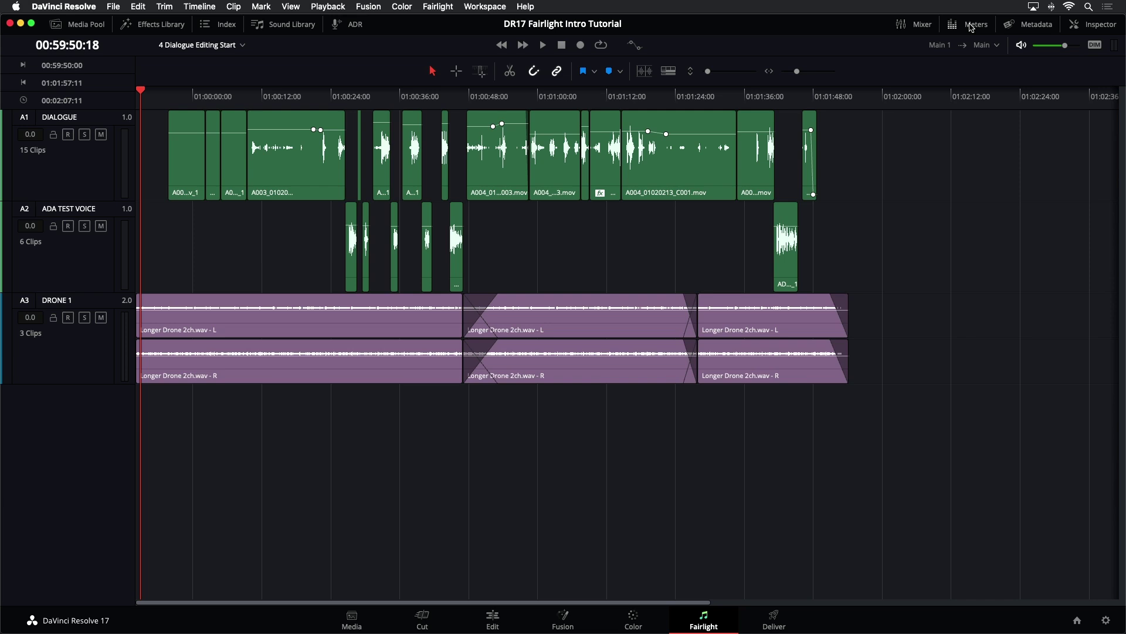
pyautogui.click(972, 26)
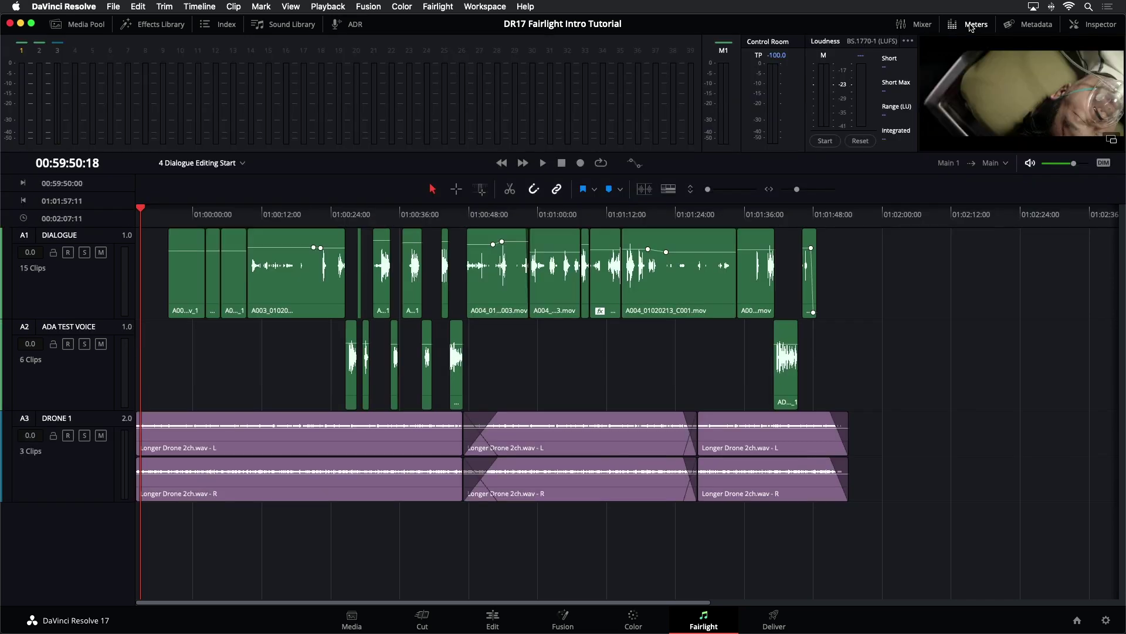
pyautogui.click(1110, 140)
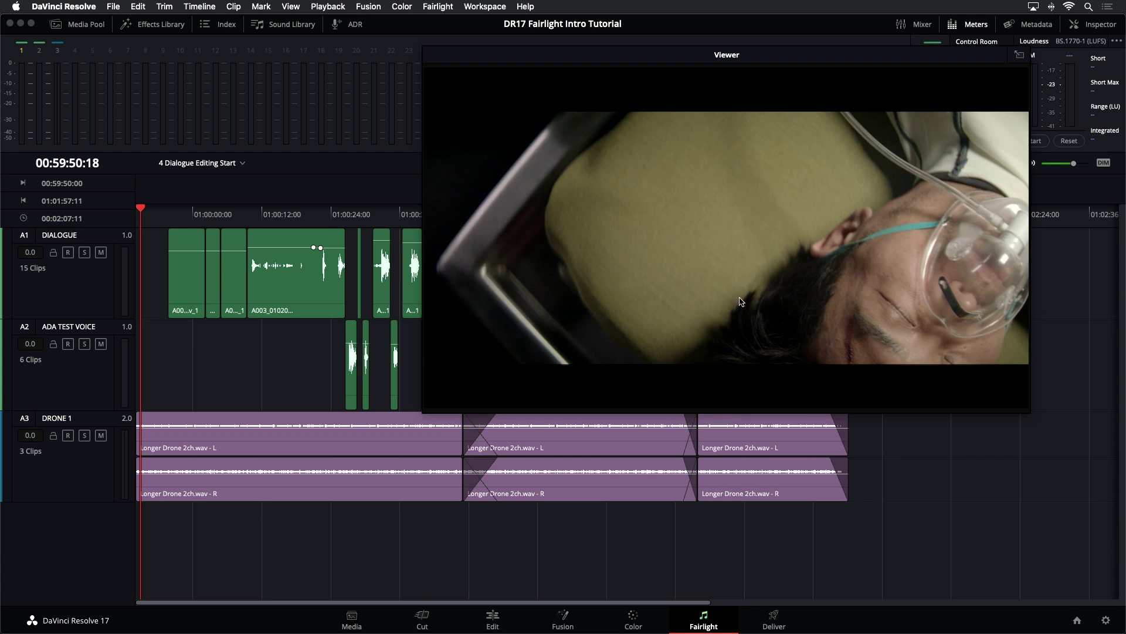
pyautogui.click(957, 25)
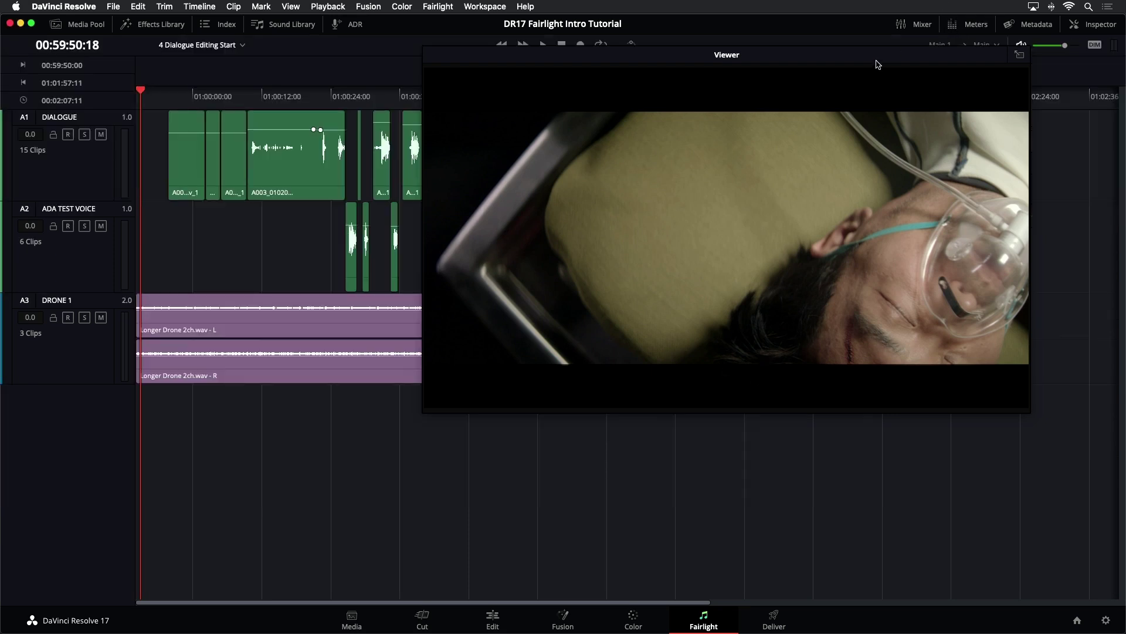
# Step: Shrink the floating viewer, reduce the track heights and place the viewer in the empty space below DRONE 1
pyautogui.moveTo(854, 47); pyautogui.dragTo(845, 60)
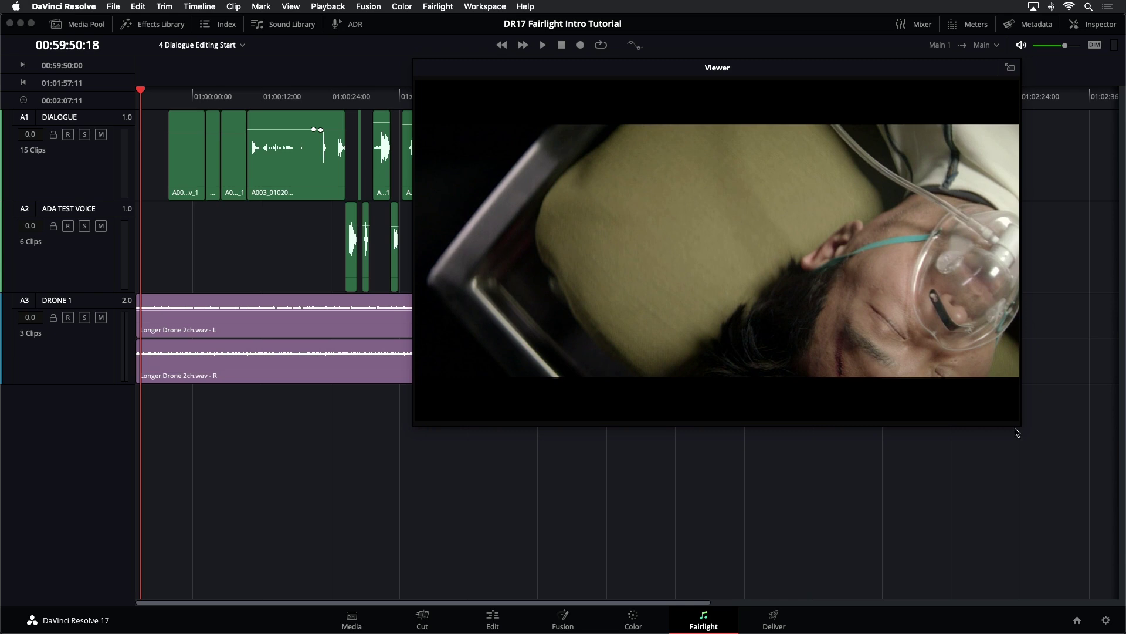
pyautogui.moveTo(1024, 431); pyautogui.dragTo(785, 297)
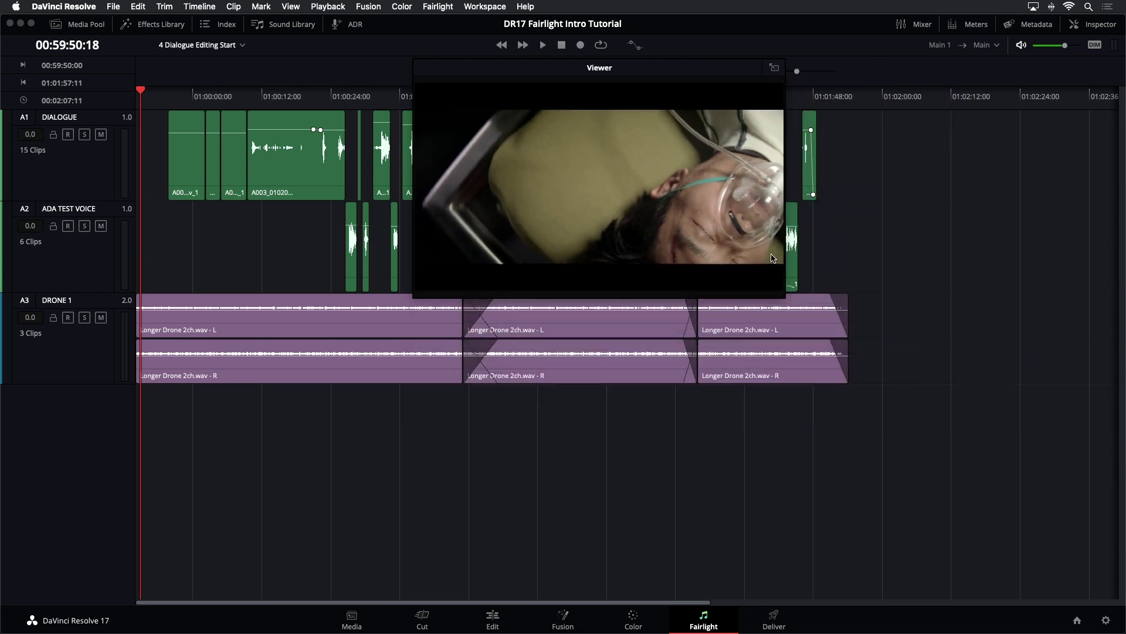
pyautogui.moveTo(648, 73); pyautogui.dragTo(918, 326)
pyautogui.moveTo(888, 362); pyautogui.dragTo(565, 382)
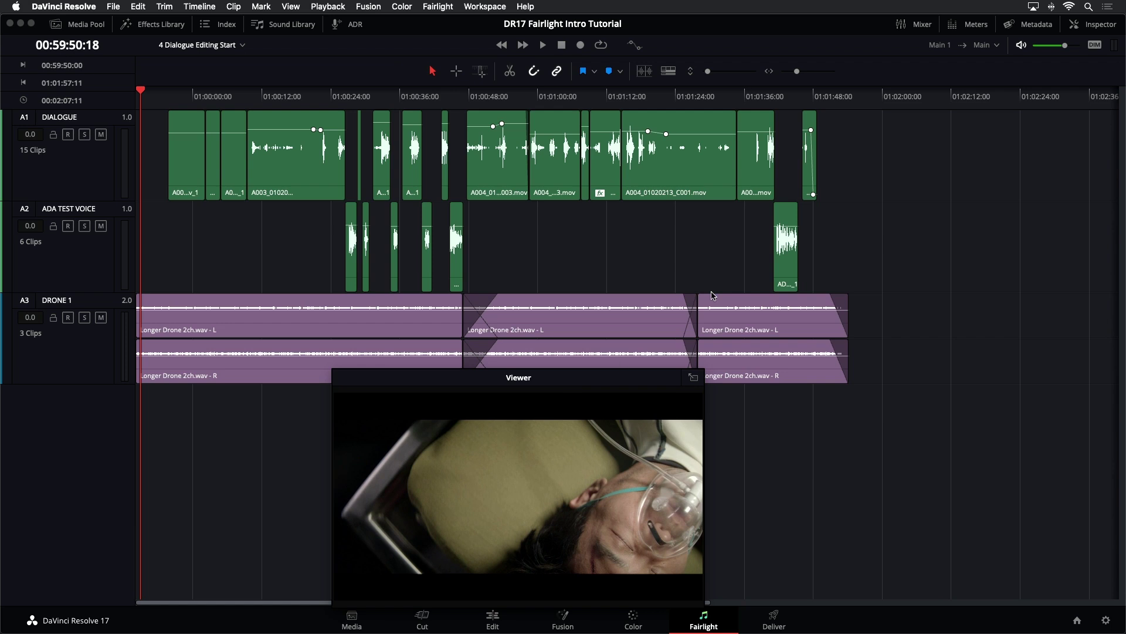
pyautogui.scroll(-2, 892, 285)
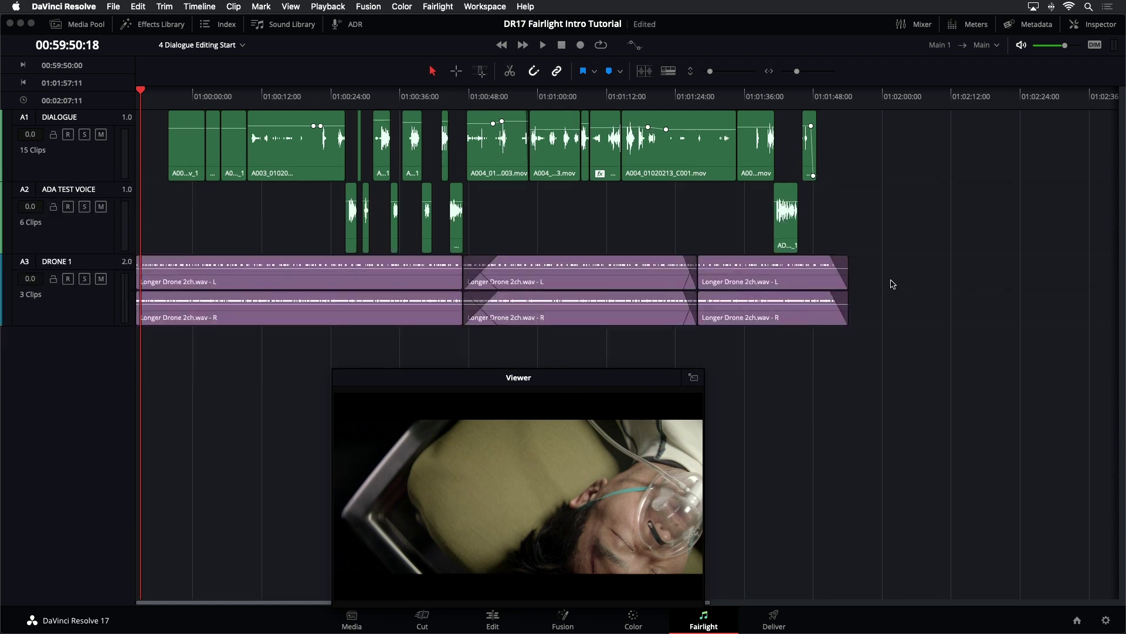
pyautogui.moveTo(591, 370); pyautogui.dragTo(678, 359)
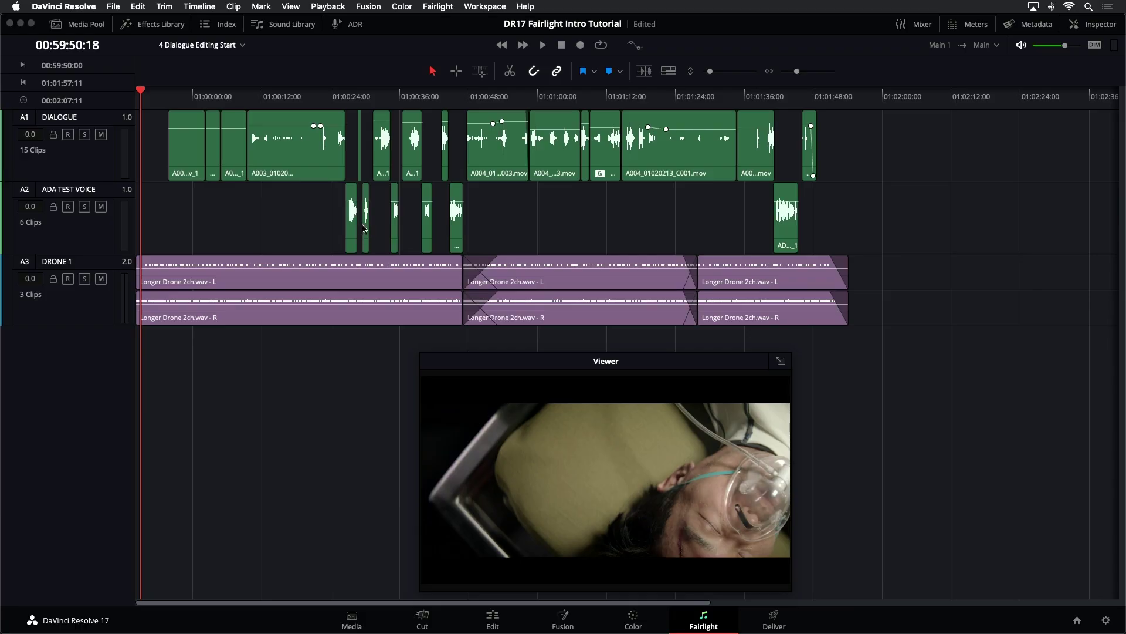
# Step: Play the timeline from 01:00:21:00 to review the dialogue with the ADA test voice, and return to the start
pyautogui.click(314, 95)
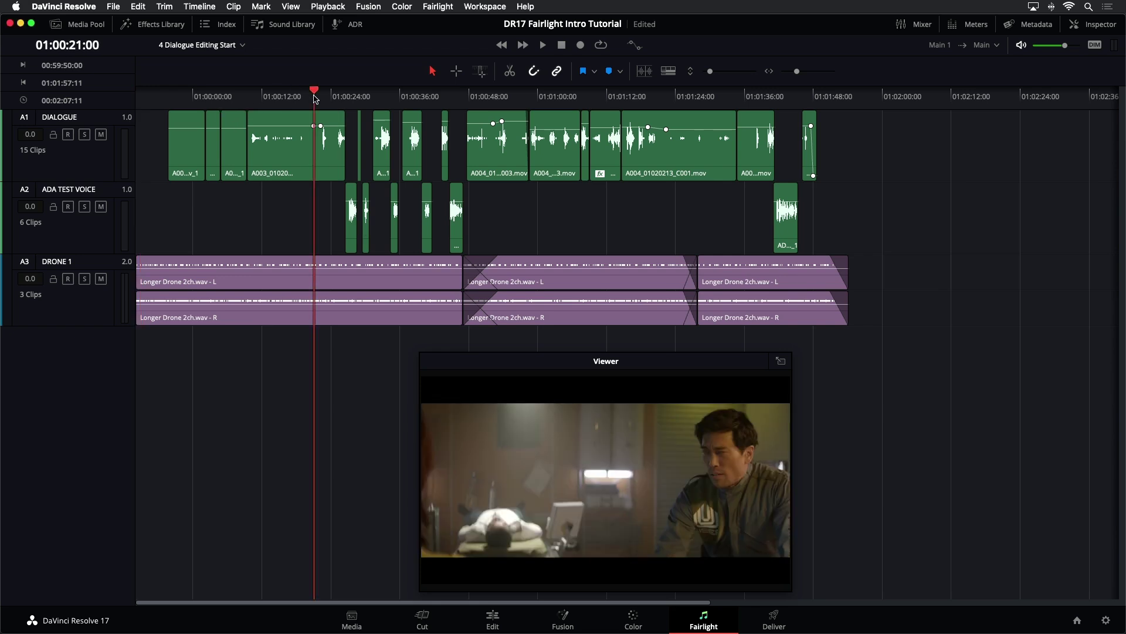
pyautogui.press('space')
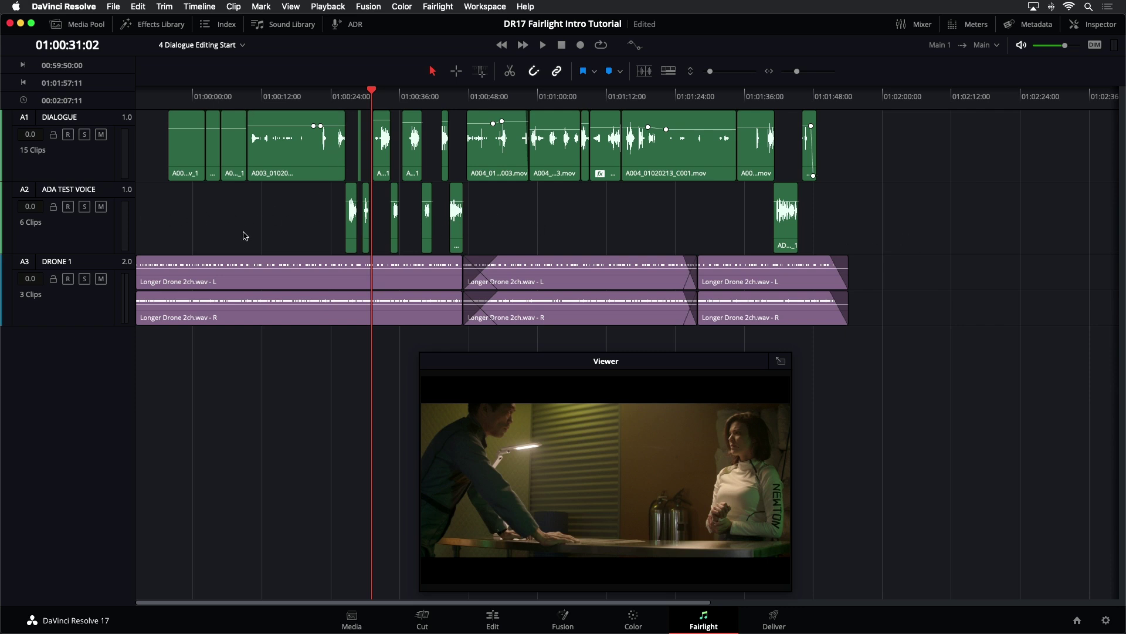
pyautogui.press('Home')
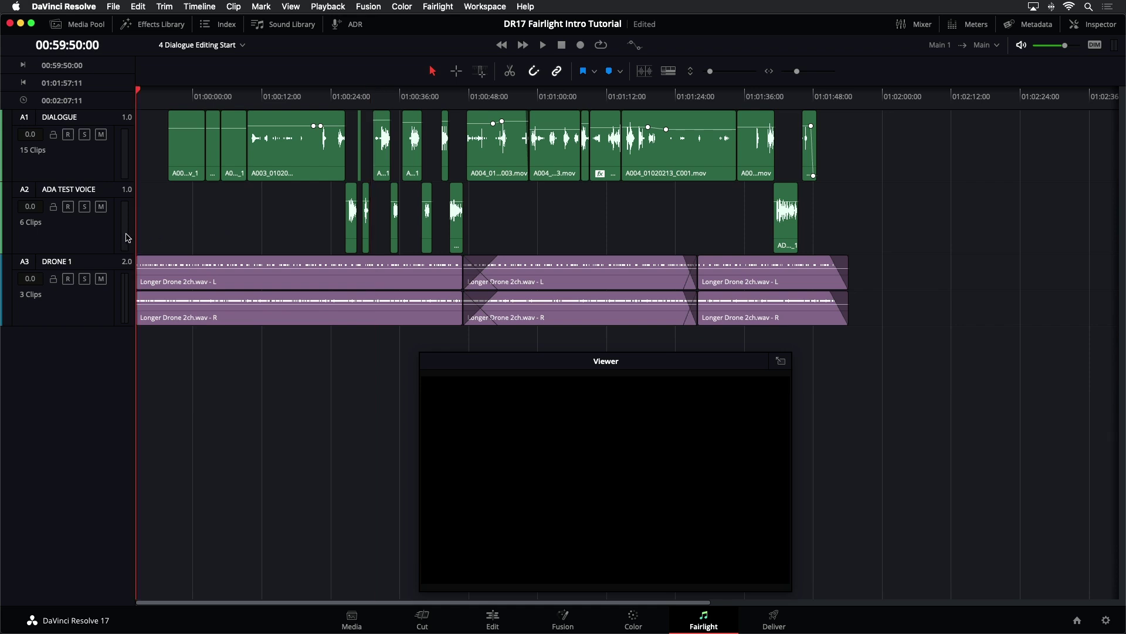
# Step: Bring back the media pool at its VO bin and shift the floating viewer farther along the timeline
pyautogui.click(83, 26)
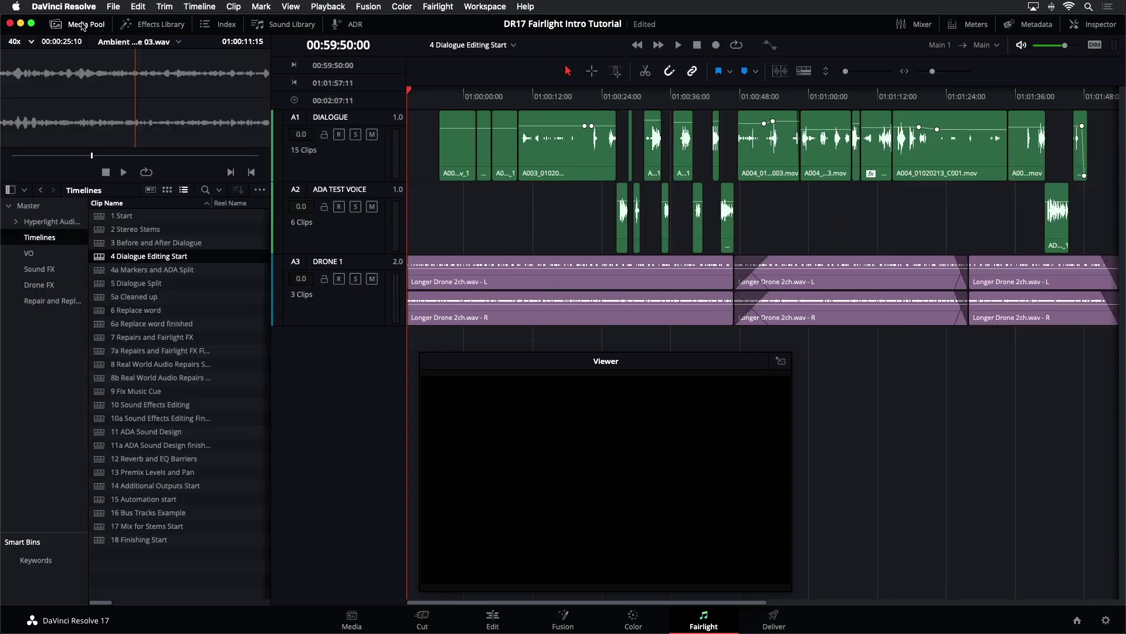
pyautogui.moveTo(500, 362); pyautogui.dragTo(660, 376)
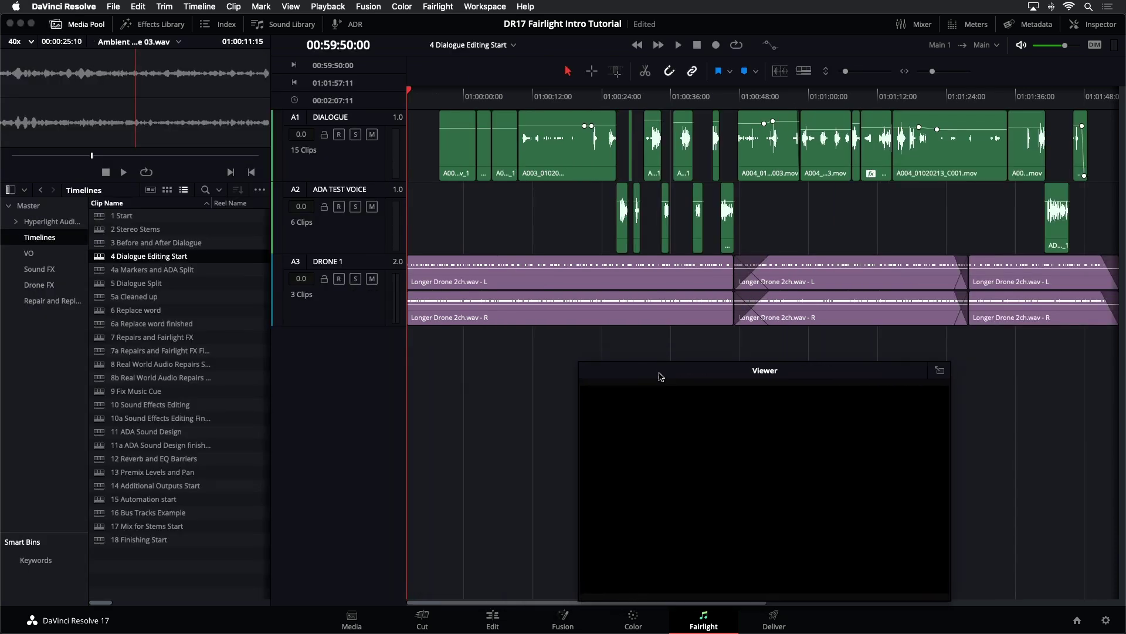
pyautogui.click(27, 255)
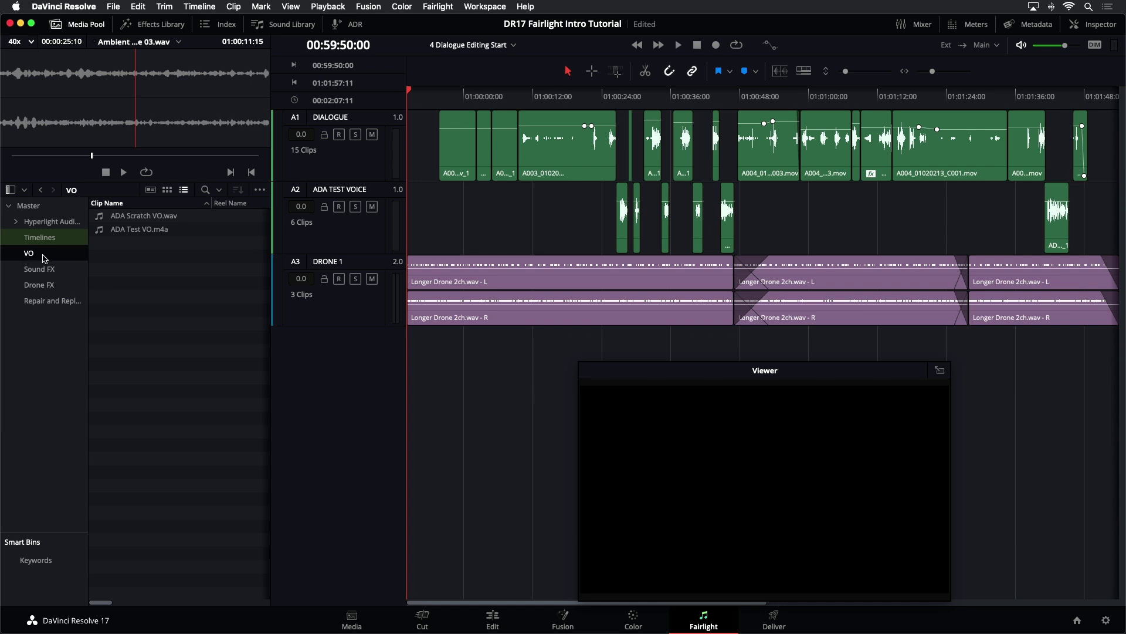
# Step: Preview the ADA Test VO.m4a and ADA Scratch VO.wav clips by playing each one
pyautogui.click(116, 233)
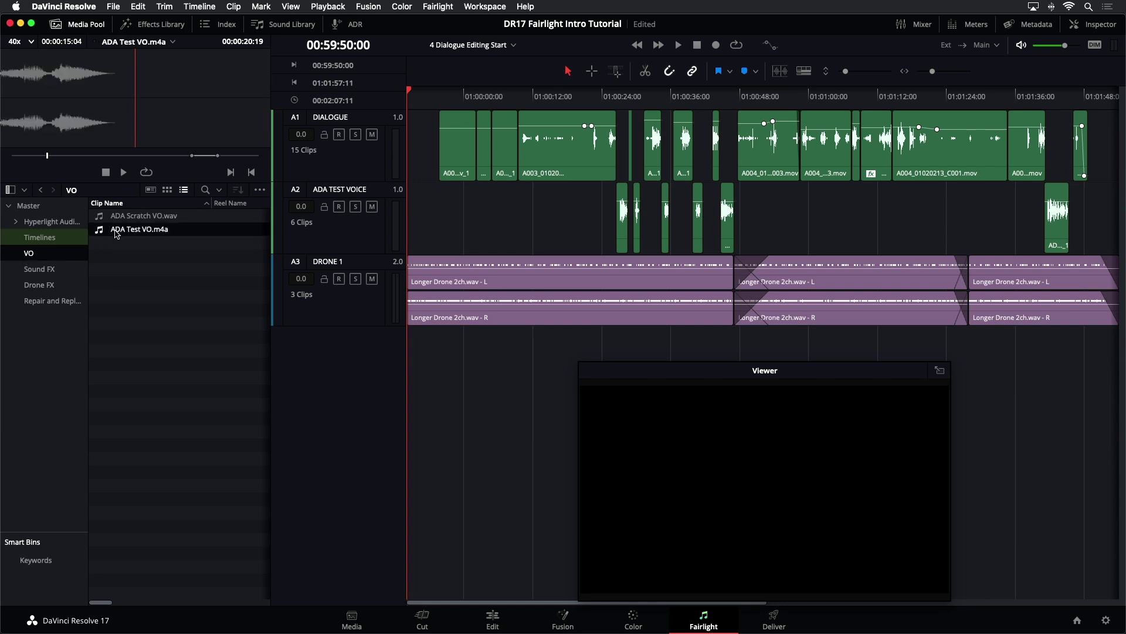
pyautogui.press('space')
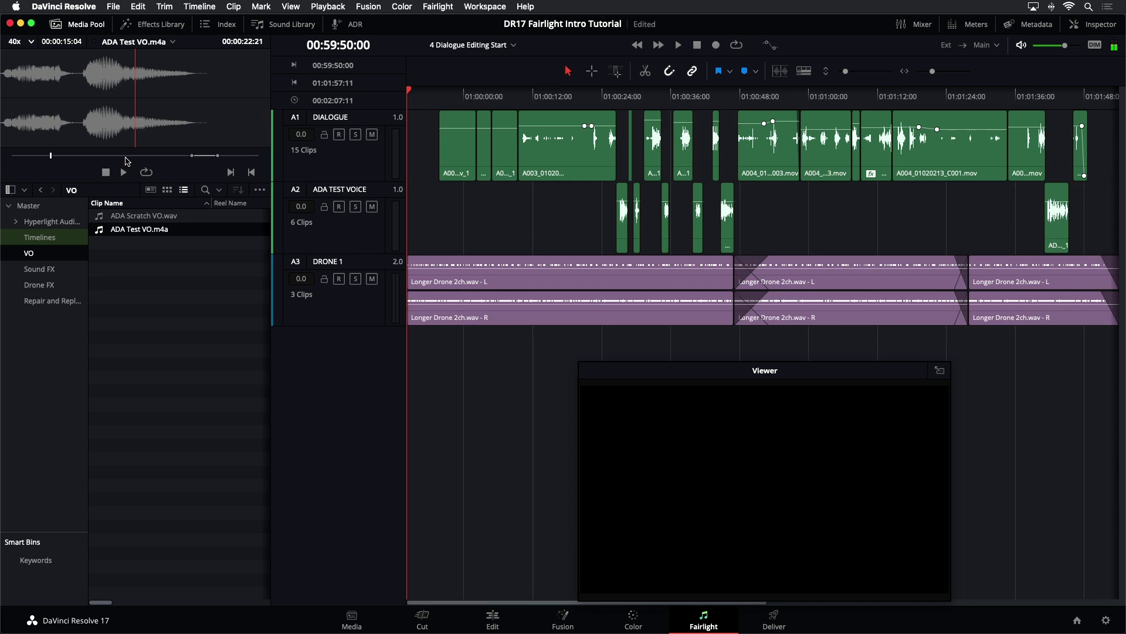
pyautogui.click(145, 221)
pyautogui.press('space')
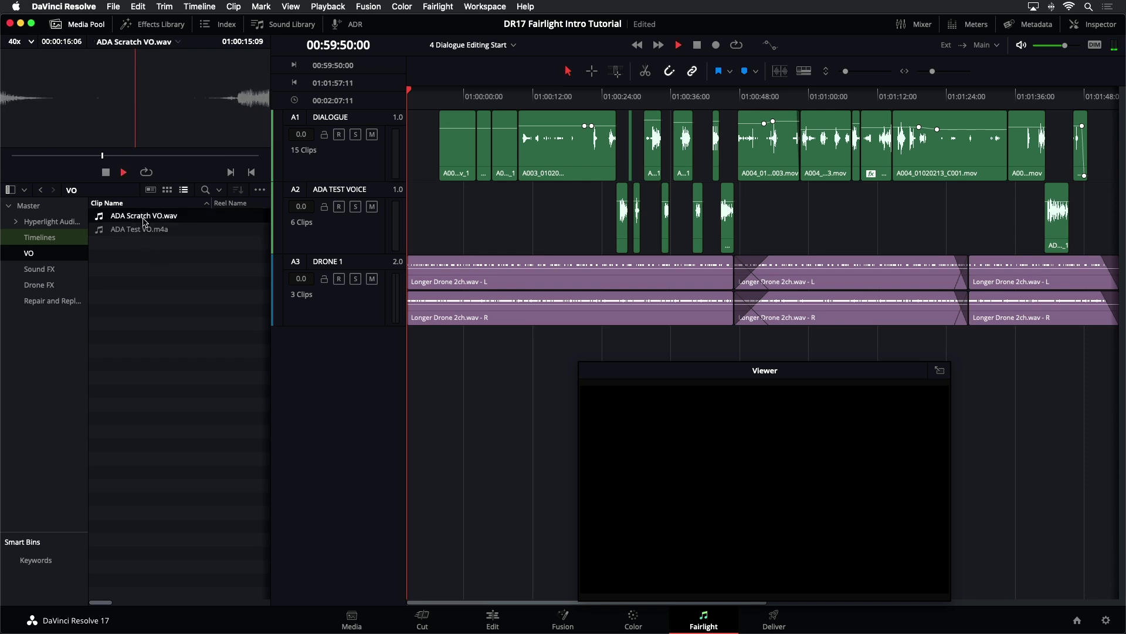
pyautogui.press('space')
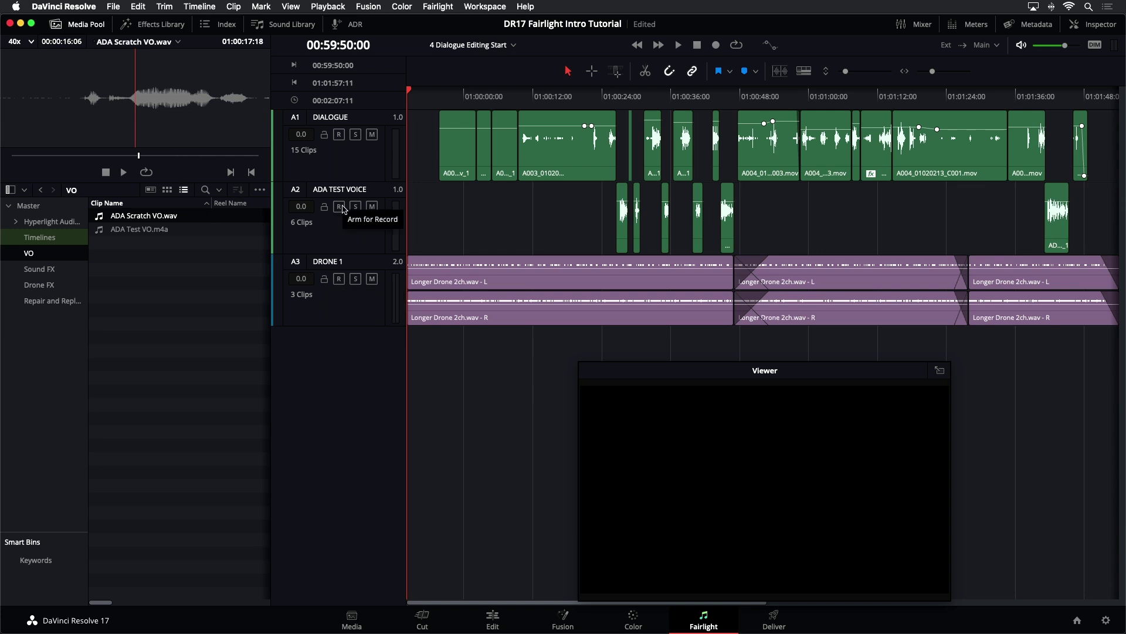
# Step: Add a mono audio track below the DRONE 1 track
pyautogui.rightClick(359, 314)
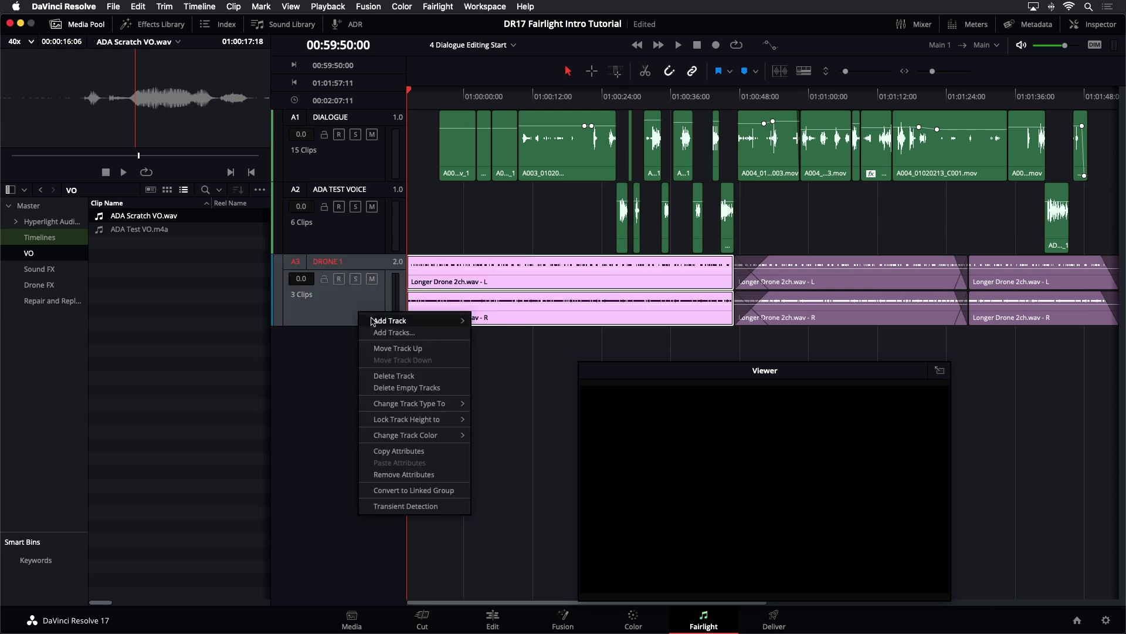
pyautogui.moveTo(374, 322)
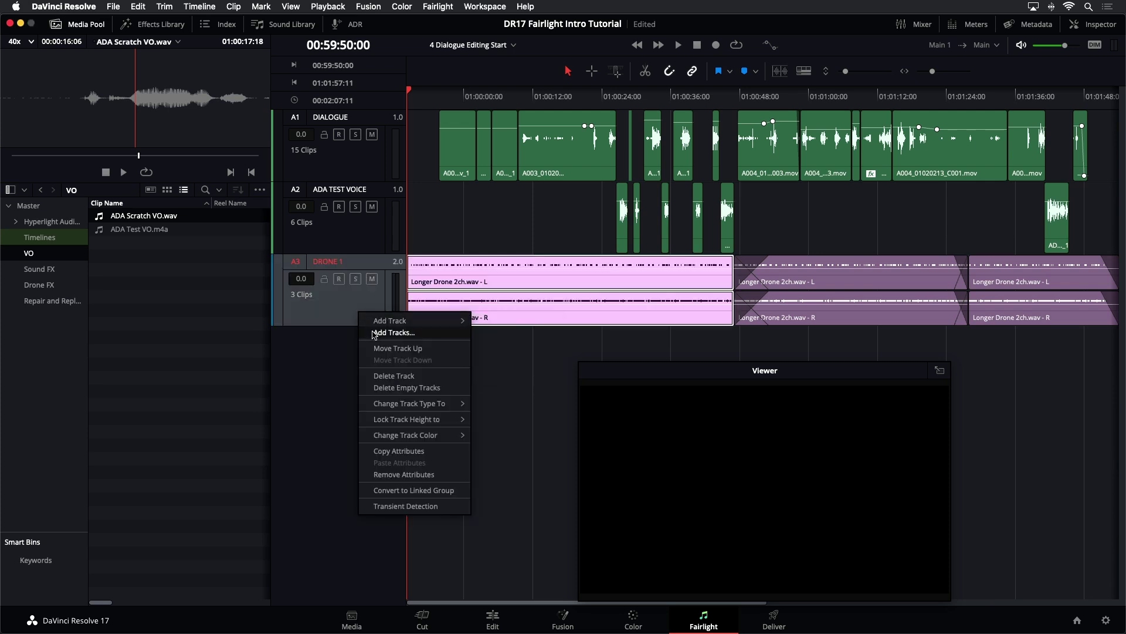
pyautogui.moveTo(446, 321)
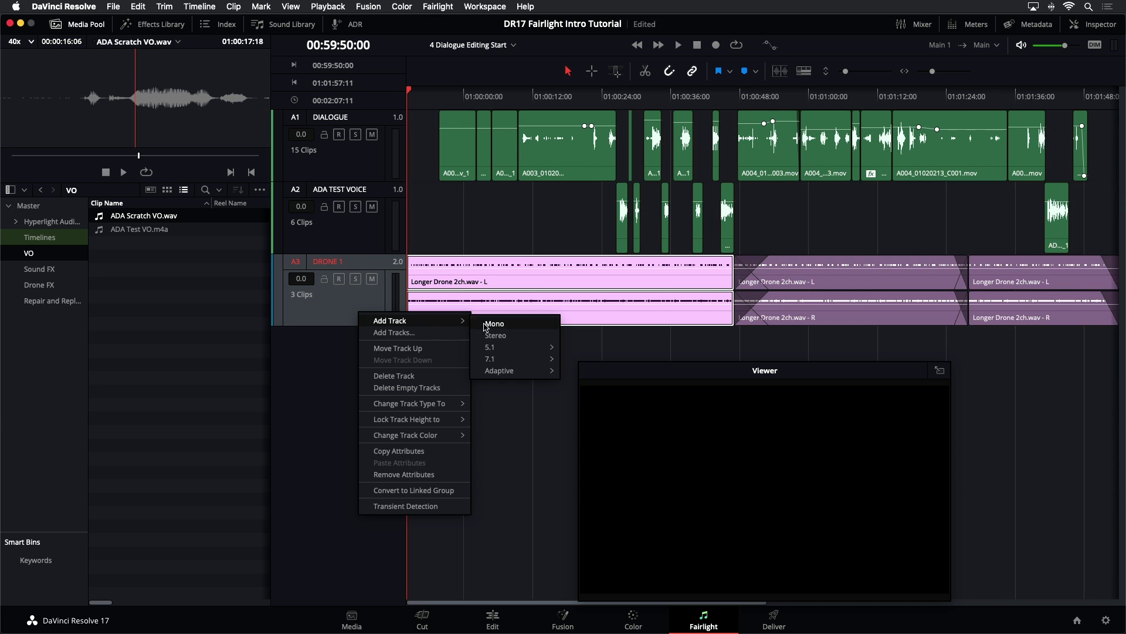
pyautogui.click(486, 326)
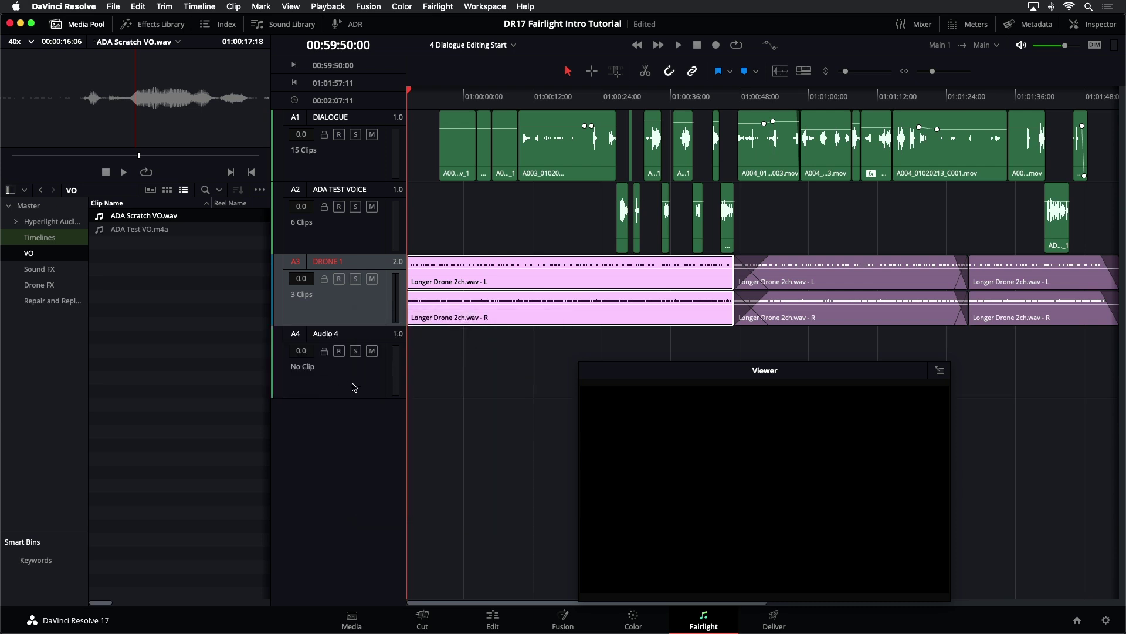
# Step: Name the new track ADA Scratch VO and place the ADA Scratch VO.wav clip on it at the timeline's start
pyautogui.click(354, 387)
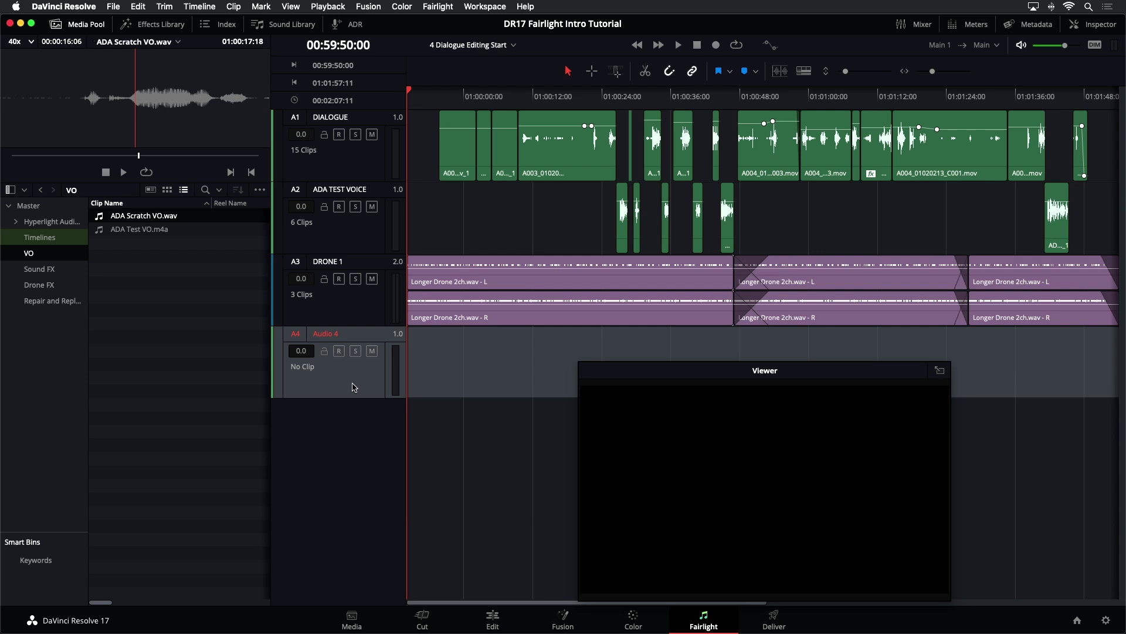
pyautogui.doubleClick(329, 333)
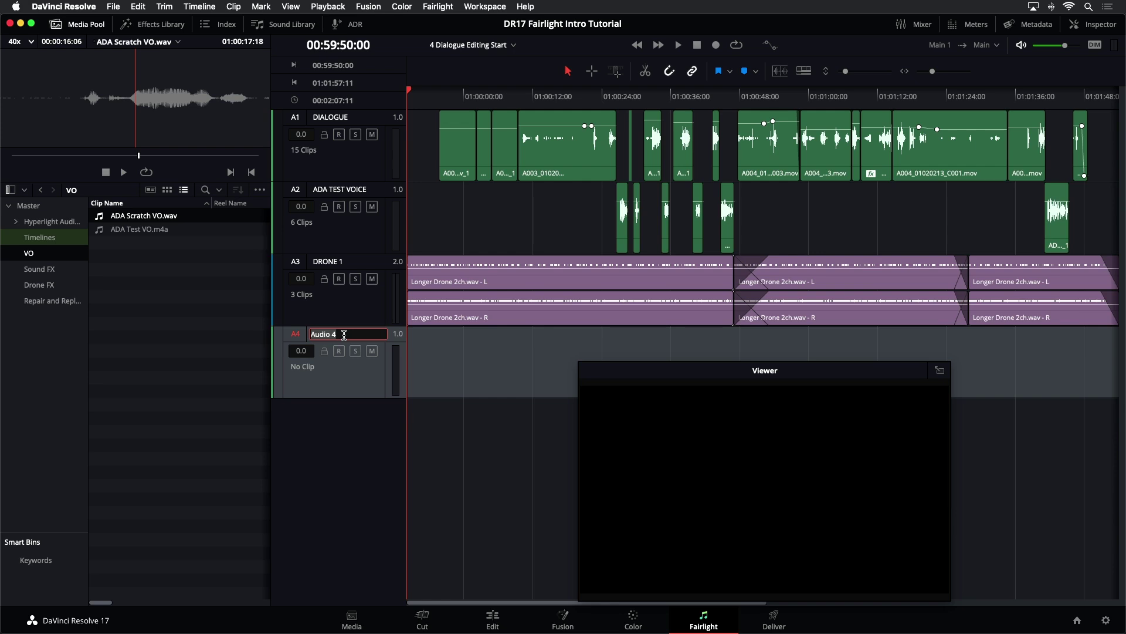
pyautogui.write('ADA Scratch VO')
pyautogui.press('Return')
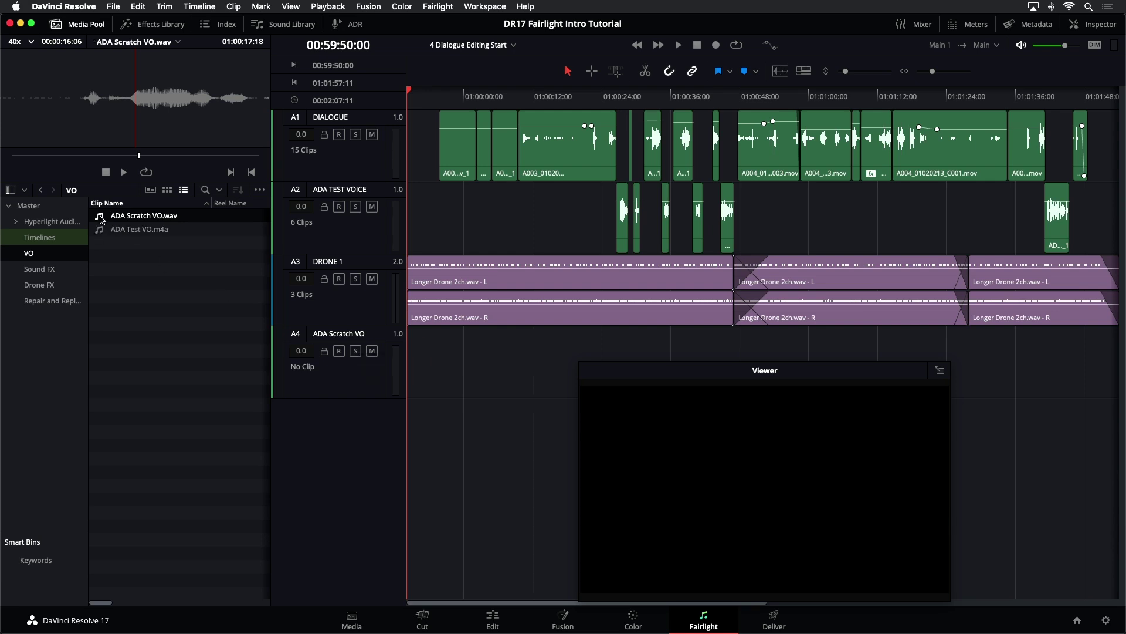
pyautogui.moveTo(100, 220); pyautogui.dragTo(467, 380)
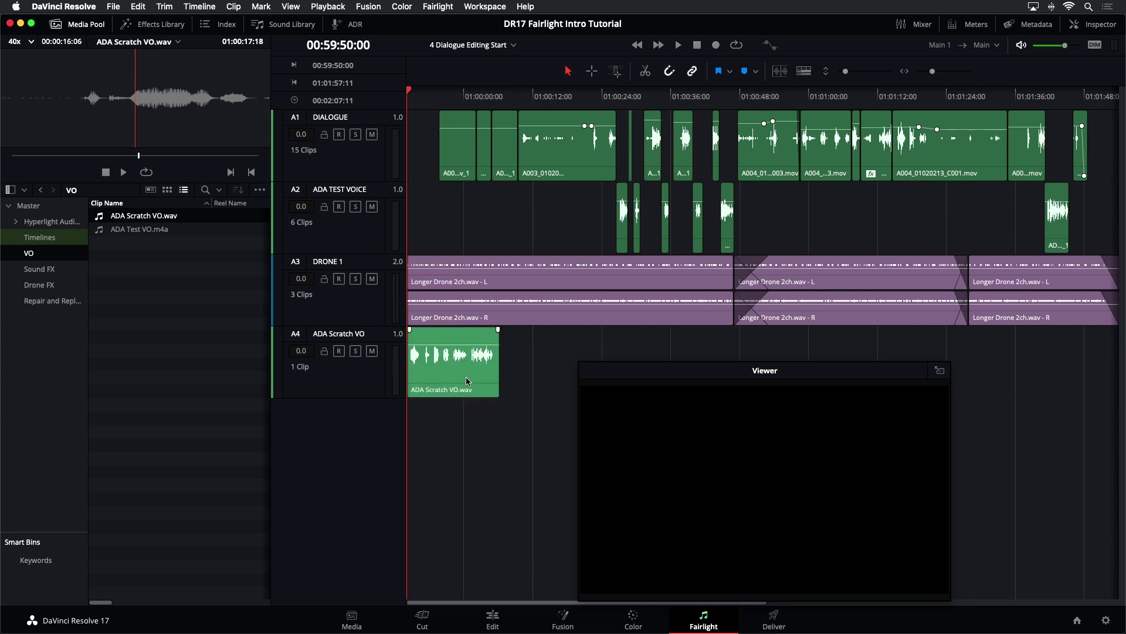
# Step: Hide the media pool and dock the floating viewer to clear space around the timeline
pyautogui.moveTo(705, 376); pyautogui.dragTo(851, 381)
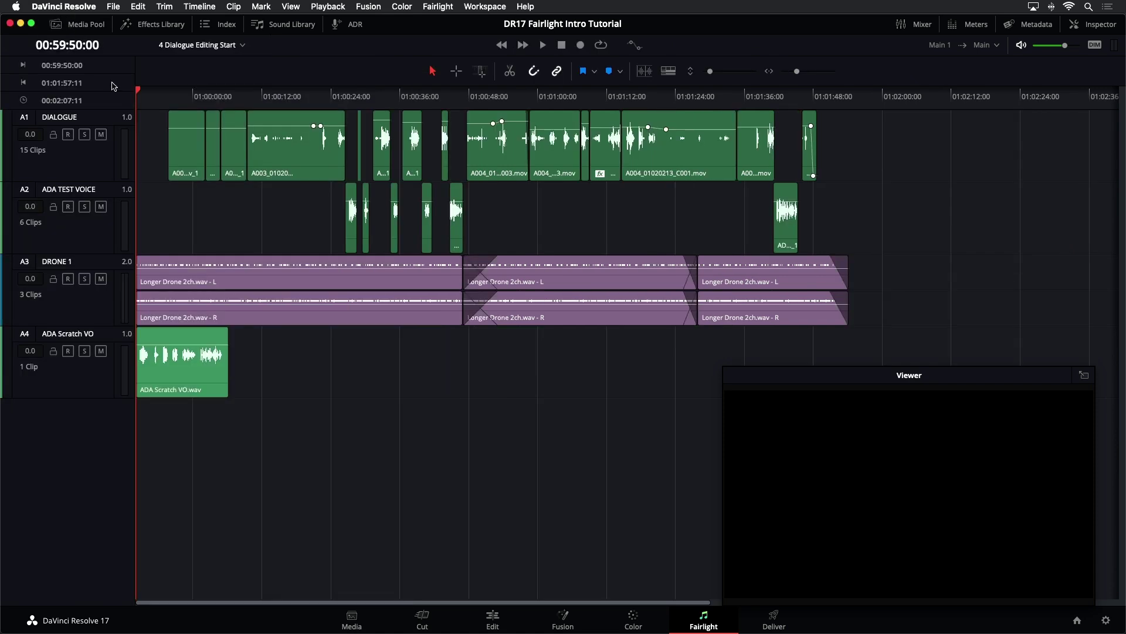
pyautogui.click(57, 24)
pyautogui.click(1082, 376)
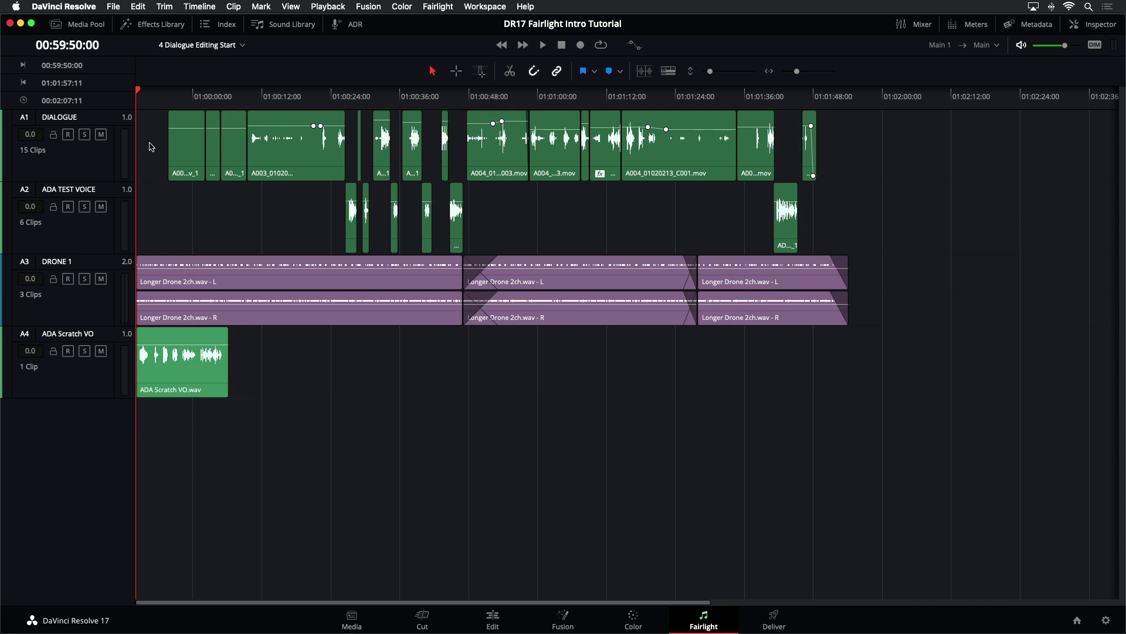
# Step: Select all clips on the DIALOGUE track and remove their audio attributes: volume, plugins and equalizer
pyautogui.moveTo(152, 146); pyautogui.dragTo(833, 148)
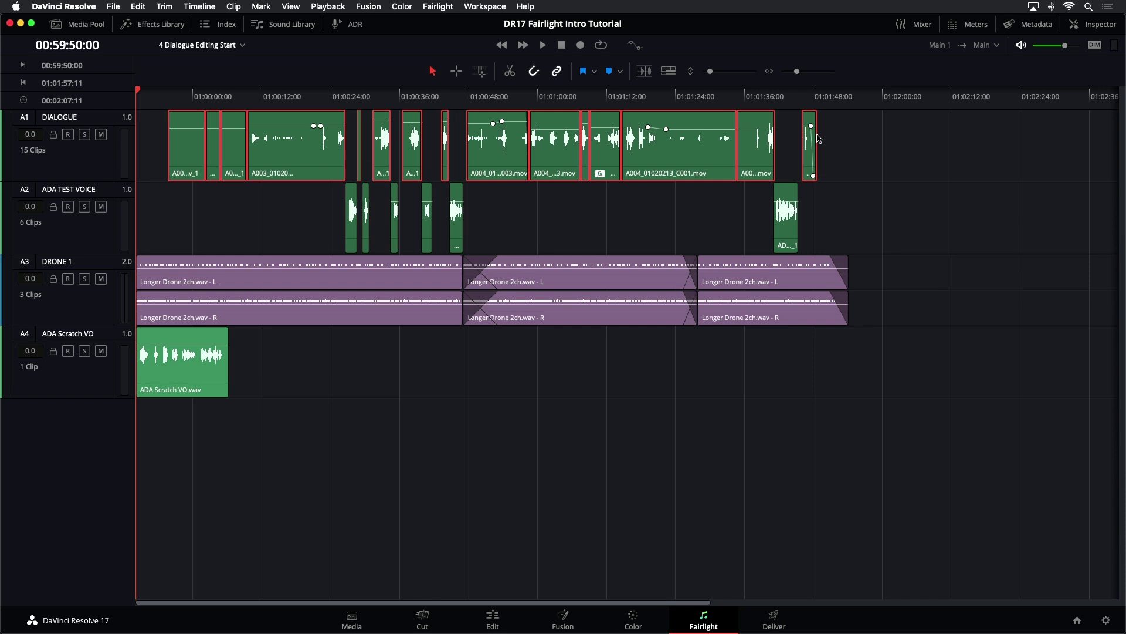
pyautogui.rightClick(699, 142)
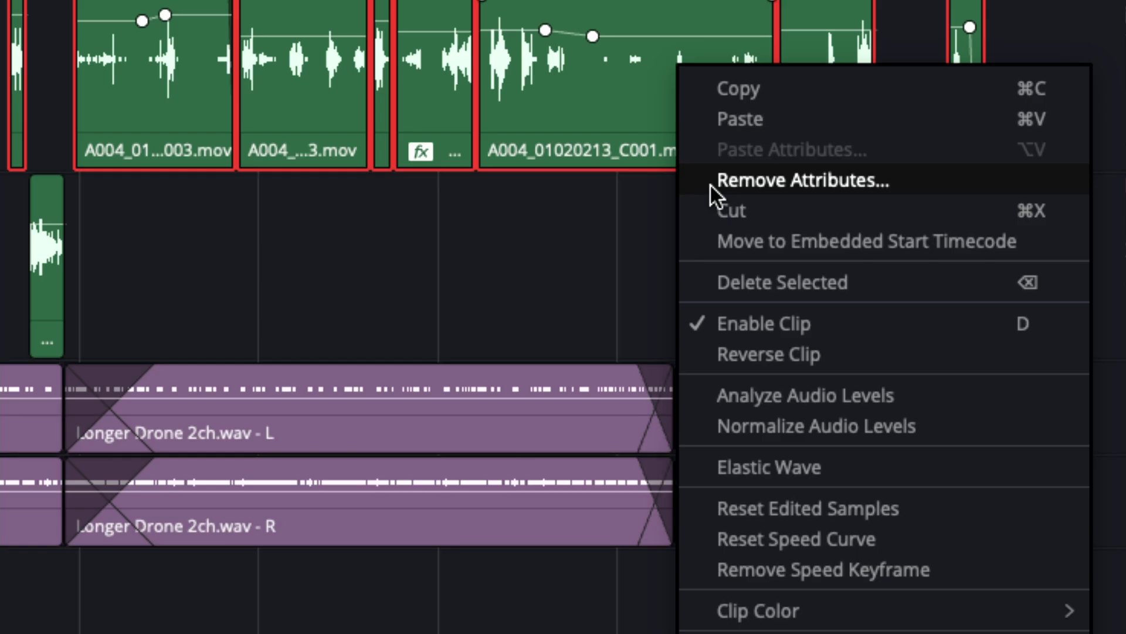
pyautogui.click(711, 185)
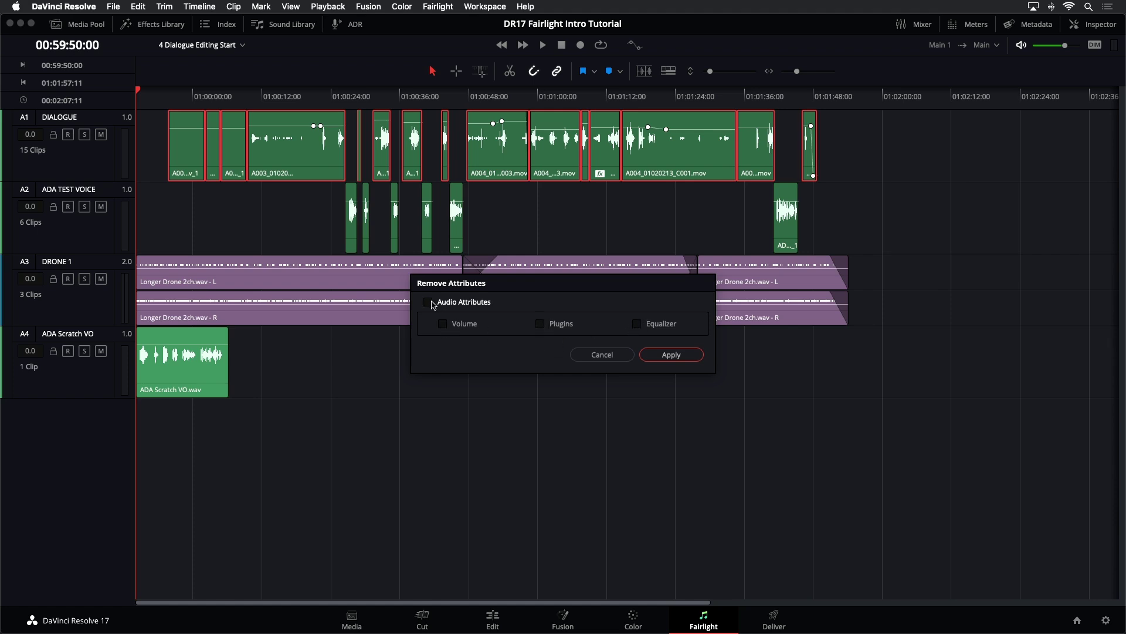
pyautogui.click(671, 355)
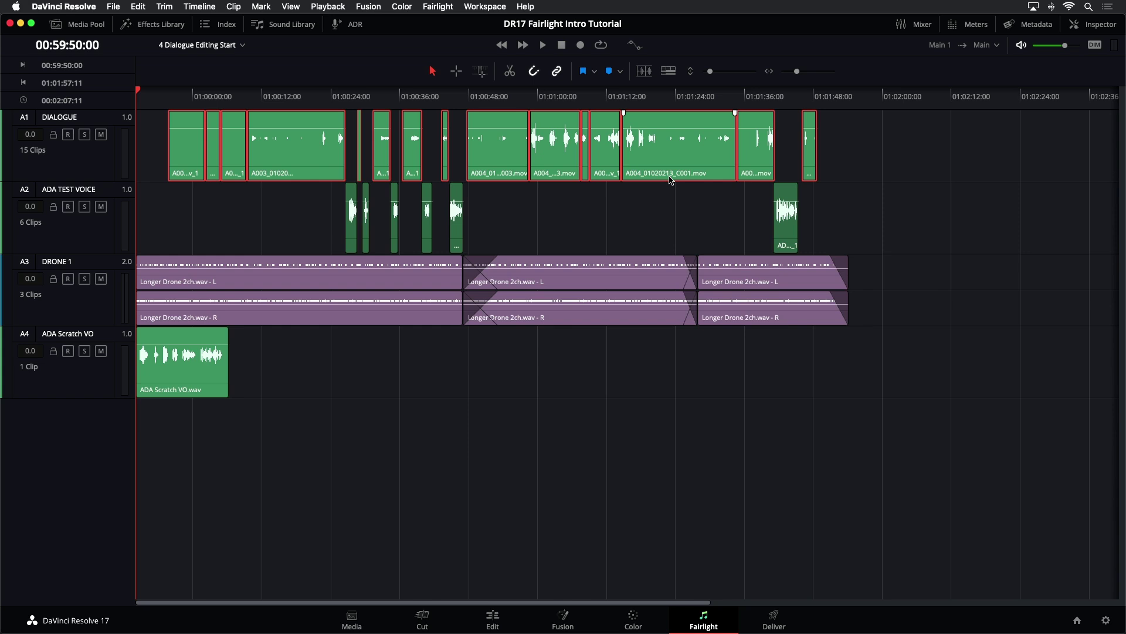
pyautogui.click(664, 209)
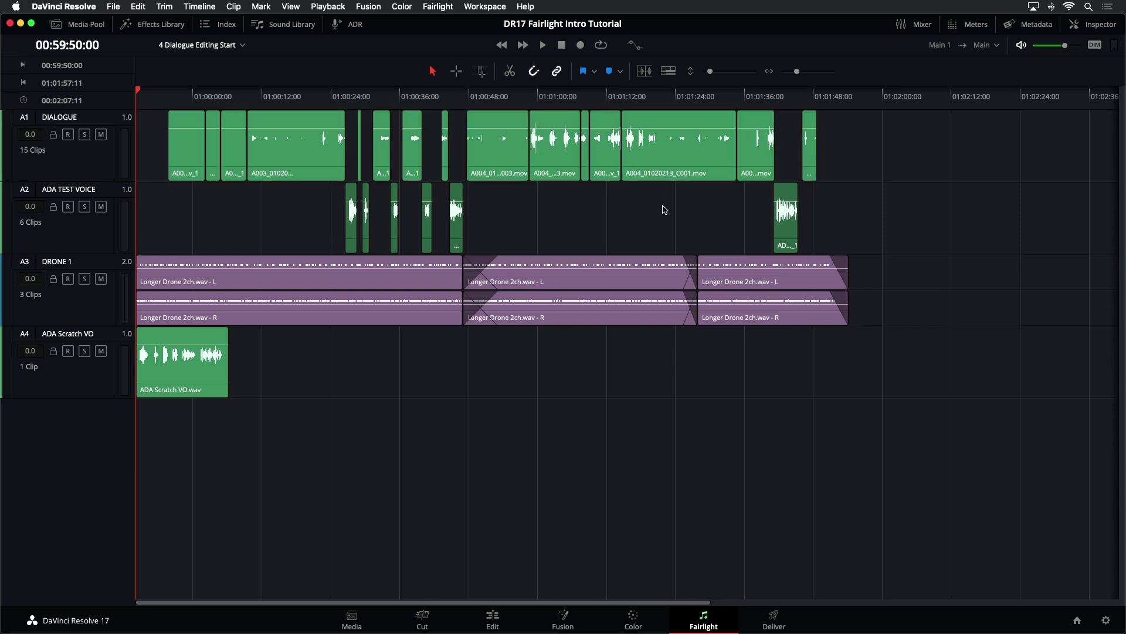
# Step: Remove all audio attributes from every clip on the ADA TEST VOICE track and play the timeline
pyautogui.moveTo(290, 214); pyautogui.dragTo(894, 224)
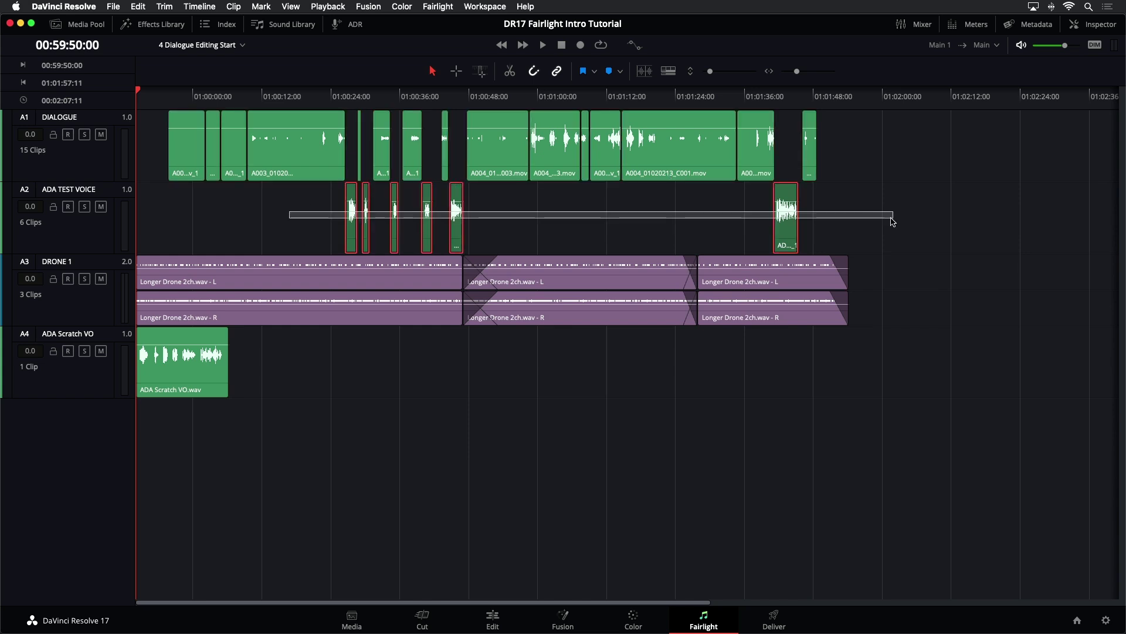
pyautogui.rightClick(789, 223)
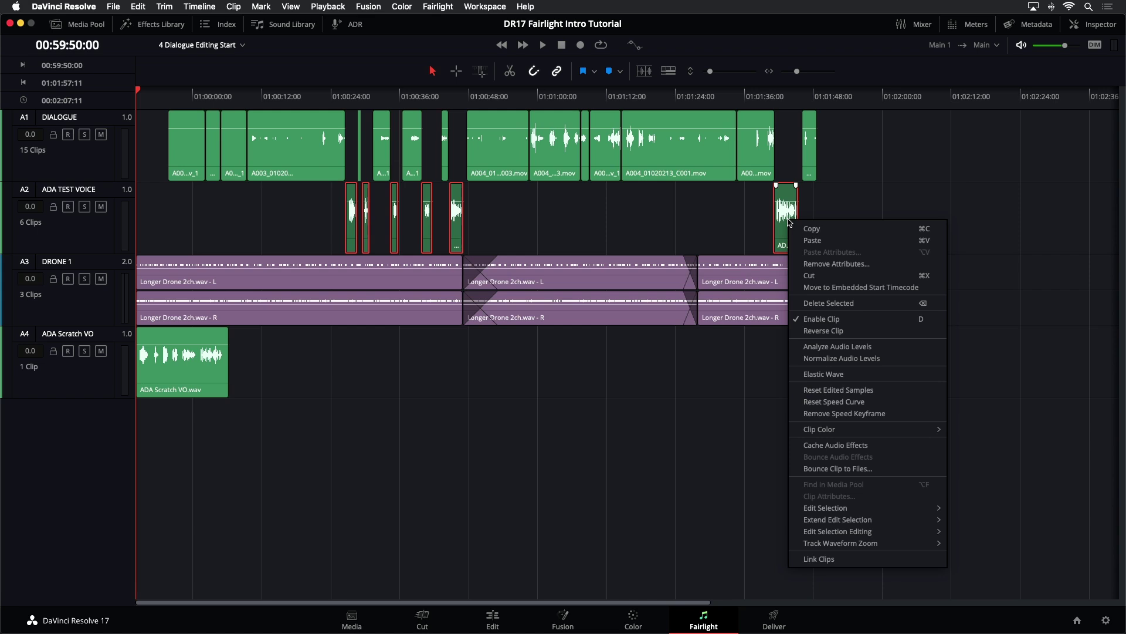
pyautogui.click(803, 265)
pyautogui.click(673, 354)
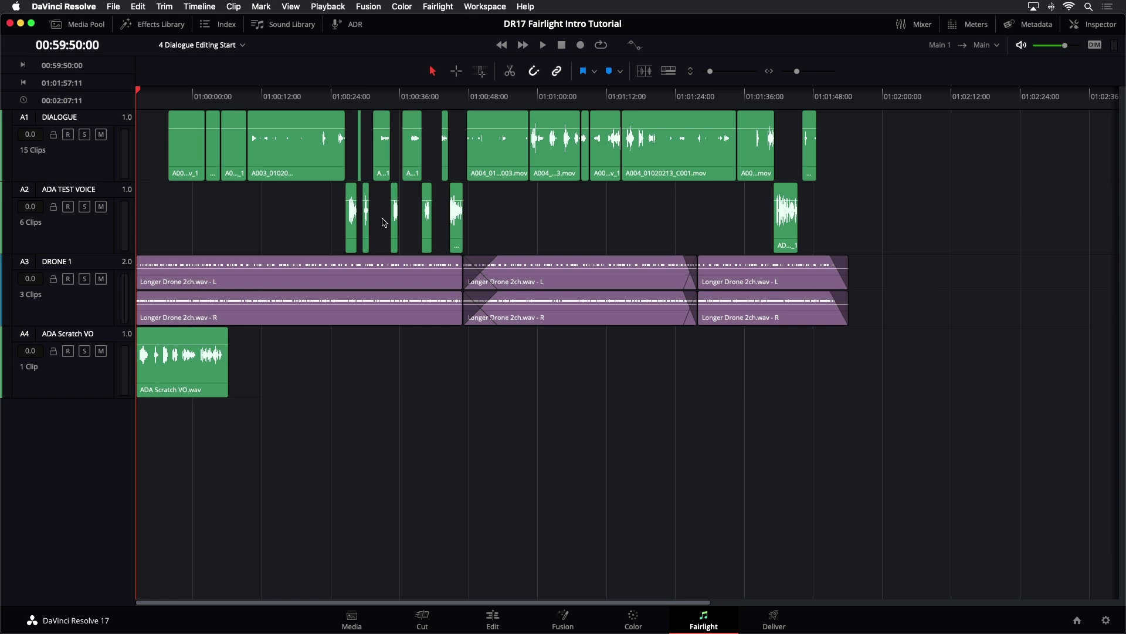
pyautogui.press('space')
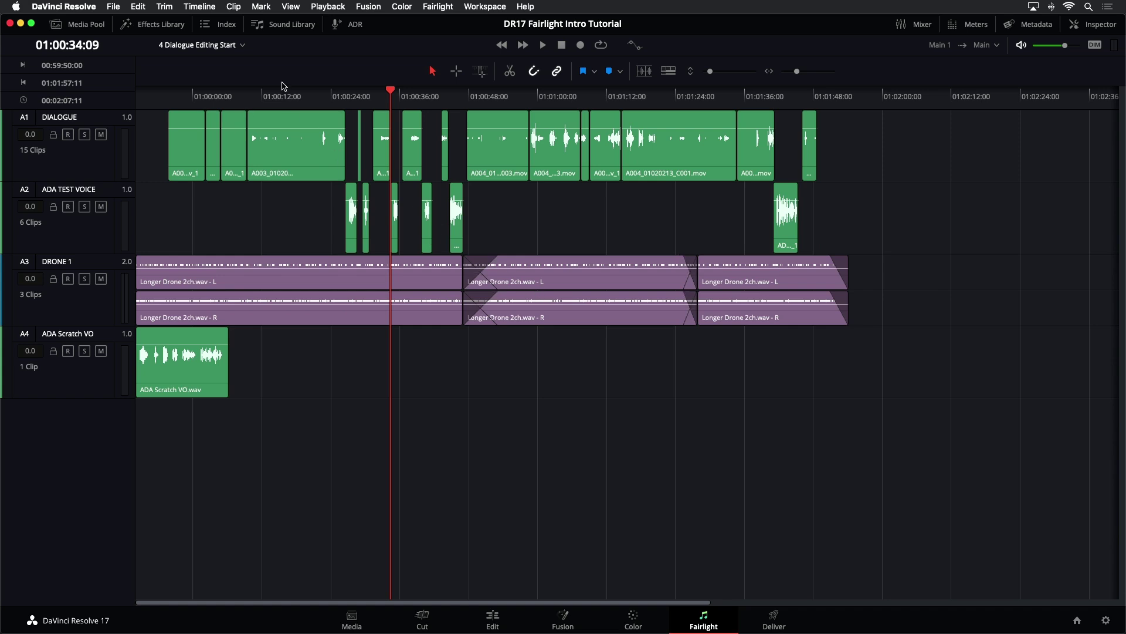
# Step: Show the track list in the Index and switch the DIALOGUE track's visibility until it is hidden
pyautogui.click(218, 24)
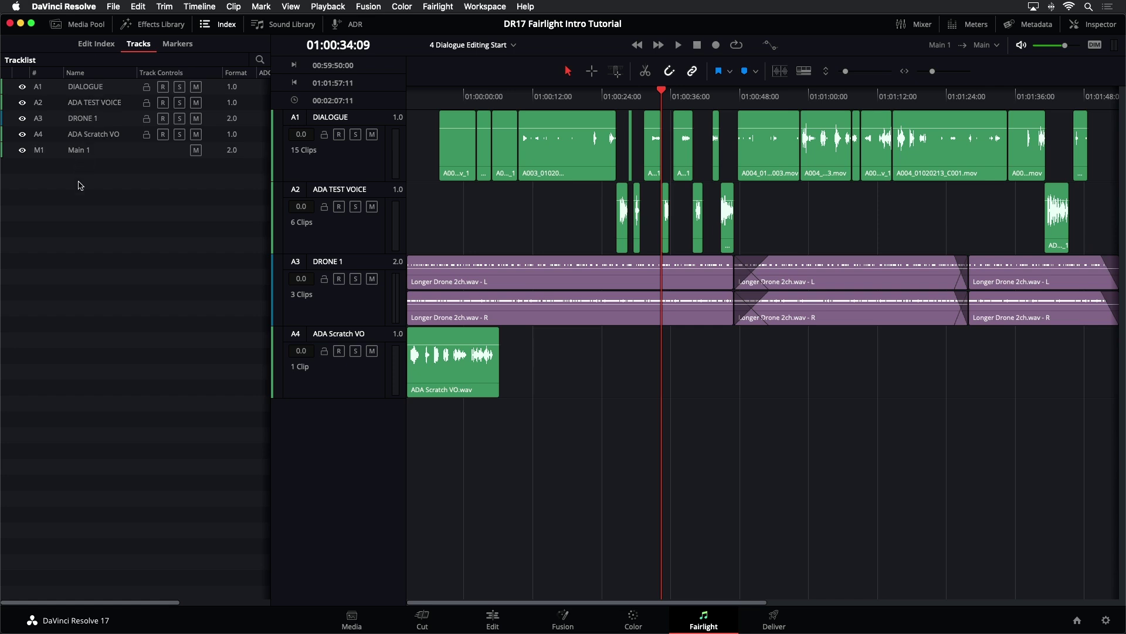
pyautogui.click(24, 88)
pyautogui.click(23, 88)
pyautogui.click(24, 88)
pyautogui.click(23, 87)
pyautogui.click(22, 88)
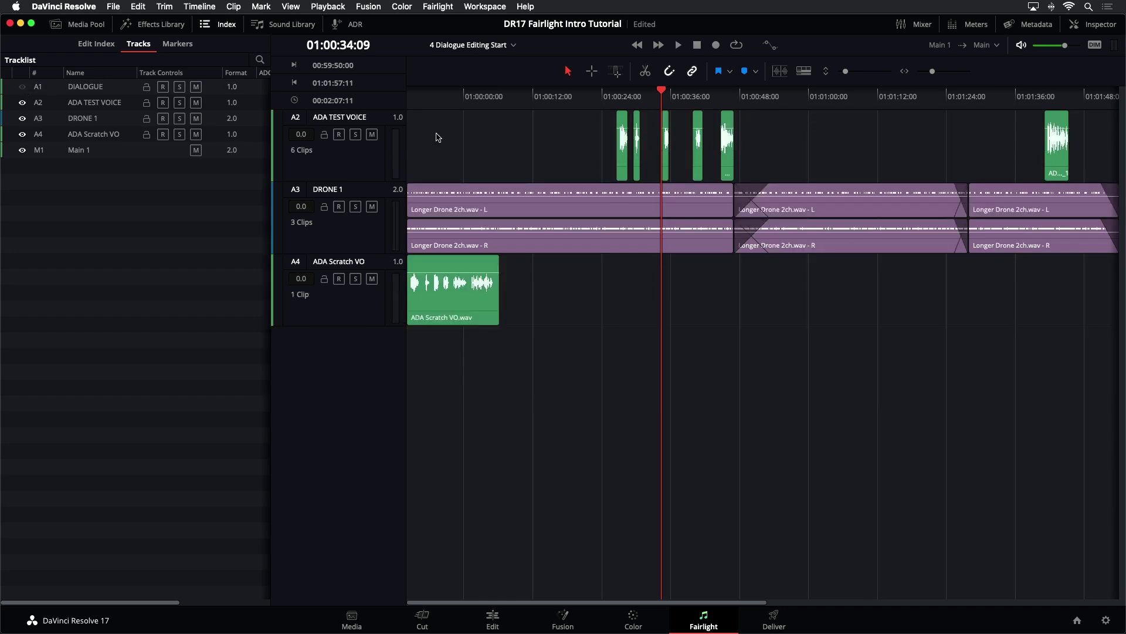
pyautogui.click(23, 88)
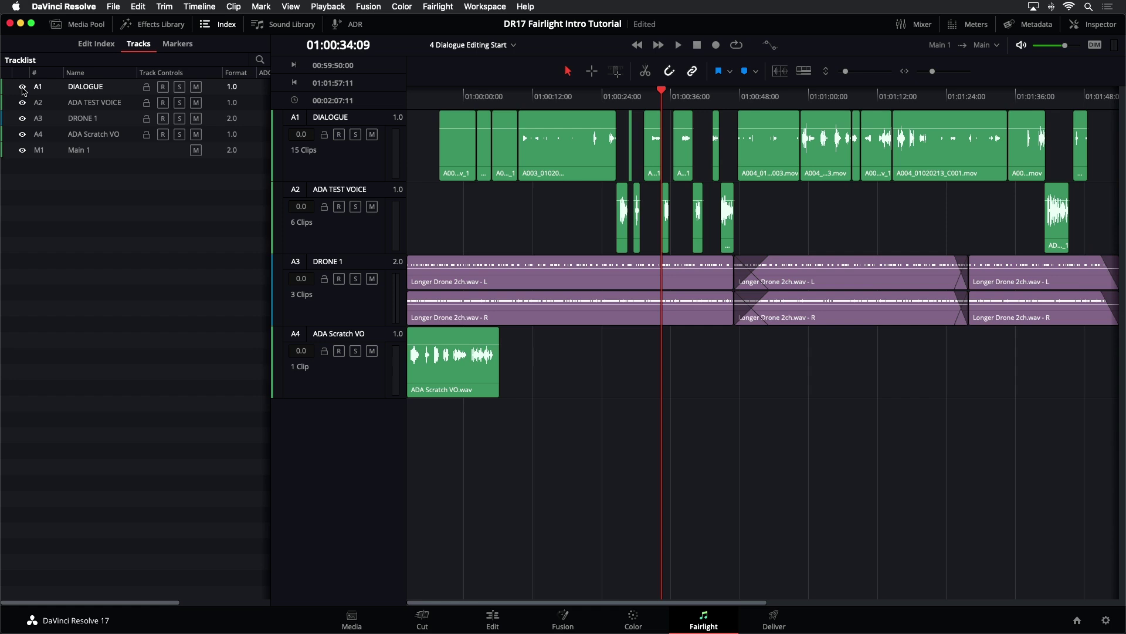
pyautogui.click(23, 87)
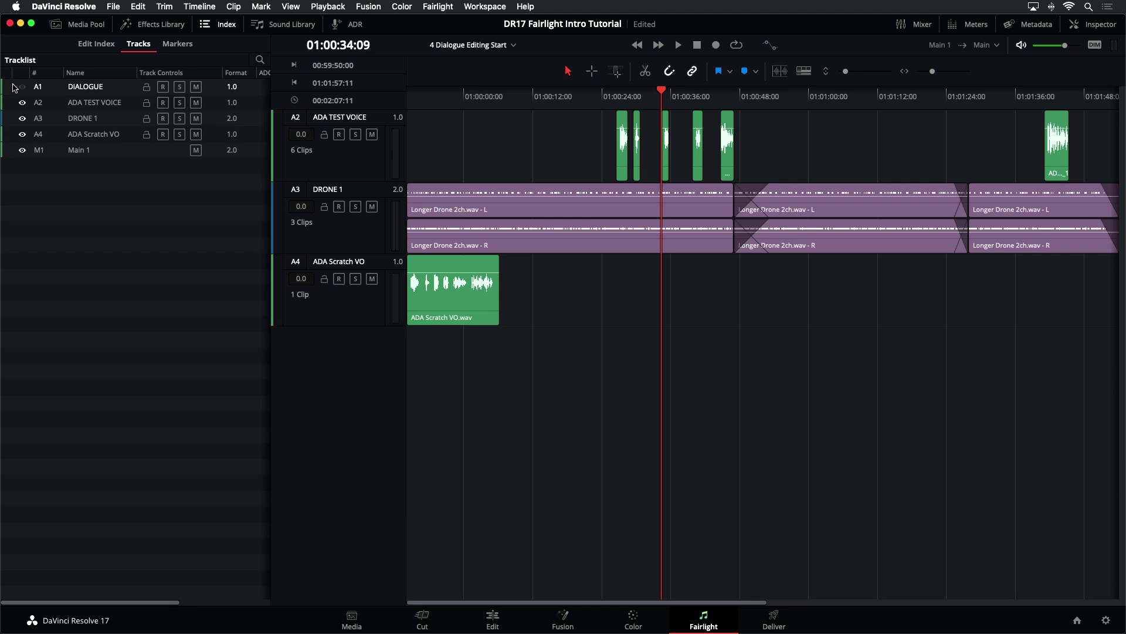
# Step: Reorder the track list so ADA Scratch VO sits above DRONE 1, and hide the DRONE 1 track
pyautogui.click(22, 119)
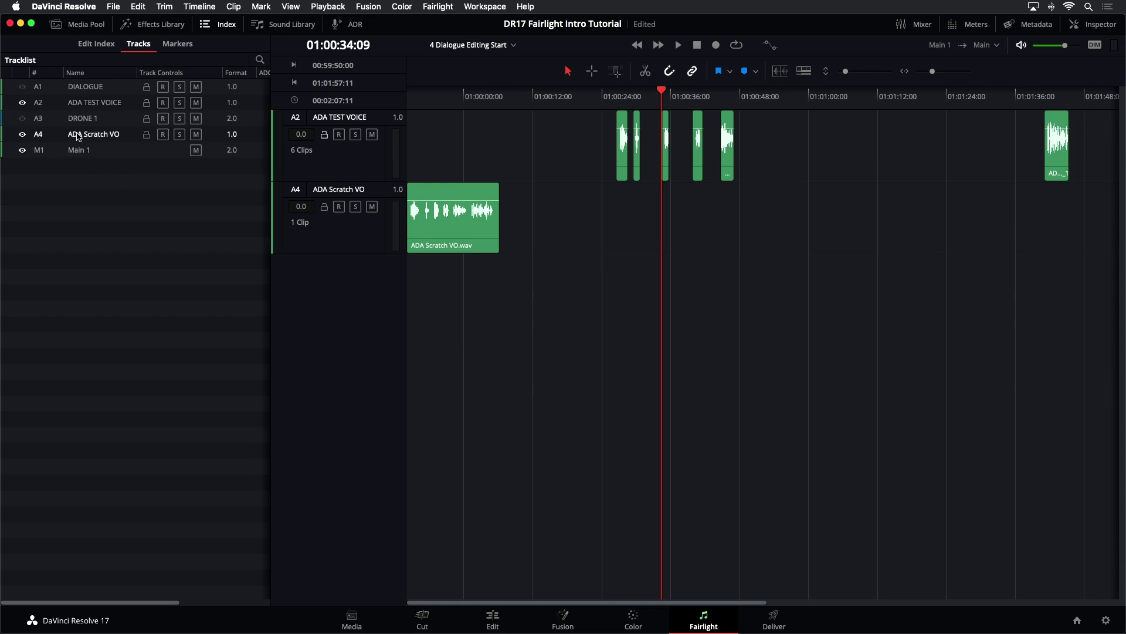
pyautogui.click(22, 118)
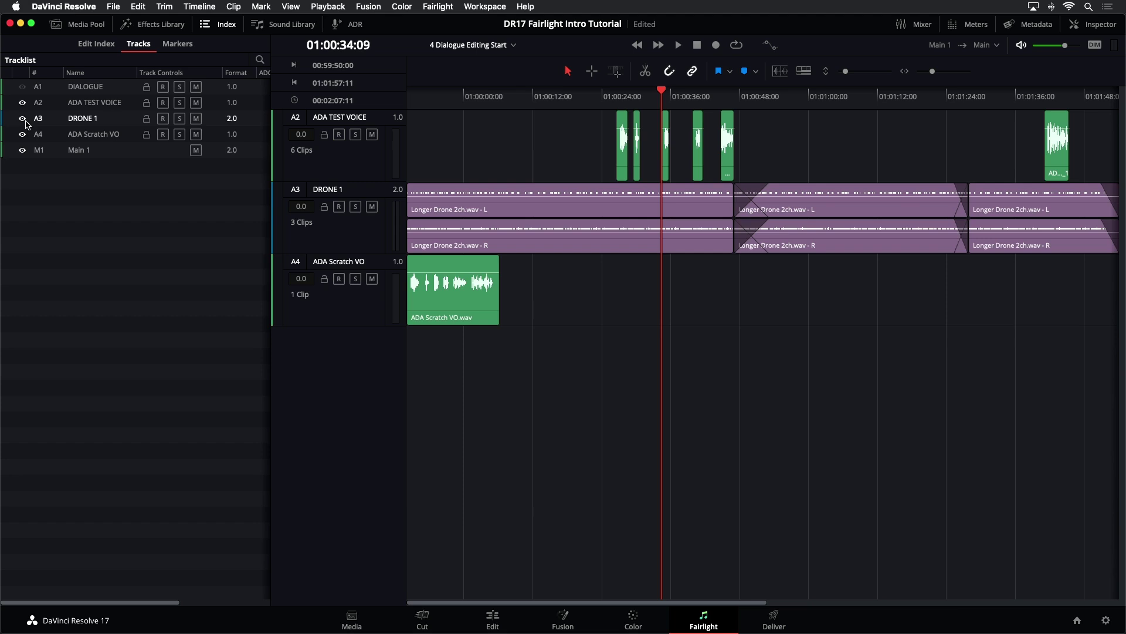
pyautogui.click(51, 140)
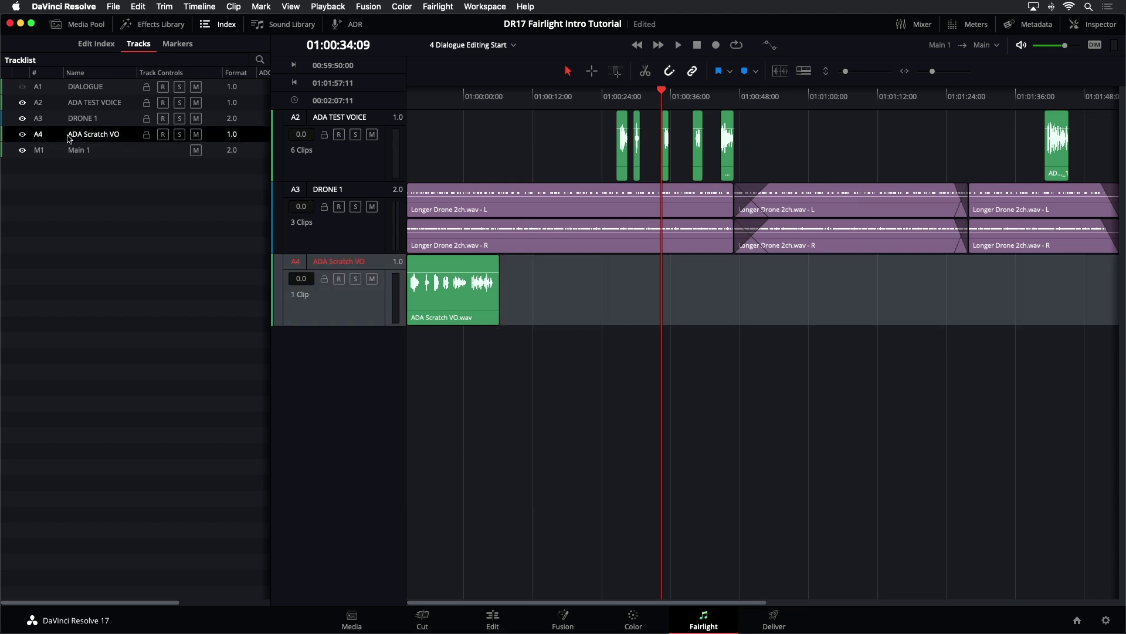
pyautogui.moveTo(55, 139); pyautogui.dragTo(53, 112)
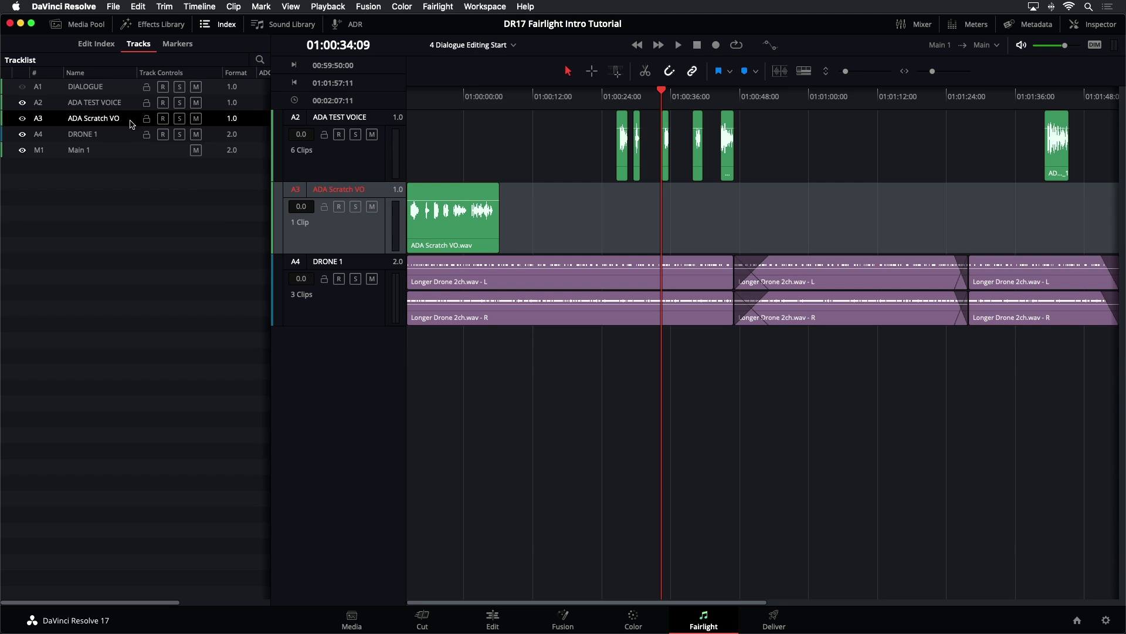
pyautogui.click(23, 134)
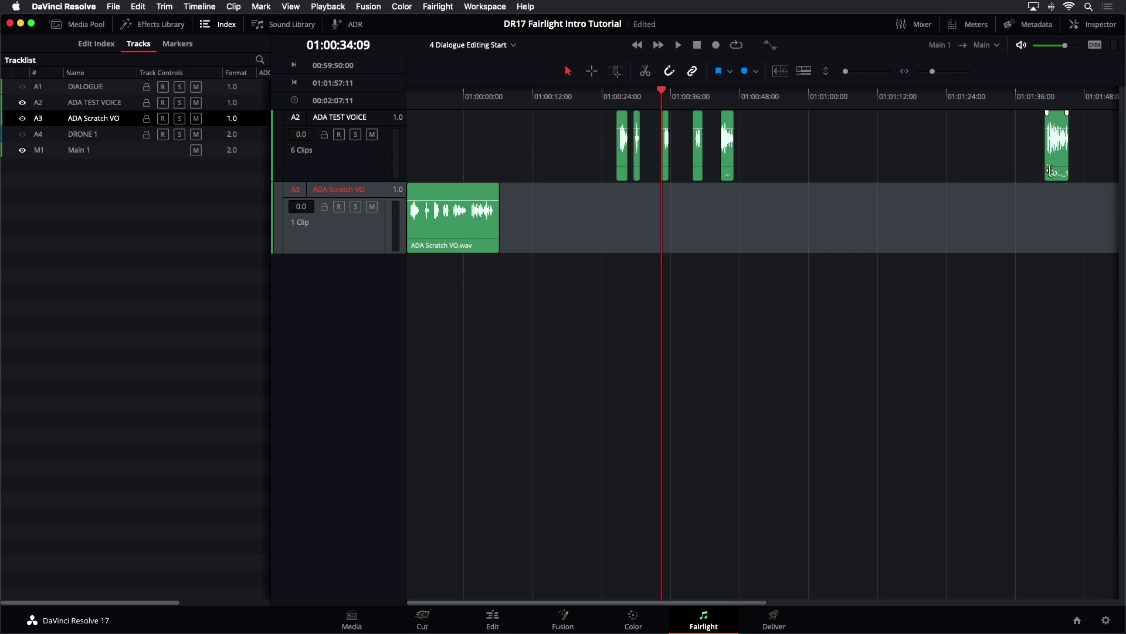
# Step: Add timeline markers at the starts of the first two ADA TEST VOICE clips, at 01:00:26:11 and 01:00:29:09
pyautogui.press('/')
pyautogui.press('/')
pyautogui.press('/')
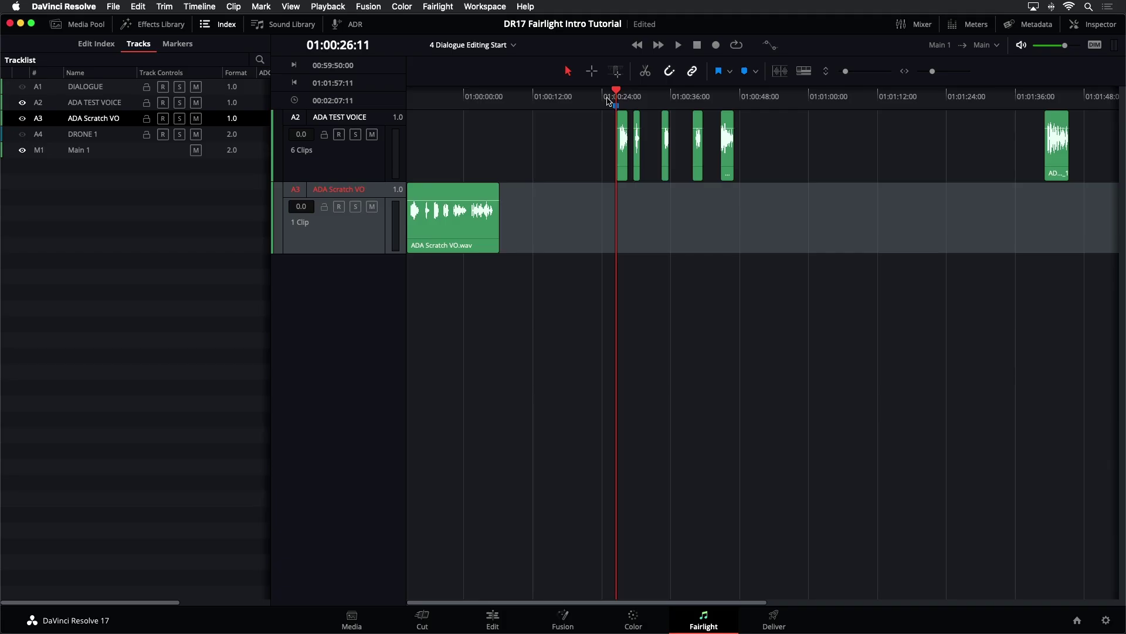
pyautogui.press('super+equal')
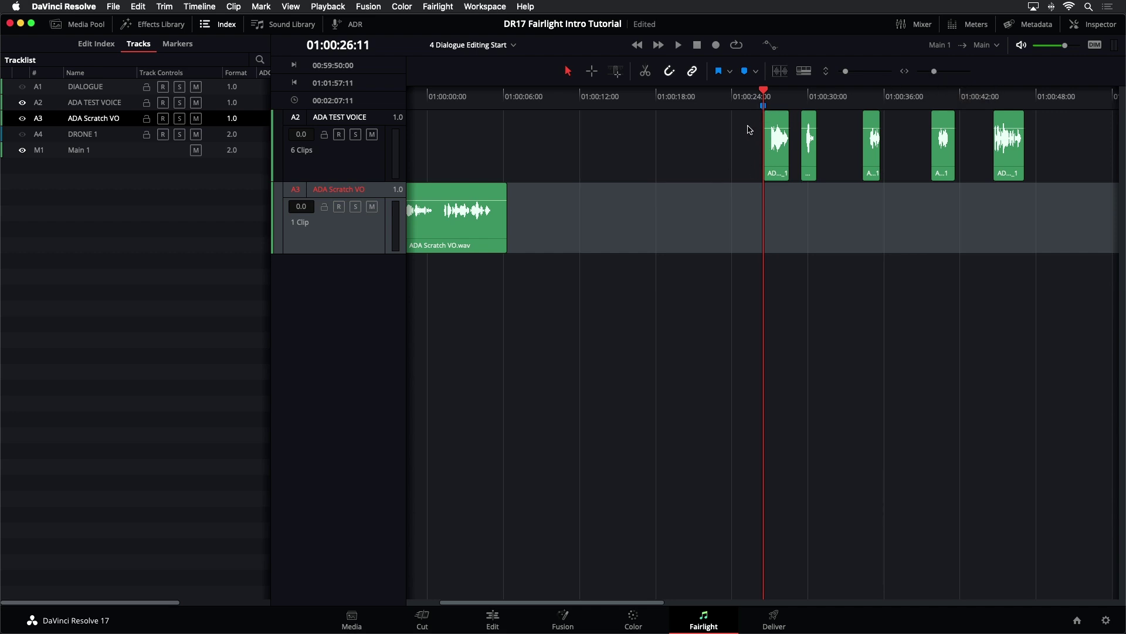
pyautogui.press('space')
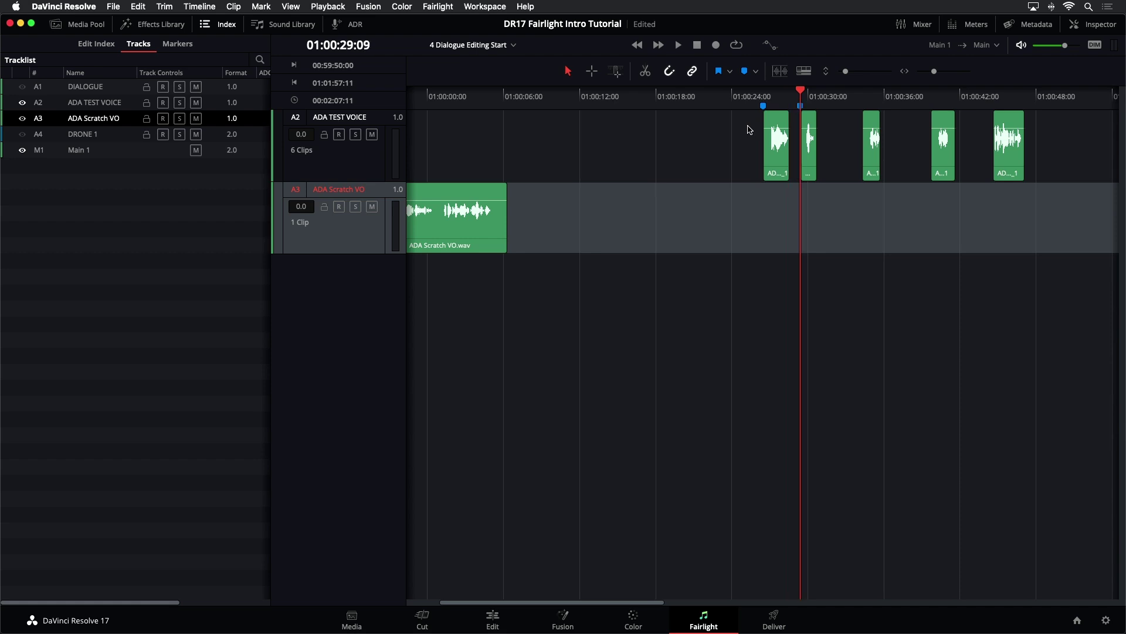
# Step: Add markers at the starts of the remaining ADA TEST VOICE clips, from 01:00:34:06 through to the last one at 01:01:40:23
pyautogui.press('Down')
pyautogui.press('Down')
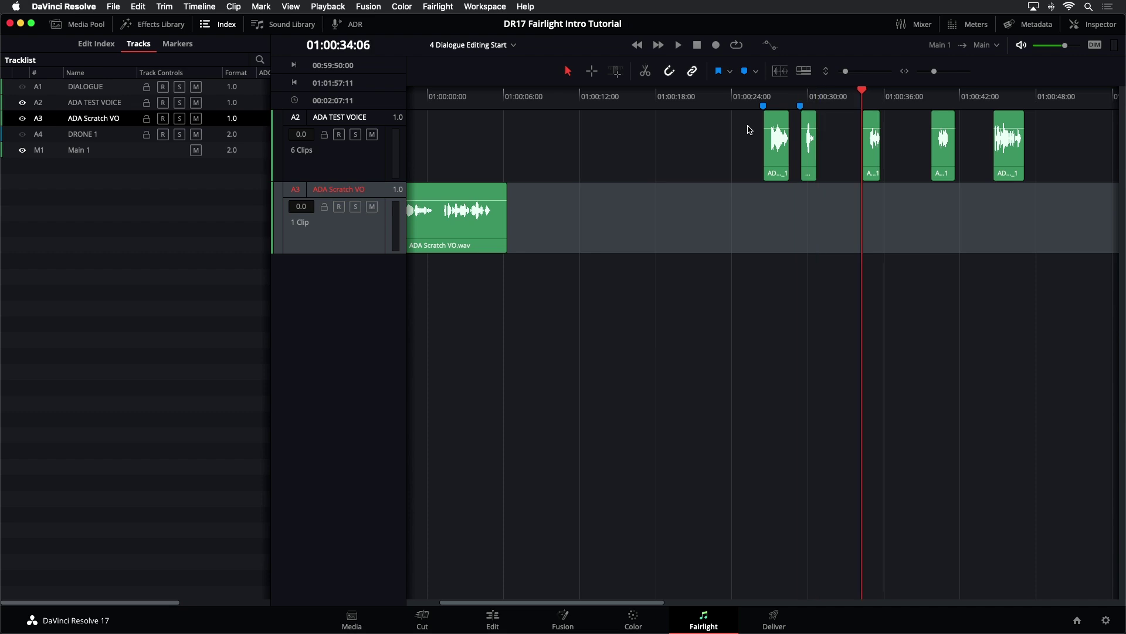
pyautogui.press('Down')
pyautogui.press('Down')
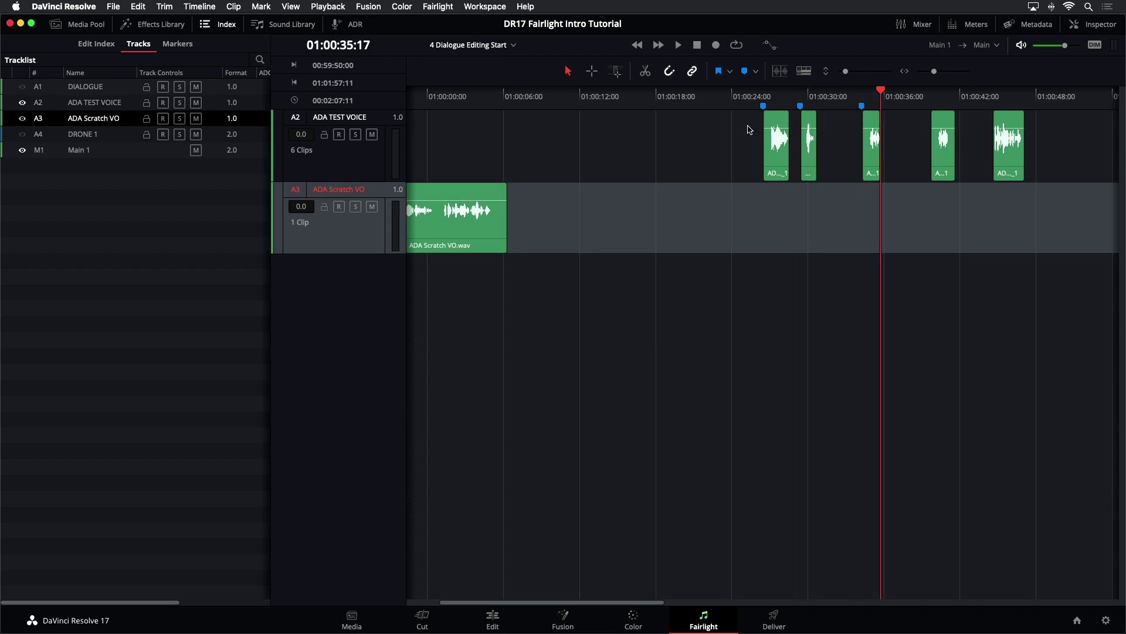
pyautogui.press('Down')
pyautogui.press('Down')
pyautogui.press('m')
pyautogui.press('Down')
pyautogui.press('Down')
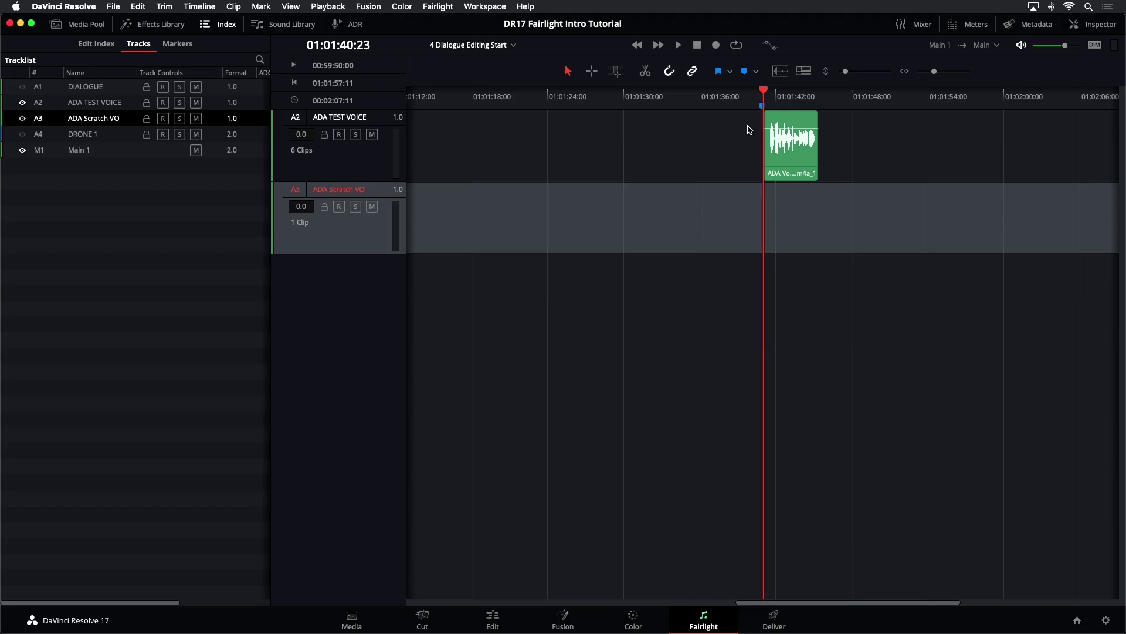
# Step: Review the settings of the marker at 01:01:40:23, close them and fit the whole timeline in view
pyautogui.doubleClick(763, 106)
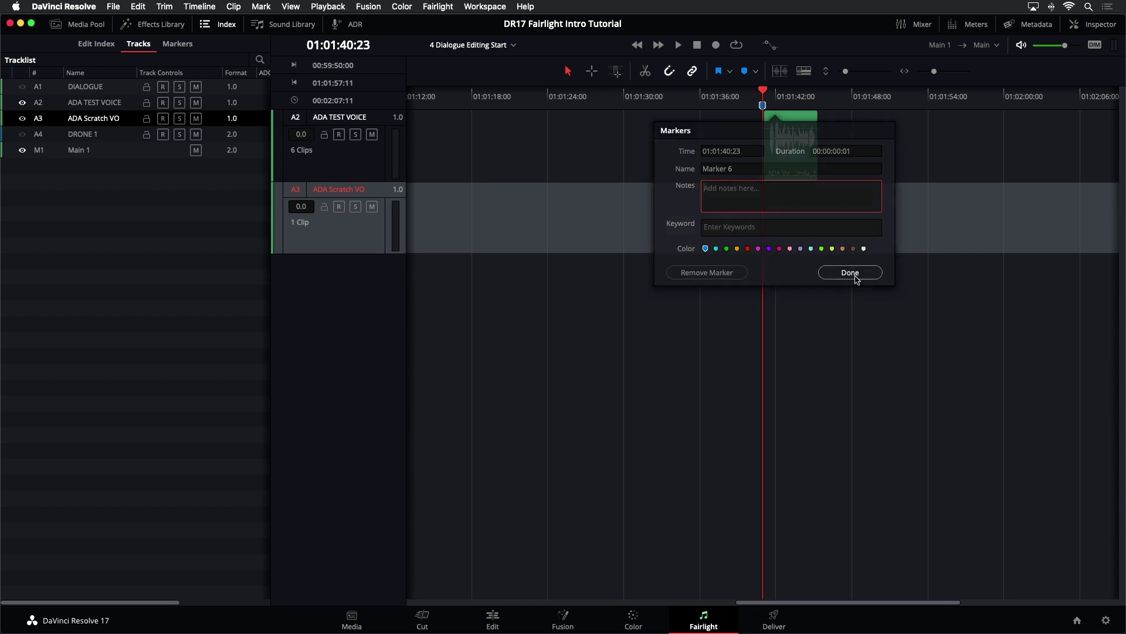
pyautogui.click(853, 276)
pyautogui.hotkey('shift', 'z')
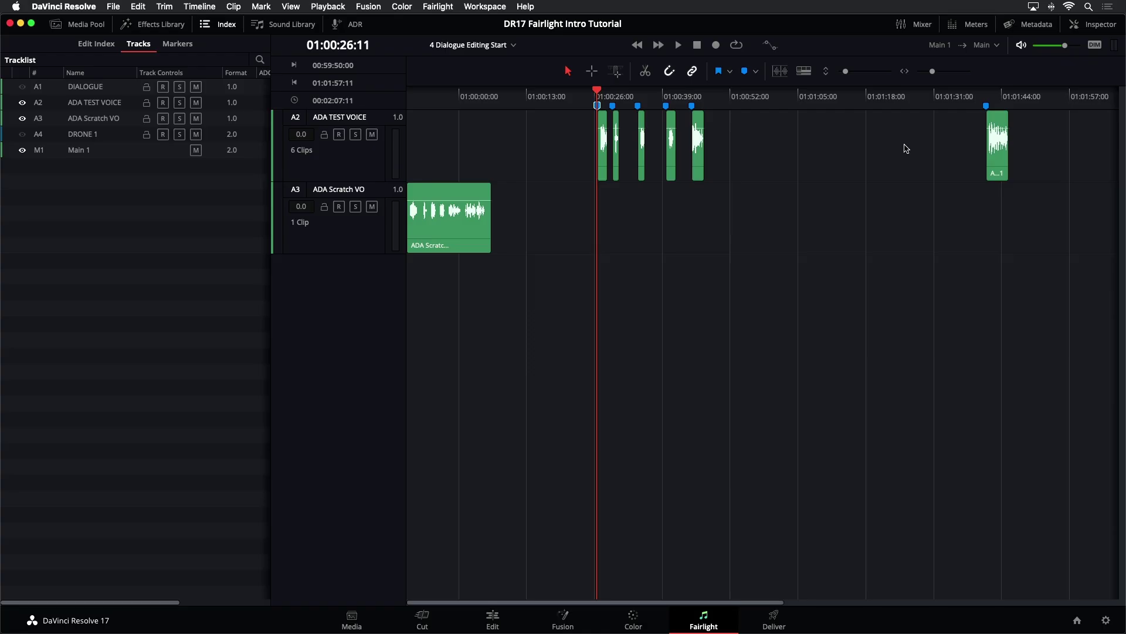
# Step: Jump the playhead forward and back through the timeline markers above the ADA TEST VOICE clips
pyautogui.hotkey('shift', 'Down')
pyautogui.hotkey('shift', 'Down')
pyautogui.hotkey('shift', 'Down')
pyautogui.hotkey('shift', 'Down')
pyautogui.hotkey('shift', 'Down')
pyautogui.hotkey('shift', 'Up')
pyautogui.hotkey('shift', 'Up')
pyautogui.hotkey('shift', 'Up')
pyautogui.hotkey('shift', 'Up')
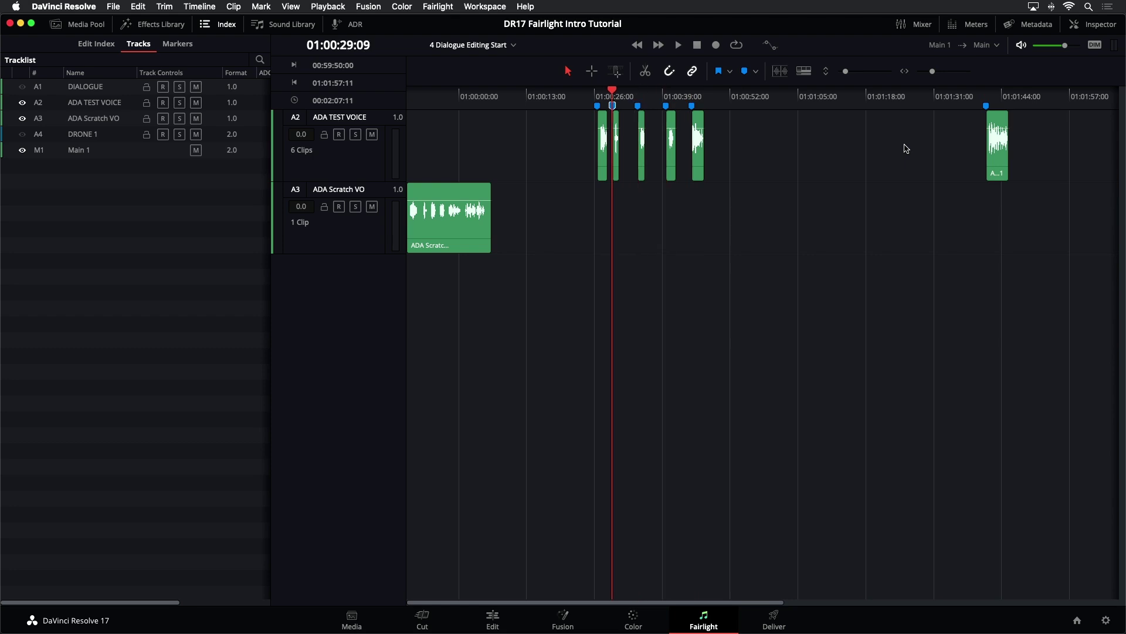
pyautogui.hotkey('shift', 'Down')
pyautogui.hotkey('shift', 'Down')
pyautogui.hotkey('shift', 'Down')
pyautogui.hotkey('shift', 'Down')
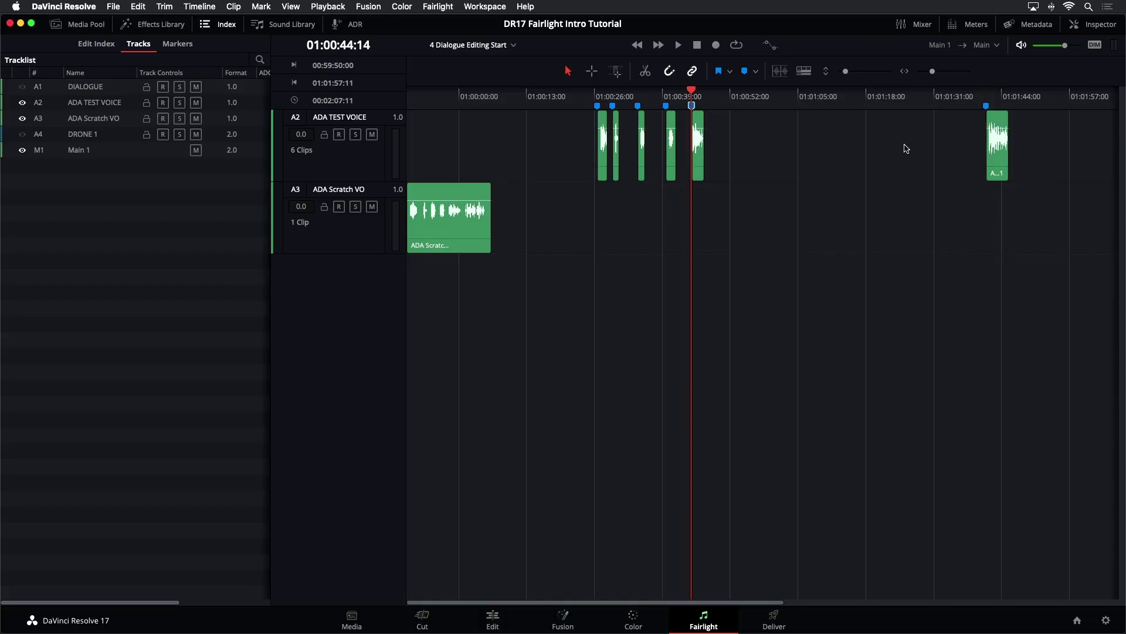
pyautogui.hotkey('shift', 'Up')
pyautogui.hotkey('shift', 'Up')
pyautogui.hotkey('shift', 'Down')
pyautogui.hotkey('shift', 'Up')
pyautogui.hotkey('shift', 'Up')
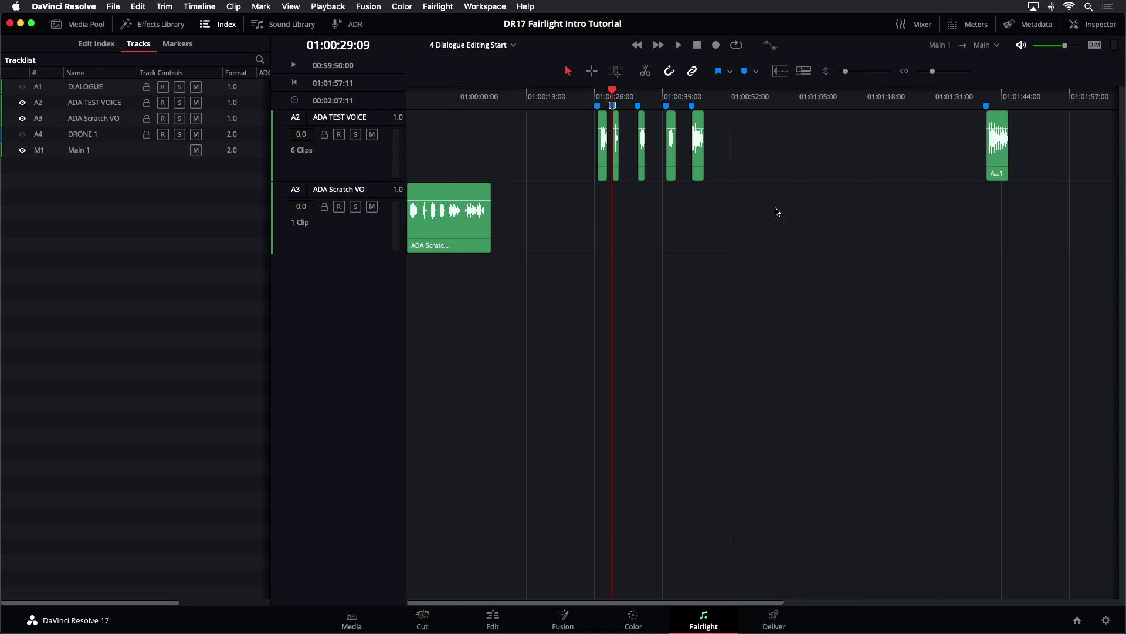
# Step: Return the playhead to the timeline start, select the ADA Scratch VO track and enlarge its waveform in height and width
pyautogui.click(431, 241)
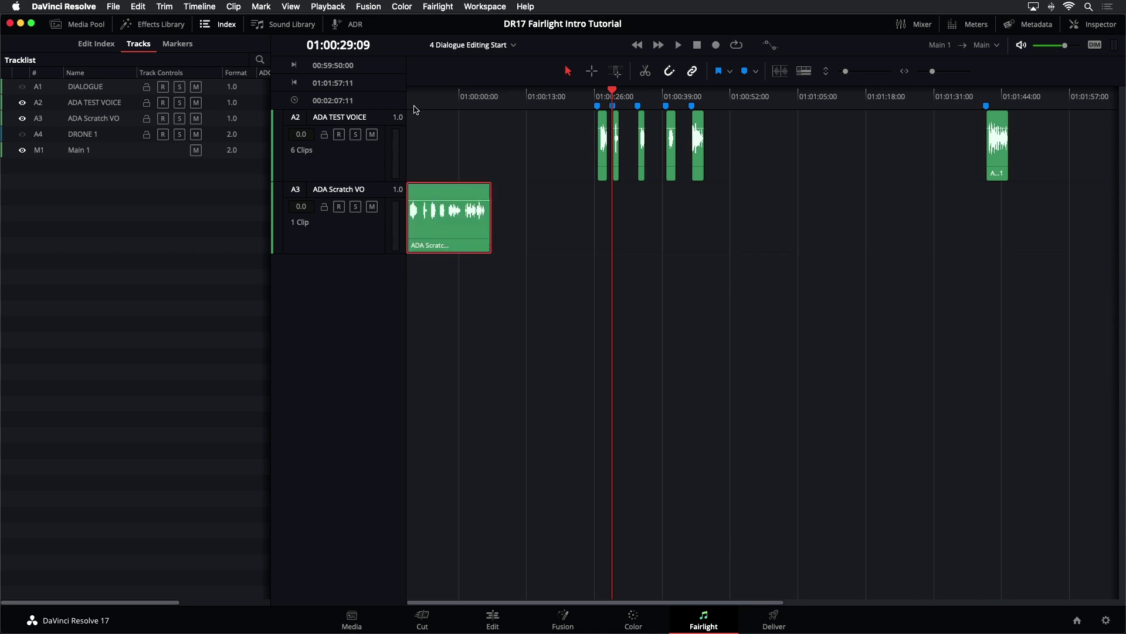
pyautogui.press('Home')
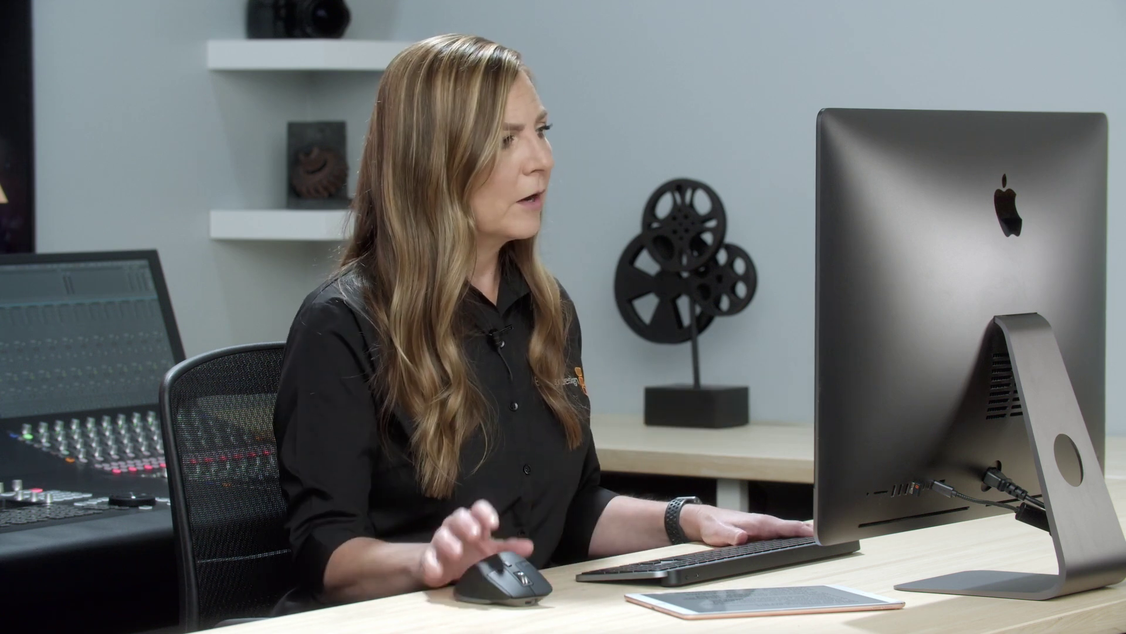
pyautogui.click(329, 248)
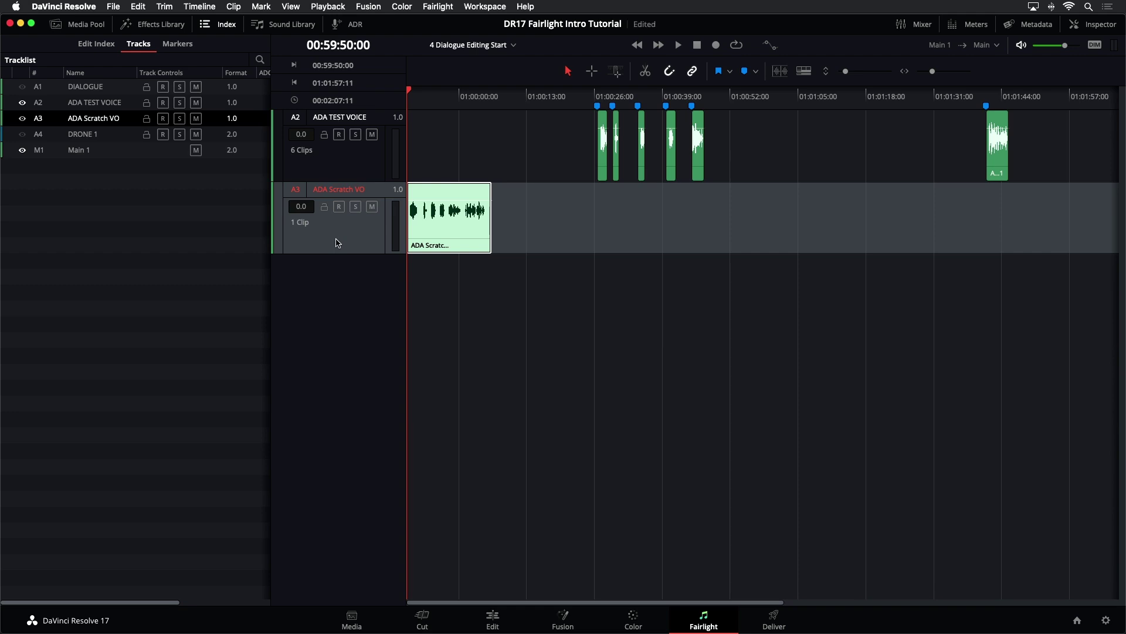
pyautogui.scroll(2, 338, 243)
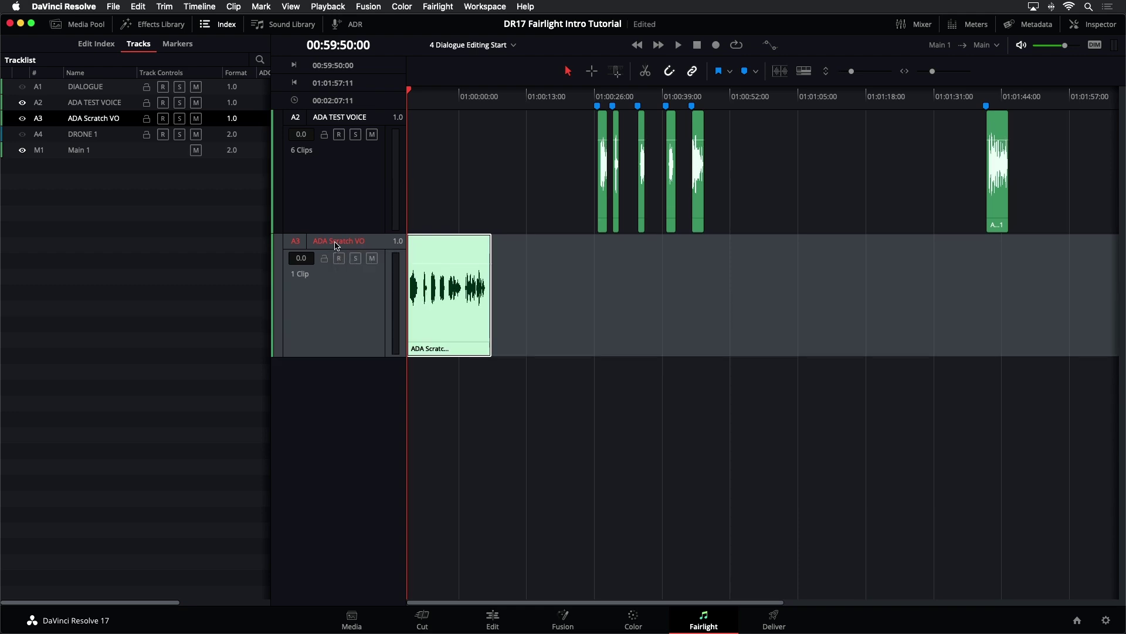
pyautogui.scroll(5, 338, 250)
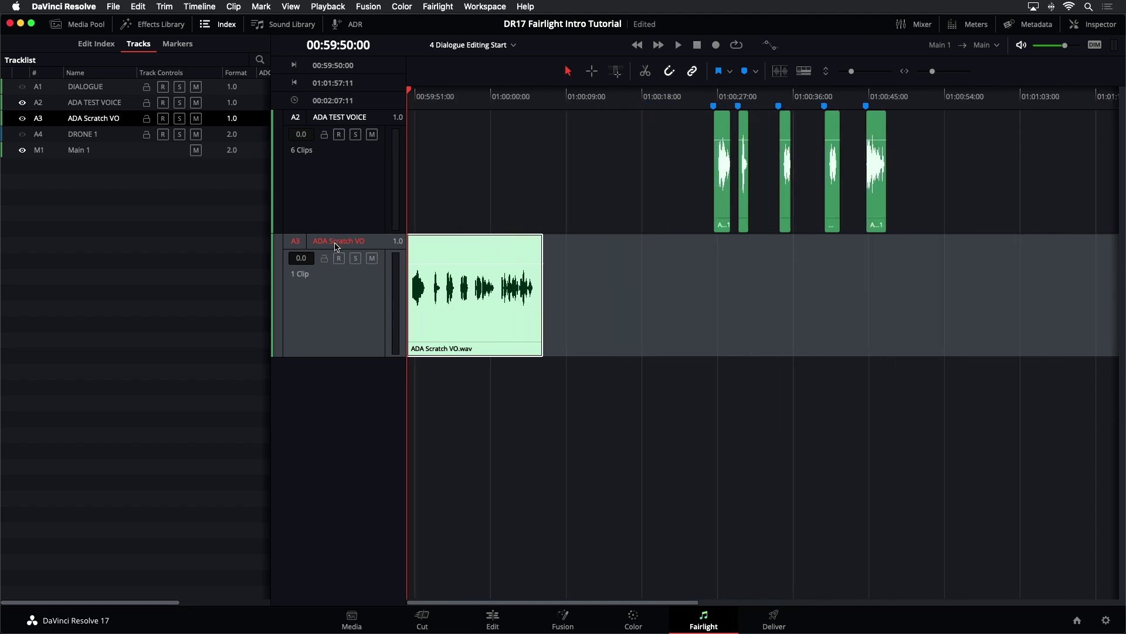
pyautogui.scroll(1, 337, 256)
pyautogui.scroll(-3, 334, 261)
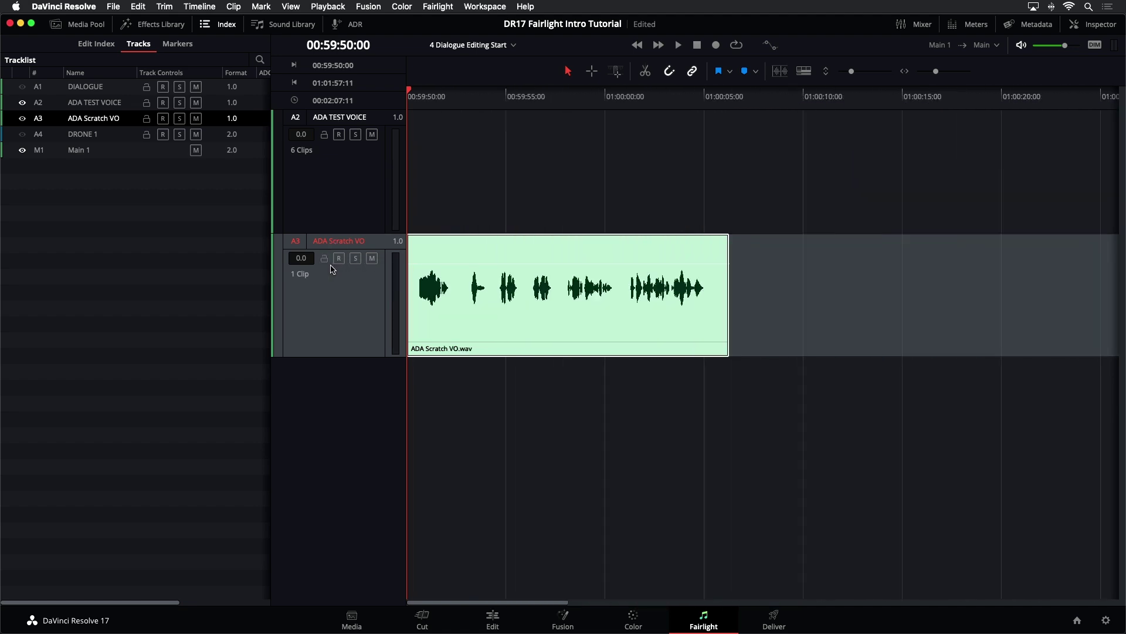
pyautogui.scroll(1, 330, 267)
pyautogui.scroll(3, 329, 271)
pyautogui.scroll(-2, 326, 272)
pyautogui.scroll(1, 324, 275)
pyautogui.scroll(3, 323, 275)
pyautogui.scroll(-3, 323, 275)
pyautogui.scroll(3, 323, 275)
pyautogui.scroll(-3, 322, 276)
pyautogui.scroll(3, 322, 276)
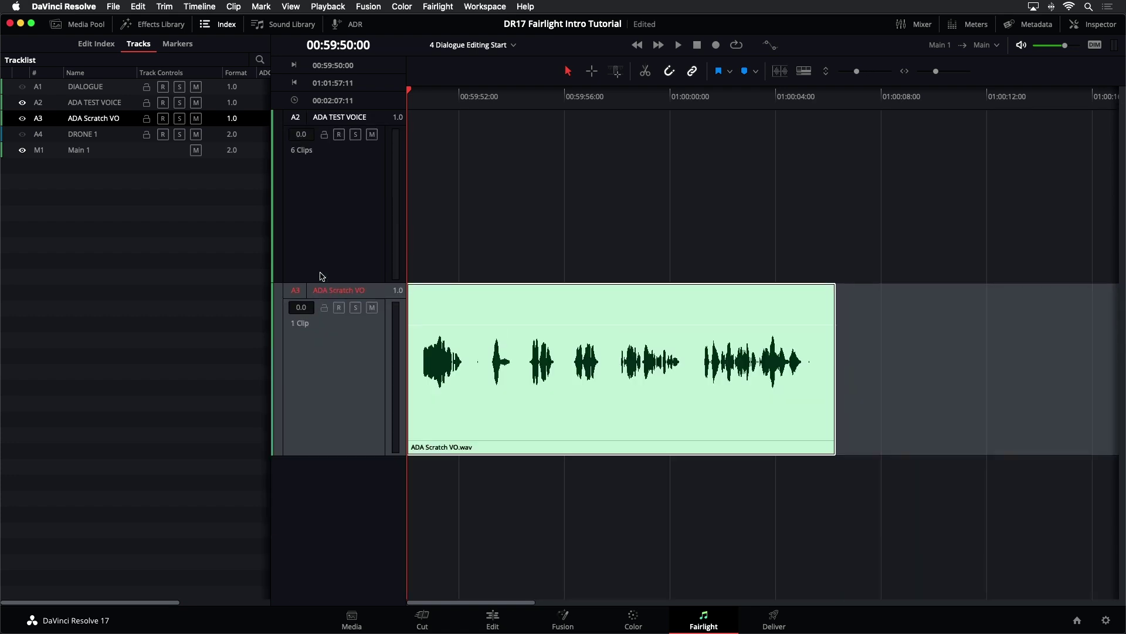
pyautogui.scroll(4, 322, 276)
pyautogui.scroll(-1, 322, 275)
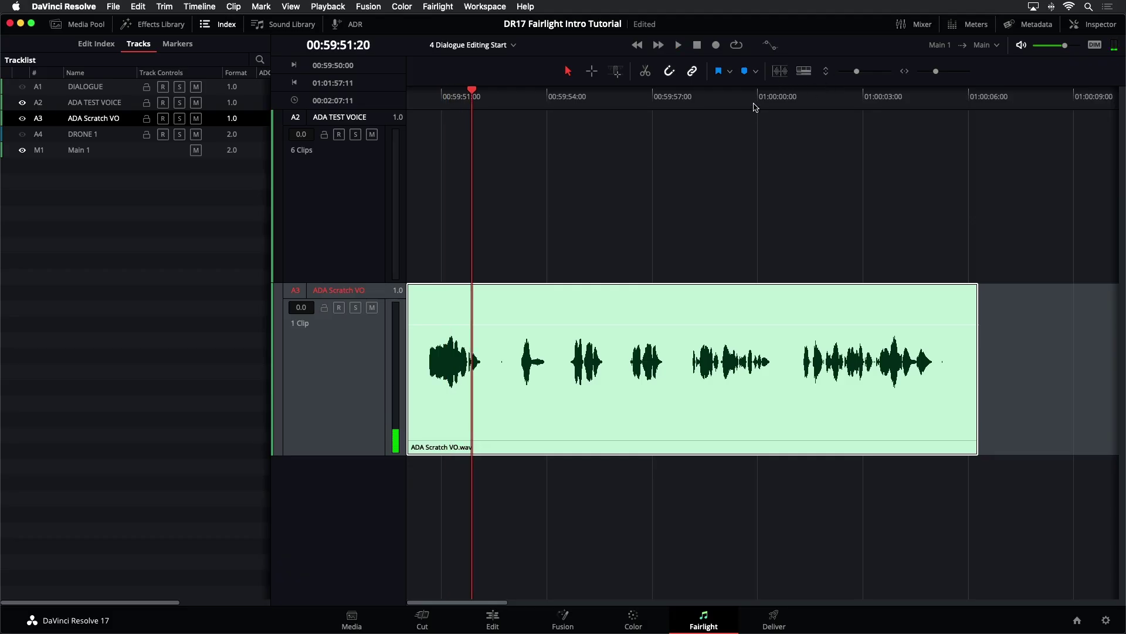
# Step: Try splitting the selected ADA Scratch VO clip at 00:59:50:10, just before the first phrase, and undo the split
pyautogui.click(423, 101)
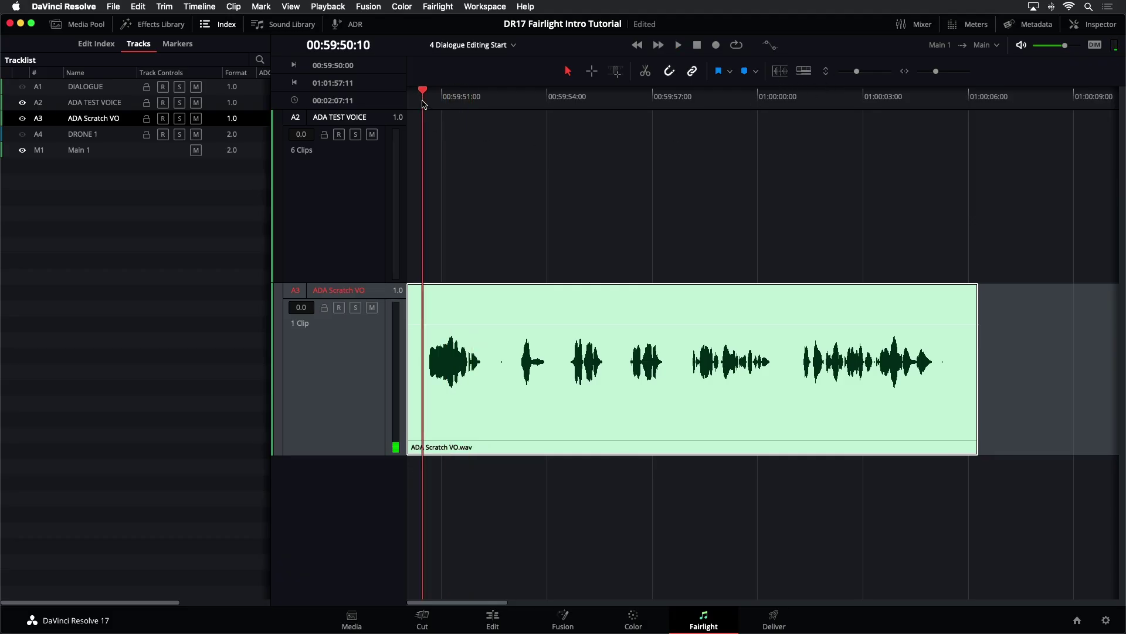
pyautogui.click(647, 77)
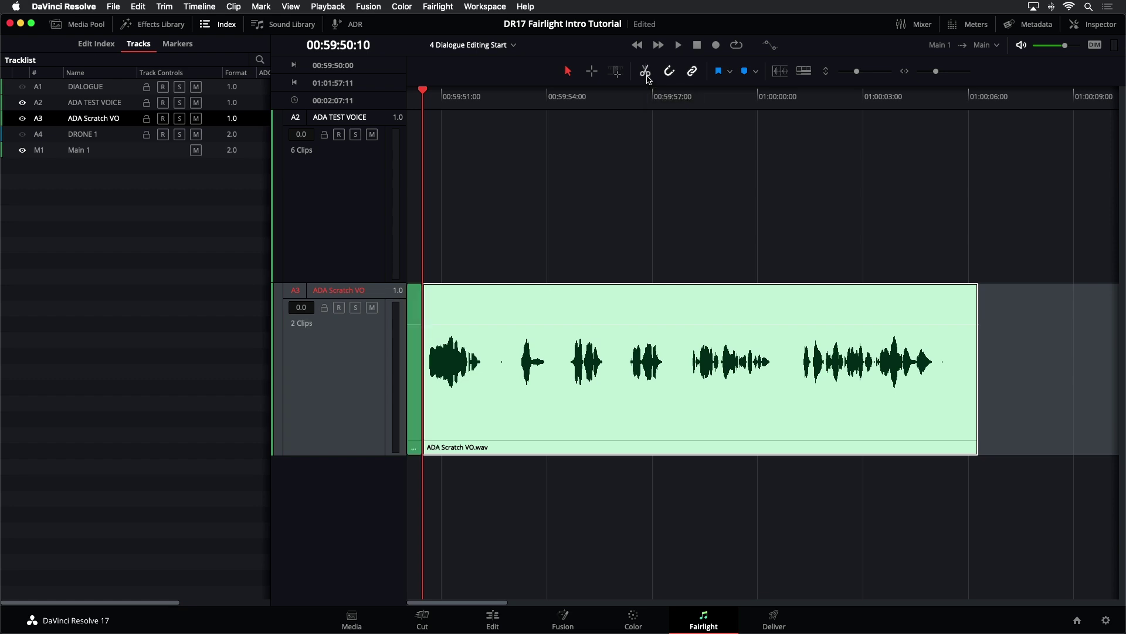
pyautogui.press('super+s')
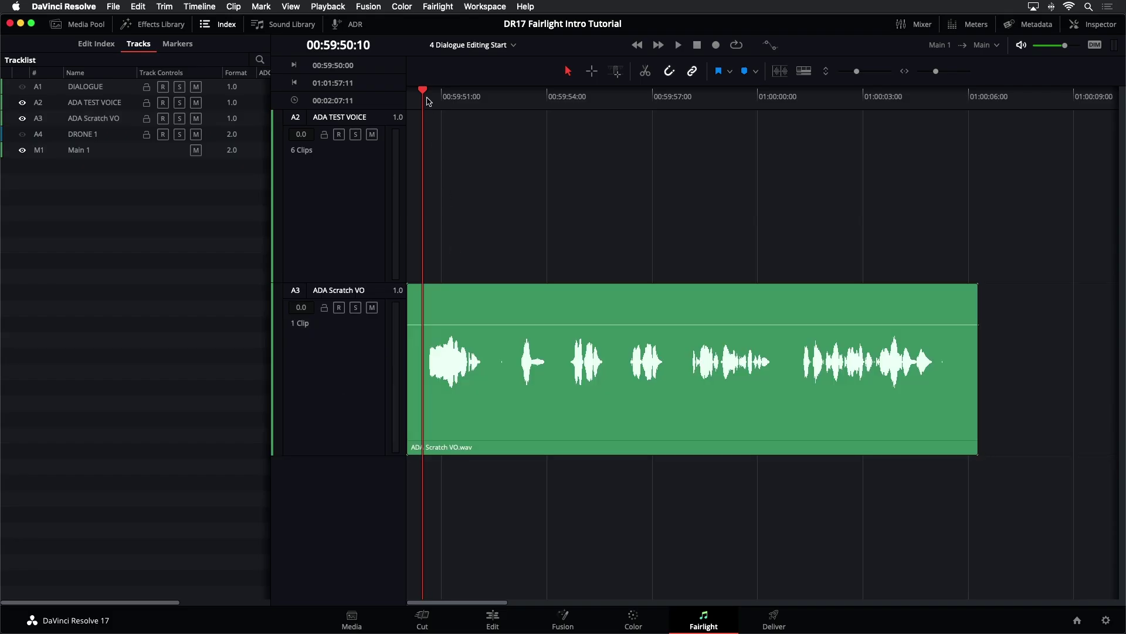
# Step: Return the playhead to the timeline start and make the DRONE 1 track visible
pyautogui.moveTo(427, 101); pyautogui.dragTo(409, 102)
pyautogui.click(449, 346)
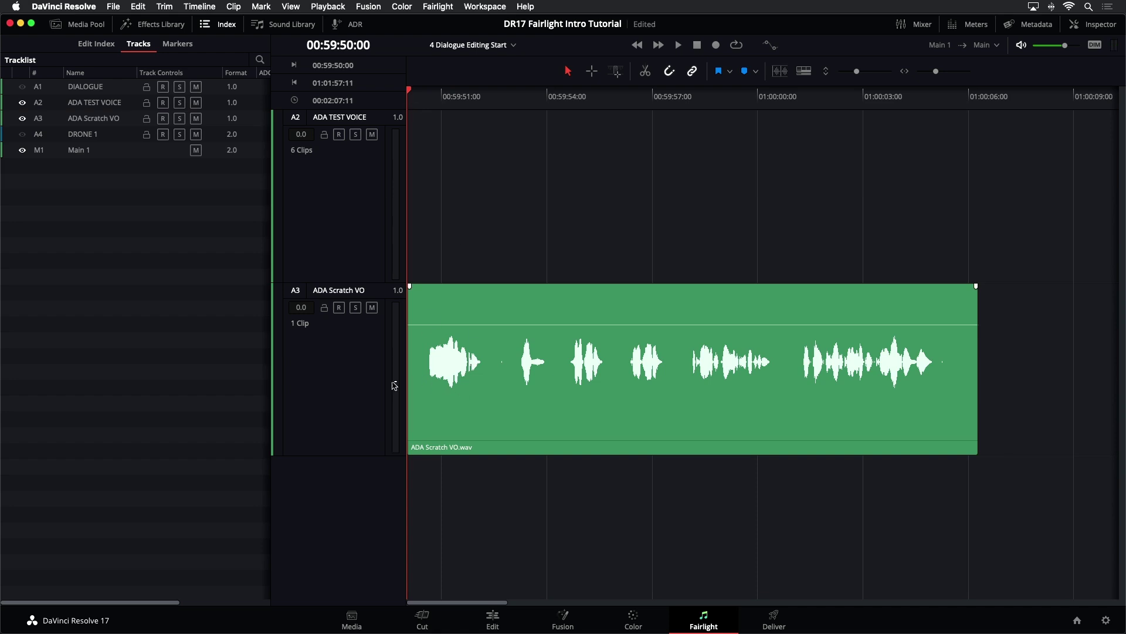
pyautogui.click(23, 134)
pyautogui.scroll(-1, 509, 197)
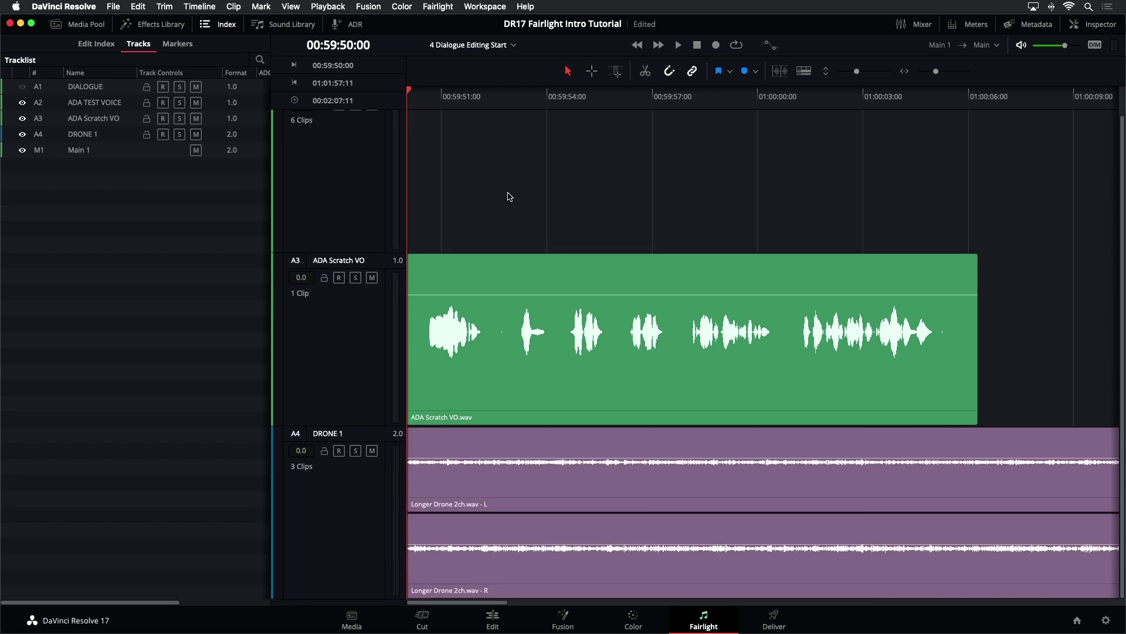
# Step: Split the clips on both ADA Scratch VO and DRONE 1 at 00:59:52:02 with no track selected, and undo the split
pyautogui.click(480, 101)
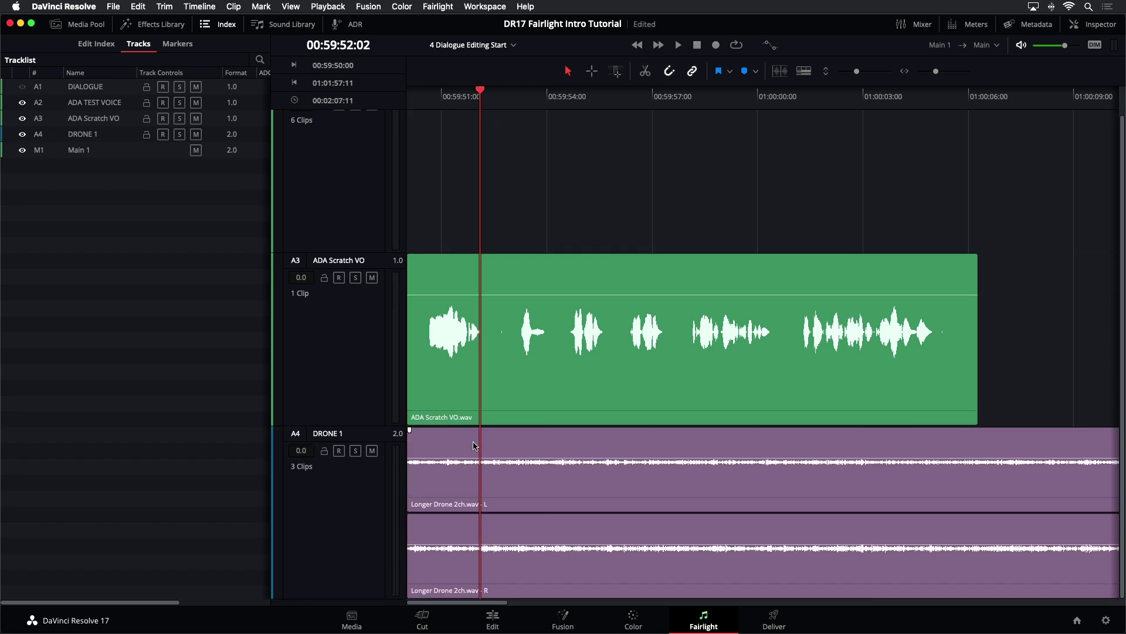
pyautogui.press('super+b')
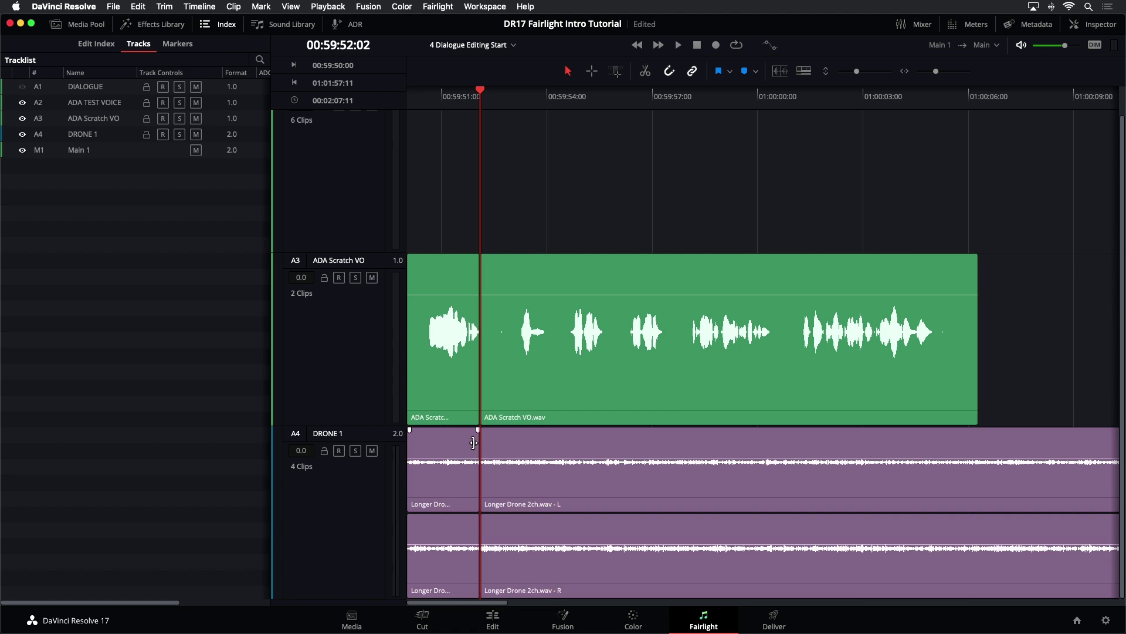
pyautogui.click(585, 101)
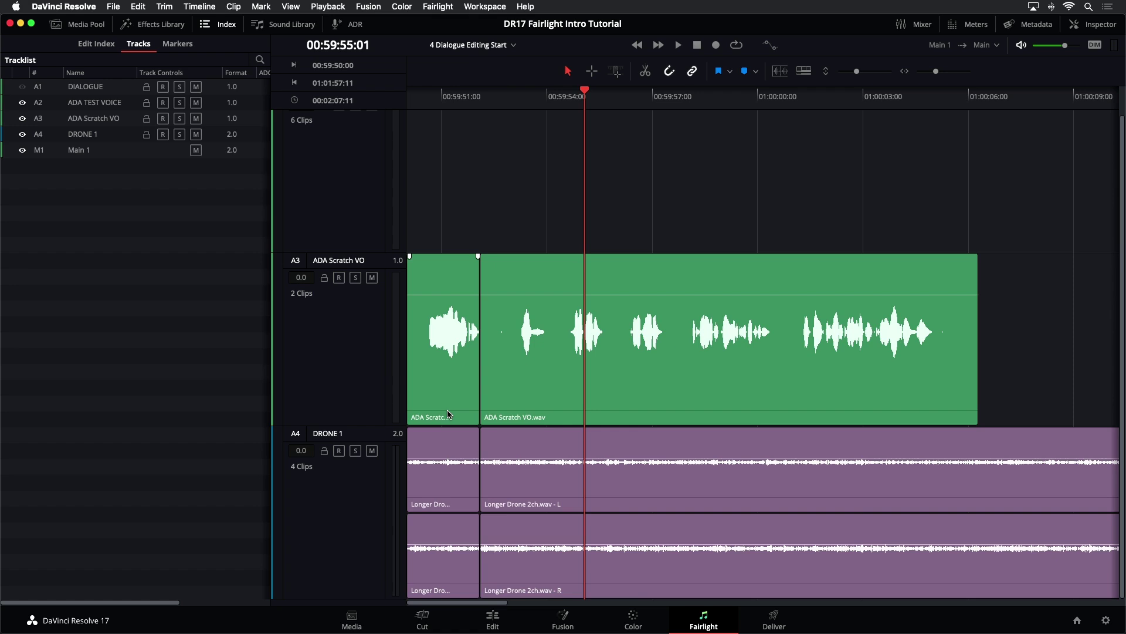
pyautogui.press('super+z')
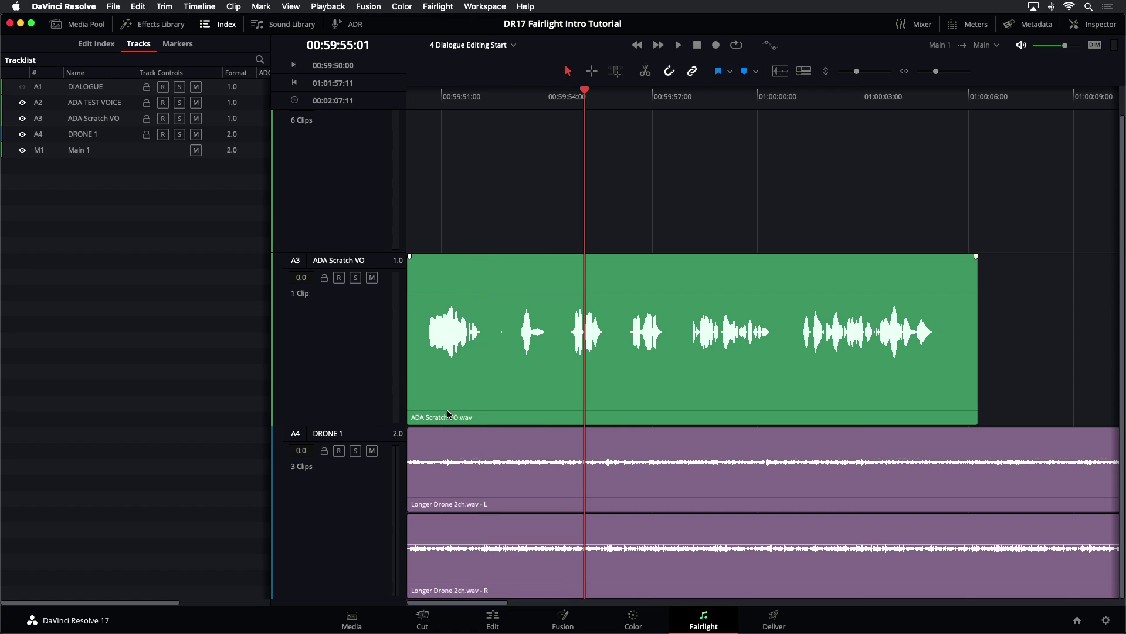
# Step: Select the ADA Scratch VO track, play it from the start and split its clip in the pauses between phrases into six clips
pyautogui.press('Home')
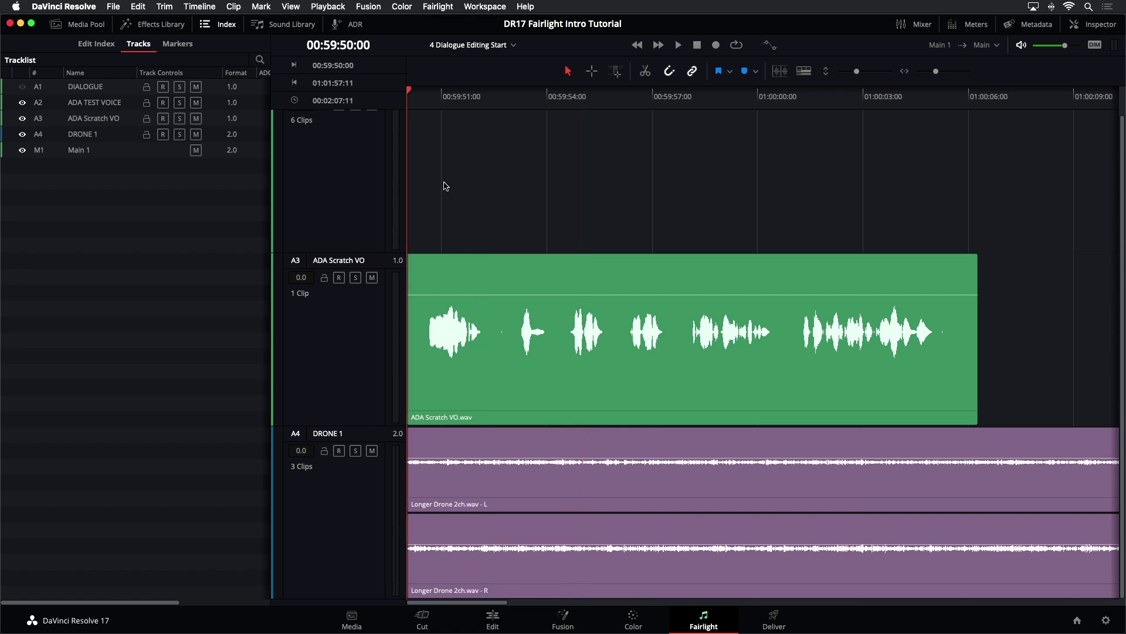
pyautogui.click(368, 373)
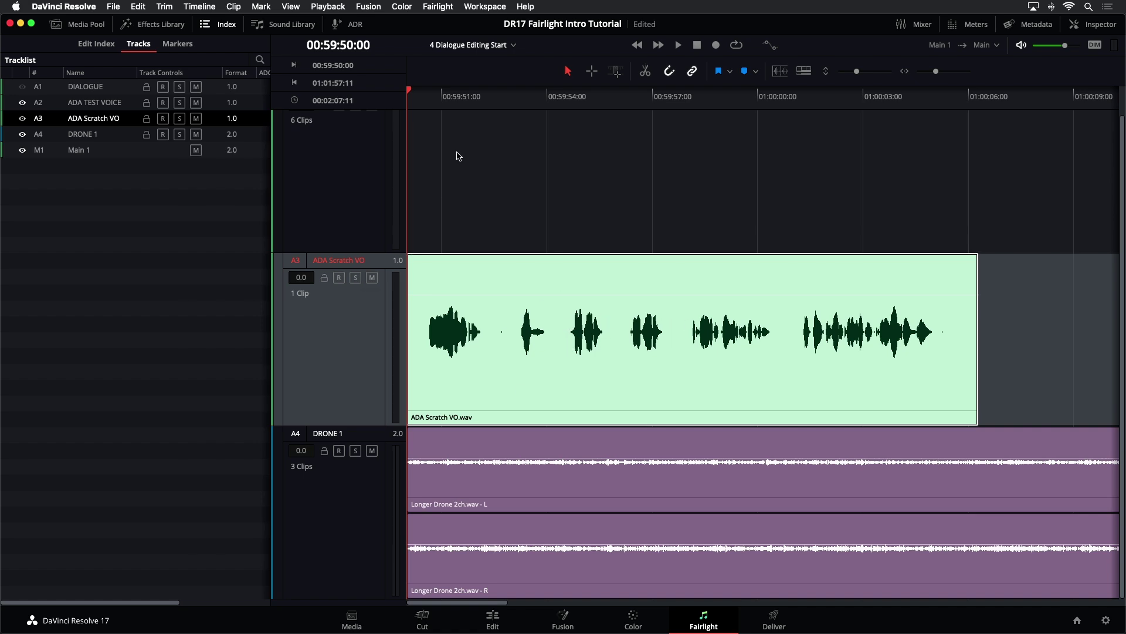
pyautogui.press('space')
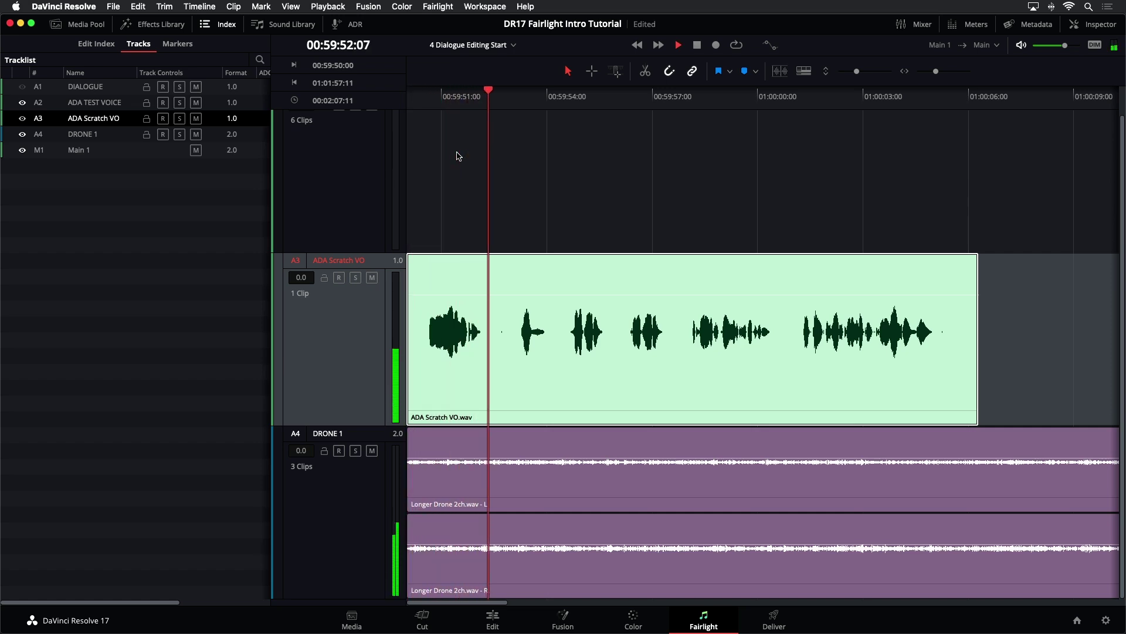
pyautogui.press('super+b')
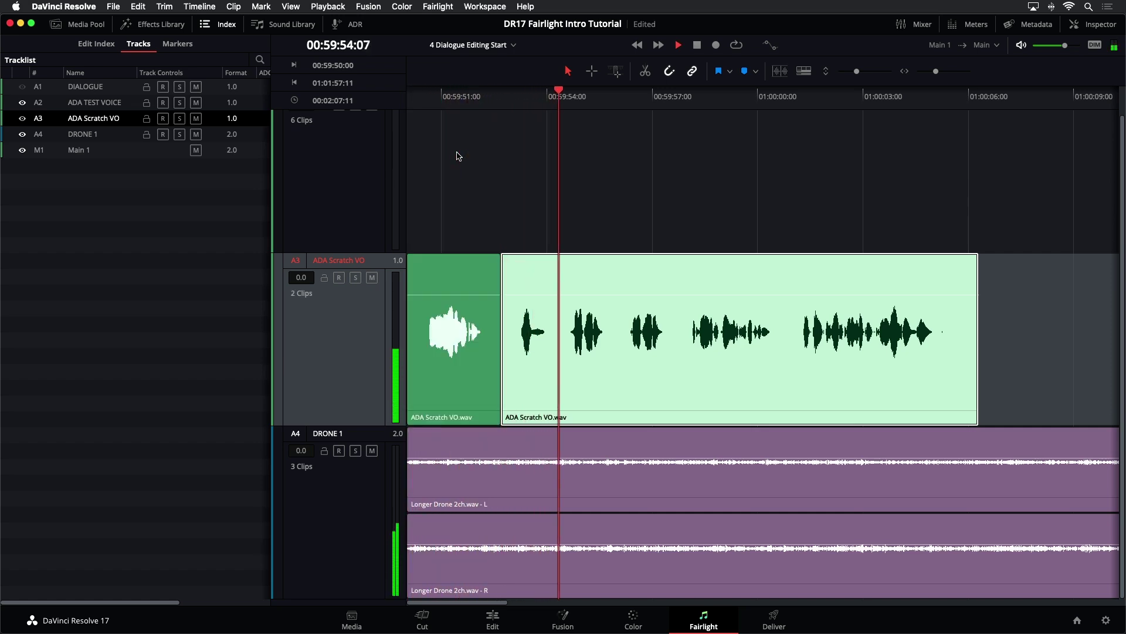
pyautogui.press('super+b')
pyautogui.press('super+b')
pyautogui.press('super+b')
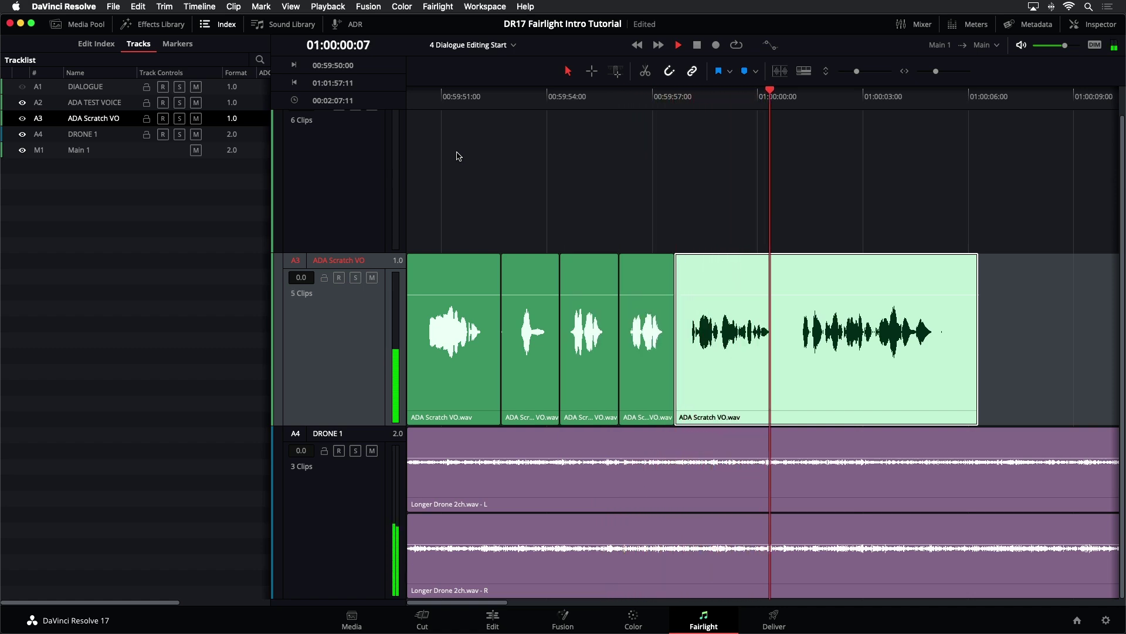
pyautogui.press('super+b')
pyautogui.press('space')
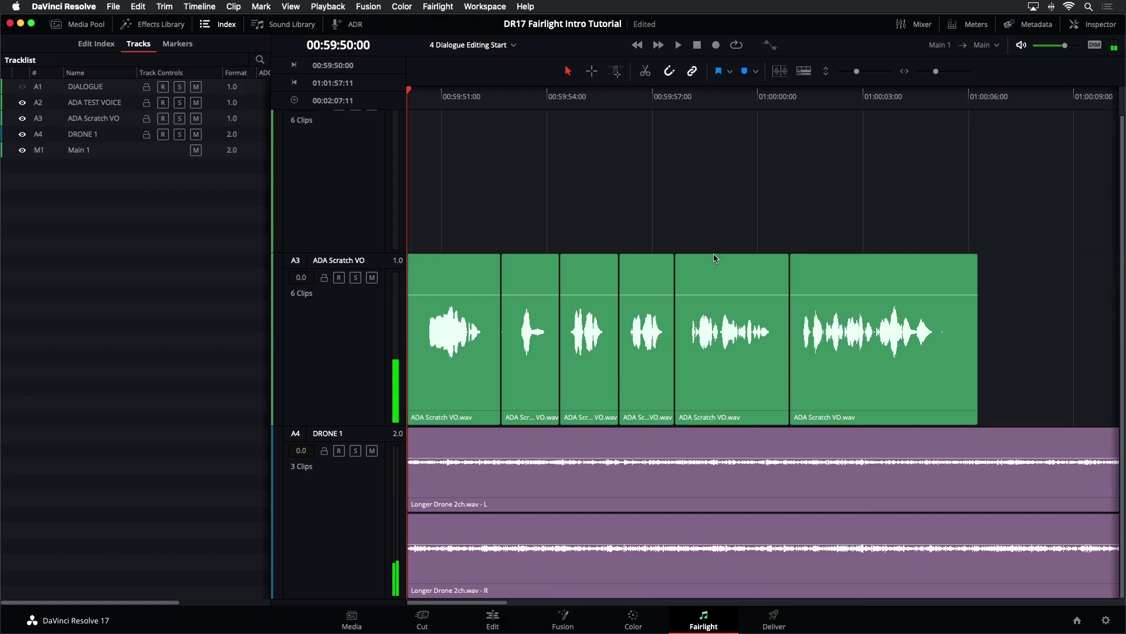
# Step: Zoom the timeline out to show the scratch clips alongside the test voice markers, and hide the DRONE 1 track
pyautogui.click(911, 352)
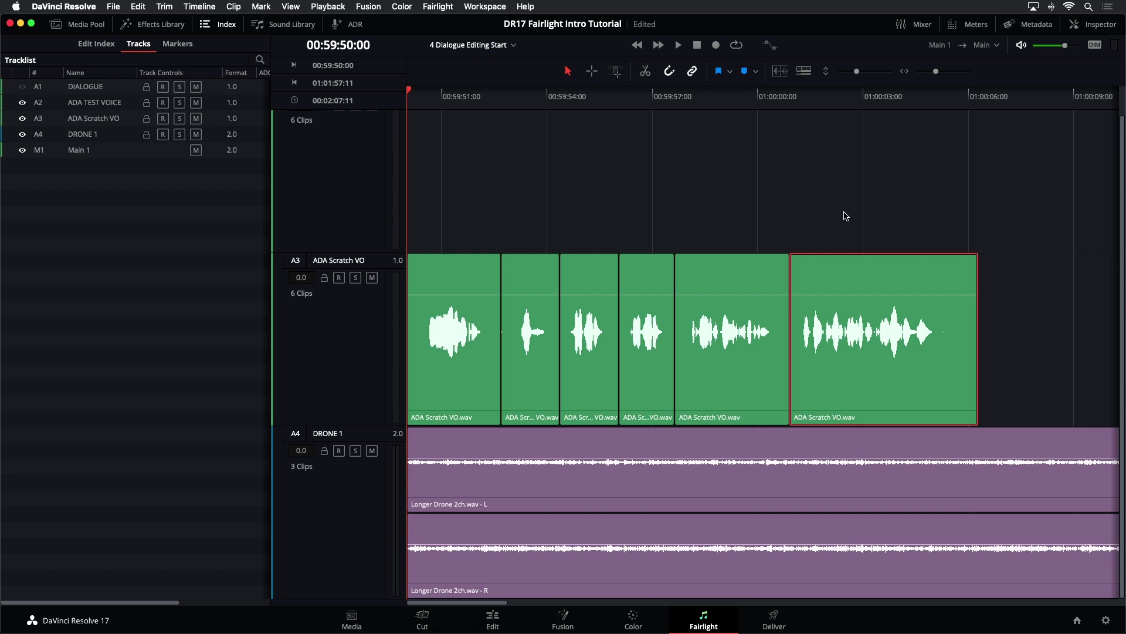
pyautogui.press('super+minus')
pyautogui.press('super+minus')
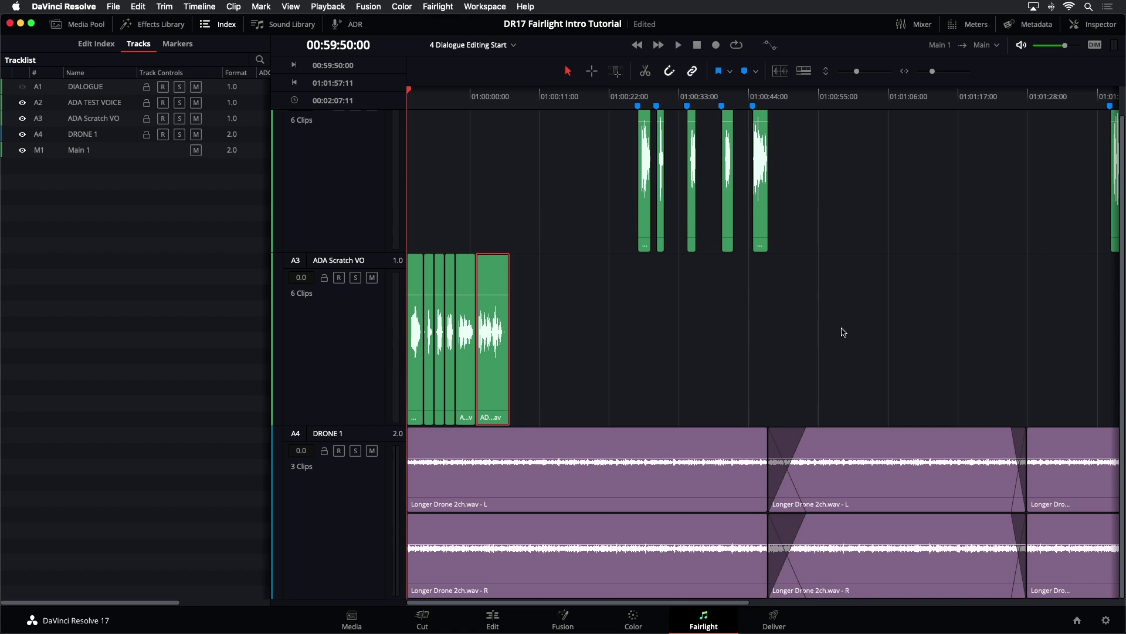
pyautogui.click(831, 352)
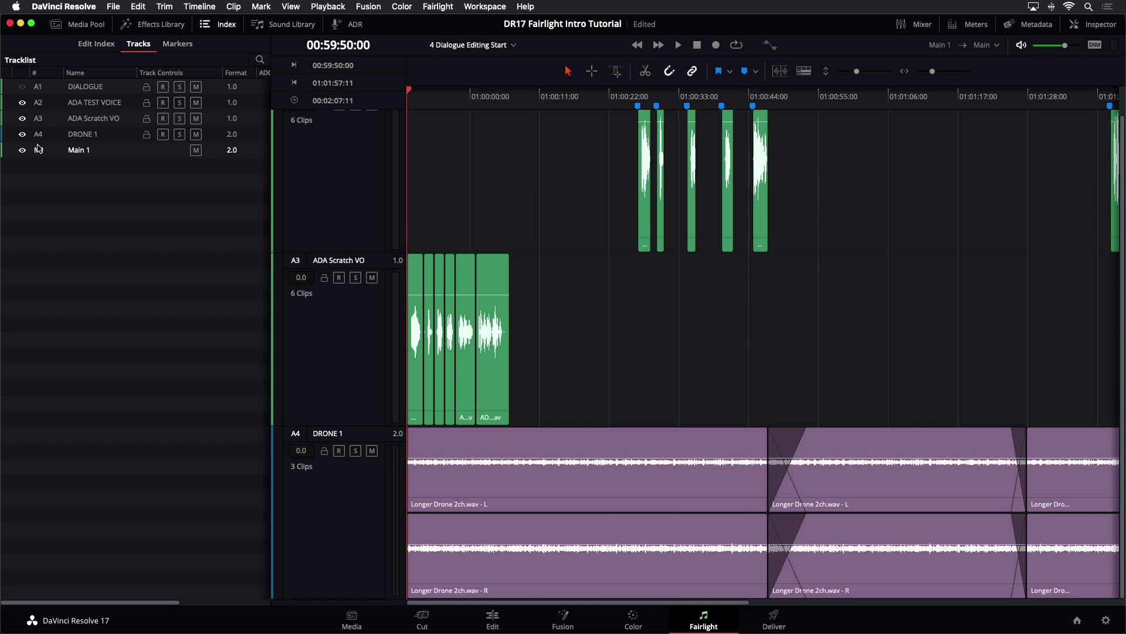
pyautogui.click(22, 133)
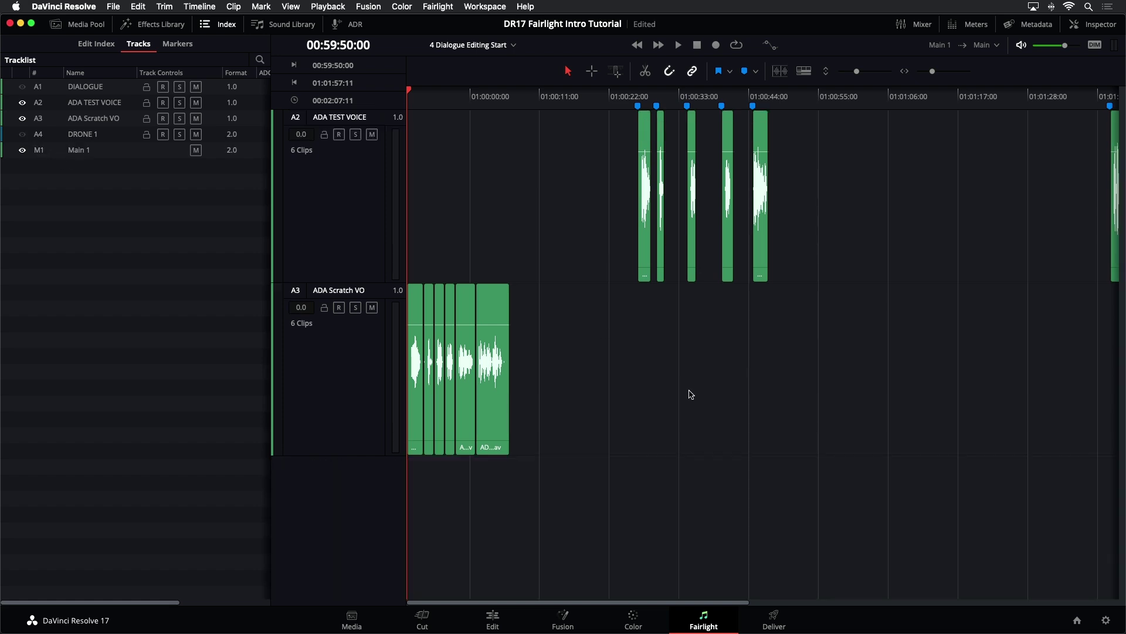
# Step: Move the last ADA Scratch VO clip to start at the 01:01:40:23 marker, and place the playhead on the previous marker at 01:00:44:14
pyautogui.click(491, 395)
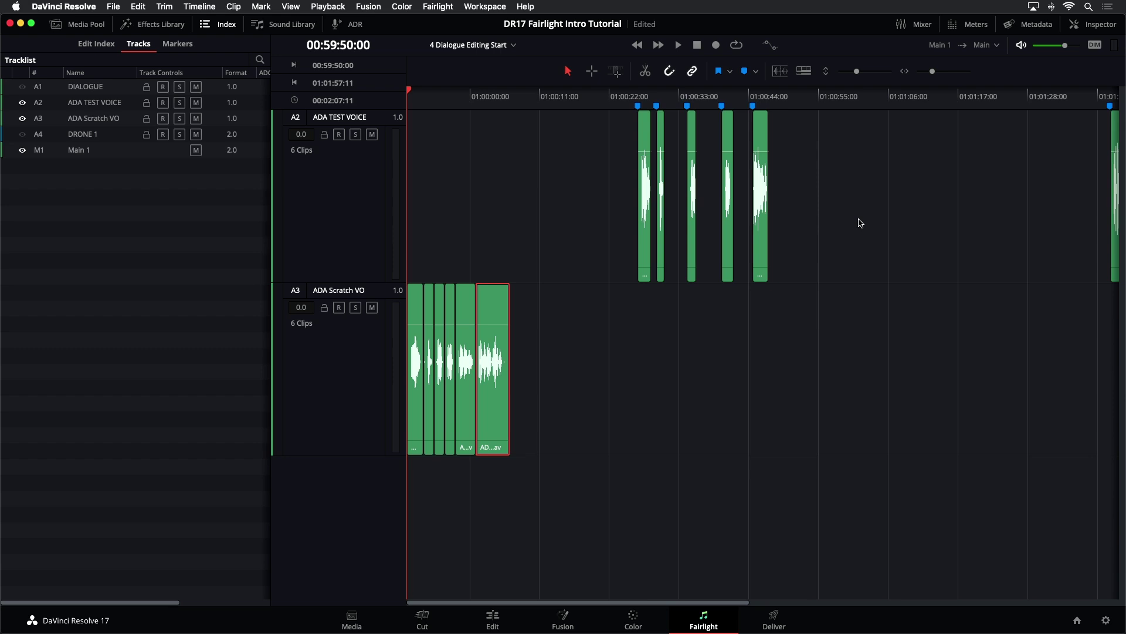
pyautogui.hotkey('ctrl', '-')
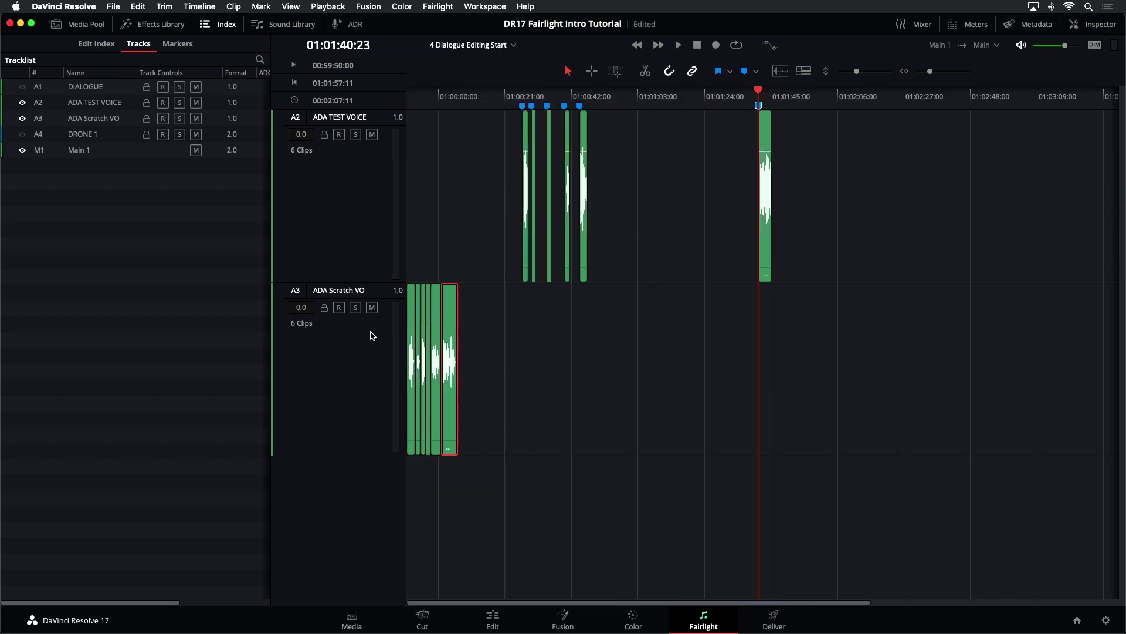
pyautogui.moveTo(448, 376); pyautogui.dragTo(767, 382)
pyautogui.hotkey('shift', 'Up')
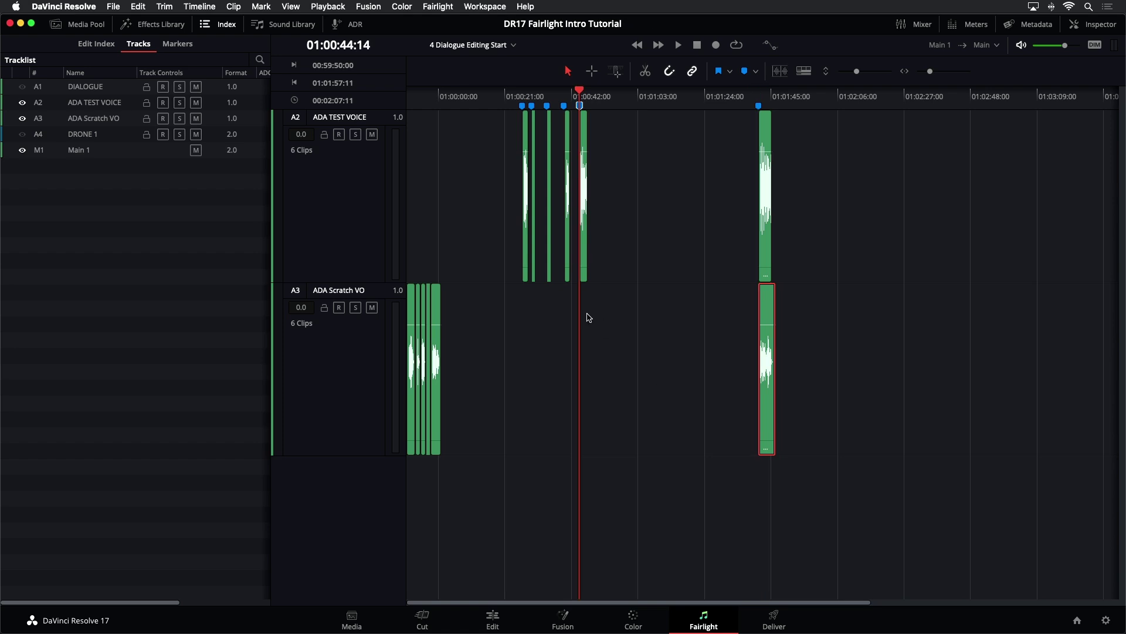
# Step: Show the DRONE 1 and DIALOGUE tracks again and reduce the track height so more of the tracks fit in view
pyautogui.click(23, 134)
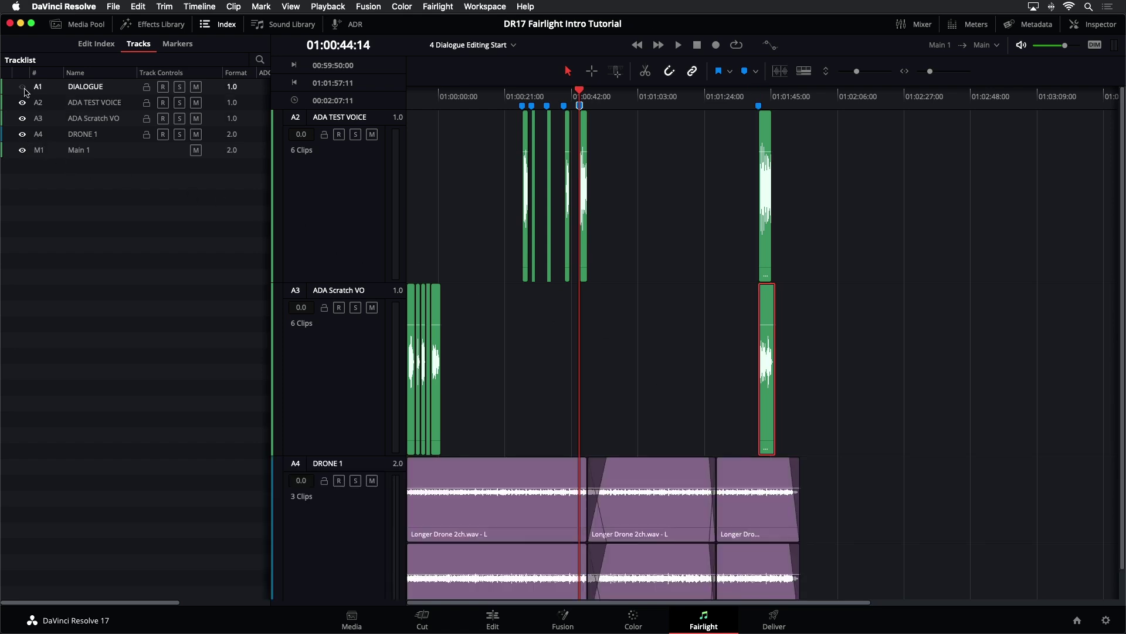
pyautogui.click(23, 86)
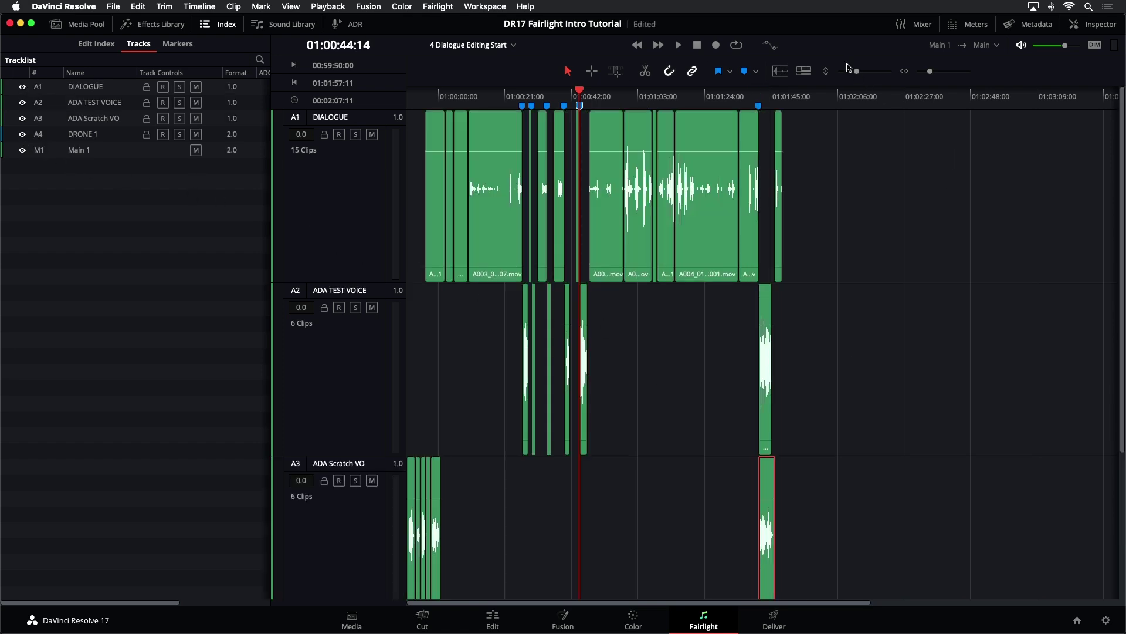
pyautogui.moveTo(857, 71); pyautogui.dragTo(853, 71)
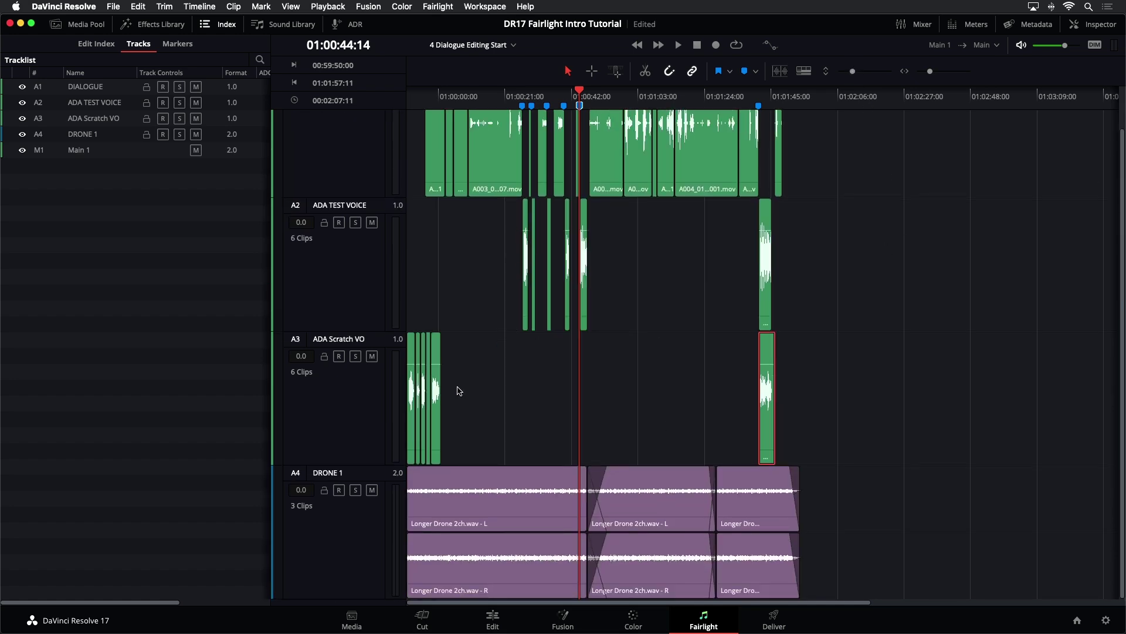
# Step: Move the fifth ADA Scratch VO clip to the fifth marker, lining its start up with the fifth ADA TEST VOICE clip
pyautogui.click(435, 393)
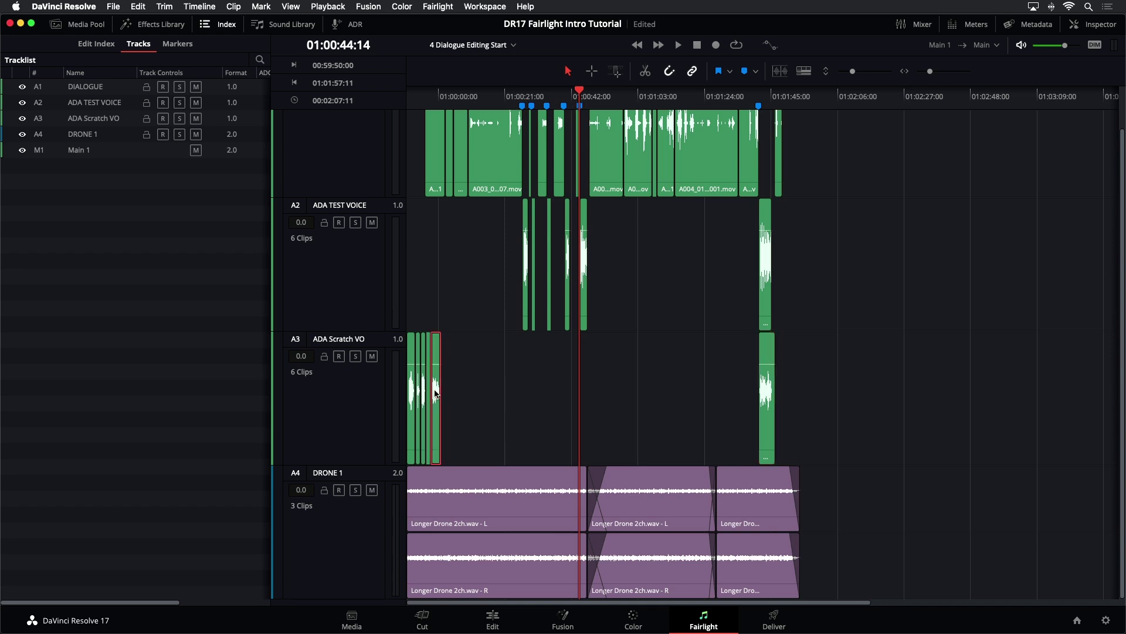
pyautogui.press('super+equal')
pyautogui.press('super+minus')
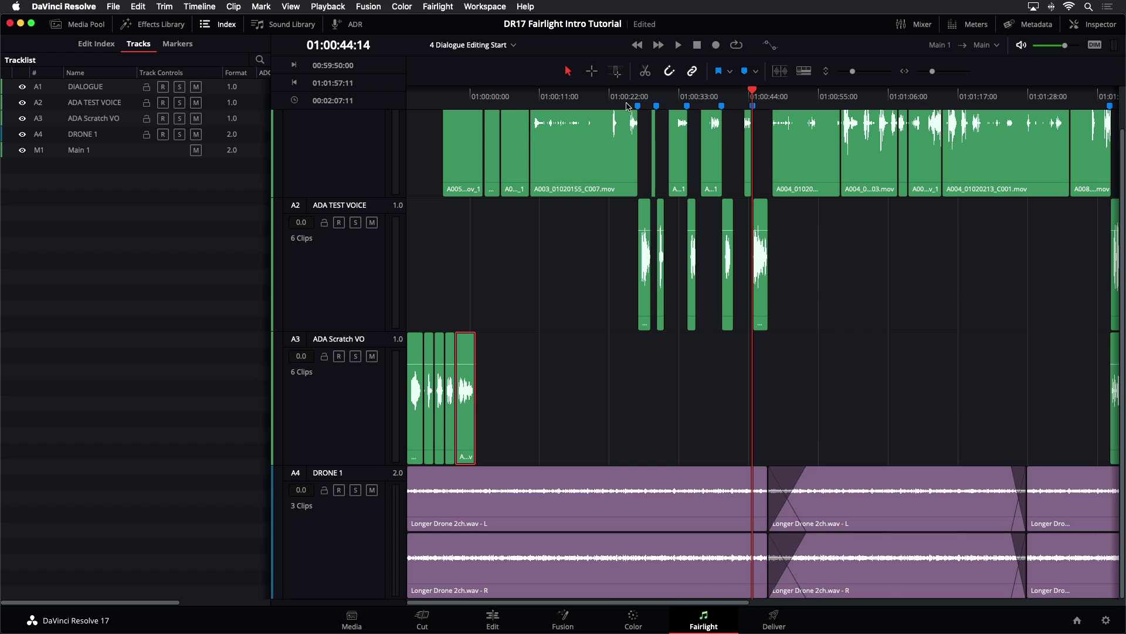
pyautogui.click(743, 95)
pyautogui.click(500, 95)
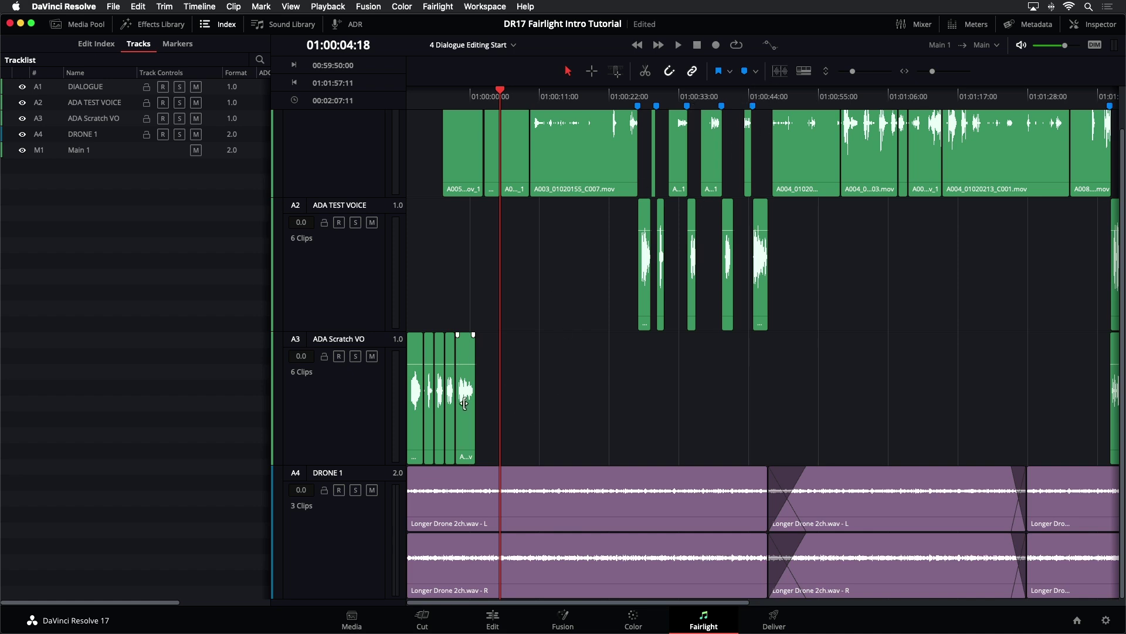
pyautogui.press('super+equal')
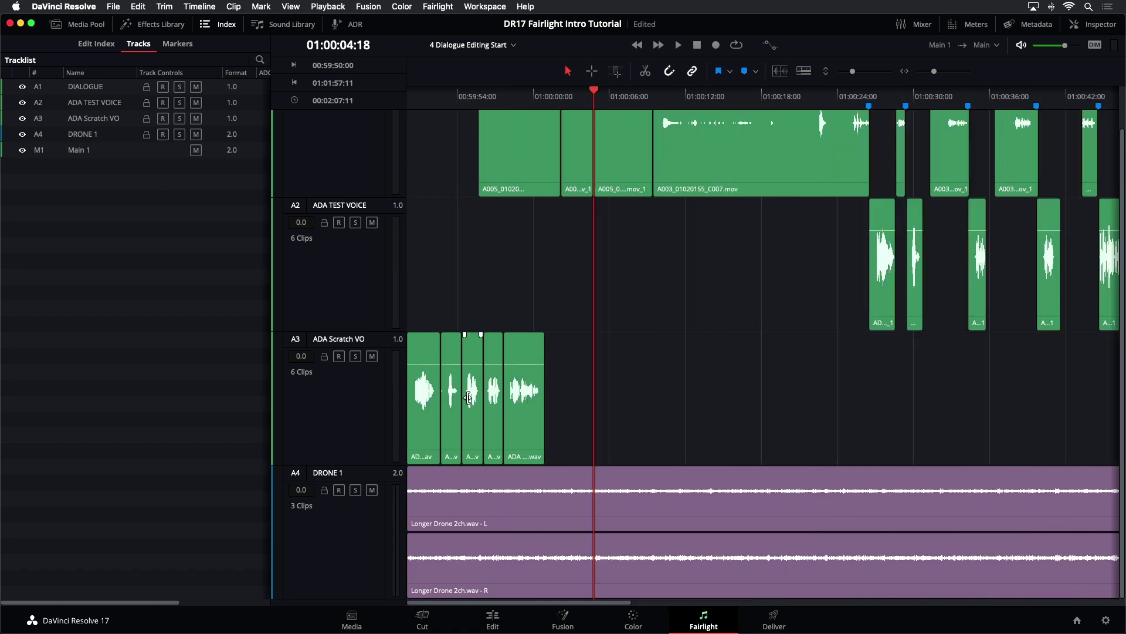
pyautogui.click(522, 444)
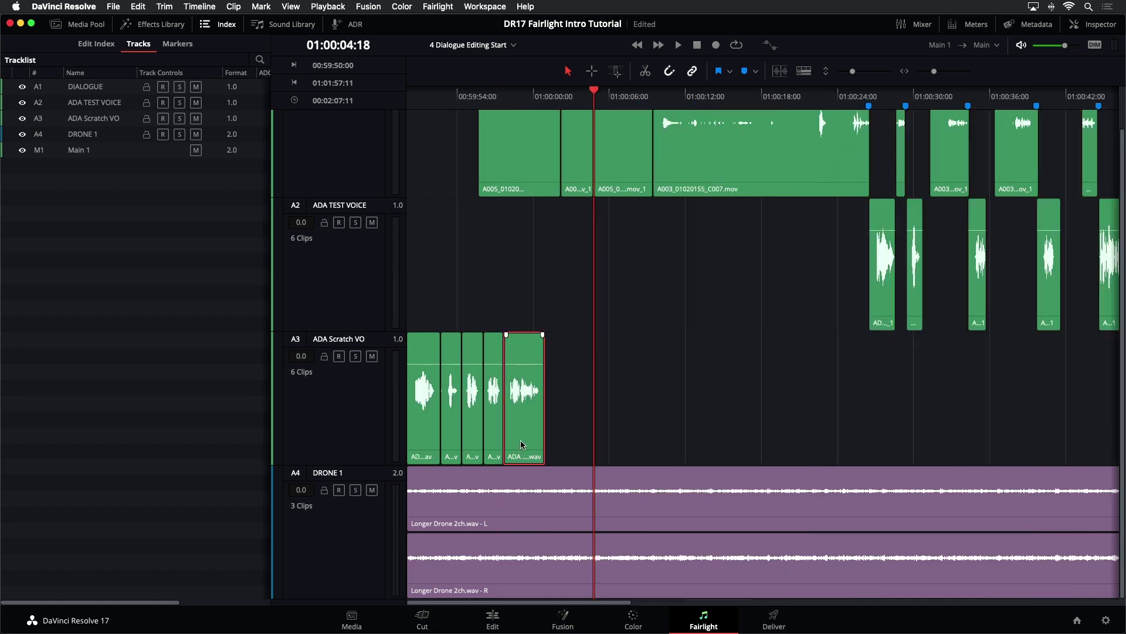
pyautogui.moveTo(528, 445); pyautogui.dragTo(1069, 413)
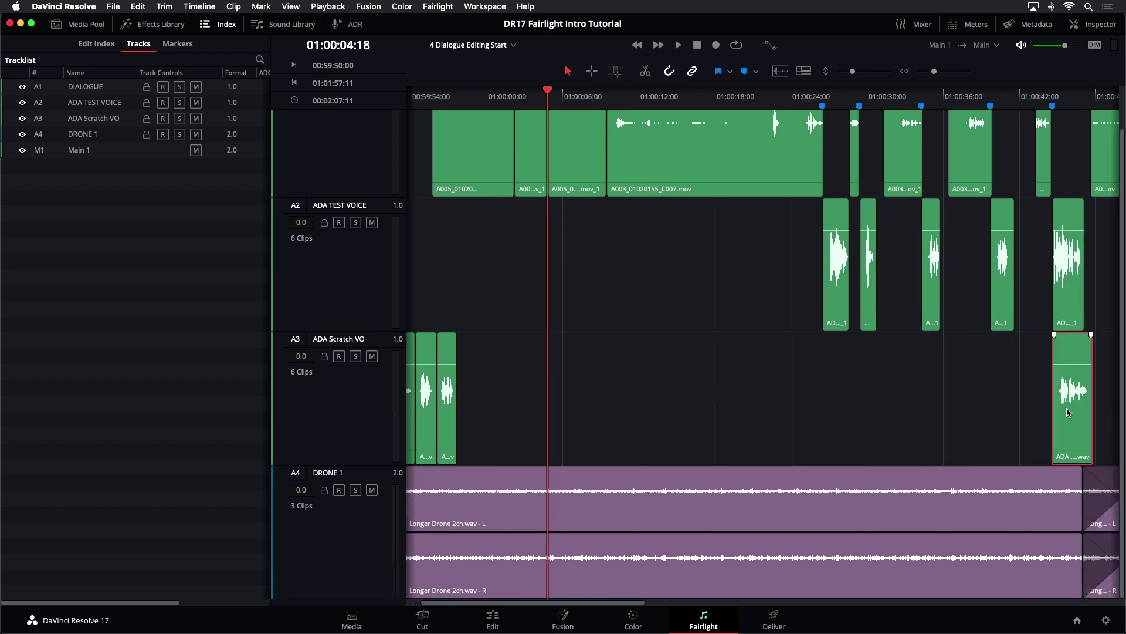
pyautogui.moveTo(1068, 412); pyautogui.dragTo(1069, 413)
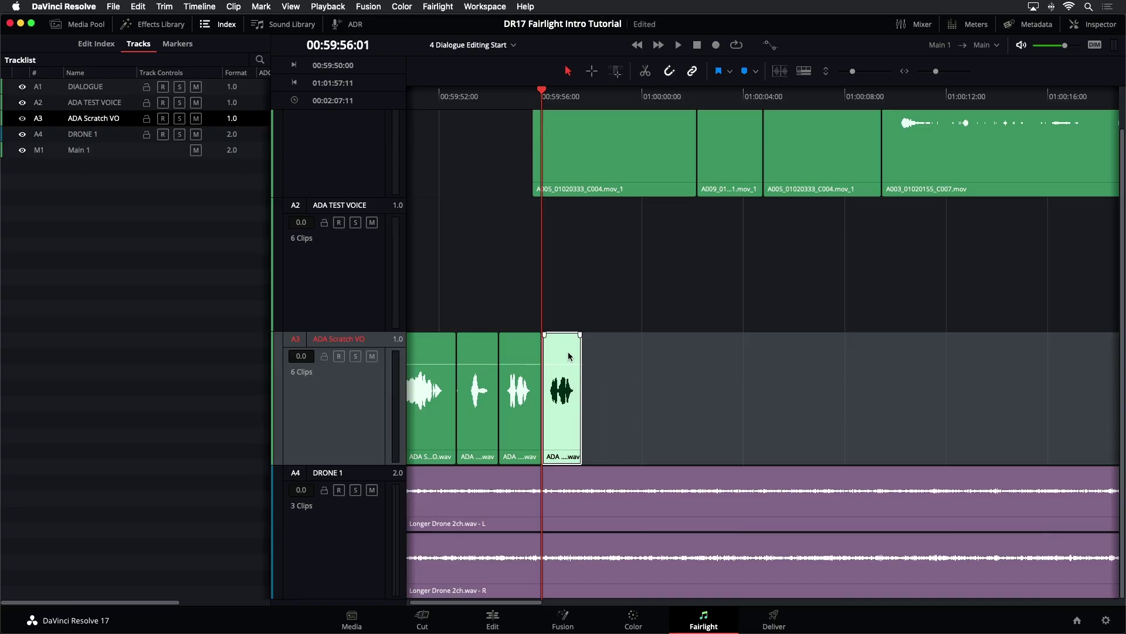
# Step: Cut the fourth ADA Scratch VO clip and paste it on the same track at the 01:00:39:16 marker
pyautogui.rightClick(561, 351)
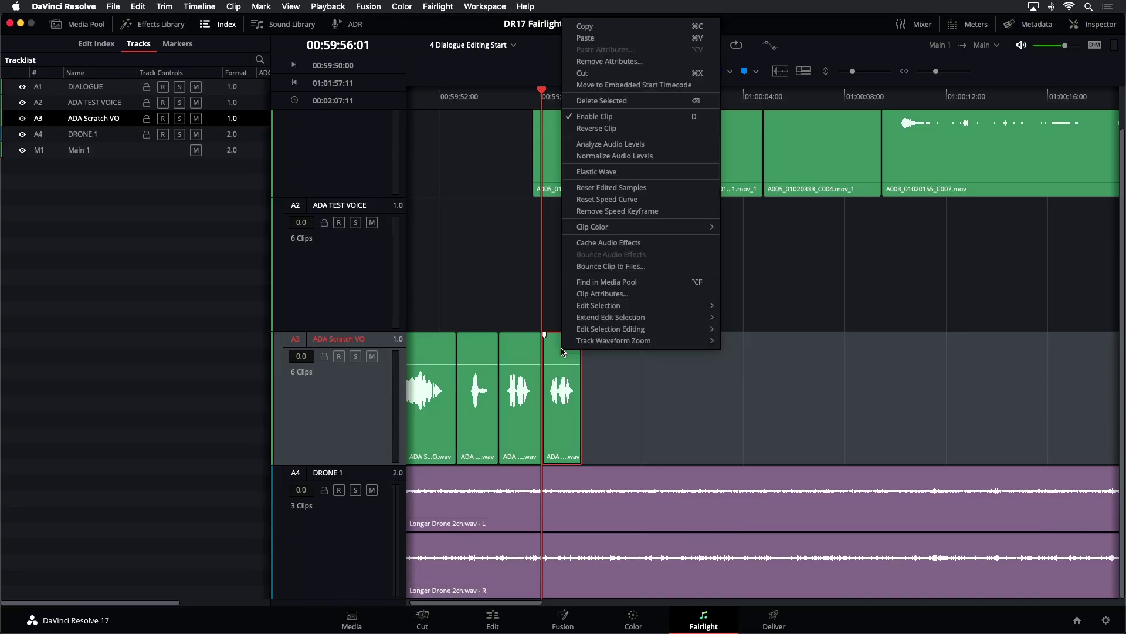
pyautogui.click(596, 76)
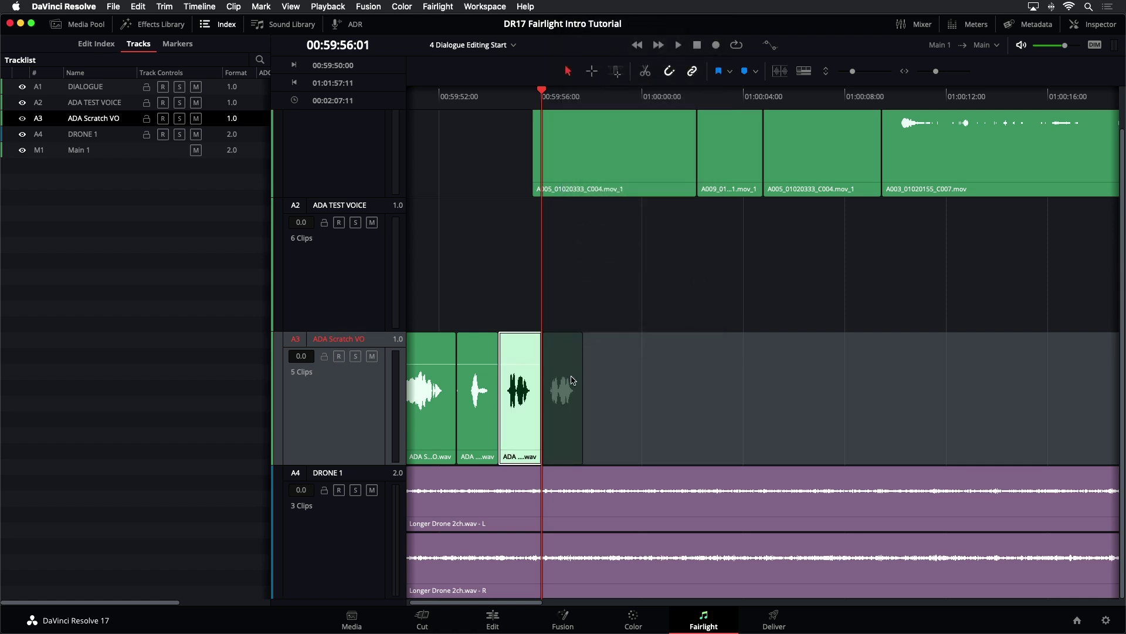
pyautogui.press('super+minus')
pyautogui.press('super+minus')
pyautogui.press('super+equal')
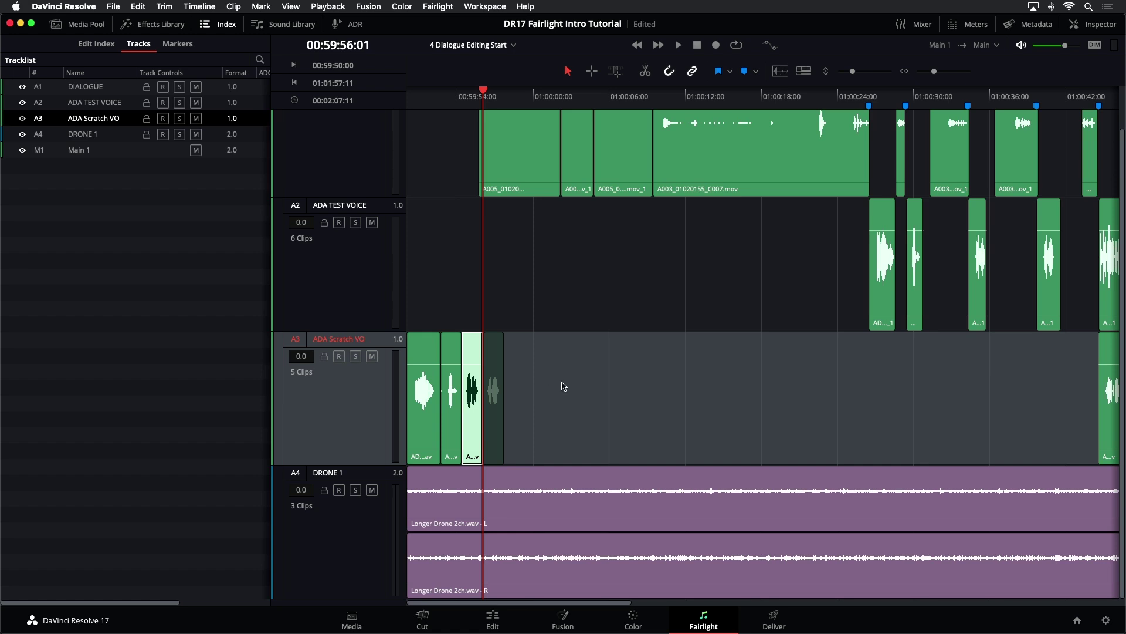
pyautogui.hotkey('shift', 'Down')
pyautogui.hotkey('shift', 'Down')
pyautogui.hotkey('shift', 'Down')
pyautogui.hotkey('shift', 'Down')
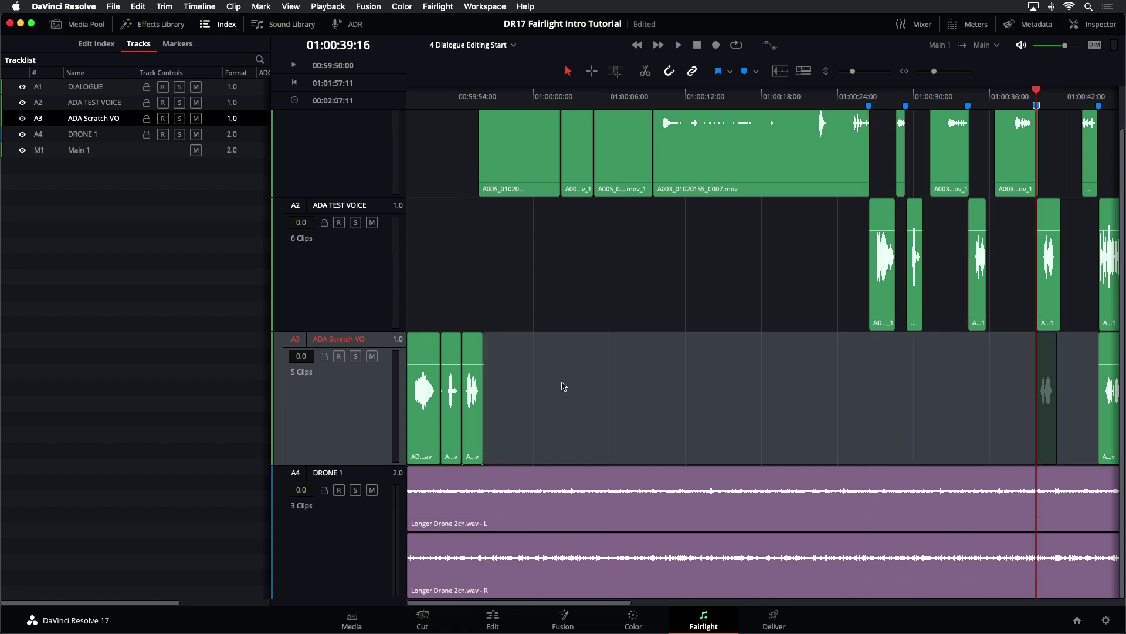
pyautogui.press('super+v')
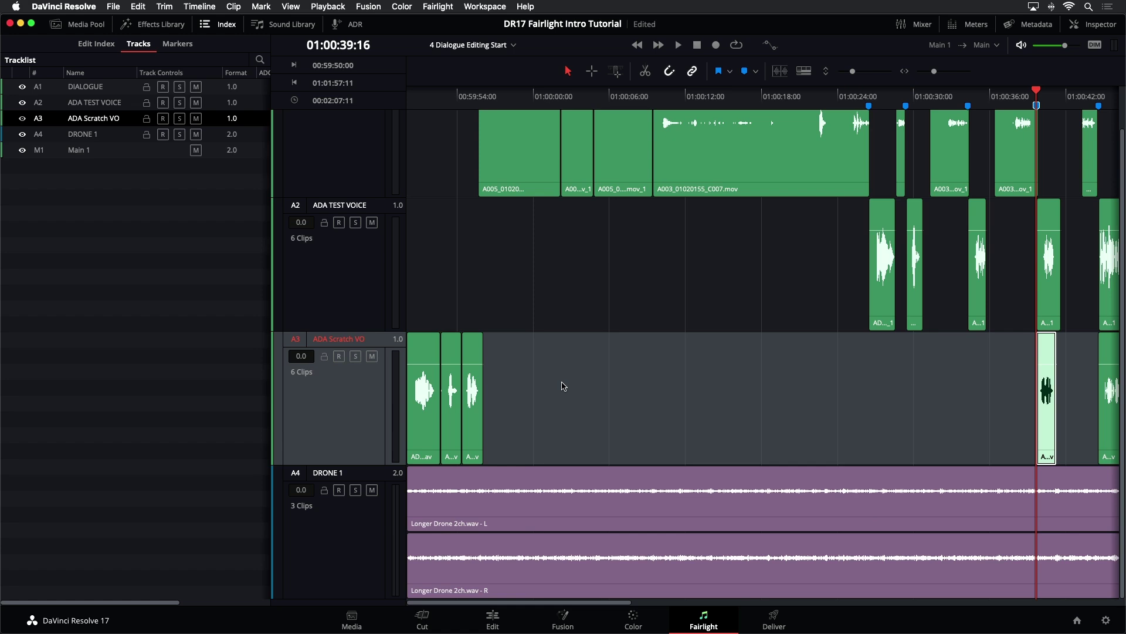
# Step: Return to the timeline start, cut the third ADA Scratch VO clip and paste it at the 01:00:34:06 marker
pyautogui.hotkey('shift', 'Down')
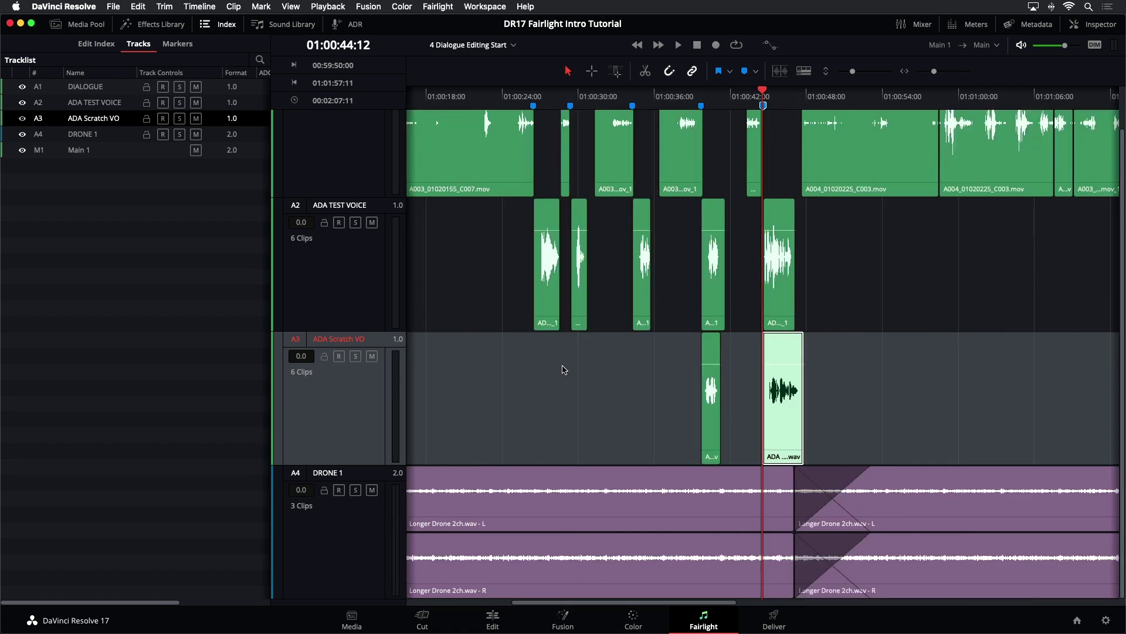
pyautogui.press('Up')
pyautogui.press('Up')
pyautogui.press('Home')
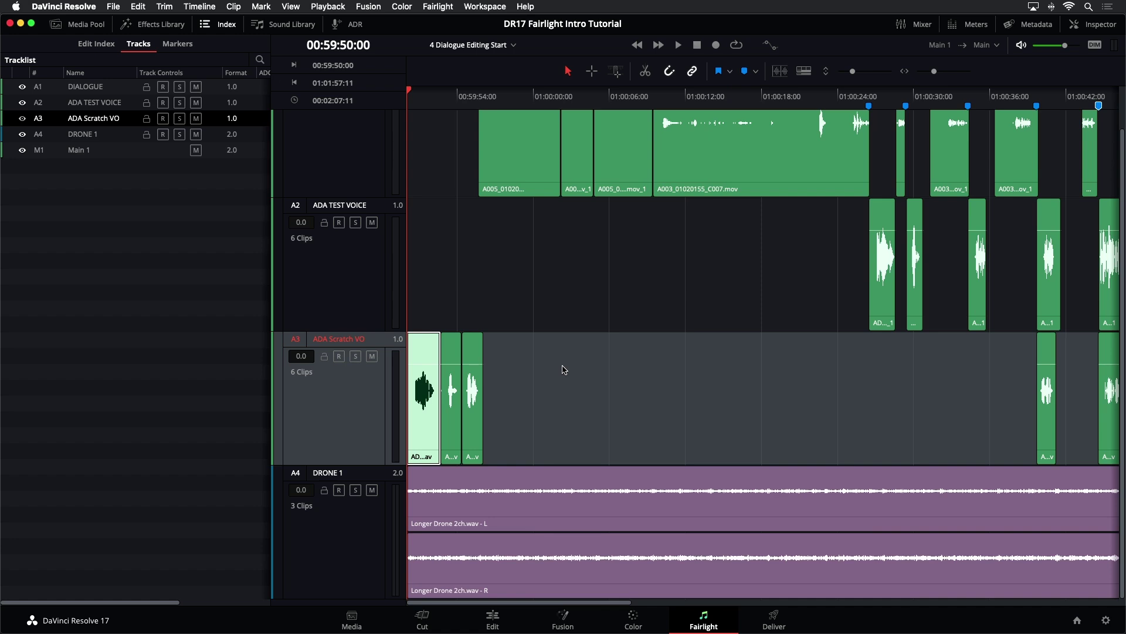
pyautogui.press('Down')
pyautogui.press('Down')
pyautogui.press('Up')
pyautogui.press('Up')
pyautogui.press('Down')
pyautogui.press('Down')
pyautogui.press('Up')
pyautogui.press('Down')
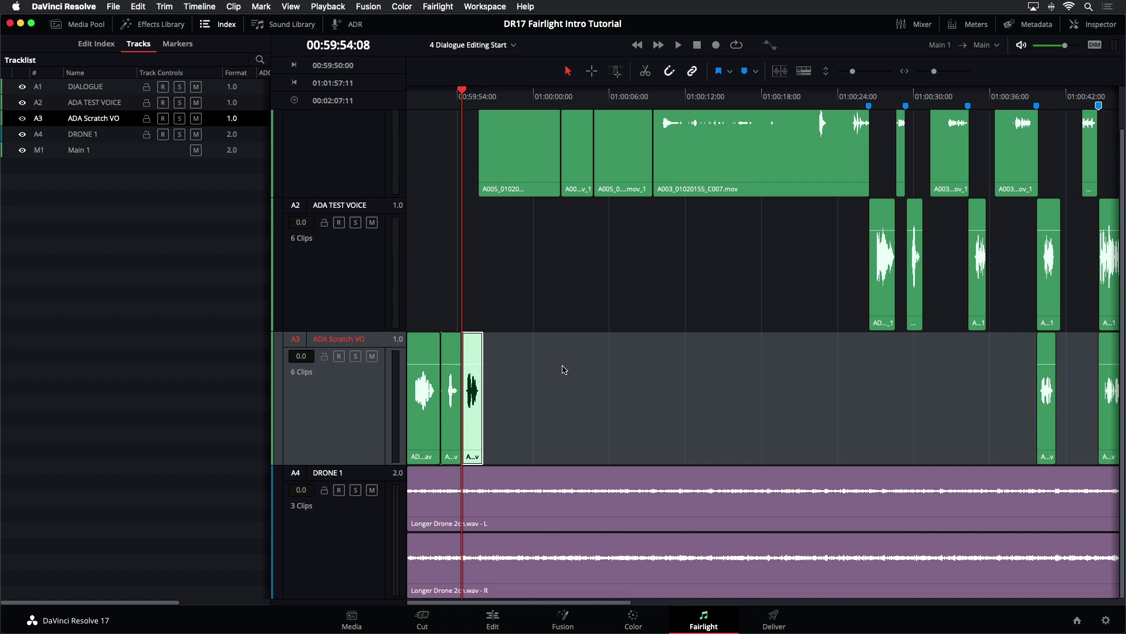
pyautogui.press('Delete')
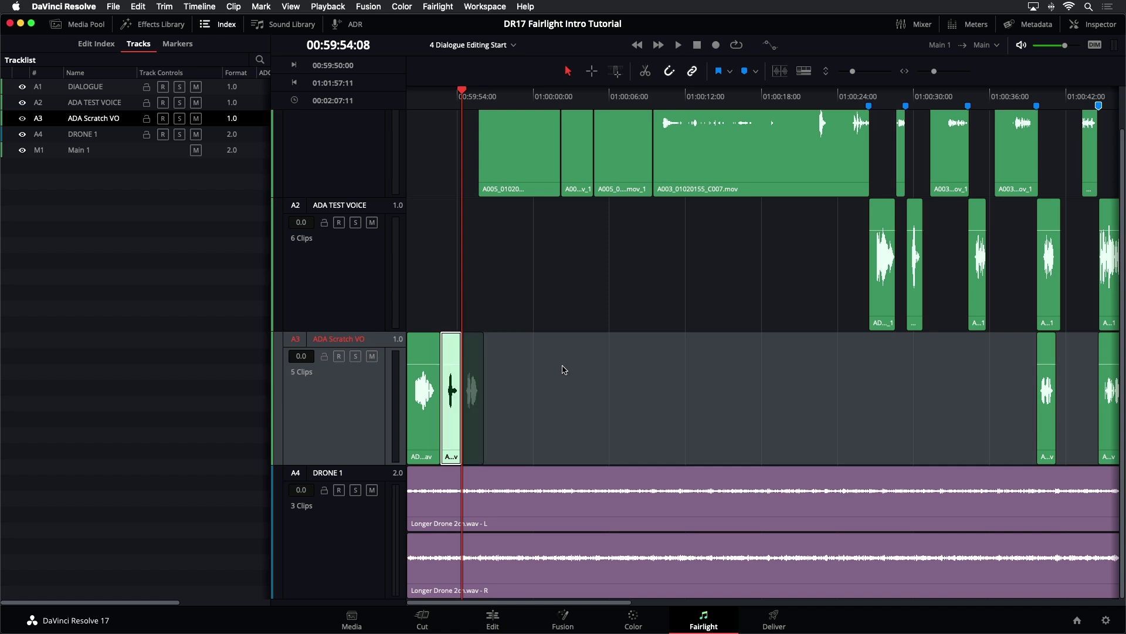
pyautogui.hotkey('shift', 'Down')
pyautogui.hotkey('shift', 'Down')
pyautogui.hotkey('shift', 'Down')
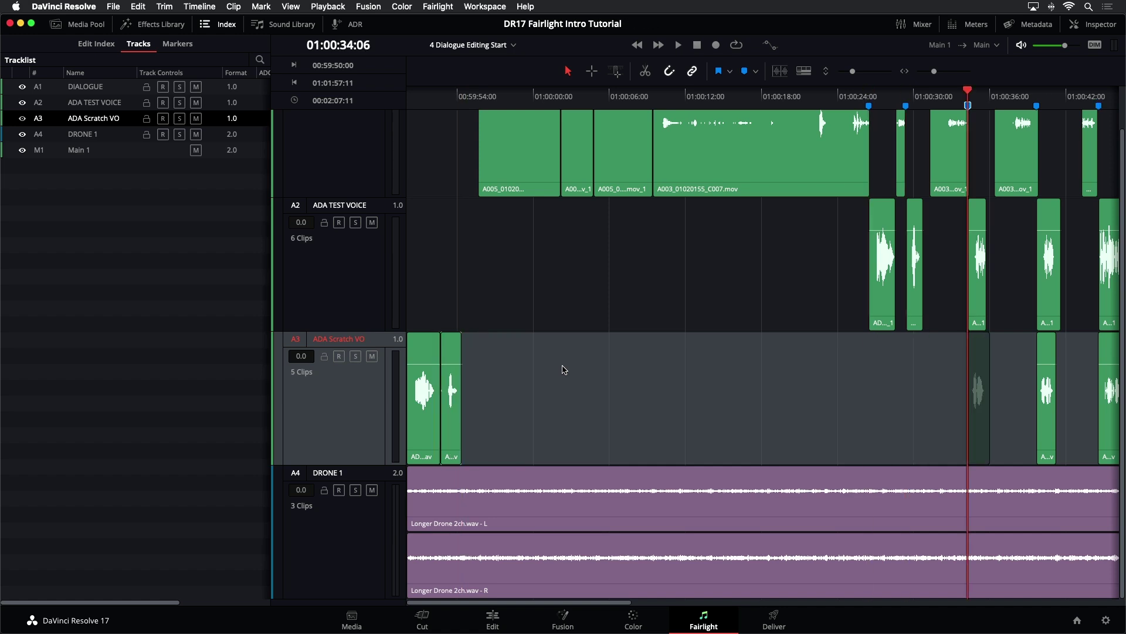
pyautogui.hotkey('ctrl', 'v')
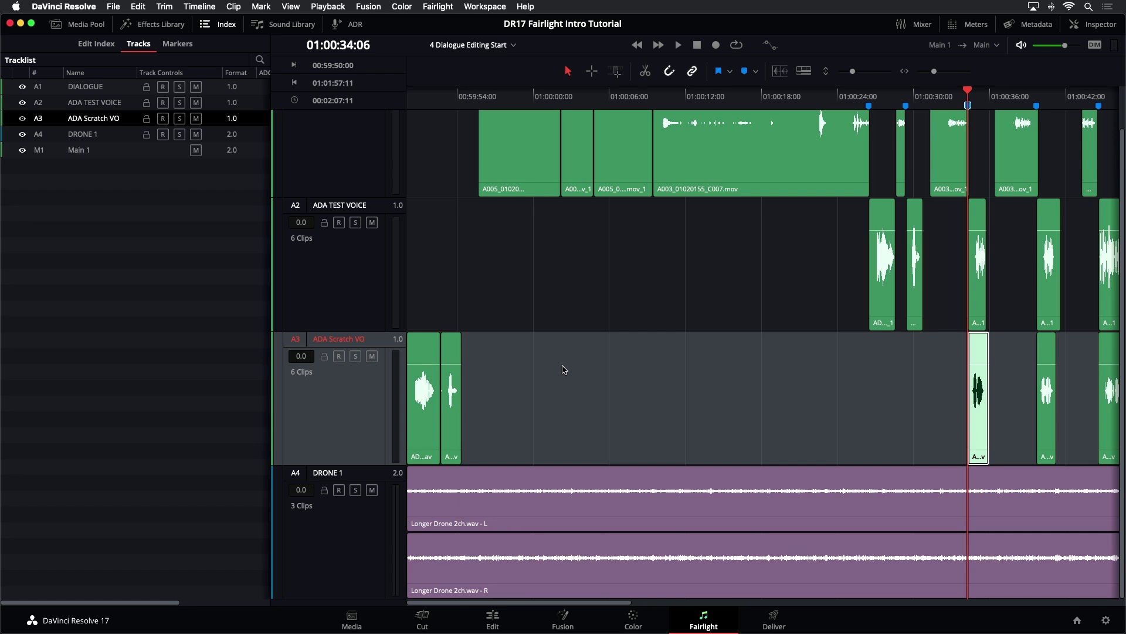
# Step: Cut the second ADA Scratch VO clip at 00:59:52:16 and paste it at the second marker, under the second ADA TEST VOICE clip
pyautogui.press('Up')
pyautogui.press('Up')
pyautogui.press('Up')
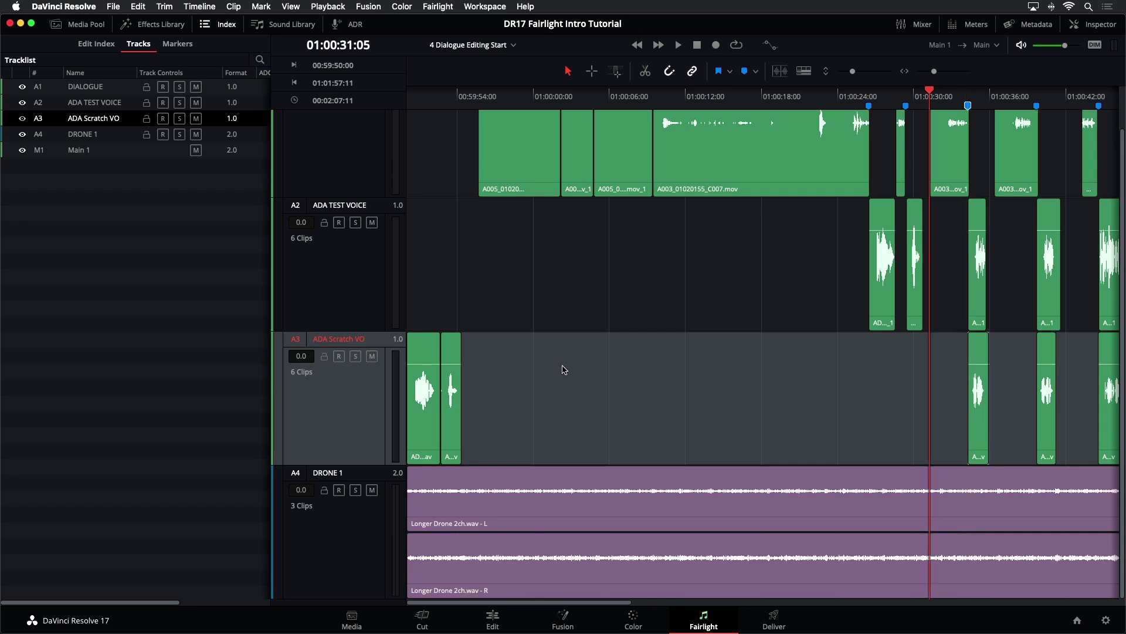
pyautogui.press('Home')
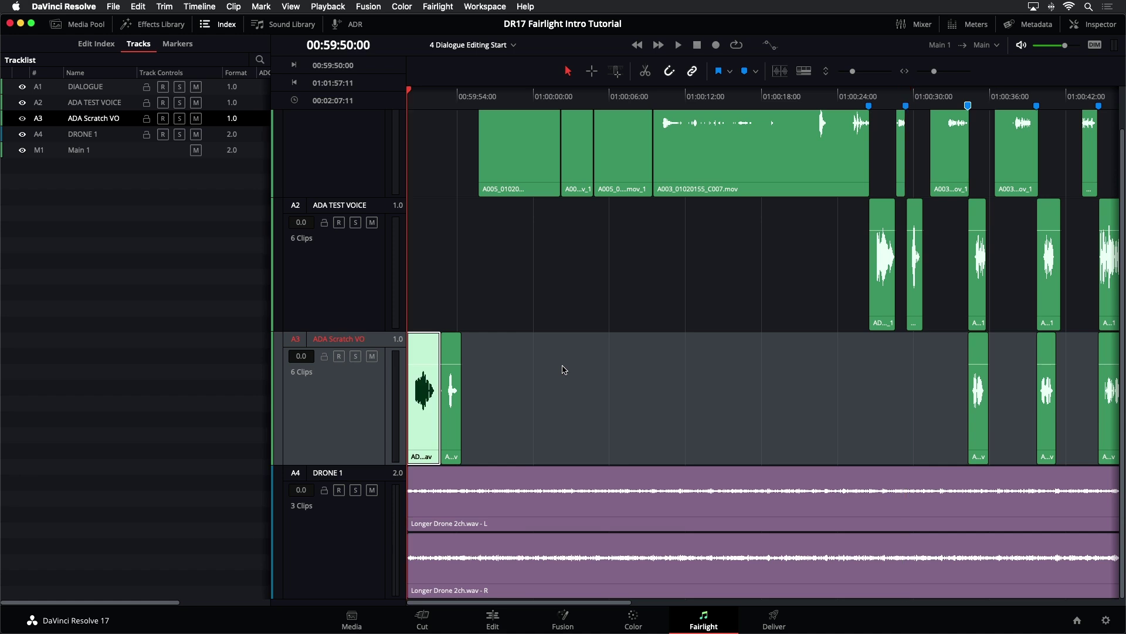
pyautogui.press('Down')
pyautogui.press('Up')
pyautogui.press('Down')
pyautogui.press('Up')
pyautogui.press('Down')
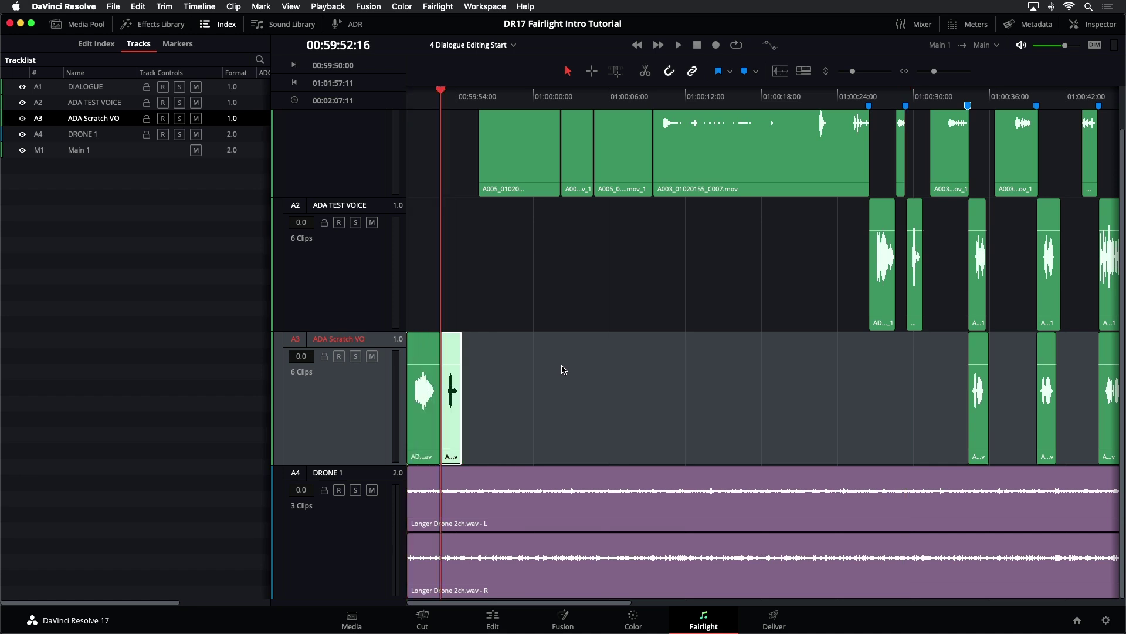
pyautogui.click(351, 386)
pyautogui.press('Up')
pyautogui.press('Down')
pyautogui.press('Up')
pyautogui.press('Down')
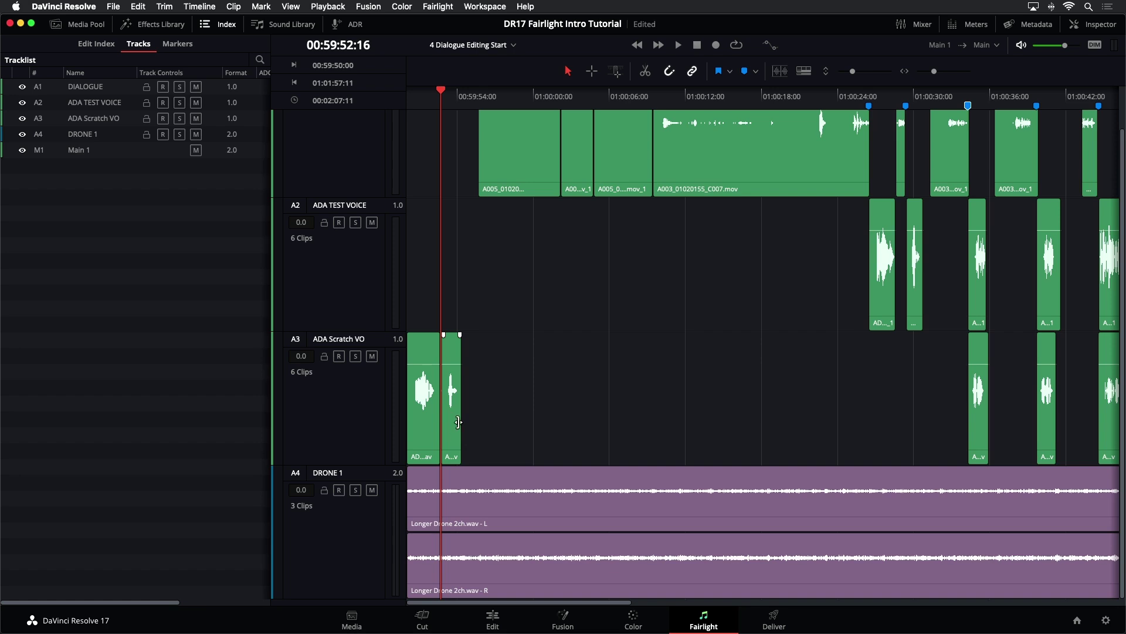
pyautogui.click(378, 423)
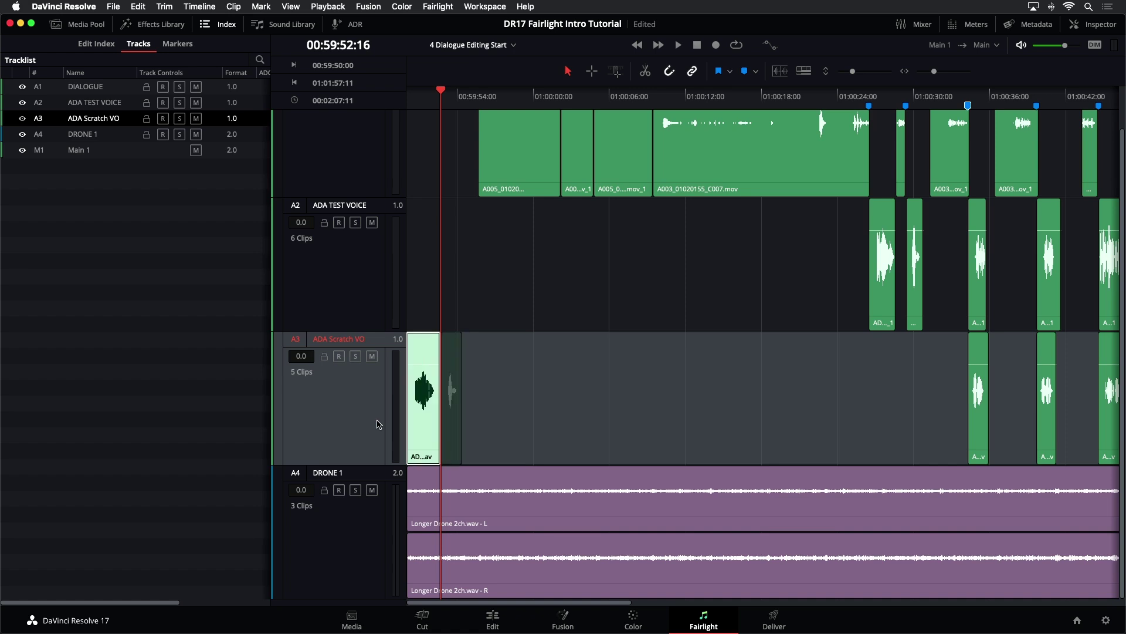
pyautogui.hotkey('shift', 'Down')
pyautogui.hotkey('shift', 'Down')
pyautogui.press('super+v')
# Step: Cut the first ADA Scratch VO clip from the timeline start and paste it at the 01:00:26:11 marker
pyautogui.hotkey('shift', 'Up')
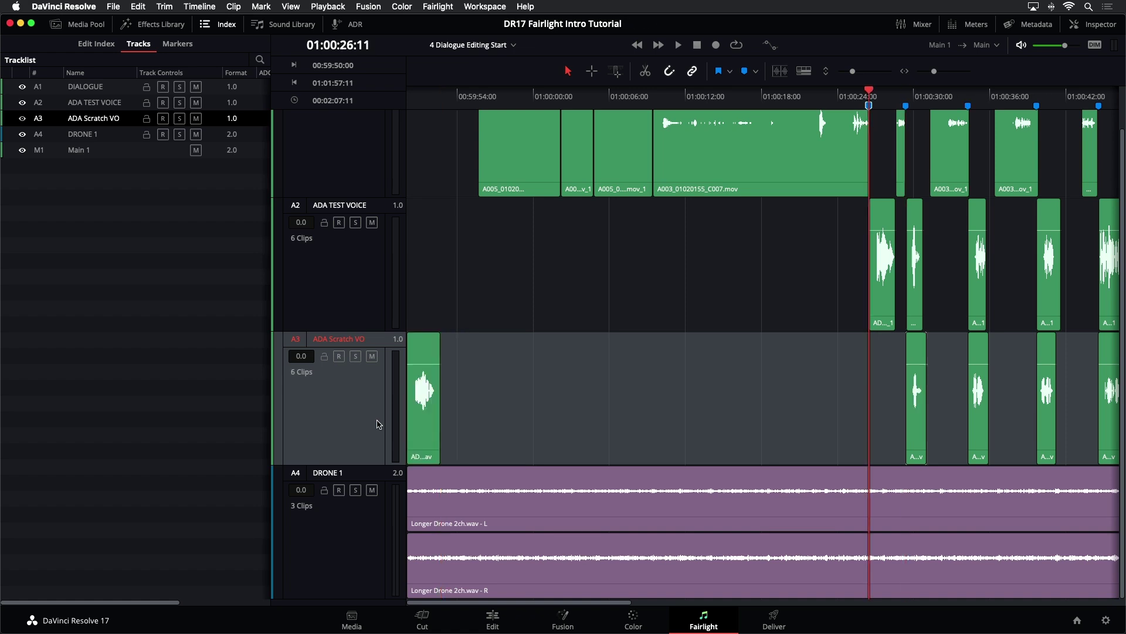
pyautogui.hotkey('shift', 'Up')
pyautogui.hotkey('shift', 'Up')
pyautogui.press('Home')
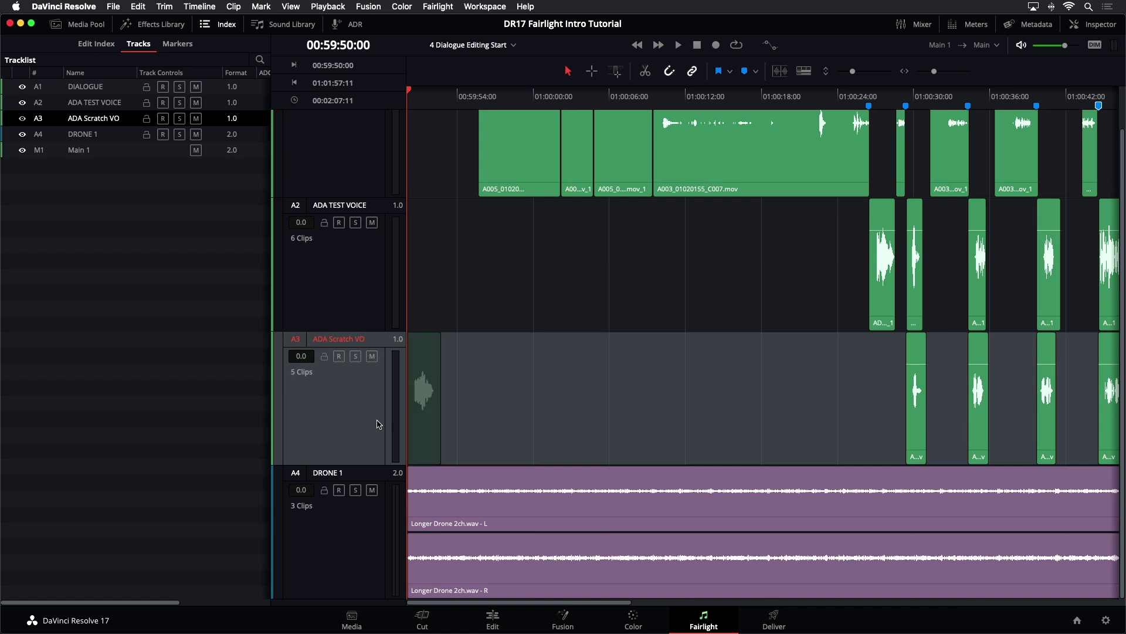
pyautogui.hotkey('shift', 'Down')
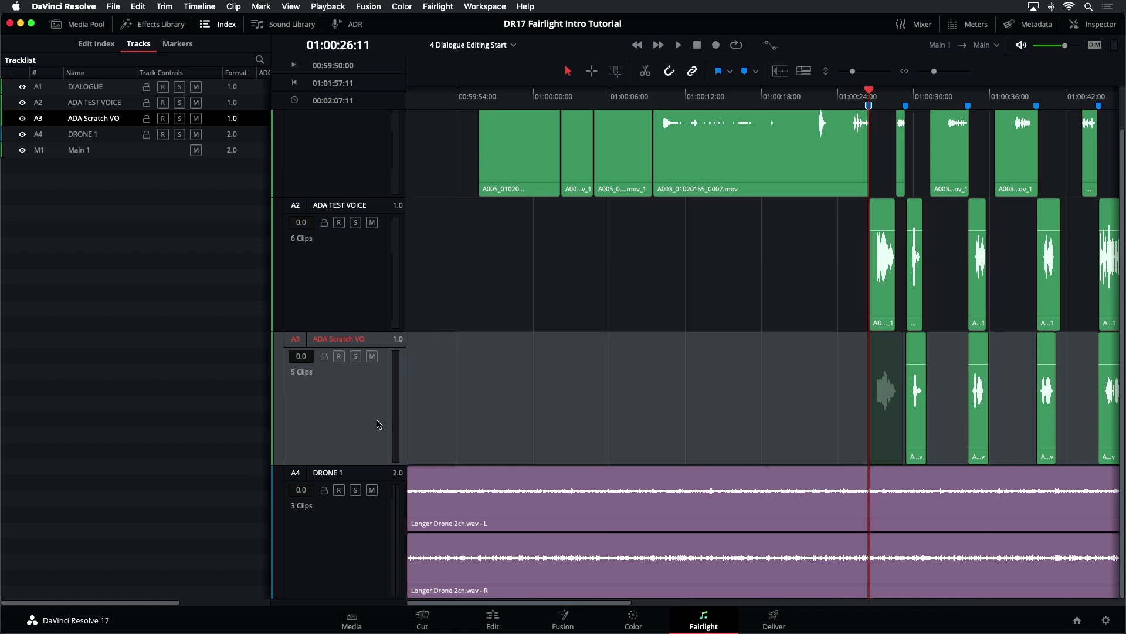
pyautogui.press('super+v')
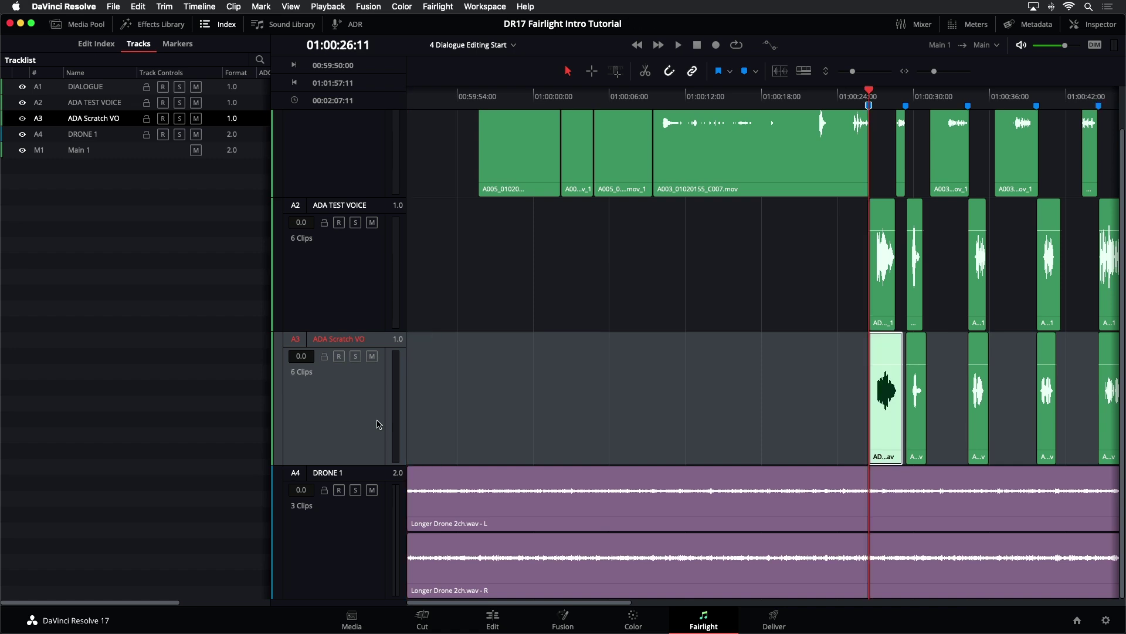
# Step: Mute and hide the ADA TEST VOICE track, and play the timeline from 01:00:22:03 to check the scratch VO placement
pyautogui.click(798, 407)
pyautogui.hotkey('shift', 'z')
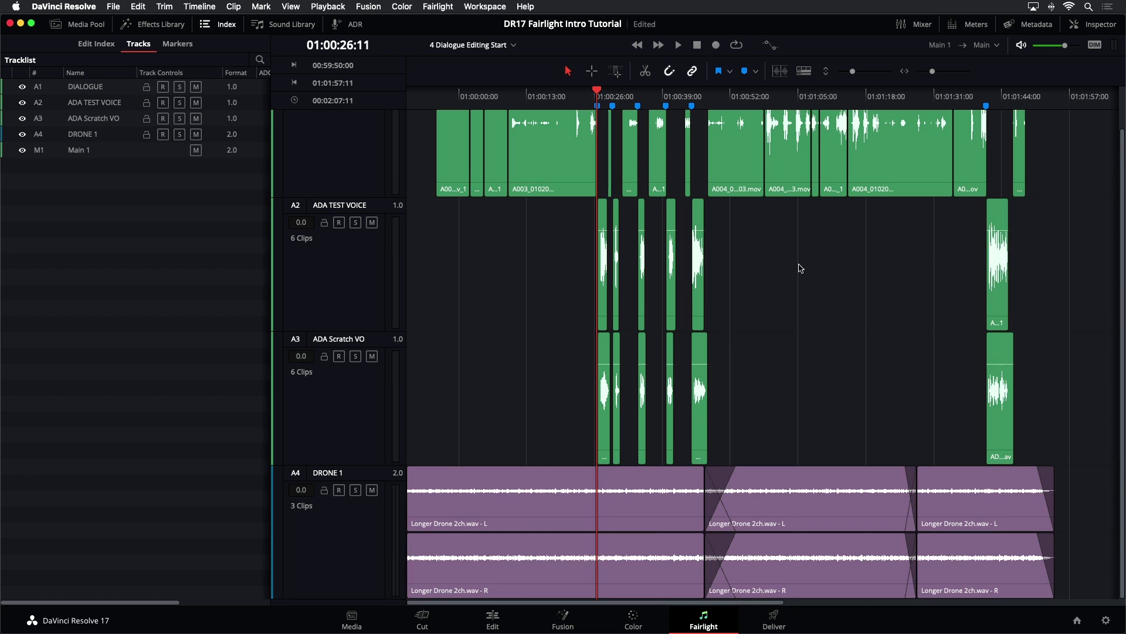
pyautogui.click(372, 223)
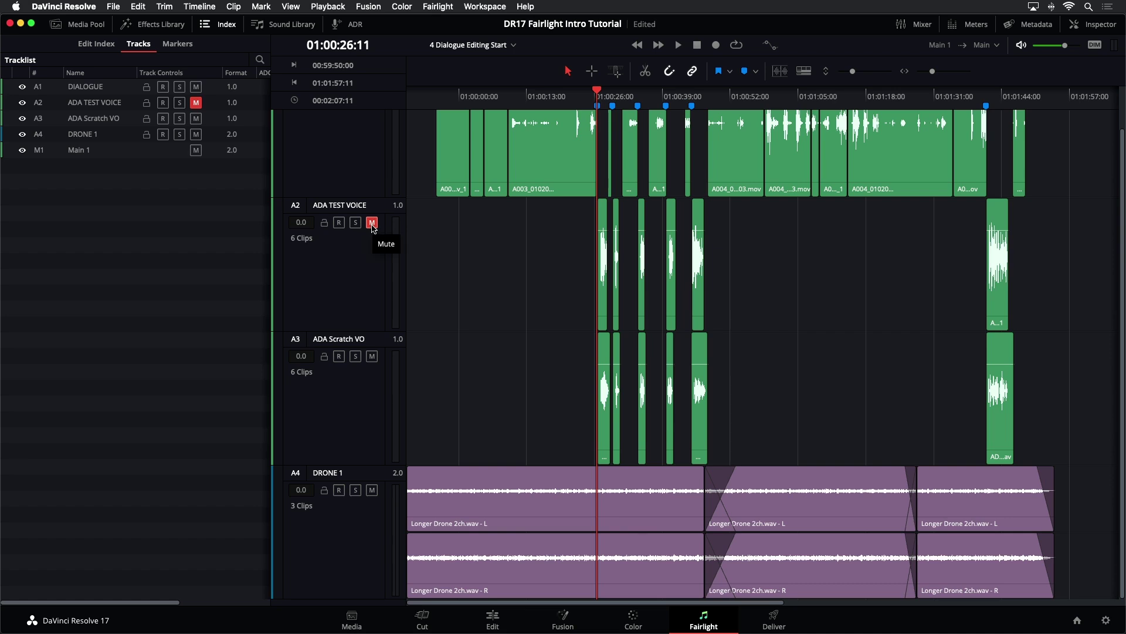
pyautogui.click(24, 103)
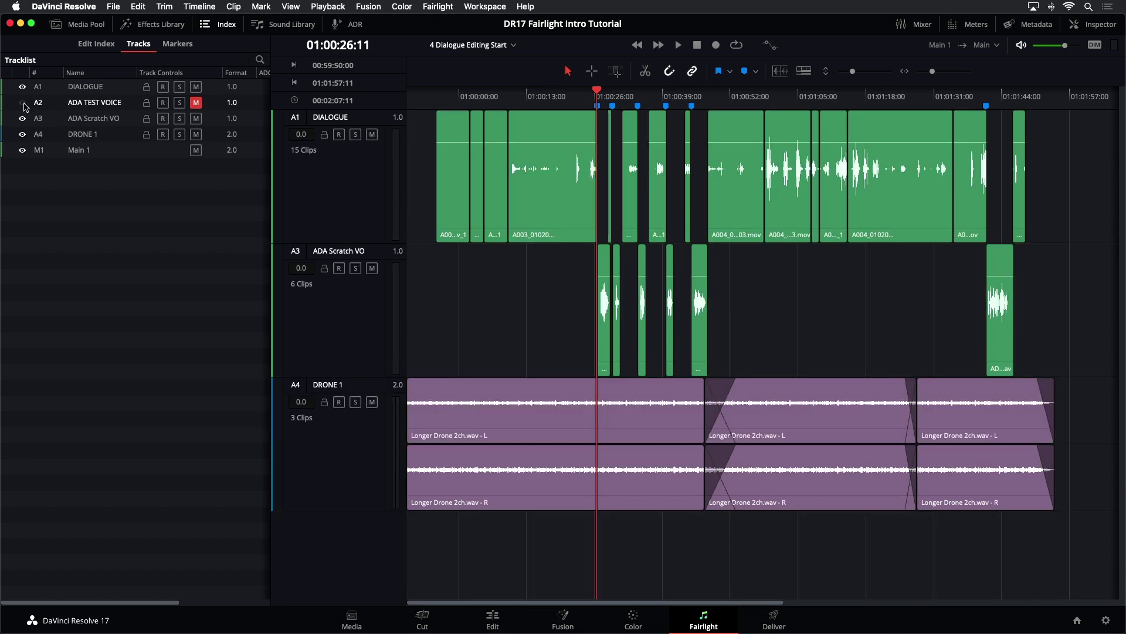
pyautogui.click(575, 97)
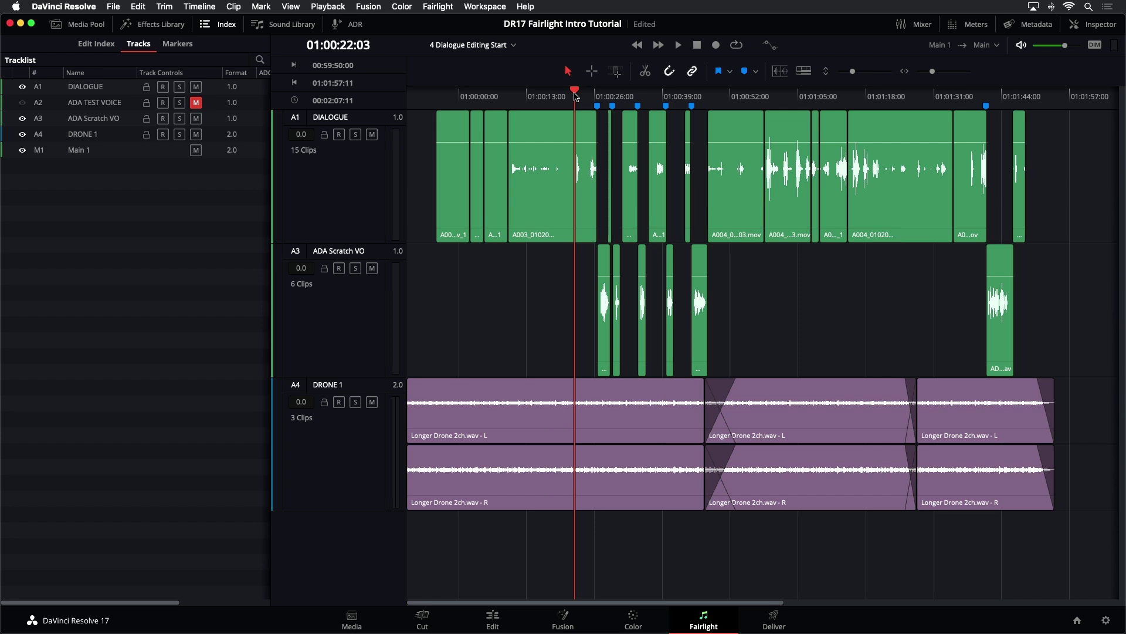
pyautogui.press('space')
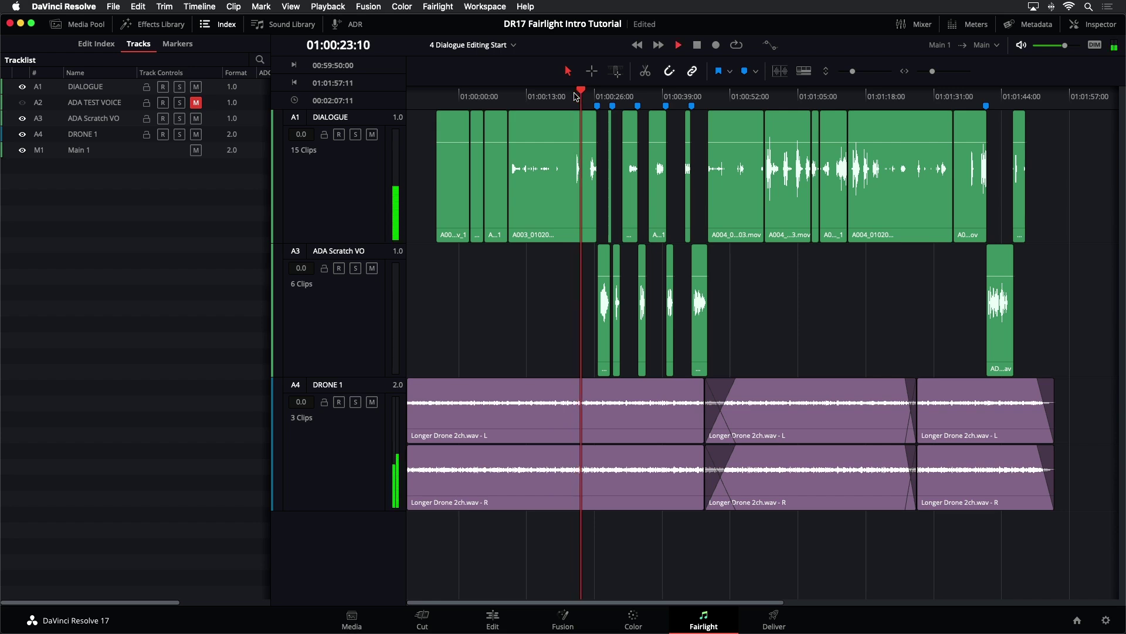
# Step: Show the meters and viewer, and continue playing the timeline from 01:00:24:19 to check the scratch VO levels
pyautogui.press('space')
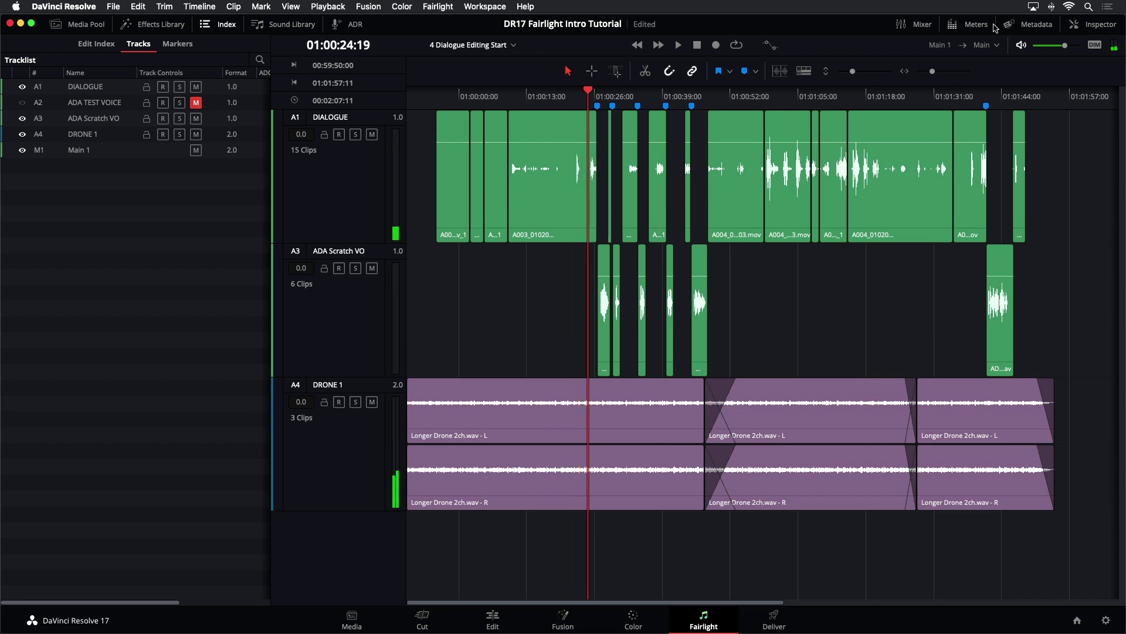
pyautogui.click(969, 27)
pyautogui.press('space')
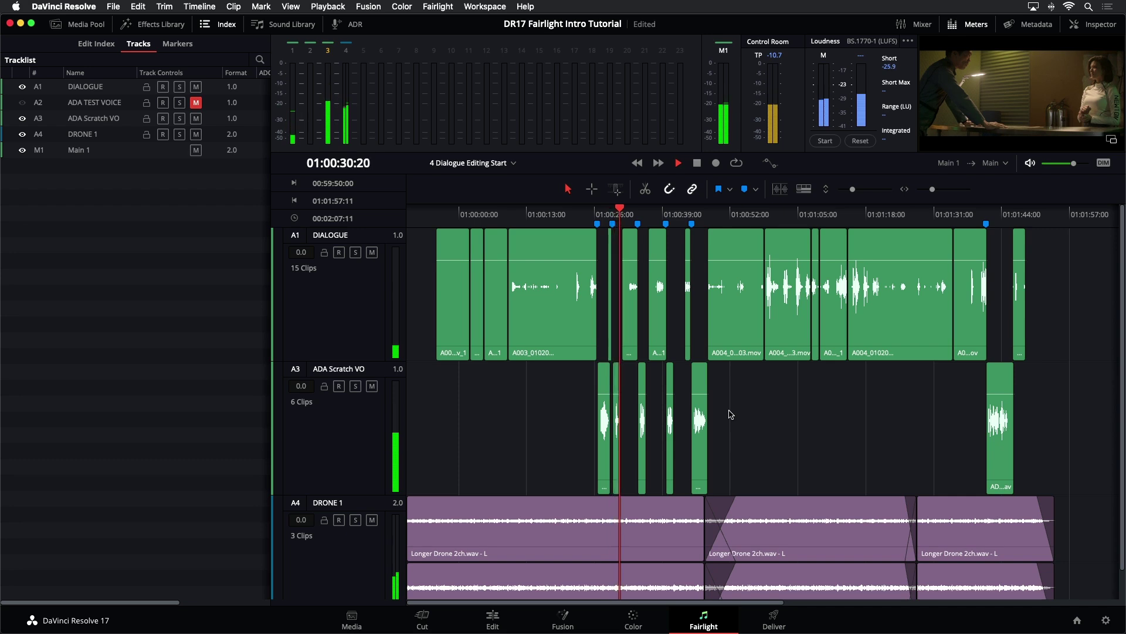
pyautogui.press('space')
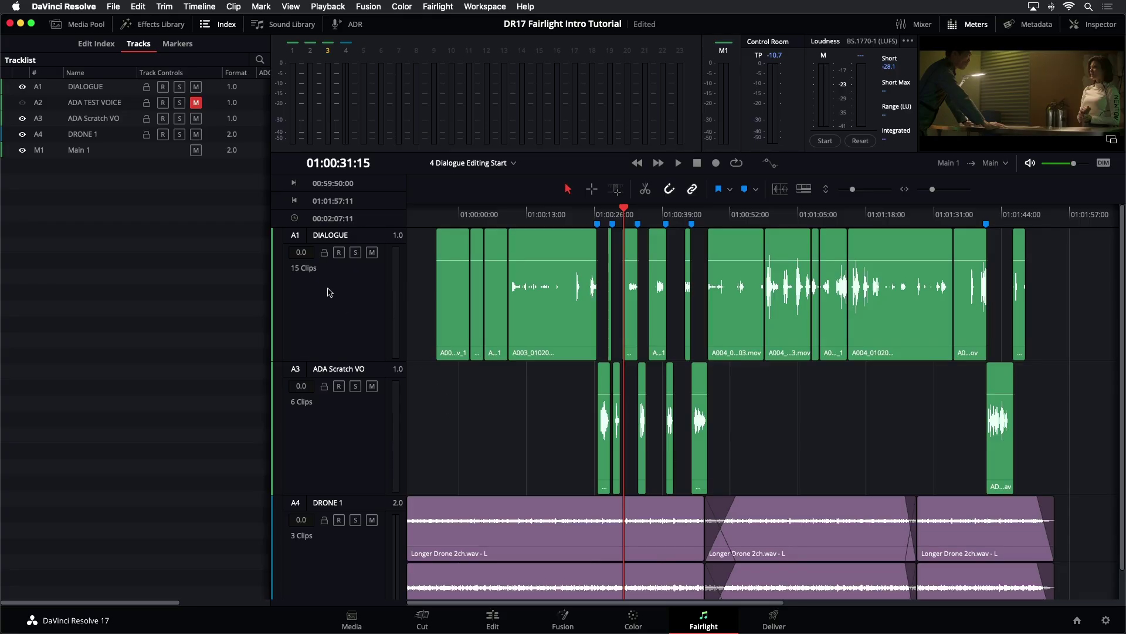
# Step: Add one mono audio track below the DIALOGUE track
pyautogui.rightClick(330, 288)
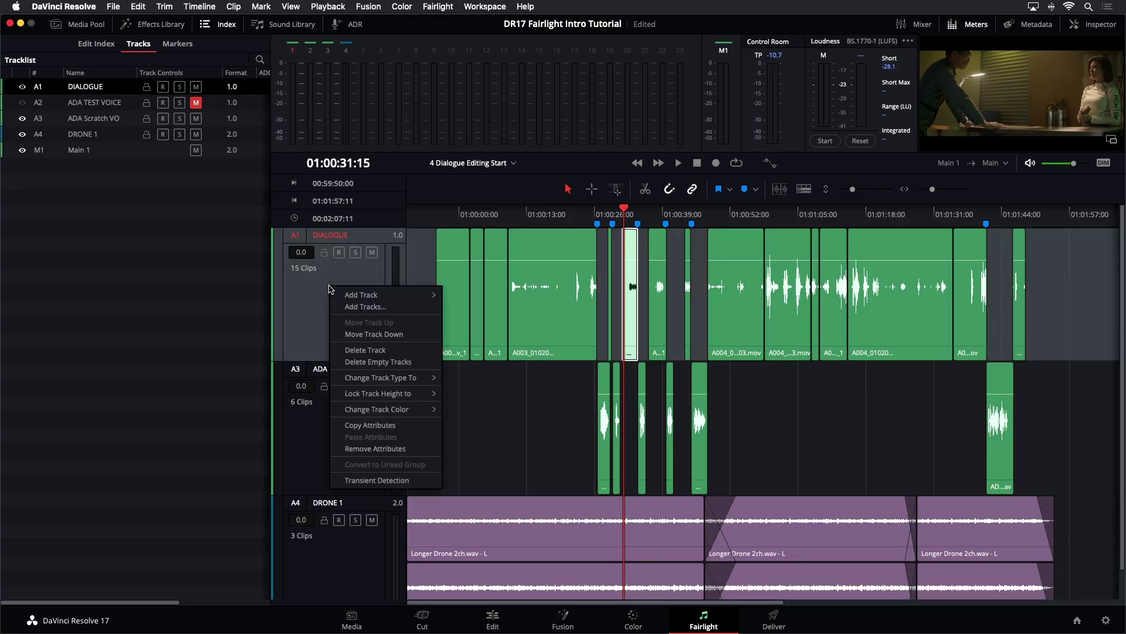
pyautogui.click(348, 310)
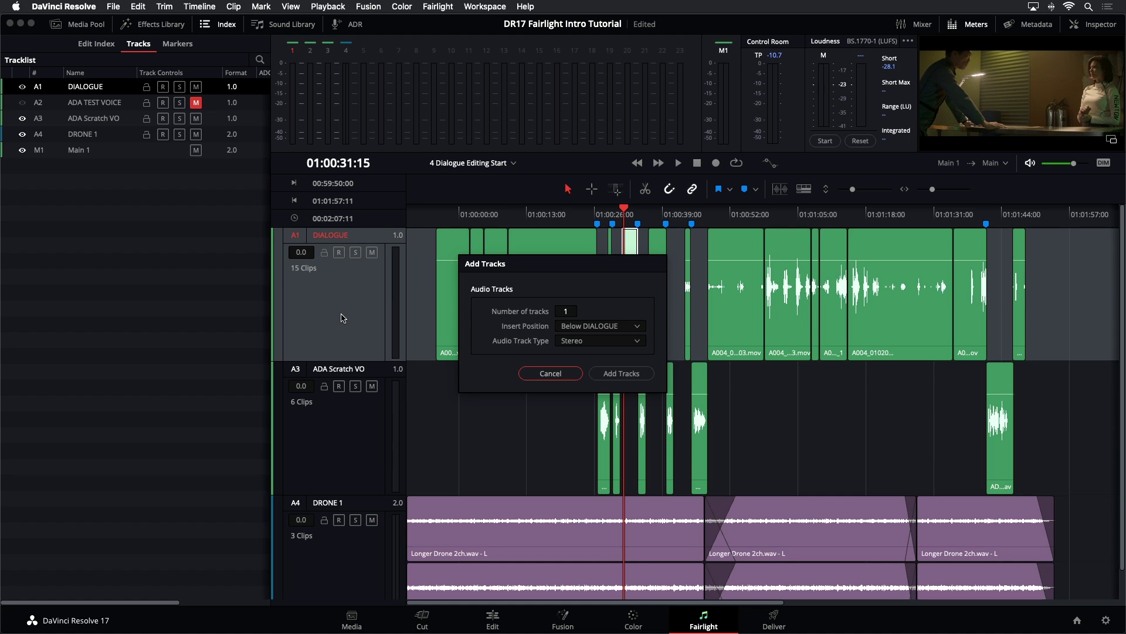
pyautogui.click(583, 345)
pyautogui.click(585, 355)
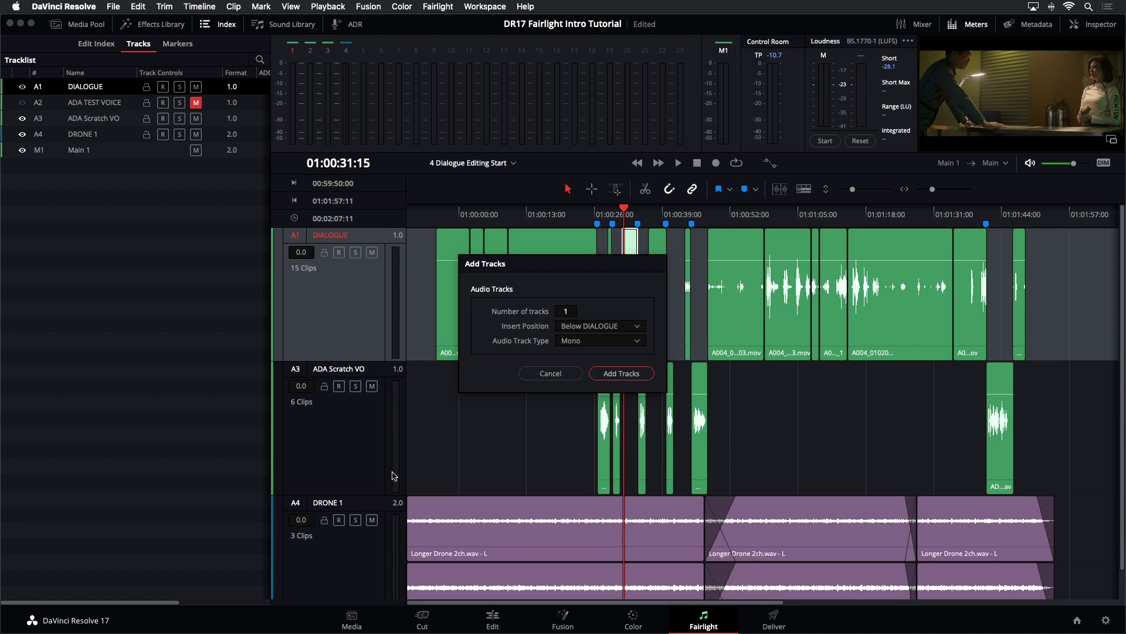
pyautogui.click(622, 373)
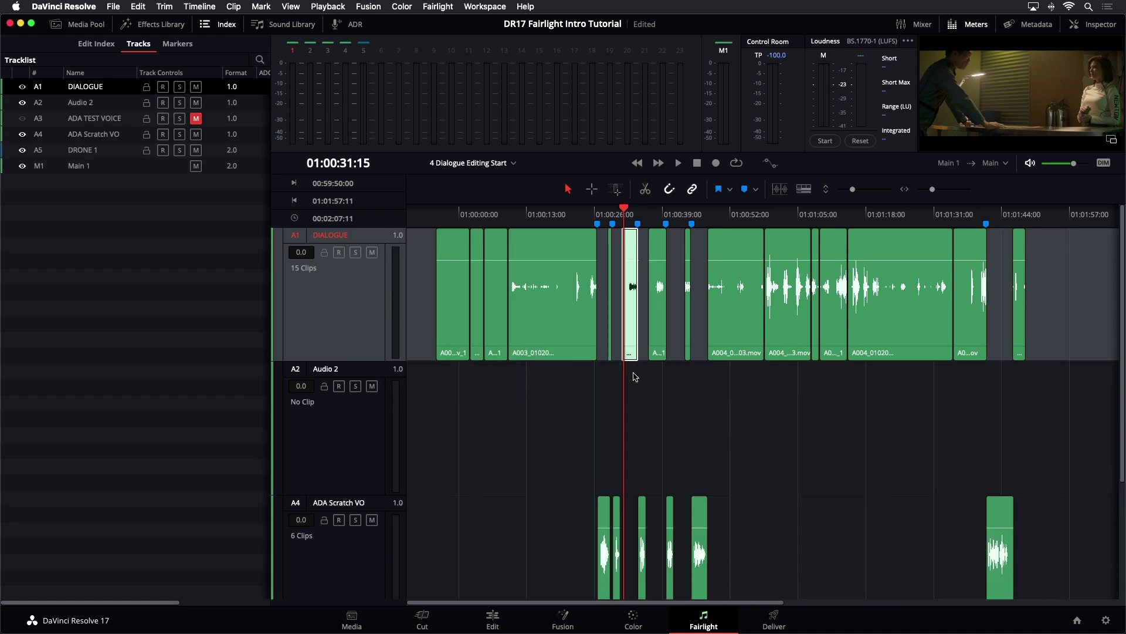
pyautogui.click(544, 404)
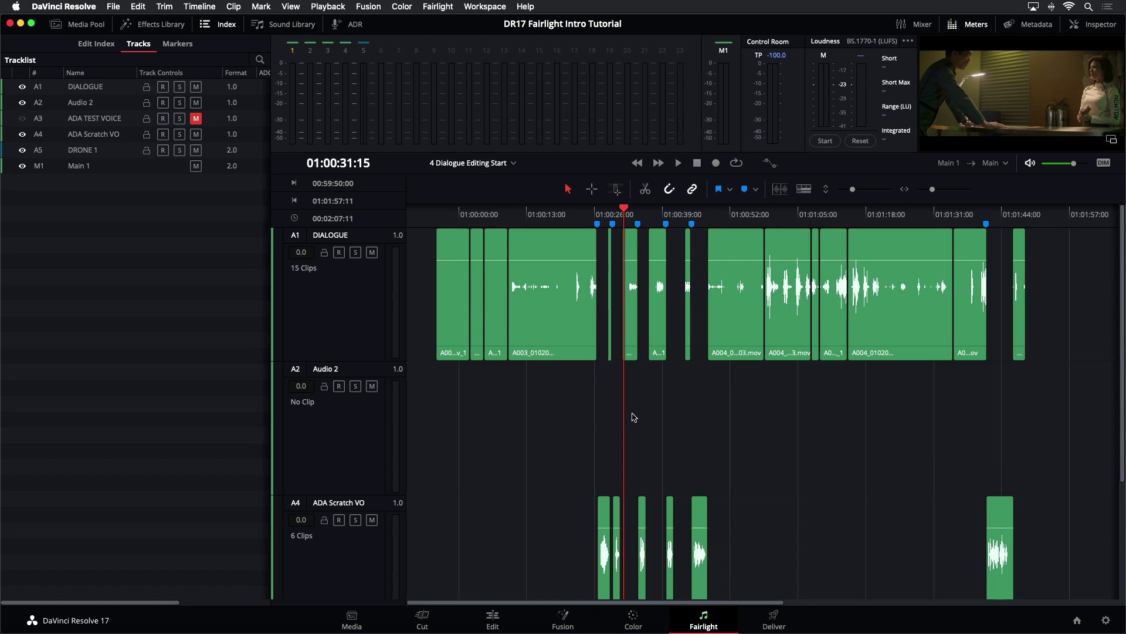
pyautogui.scroll(-3, 625, 423)
pyautogui.scroll(3, 620, 426)
# Step: Rename the DIALOGUE track A1 to EMILIANA
pyautogui.doubleClick(332, 236)
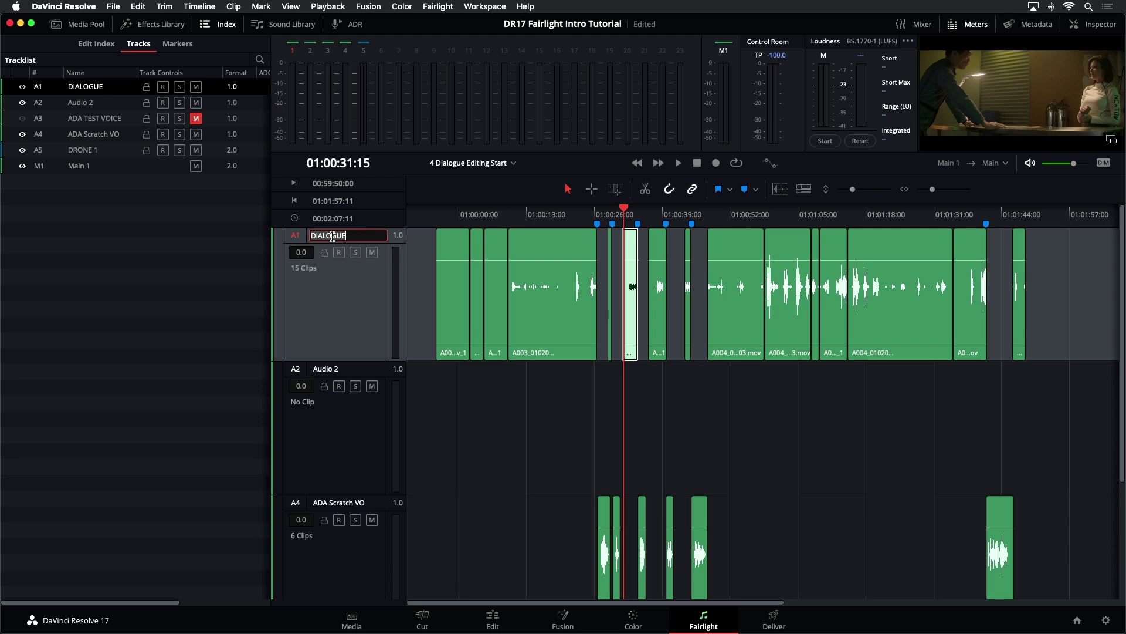
pyautogui.write('EMILIANA')
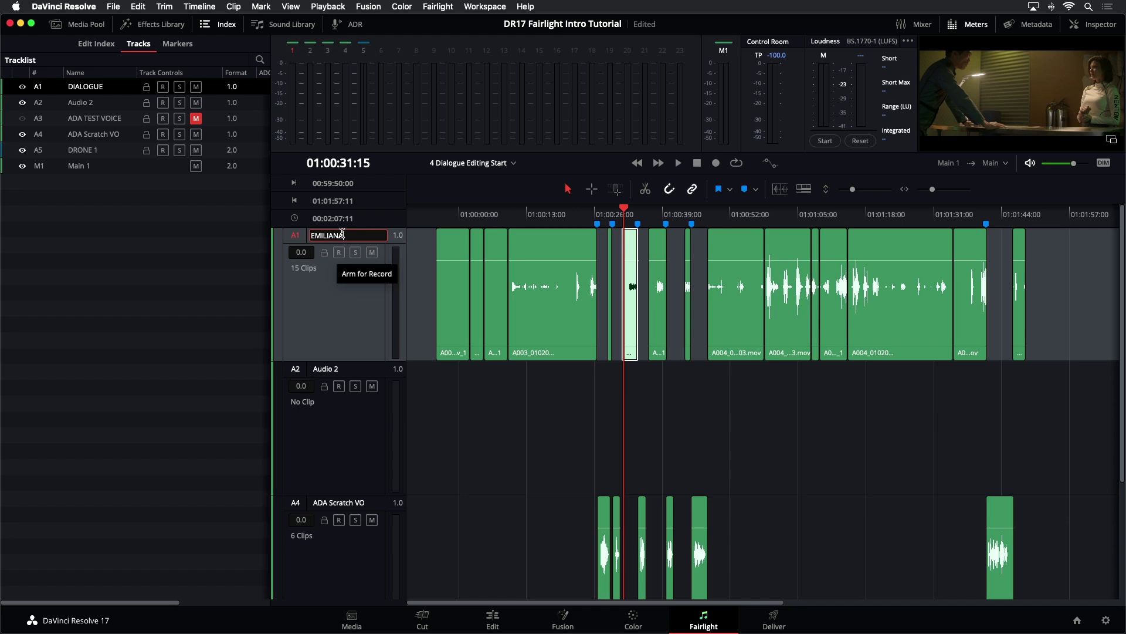
pyautogui.press('Return')
# Step: Rename the new empty track A2 to PHILIP
pyautogui.click(344, 374)
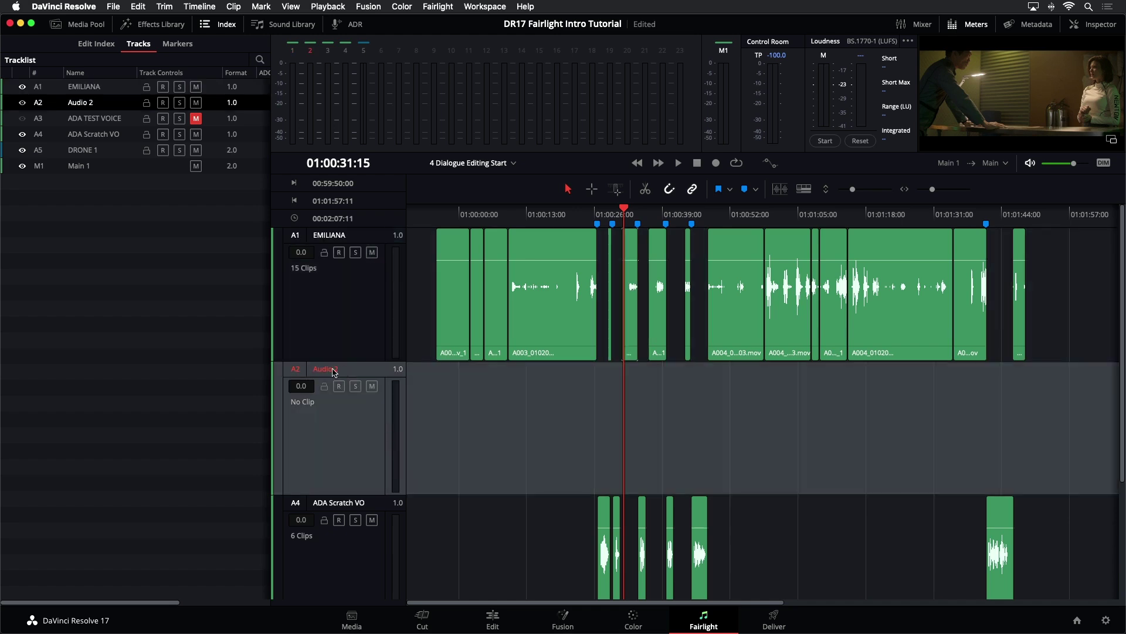
pyautogui.click(354, 343)
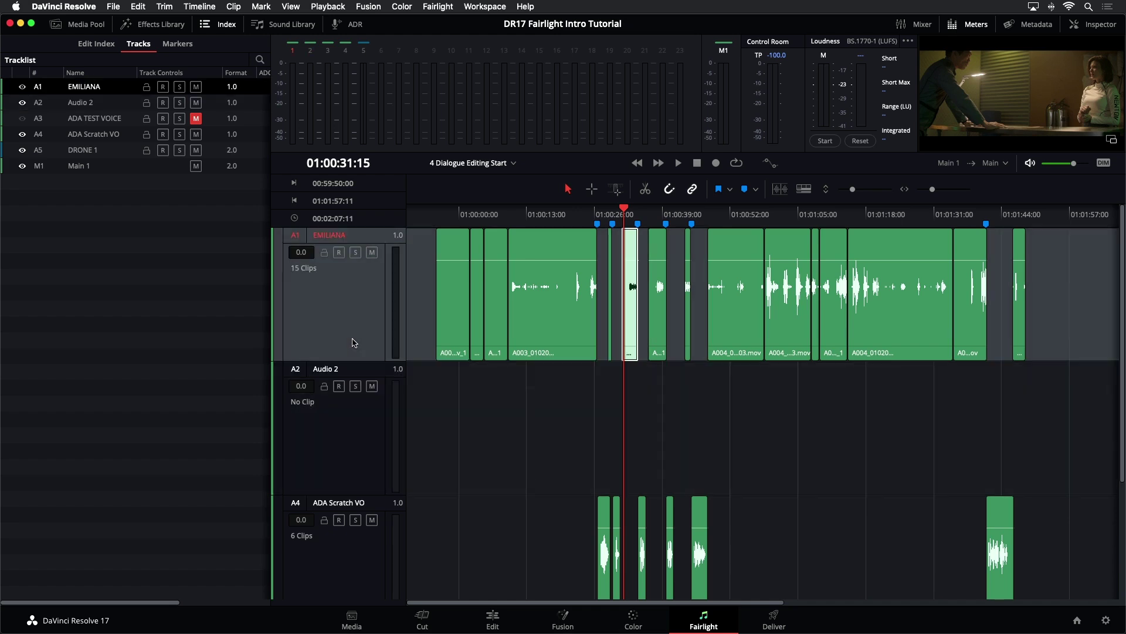
pyautogui.doubleClick(341, 236)
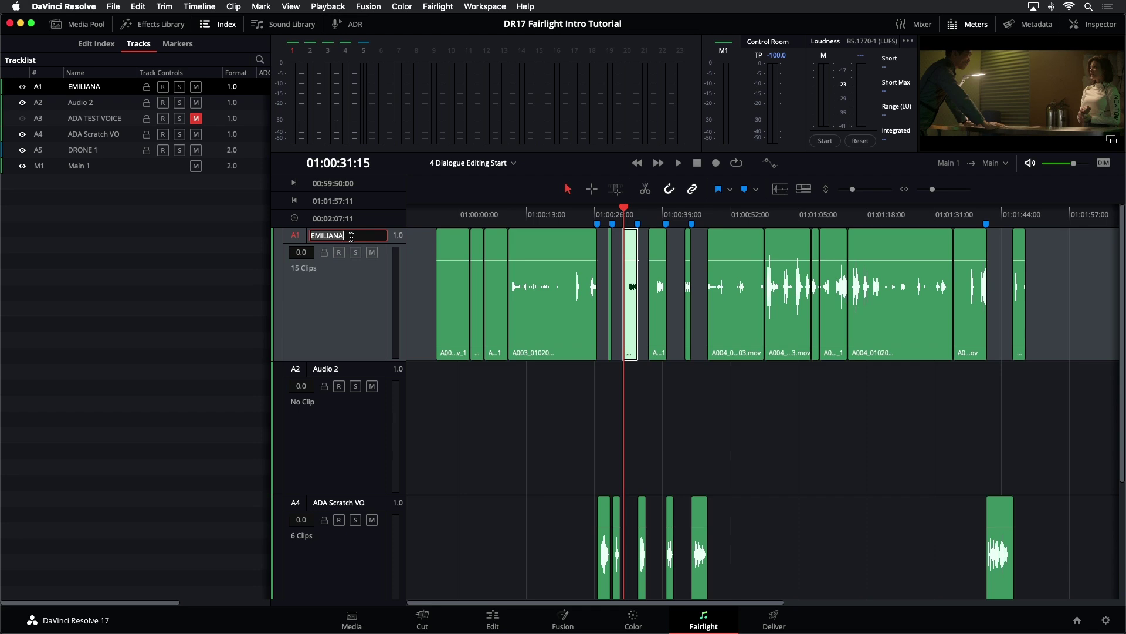
pyautogui.press('Tab')
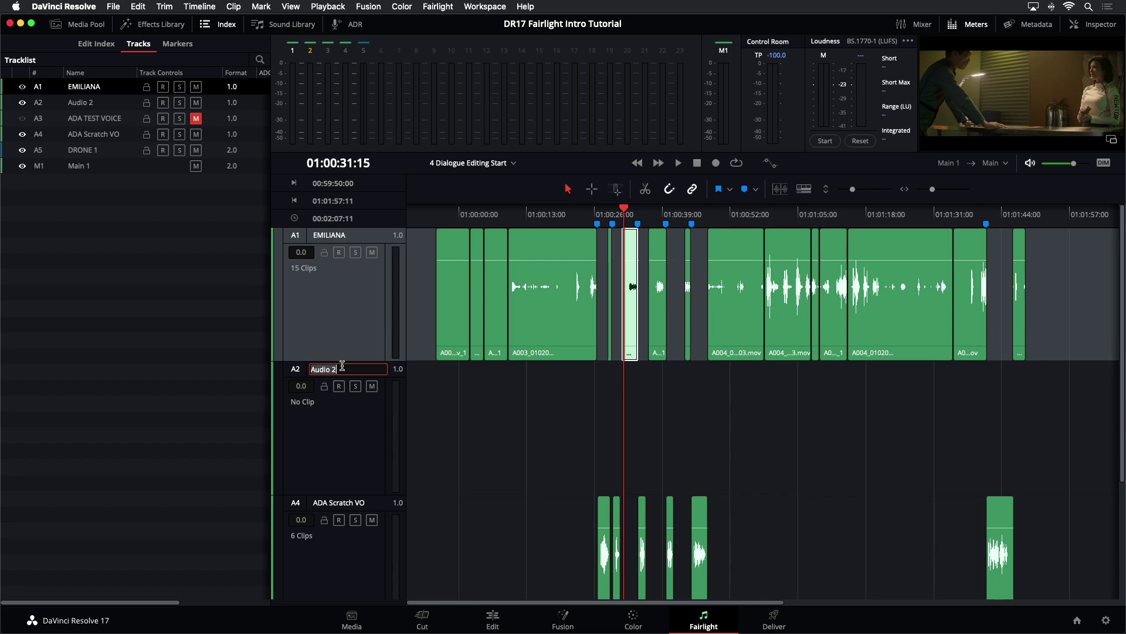
pyautogui.write('P')
pyautogui.click(360, 455)
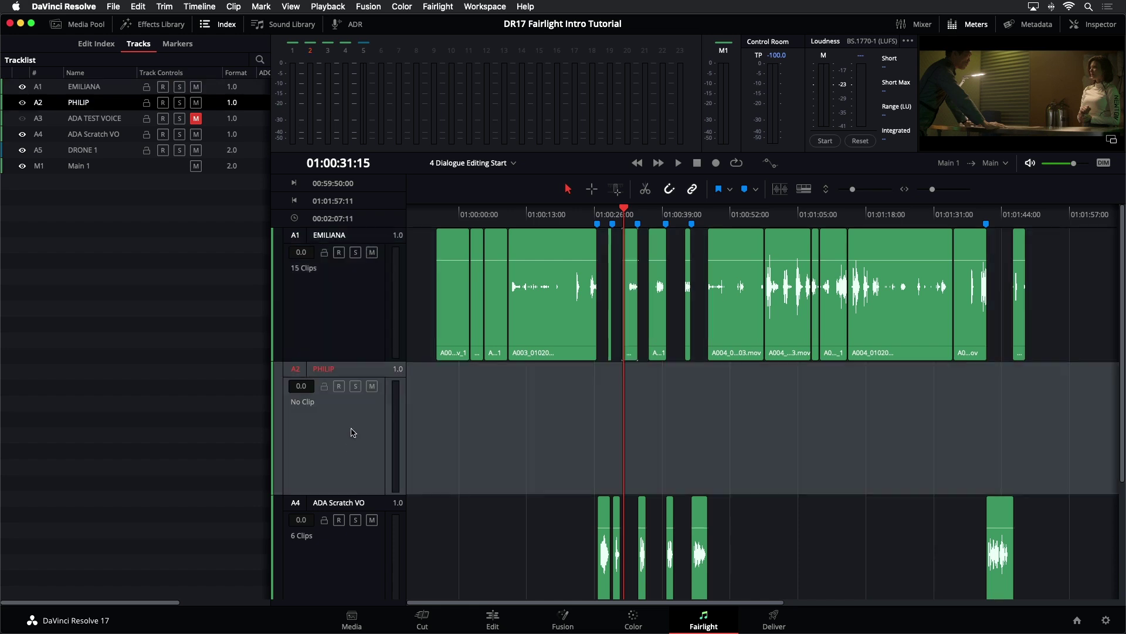
pyautogui.click(561, 418)
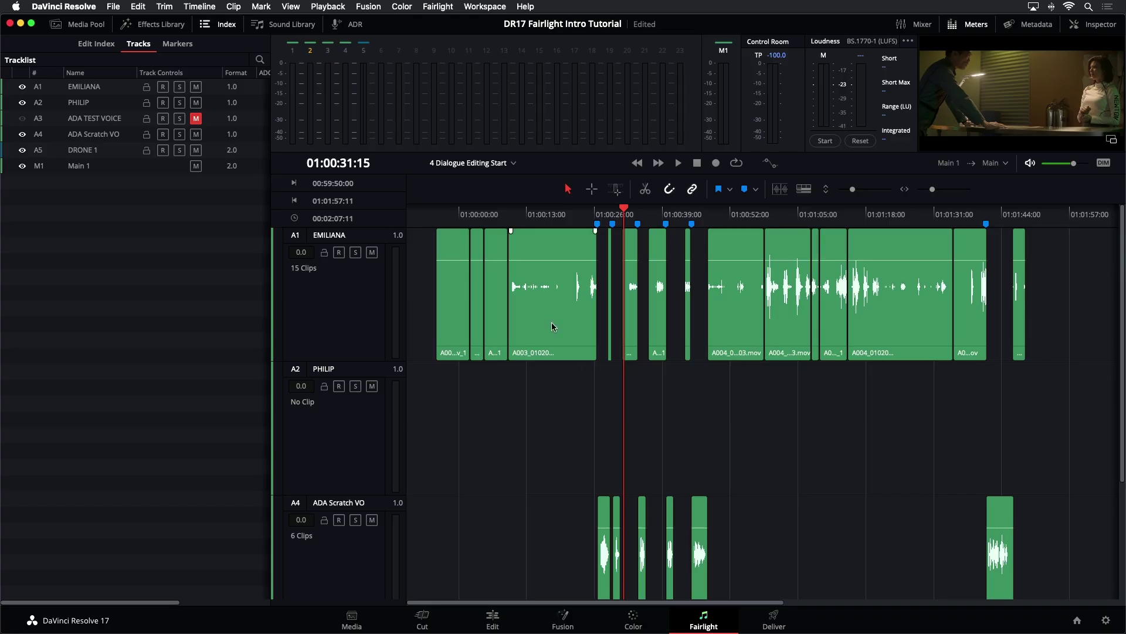
# Step: Select the EMILIANA track, move from the timeline start to the clip at 01:00:09:10, and hide the track index
pyautogui.click(359, 283)
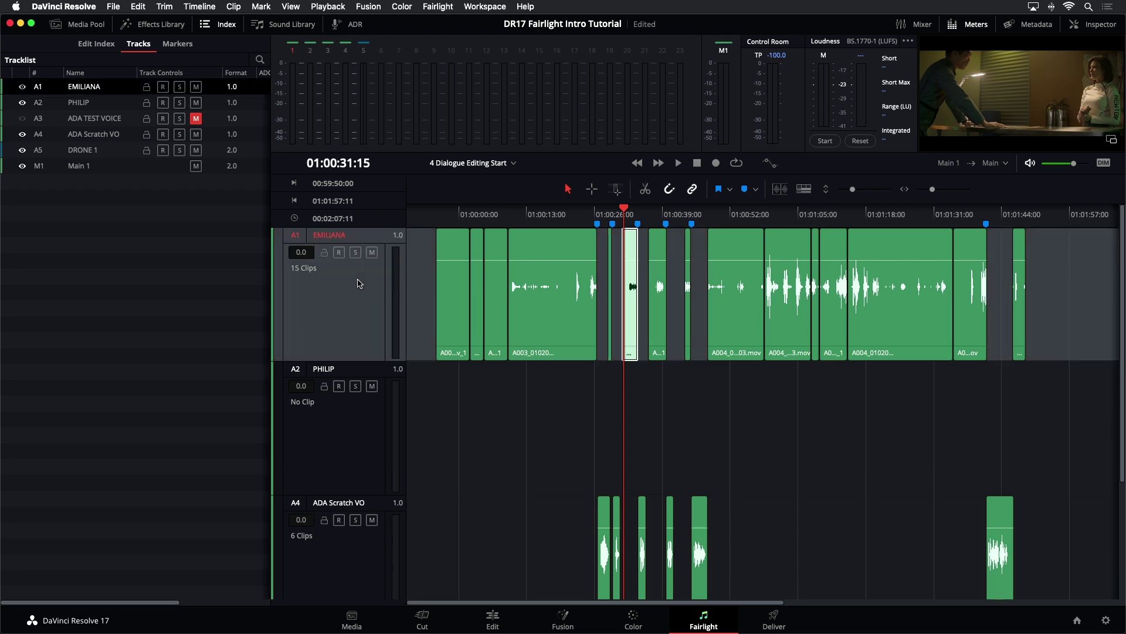
pyautogui.press('Home')
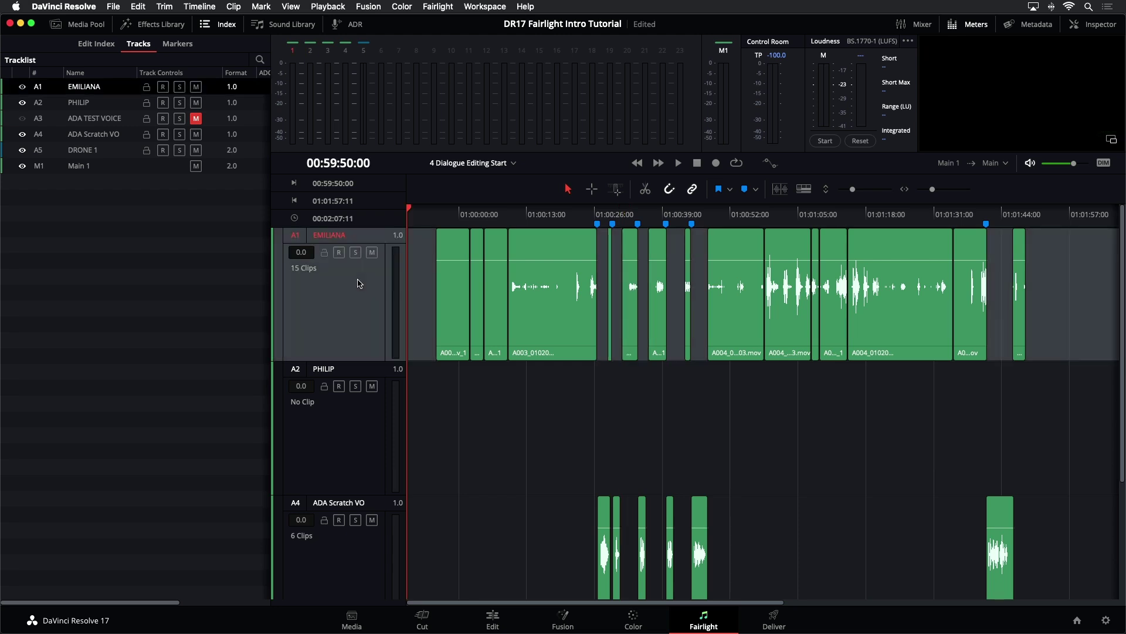
pyautogui.press('space')
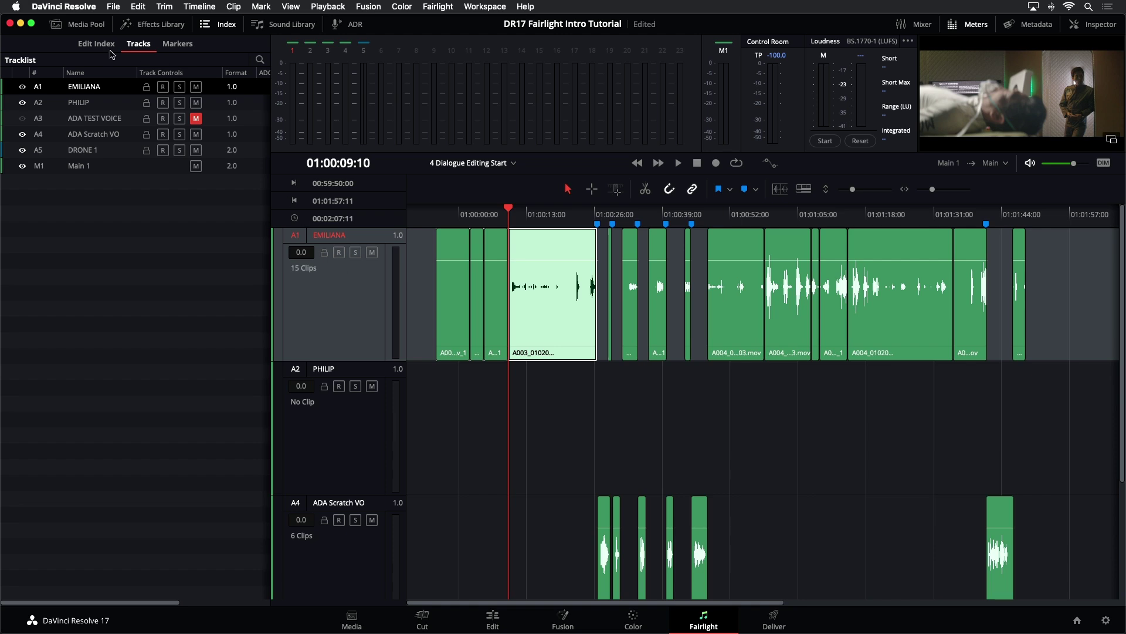
pyautogui.click(219, 24)
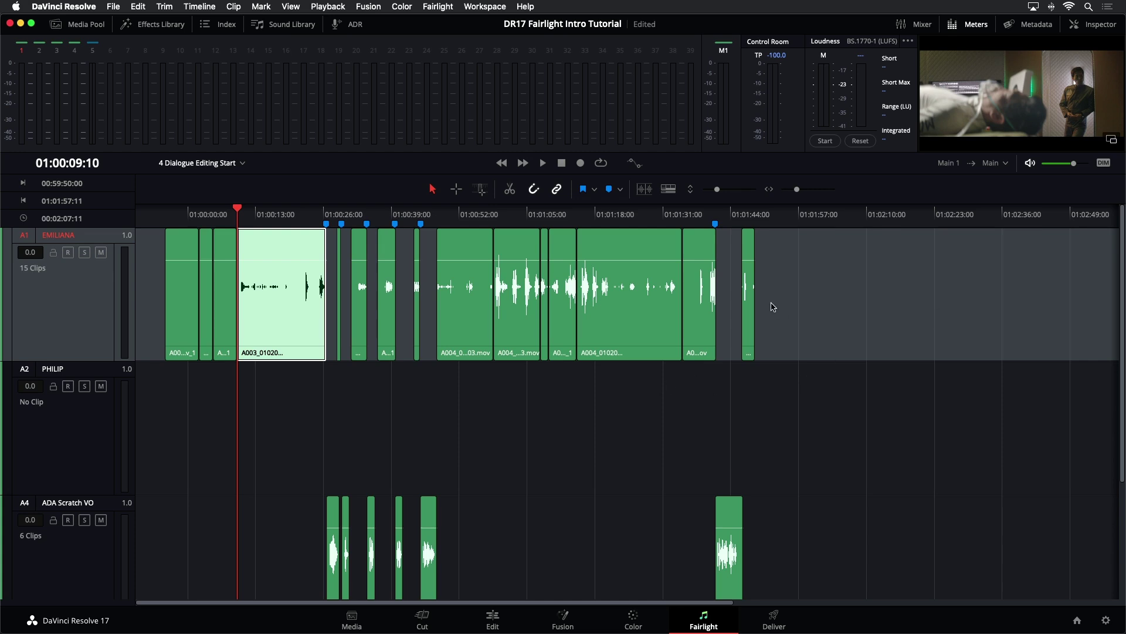
# Step: Step back to the first clip on the EMILIANA track and play into the second clip, stopping at 01:00:02:14
pyautogui.press('Up')
pyautogui.press('Up')
pyautogui.press('Down')
pyautogui.press('Down')
pyautogui.press('Up')
pyautogui.press('Up')
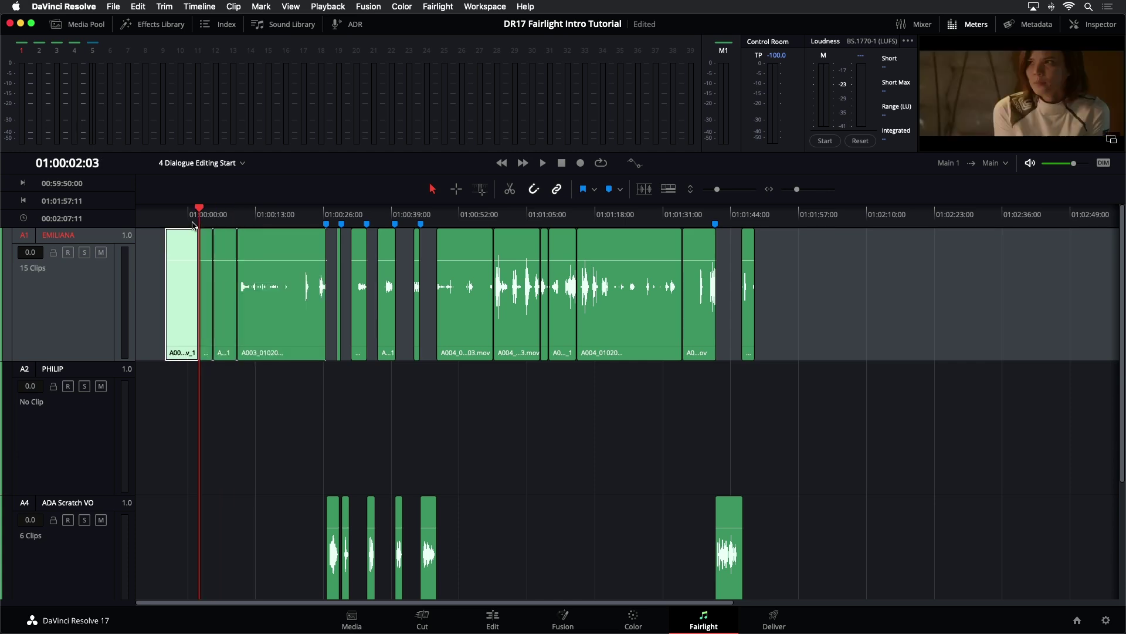
pyautogui.press('Up')
pyautogui.press('space')
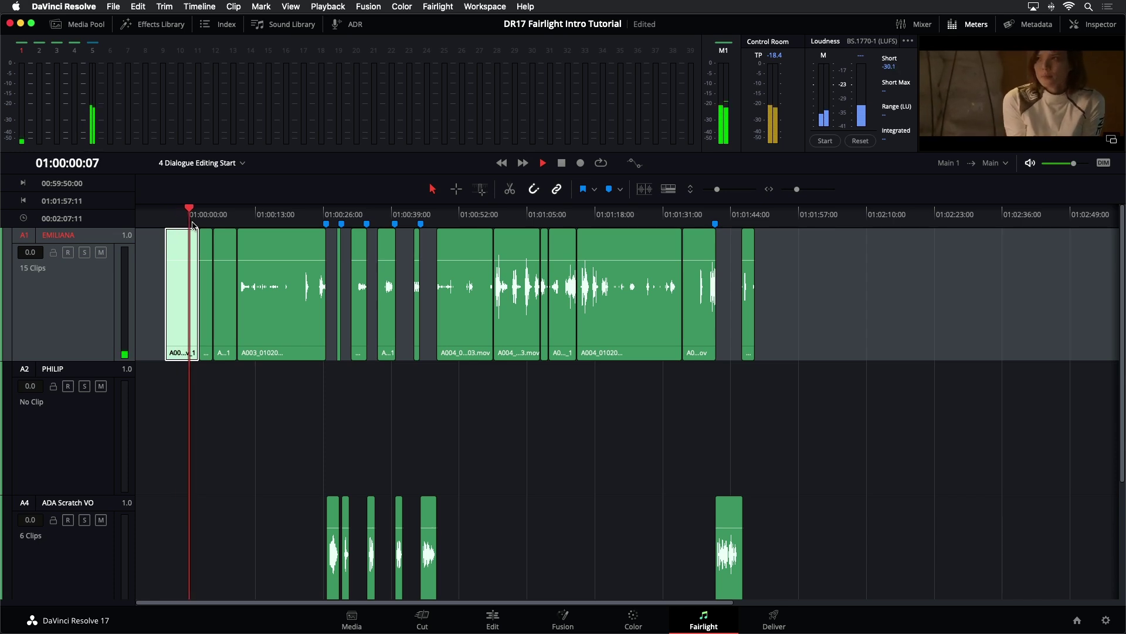
pyautogui.press('space')
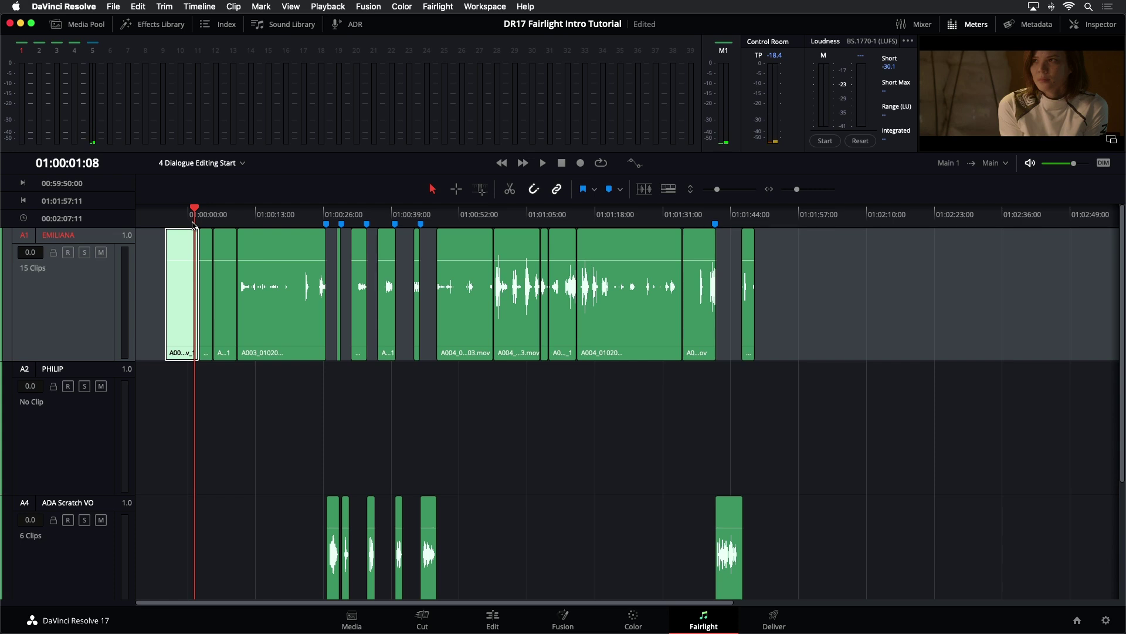
pyautogui.press('space')
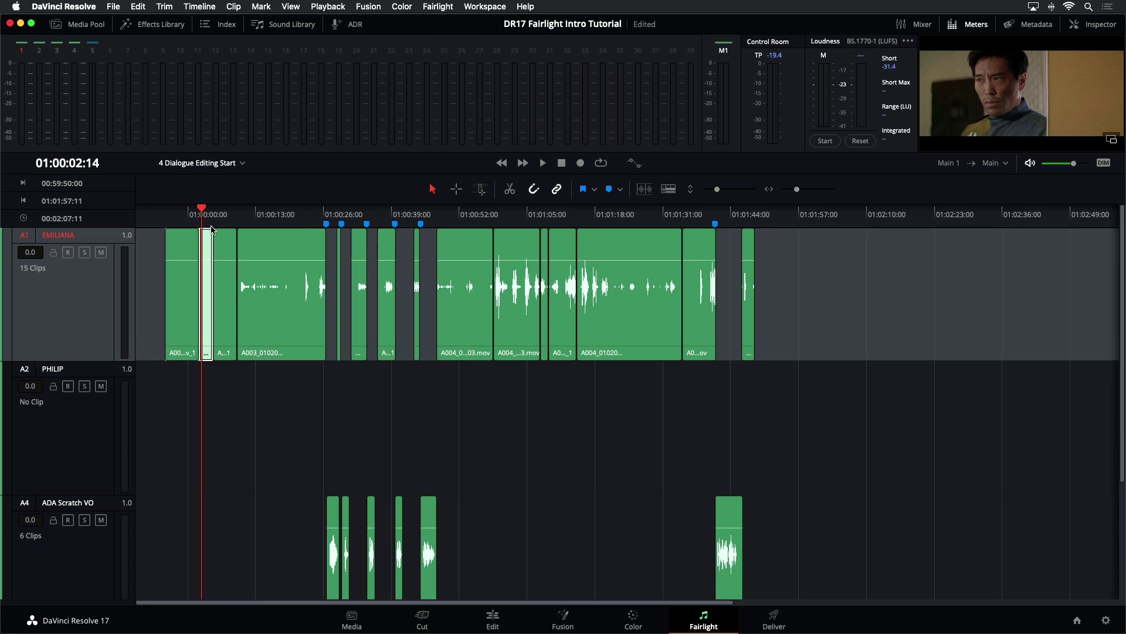
# Step: Look up the commands that move the audio track destination up and down
pyautogui.click(217, 6)
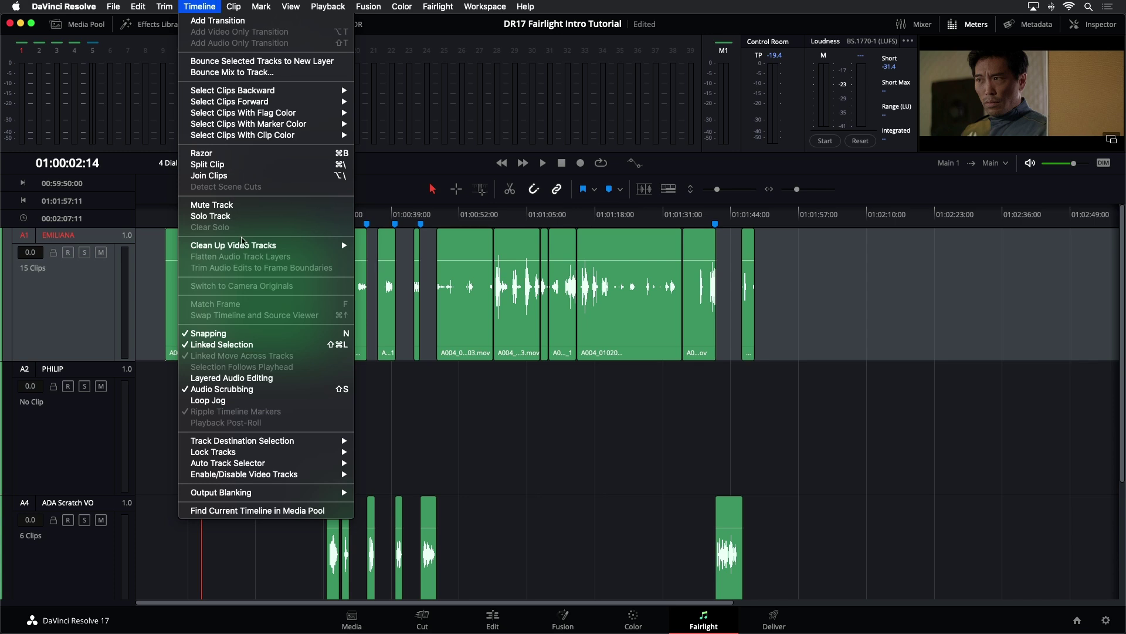
pyautogui.moveTo(297, 448)
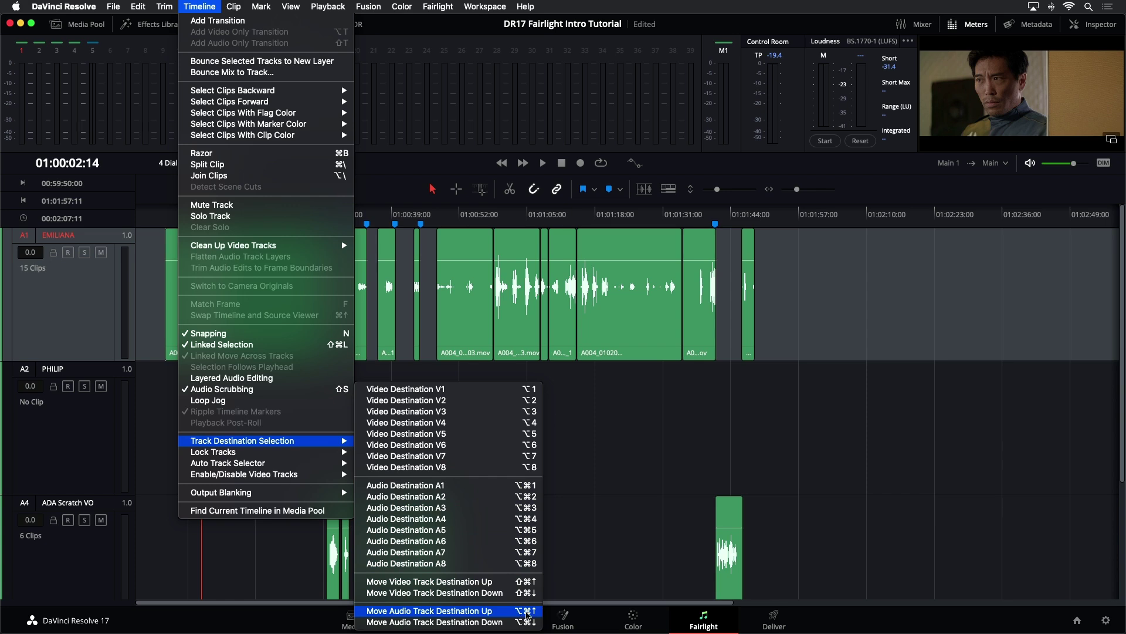
pyautogui.click(606, 516)
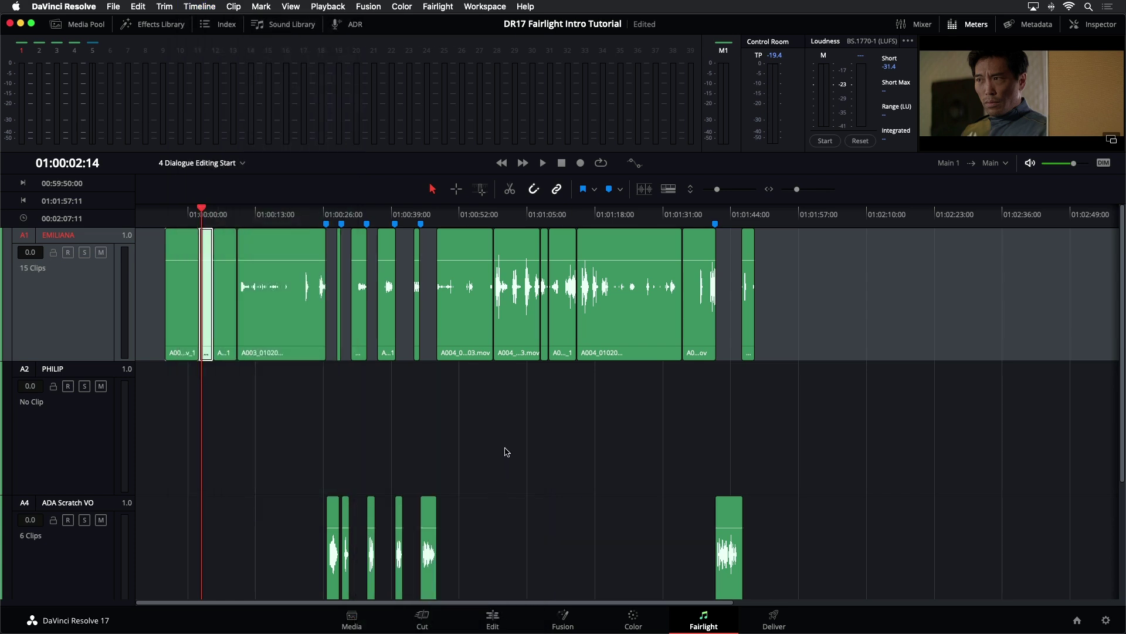
# Step: Try moving the track selection between EMILIANA and PHILIP several times, finishing on EMILIANA
pyautogui.press('super+shift+Down')
pyautogui.press('super+shift+Up')
pyautogui.press('super+shift+Down')
pyautogui.press('super+shift+Down')
pyautogui.press('super+shift+Up')
pyautogui.press('super+shift+Up')
pyautogui.press('super+shift+Down')
pyautogui.press('super+shift+Down')
pyautogui.press('super+shift+Up')
# Step: Cut the second clip, under the playhead at 01:00:02:14, from EMILIANA and paste it at the same time on PHILIP
pyautogui.press('BackSpace')
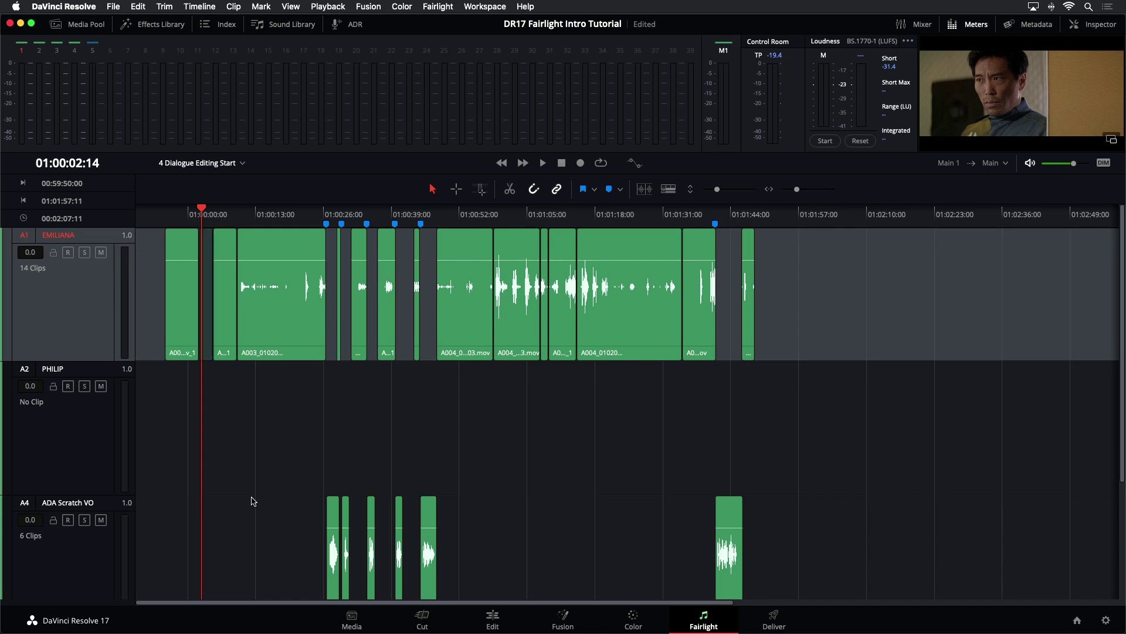
pyautogui.press('cmd+s')
pyautogui.press('Down')
pyautogui.press('cmd+v')
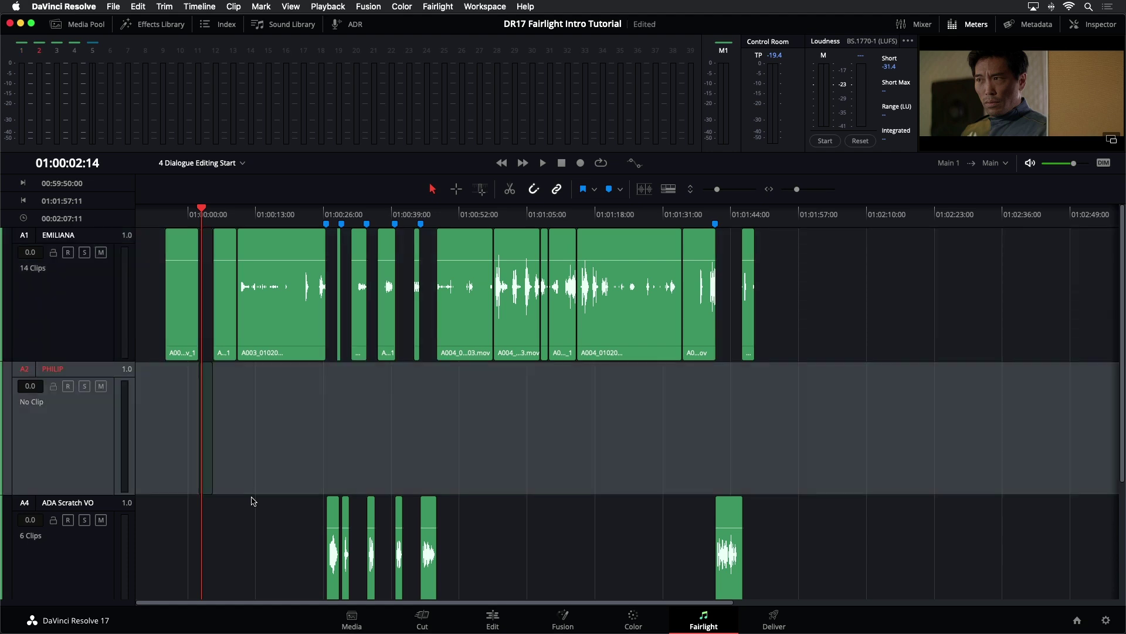
pyautogui.press('cmd+s')
# Step: Play the EMILIANA clip starting at 01:00:04:18, then cut it and paste it at the same time on the PHILIP track
pyautogui.press('Up')
pyautogui.press("'")
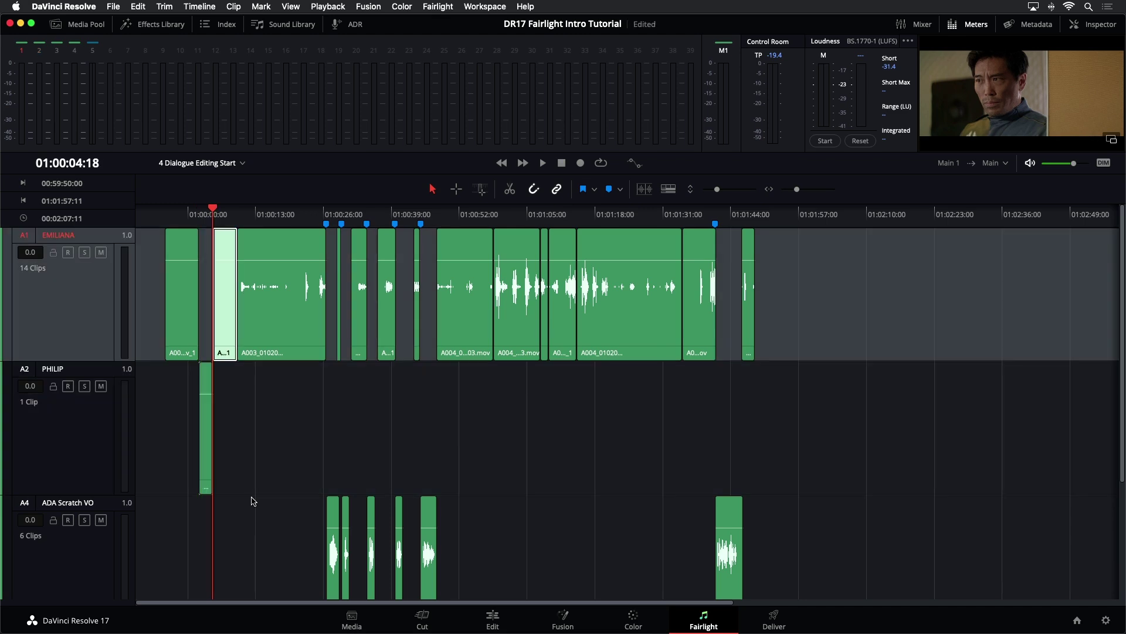
pyautogui.press('space')
pyautogui.press('space')
pyautogui.press('cmd+x')
pyautogui.press('Down')
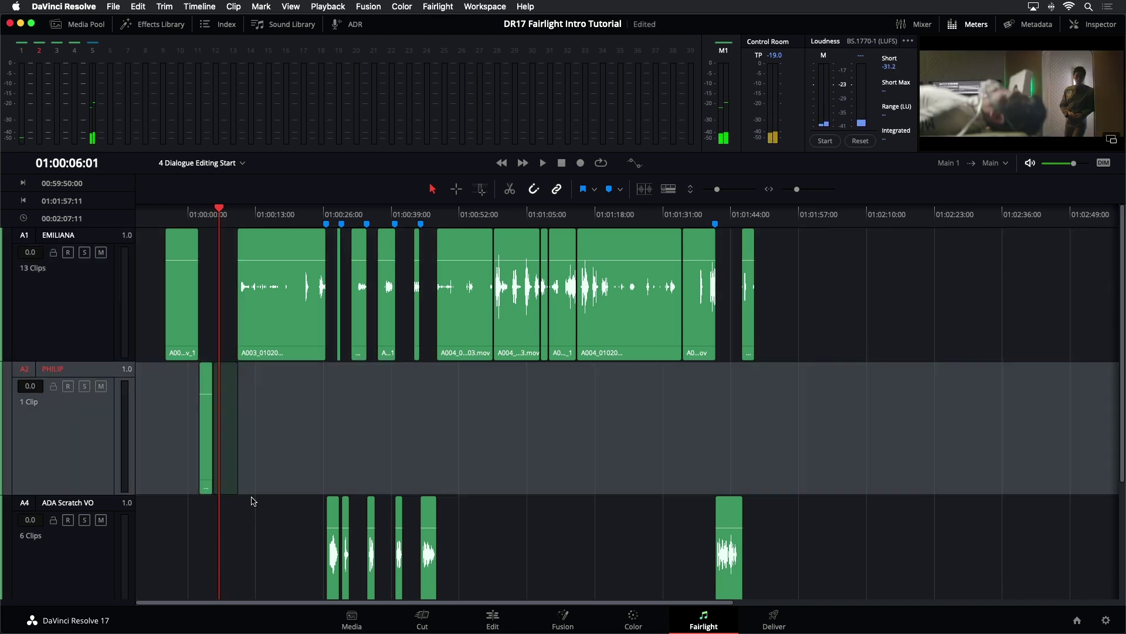
pyautogui.press('cmd+v')
# Step: Reselect the EMILIANA track and play its A003 clip from 01:00:09:10 to hear who is speaking
pyautogui.press('super+7')
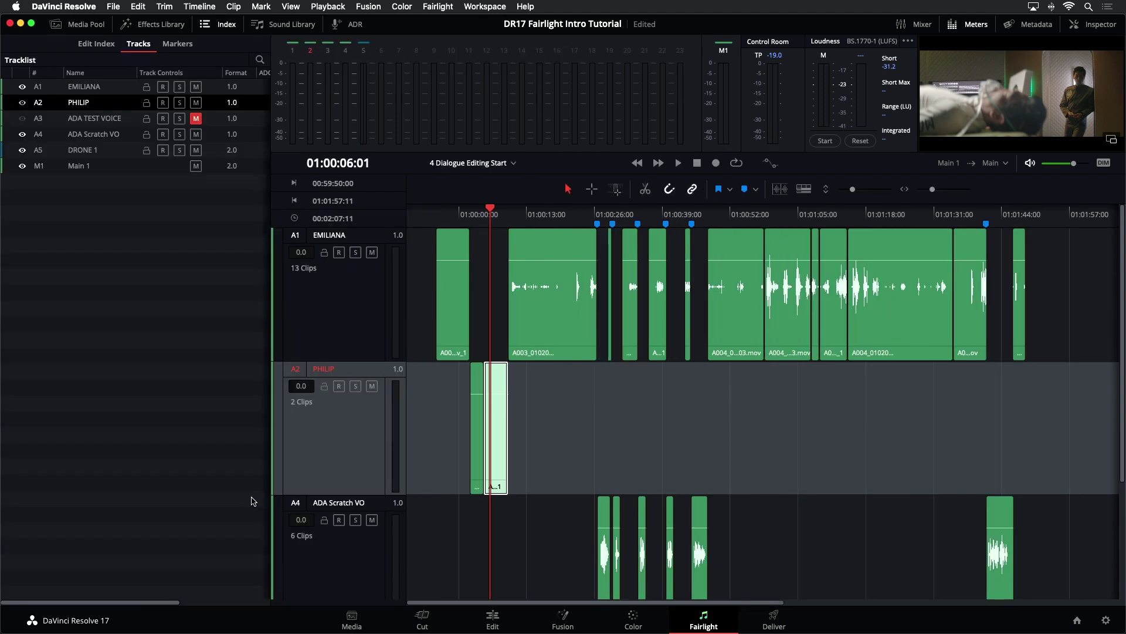
pyautogui.press('Up')
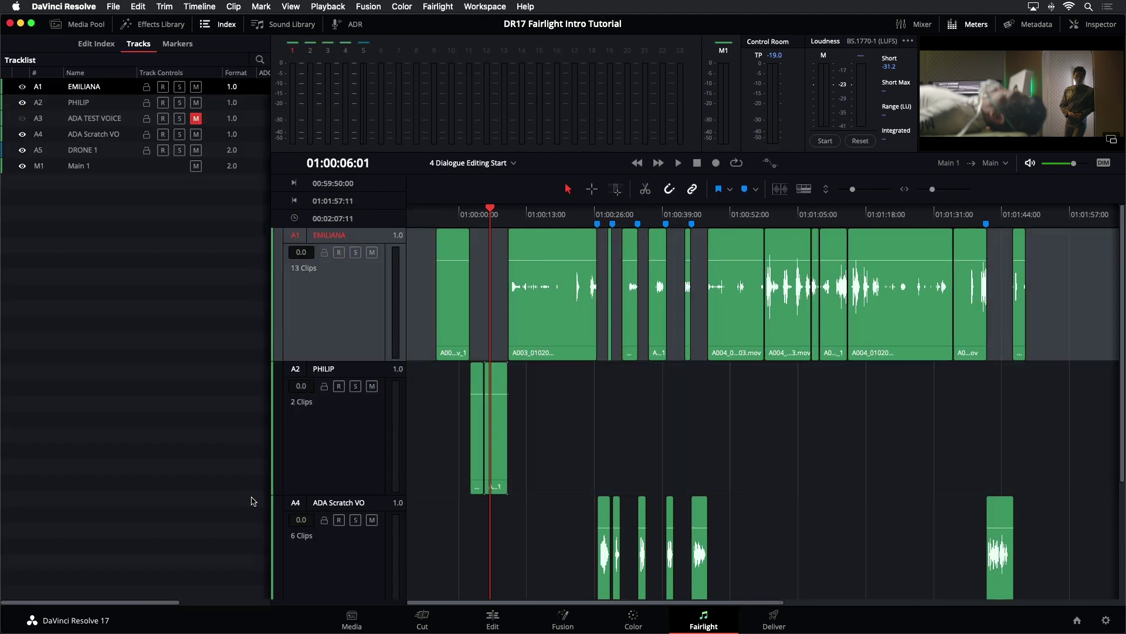
pyautogui.click(217, 24)
pyautogui.press('Down')
pyautogui.press('Down')
pyautogui.press('Up')
pyautogui.press('space')
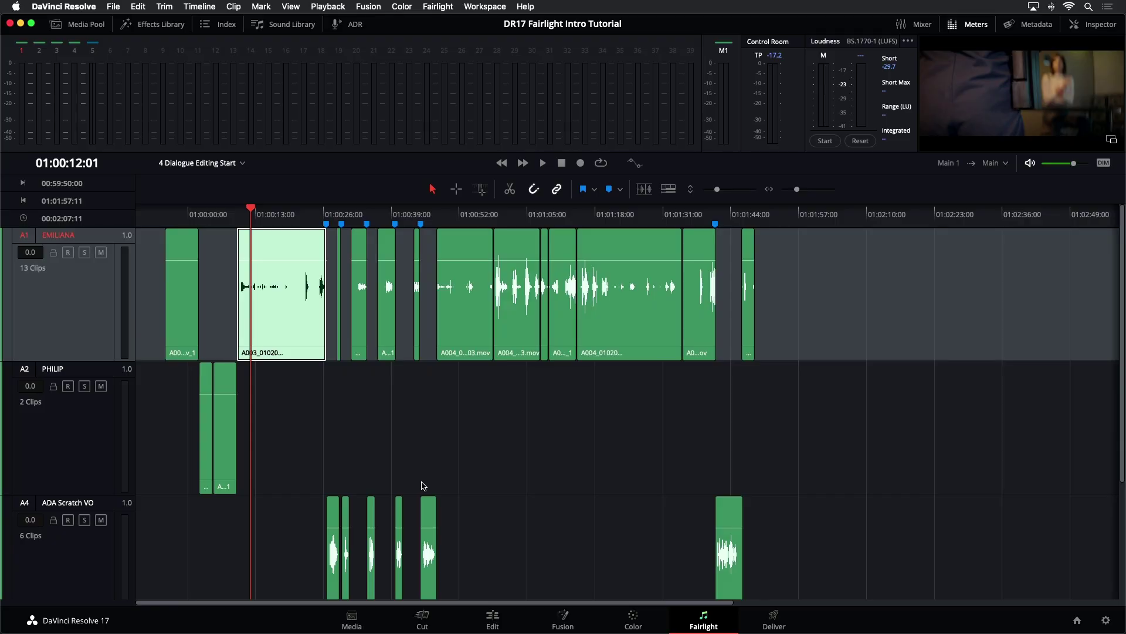
pyautogui.press('space')
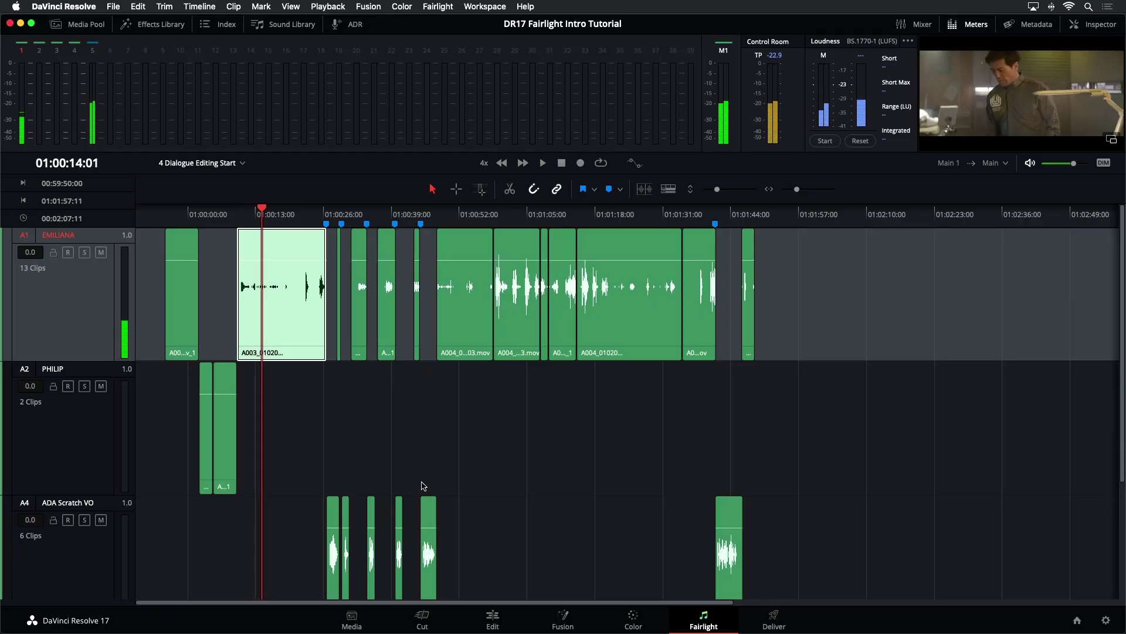
# Step: Shuttle back and forth around 01:00:14 in the selected EMILIANA A003 clip to hear which character is speaking
pyautogui.press('j')
pyautogui.press('j')
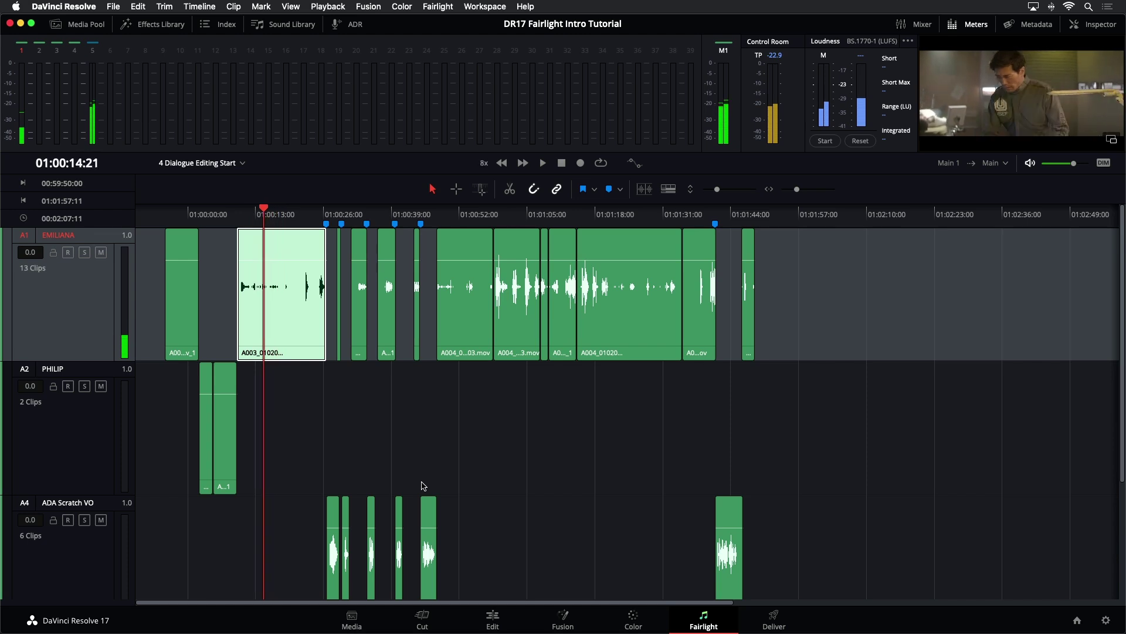
pyautogui.press('k')
pyautogui.press('l')
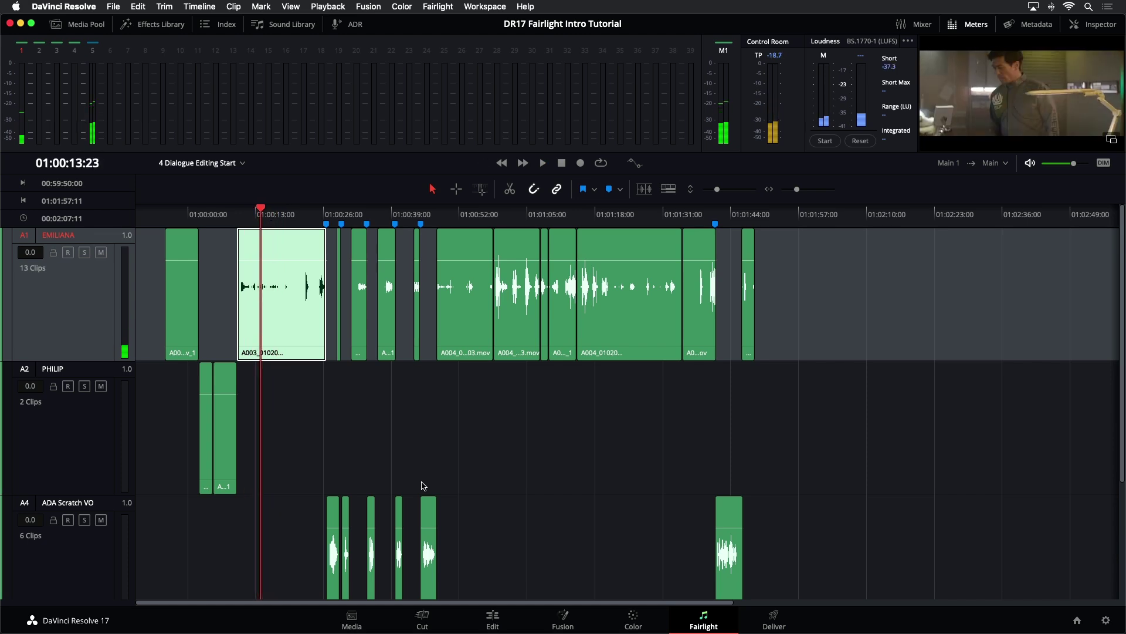
pyautogui.press('l')
pyautogui.press('k')
pyautogui.press('j')
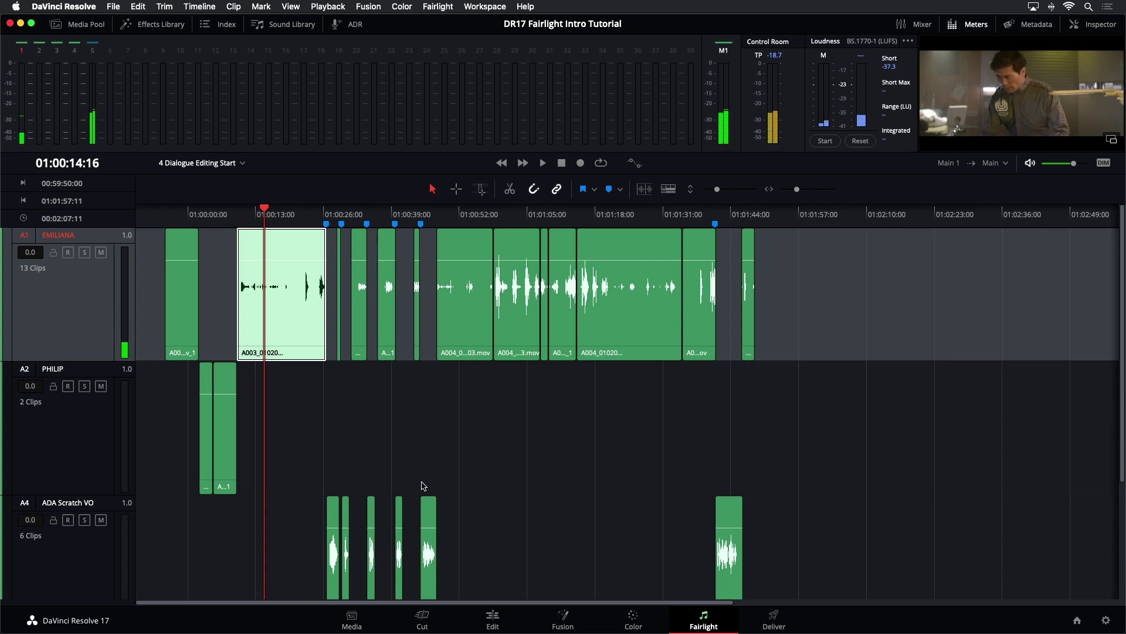
pyautogui.press('k')
# Step: Move through the A003 clip frame by frame in both directions around 01:00:14 to examine the picture and dialogue
pyautogui.press('Right')
pyautogui.press('Right')
pyautogui.press('Right')
pyautogui.press('Left')
pyautogui.press('Left')
pyautogui.press('Right')
pyautogui.press('Right')
pyautogui.press('Left')
pyautogui.press('Left')
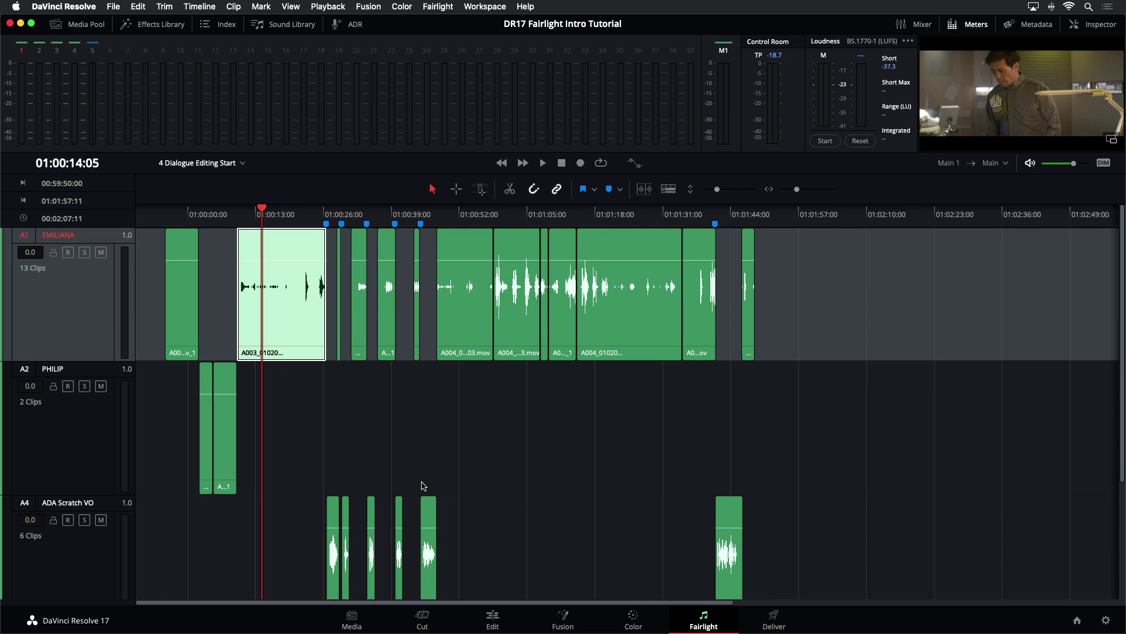
# Step: Play the A003 clip to 01:00:19:12, then cut it from EMILIANA and paste it at the same time on PHILIP
pyautogui.press('space')
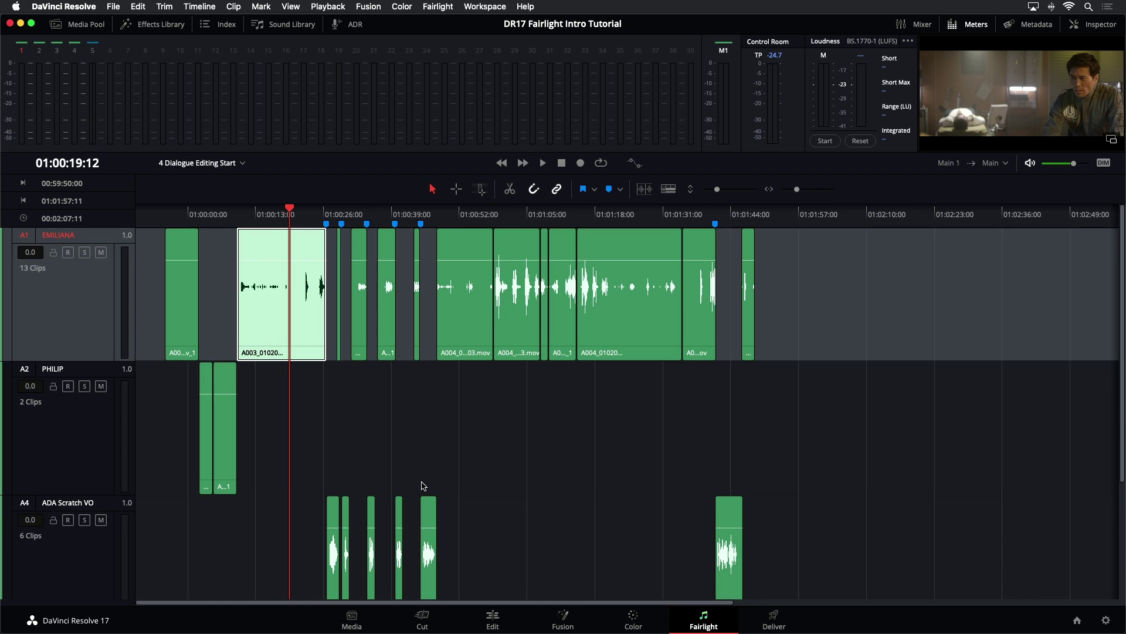
pyautogui.press('Delete')
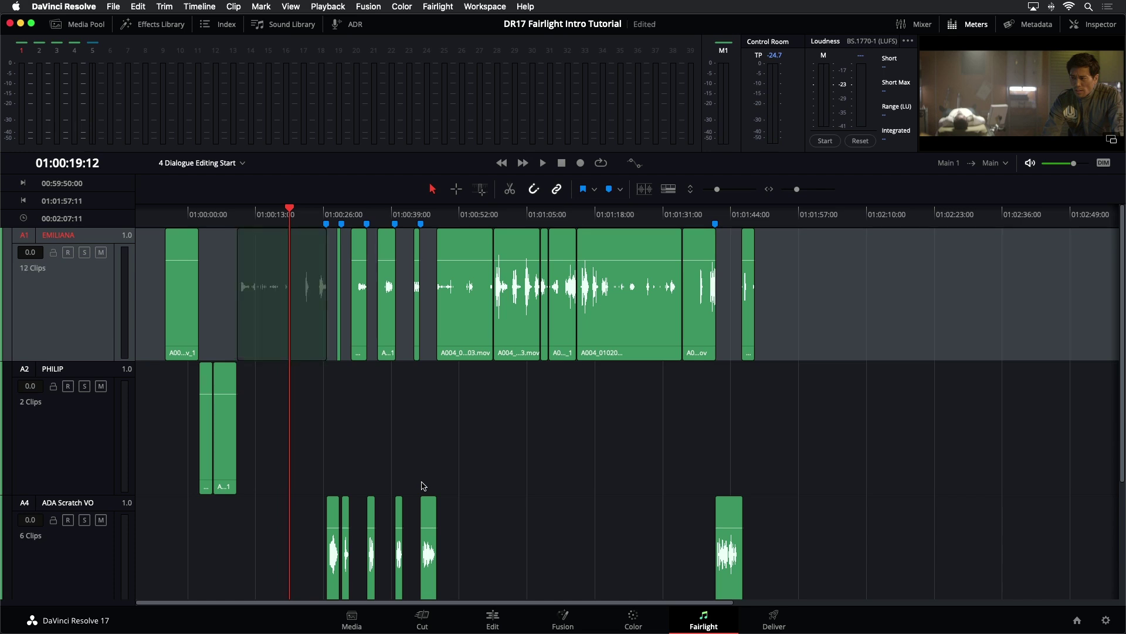
pyautogui.click(424, 485)
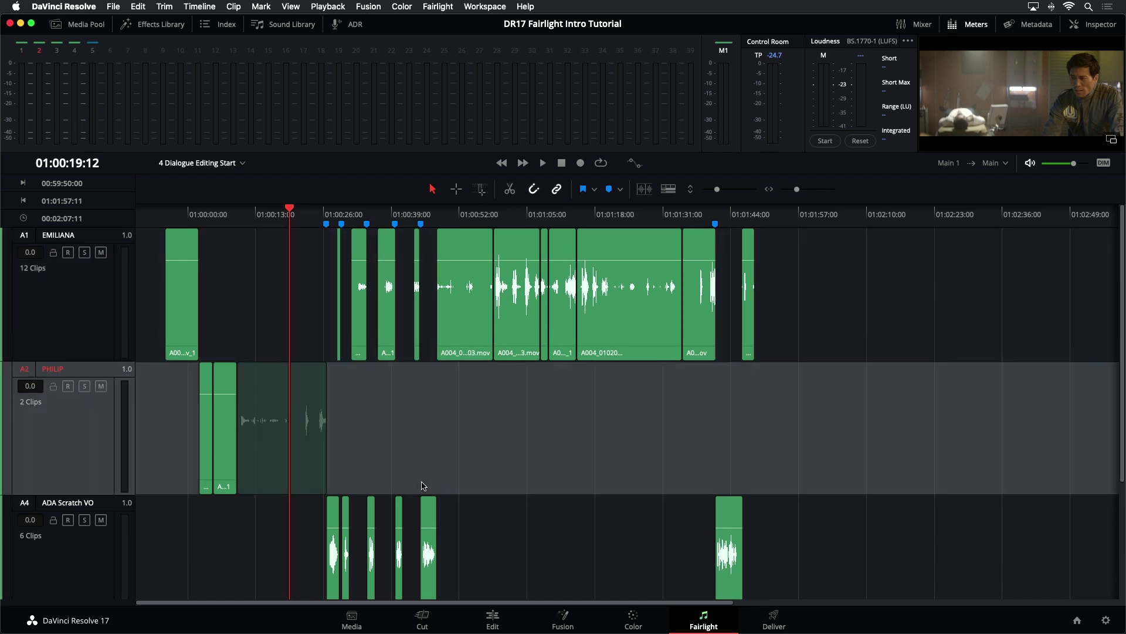
pyautogui.press('super+v')
# Step: Reselect the EMILIANA track and zoom in on its short clip starting at 01:00:28:13
pyautogui.press('Up')
pyautogui.press("'")
pyautogui.press("'")
pyautogui.press("'")
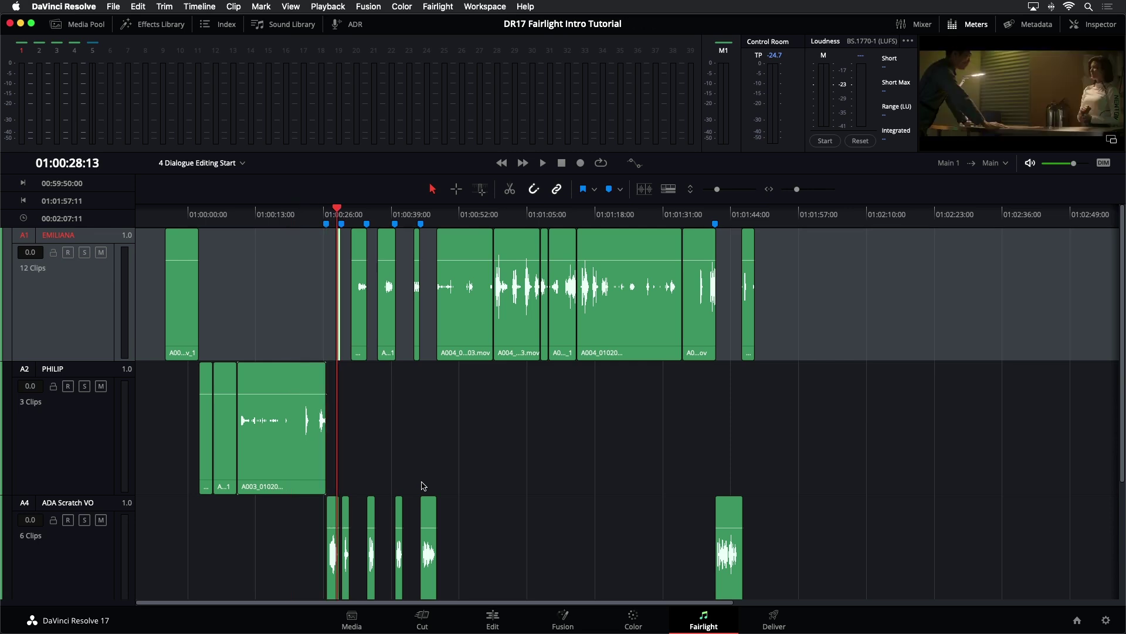
pyautogui.press('super+equal')
pyautogui.press('super+equal')
pyautogui.press('super+equal')
pyautogui.press('super+equal')
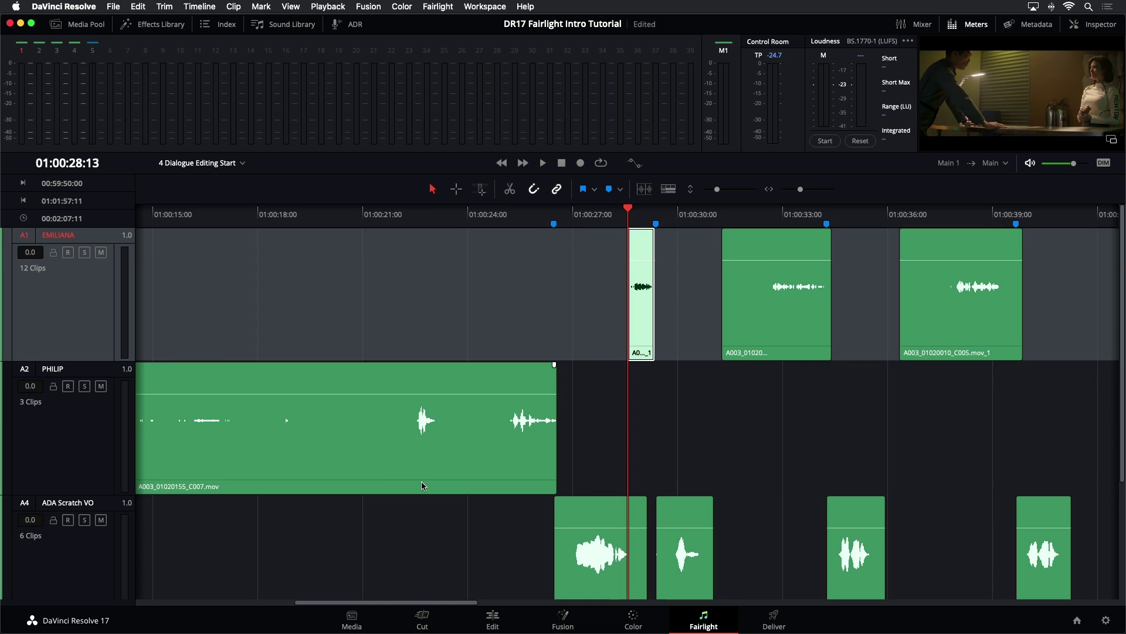
# Step: Play the short EMILIANA clip at 01:00:28:13, then cut it and paste it at the same time on PHILIP
pyautogui.press('space')
pyautogui.press('space')
pyautogui.press('Left')
pyautogui.press('Left')
pyautogui.press('Left')
pyautogui.hotkey('shift', 'v')
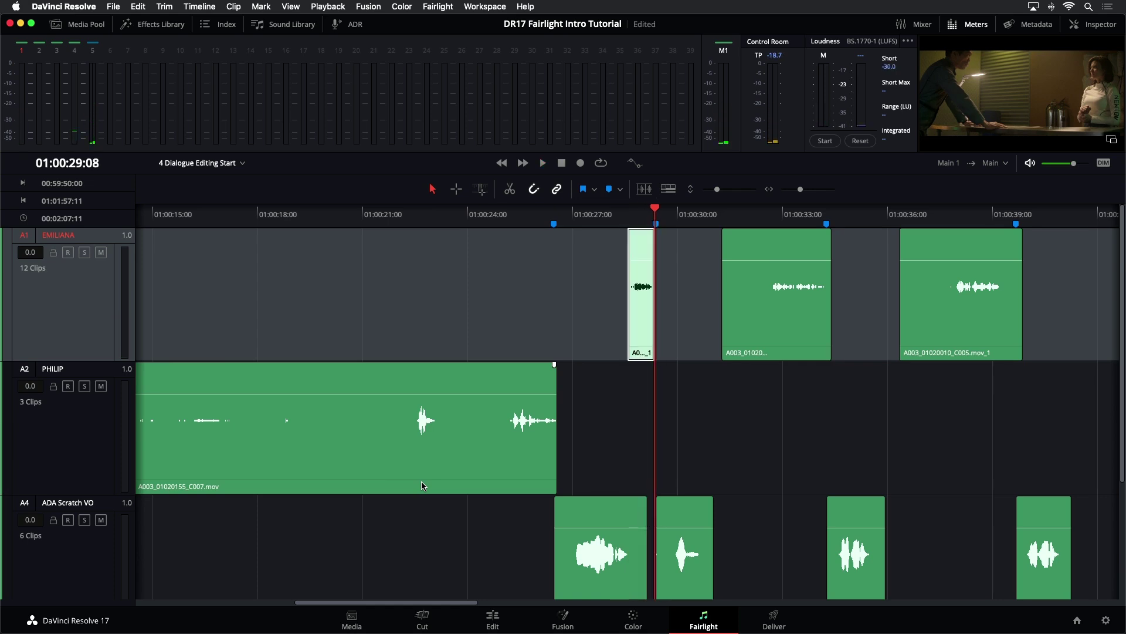
pyautogui.press('super+x')
pyautogui.press('Down')
pyautogui.press('super+v')
# Step: Reselect EMILIANA and play its clip from 01:00:31:05 and the A003_01020010_C005 clip after it to identify the speaker
pyautogui.press('Up')
pyautogui.press('Down')
pyautogui.hotkey('shift', 'v')
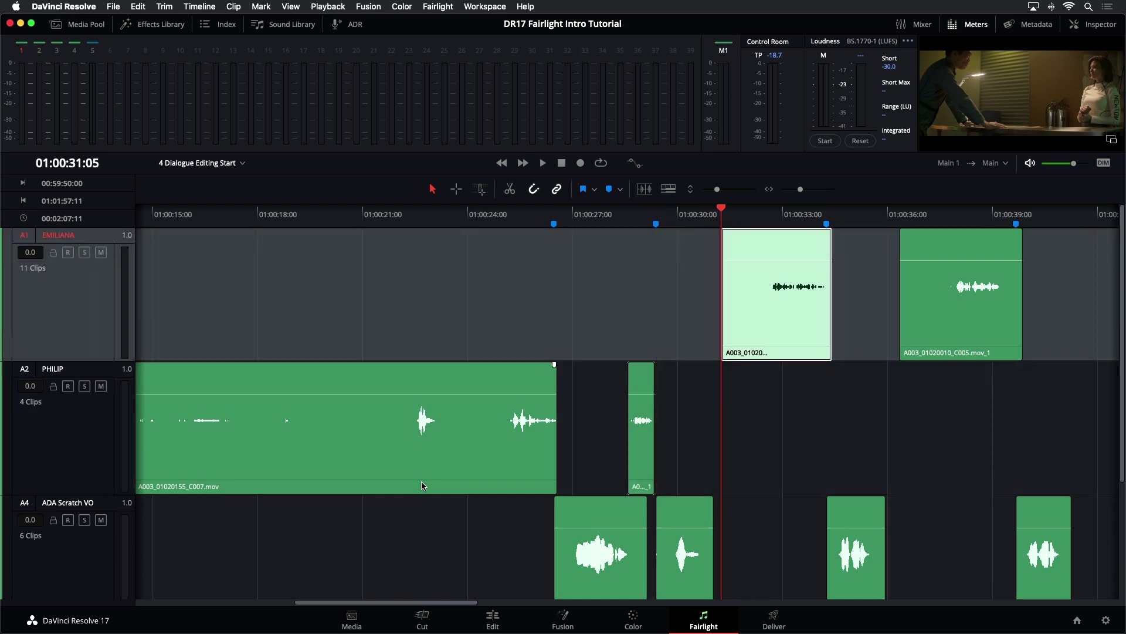
pyautogui.press('space')
pyautogui.press('space')
pyautogui.press('space')
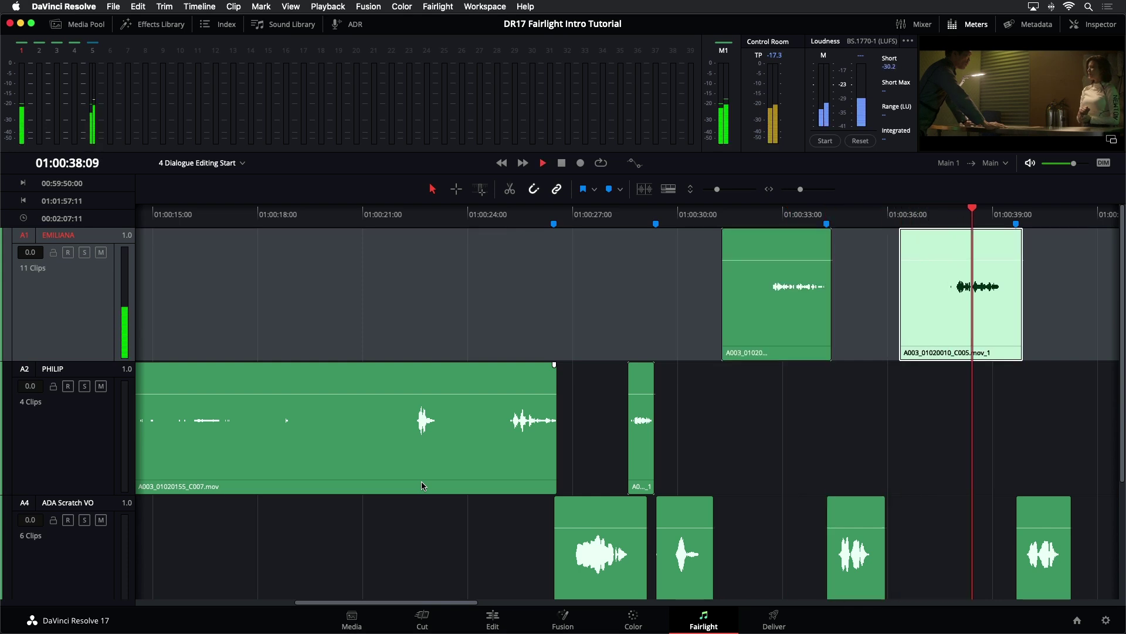
pyautogui.press('space')
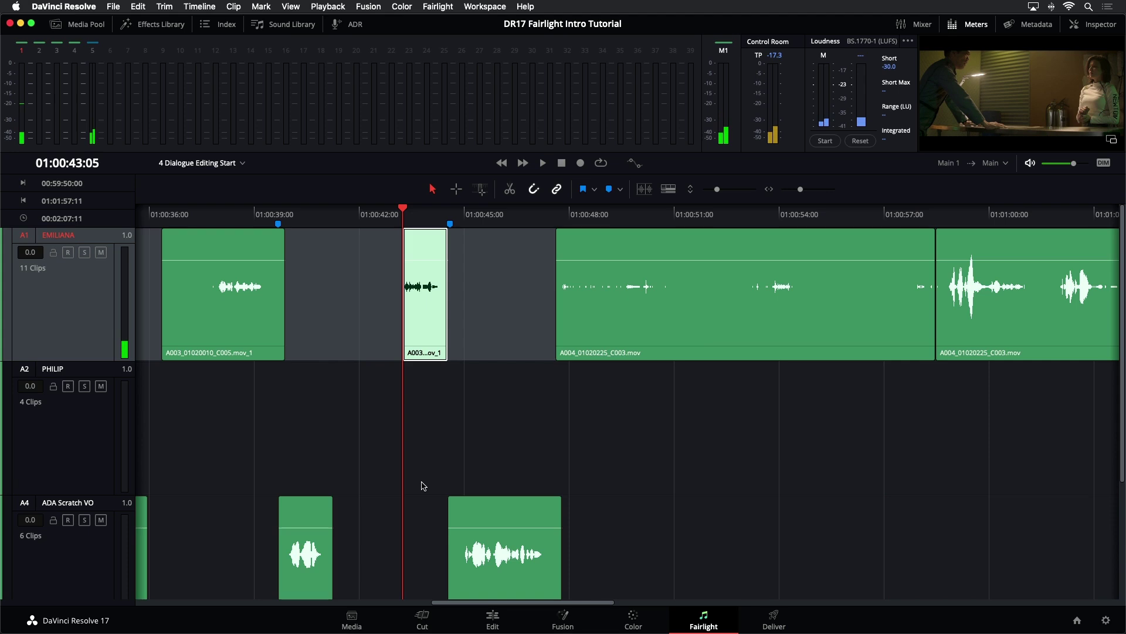
# Step: Play the EMILIANA clip starting at 01:00:43:05, then cut it and paste it at the same time on PHILIP
pyautogui.press('space')
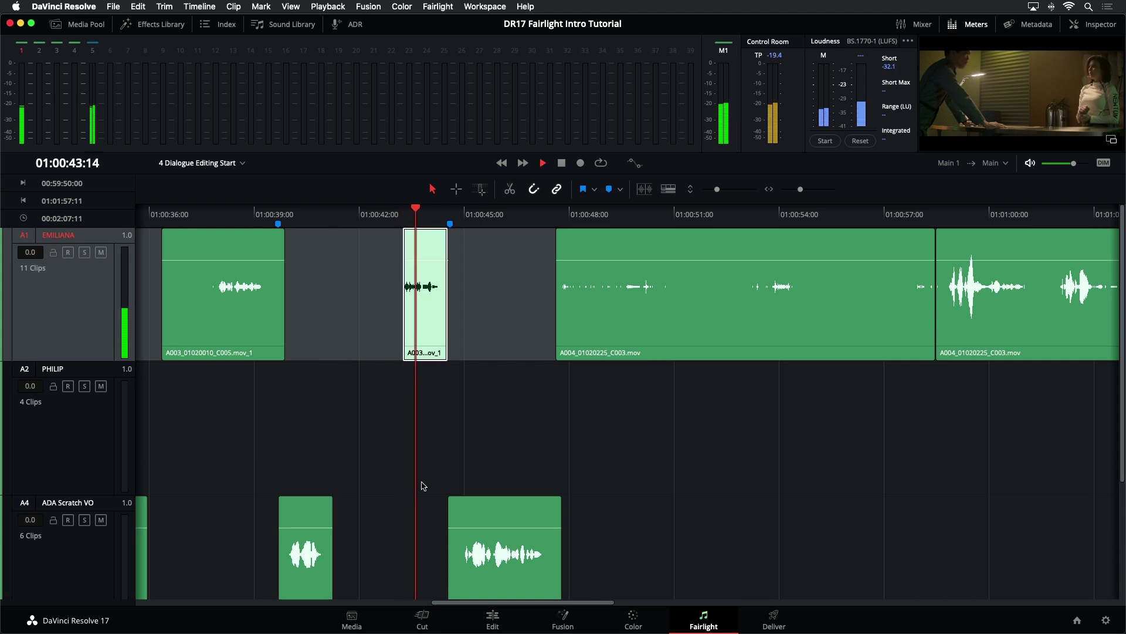
pyautogui.press('space')
pyautogui.press('d')
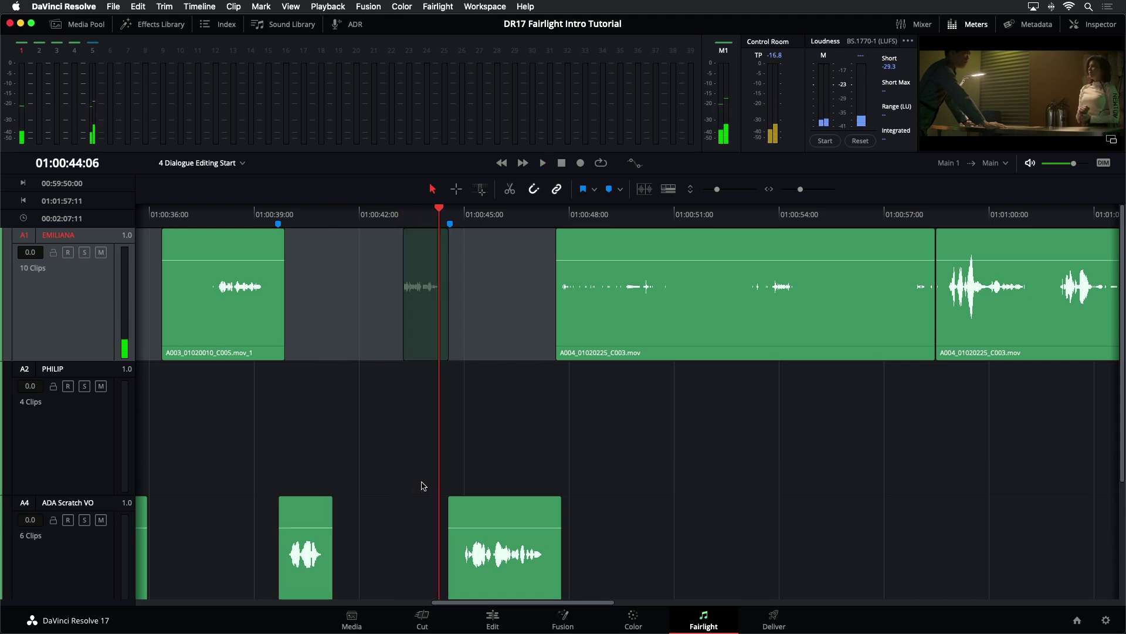
pyautogui.hotkey('alt', 'Down')
pyautogui.press('super+v')
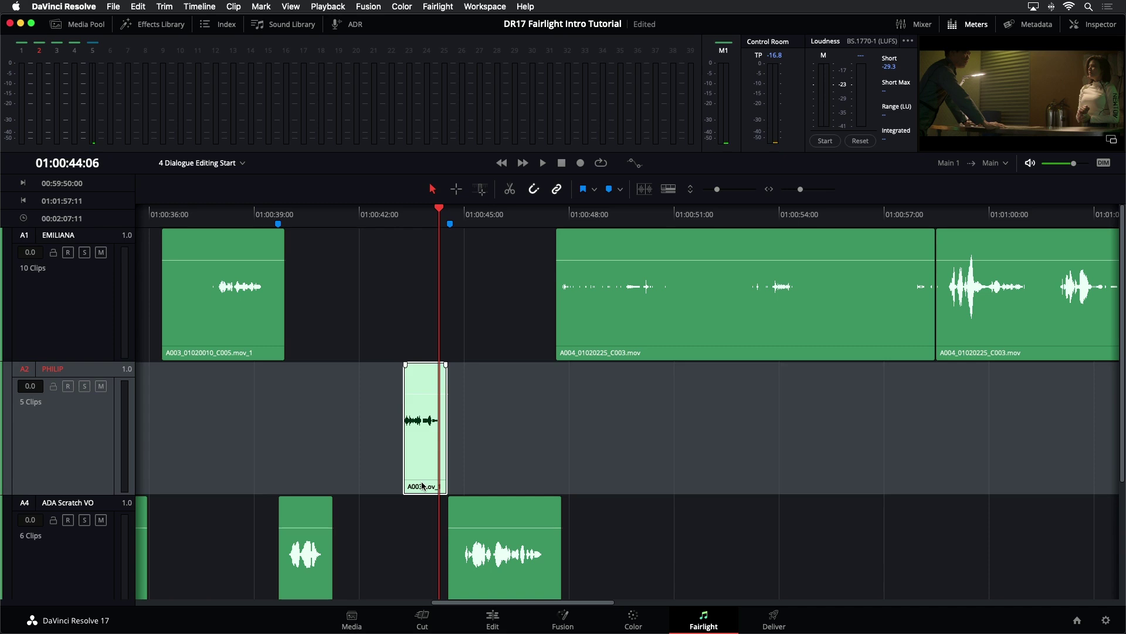
# Step: Reselect EMILIANA and play its A004_01020225_C003 clip from 01:00:47:14 to hear who is speaking
pyautogui.press('Up')
pyautogui.press('Tab')
pyautogui.press('Tab')
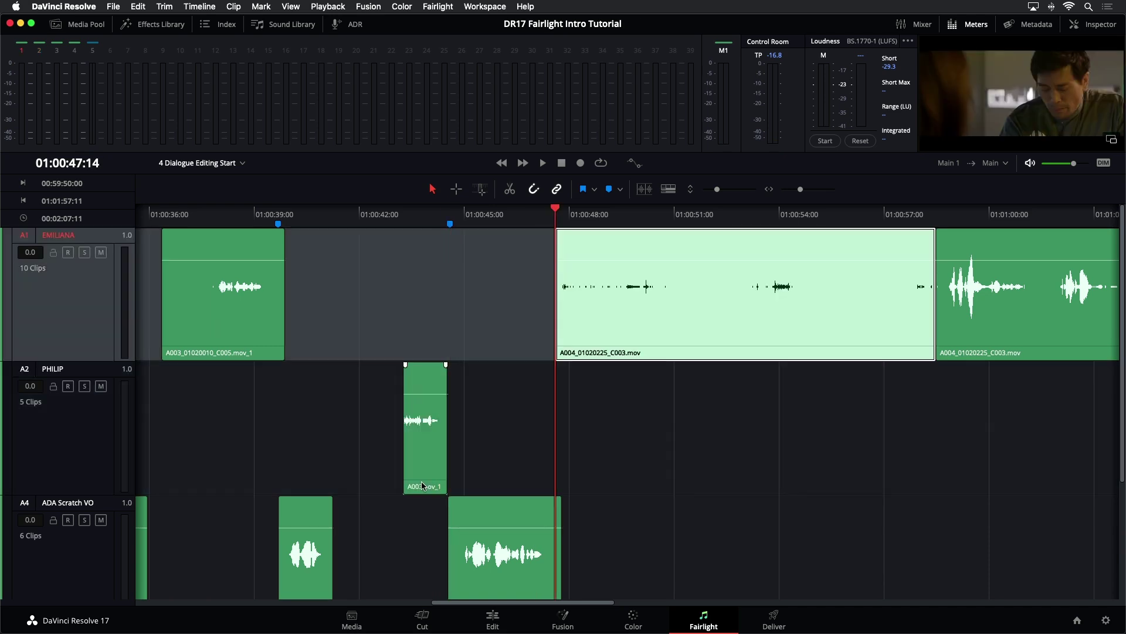
pyautogui.press('space')
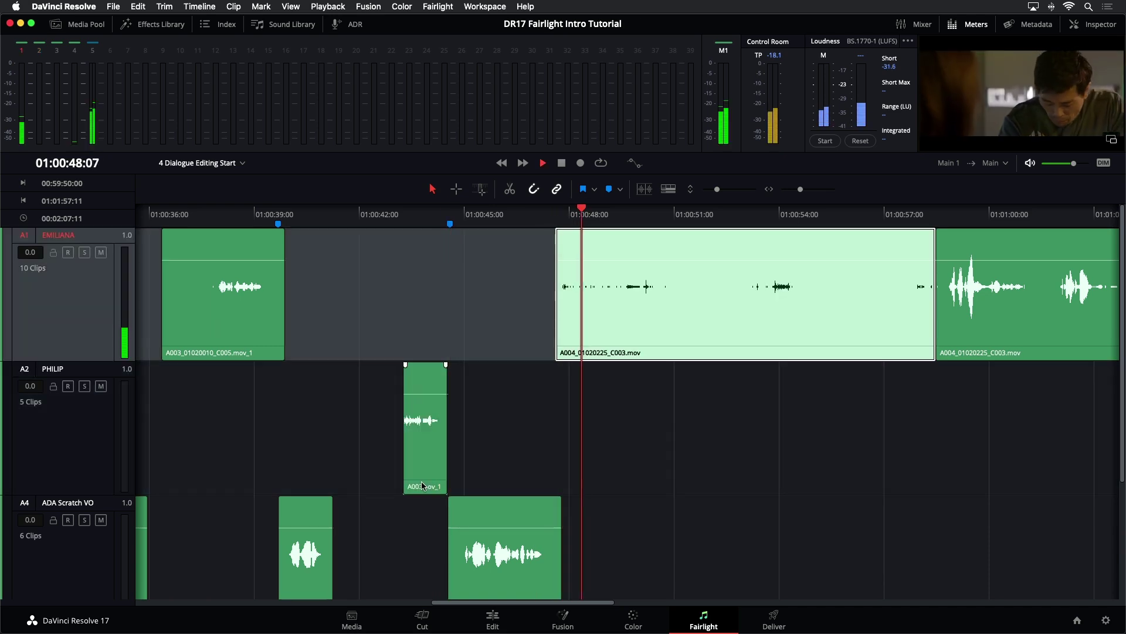
pyautogui.press('space')
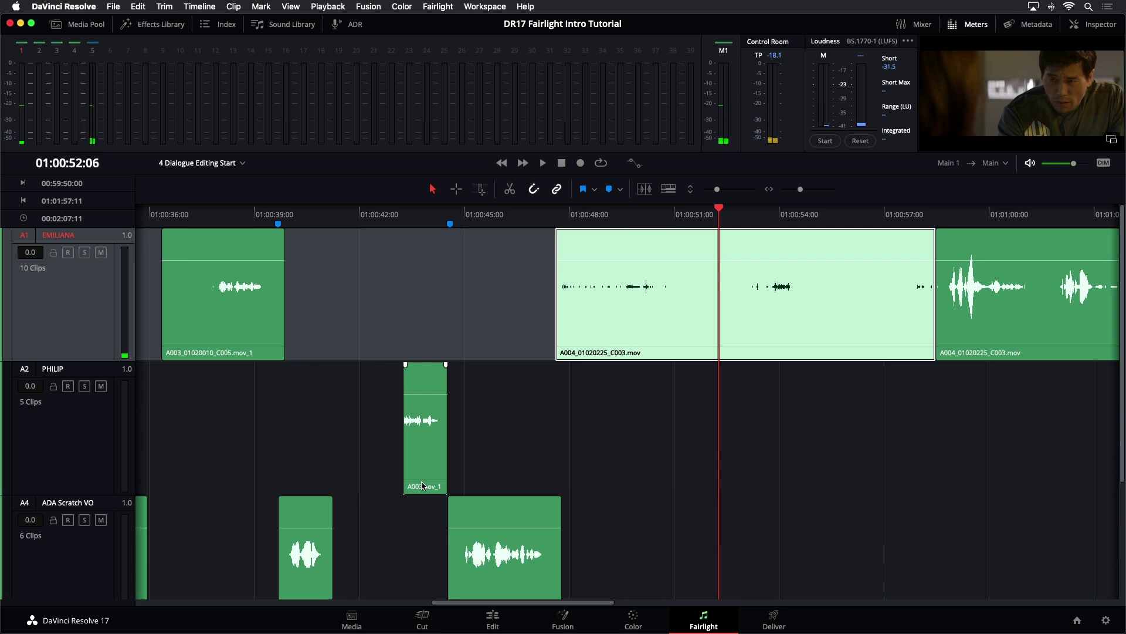
pyautogui.scroll(-10, 423, 485)
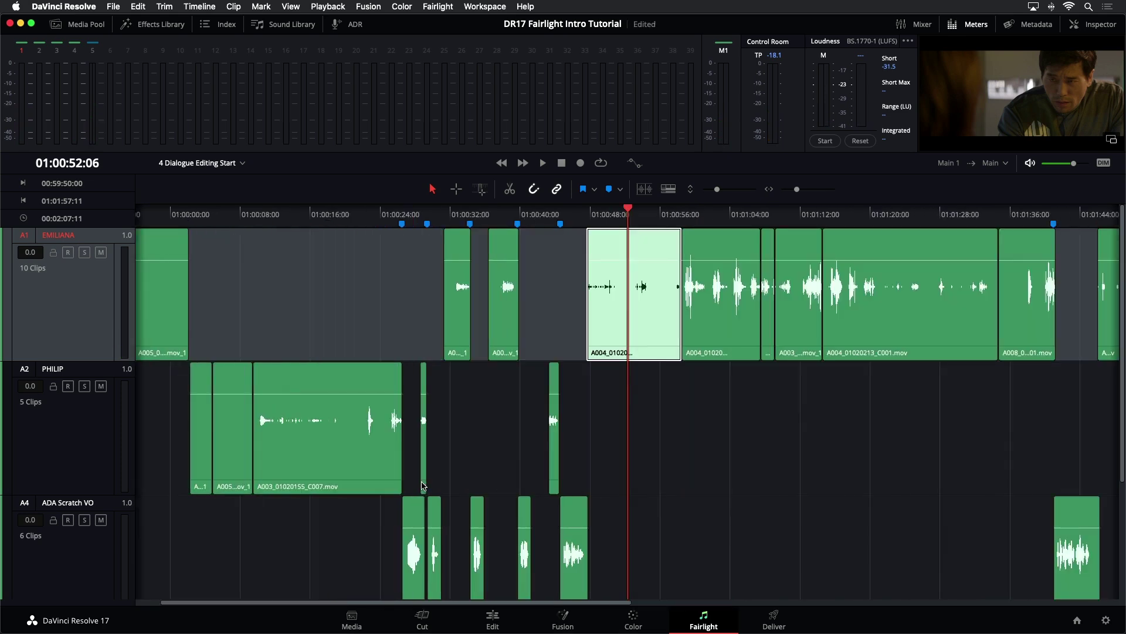
pyautogui.click(1022, 235)
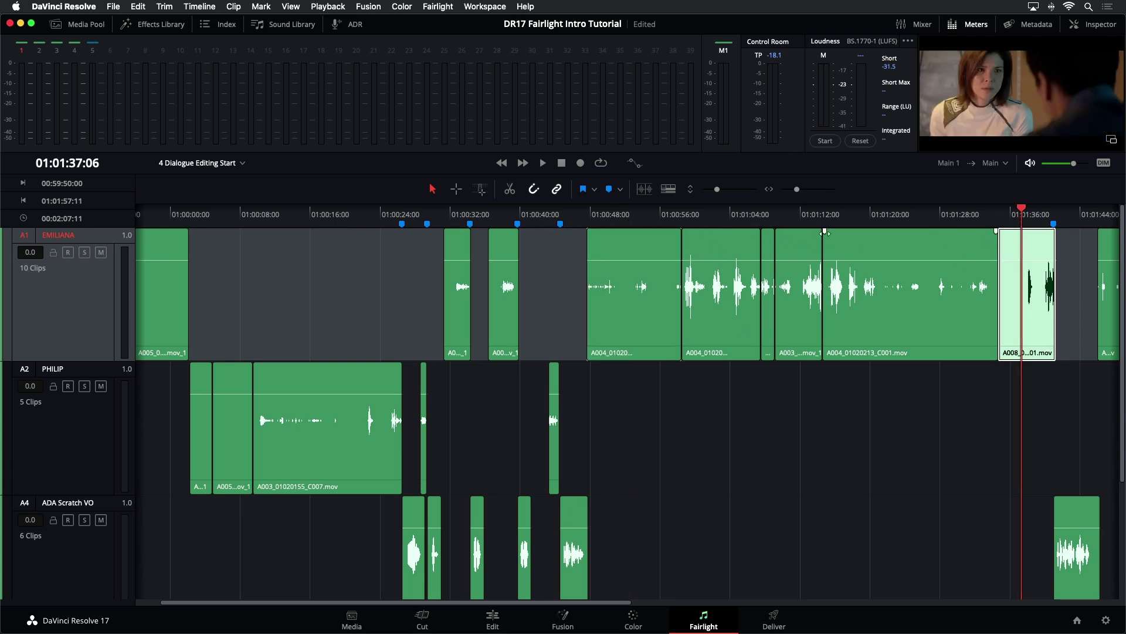
pyautogui.moveTo(576, 303); pyautogui.dragTo(928, 306)
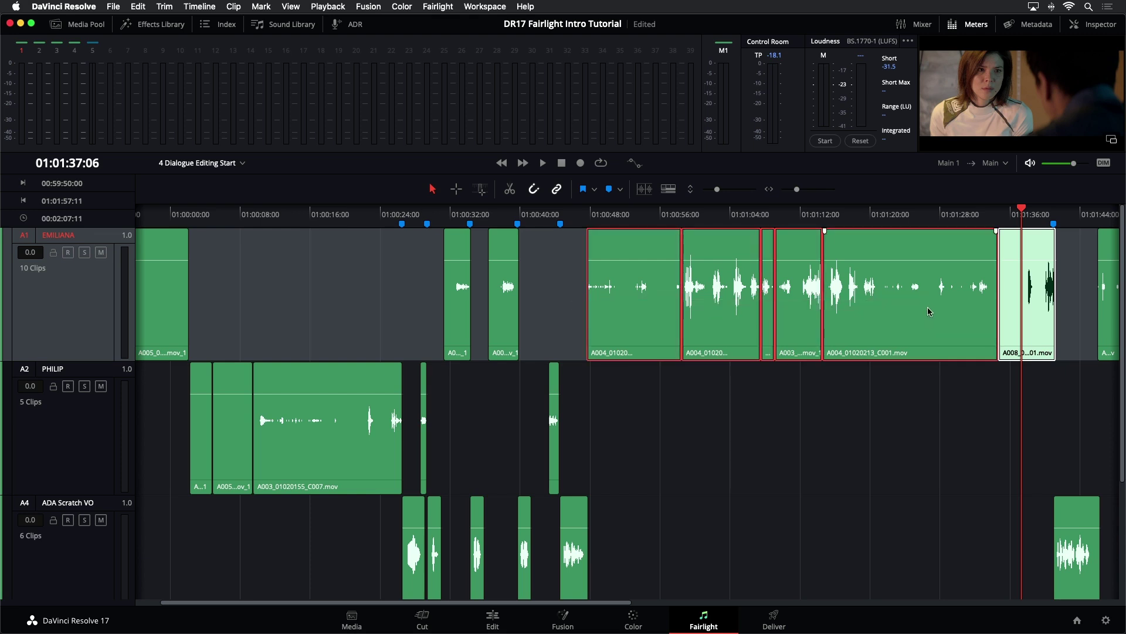
pyautogui.click(945, 419)
# Step: Select the five adjoining EMILIANA clips from 01:00:47 through A004_01020213_C001, cut them, and paste them at the same time on PHILIP
pyautogui.click(597, 216)
pyautogui.moveTo(562, 276); pyautogui.dragTo(927, 294)
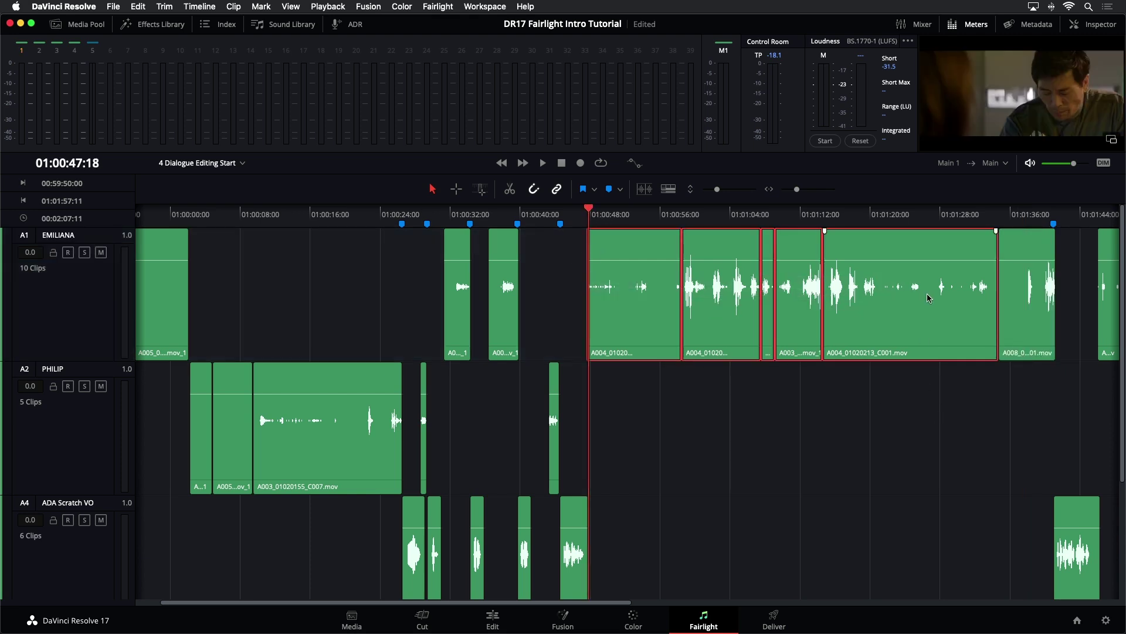
pyautogui.press('Delete')
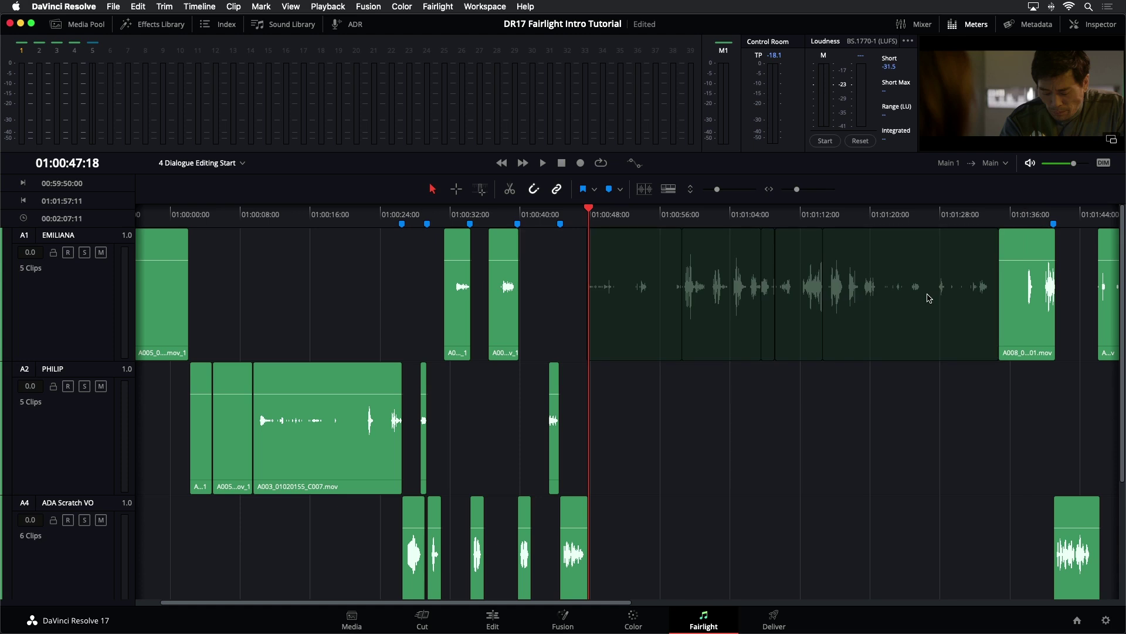
pyautogui.click(929, 298)
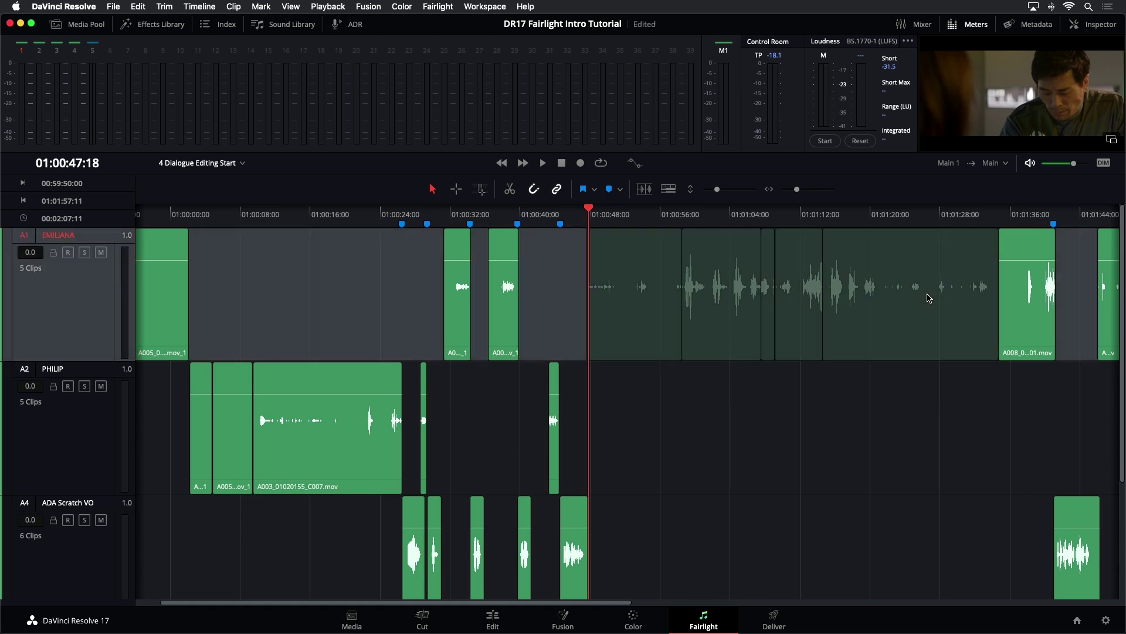
pyautogui.hotkey('ctrl', 'v')
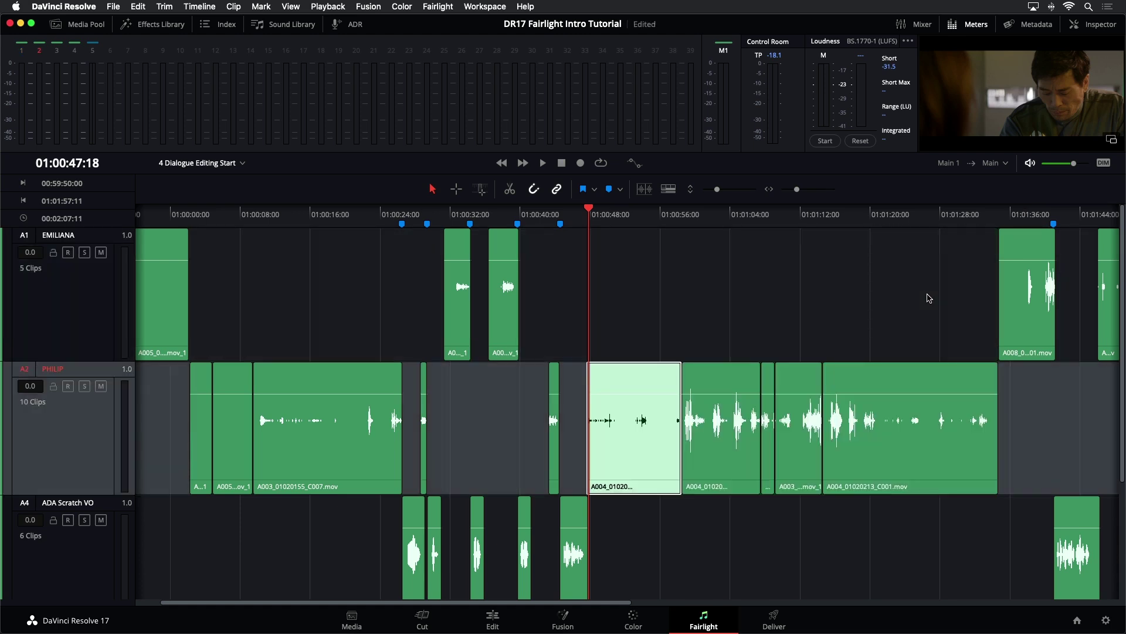
# Step: Step through the edits along the PHILIP track and stop over the last EMILIANA clip at 01:01:46:08
pyautogui.press('Down')
pyautogui.press('Down')
pyautogui.press('Down')
pyautogui.press('Down')
pyautogui.press('Down')
pyautogui.press('Down')
pyautogui.press('Down')
pyautogui.press('Down')
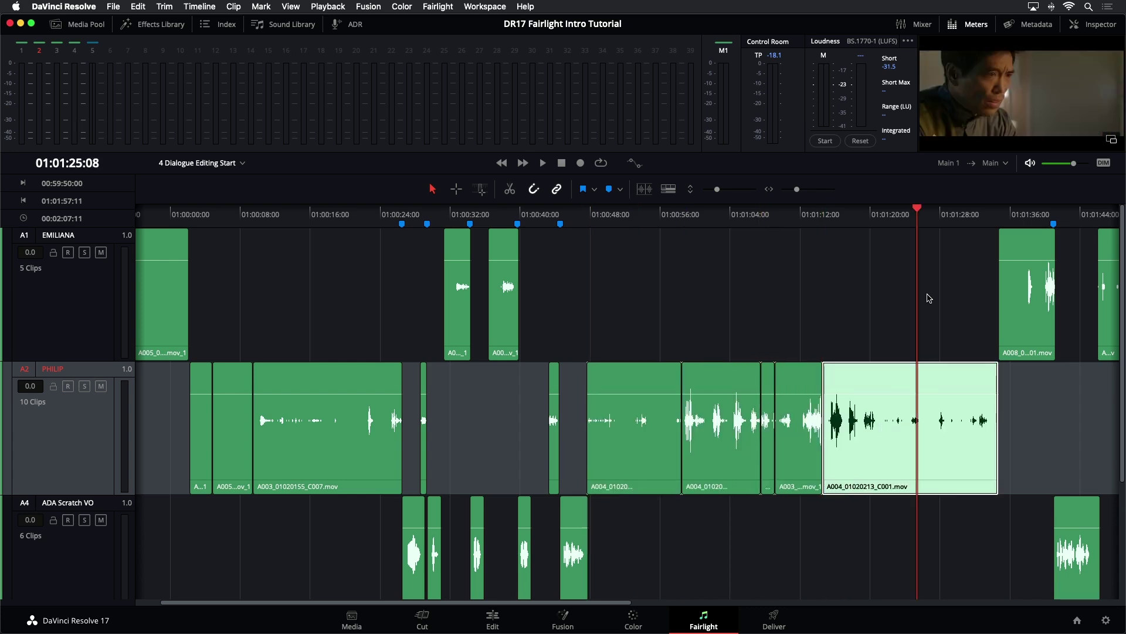
pyautogui.press('Down')
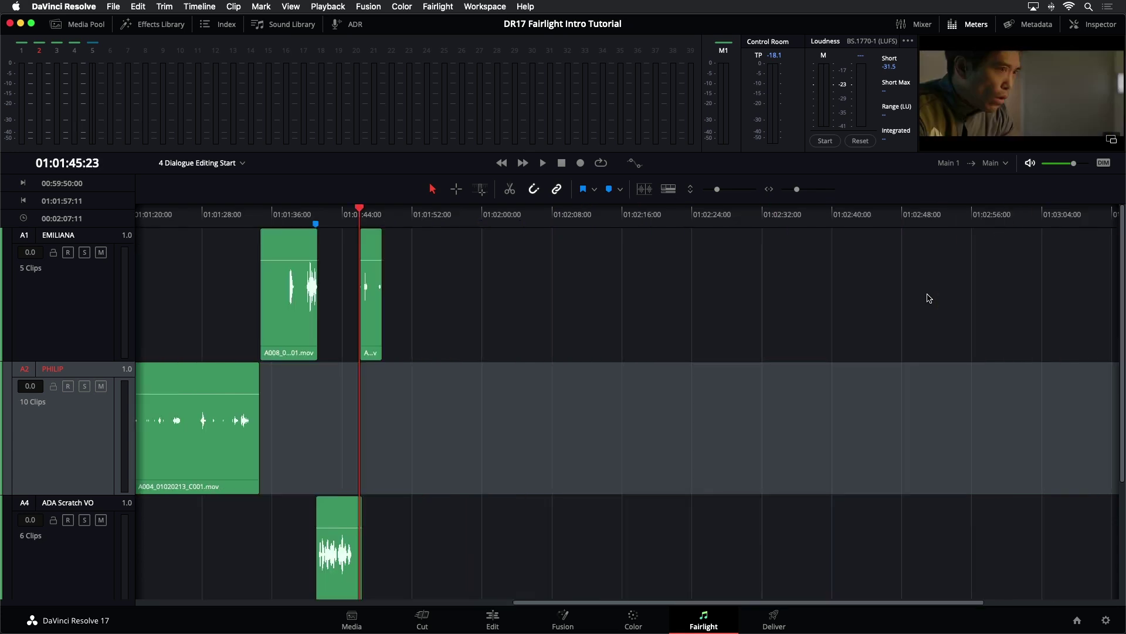
pyautogui.press('space')
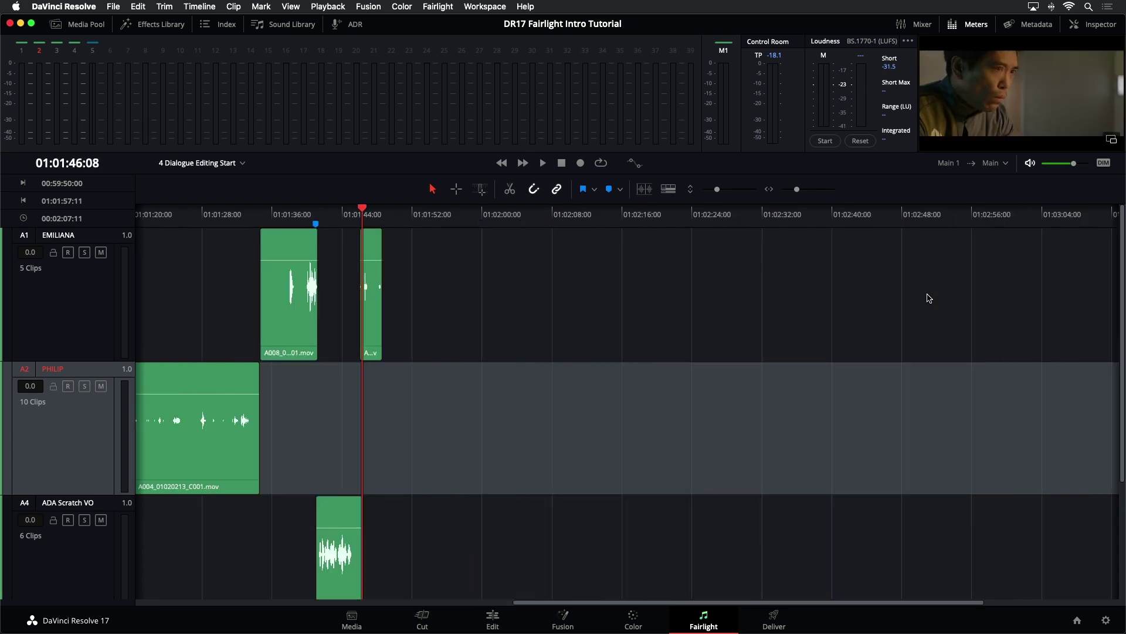
# Step: Cut the last EMILIANA clip at 01:01:46:08, paste it at the same time on PHILIP, and save the project
pyautogui.click(929, 298)
pyautogui.press('super+x')
pyautogui.hotkey('shift', 'Down')
pyautogui.press('super+v')
pyautogui.click(929, 298)
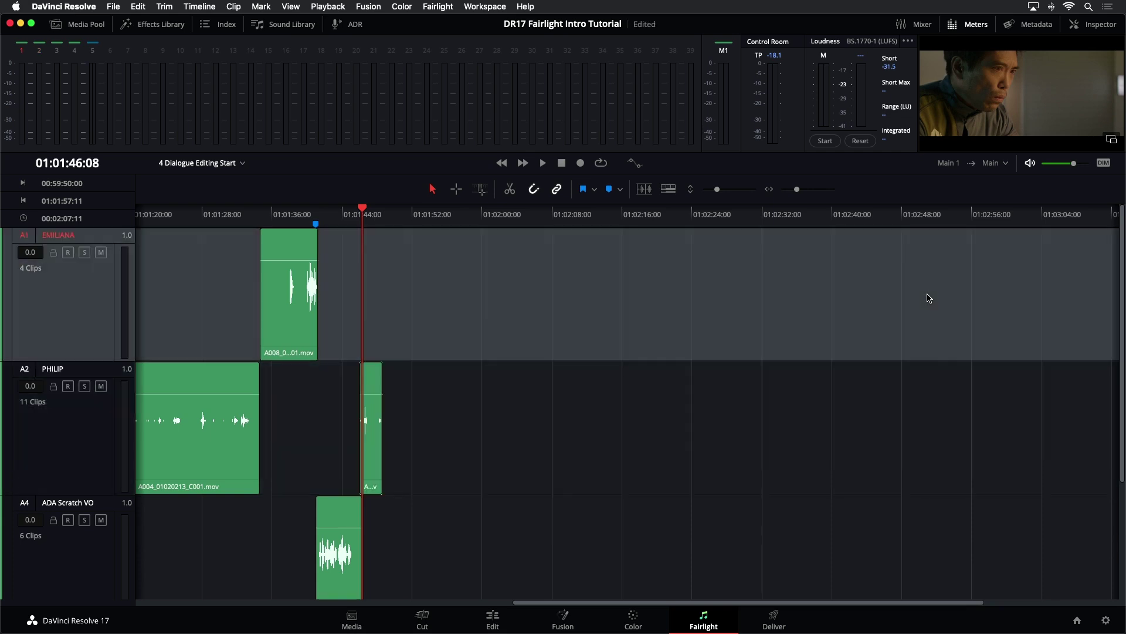
pyautogui.hotkey('shift', 'z')
pyautogui.press('super+s')
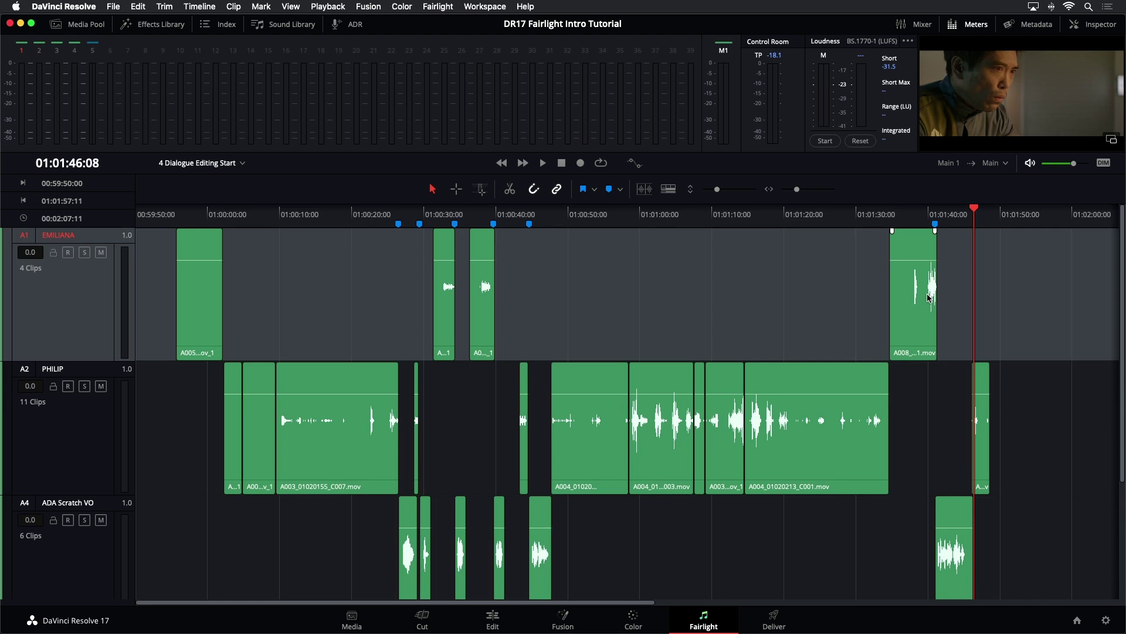
# Step: Detach the video viewer into a floating window, hide the meters and place the viewer over the lower tracks
pyautogui.scroll(-3, 1023, 314)
pyautogui.scroll(3, 1030, 314)
pyautogui.click(1112, 142)
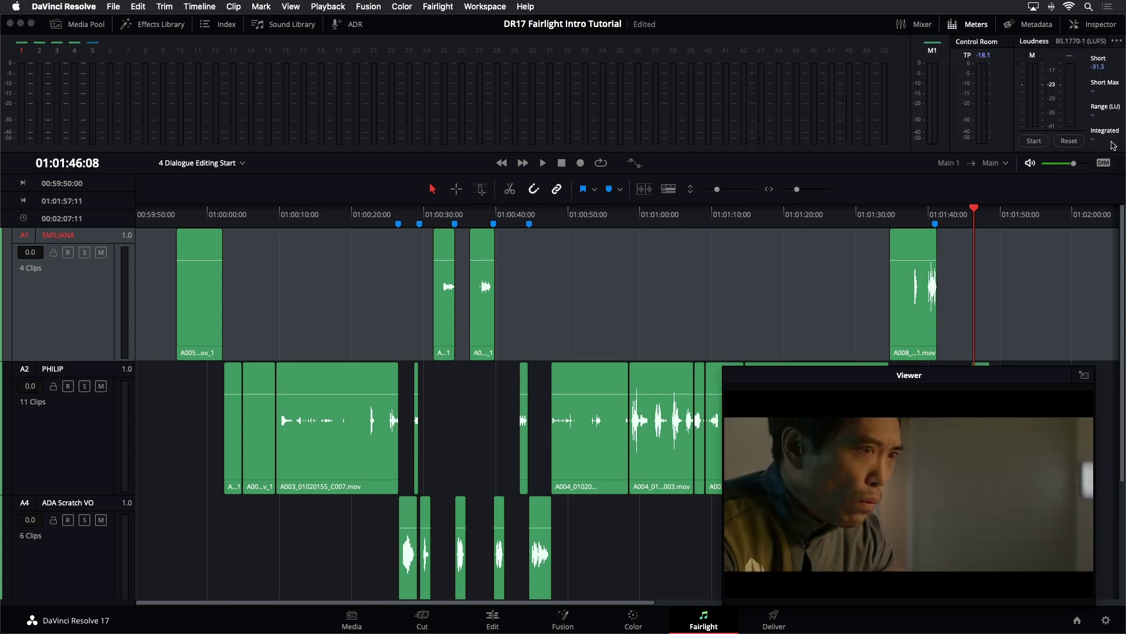
pyautogui.click(976, 24)
pyautogui.moveTo(886, 382); pyautogui.dragTo(902, 365)
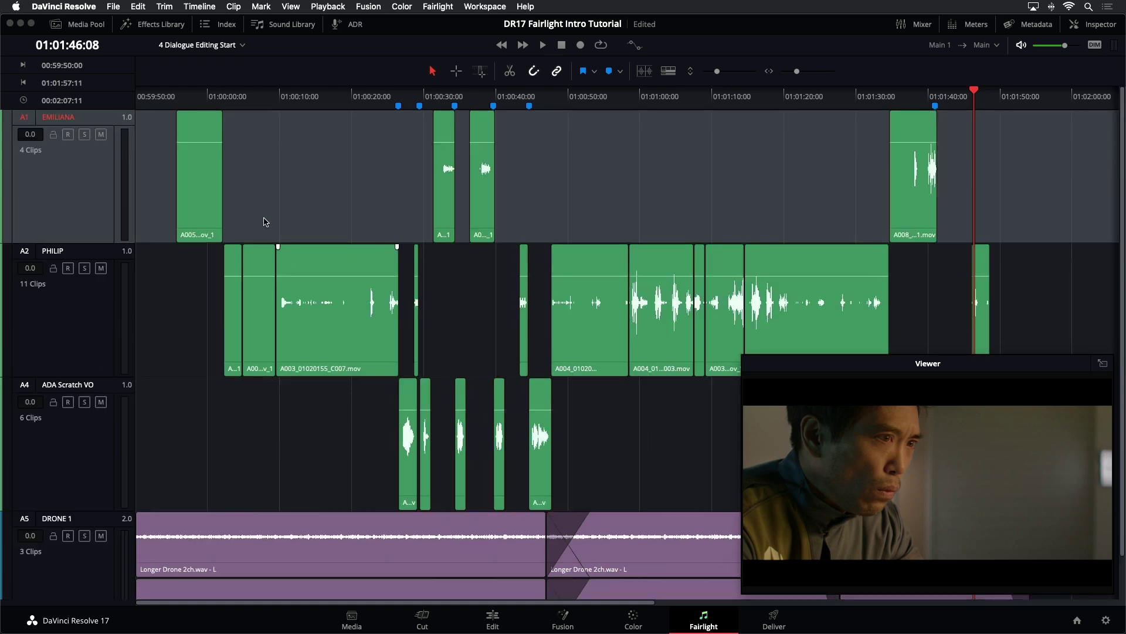
# Step: Change the track color of the EMILIANA track to Orange
pyautogui.rightClick(72, 176)
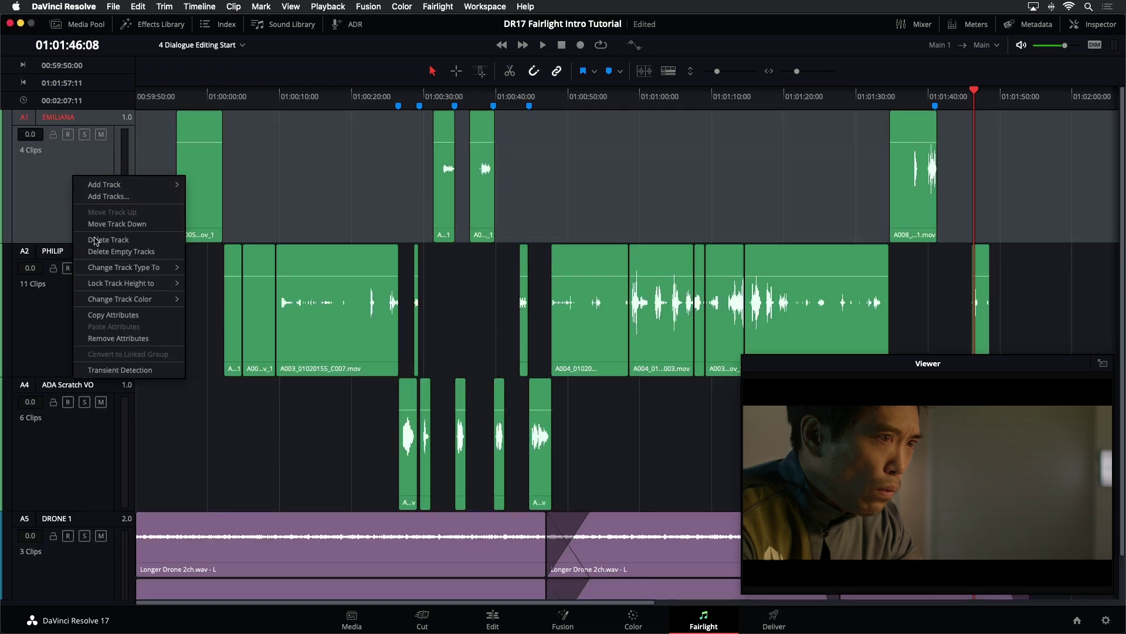
pyautogui.moveTo(124, 300)
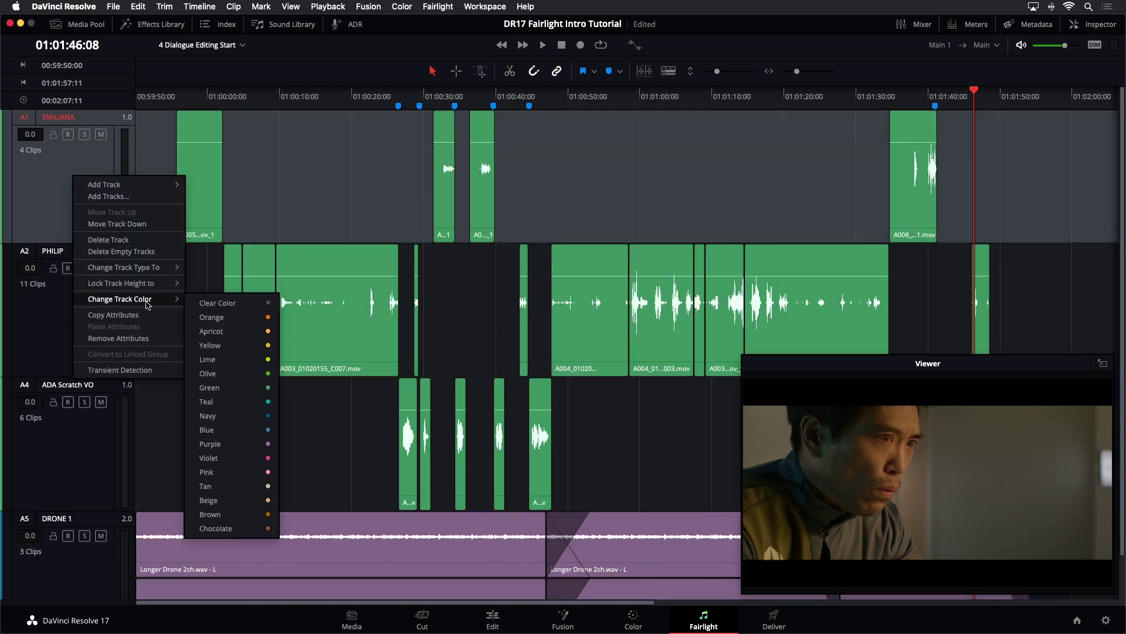
pyautogui.click(237, 321)
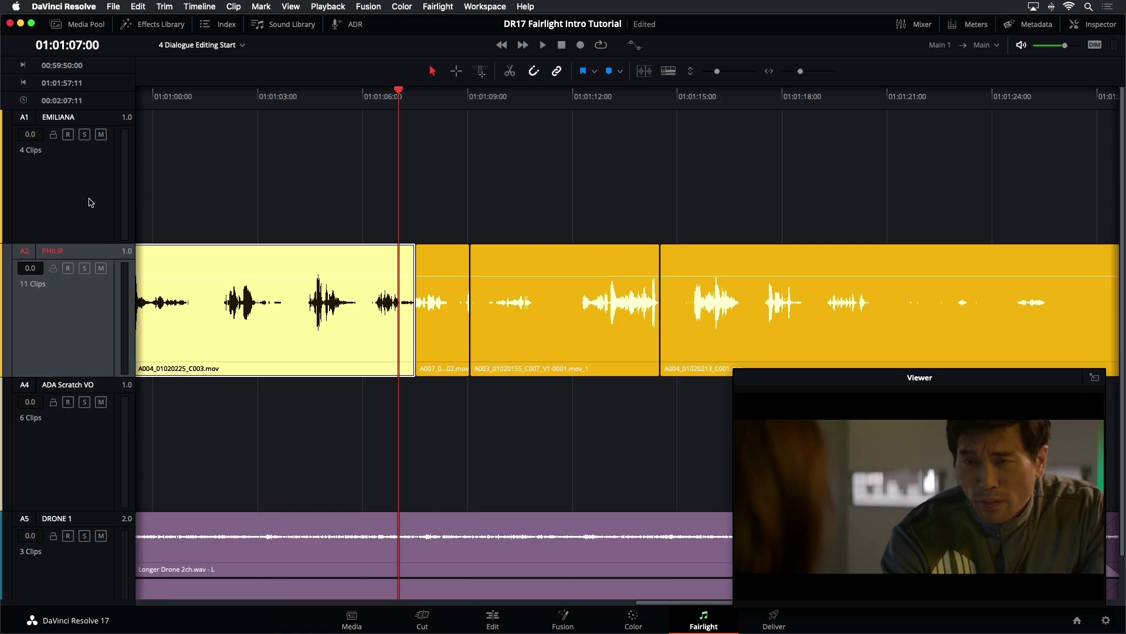
pyautogui.rightClick(91, 205)
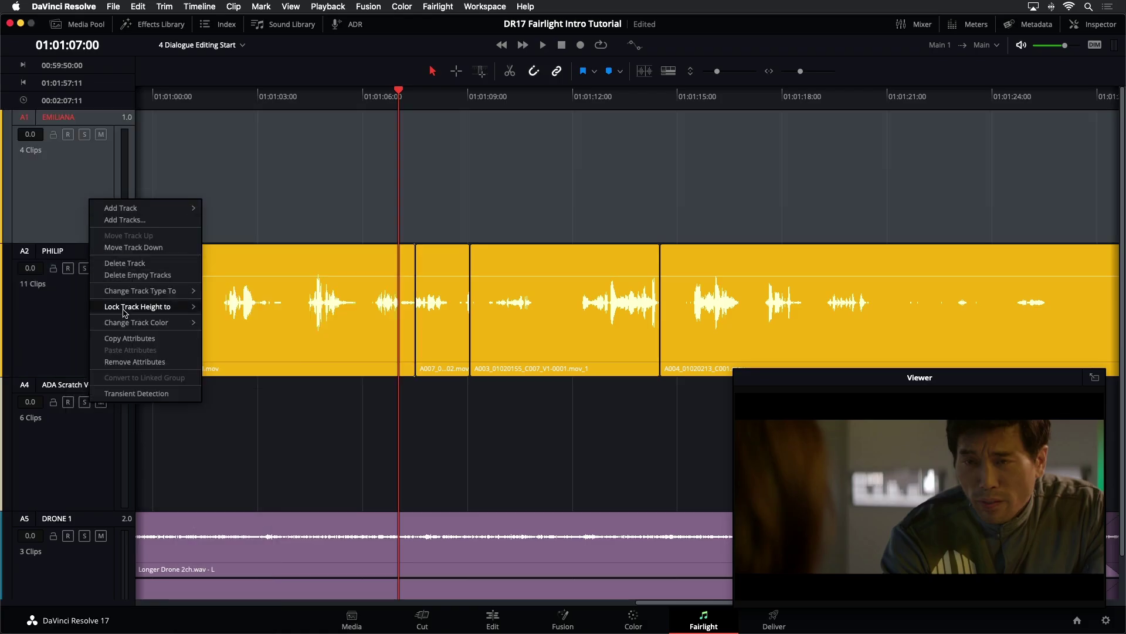
pyautogui.moveTo(182, 326)
pyautogui.click(226, 342)
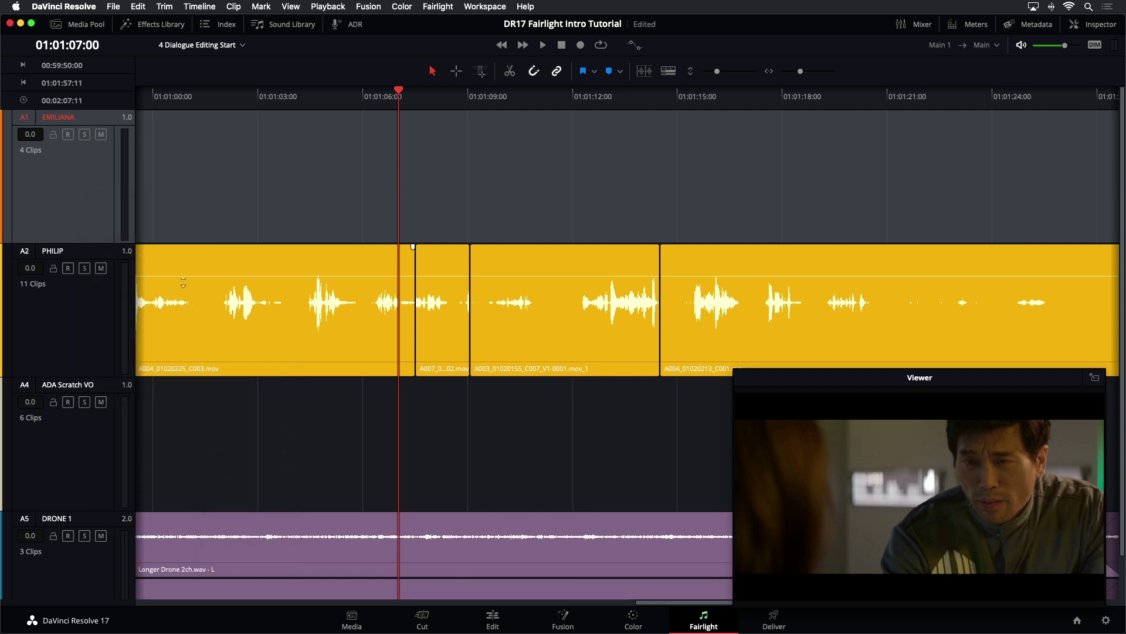
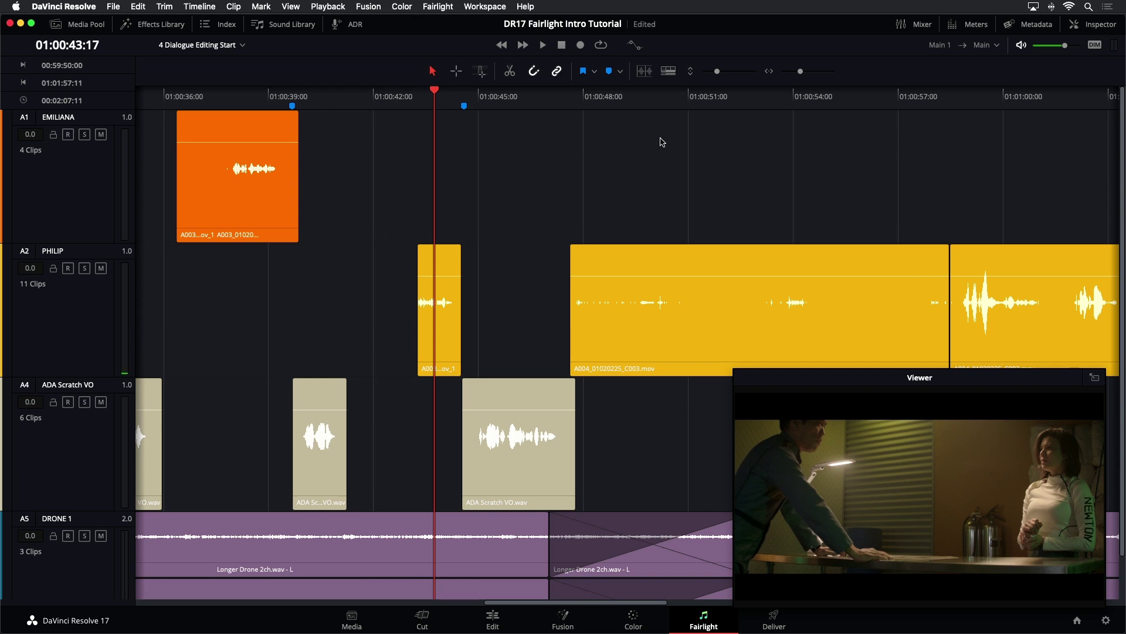
# Step: Play the dialogue through to the short PHILIP clip at about 01:01:08, docking the floating viewer and showing the meters again
pyautogui.press('space')
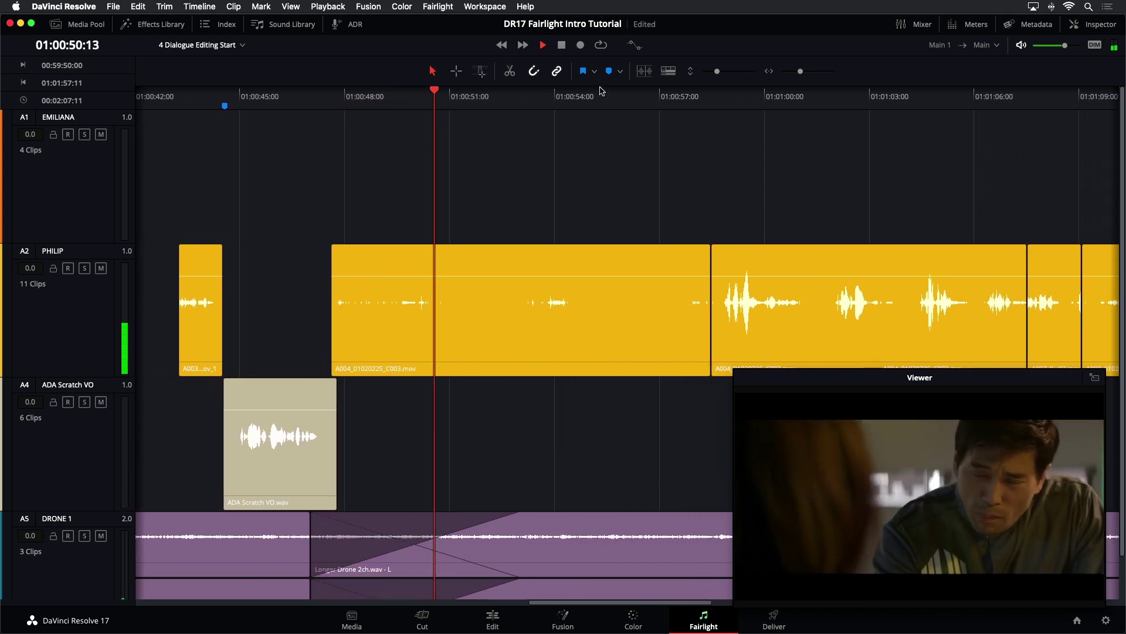
pyautogui.click(1094, 377)
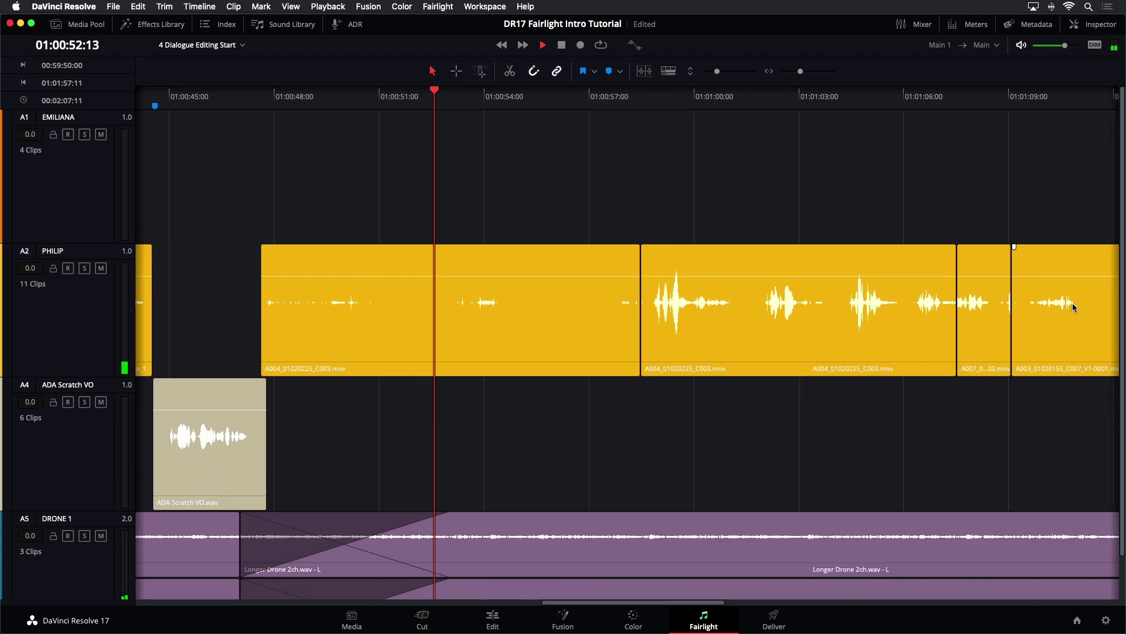
pyautogui.click(976, 24)
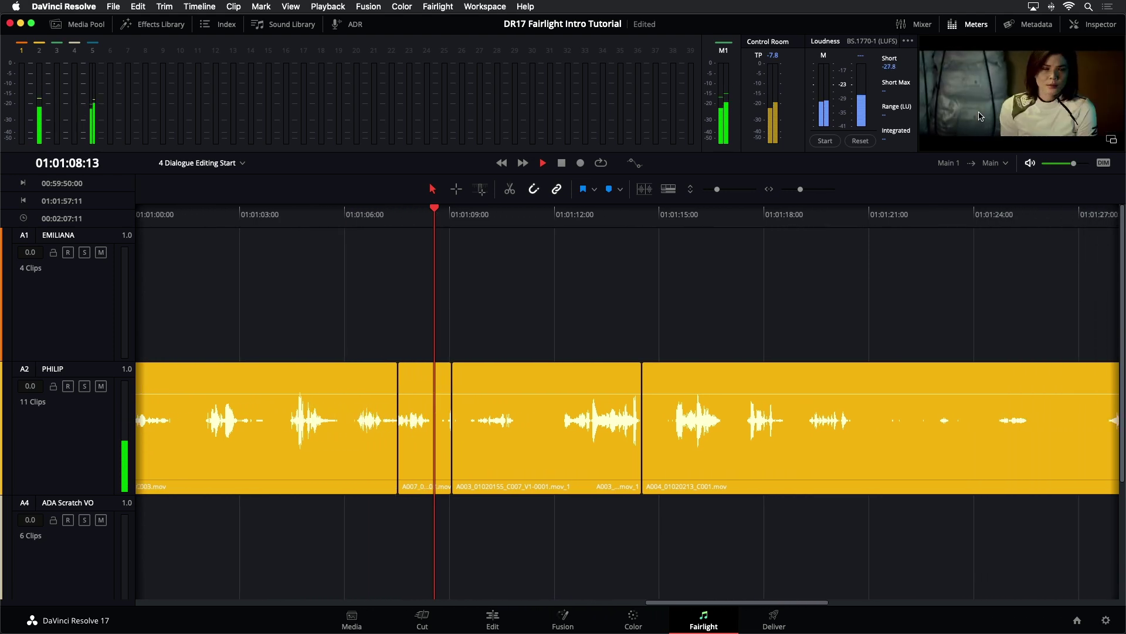
pyautogui.press('space')
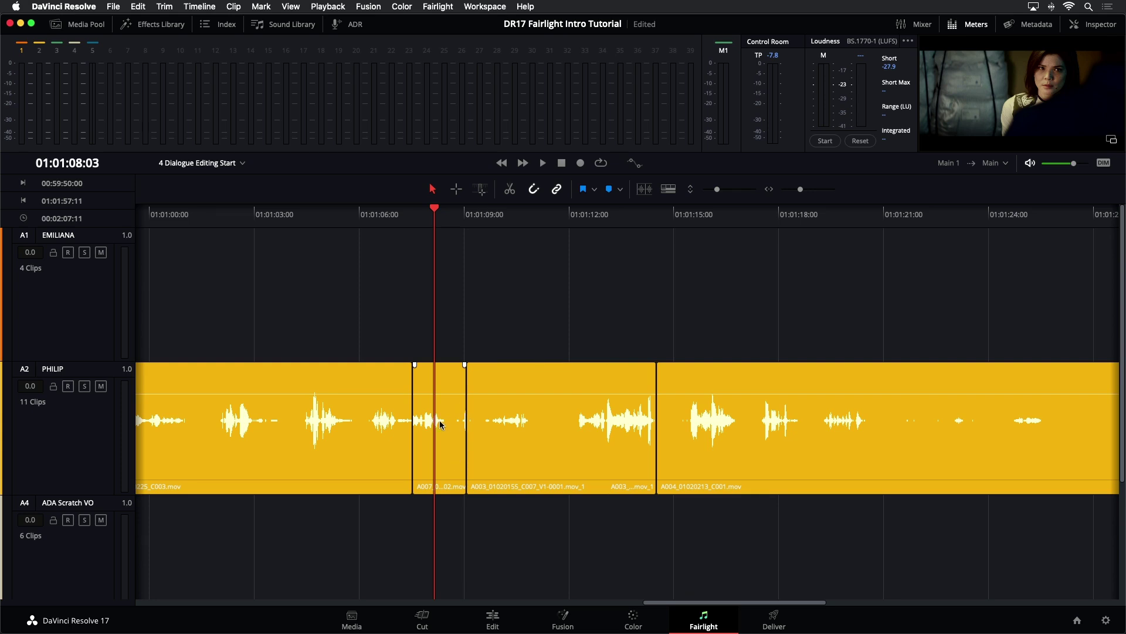
pyautogui.rightClick(53, 310)
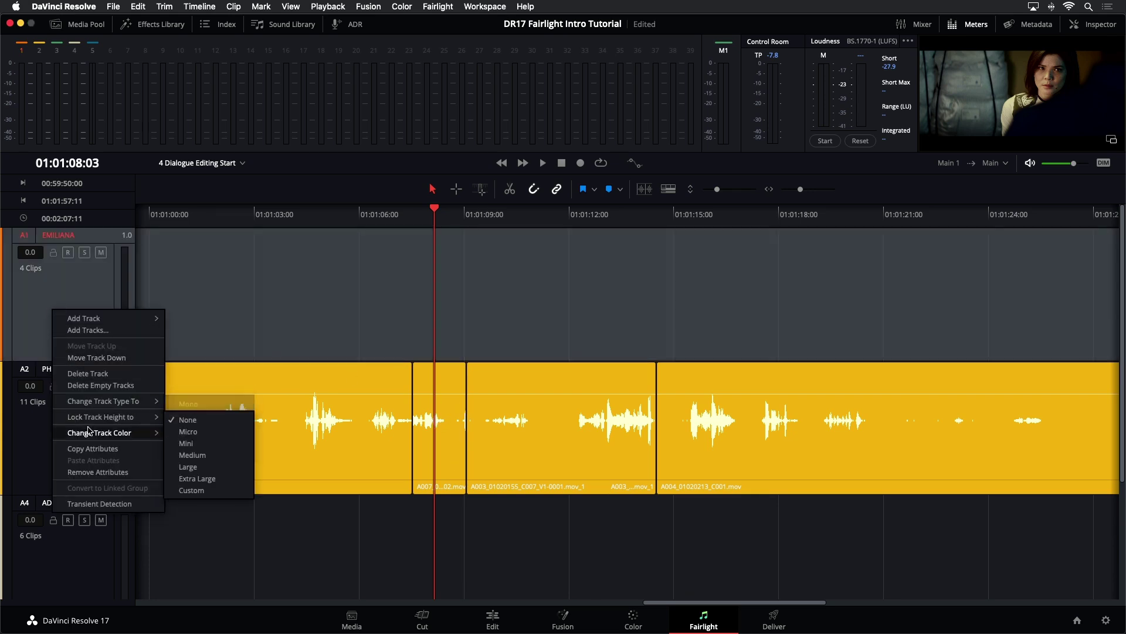
pyautogui.moveTo(97, 435)
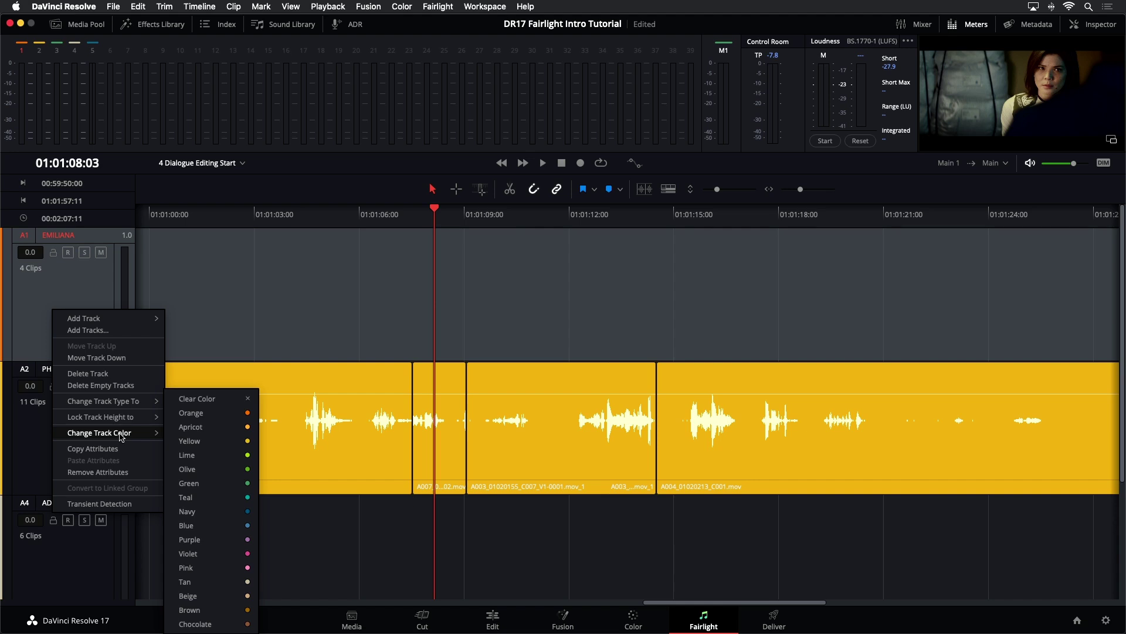
pyautogui.click(99, 295)
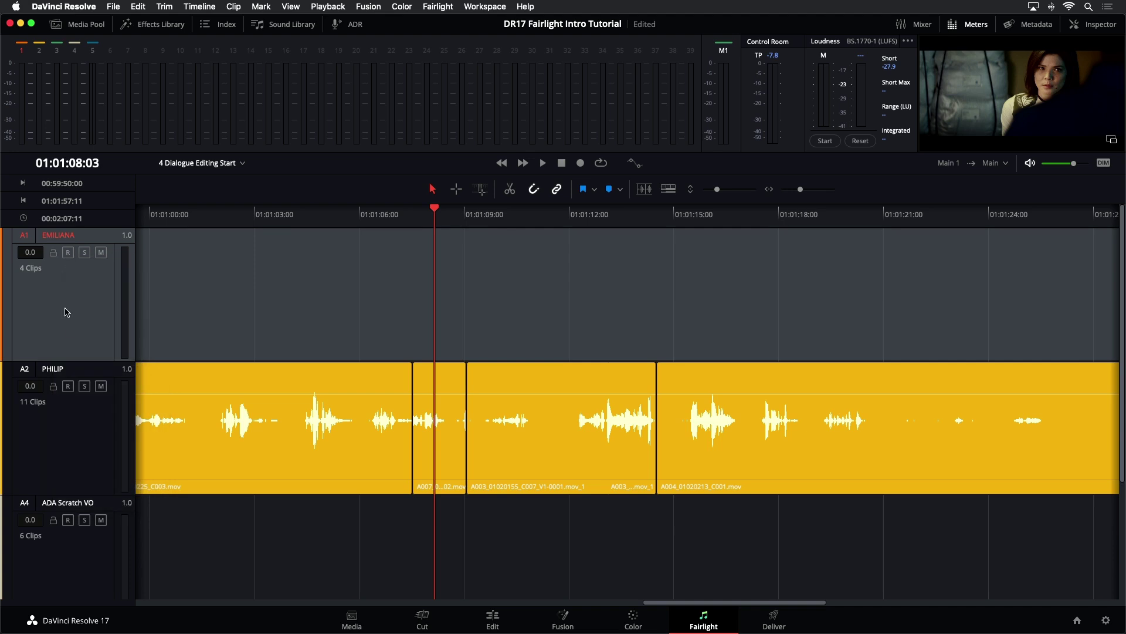
# Step: Set the clip color of the short A007_01021810_C002.mov clip on the PHILIP track to Lime
pyautogui.click(437, 437)
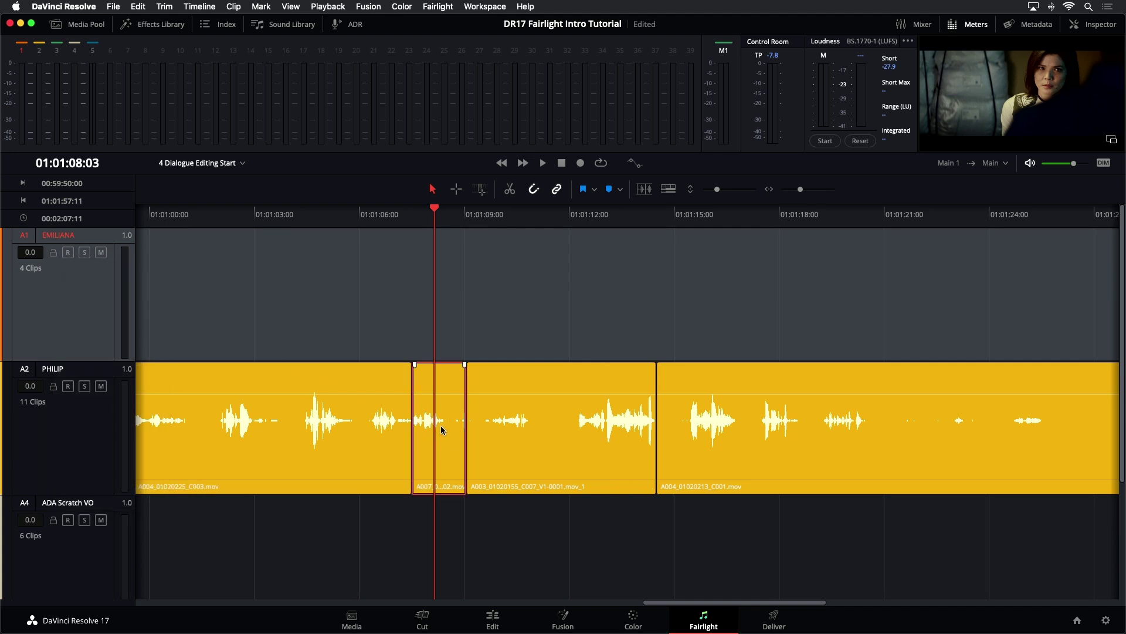
pyautogui.rightClick(441, 426)
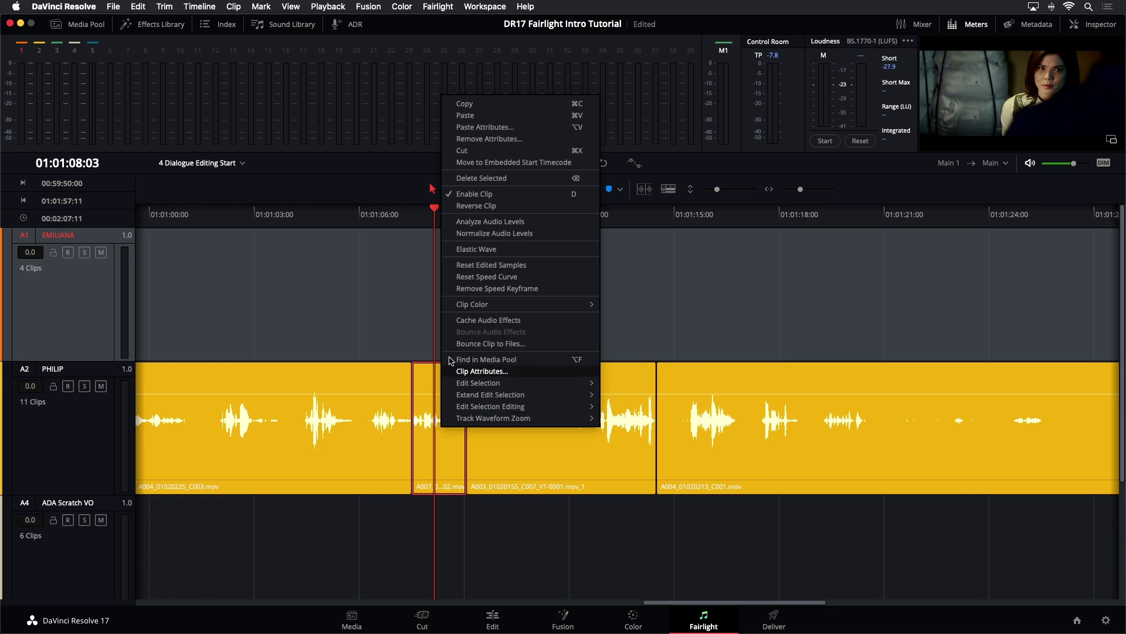
pyautogui.moveTo(589, 305)
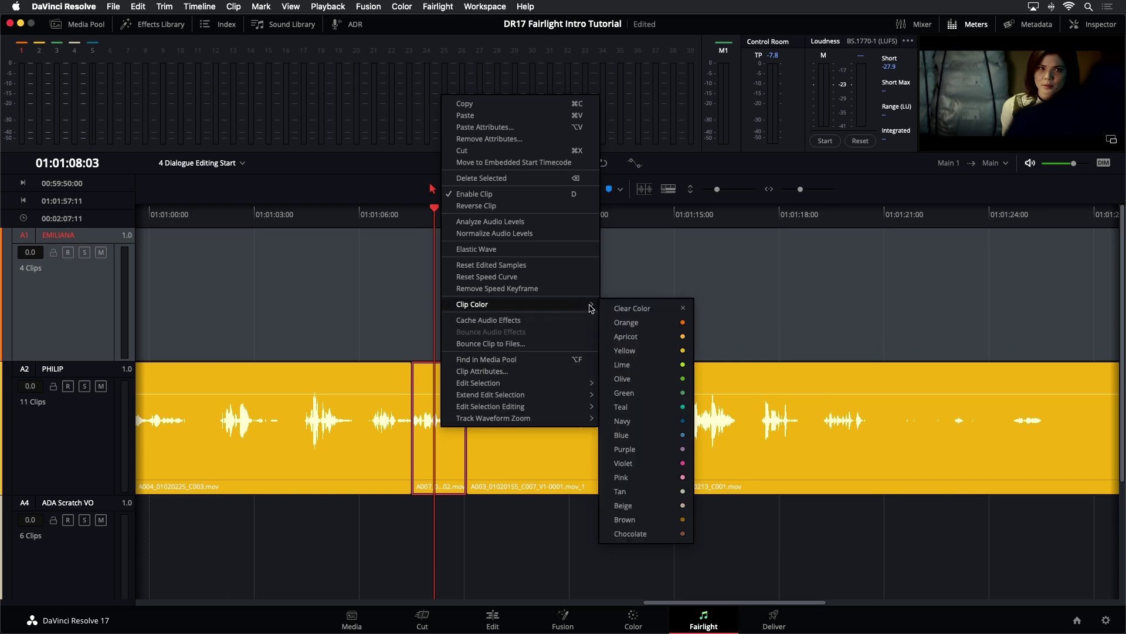
pyautogui.click(656, 365)
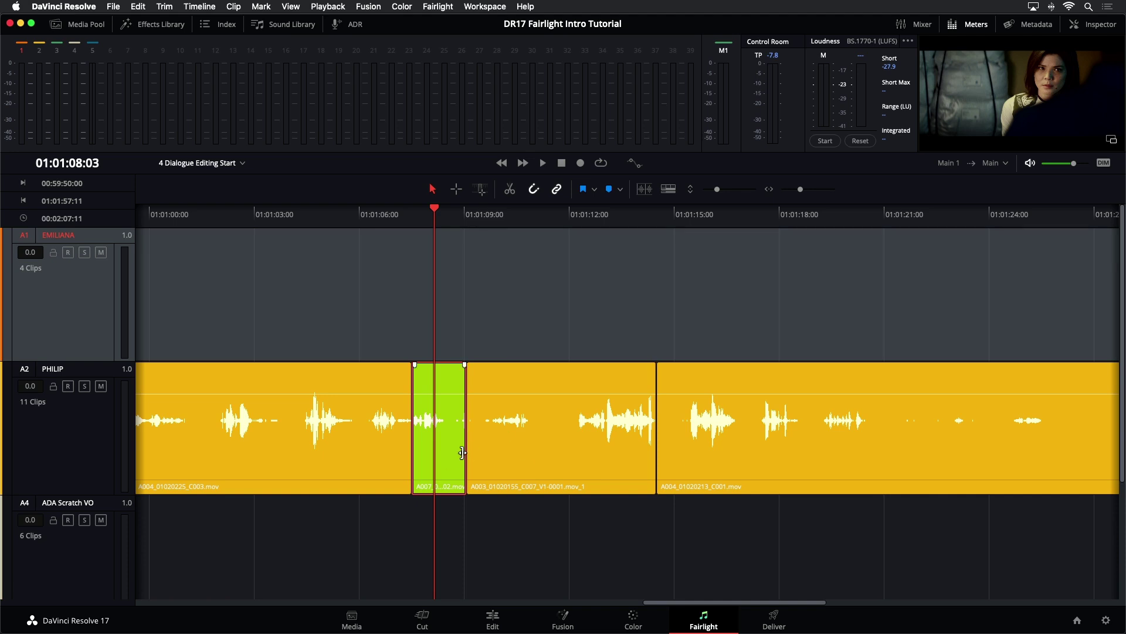
# Step: Turn off the fixed playhead in the timeline view options
pyautogui.click(672, 193)
pyautogui.click(650, 231)
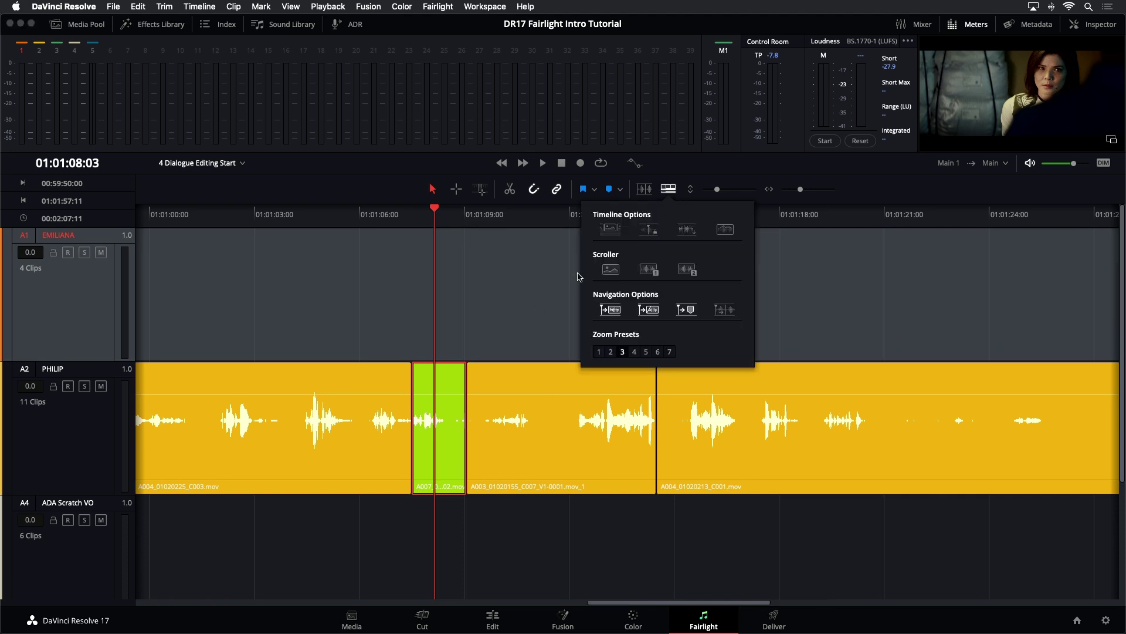
pyautogui.click(532, 277)
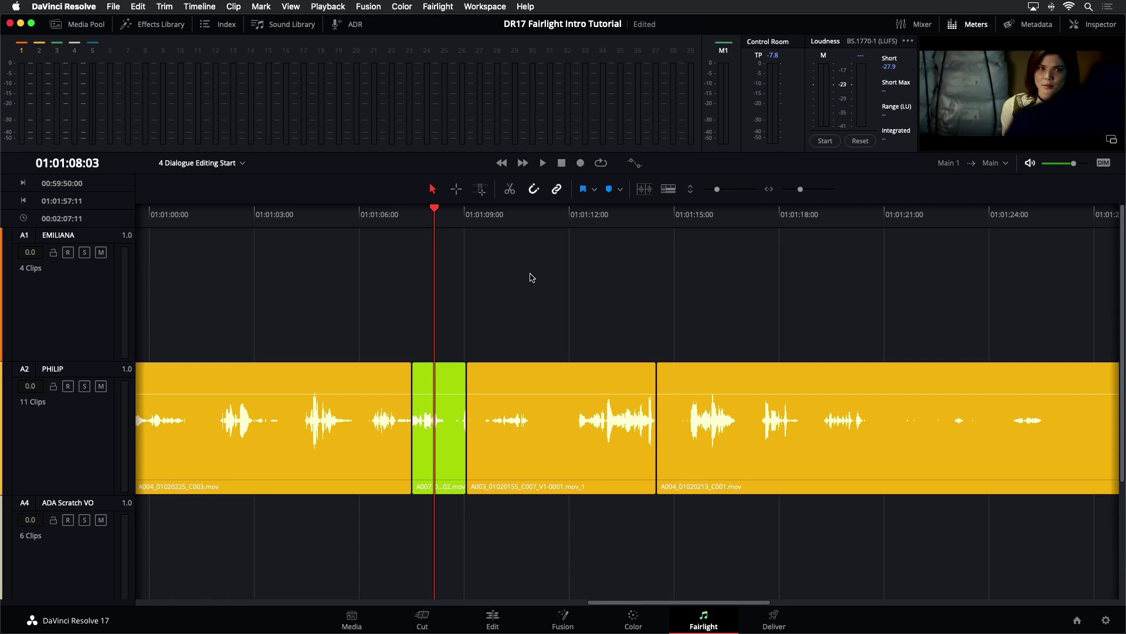
# Step: Extend the start of the lime A007_01021810_C002.mov clip slightly earlier, over the end of the preceding PHILIP clip
pyautogui.press('super+equal')
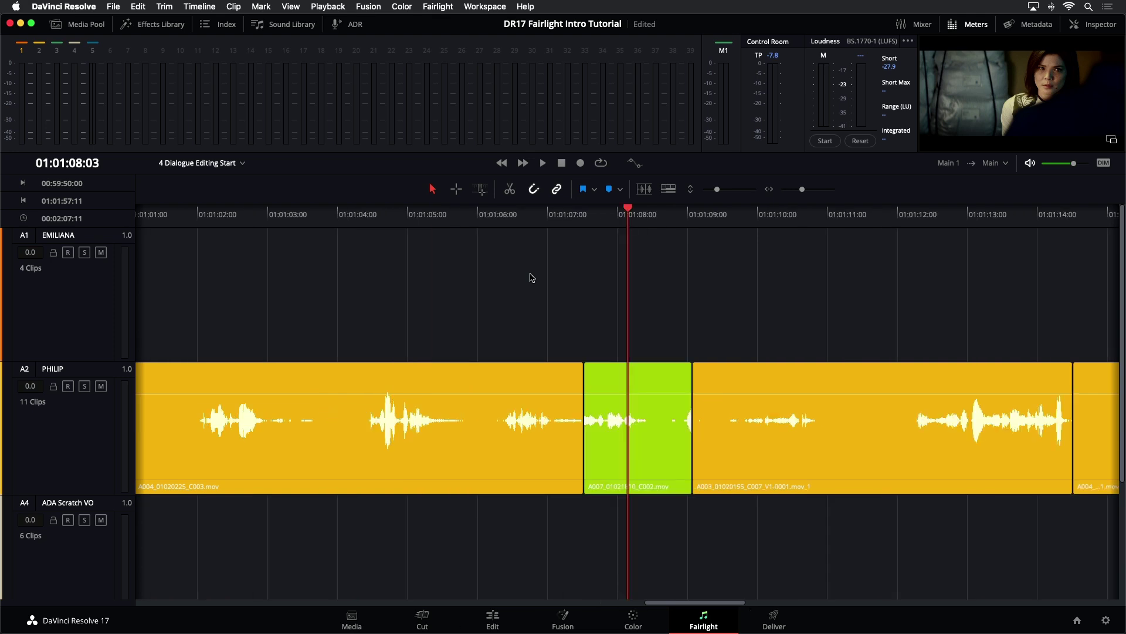
pyautogui.scroll(-3, 532, 278)
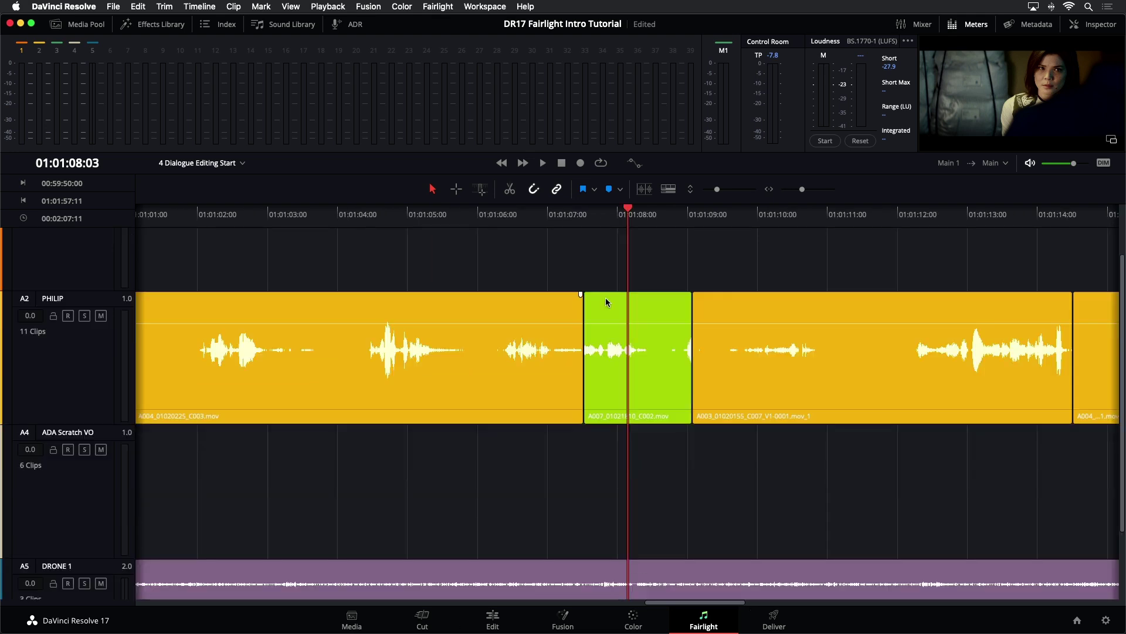
pyautogui.press('super+equal')
pyautogui.press('super+minus')
pyautogui.press('super+minus')
pyautogui.press('super+minus')
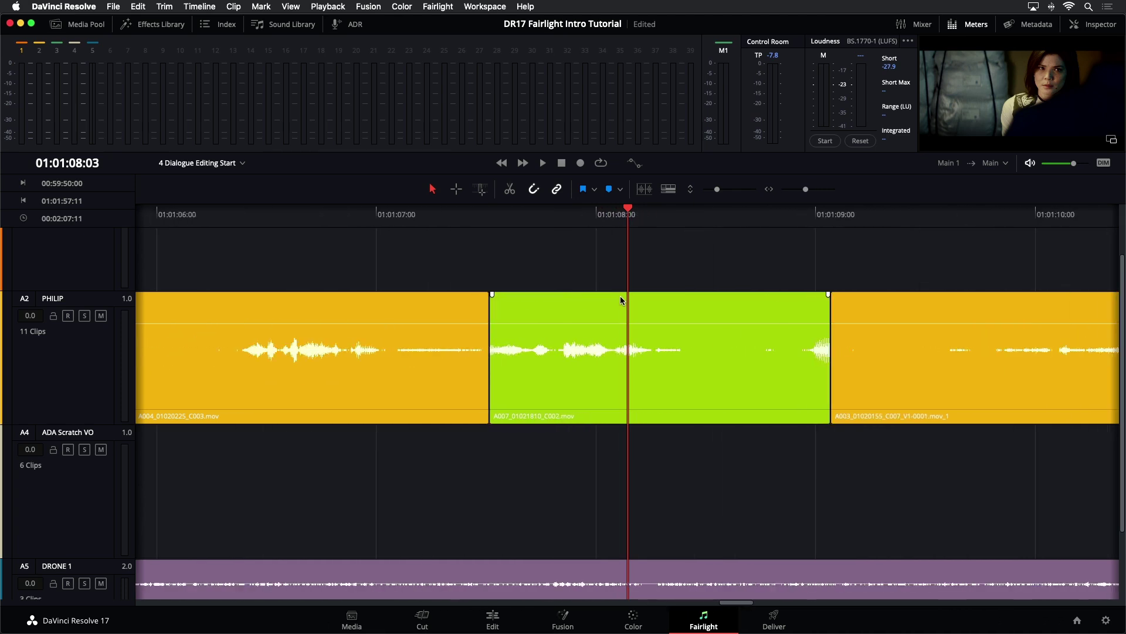
pyautogui.press('super+minus')
pyautogui.press('super+equal')
pyautogui.press('super+equal')
pyautogui.press('super+equal')
pyautogui.press('super+equal')
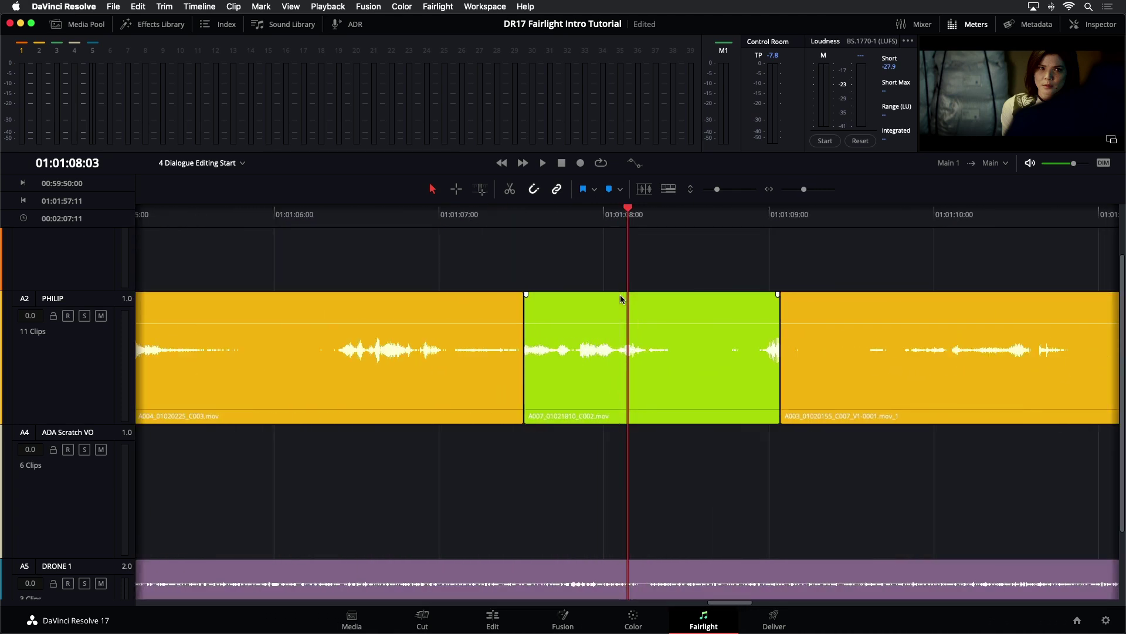
pyautogui.press('super+minus')
pyautogui.press('super+minus')
pyautogui.press('super+minus')
pyautogui.press('super+equal')
pyautogui.press('super+equal')
pyautogui.press('super+equal')
pyautogui.press('super+equal')
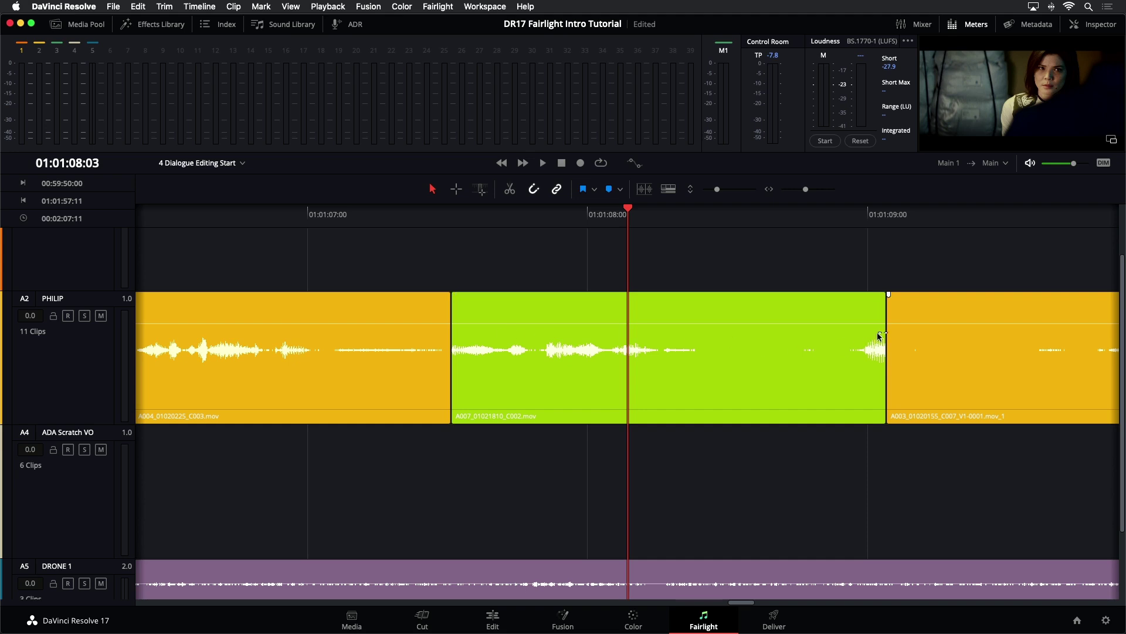
pyautogui.click(520, 350)
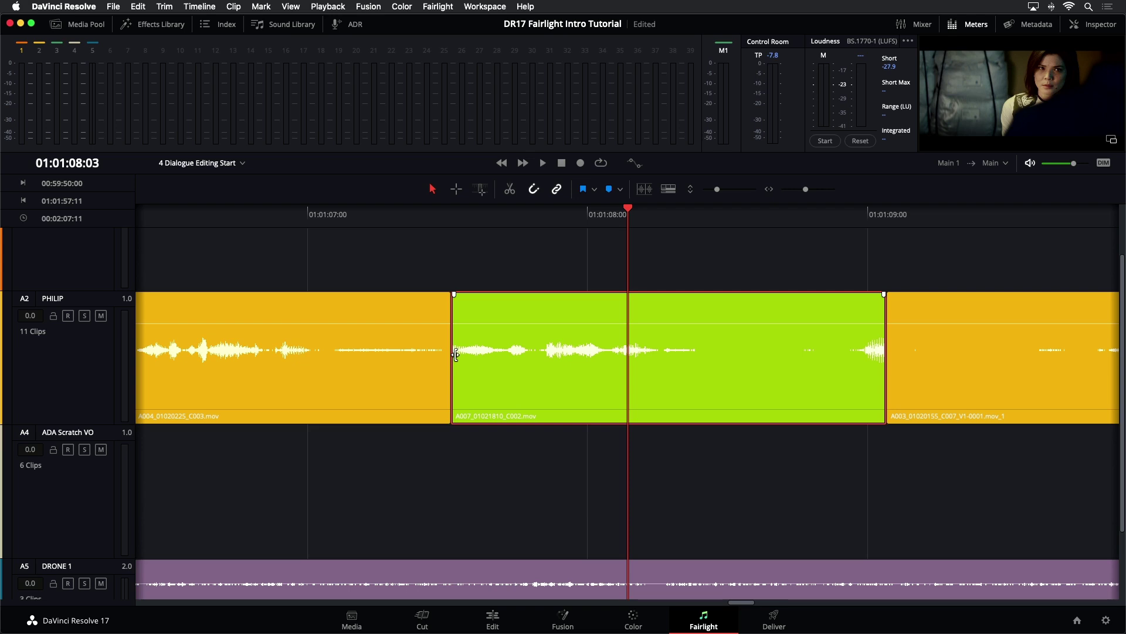
pyautogui.moveTo(455, 354); pyautogui.dragTo(455, 354)
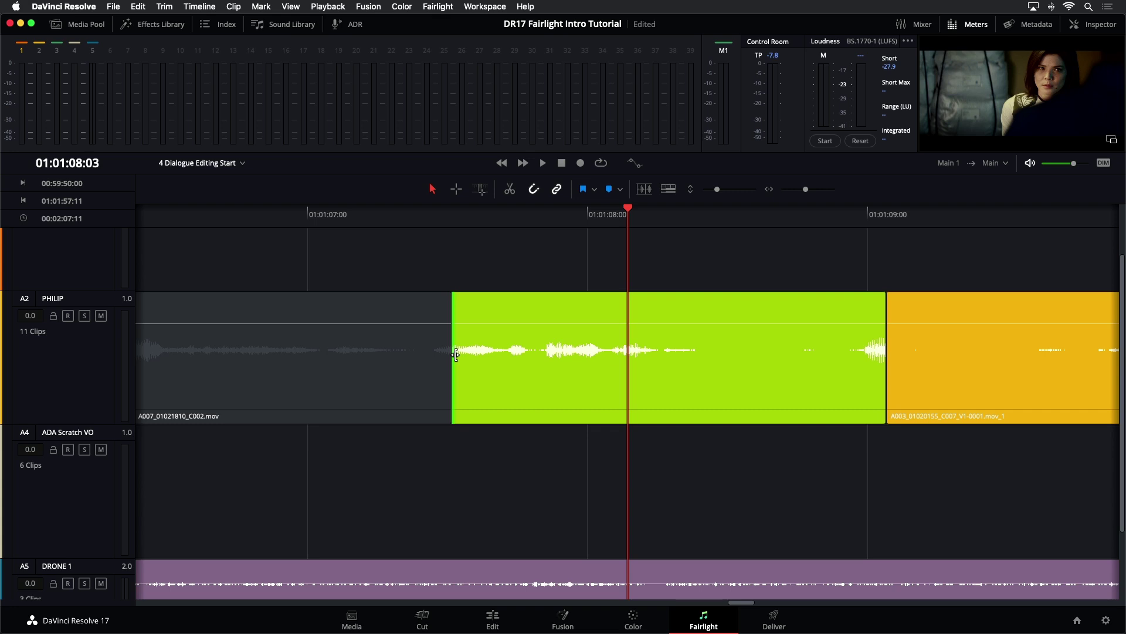
pyautogui.moveTo(456, 354); pyautogui.dragTo(436, 362)
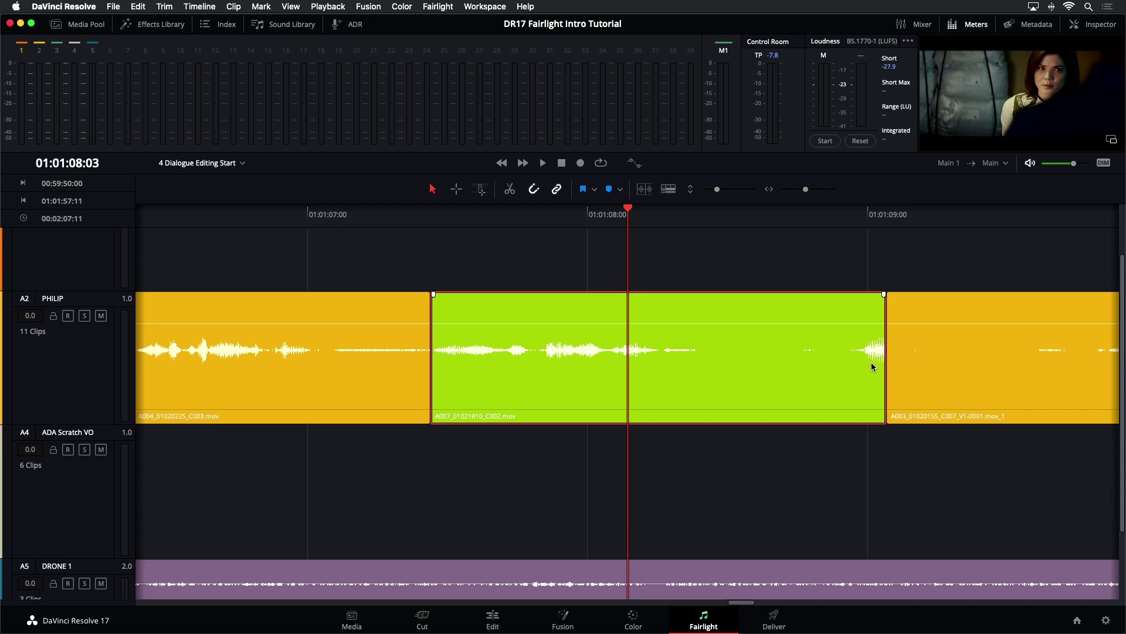
# Step: Audition the lime clip's dialogue and both its edit points, playing from inside the clip and from the end of the preceding clip
pyautogui.press('space')
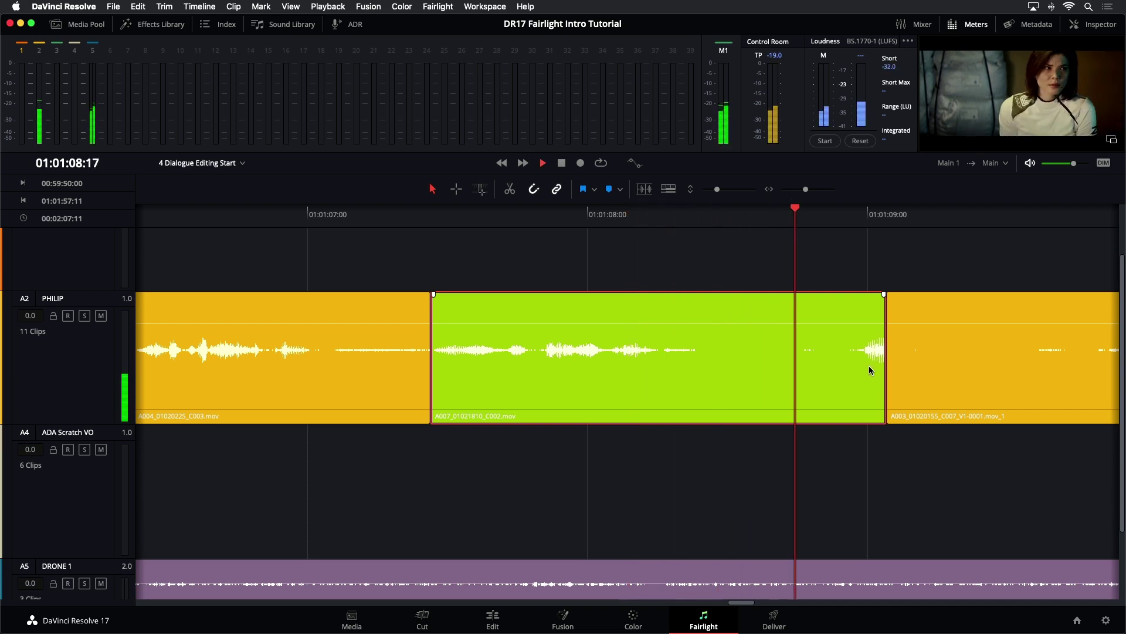
pyautogui.click(556, 221)
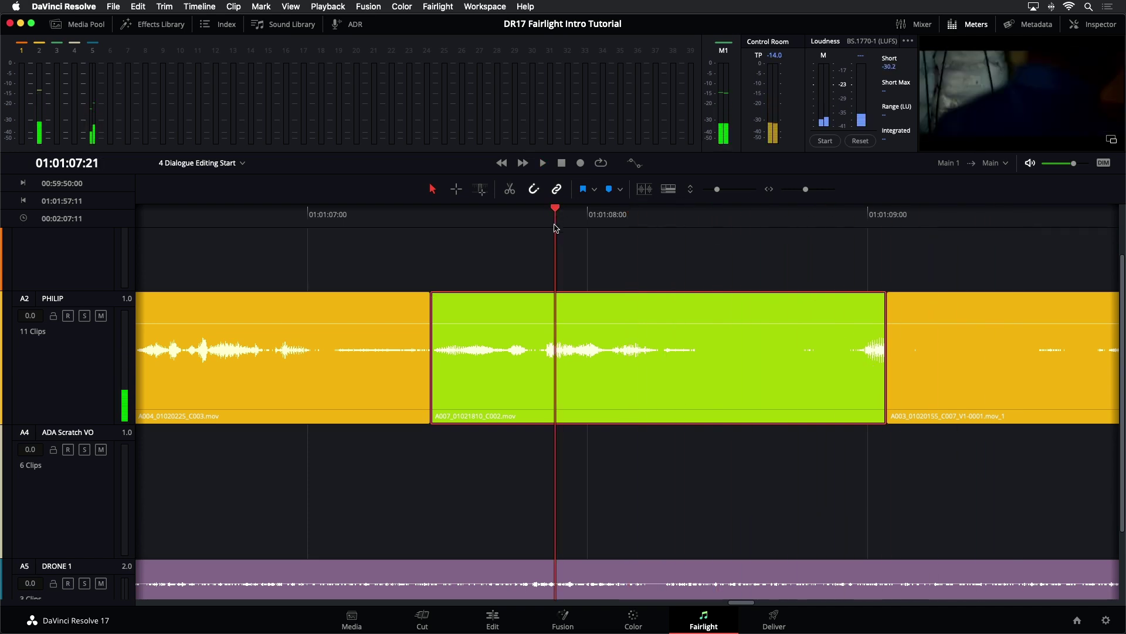
pyautogui.press('space')
pyautogui.press('space')
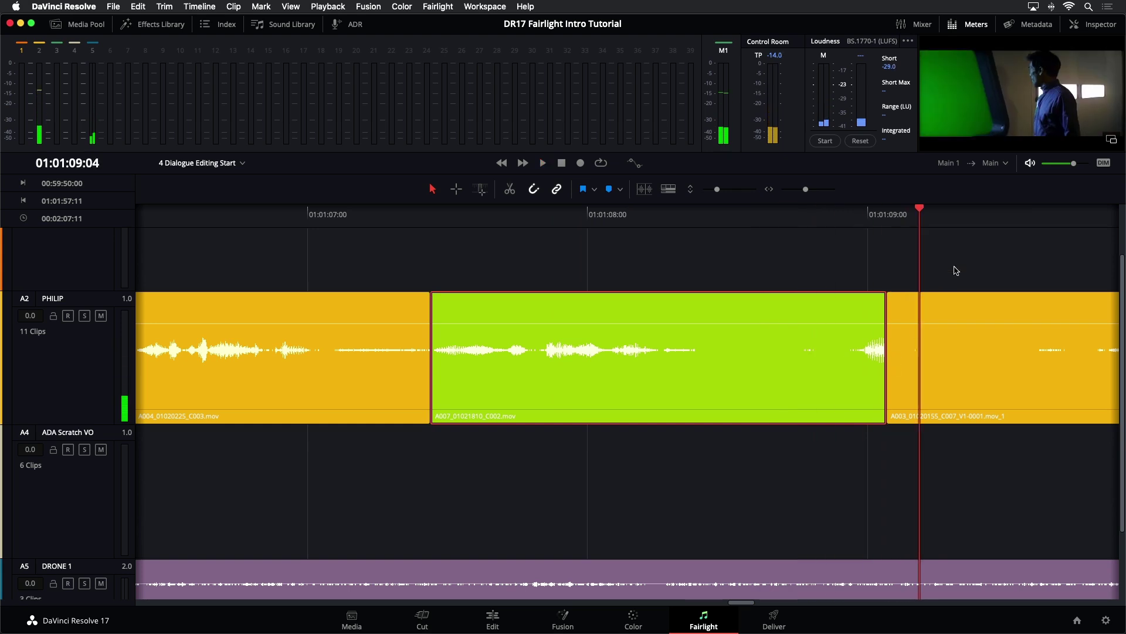
pyautogui.click(382, 223)
pyautogui.press('space')
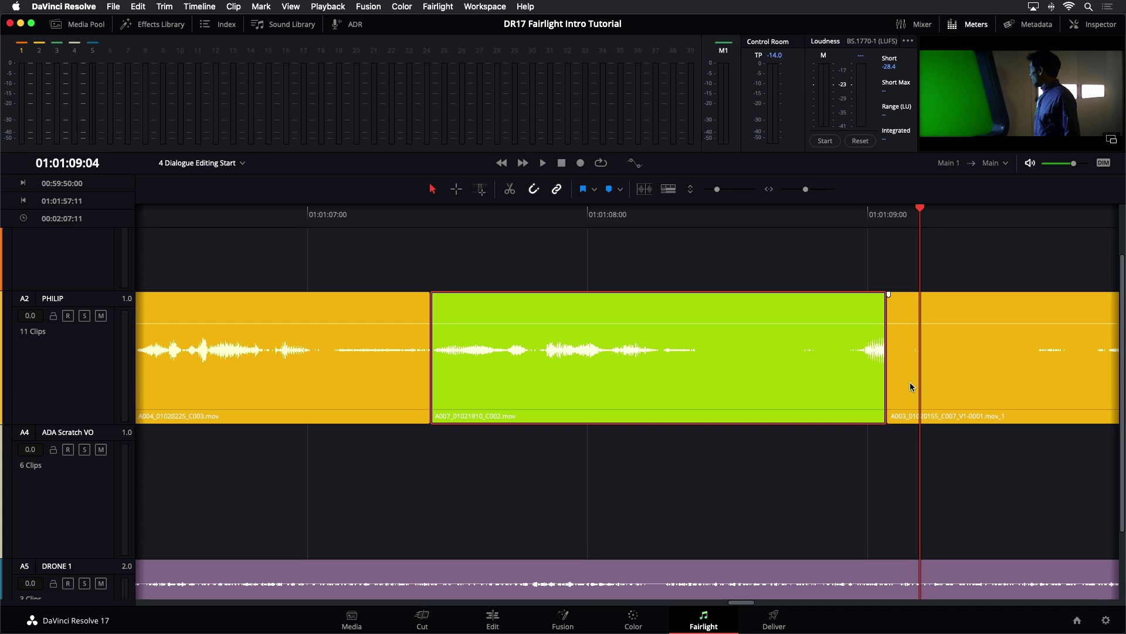
# Step: Replay the passage over the lime clip from the same starting point with Play Again
pyautogui.hotkey('alt', 'l')
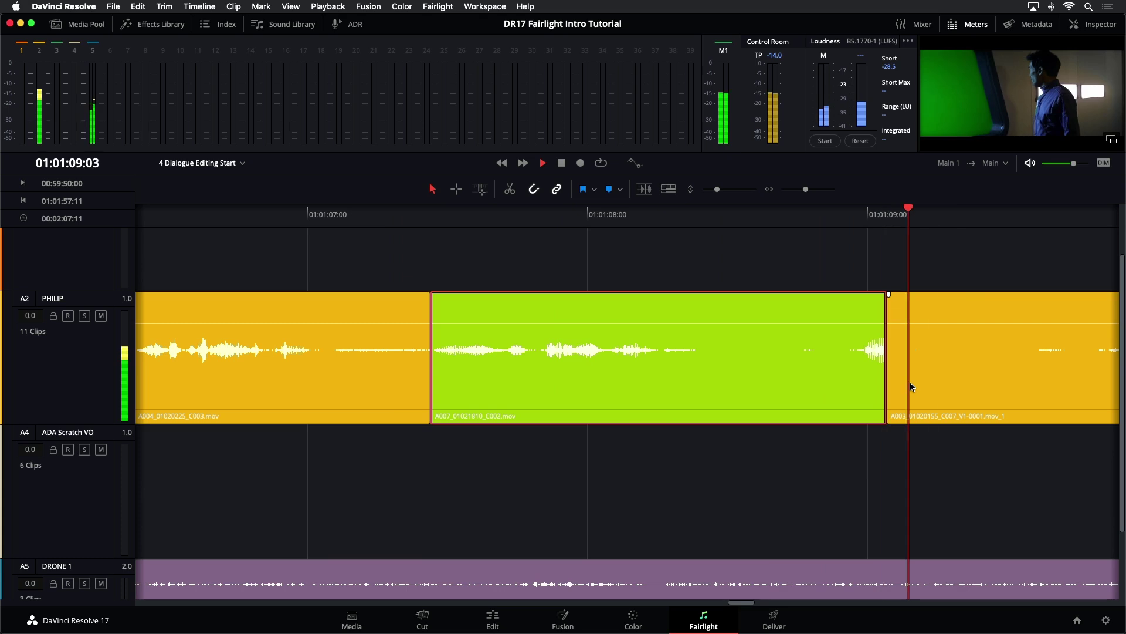
pyautogui.press('space')
pyautogui.hotkey('alt', 'l')
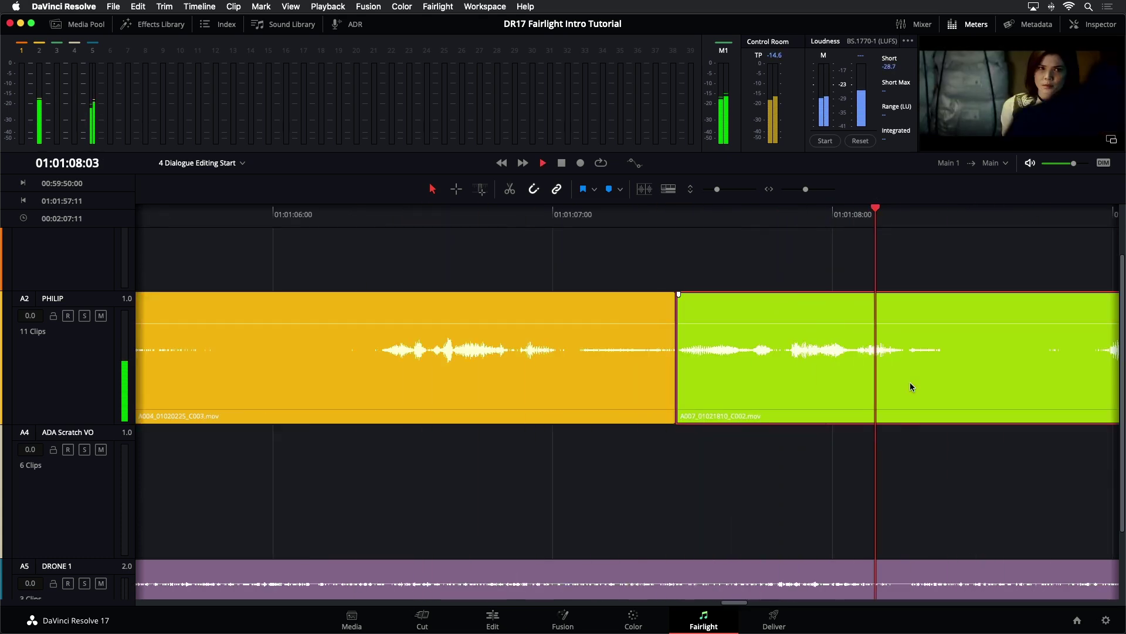
# Step: Stop playback and mark a range from 01:01:07:01 to 01:01:09:12 in Range mode, covering the lime clip and both its edit points
pyautogui.press('space')
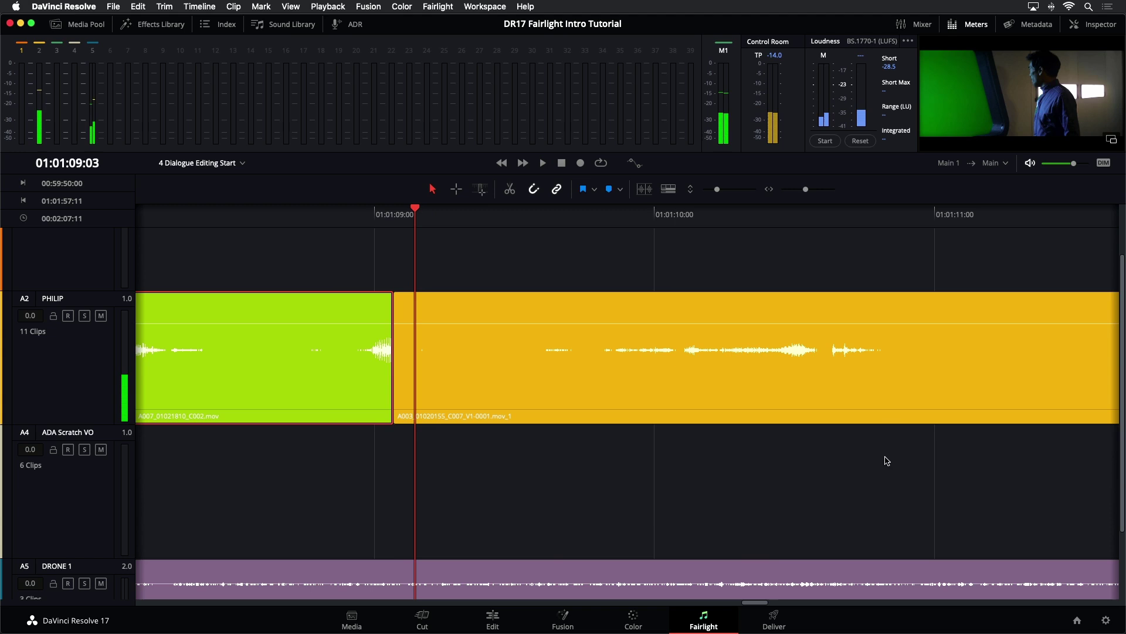
pyautogui.moveTo(755, 607); pyautogui.dragTo(743, 607)
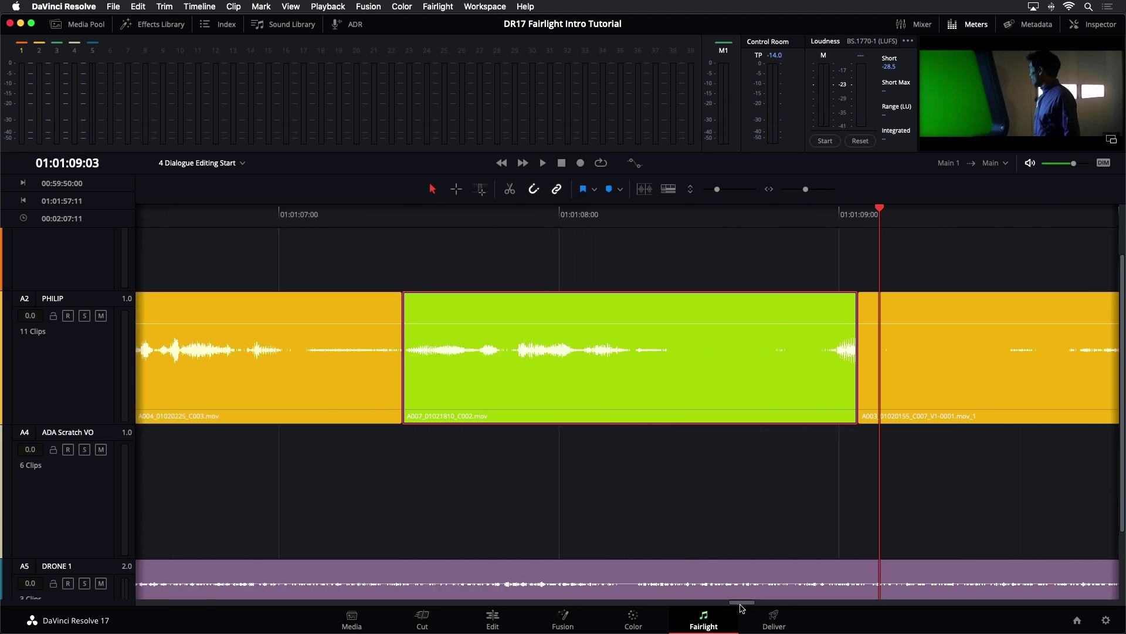
pyautogui.click(579, 254)
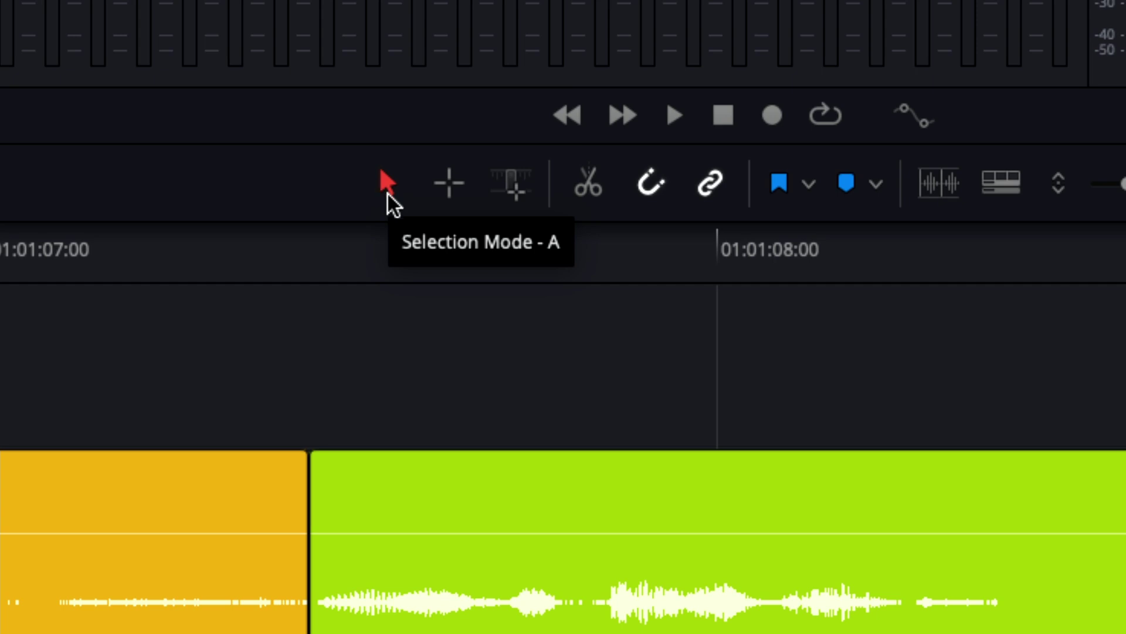
pyautogui.click(450, 189)
pyautogui.press('a')
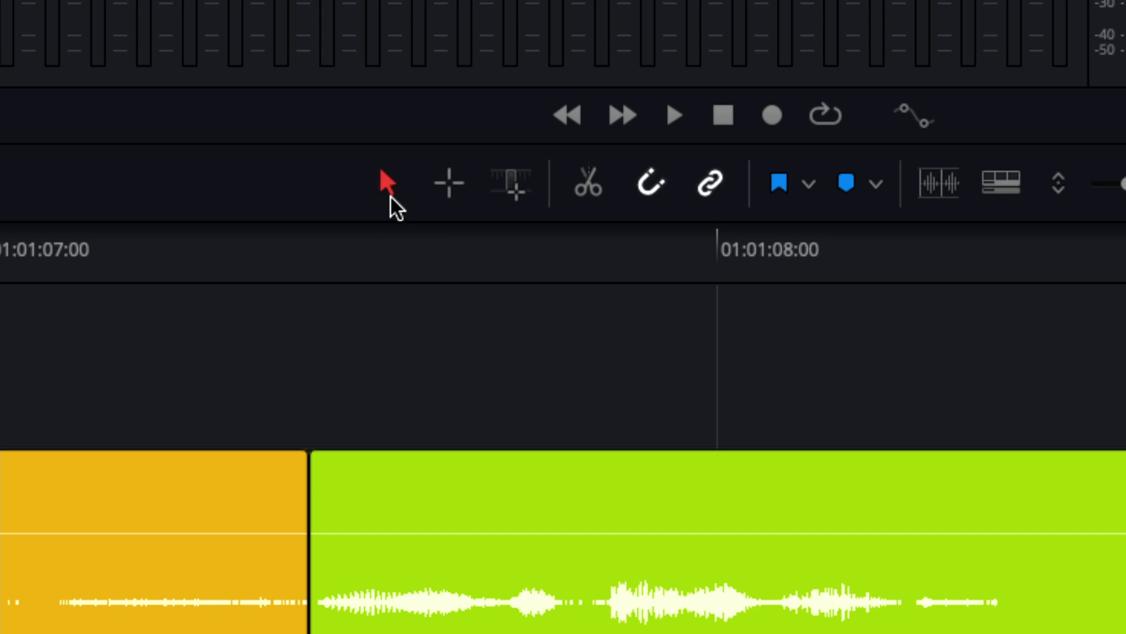
pyautogui.click(446, 201)
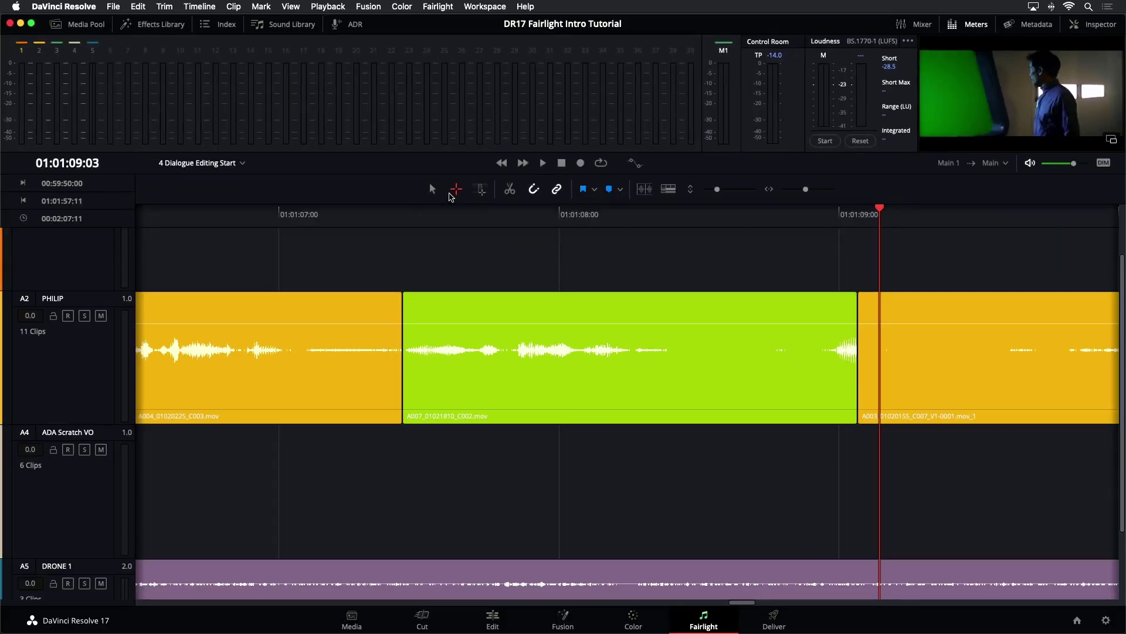
pyautogui.moveTo(298, 263); pyautogui.dragTo(986, 455)
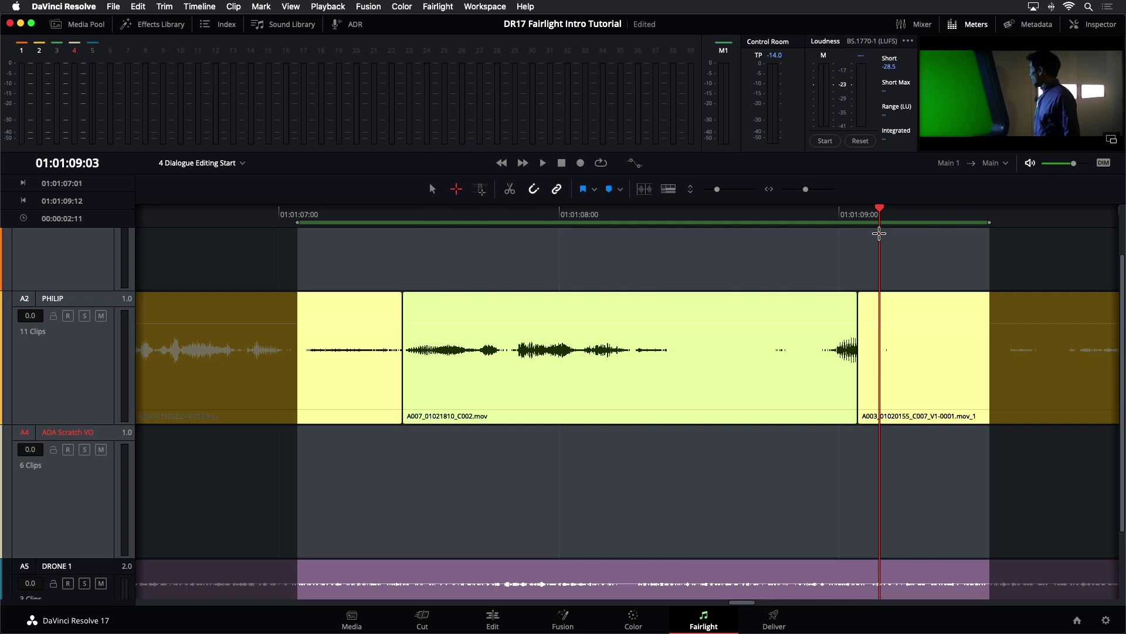
# Step: Audition the passage with normal playback and with Play In to Out over the marked range
pyautogui.press('space')
pyautogui.press('space')
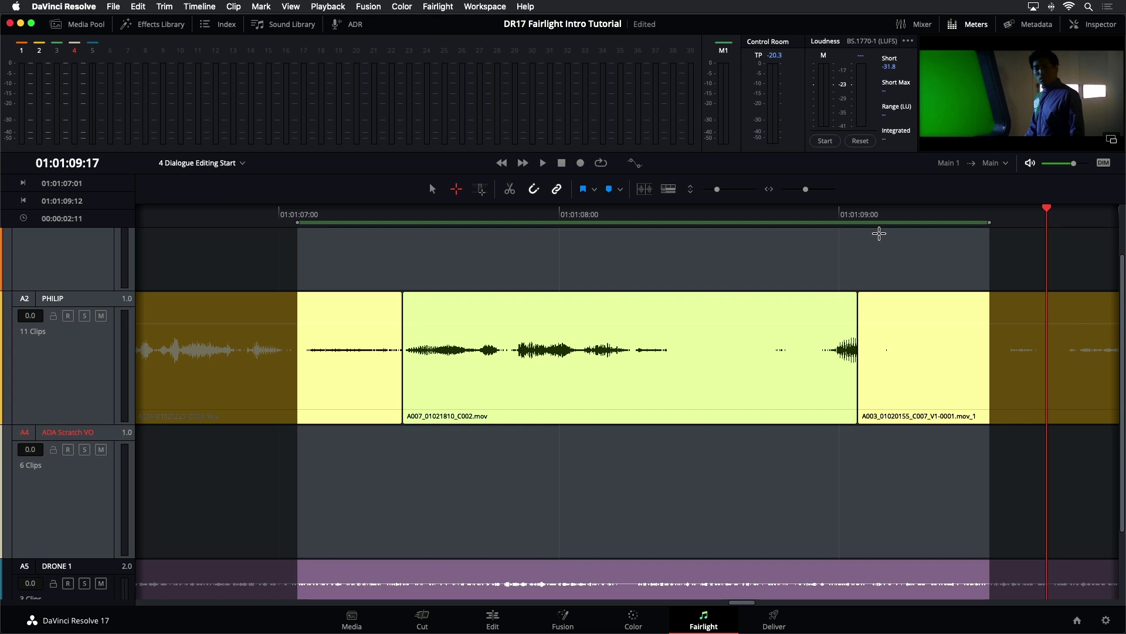
pyautogui.hotkey('alt', '/')
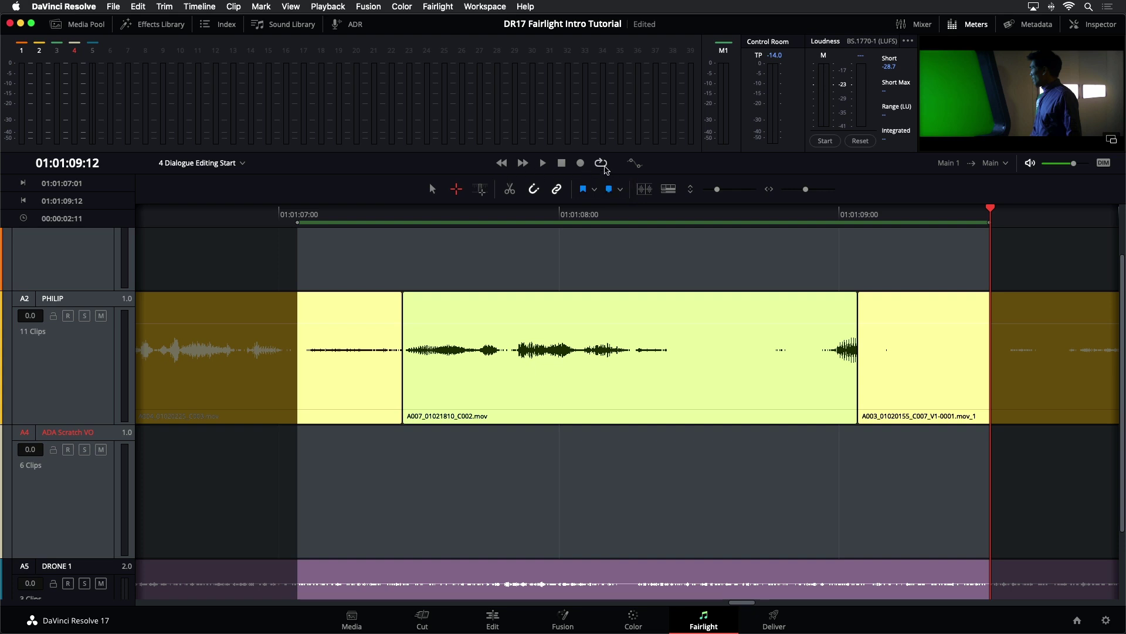
# Step: Enable looping and audition the marked range around the lime clip repeatedly
pyautogui.click(602, 163)
pyautogui.press('space')
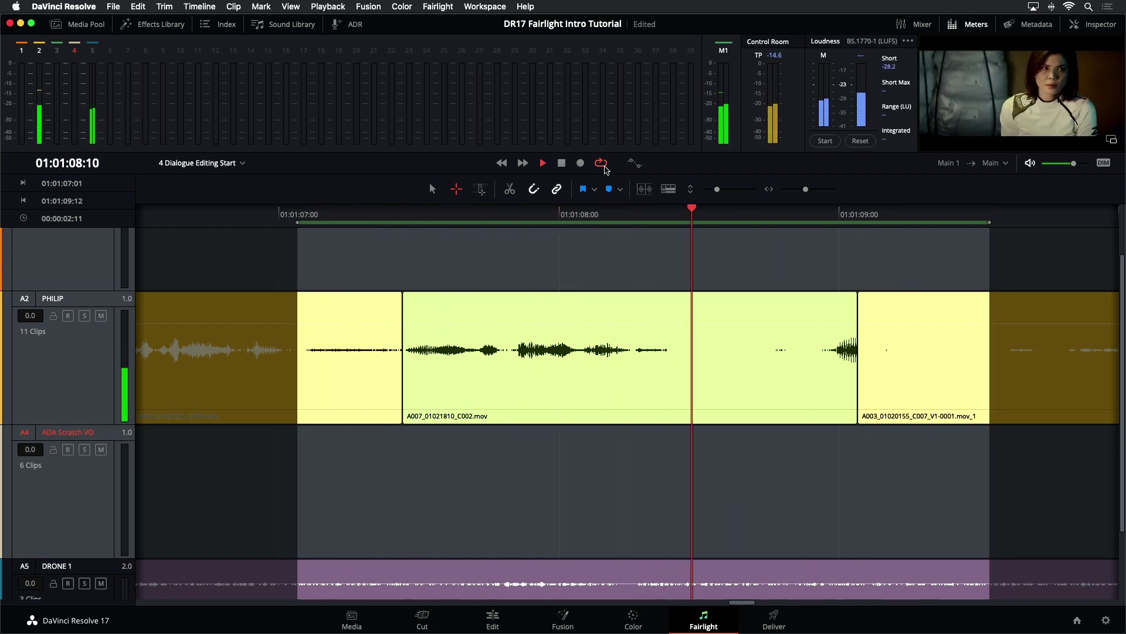
pyautogui.press('space')
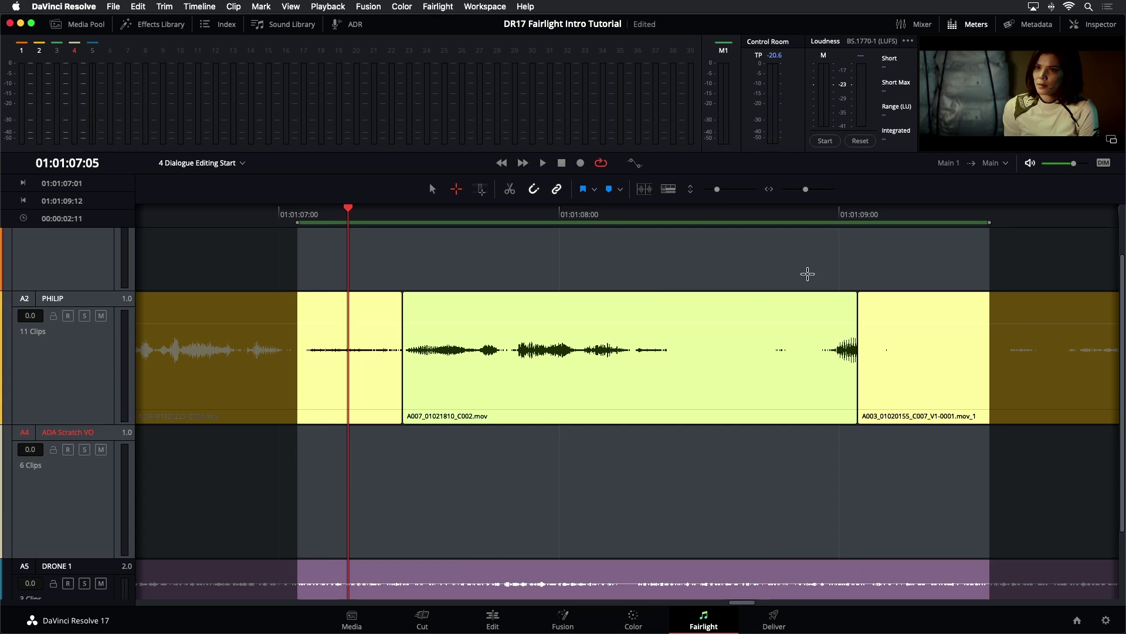
# Step: Mark a shorter range from 01:01:07:15 to 01:01:08:20 inside the lime clip, and clear it again
pyautogui.press('a')
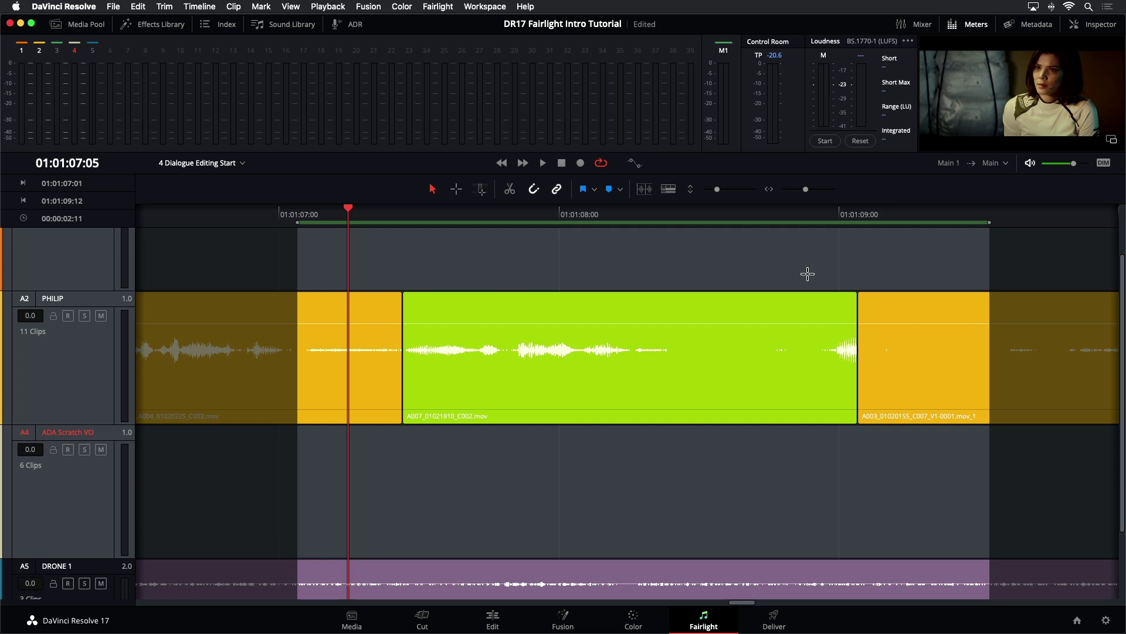
pyautogui.moveTo(810, 329)
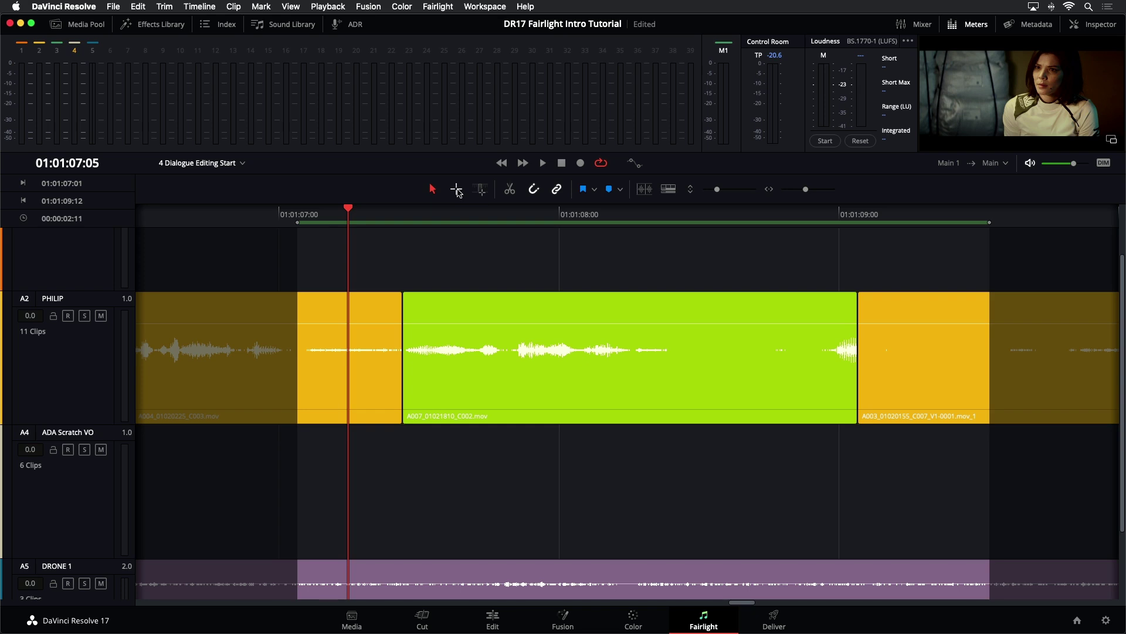
pyautogui.click(457, 189)
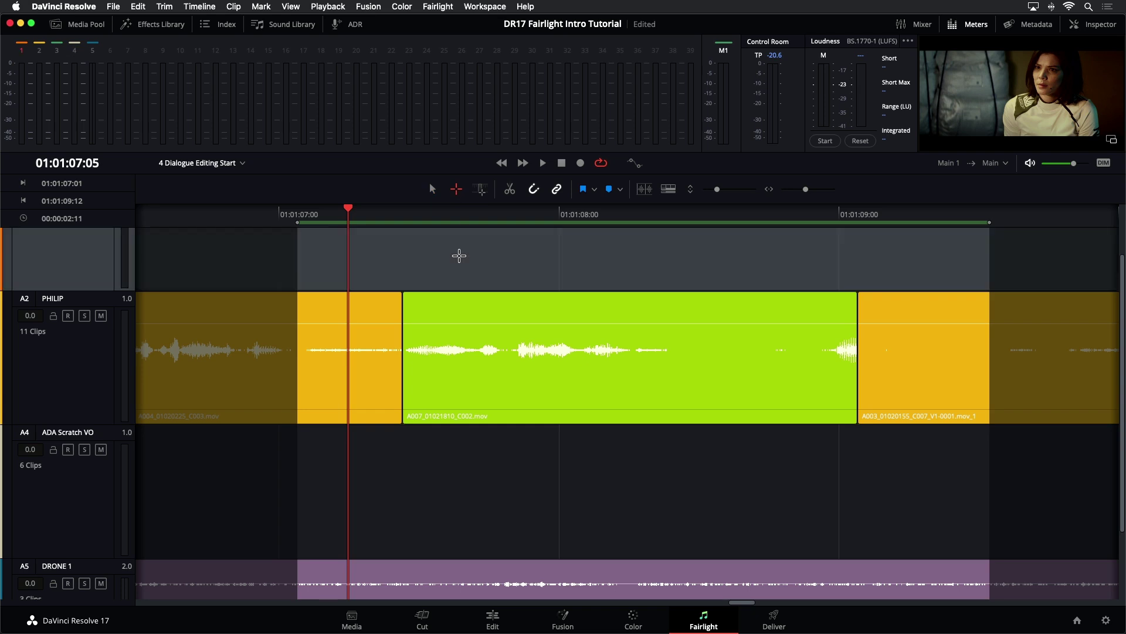
pyautogui.moveTo(458, 252); pyautogui.dragTo(795, 264)
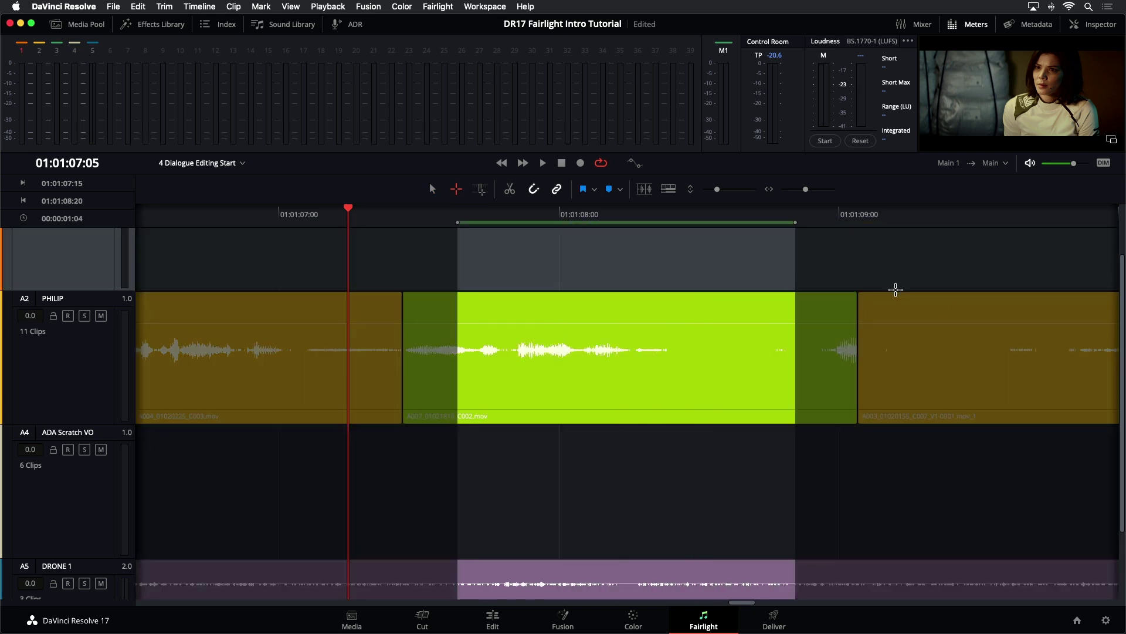
pyautogui.click(850, 277)
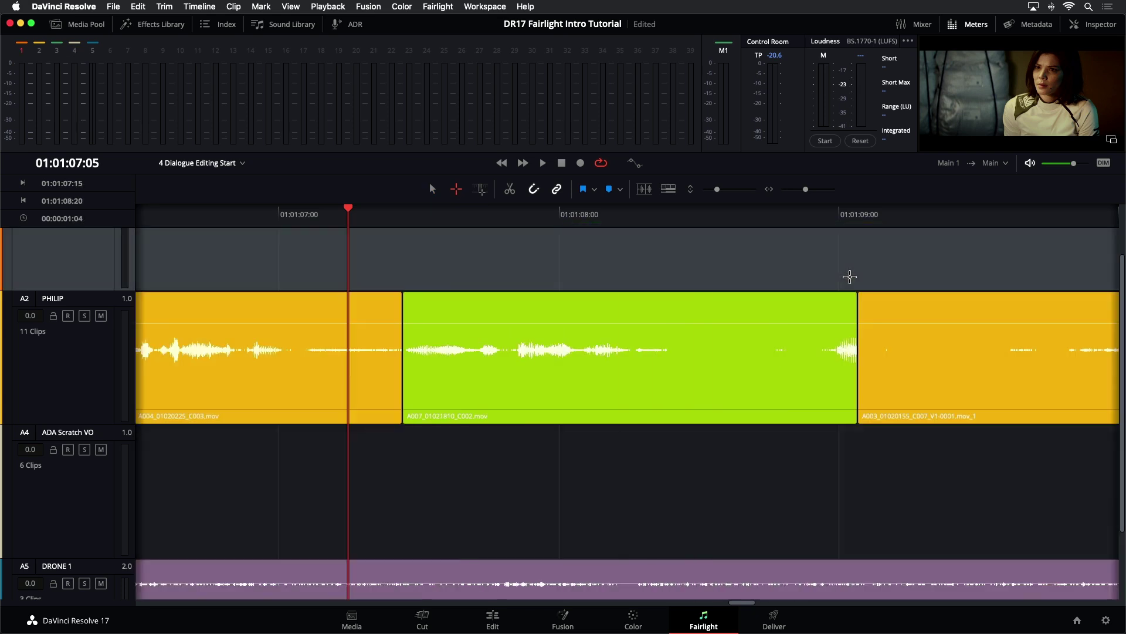
# Step: Mark a range from 01:01:07:01 to 01:01:09:08 across the lime clip, and remove it with Clear In and Out
pyautogui.moveTo(301, 263); pyautogui.dragTo(934, 405)
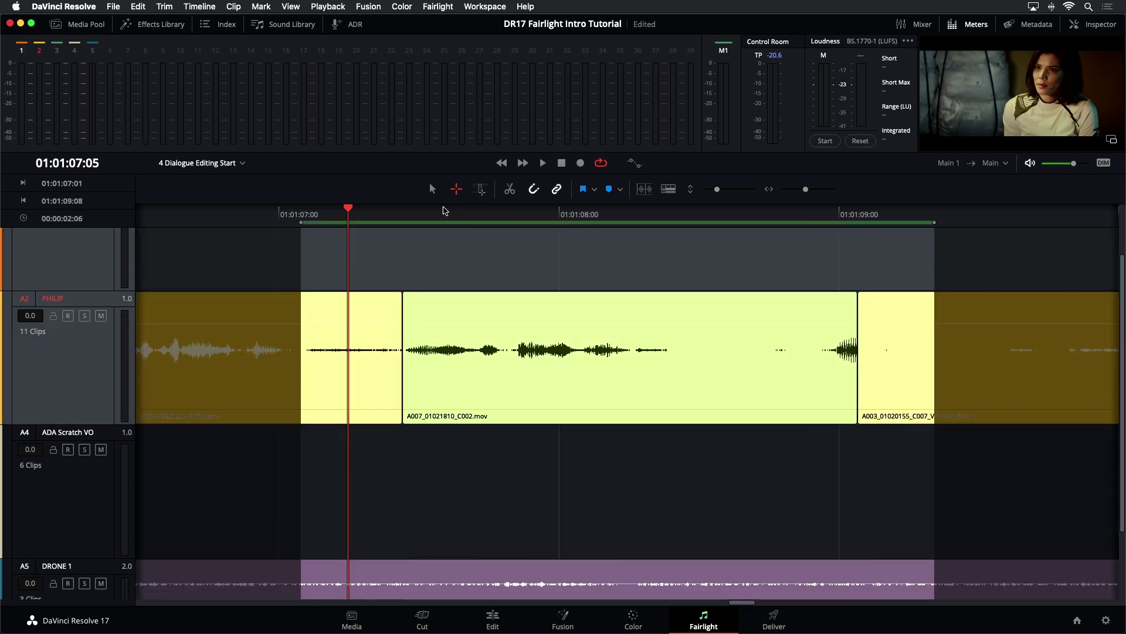
pyautogui.click(432, 188)
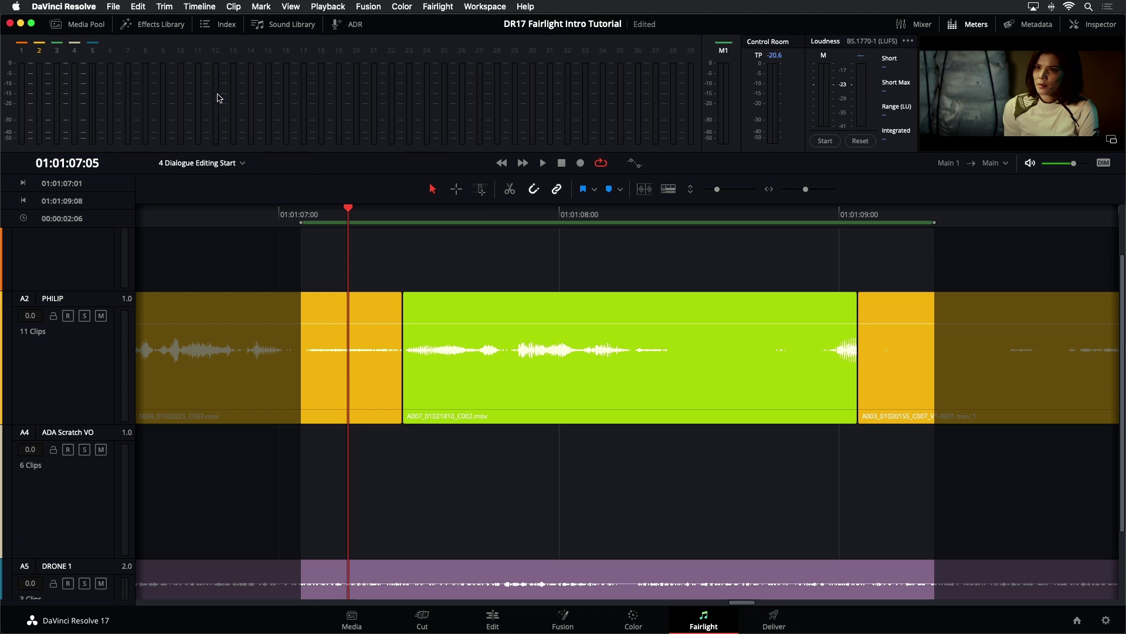
pyautogui.click(261, 6)
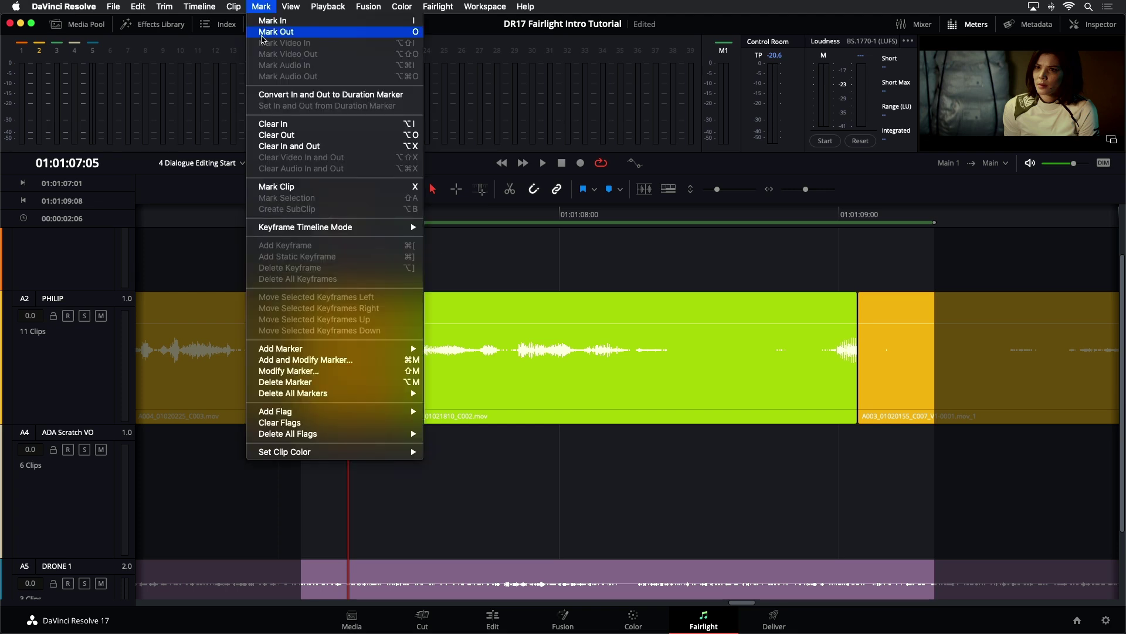
pyautogui.click(345, 149)
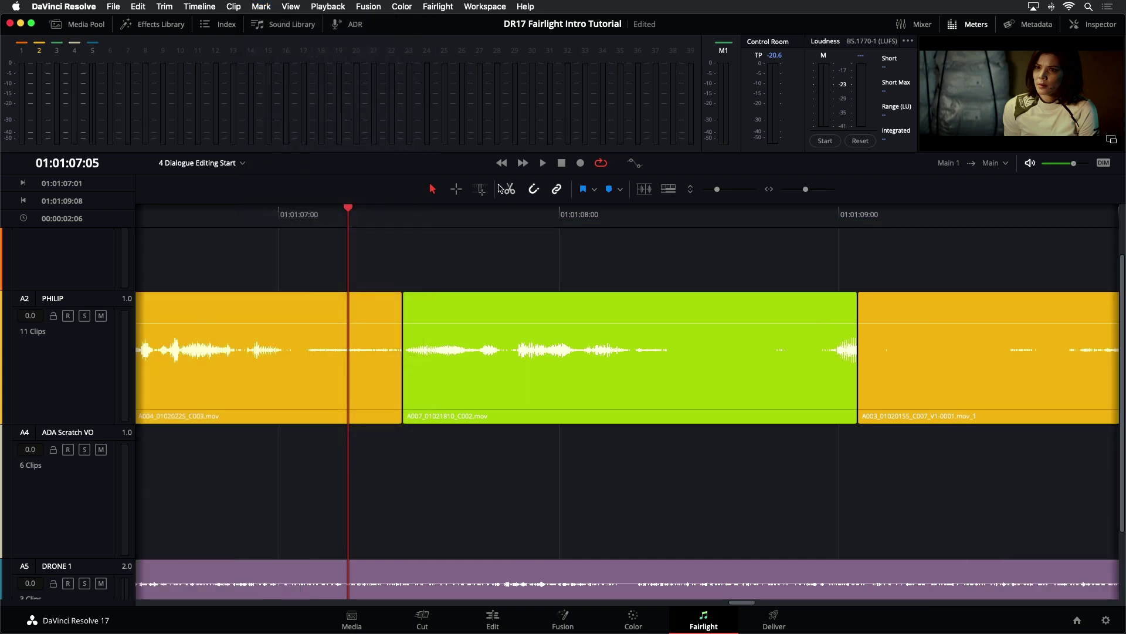
# Step: Mark the range 01:01:07:01 to 01:01:09:10 across the lime clip on the PHILIP track, and audition it in a loop
pyautogui.click(456, 189)
pyautogui.moveTo(297, 271); pyautogui.dragTo(397, 293)
pyautogui.moveTo(529, 366); pyautogui.dragTo(964, 397)
pyautogui.press('a')
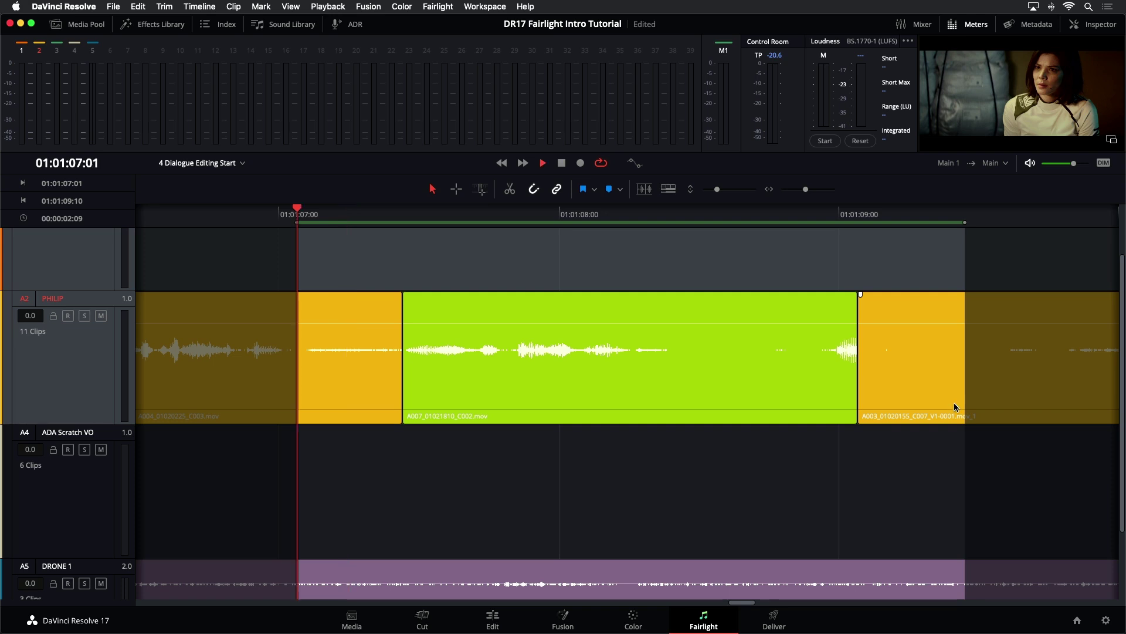
pyautogui.press('space')
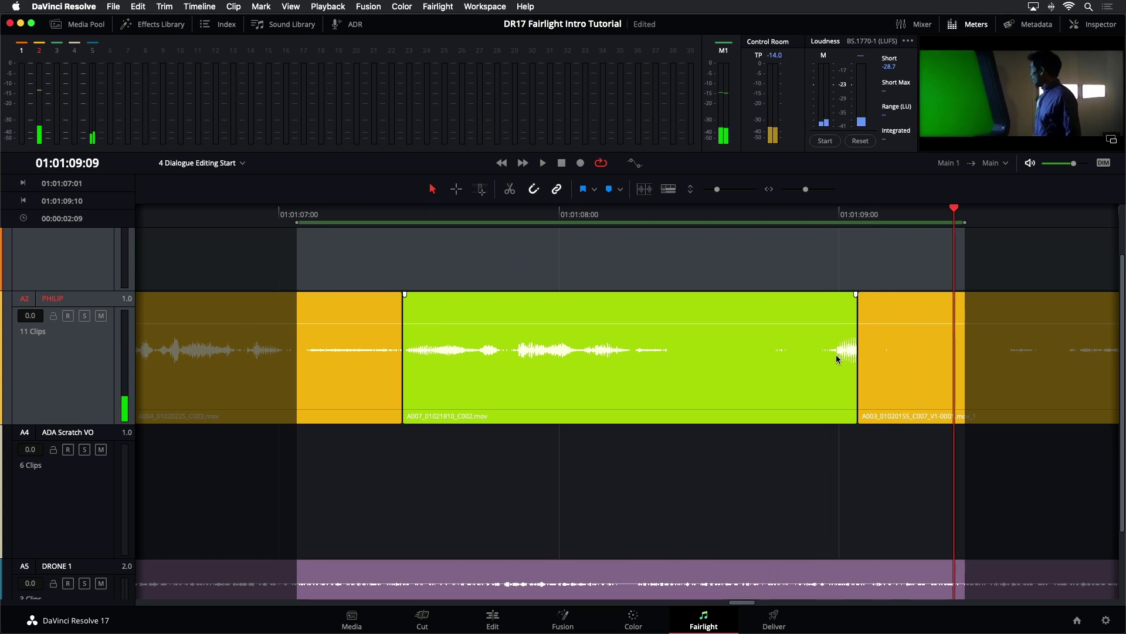
# Step: Trim the unwanted sound off the lime clip's end and add a short fade-out to the end of the preceding PHILIP clip
pyautogui.moveTo(850, 351); pyautogui.dragTo(849, 350)
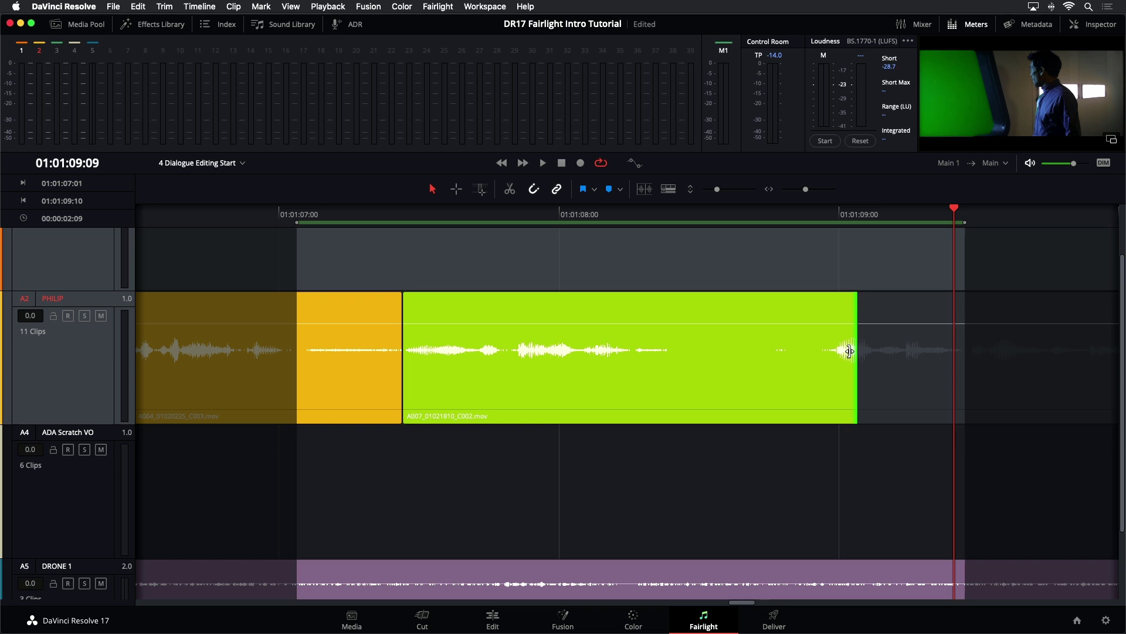
pyautogui.moveTo(849, 351); pyautogui.dragTo(803, 367)
pyautogui.click(823, 476)
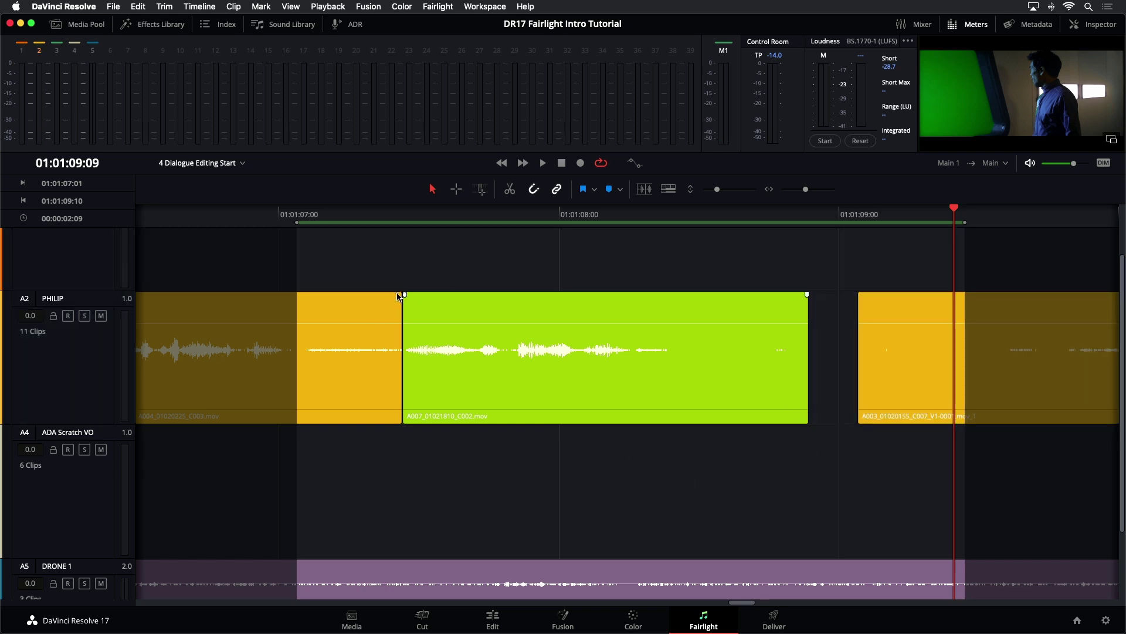
pyautogui.moveTo(400, 296)
pyautogui.mouseDown()
pyautogui.moveTo(372, 296)
pyautogui.moveTo(402, 298)
pyautogui.moveTo(382, 295)
pyautogui.mouseUp()
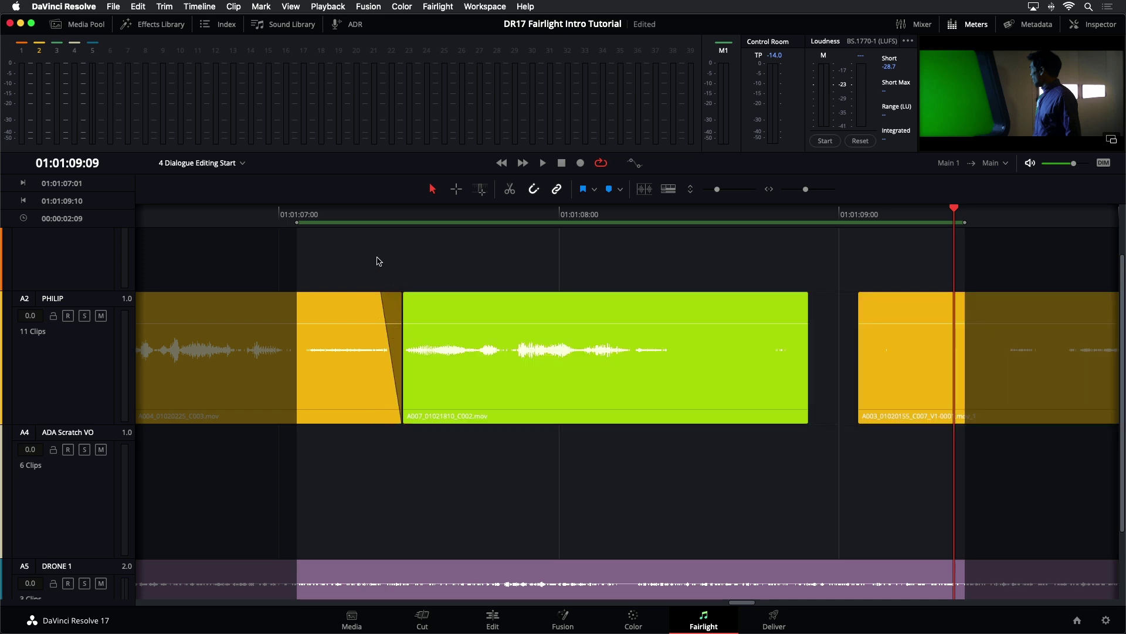
# Step: Clear the marked range and zoom the timeline out to show all the dialogue tracks and DRONE 1
pyautogui.press('super+minus')
pyautogui.press('super+minus')
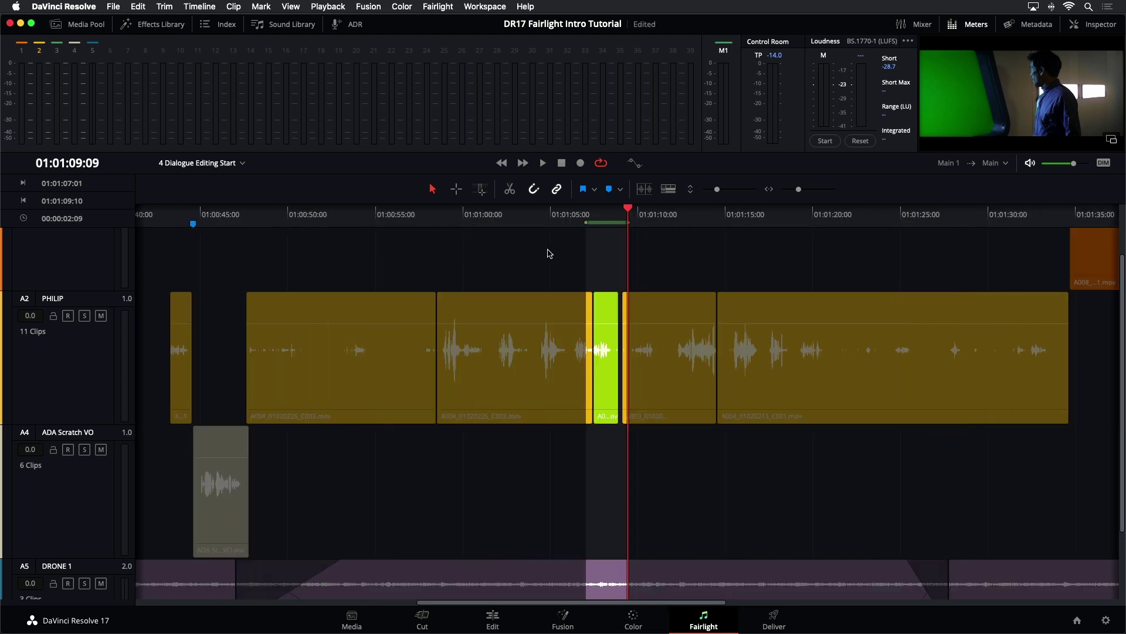
pyautogui.click(638, 246)
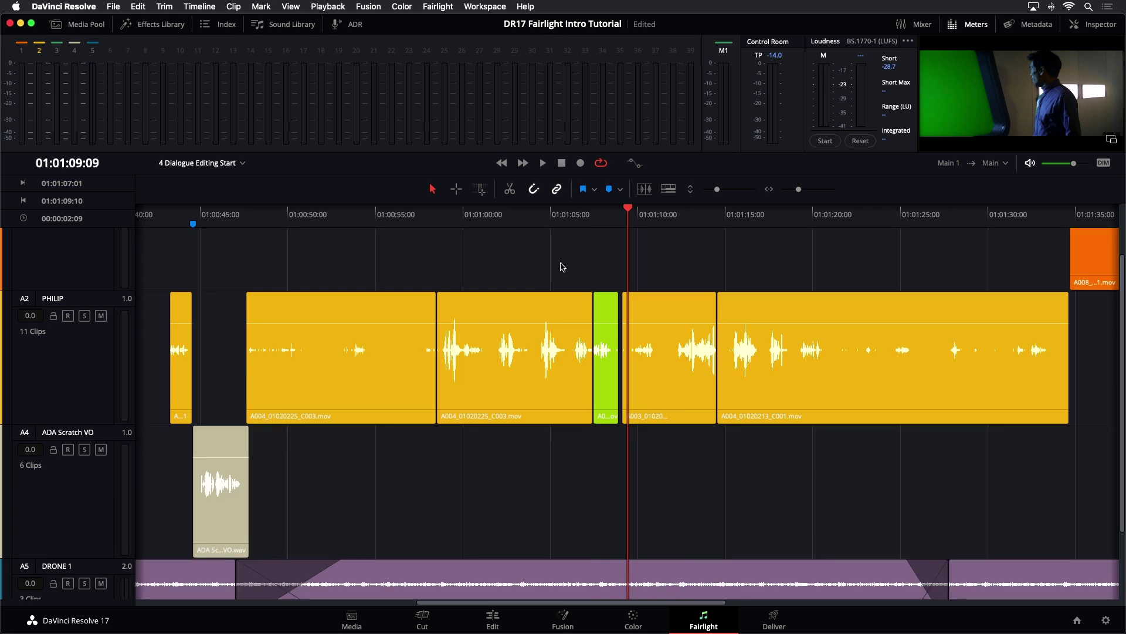
pyautogui.click(717, 191)
pyautogui.moveTo(718, 194); pyautogui.dragTo(711, 193)
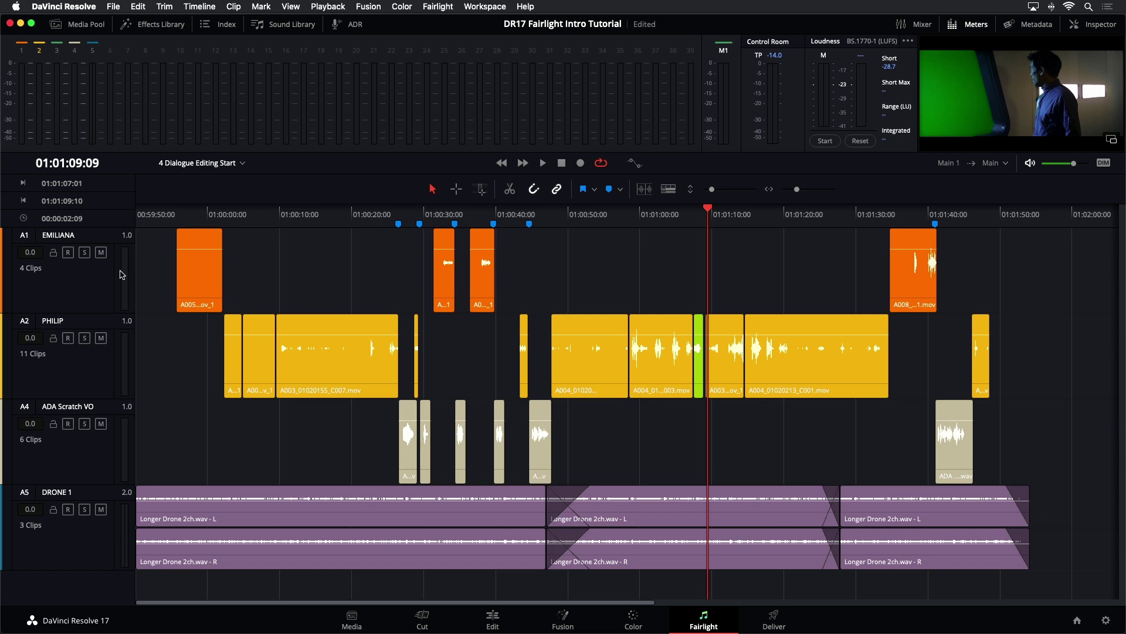
# Step: Show the Mixer and solo the selected EMILIANA track, with the playhead at 01:00:31:05 on its second clip's start
pyautogui.click(923, 24)
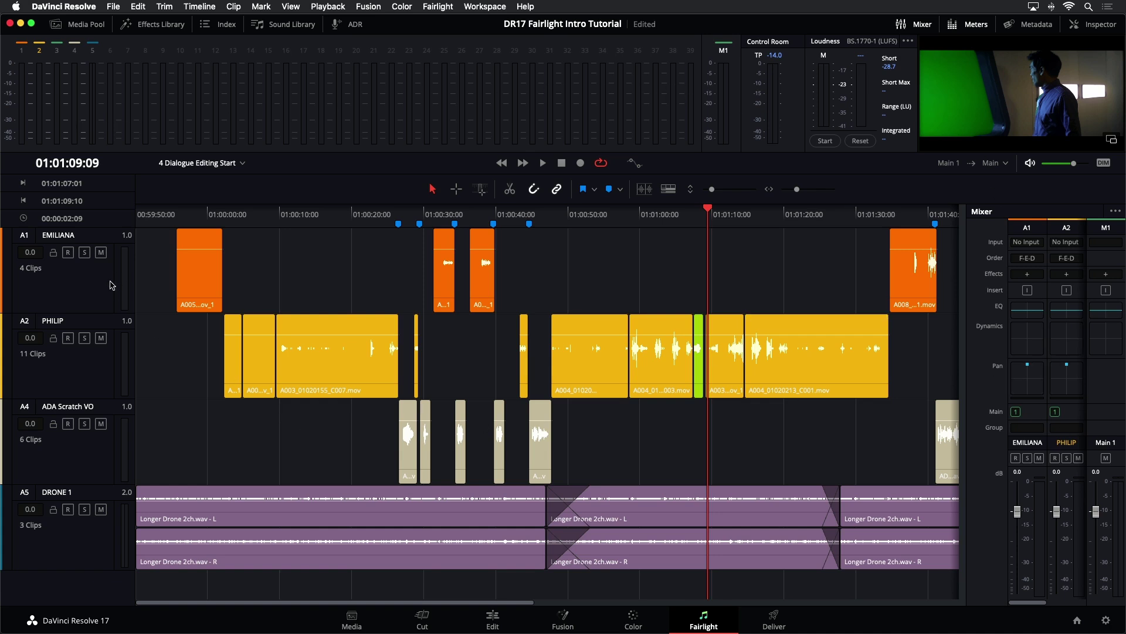
pyautogui.click(433, 226)
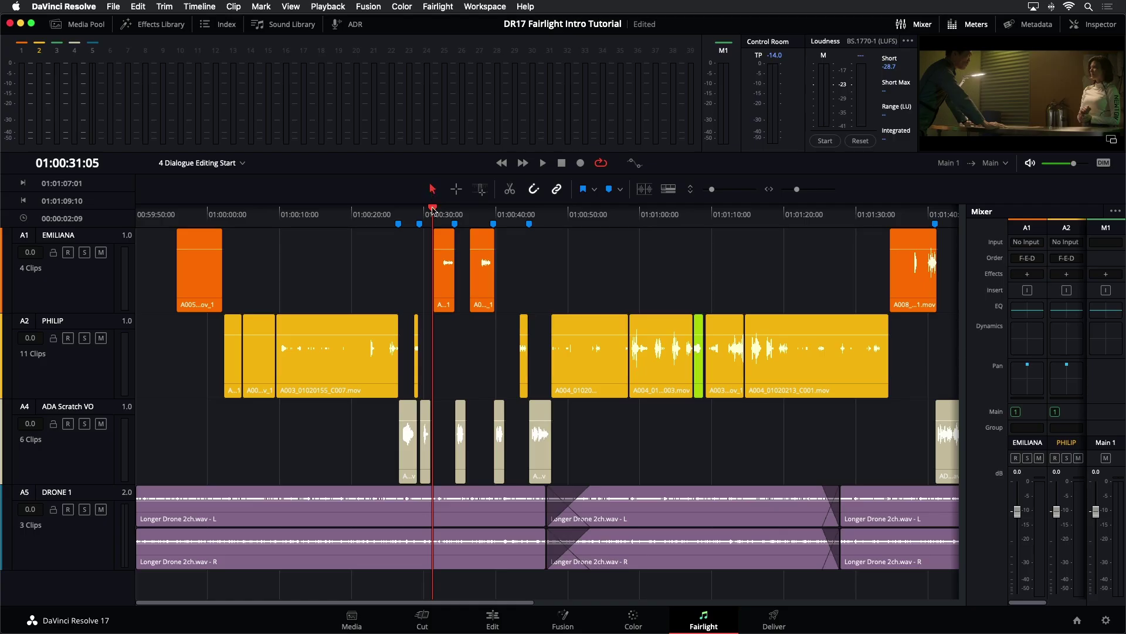
pyautogui.click(84, 252)
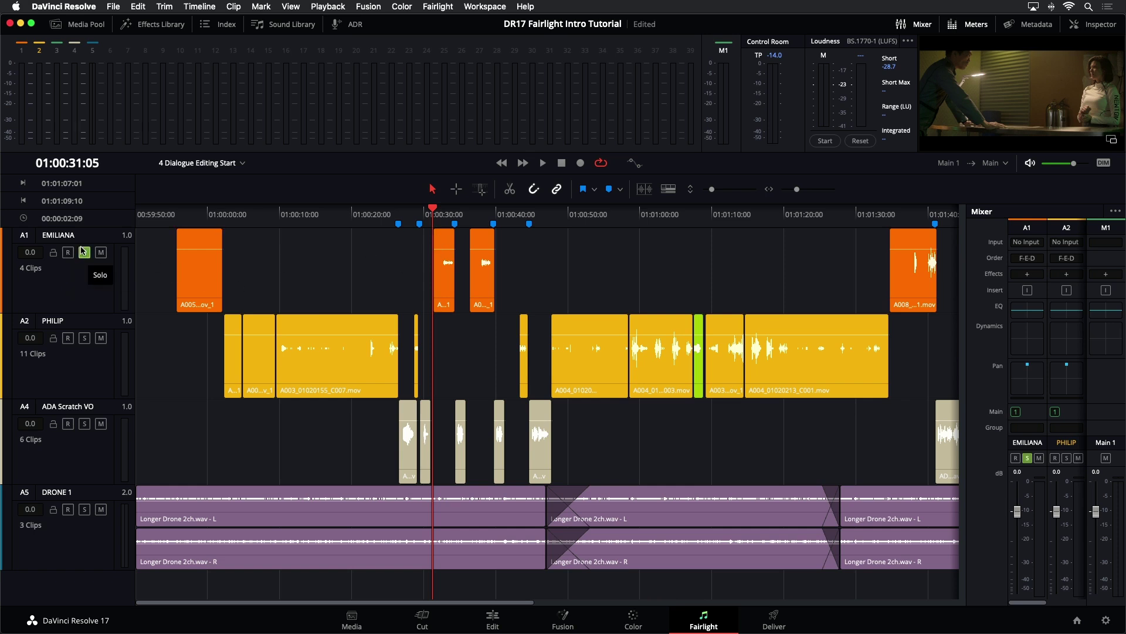
pyautogui.click(80, 279)
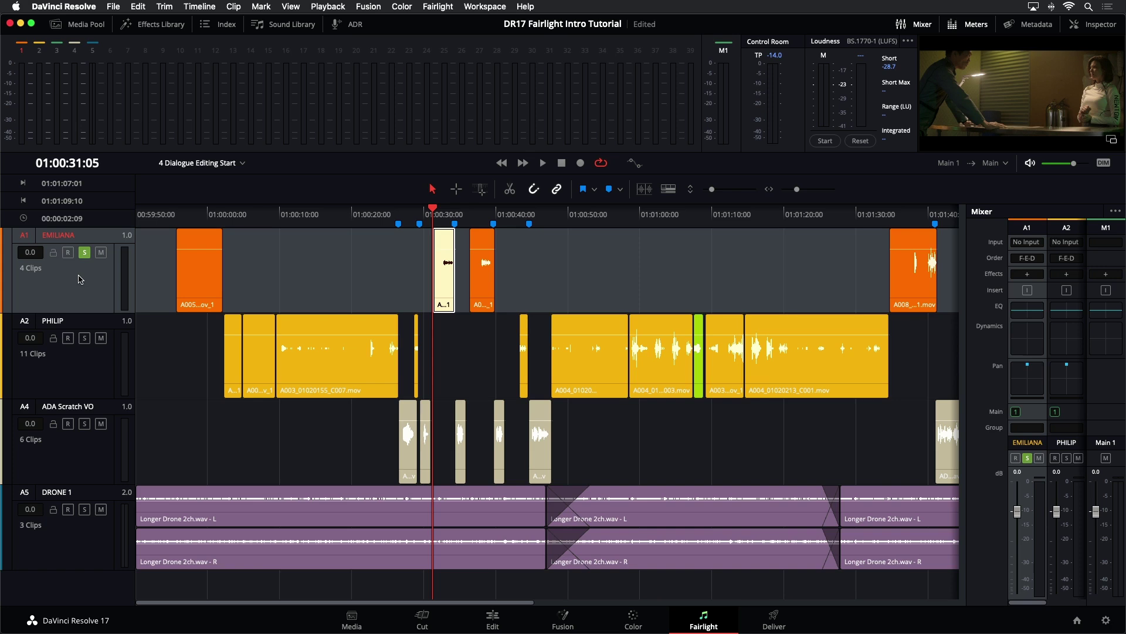
# Step: Audition the second EMILIANA clip from its start, with the track and its waveform enlarged
pyautogui.scroll(5, 76, 281)
pyautogui.scroll(2, 69, 282)
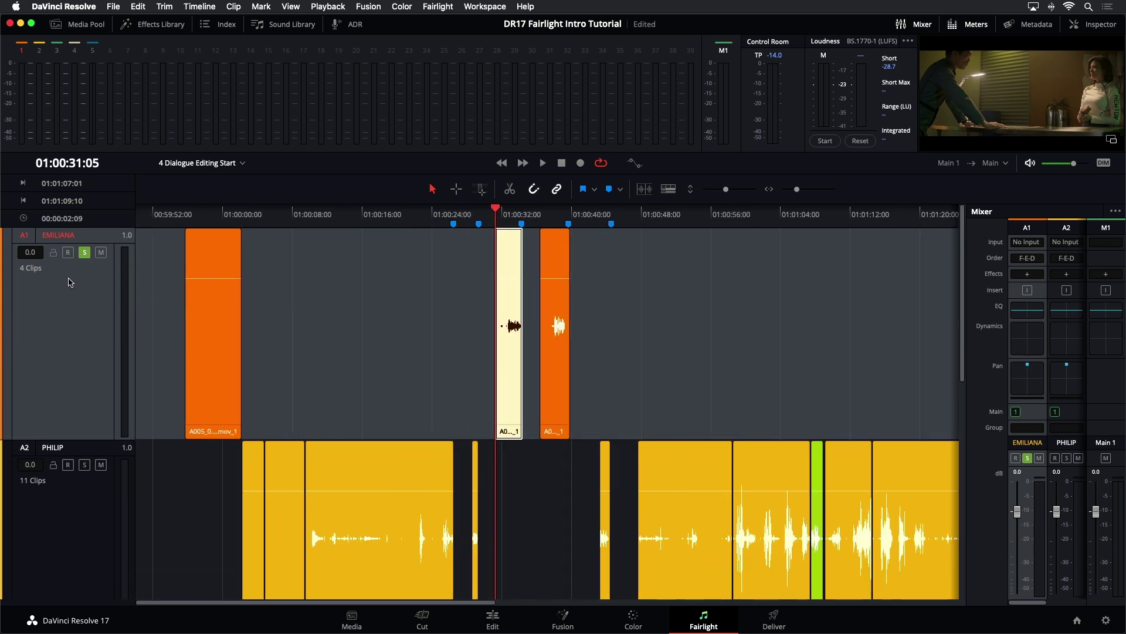
pyautogui.scroll(4, 69, 282)
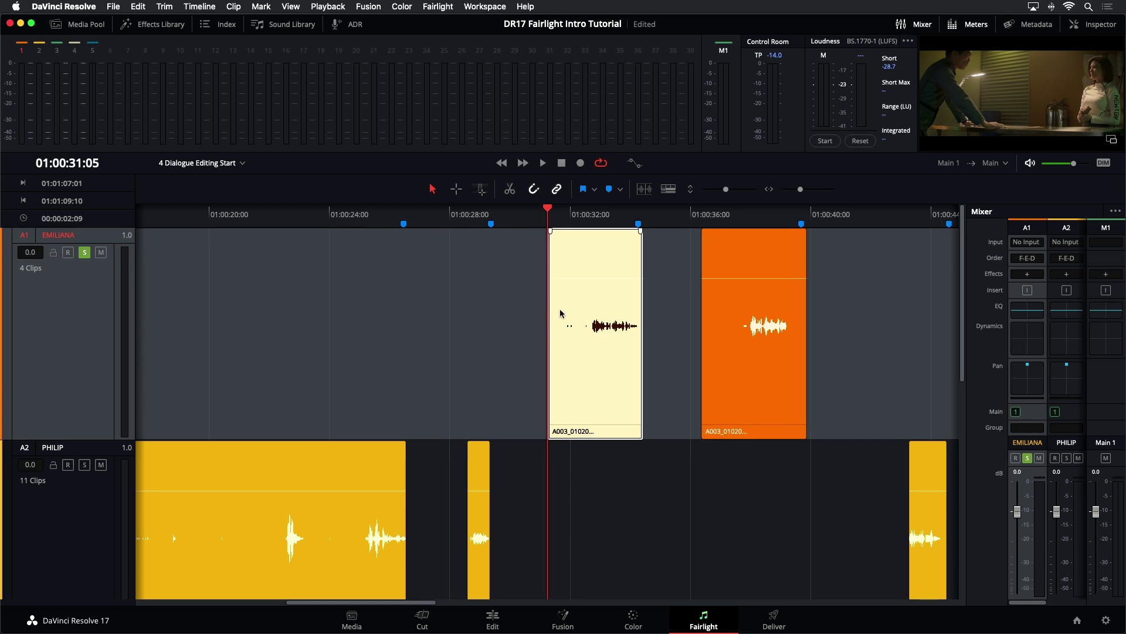
pyautogui.press('space')
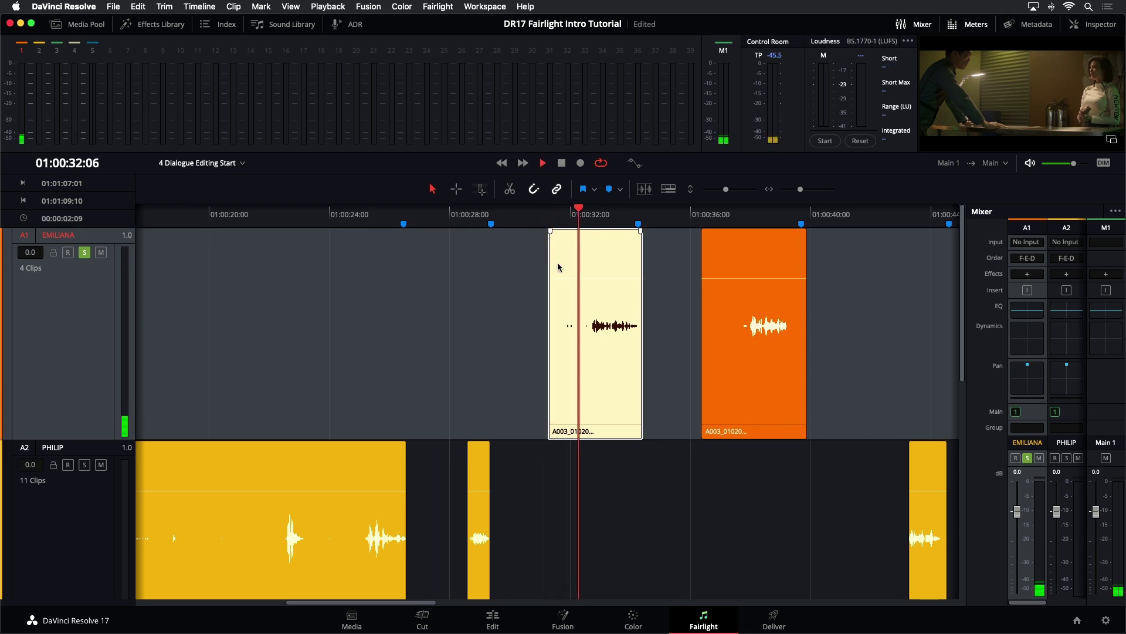
pyautogui.press('space')
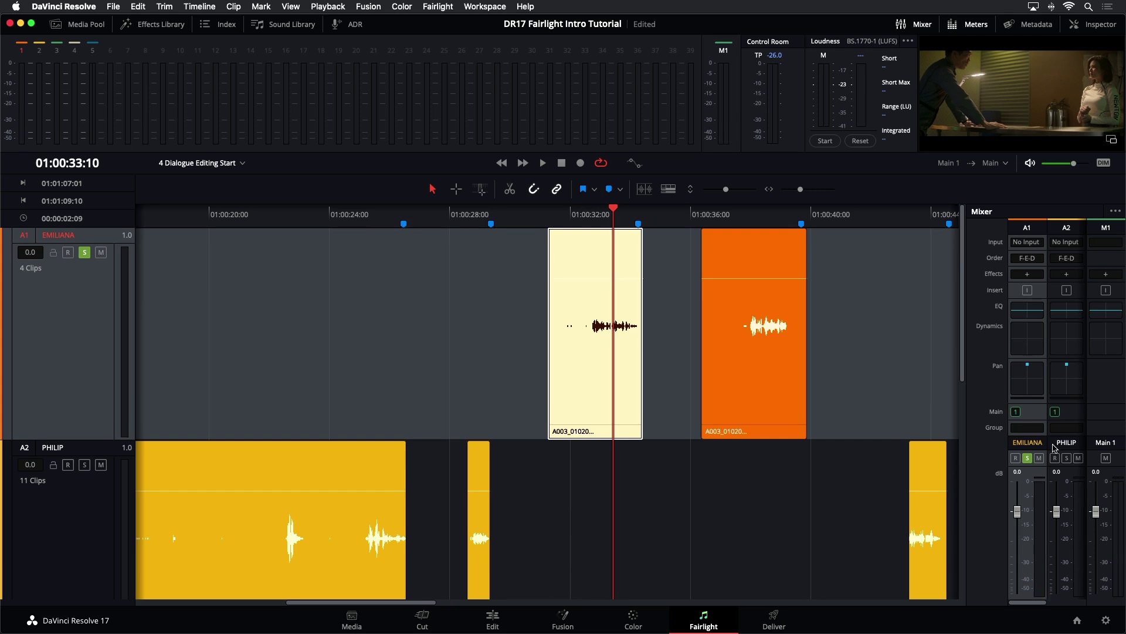
# Step: Stop playback, mute the monitoring and raise the second EMILIANA clip's level to about 12.9 dB, leaving the clip deselected
pyautogui.press('space')
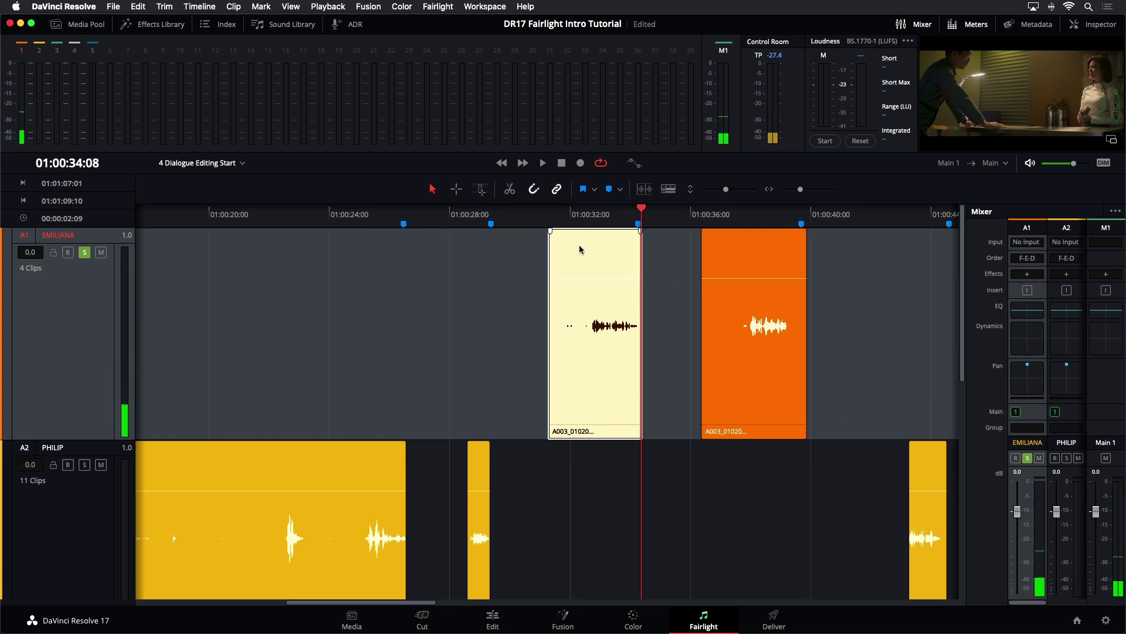
pyautogui.click(1031, 163)
pyautogui.moveTo(619, 219); pyautogui.dragTo(602, 220)
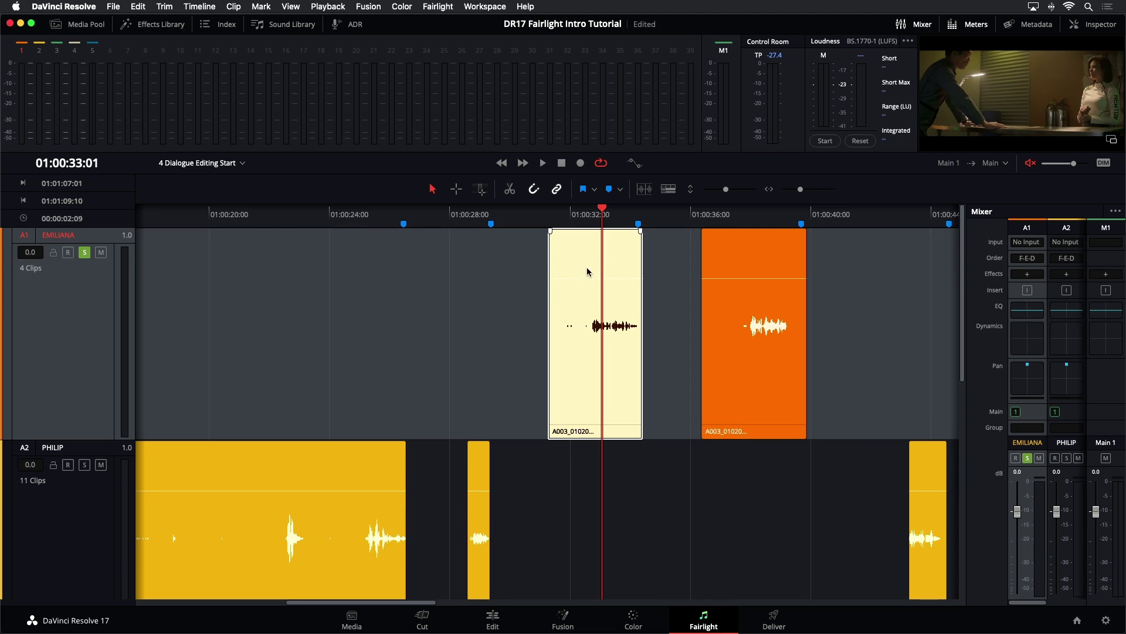
pyautogui.moveTo(589, 277); pyautogui.dragTo(627, 258)
pyautogui.click(451, 300)
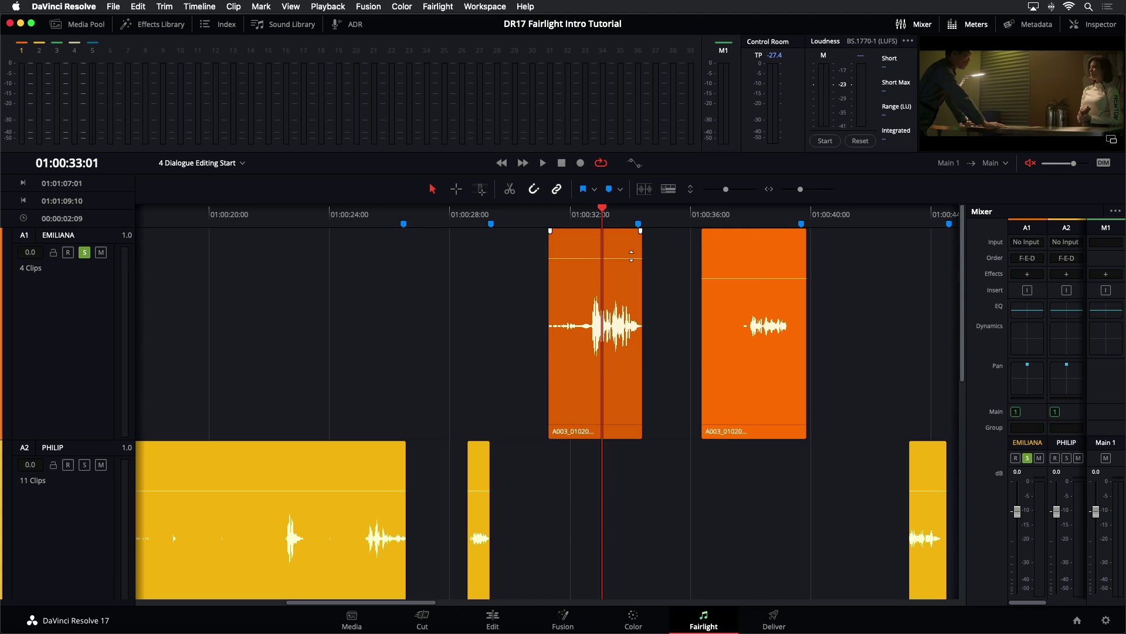
# Step: Turn on waveform borders for the clips in the timeline view options
pyautogui.click(669, 189)
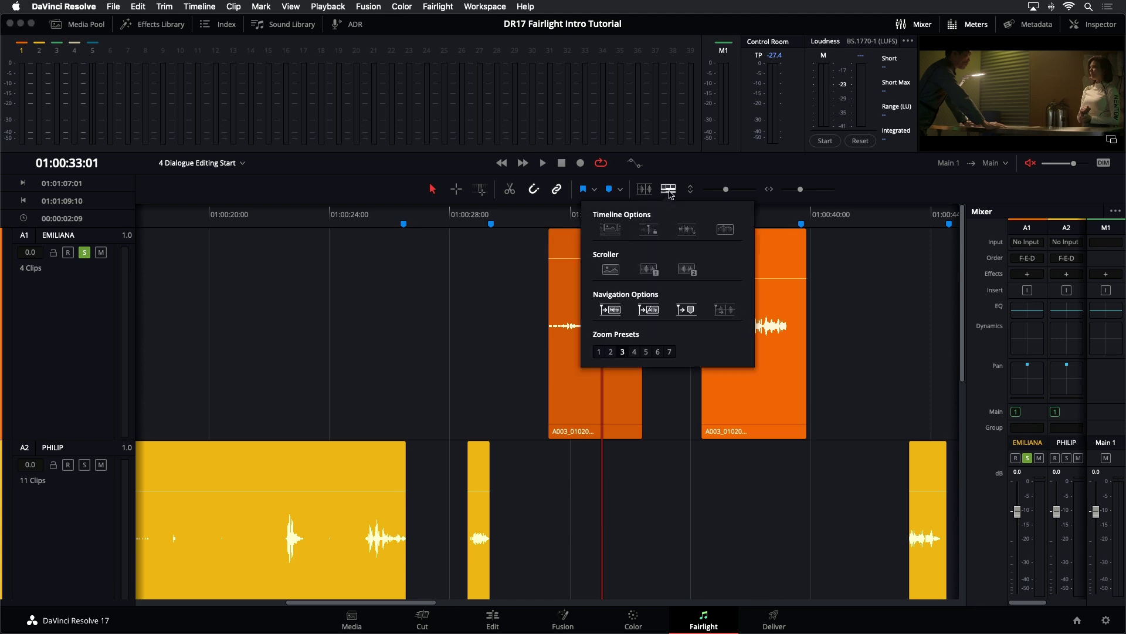
pyautogui.click(714, 230)
pyautogui.click(669, 189)
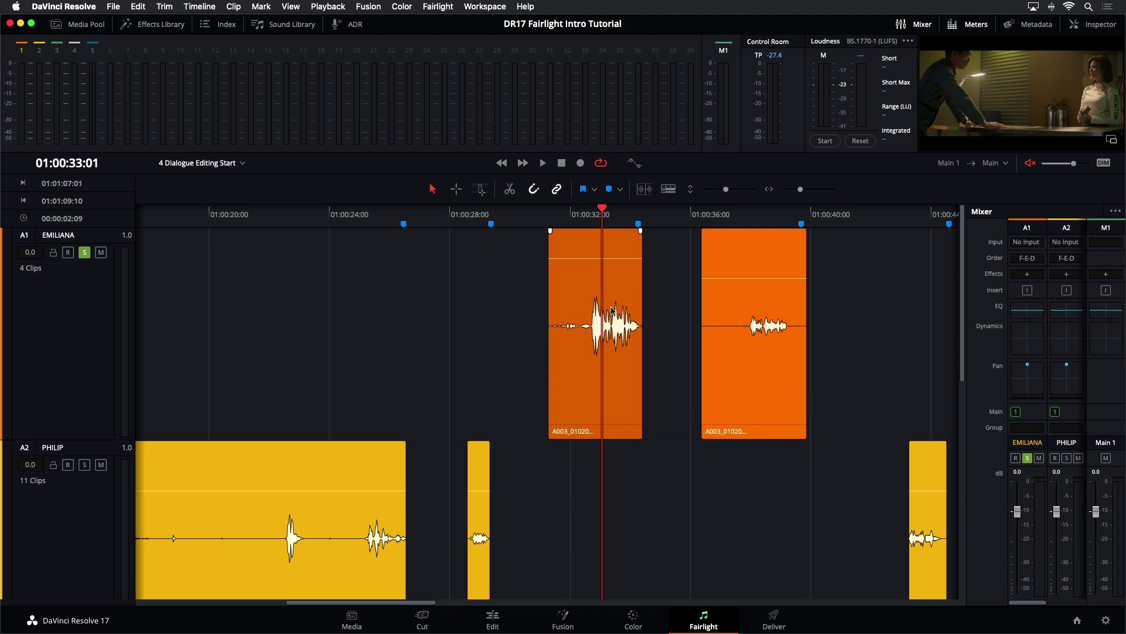
# Step: Lower the second EMILIANA clip's level to about 10.3 dB and play part of it to check the meters
pyautogui.moveTo(593, 234)
pyautogui.moveTo(593, 258)
pyautogui.mouseDown()
pyautogui.moveTo(596, 300)
pyautogui.moveTo(604, 247)
pyautogui.moveTo(606, 258)
pyautogui.mouseUp()
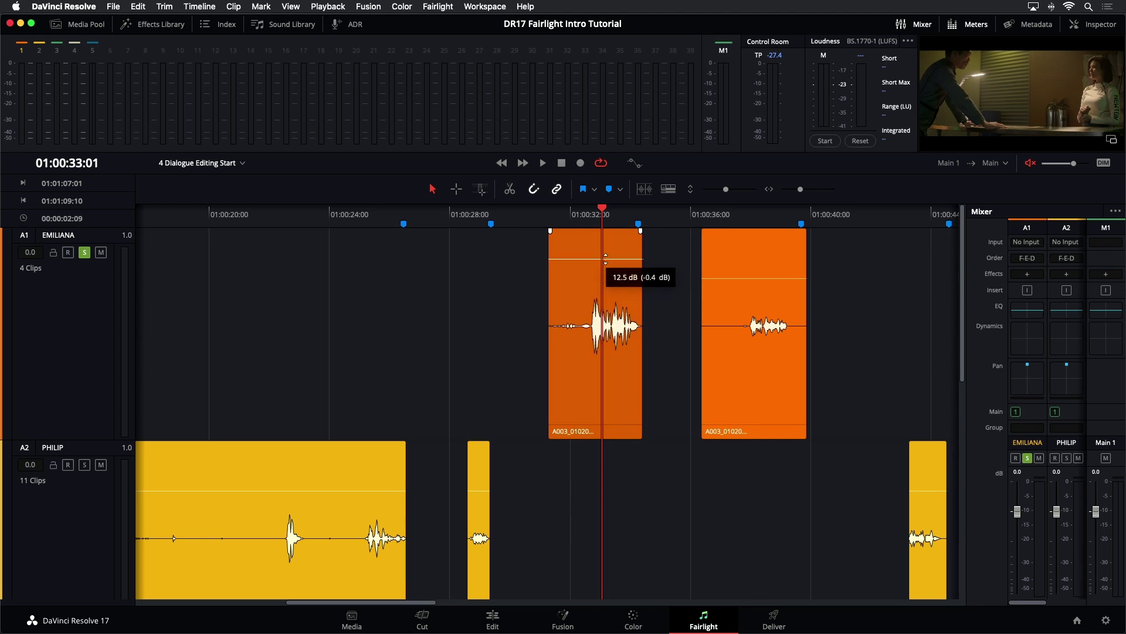
pyautogui.moveTo(605, 258)
pyautogui.mouseDown()
pyautogui.moveTo(605, 294)
pyautogui.moveTo(605, 261)
pyautogui.mouseUp()
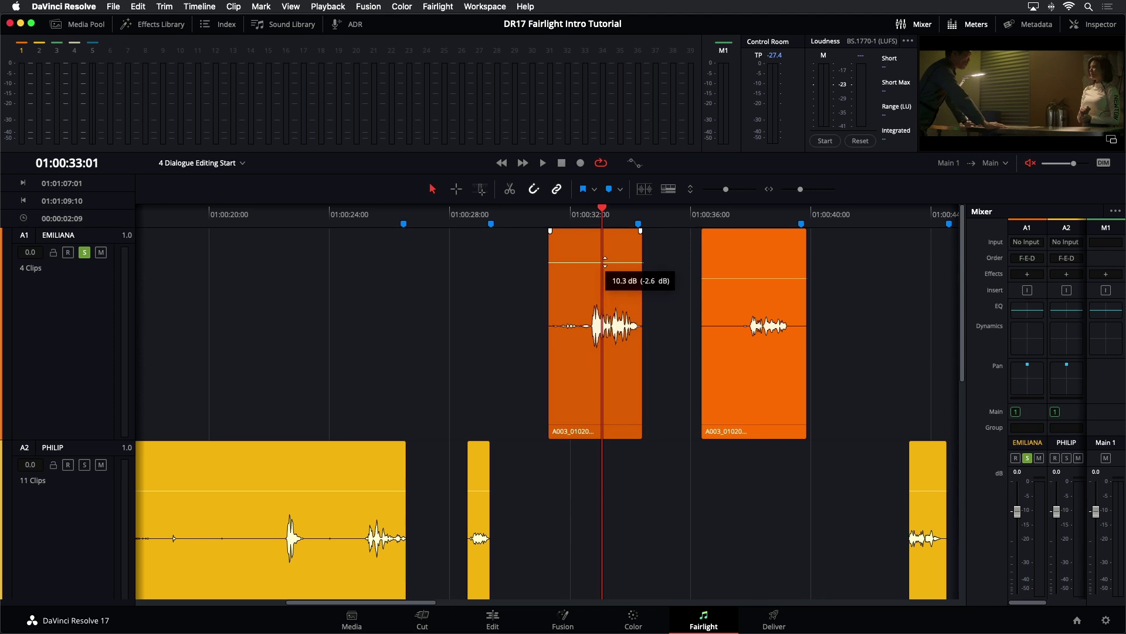
pyautogui.click(600, 215)
pyautogui.press('space')
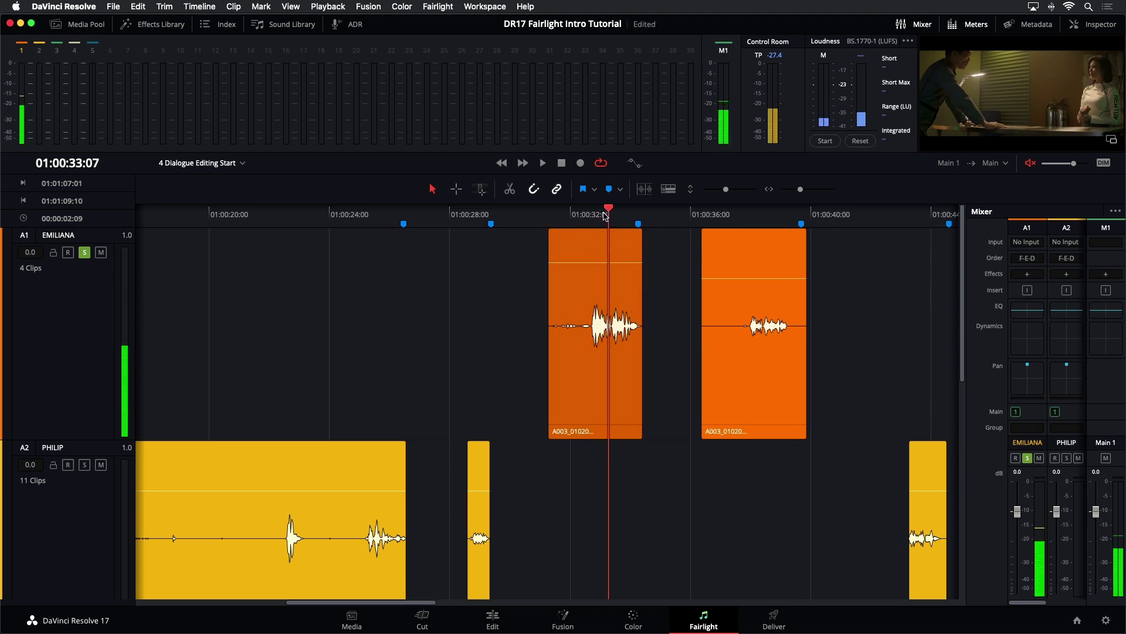
pyautogui.click(591, 215)
pyautogui.click(594, 214)
# Step: Raise the second EMILIANA clip's level to about 13.6 dB and audition it with the monitoring unmuted
pyautogui.click(605, 261)
pyautogui.moveTo(606, 262)
pyautogui.mouseDown()
pyautogui.moveTo(605, 275)
pyautogui.moveTo(605, 257)
pyautogui.mouseUp()
pyautogui.press('space')
pyautogui.click(574, 215)
pyautogui.press('space')
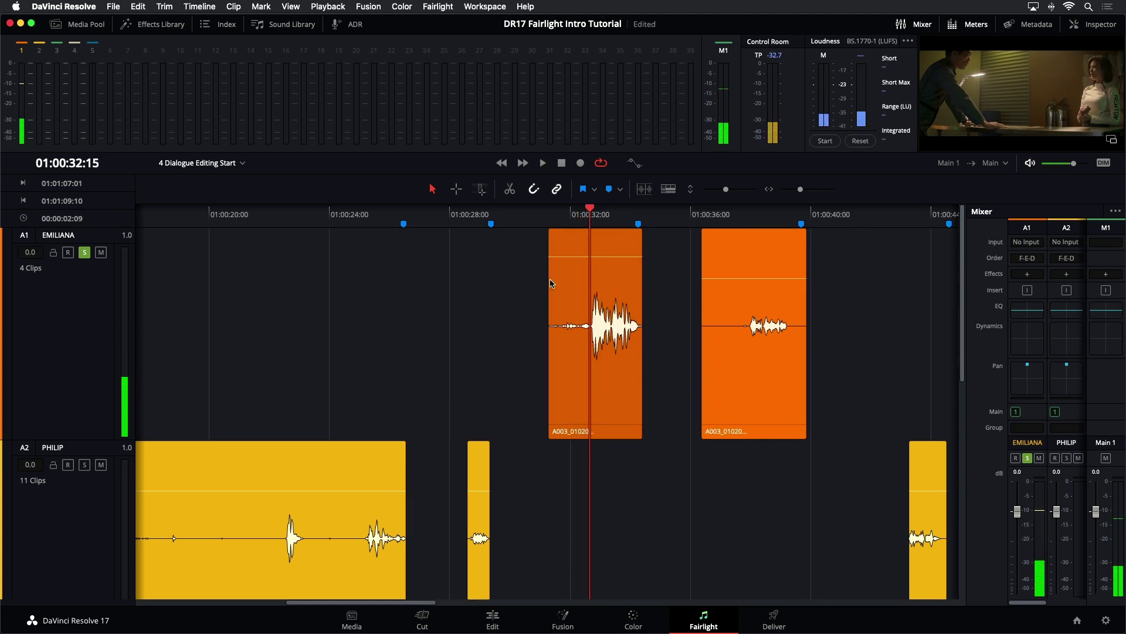
pyautogui.press('space')
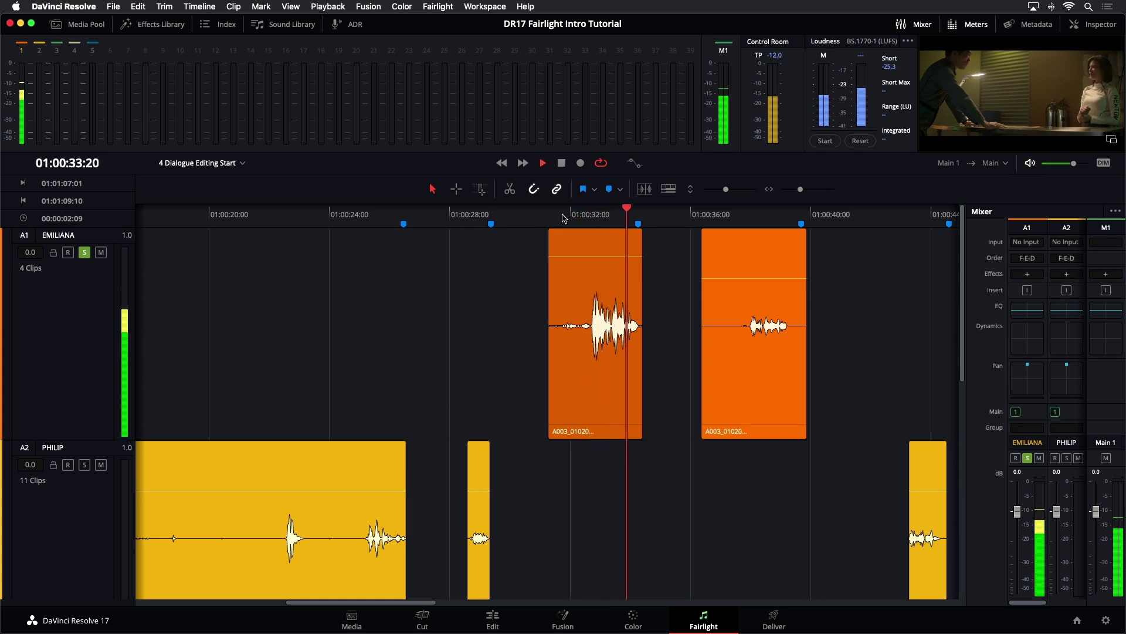
pyautogui.press('space')
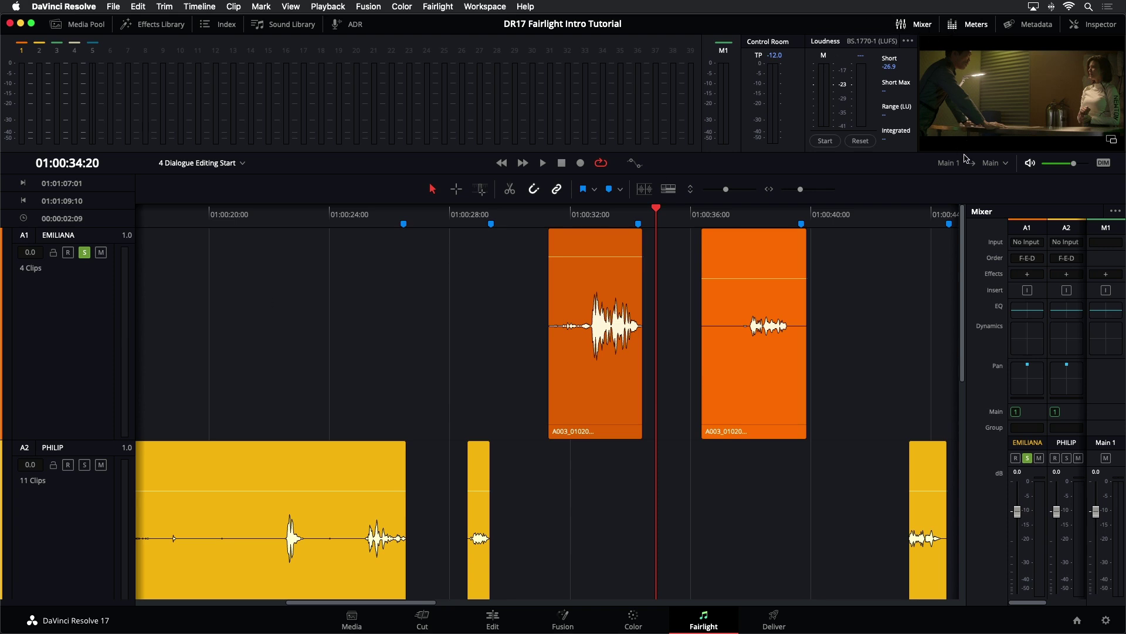
# Step: Hide the Meters, mark the second EMILIANA clip as the in-out range and play that range
pyautogui.click(953, 24)
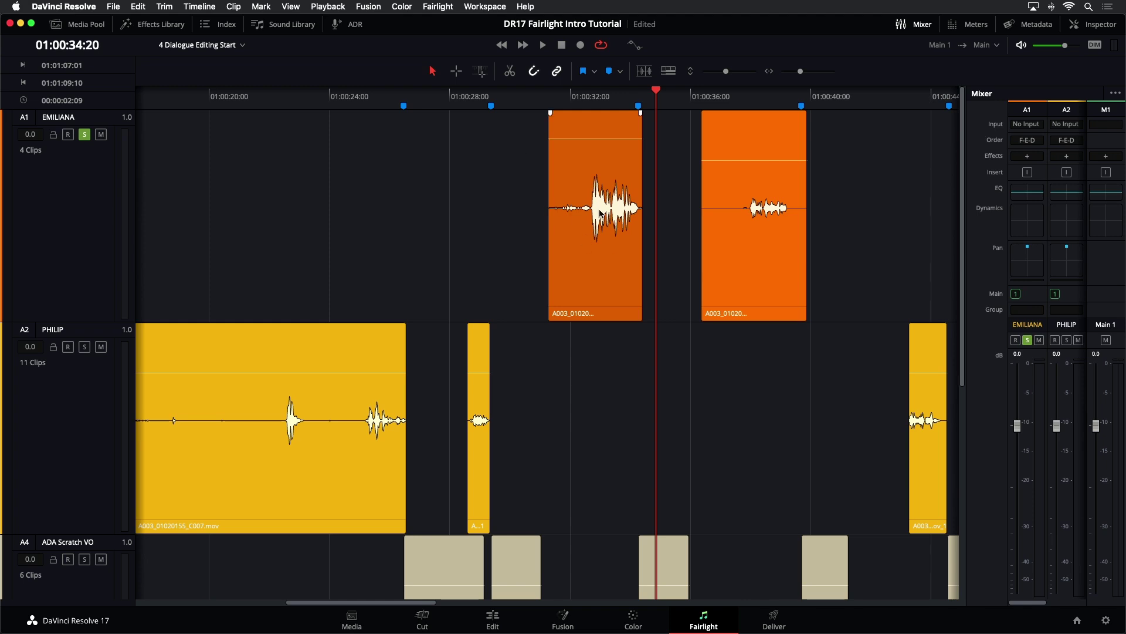
pyautogui.click(596, 284)
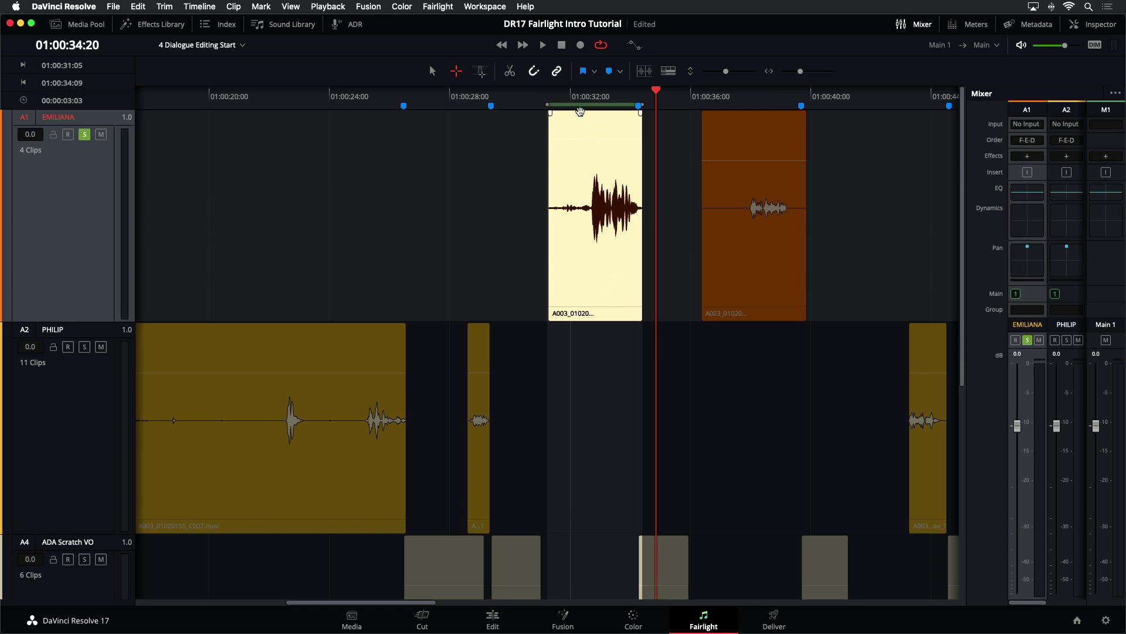
pyautogui.hotkey('alt', '/')
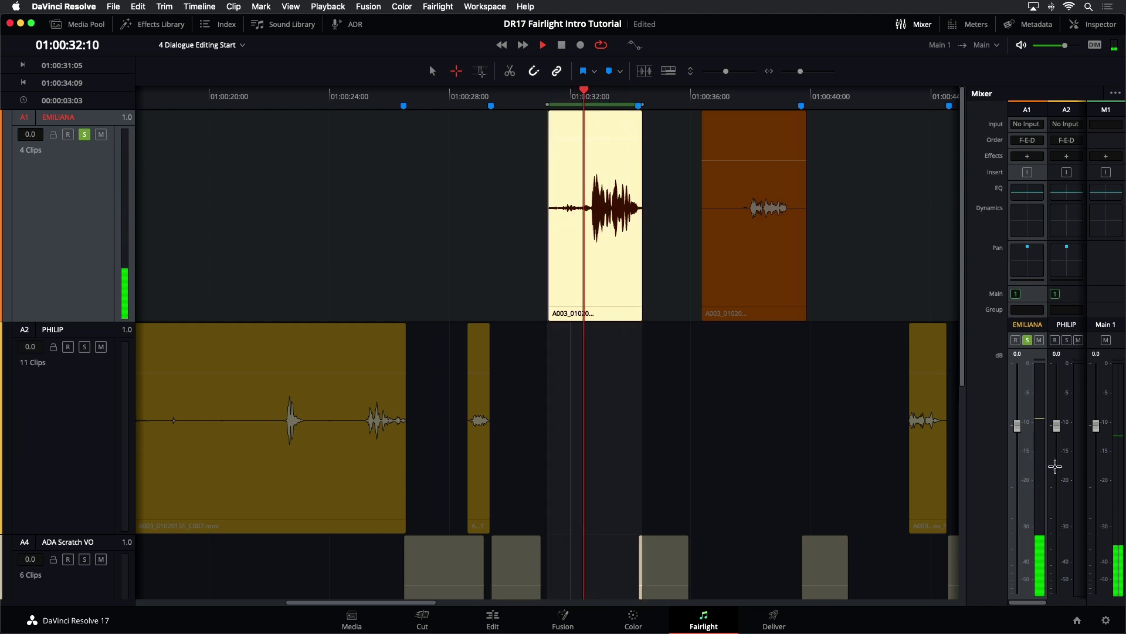
pyautogui.press('space')
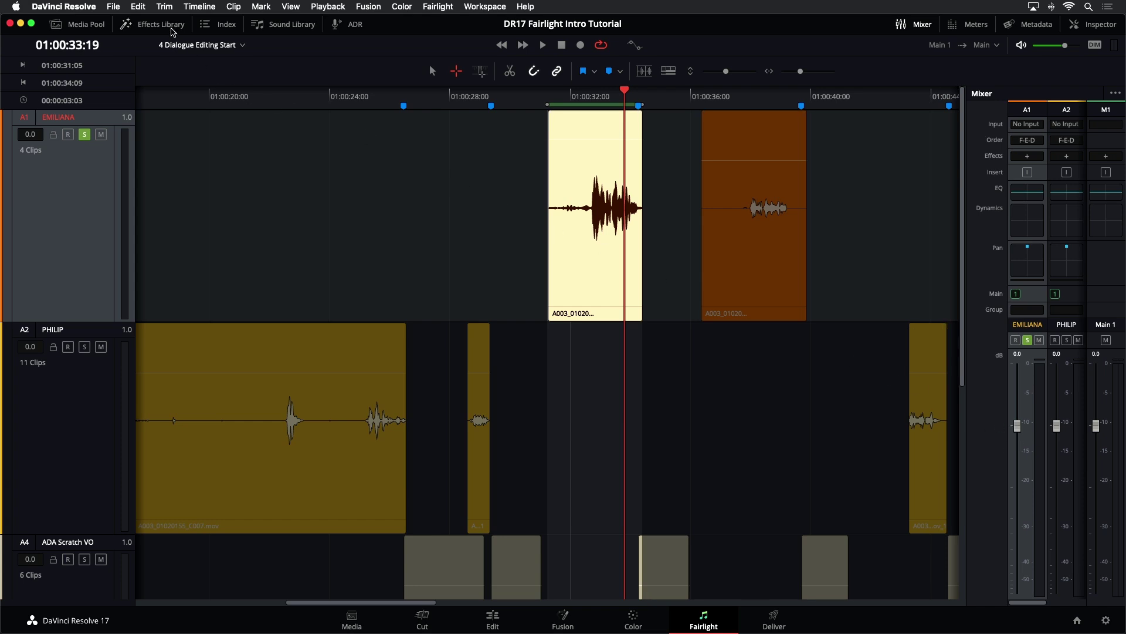
# Step: Add the Fairlight FX Meter to the EMILIANA track and place its window beside the marked clip
pyautogui.click(170, 28)
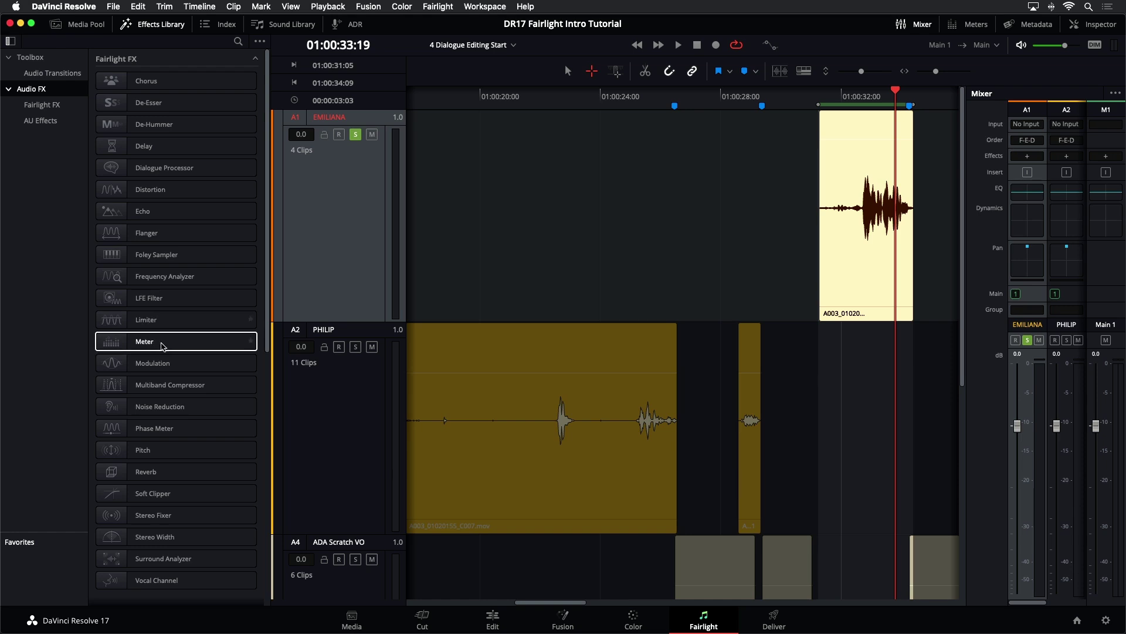
pyautogui.moveTo(159, 344); pyautogui.dragTo(358, 178)
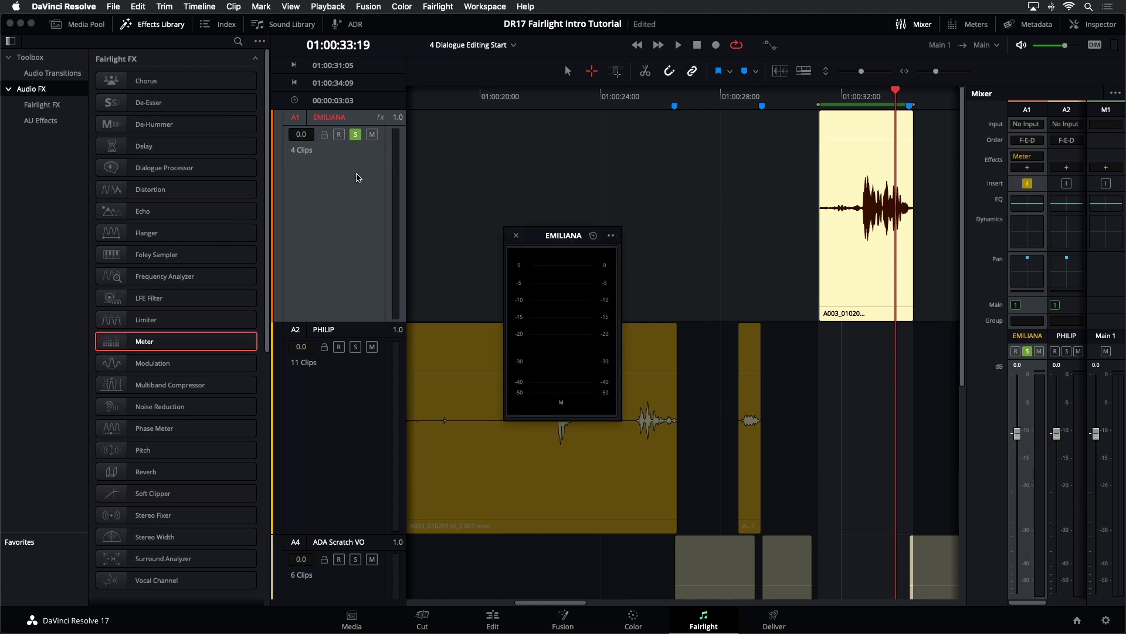
pyautogui.moveTo(541, 239); pyautogui.dragTo(714, 125)
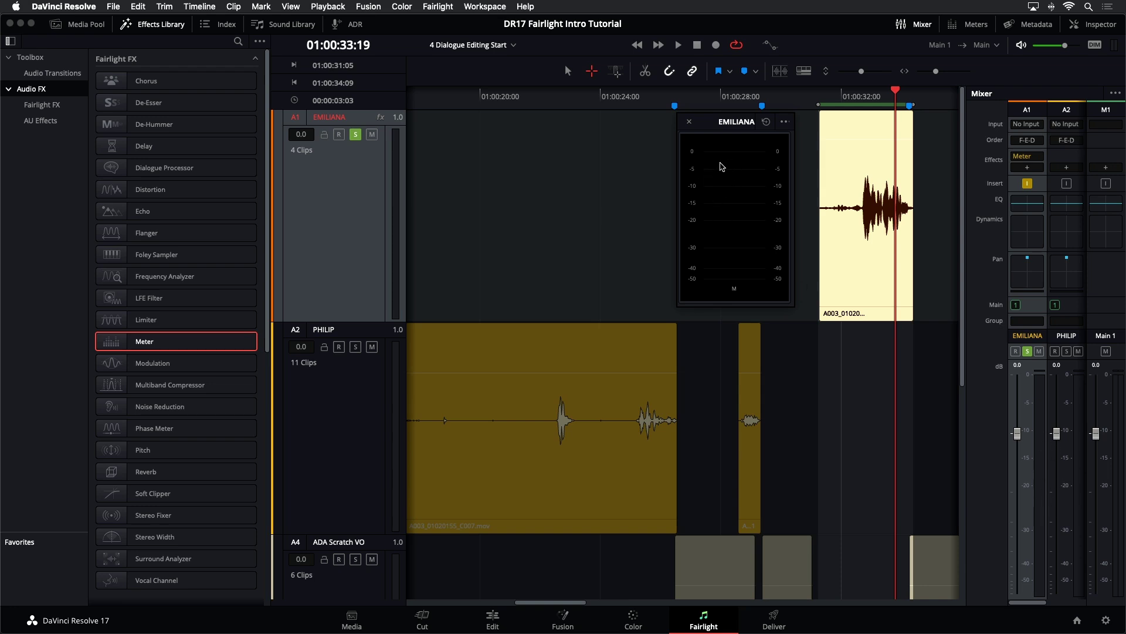
# Step: Play the marked clip against the Meter, set its level to 12.1 dB and check its peak again
pyautogui.press('space')
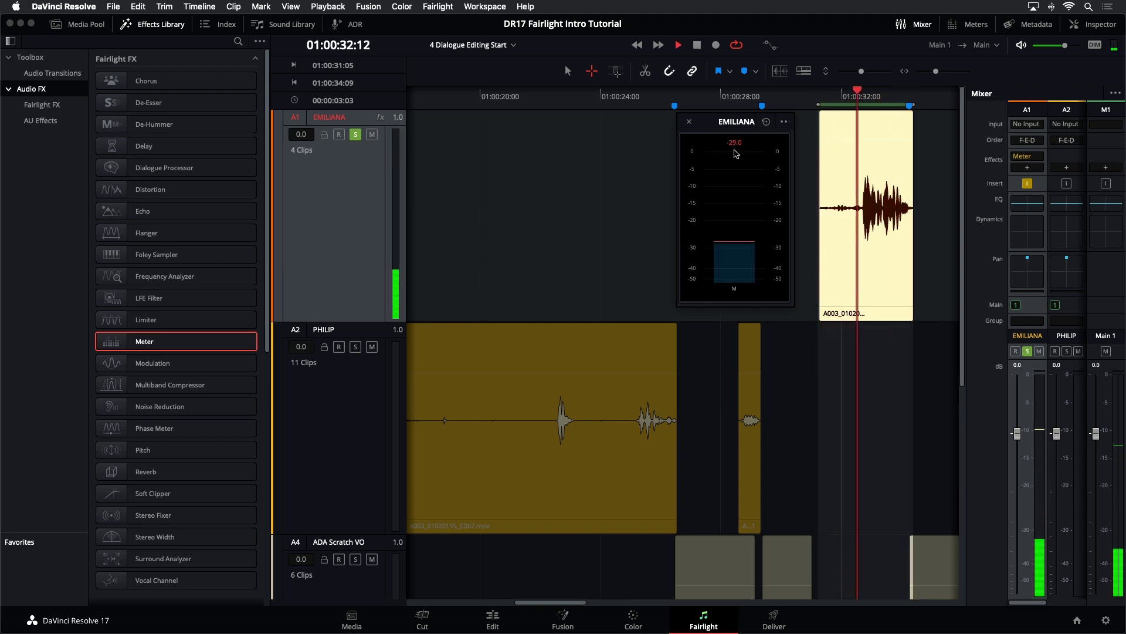
pyautogui.press('space')
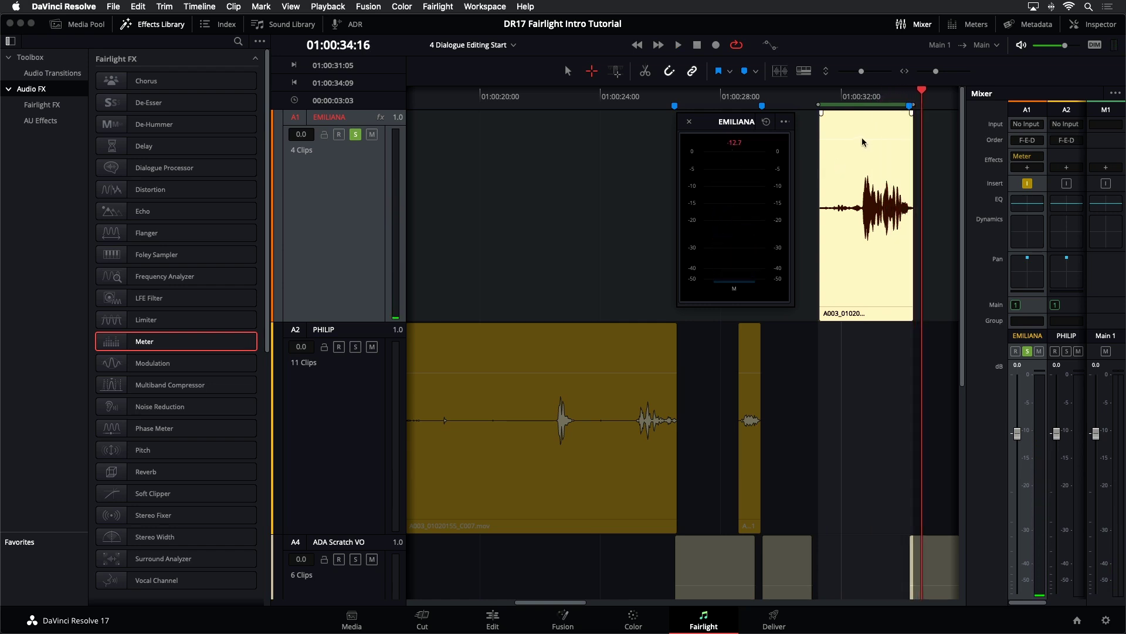
pyautogui.moveTo(861, 138); pyautogui.dragTo(862, 141)
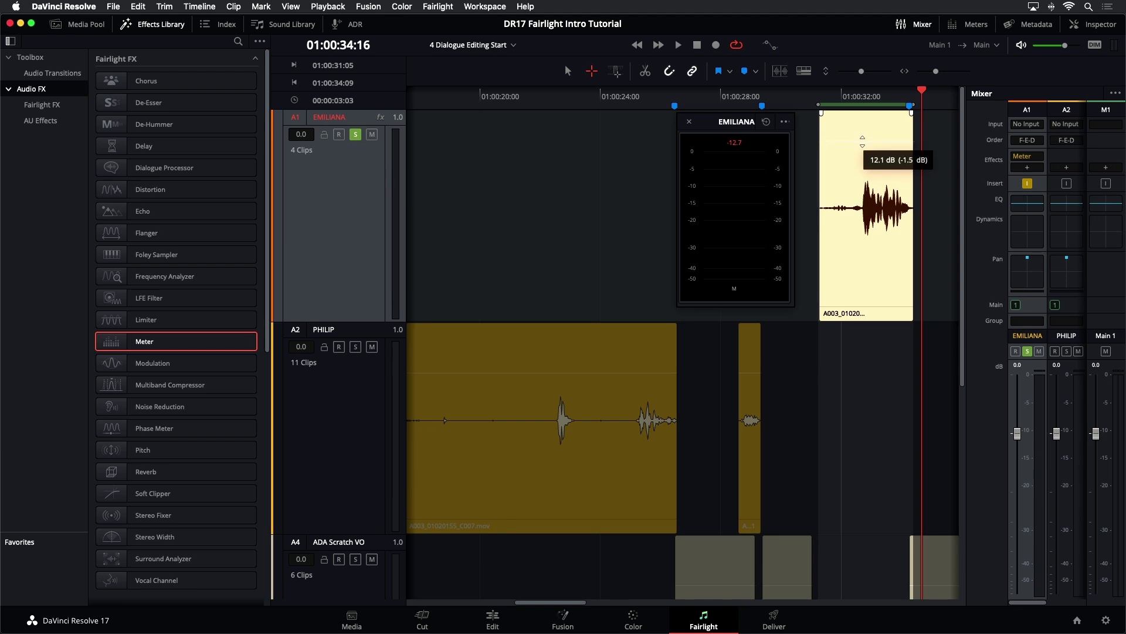
pyautogui.press('space')
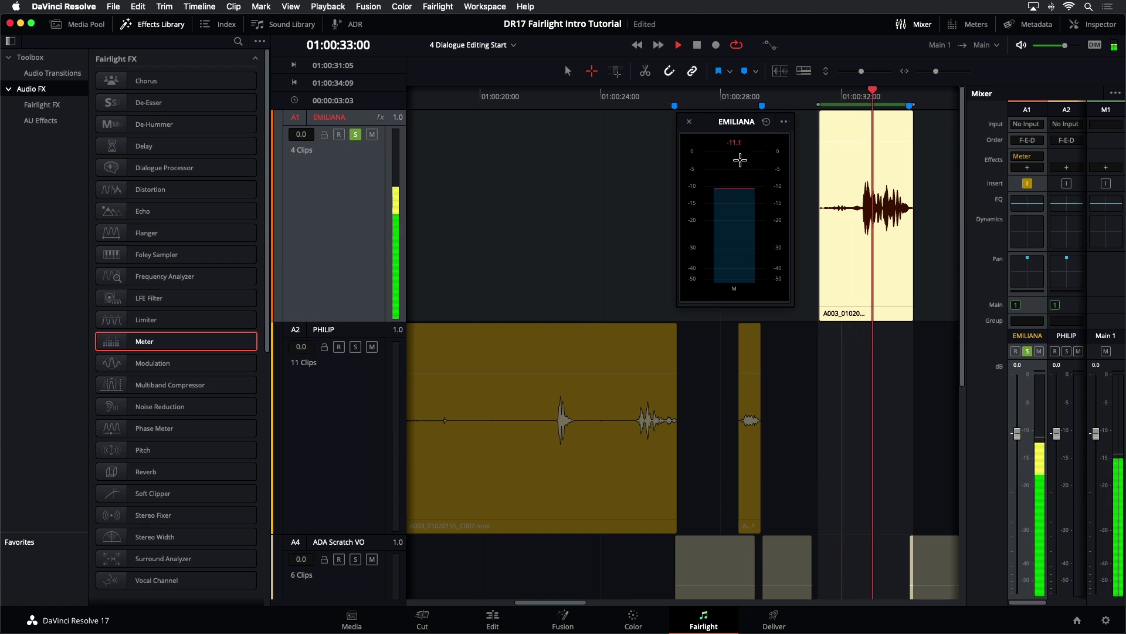
pyautogui.press('space')
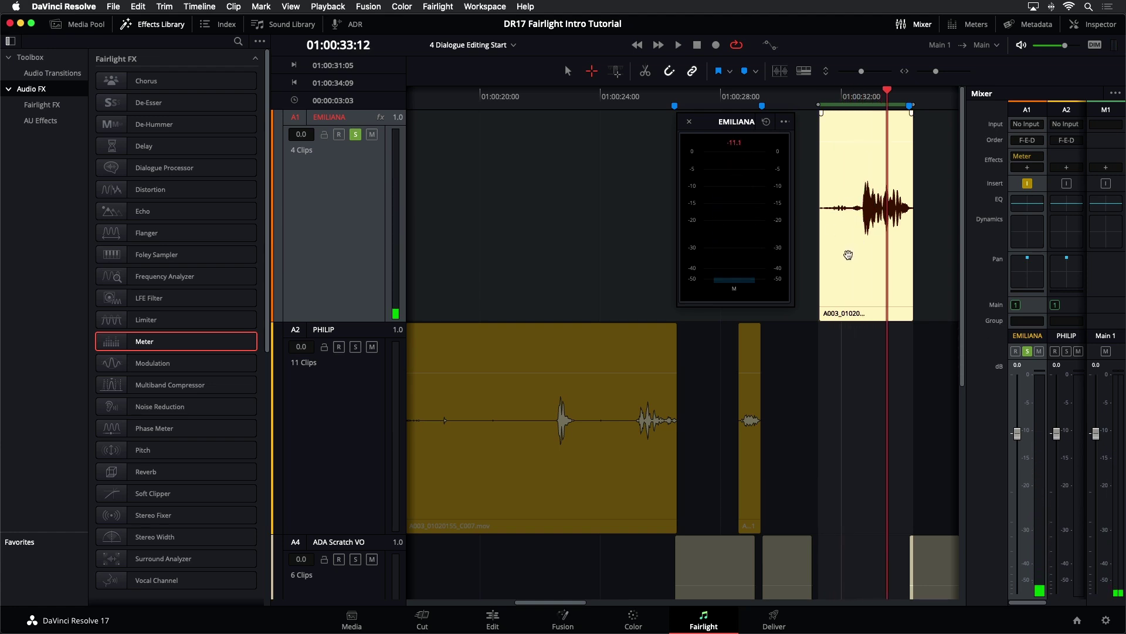
pyautogui.press('space')
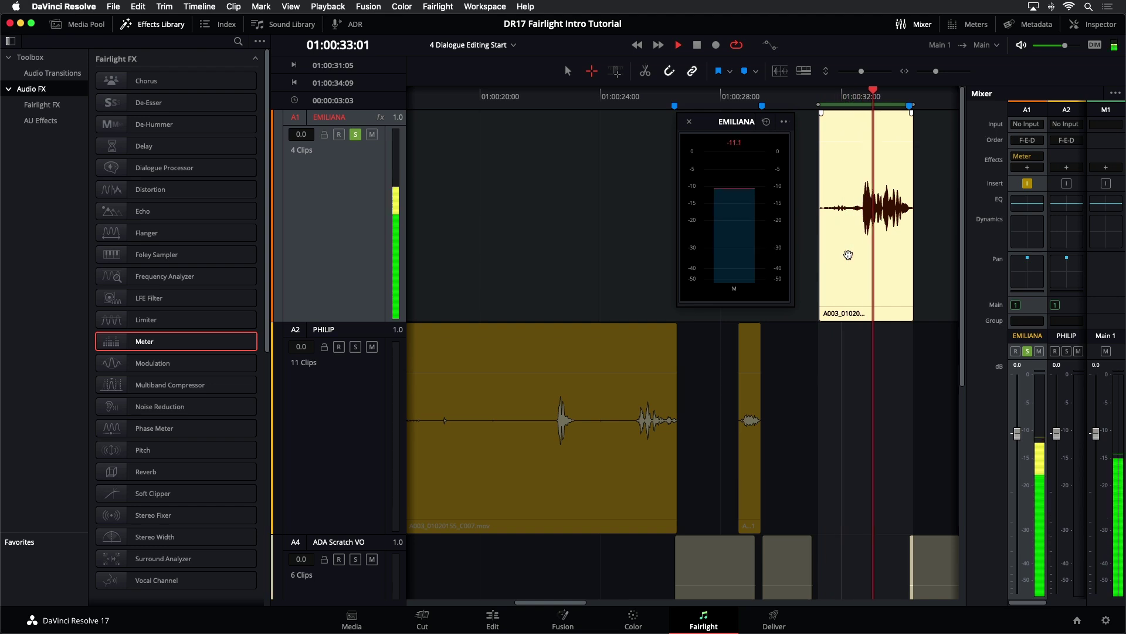
pyautogui.press('space')
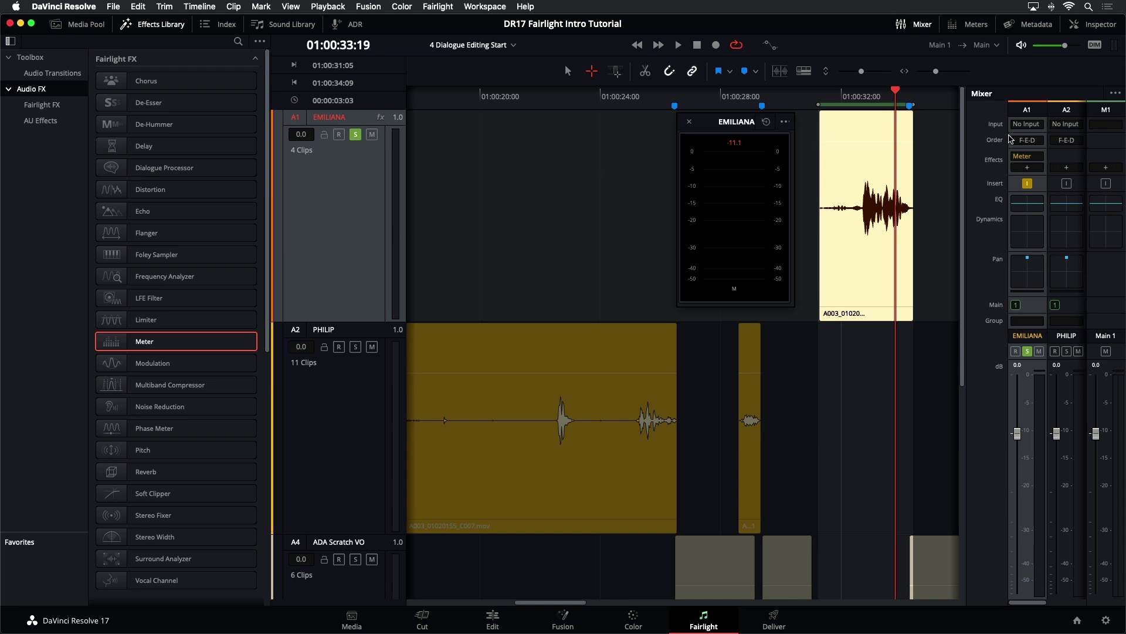
# Step: Close the EMILIANA Meter window, reopen it from the track's effects slot in the Mixer, and close it again
pyautogui.moveTo(1027, 161)
pyautogui.click(689, 122)
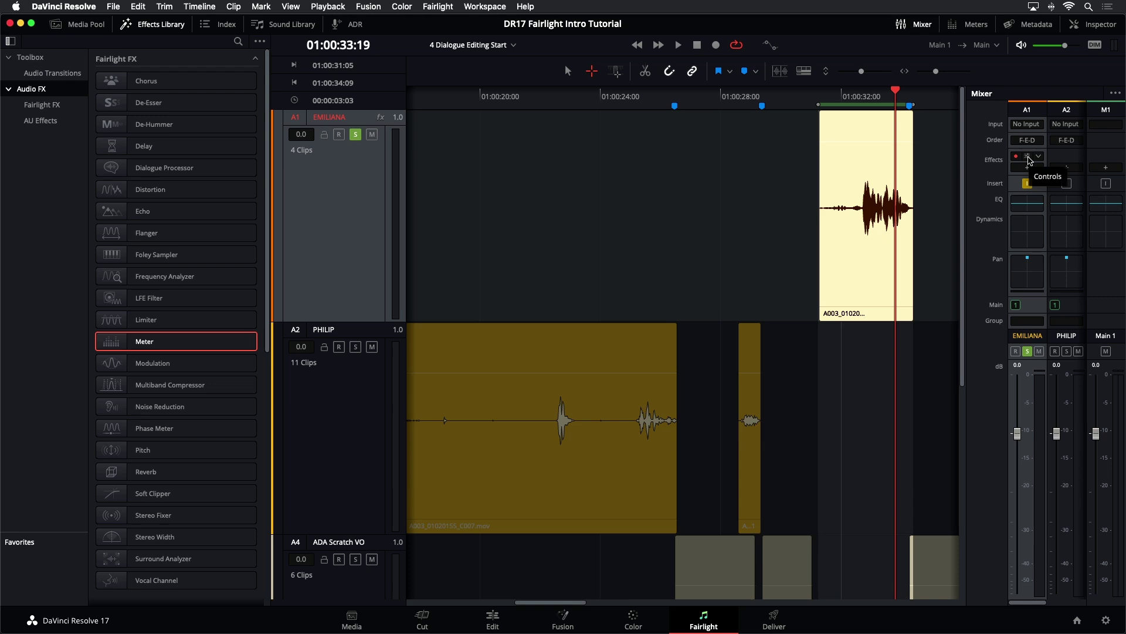
pyautogui.click(1028, 158)
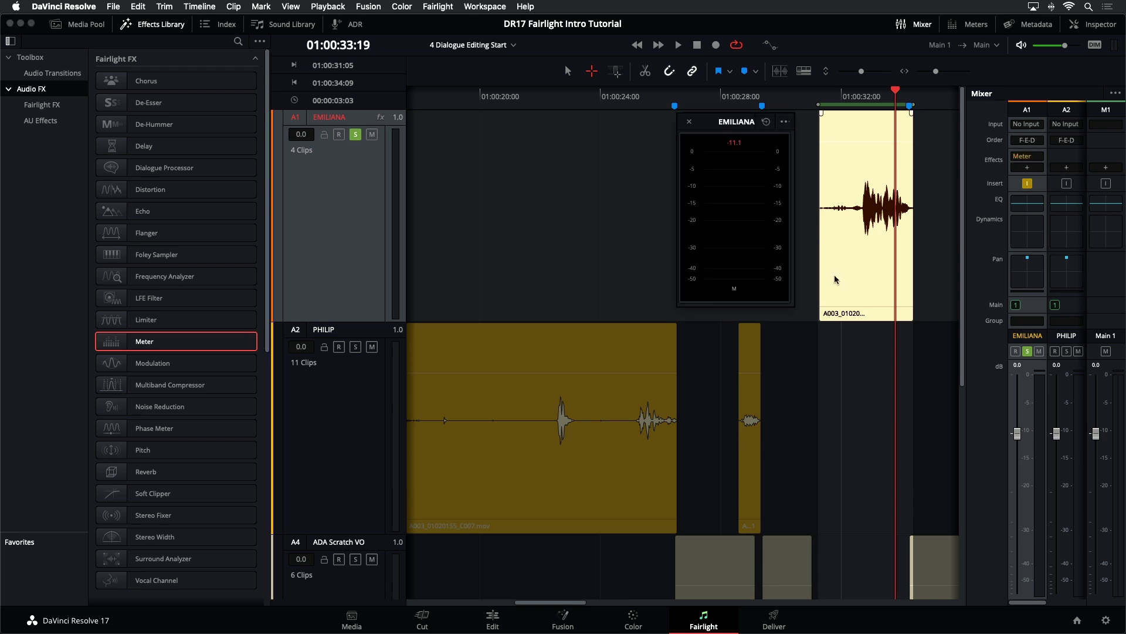
pyautogui.click(690, 122)
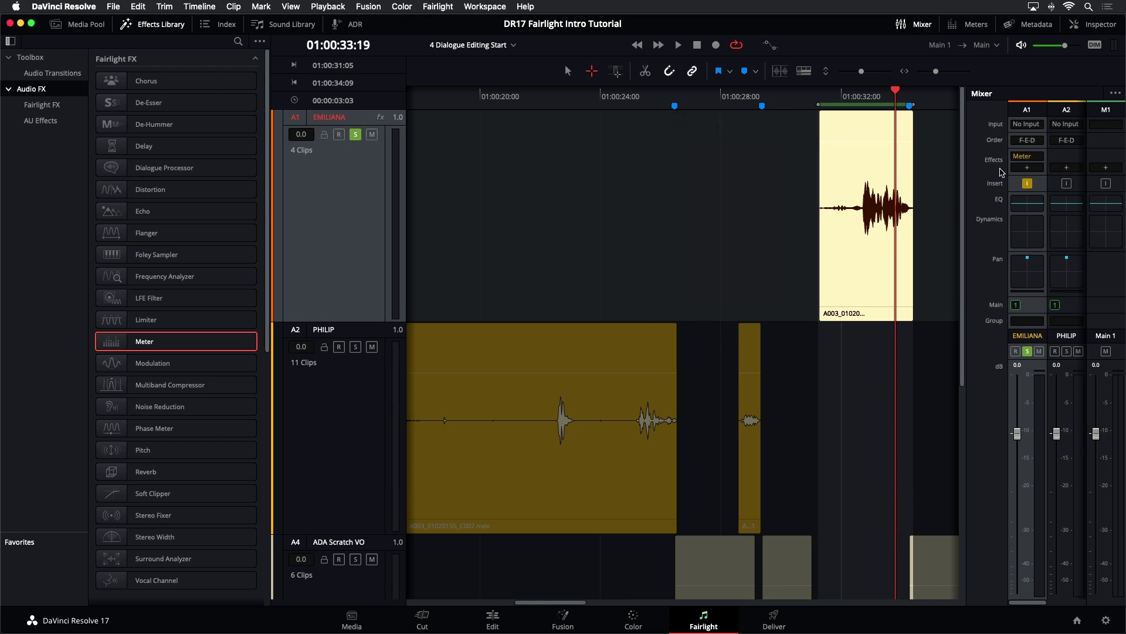
pyautogui.click(1028, 157)
pyautogui.click(689, 122)
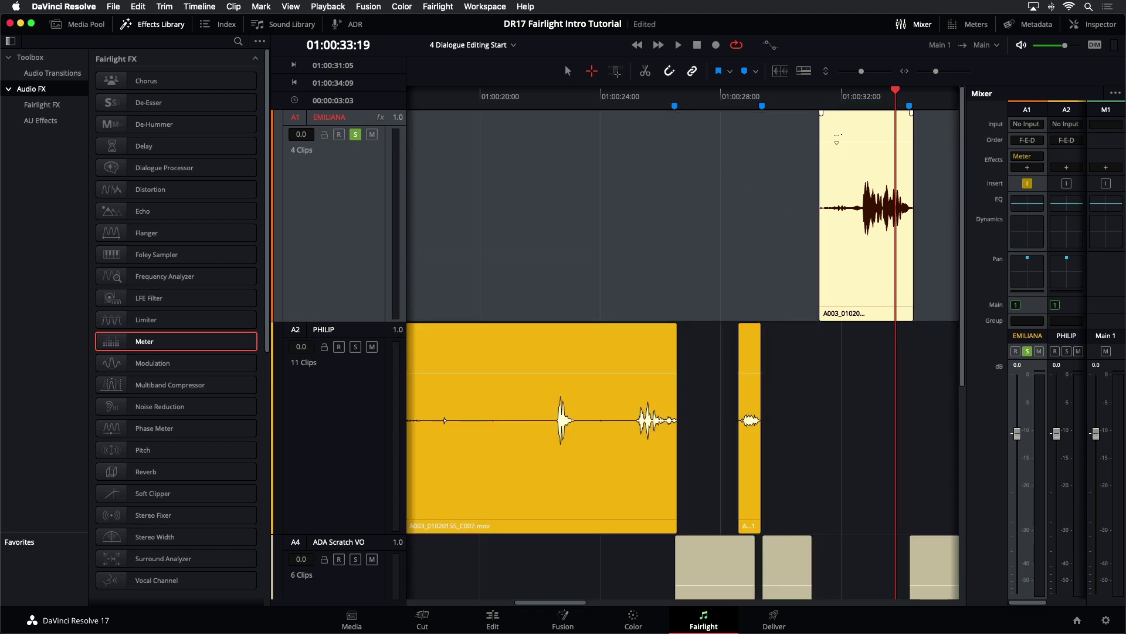
# Step: Zoom the timeline out to show the following EMILIANA clip and reopen the Meter window, placed clear of both clips
pyautogui.press('super+minus')
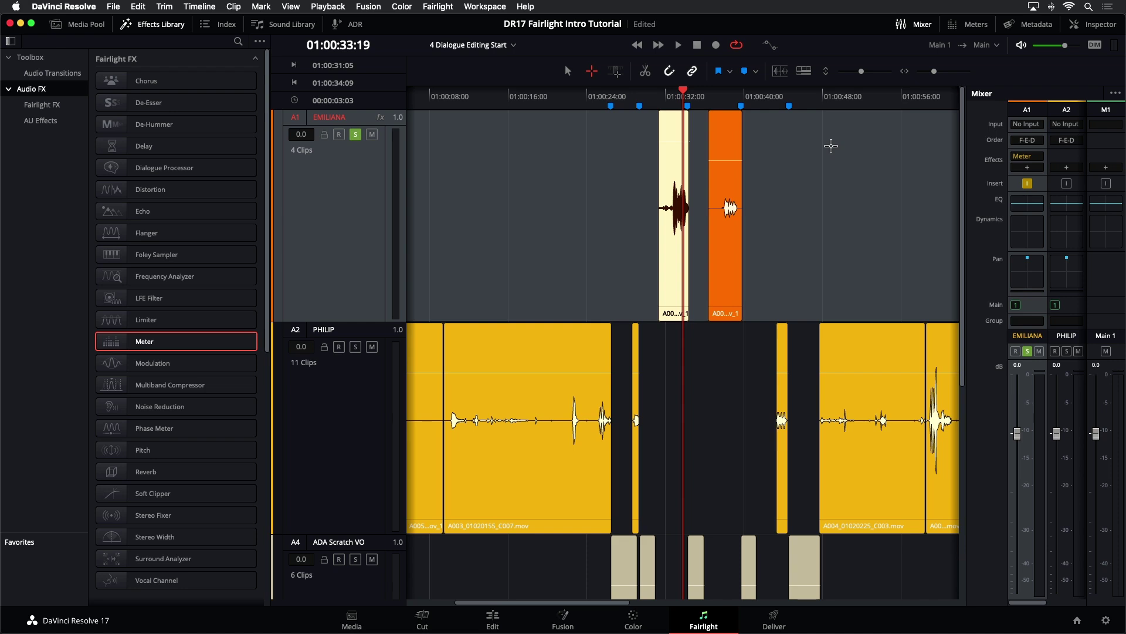
pyautogui.click(1026, 157)
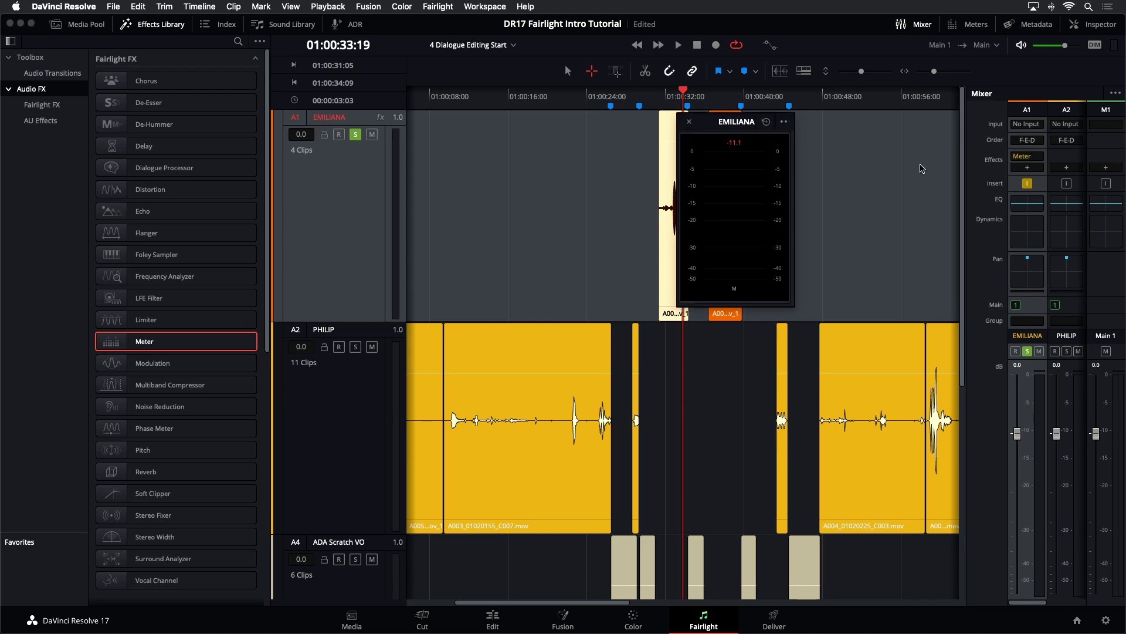
pyautogui.moveTo(715, 125); pyautogui.dragTo(560, 118)
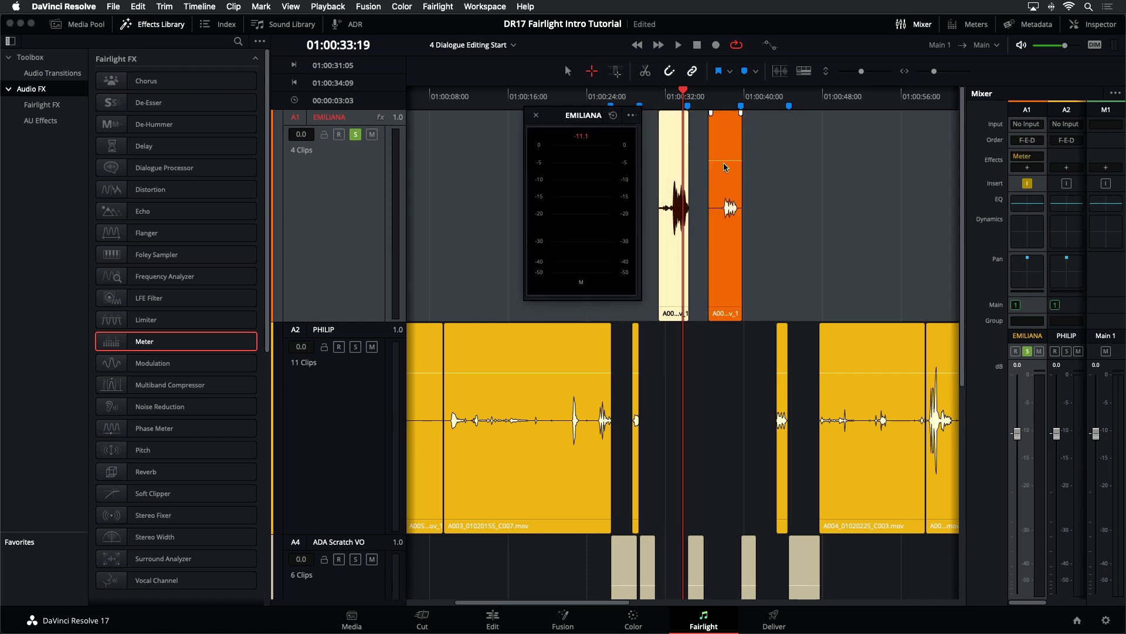
# Step: Raise the level of the following EMILIANA clip and audition it against the Meter
pyautogui.moveTo(724, 161); pyautogui.dragTo(725, 149)
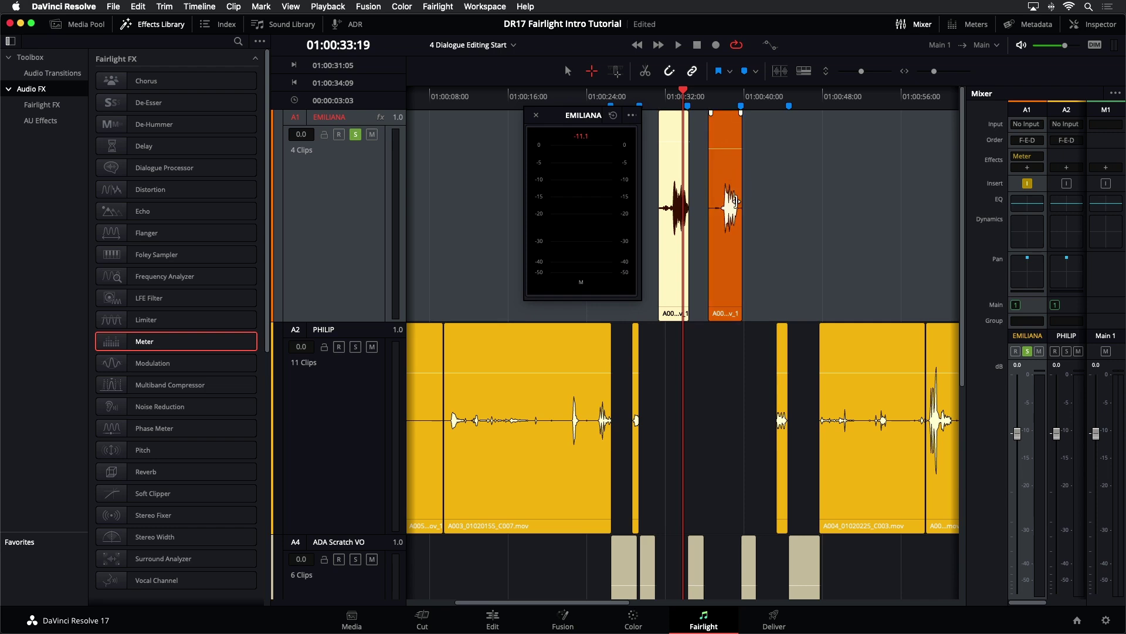
pyautogui.press('space')
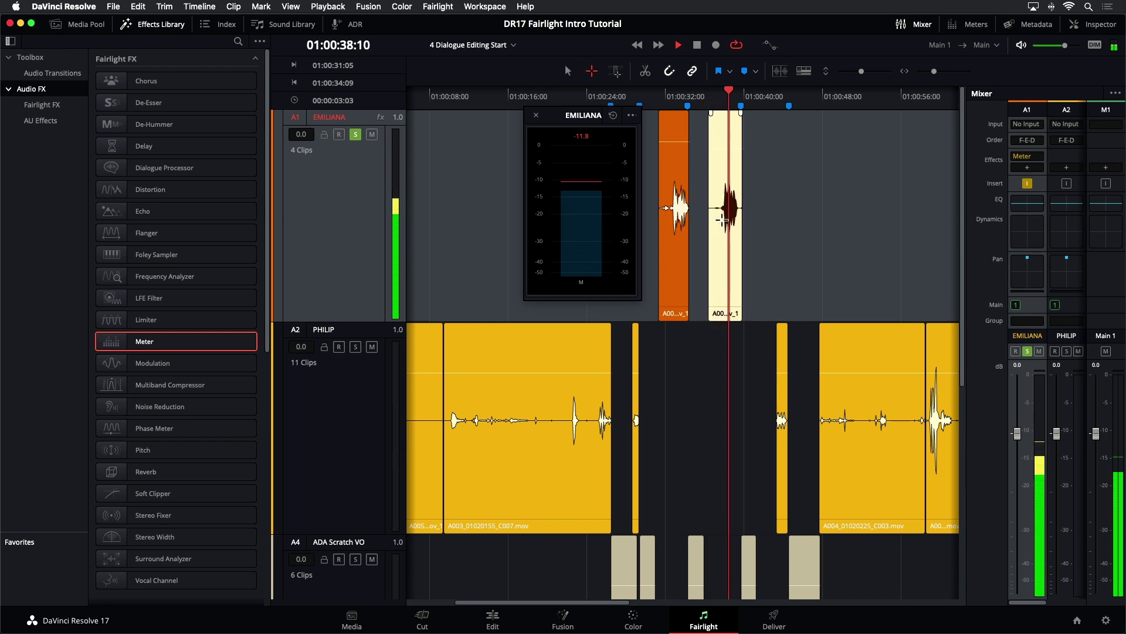
pyautogui.press('space')
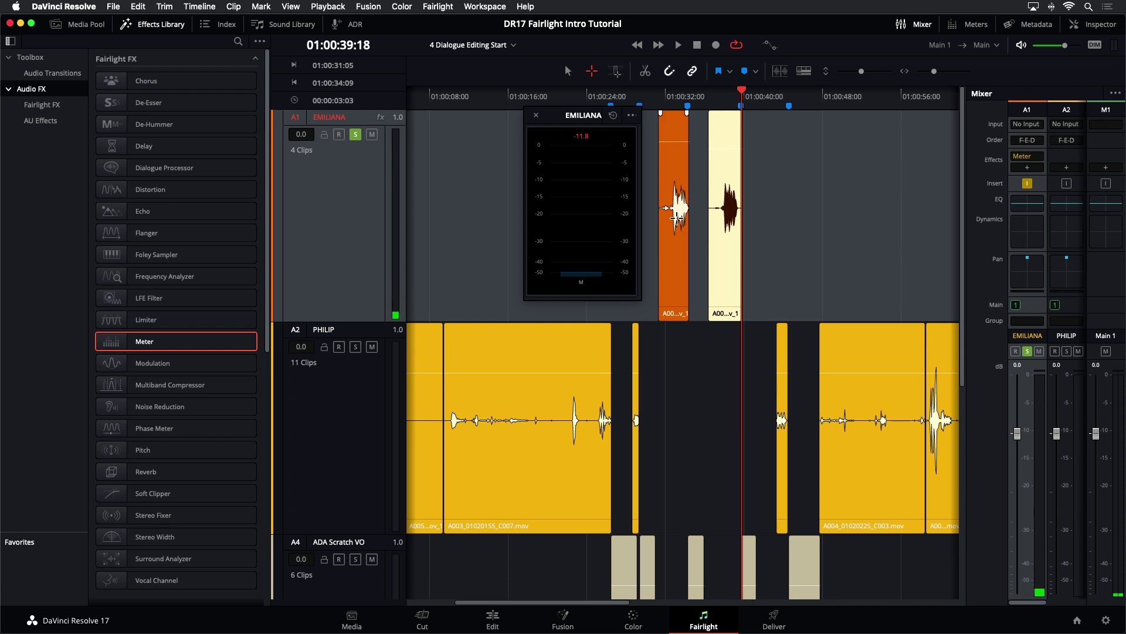
# Step: Close the EMILIANA Meter window and bring the PHILIP track's full run of clips into view
pyautogui.click(535, 115)
pyautogui.scroll(-4, 860, 229)
pyautogui.hotkey('shift', 'z')
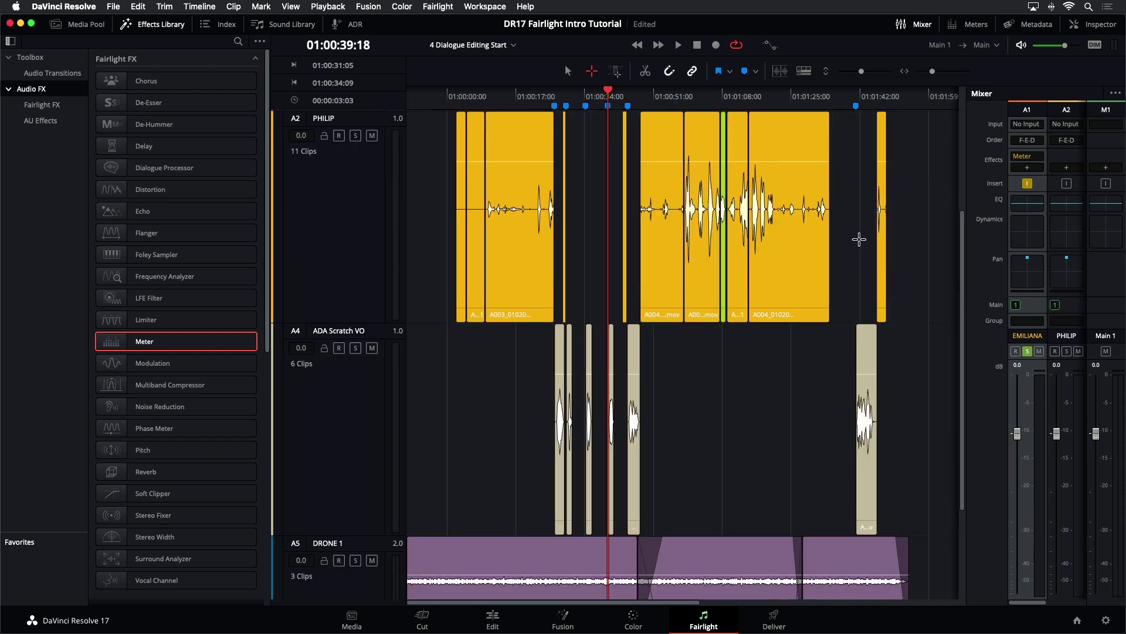
# Step: Look over the PHILIP clips along the timeline and compare the waveform heights of their dialogue
pyautogui.click(653, 100)
pyautogui.scroll(3, 654, 105)
pyautogui.scroll(-2, 654, 104)
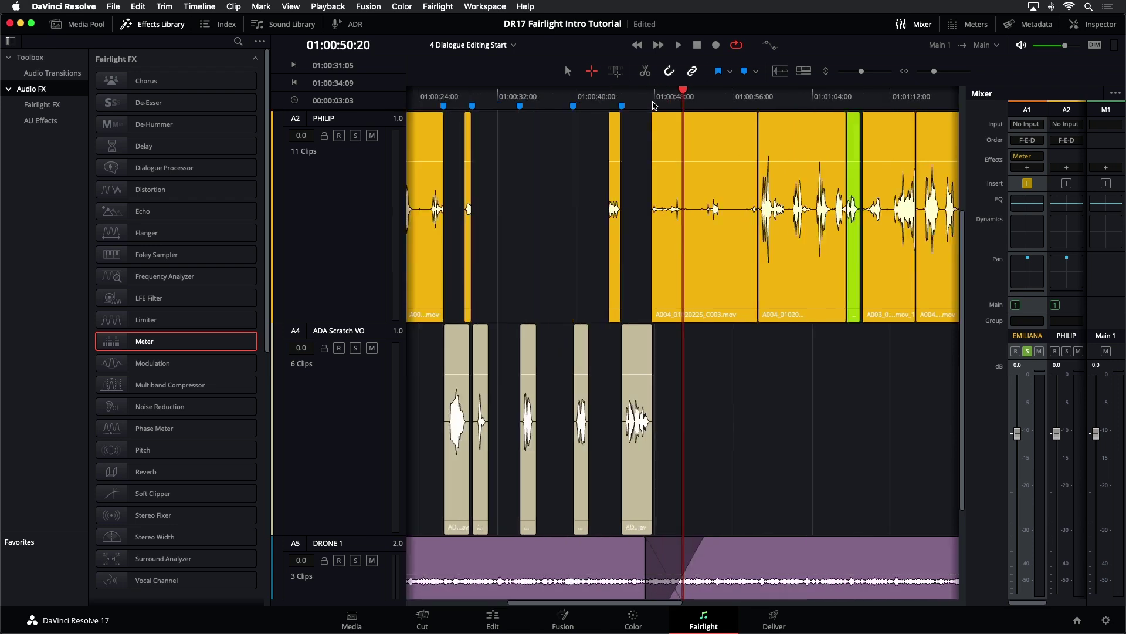
pyautogui.click(734, 105)
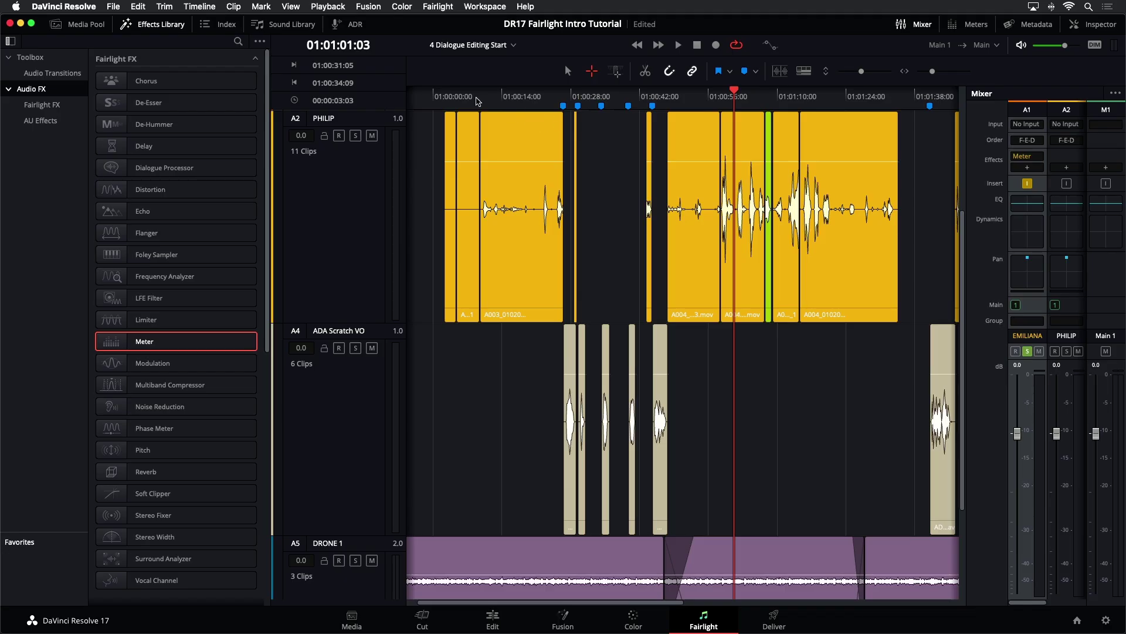
pyautogui.click(492, 103)
pyautogui.click(480, 100)
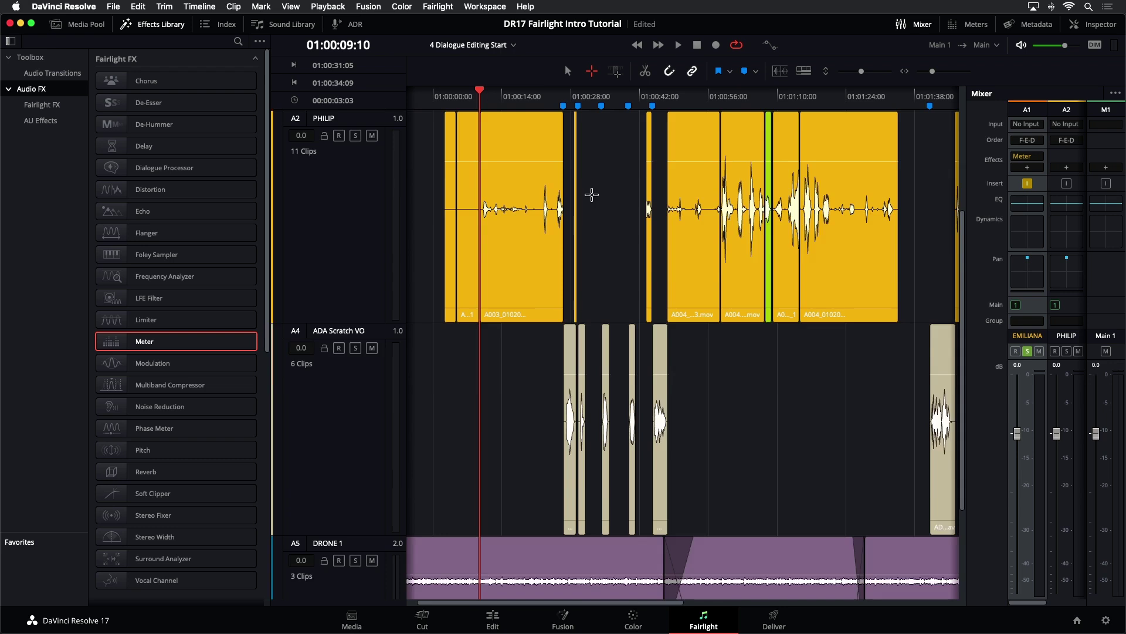
pyautogui.scroll(3, 594, 193)
pyautogui.scroll(-2, 632, 189)
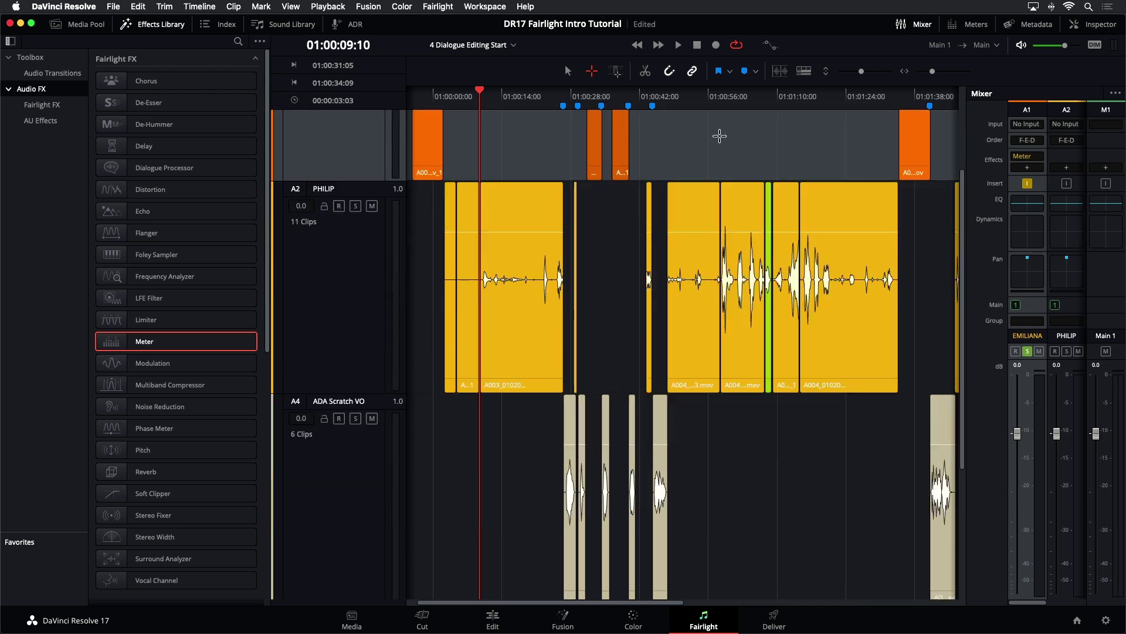
pyautogui.click(687, 99)
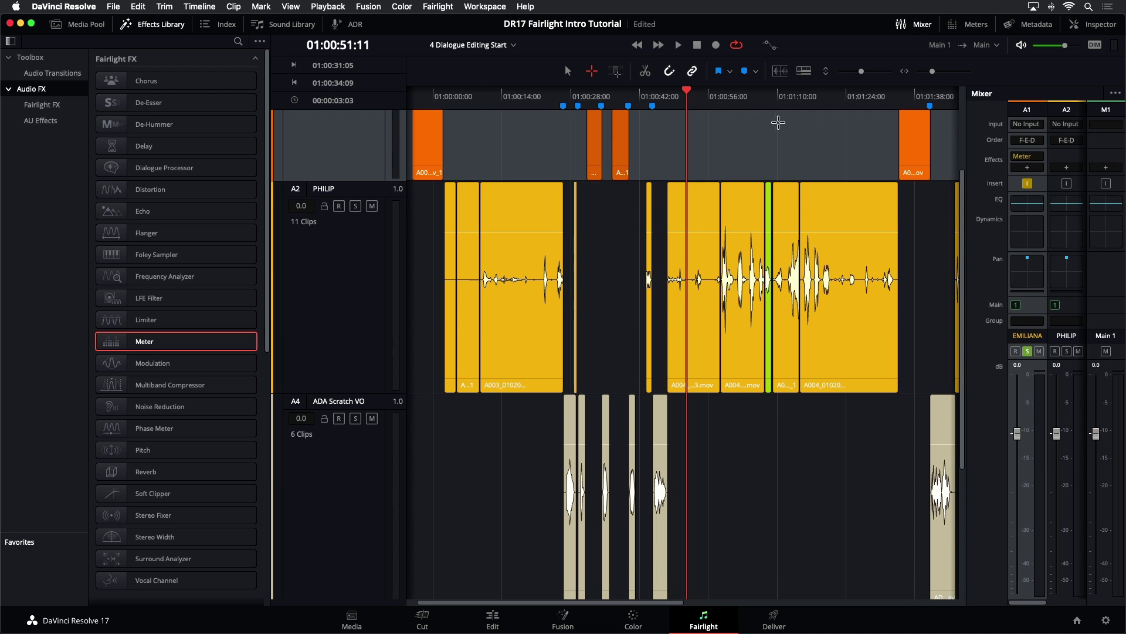
pyautogui.hotkey('shift', 'Right')
pyautogui.hotkey('shift', 'Right')
pyautogui.hotkey('shift', 'Right')
pyautogui.hotkey('shift', 'Right')
pyautogui.hotkey('shift', 'Right')
pyautogui.hotkey('shift', 'Right')
pyautogui.hotkey('shift', 'Right')
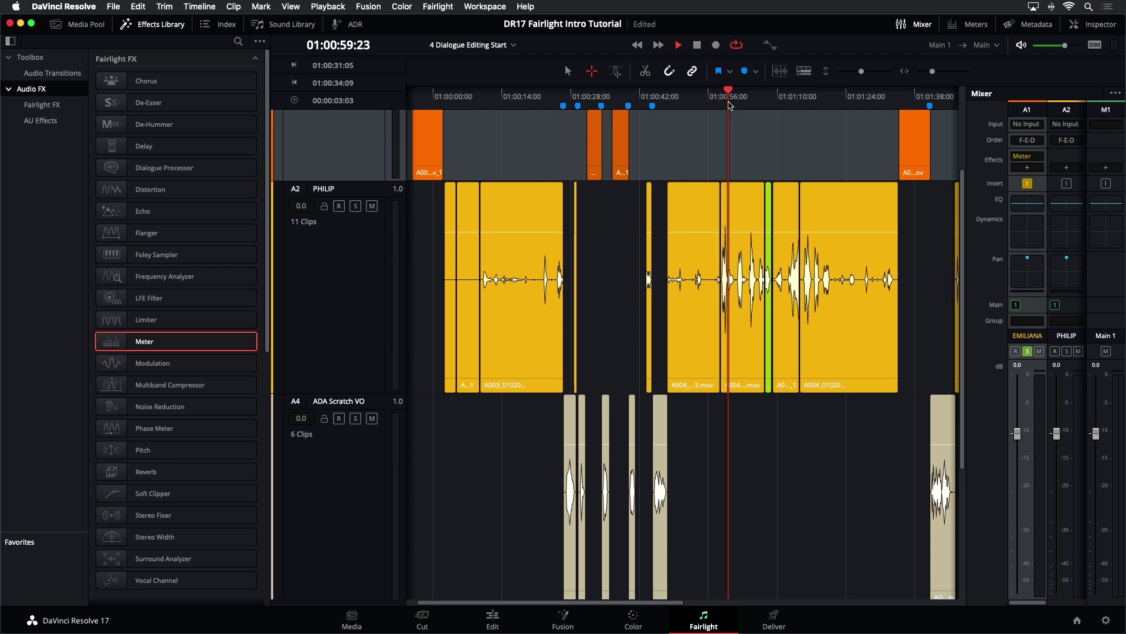
# Step: Solo the PHILIP track instead of EMILIANA and audition its louder dialogue from about 01:01:00
pyautogui.press('super+equal')
pyautogui.press('super+equal')
pyautogui.press('super+equal')
pyautogui.press('space')
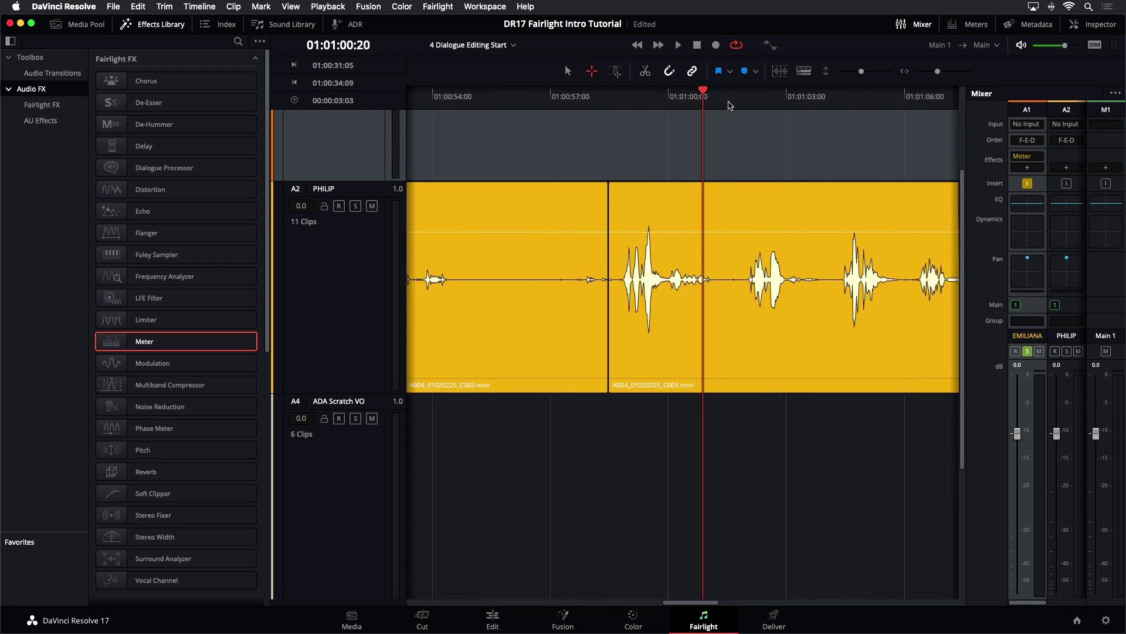
pyautogui.click(355, 206)
pyautogui.scroll(3, 354, 210)
pyautogui.click(355, 134)
pyautogui.scroll(-3, 417, 230)
pyautogui.press('space')
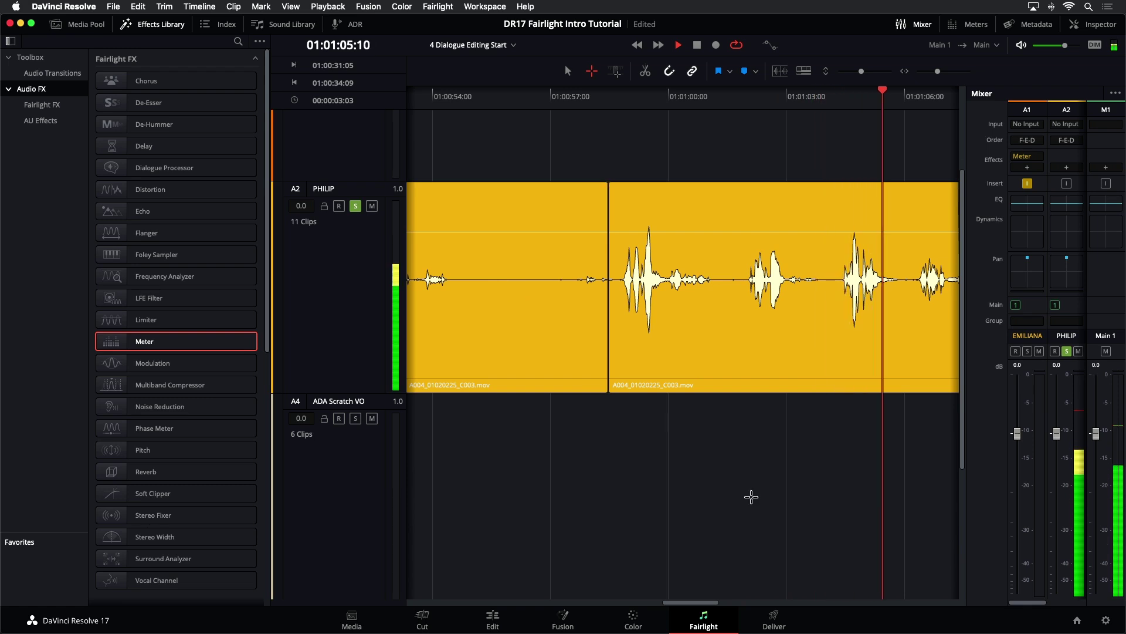
pyautogui.press('space')
# Step: Play the quieter PHILIP clip that starts just before 01:00:48 to check its level on the track meters
pyautogui.press('super+minus')
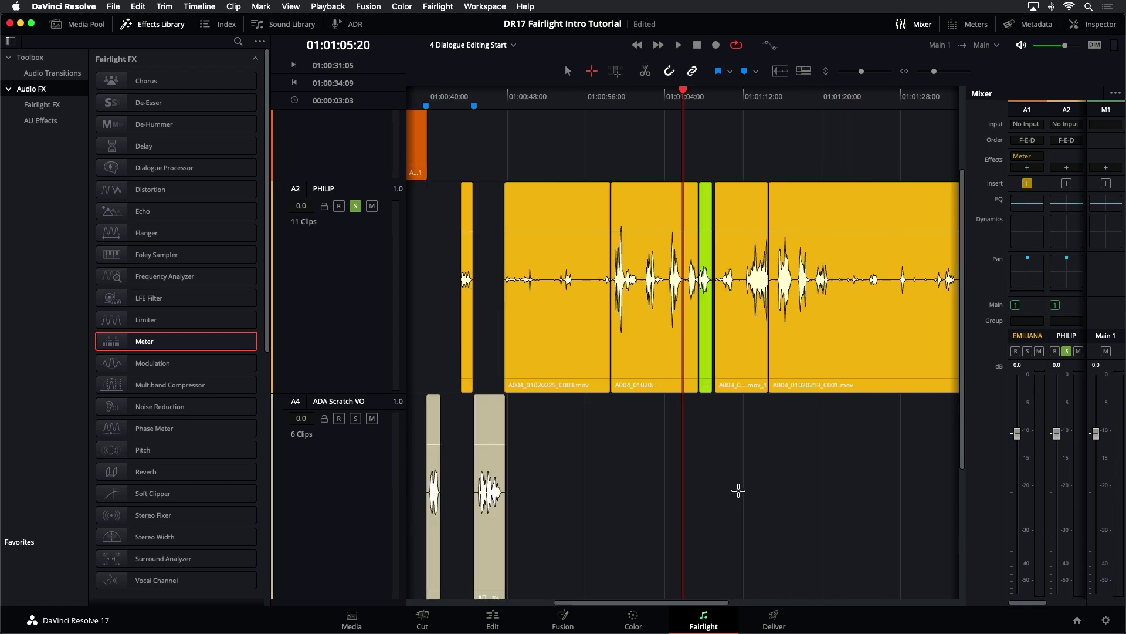
pyautogui.click(505, 97)
pyautogui.press('space')
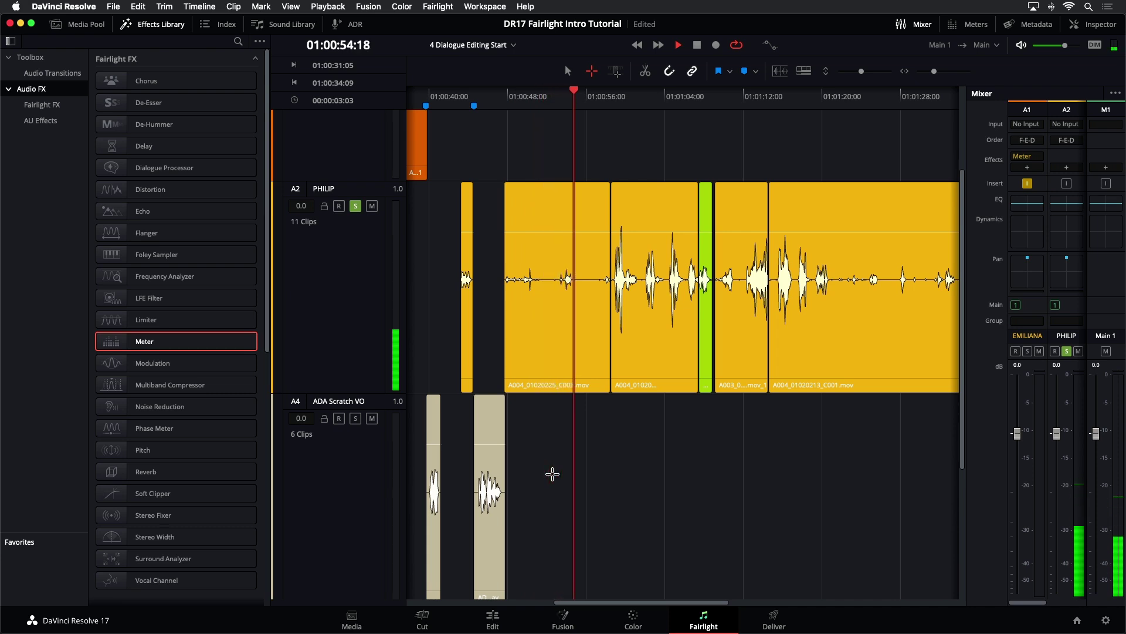
pyautogui.press('space')
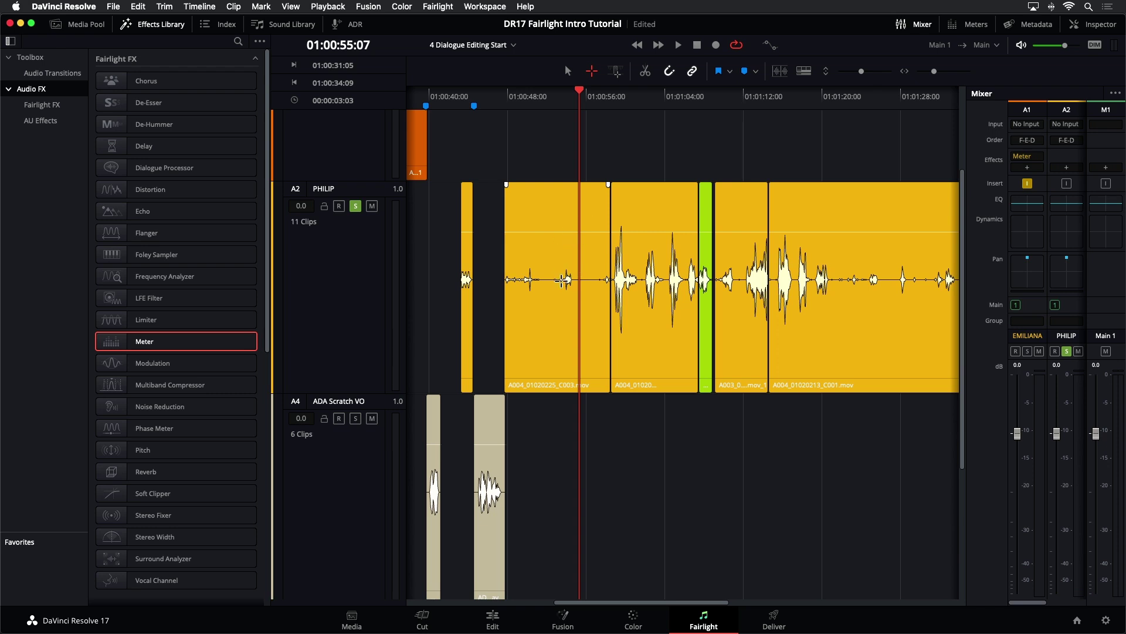
# Step: Raise the volume of the quieter PHILIP clip starting just before 01:00:48 in two passes, auditioning it in between
pyautogui.moveTo(568, 232); pyautogui.dragTo(569, 224)
pyautogui.click(553, 116)
pyautogui.press('space')
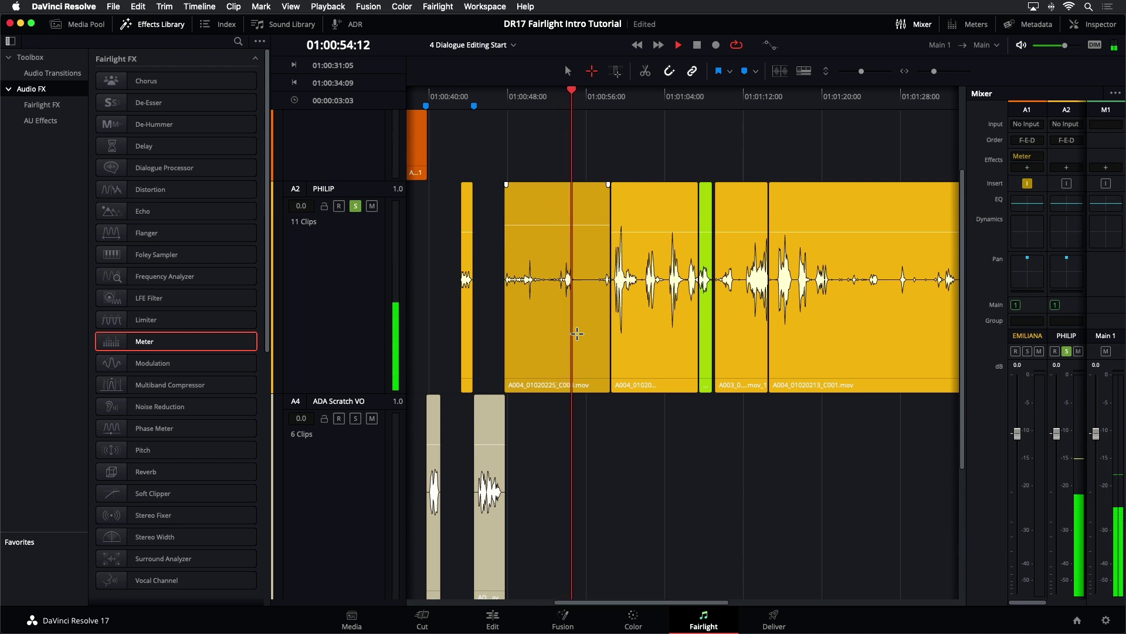
pyautogui.press('space')
pyautogui.moveTo(582, 223); pyautogui.dragTo(588, 219)
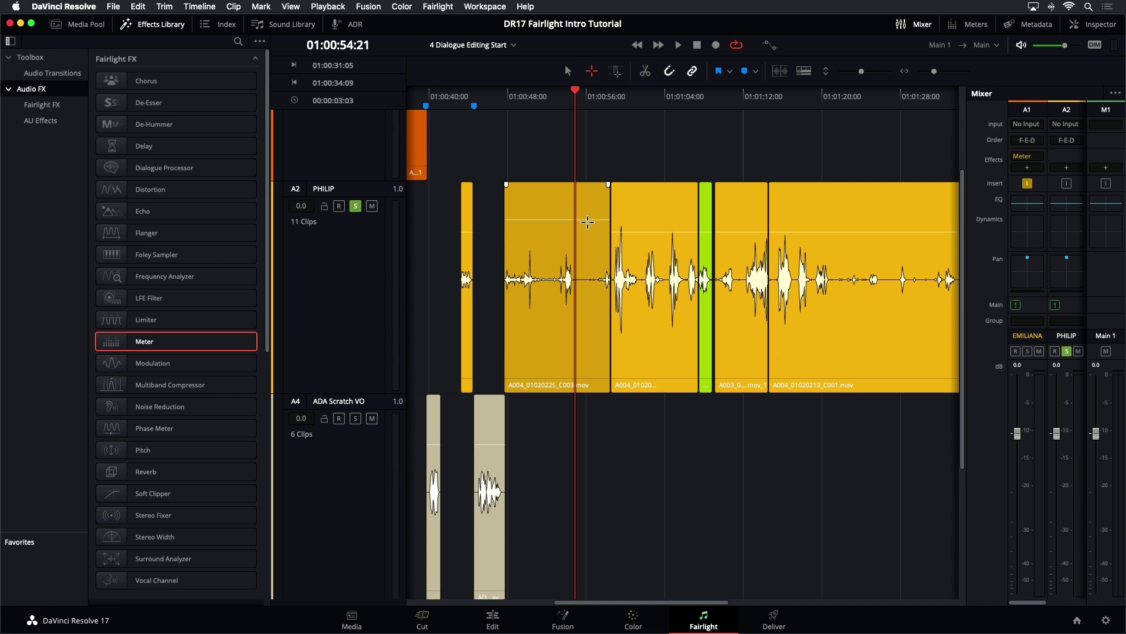
# Step: Play the PHILIP clip A003_01020155_C007_V1-0001 from about 01:01:09 to compare its quiet and loud phrases
pyautogui.click(744, 107)
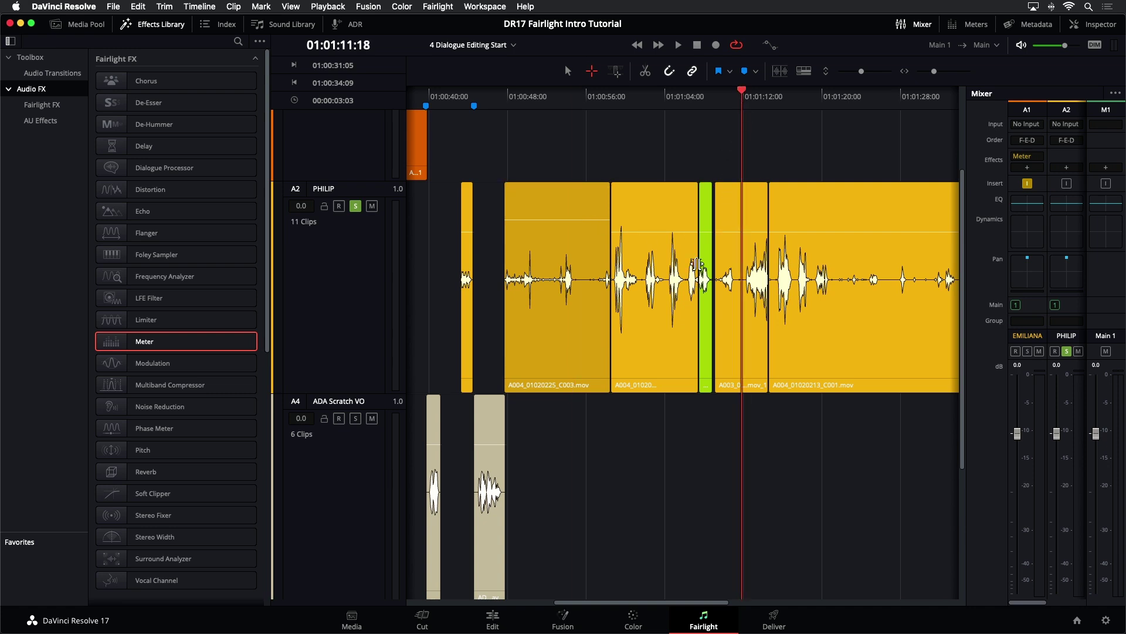
pyautogui.press('super+equal')
pyautogui.press('super+equal')
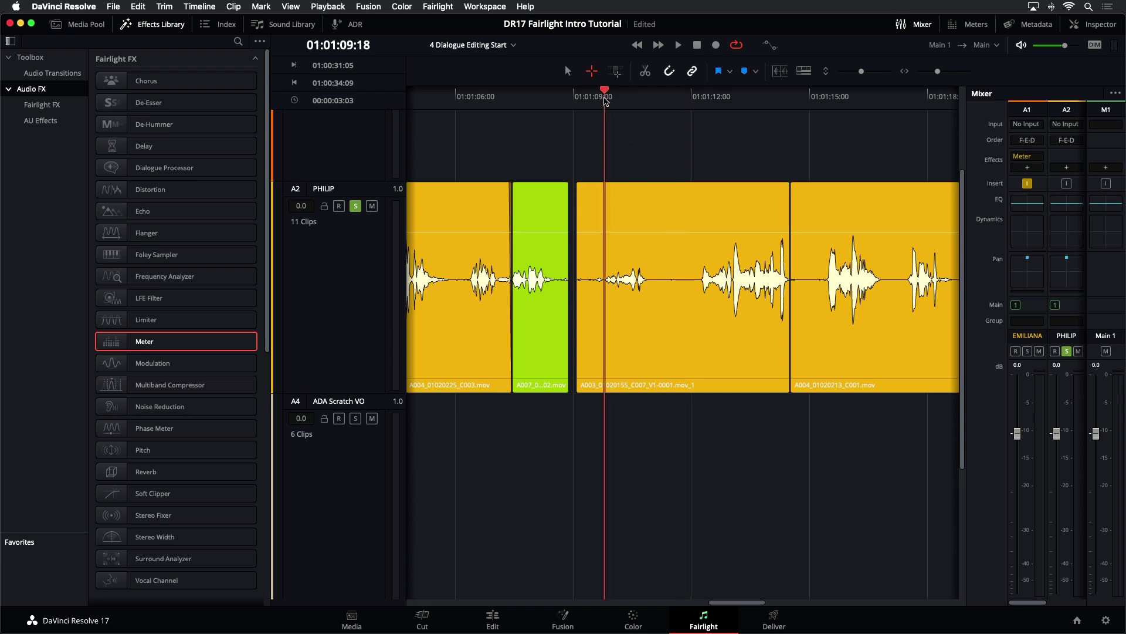
pyautogui.click(606, 101)
pyautogui.press('space')
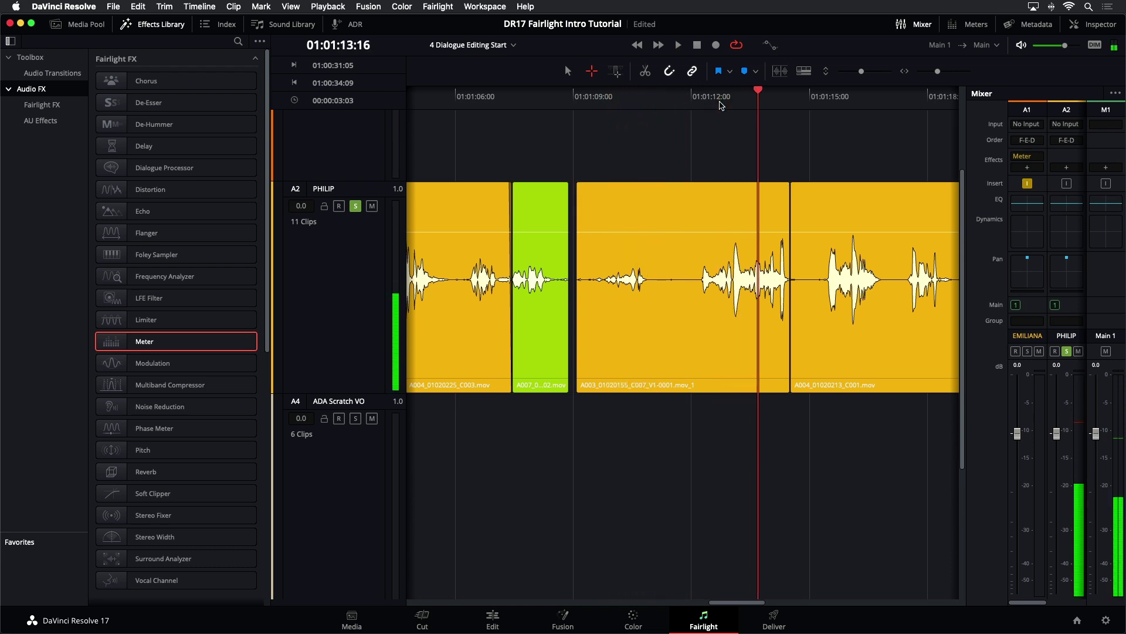
pyautogui.press('space')
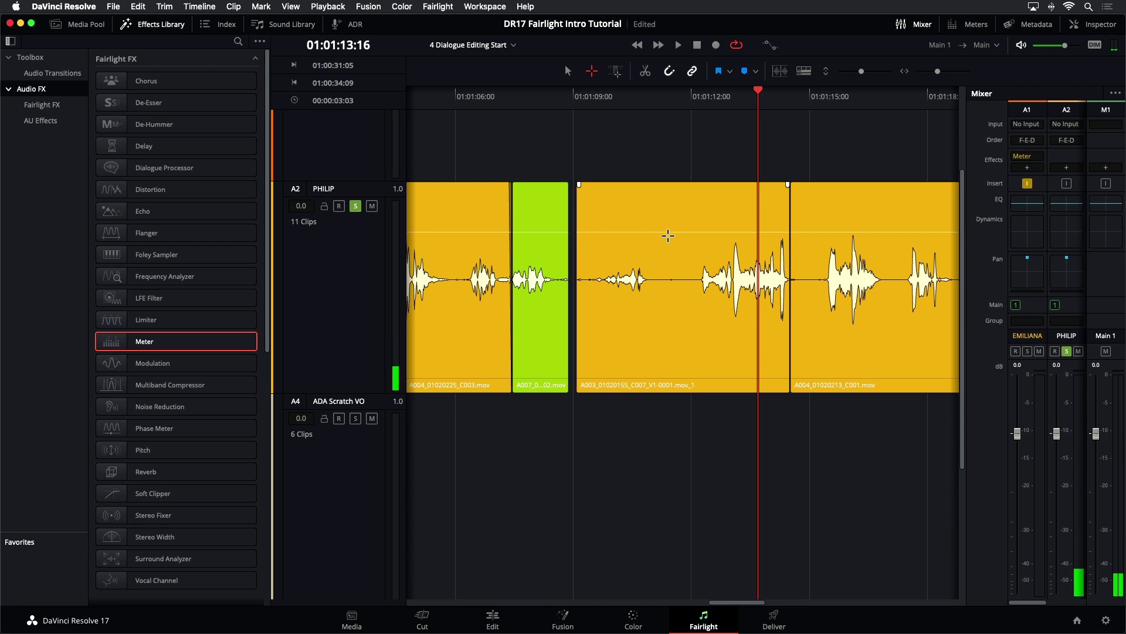
# Step: Add two volume keyframes between the phrases of clip A003_01020155_C007_V1-0001, raise the level of the first phrase and audition it
pyautogui.click(663, 232)
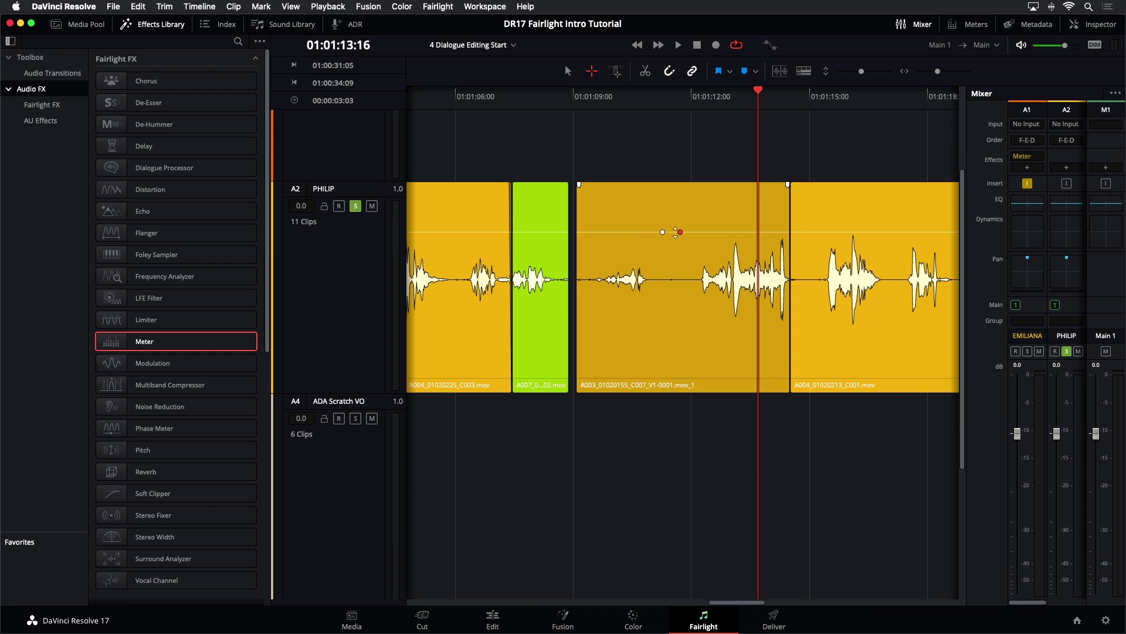
pyautogui.moveTo(642, 232); pyautogui.dragTo(646, 226)
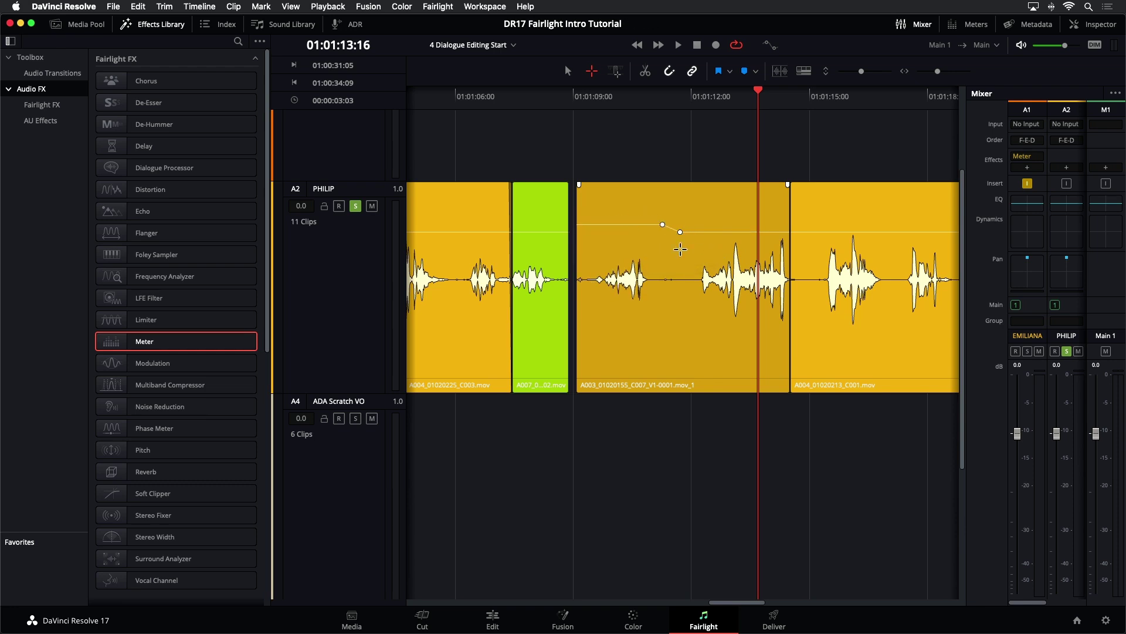
pyautogui.moveTo(618, 224); pyautogui.dragTo(618, 222)
pyautogui.click(618, 99)
pyautogui.press('space')
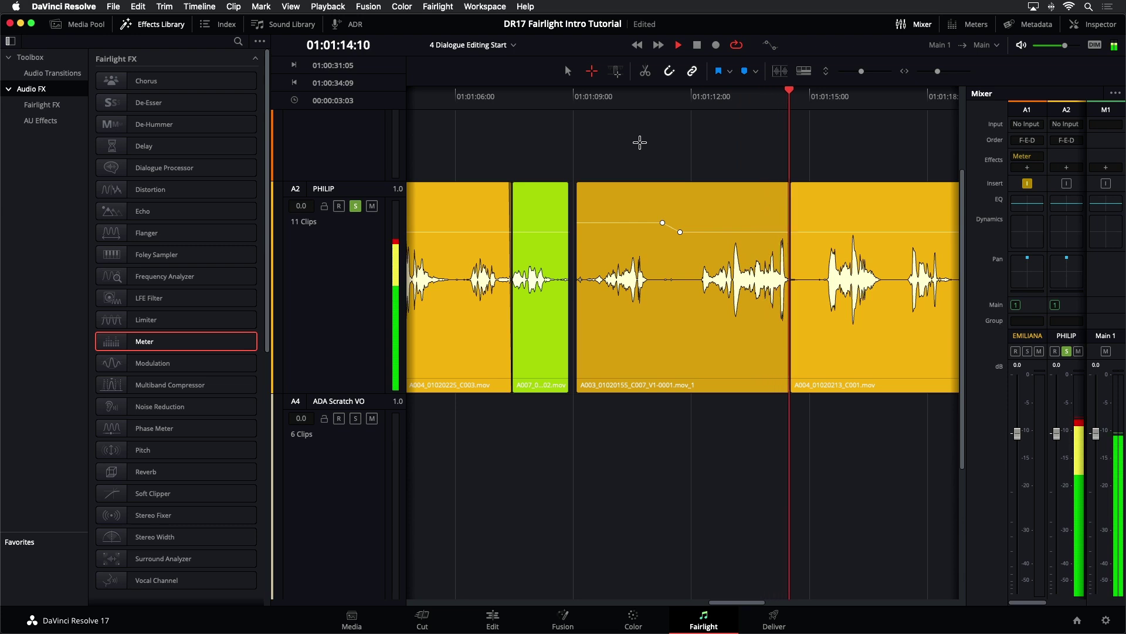
pyautogui.press('space')
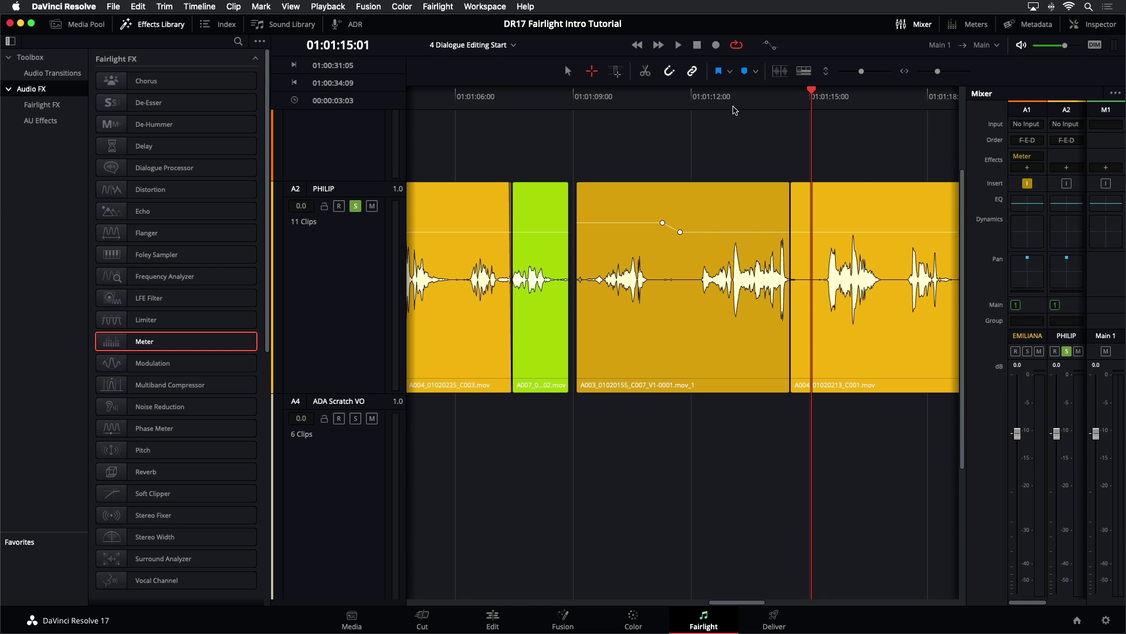
# Step: Add four volume keyframes around the loud peak just after 01:01:13 in the same clip and lower the level between the middle two
pyautogui.click(728, 98)
pyautogui.press('super+equal')
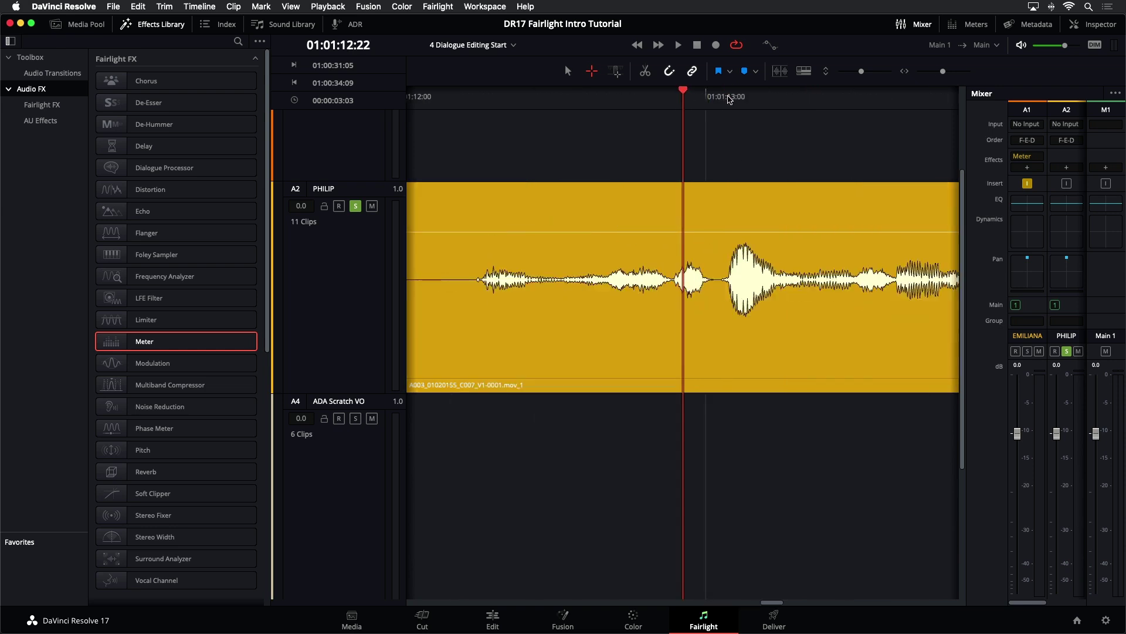
pyautogui.press('super+equal')
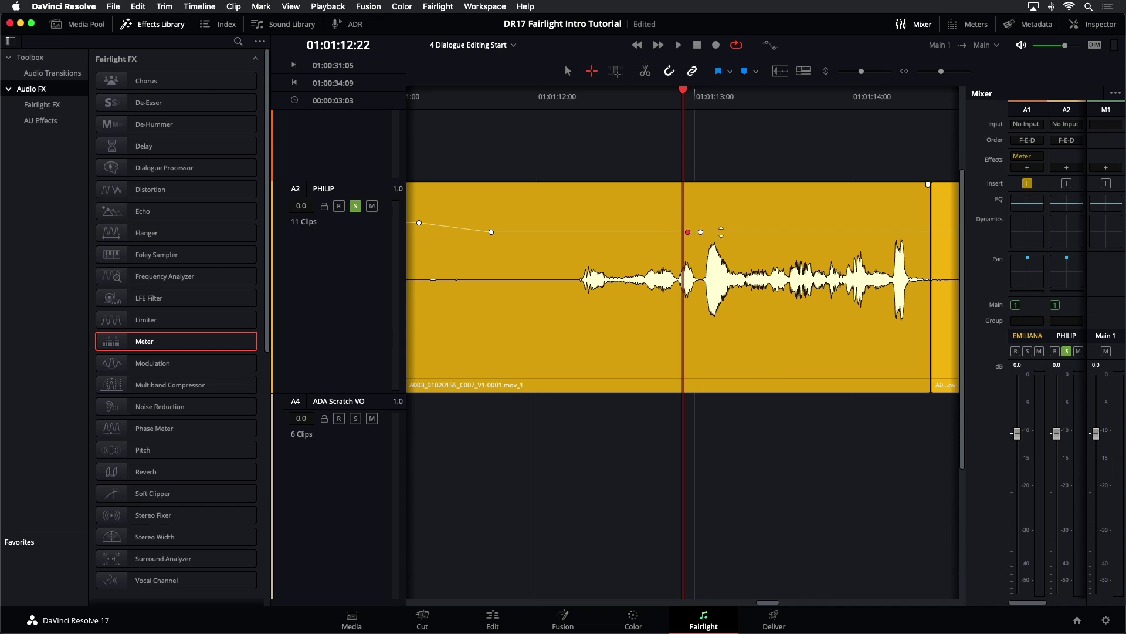
pyautogui.keyDown('alt'); pyautogui.click(721, 231); pyautogui.keyUp('alt')
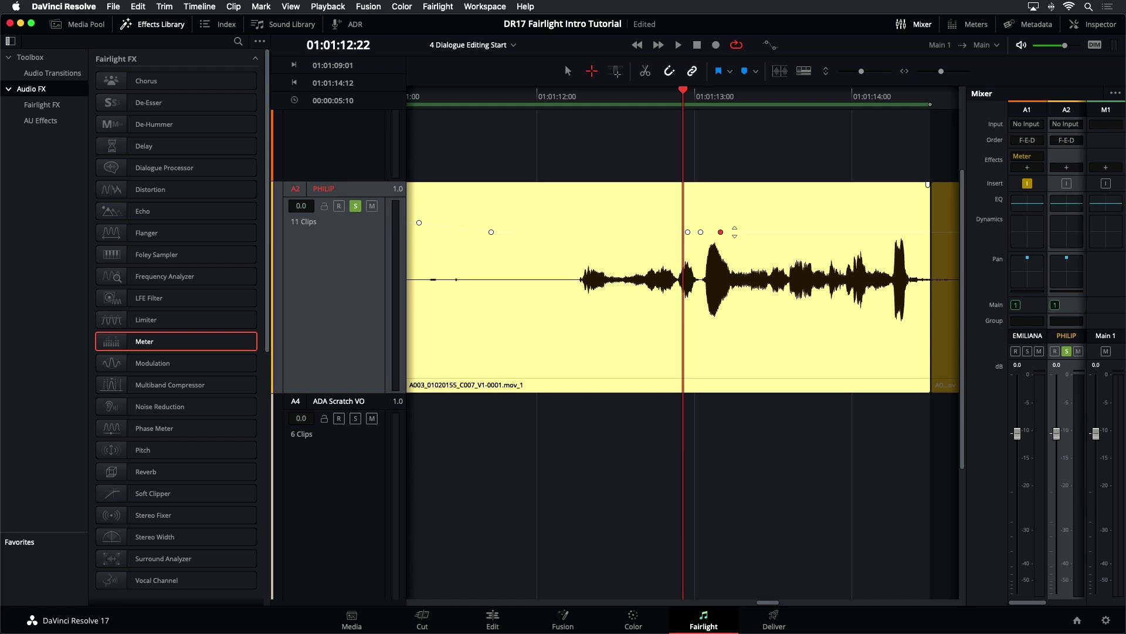
pyautogui.press('super+s')
pyautogui.press('a')
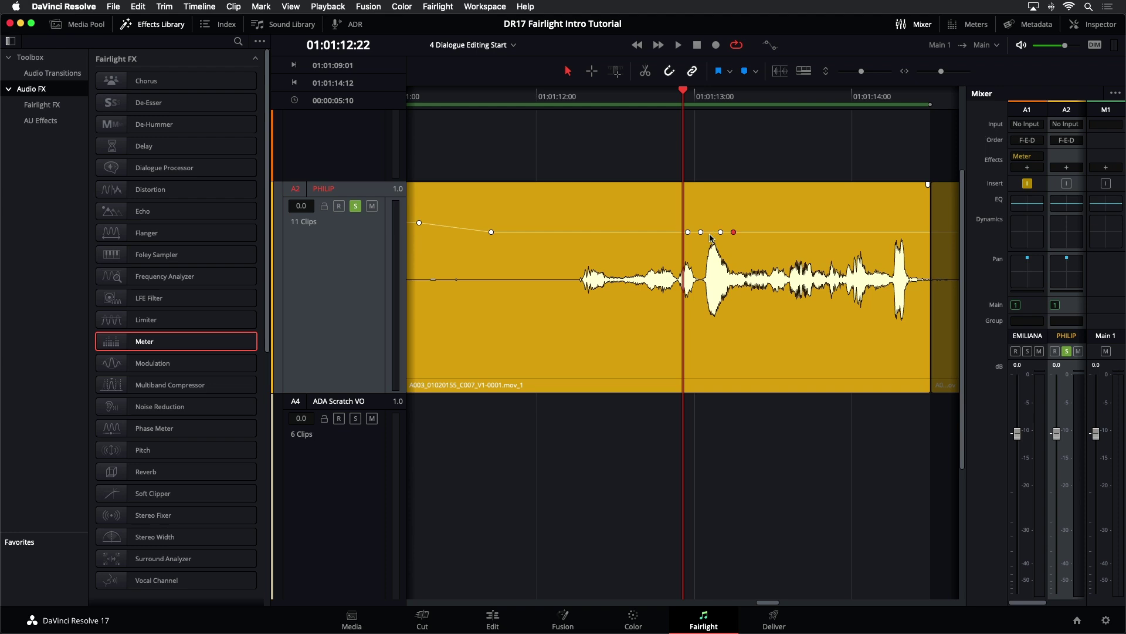
pyautogui.moveTo(710, 231); pyautogui.dragTo(716, 238)
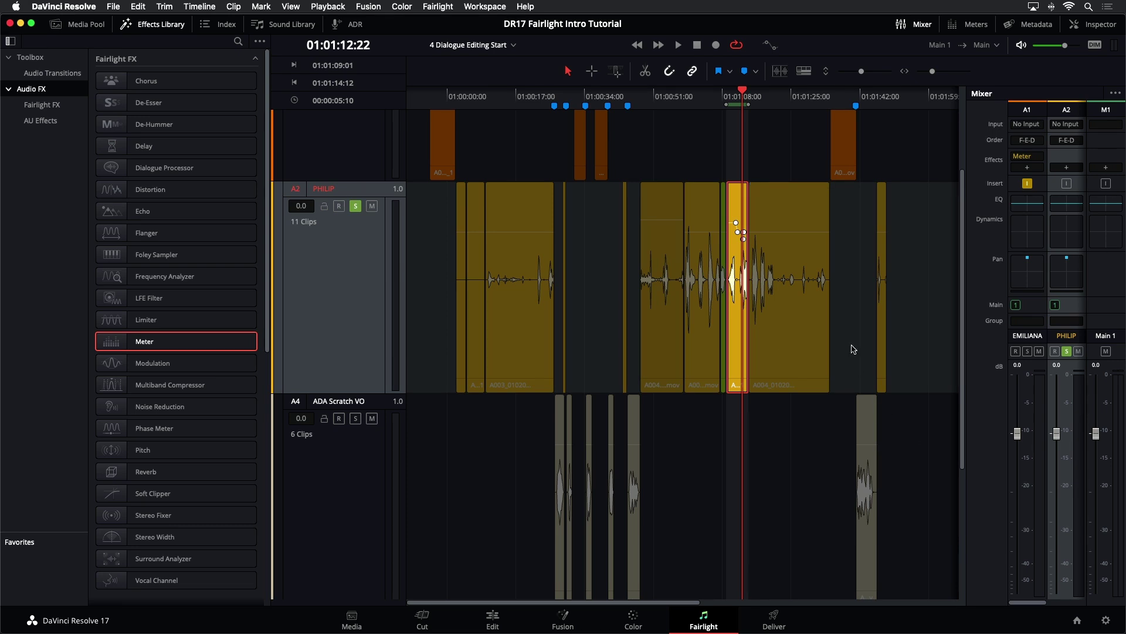
# Step: Select the ADA Scratch VO track and turn off solo on the PHILIP track
pyautogui.click(858, 314)
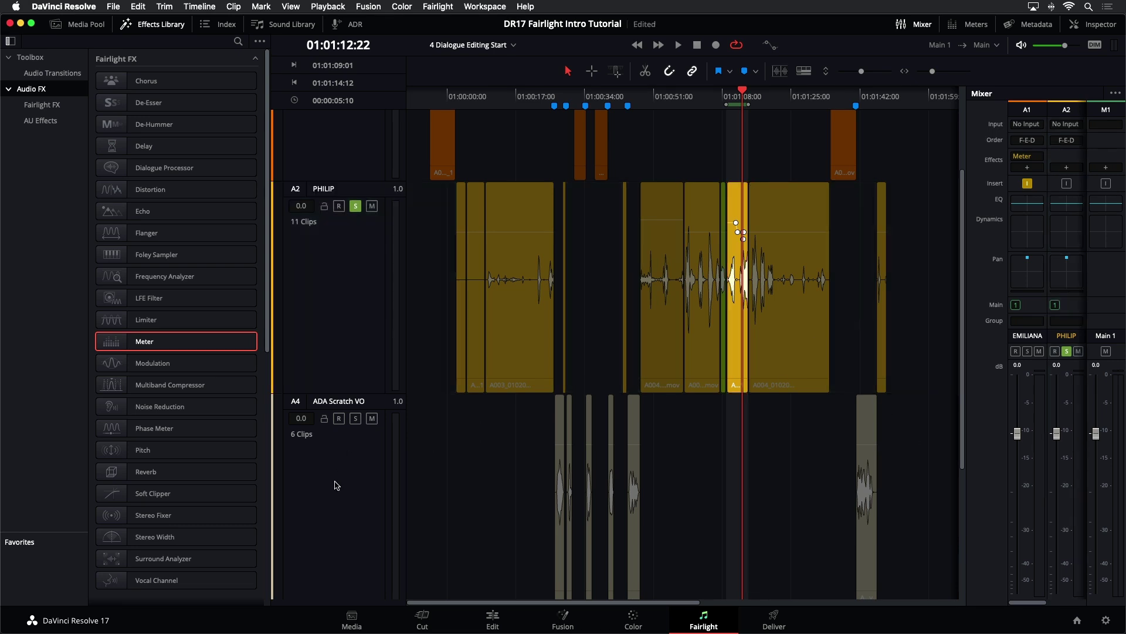
pyautogui.click(336, 485)
pyautogui.scroll(-3, 349, 211)
pyautogui.scroll(5, 348, 213)
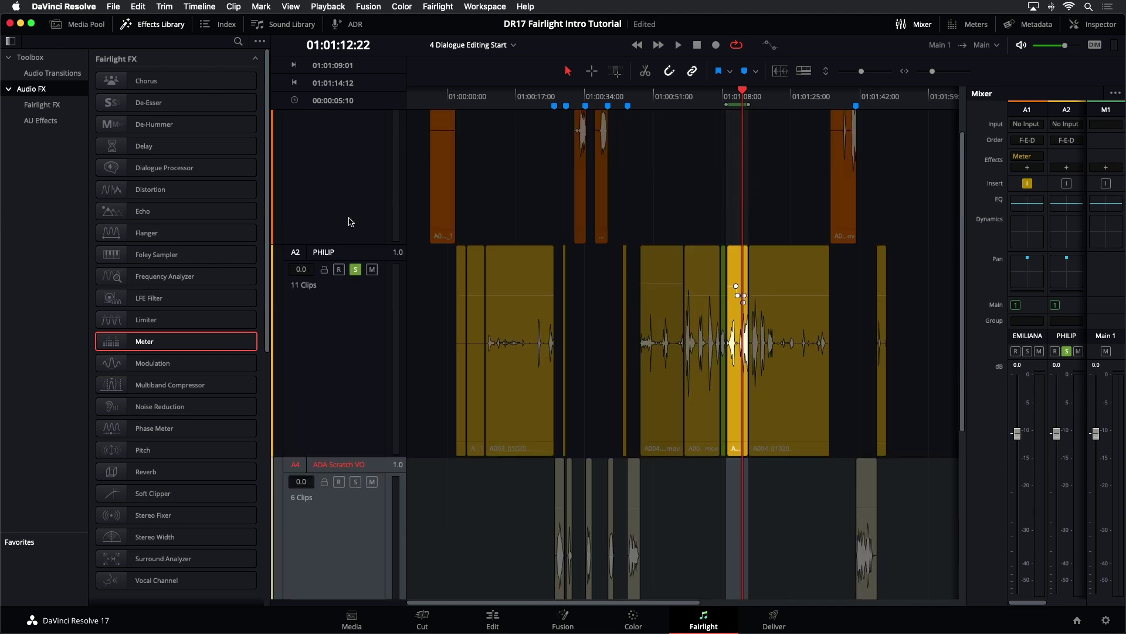
pyautogui.scroll(2, 360, 235)
pyautogui.click(355, 347)
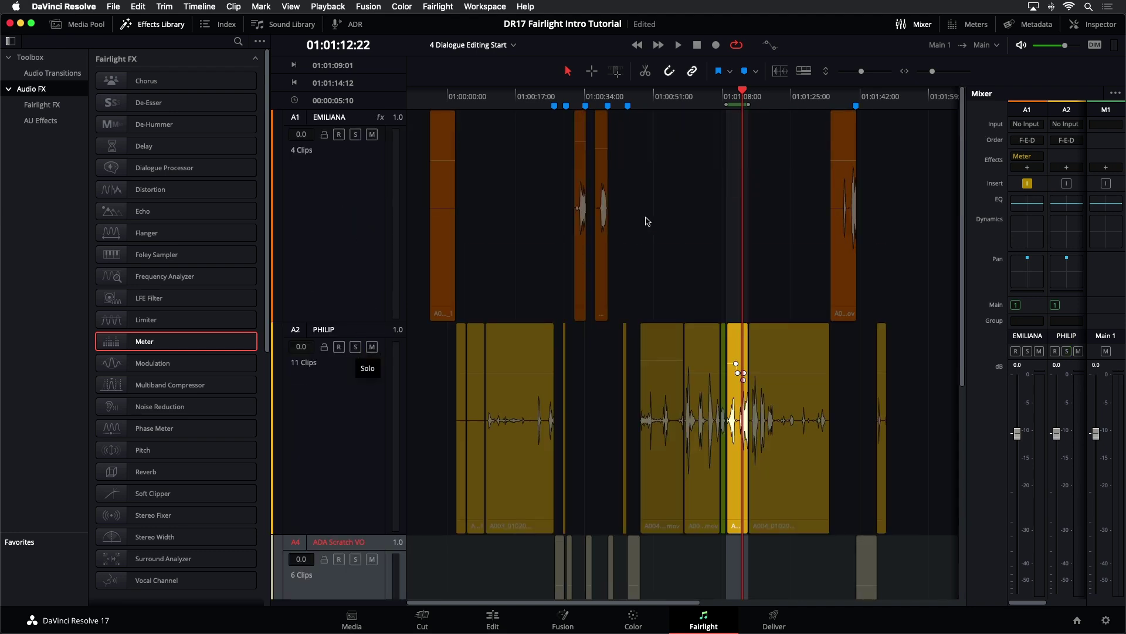
# Step: Reduce the track heights so all four tracks fit, hide the Effects Library and clear the marked range
pyautogui.hscroll(2, 698, 203)
pyautogui.scroll(-4, 701, 204)
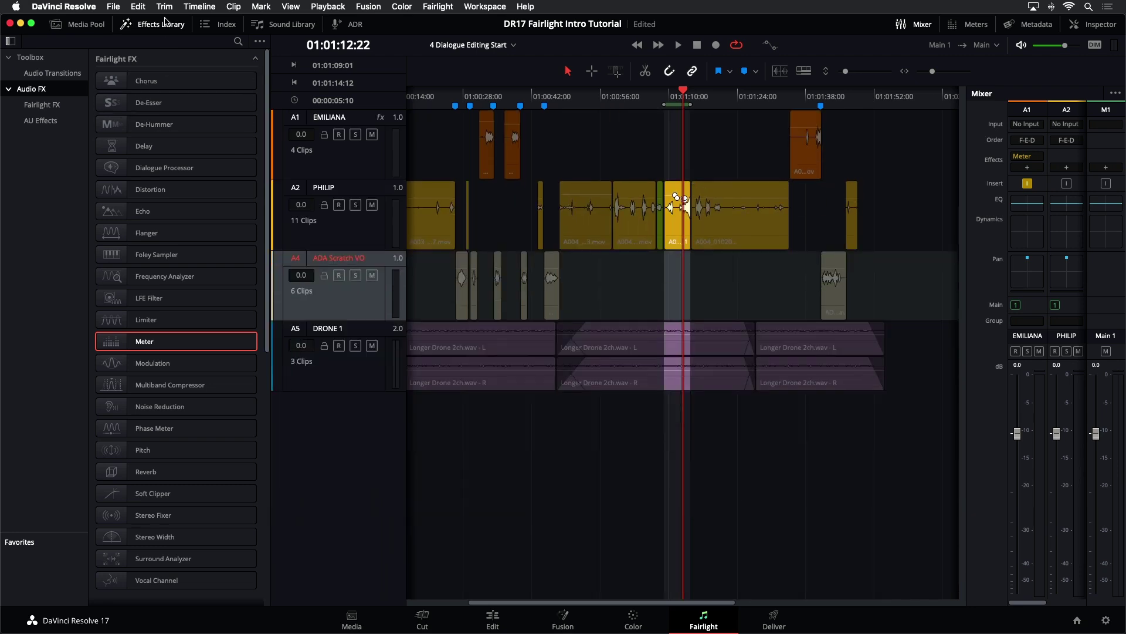
pyautogui.click(166, 24)
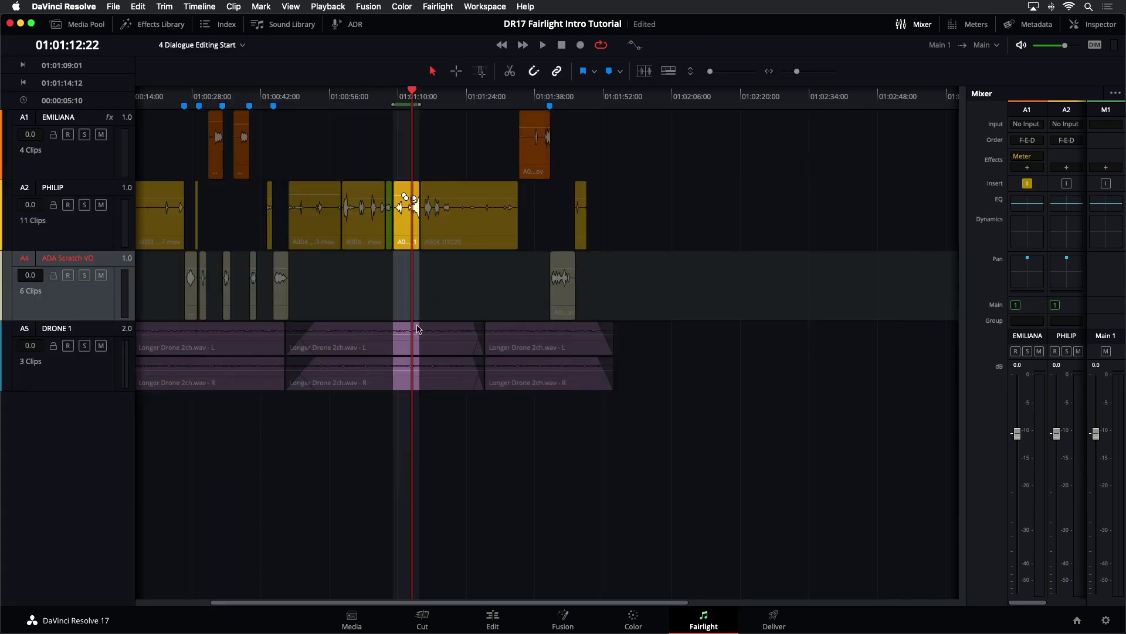
pyautogui.click(603, 333)
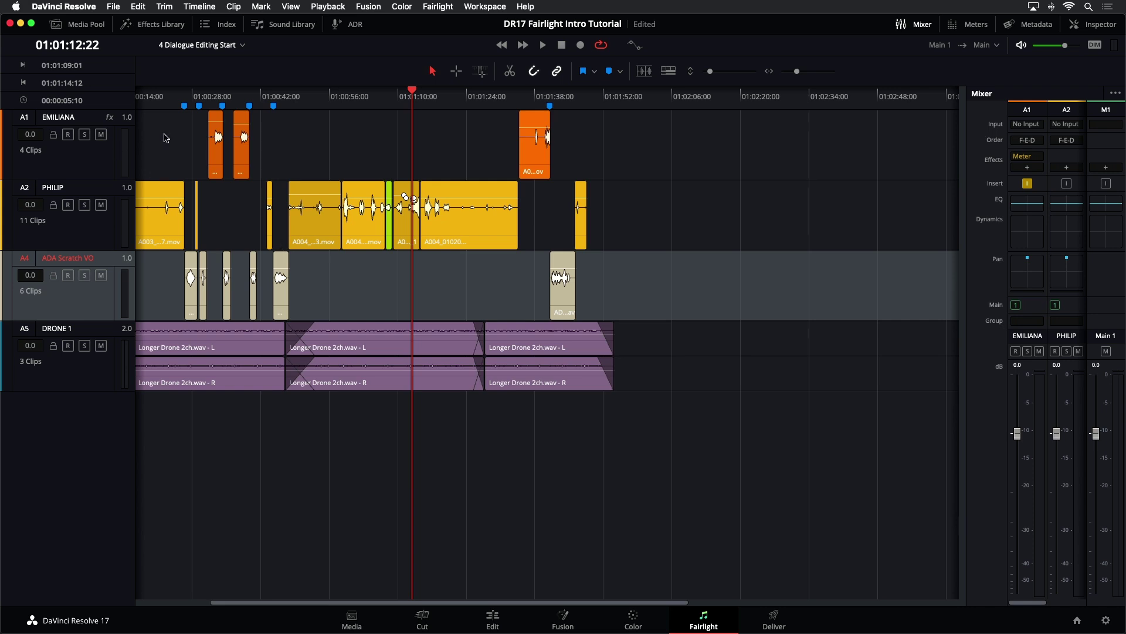
# Step: Normalize the first ADA Scratch VO clip at 01:00:26:11 to -9.0 dBFS using the Sample Peak Program mode
pyautogui.click(178, 101)
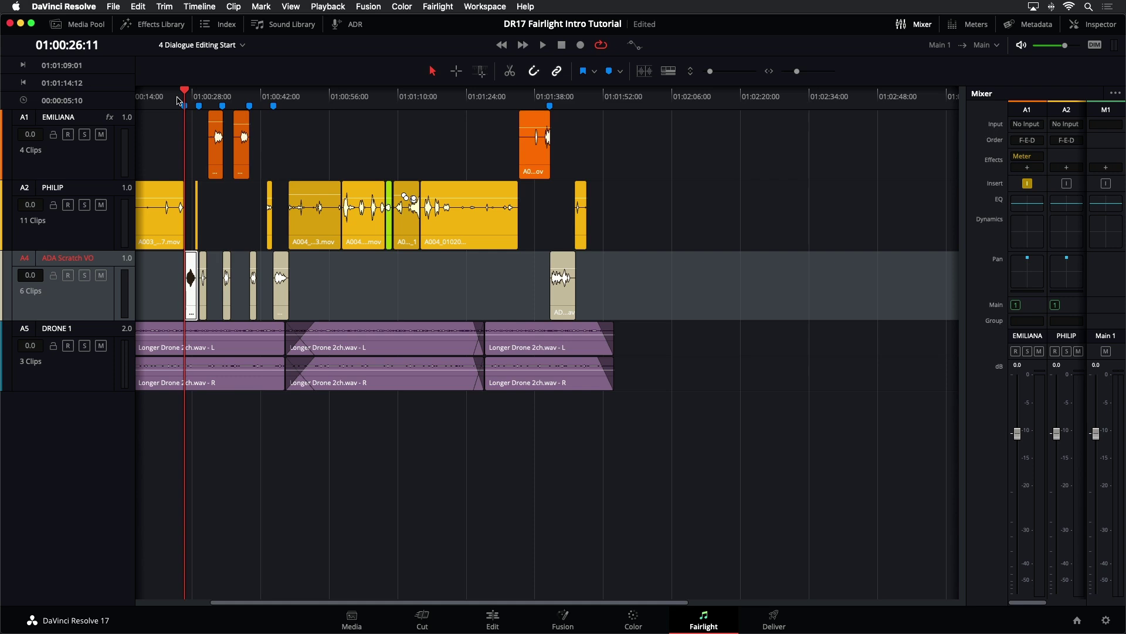
pyautogui.press('super+equal')
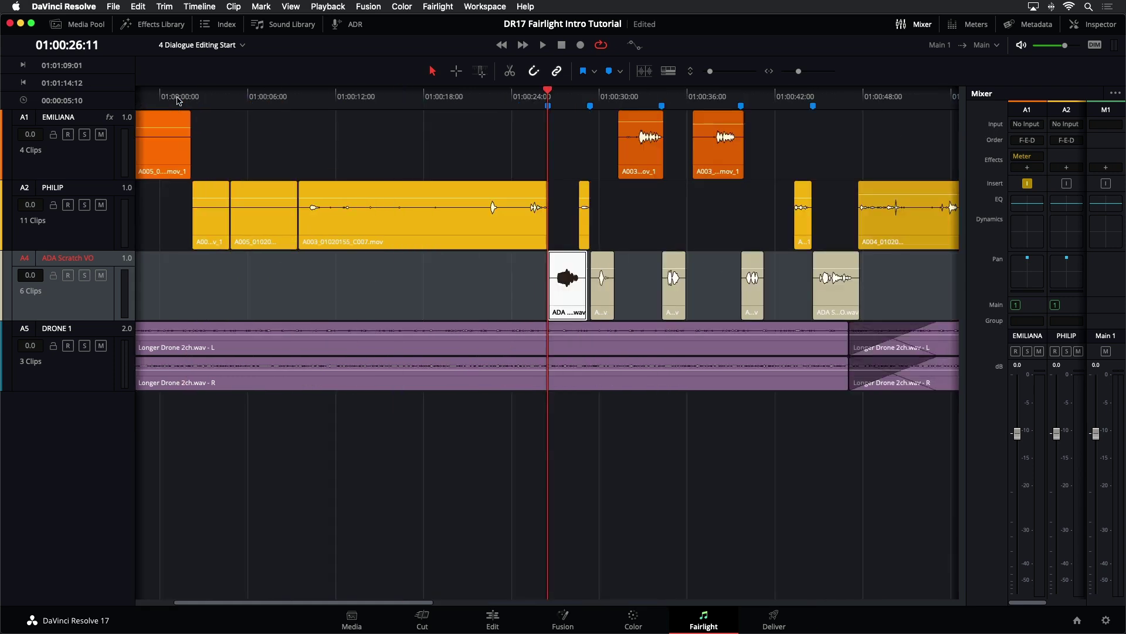
pyautogui.click(568, 293)
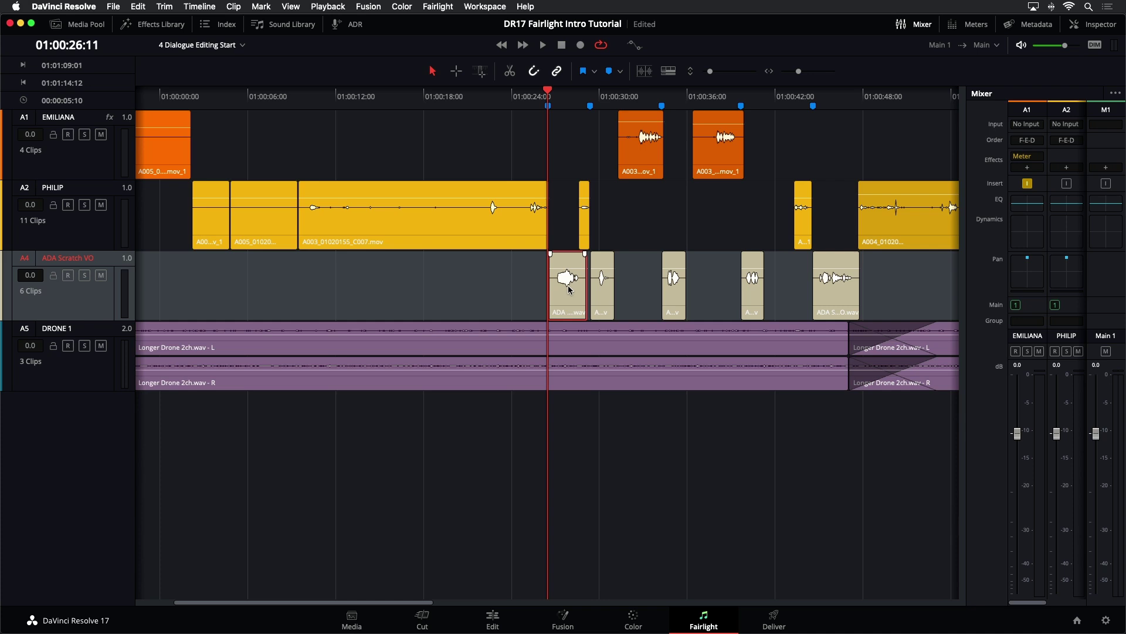
pyautogui.rightClick(568, 284)
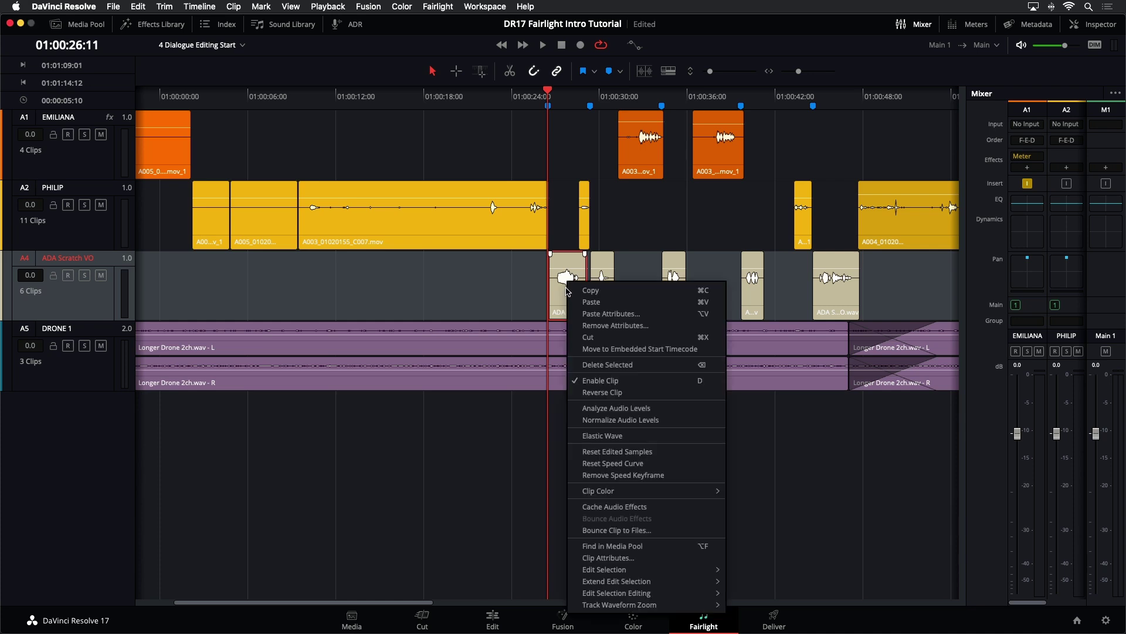
pyautogui.click(595, 421)
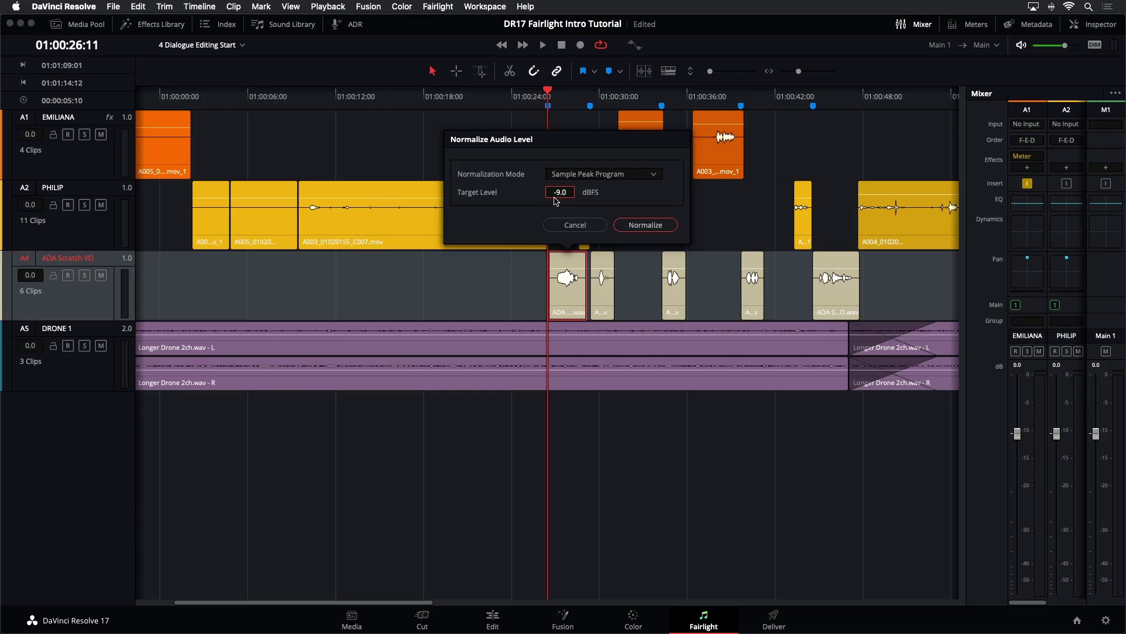
pyautogui.click(657, 175)
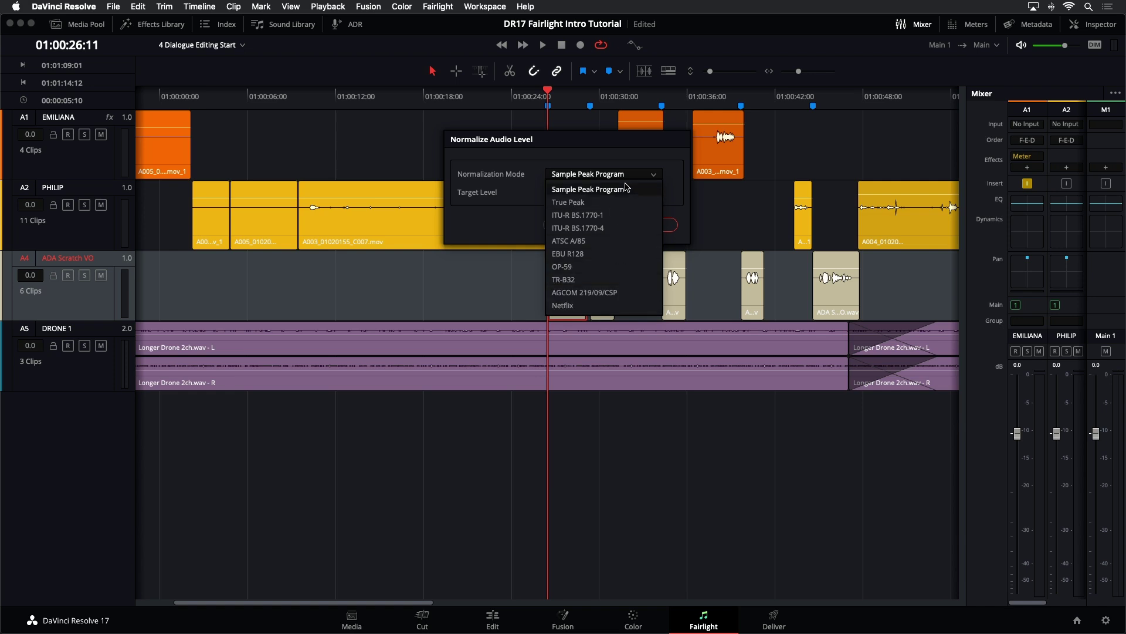
pyautogui.click(589, 189)
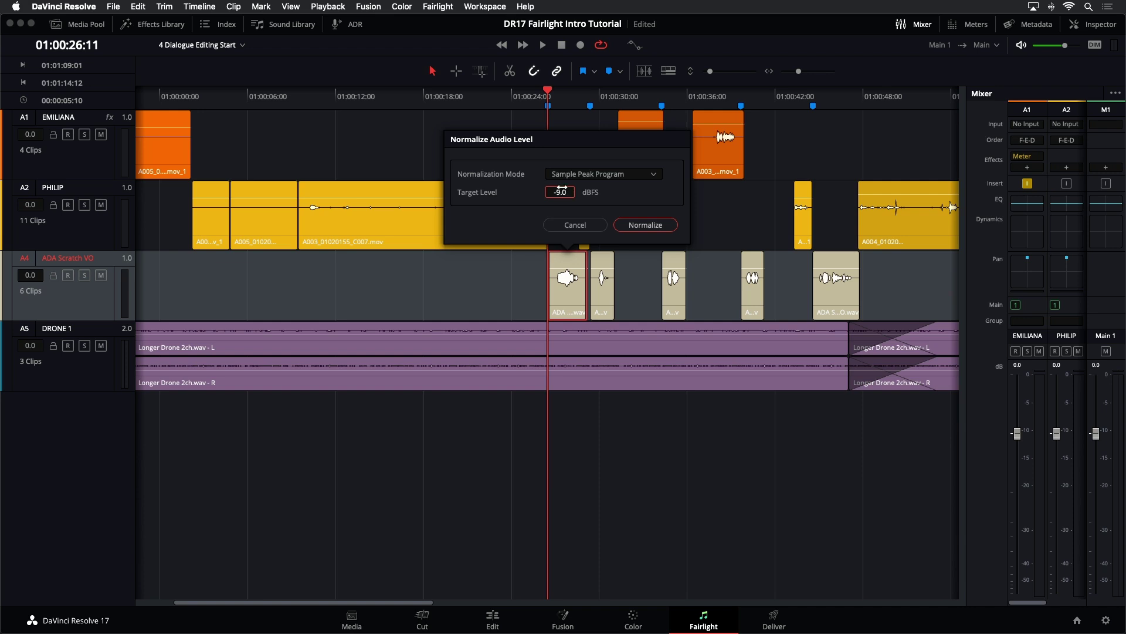
pyautogui.click(656, 223)
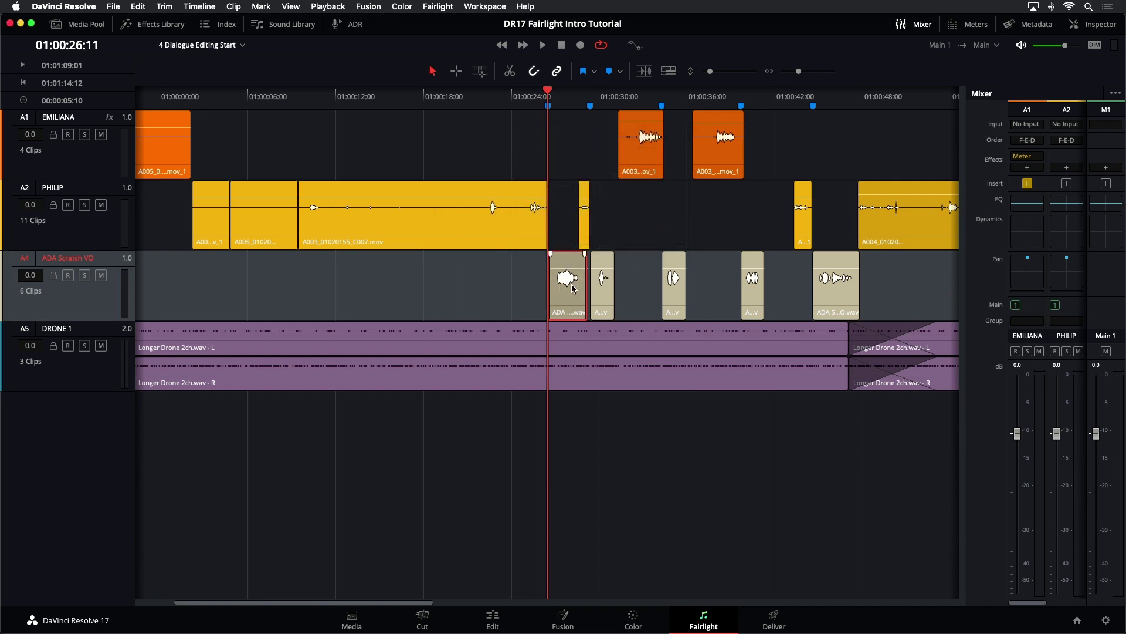
# Step: Unbalance the next three ADA Scratch VO clips by lowering the second, raising the third and lowering the fourth clip's volume
pyautogui.moveTo(603, 267); pyautogui.dragTo(603, 290)
pyautogui.moveTo(674, 277); pyautogui.dragTo(674, 267)
pyautogui.moveTo(753, 268); pyautogui.dragTo(753, 281)
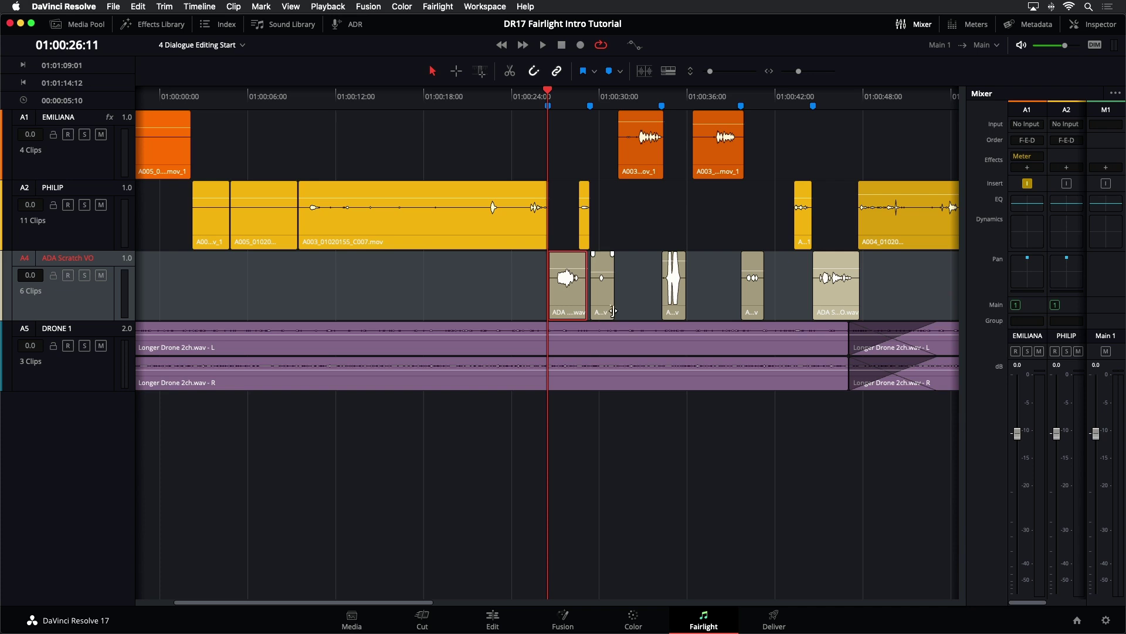
# Step: Normalize the first five ADA Scratch VO clips together to -9.0 dBFS with Sample Peak Program, setting each level independently
pyautogui.moveTo(891, 290); pyautogui.dragTo(521, 284)
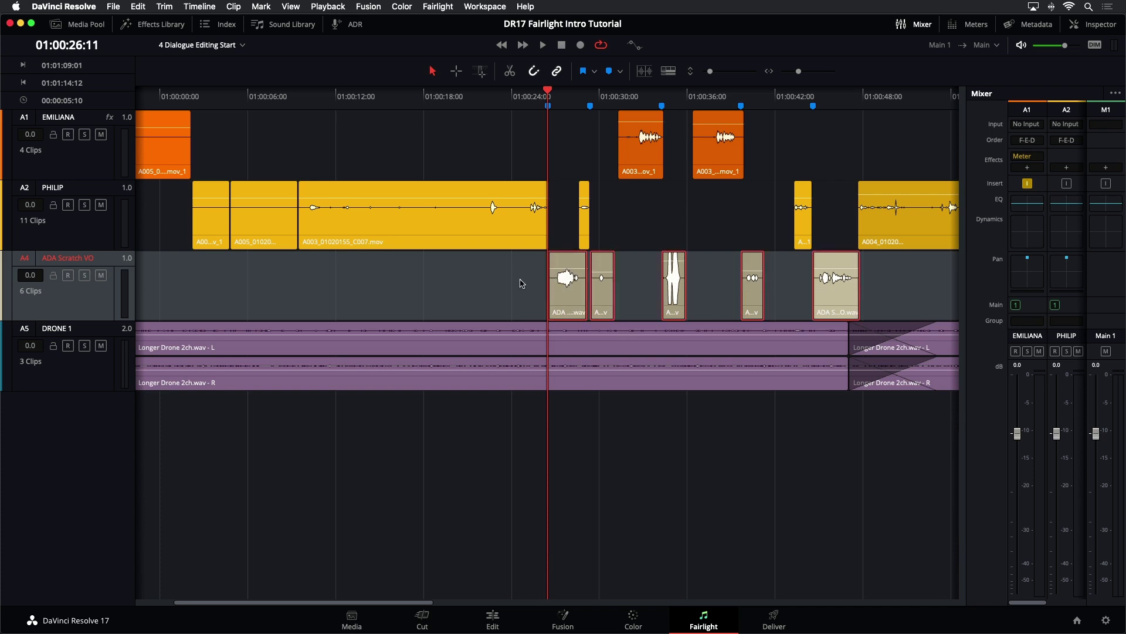
pyautogui.rightClick(602, 288)
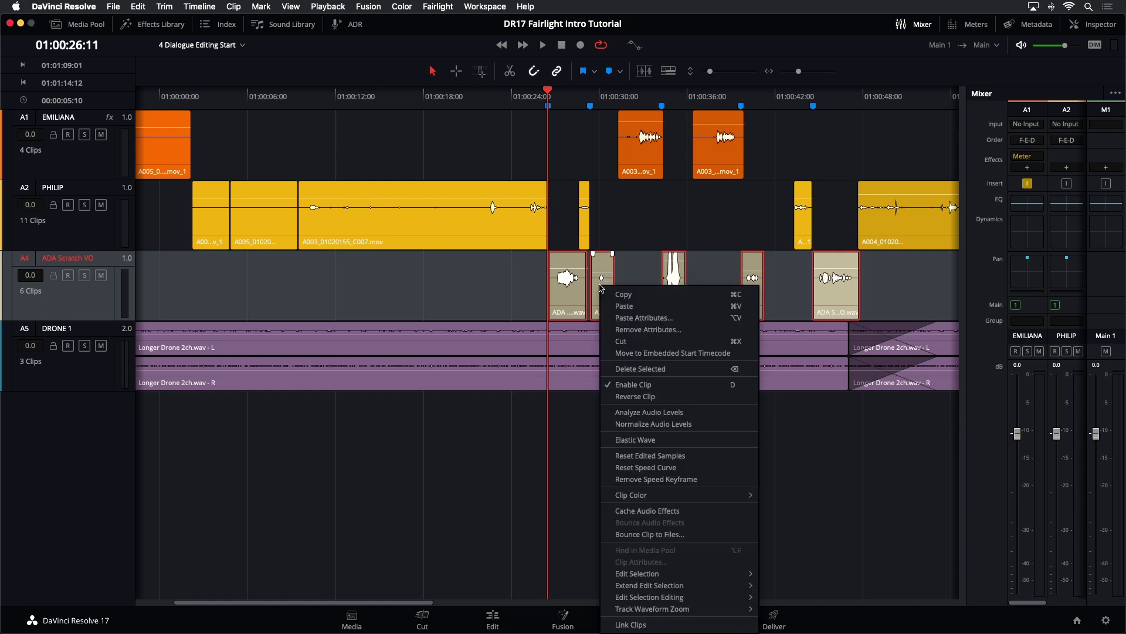
pyautogui.click(637, 425)
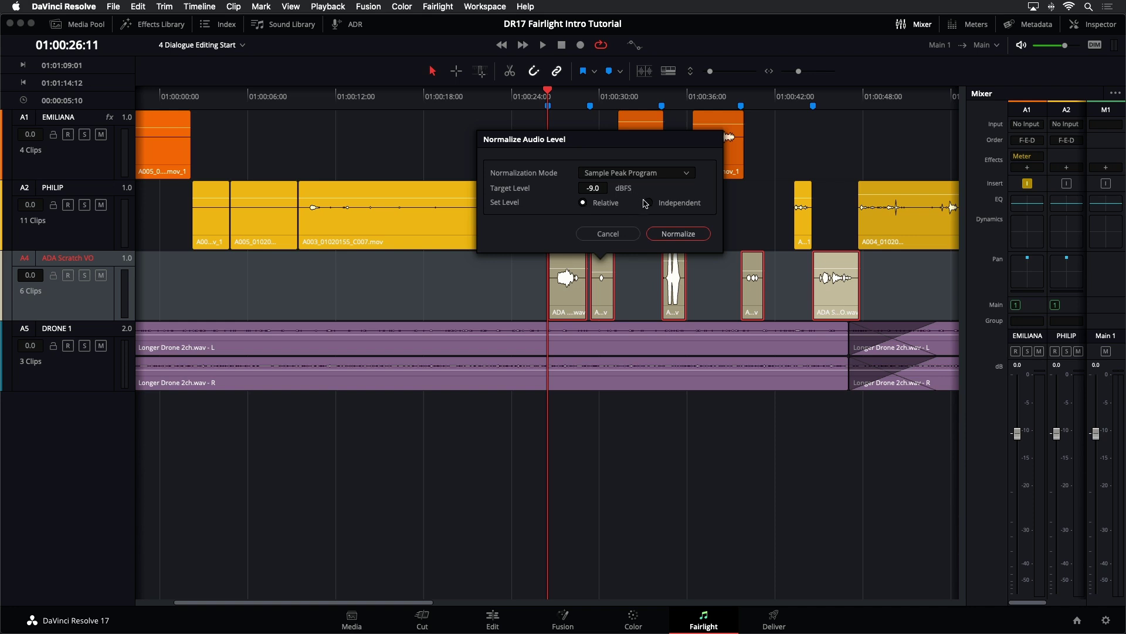
pyautogui.click(662, 235)
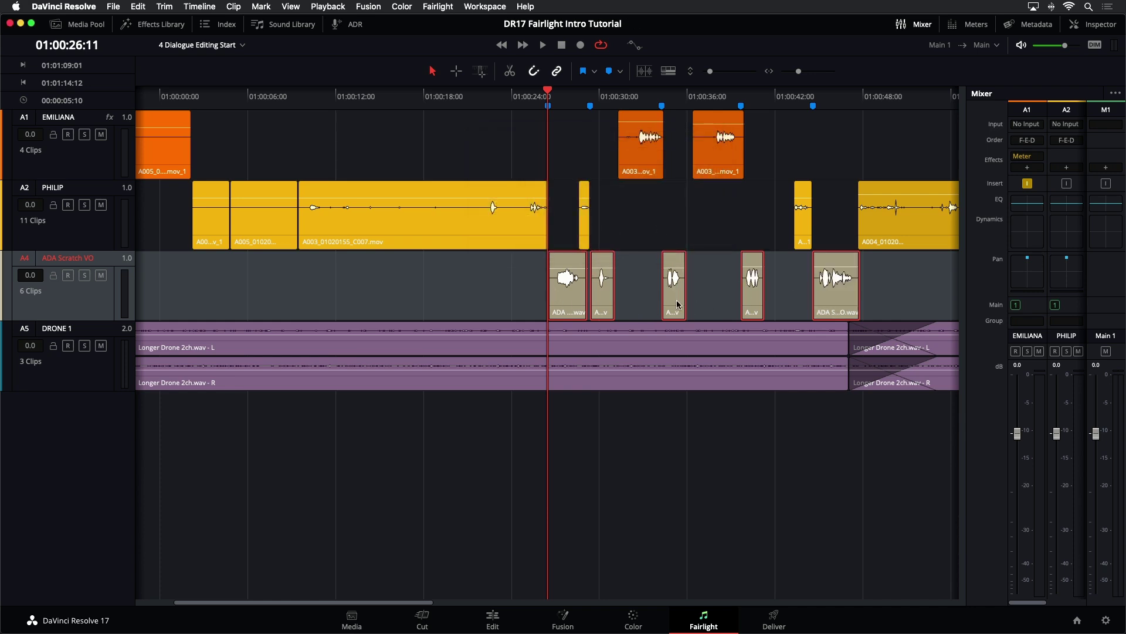
# Step: Audition the normalized ADA Scratch VO clips from 01:00:26:11
pyautogui.press('space')
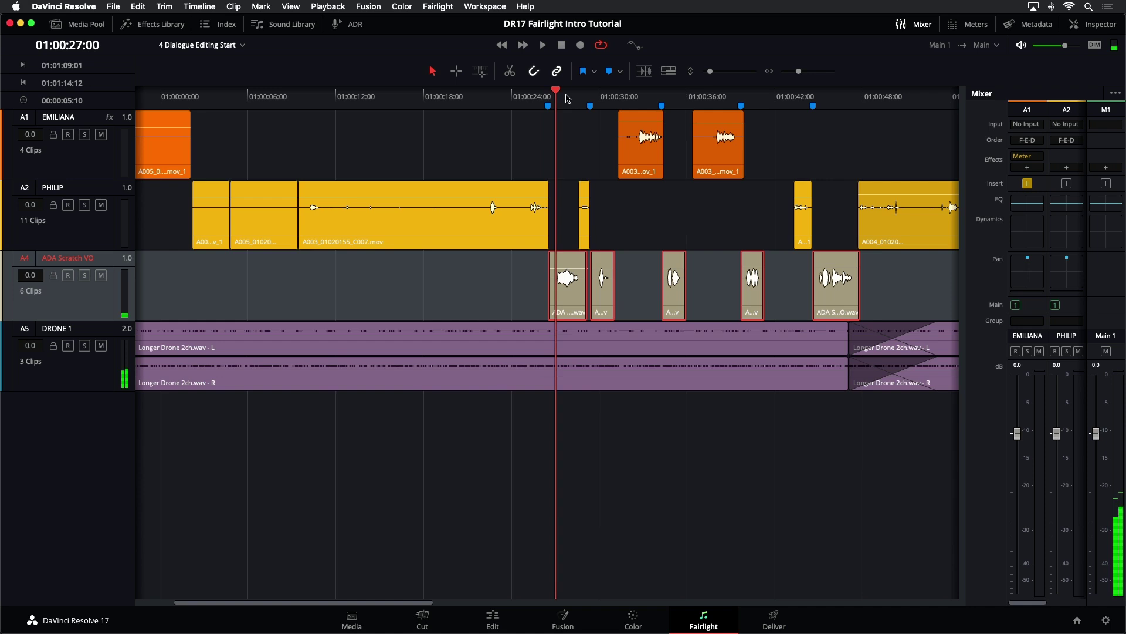
pyautogui.press('space')
pyautogui.click(597, 97)
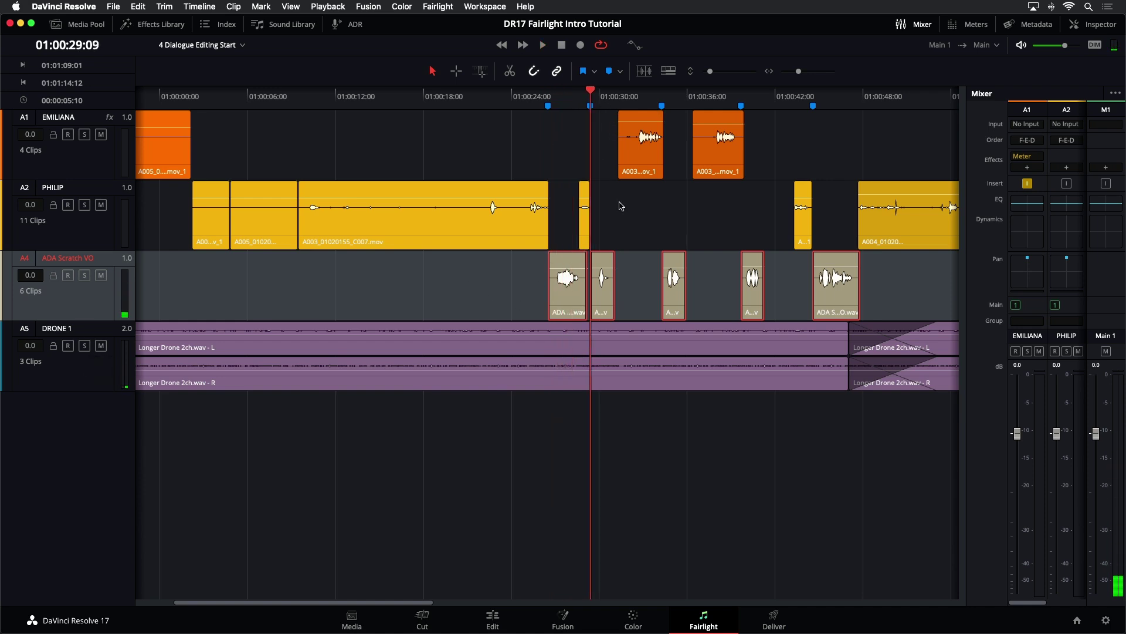
# Step: Raise the volume of the PHILIP clip A004_01020225_C003.mov around 01:00:53:11 to about 10.2 dB
pyautogui.click(502, 294)
pyautogui.hotkey('shift', 'z')
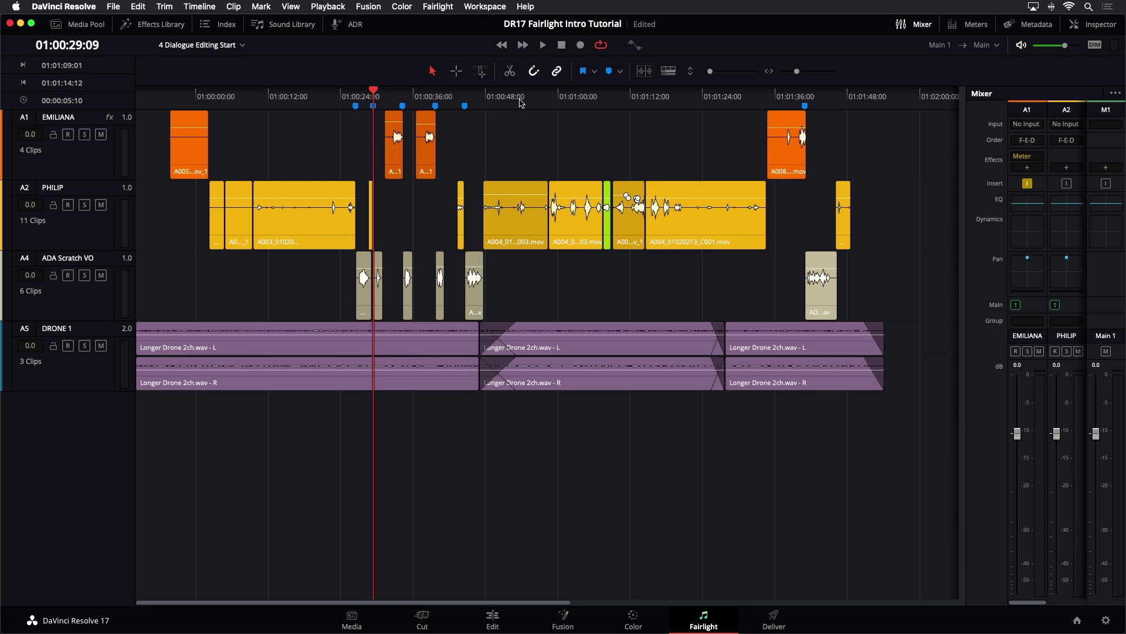
pyautogui.click(519, 102)
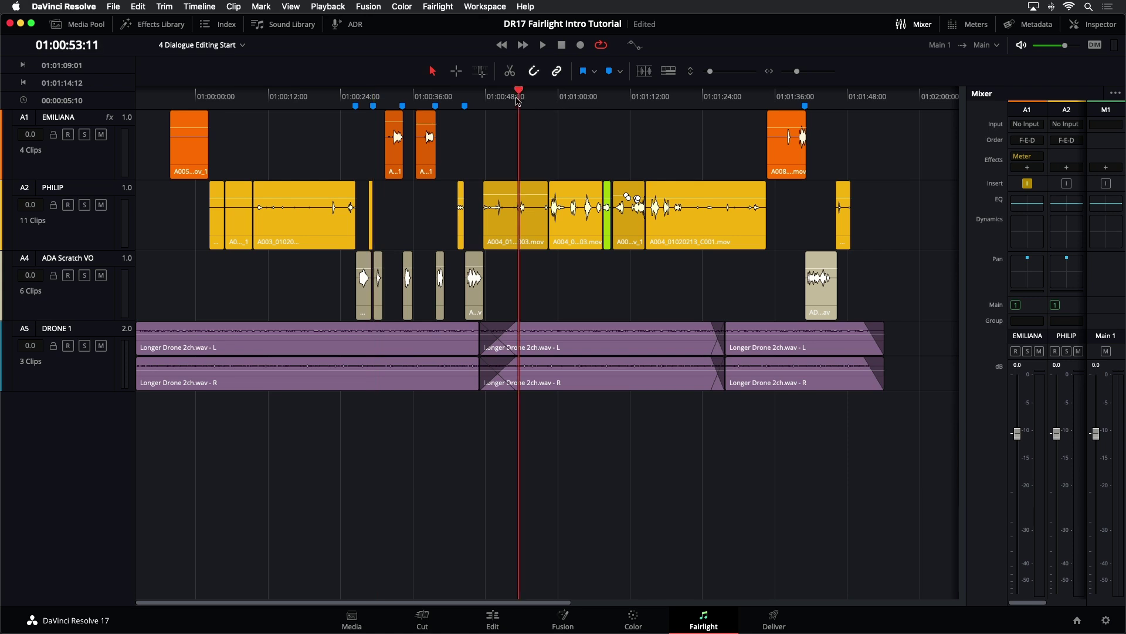
pyautogui.click(518, 235)
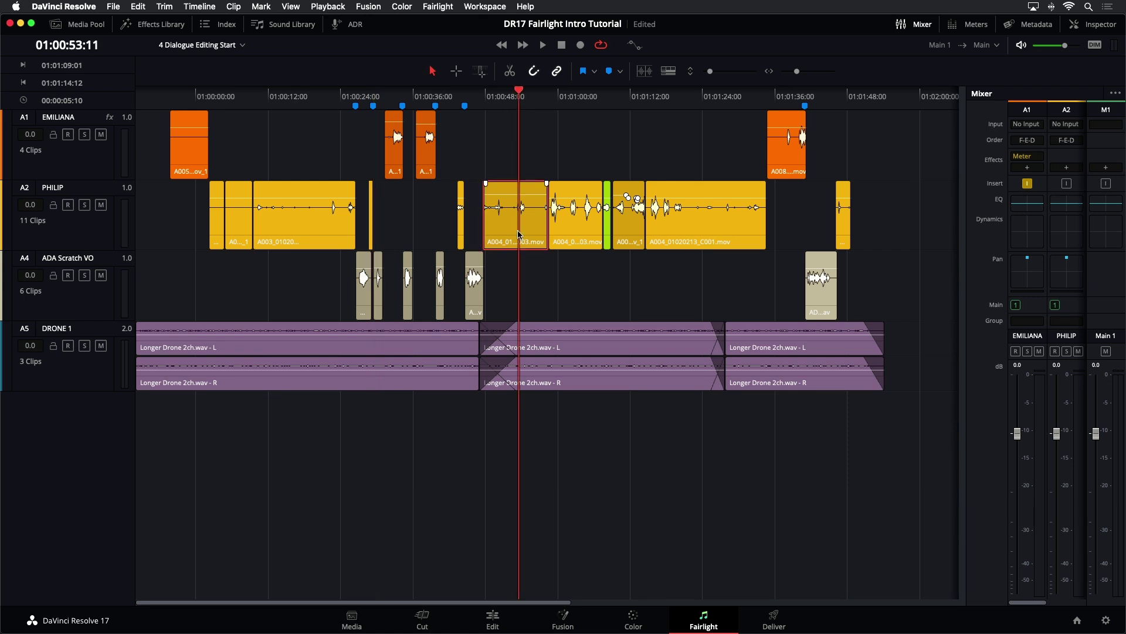
pyautogui.click(79, 239)
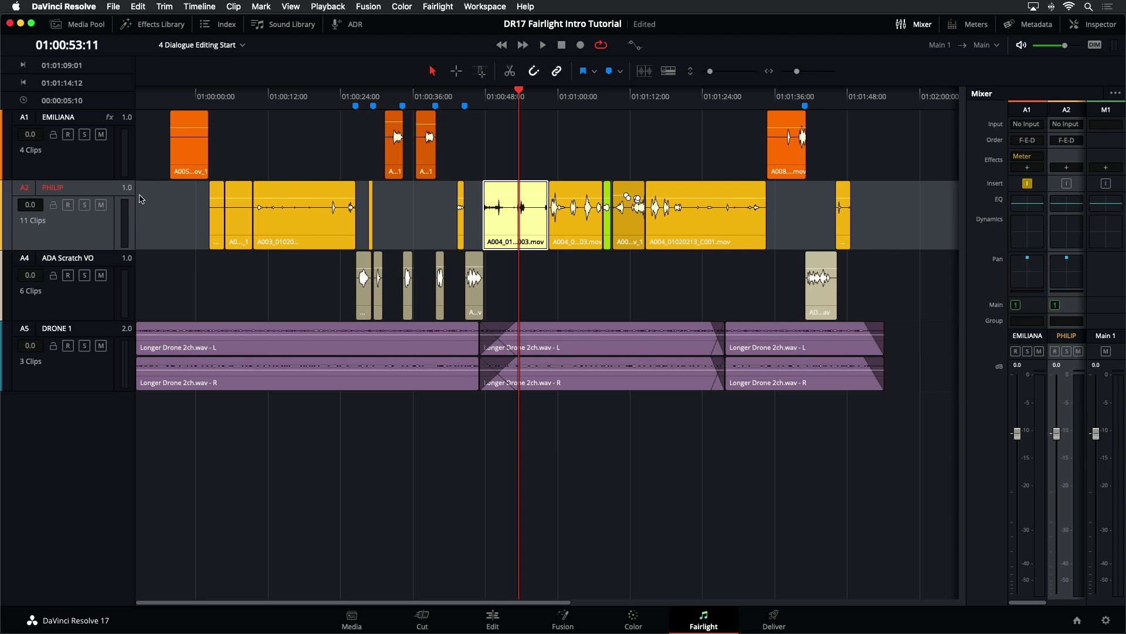
pyautogui.scroll(6, 484, 201)
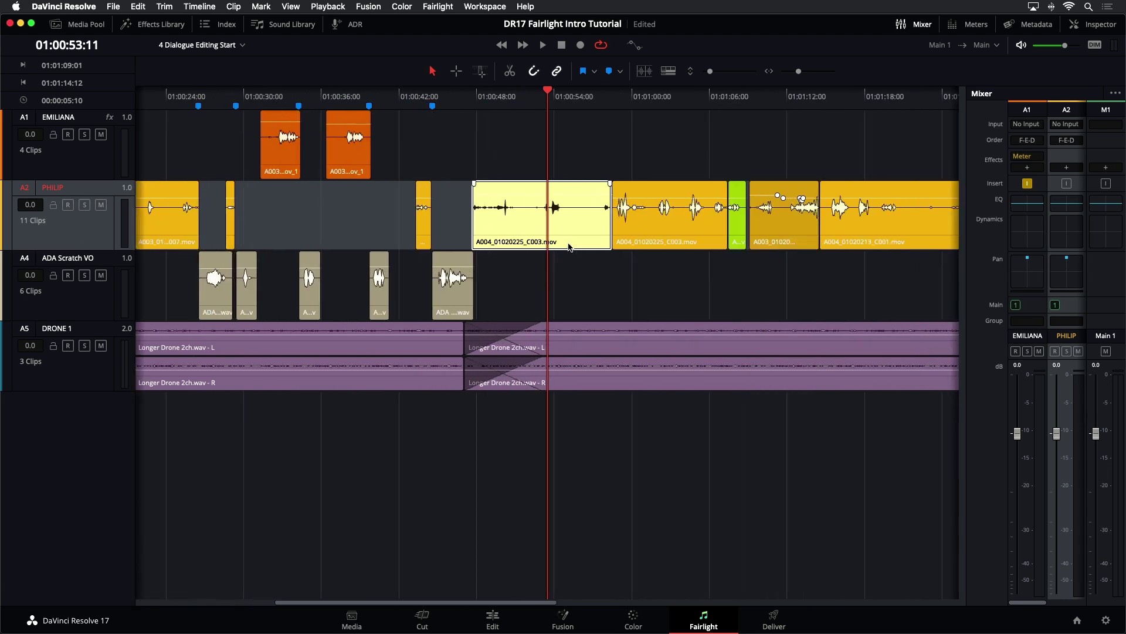
pyautogui.scroll(8, 568, 245)
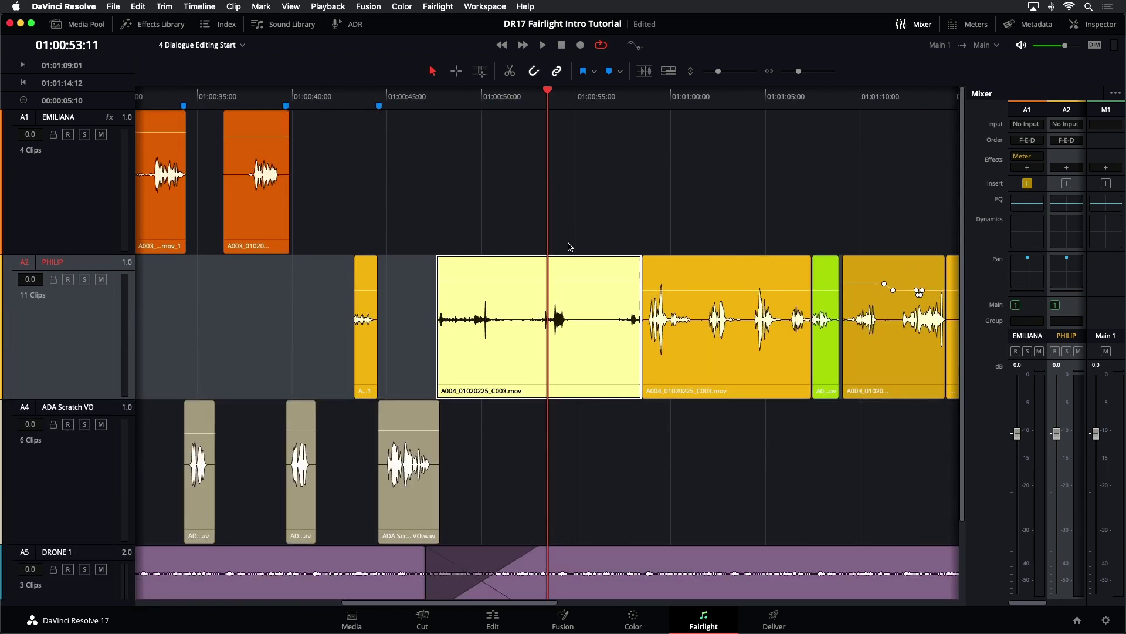
pyautogui.scroll(2, 594, 285)
pyautogui.scroll(4, 593, 280)
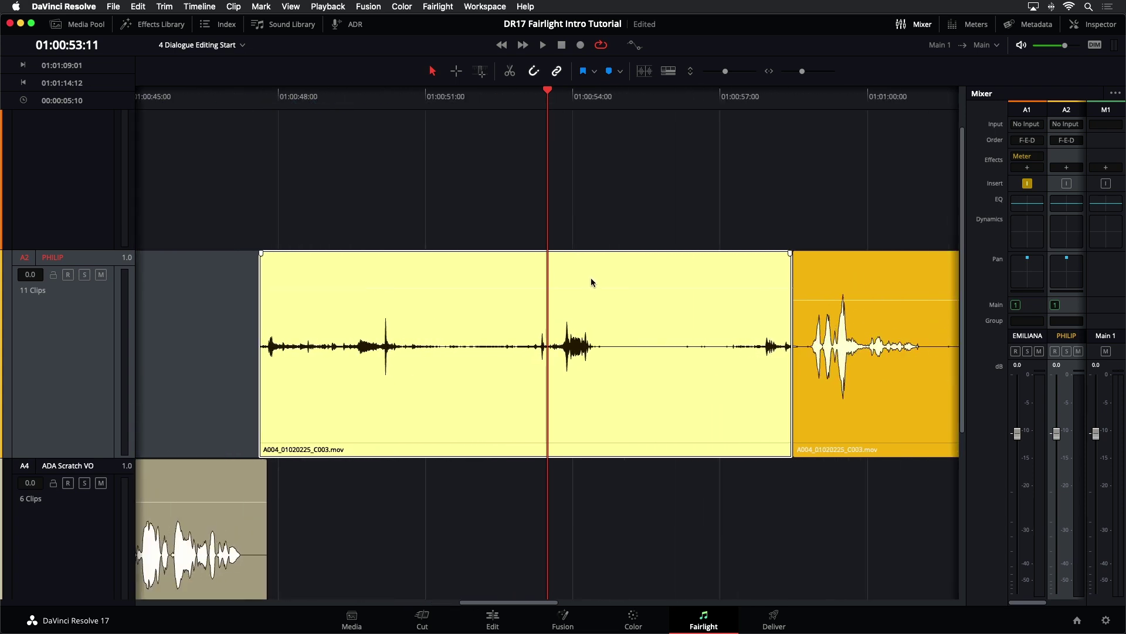
pyautogui.click(567, 177)
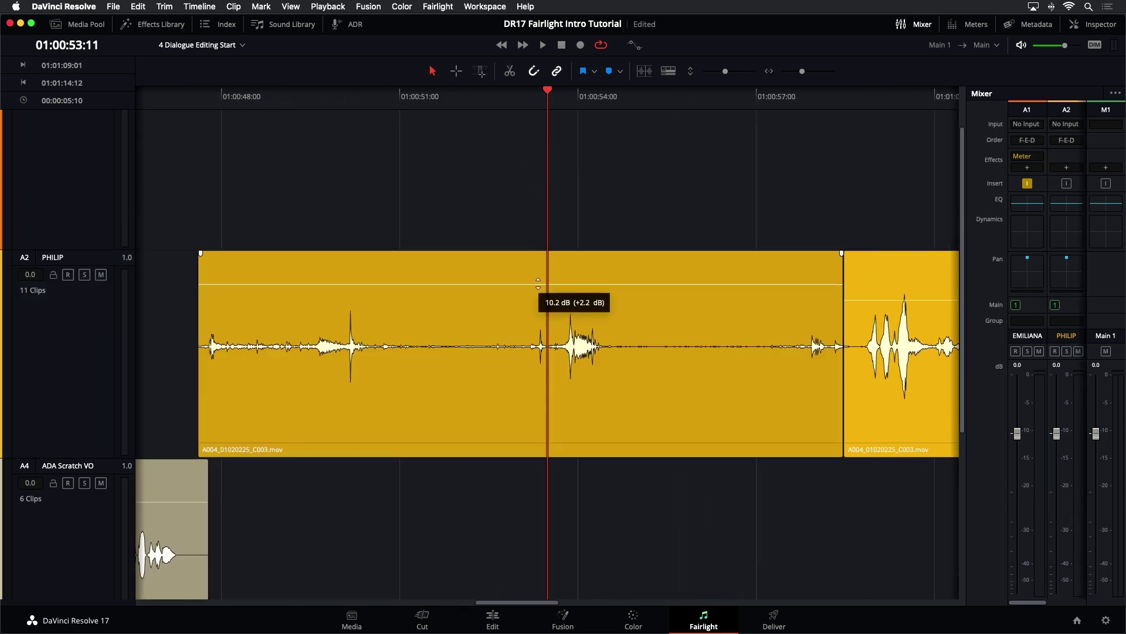
# Step: Show the meters with the video viewer and audition the PHILIP clip from about 01:00:52 to 01:00:55
pyautogui.click(968, 25)
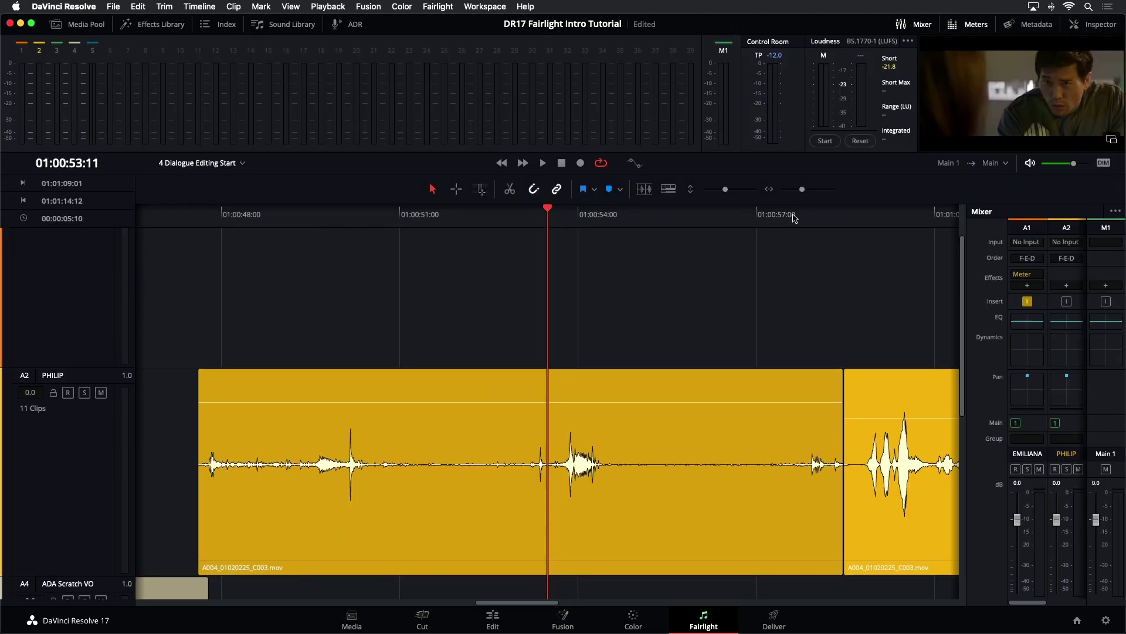
pyautogui.scroll(3, 575, 252)
pyautogui.scroll(-3, 578, 254)
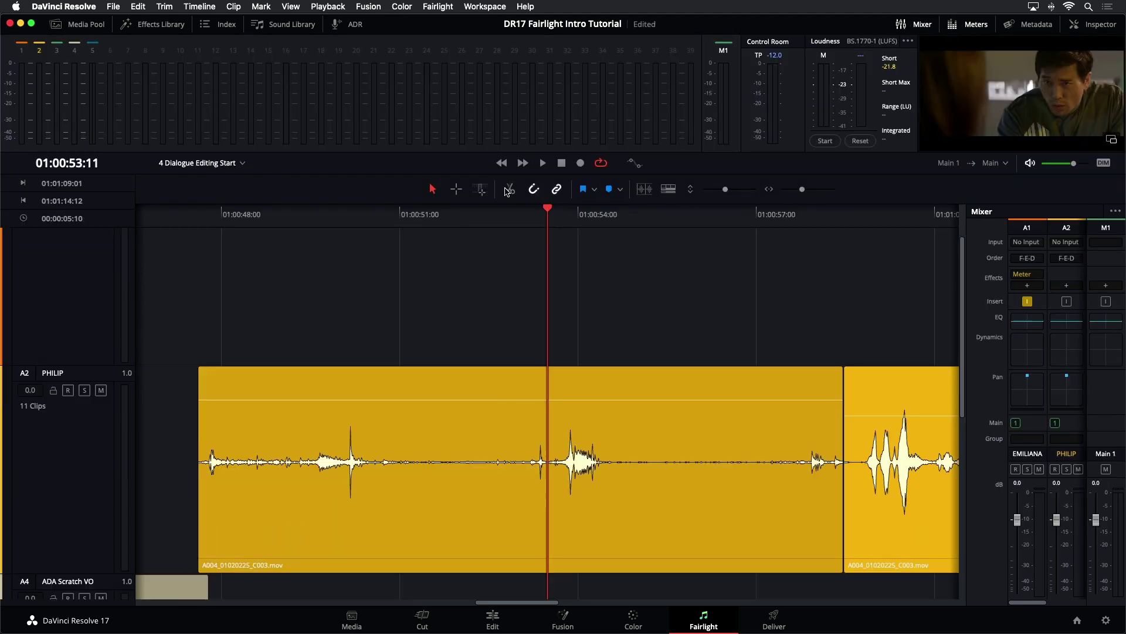
pyautogui.click(458, 215)
pyautogui.press('space')
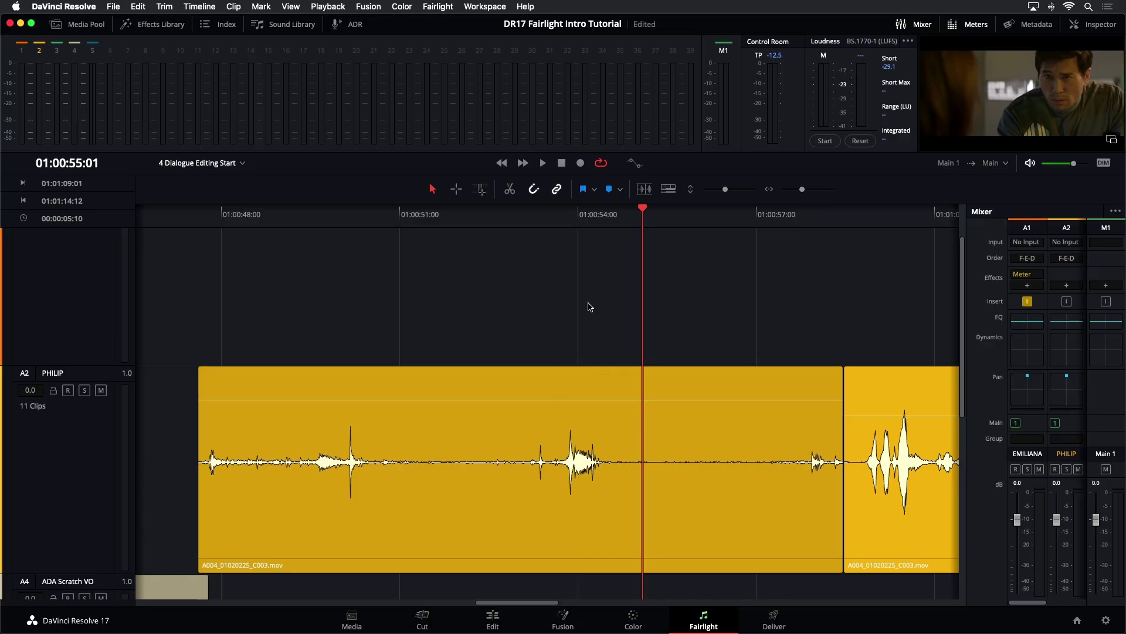
# Step: Place the playhead at 01:00:53:13, turn on Layered Audio Editing and reduce the track heights slightly
pyautogui.click(552, 226)
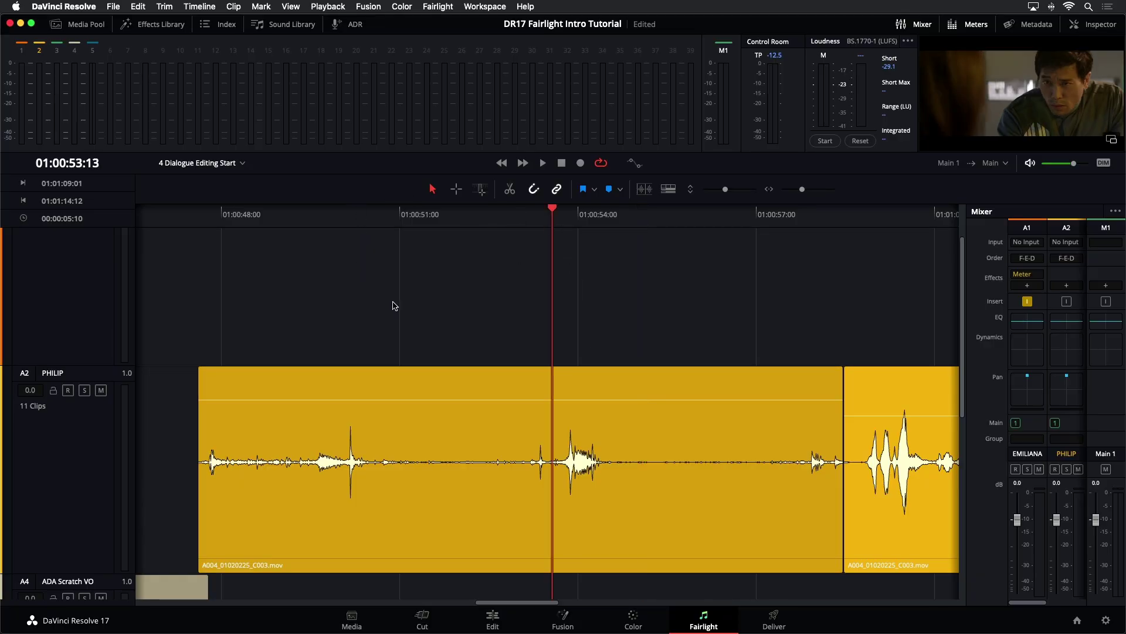
pyautogui.click(205, 5)
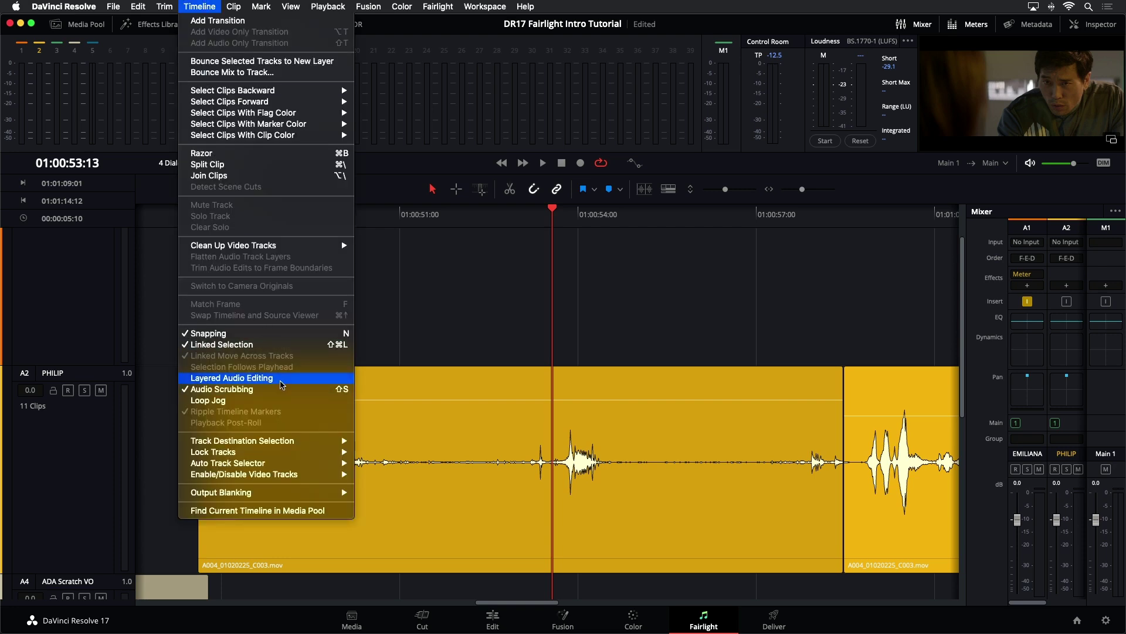
pyautogui.click(282, 383)
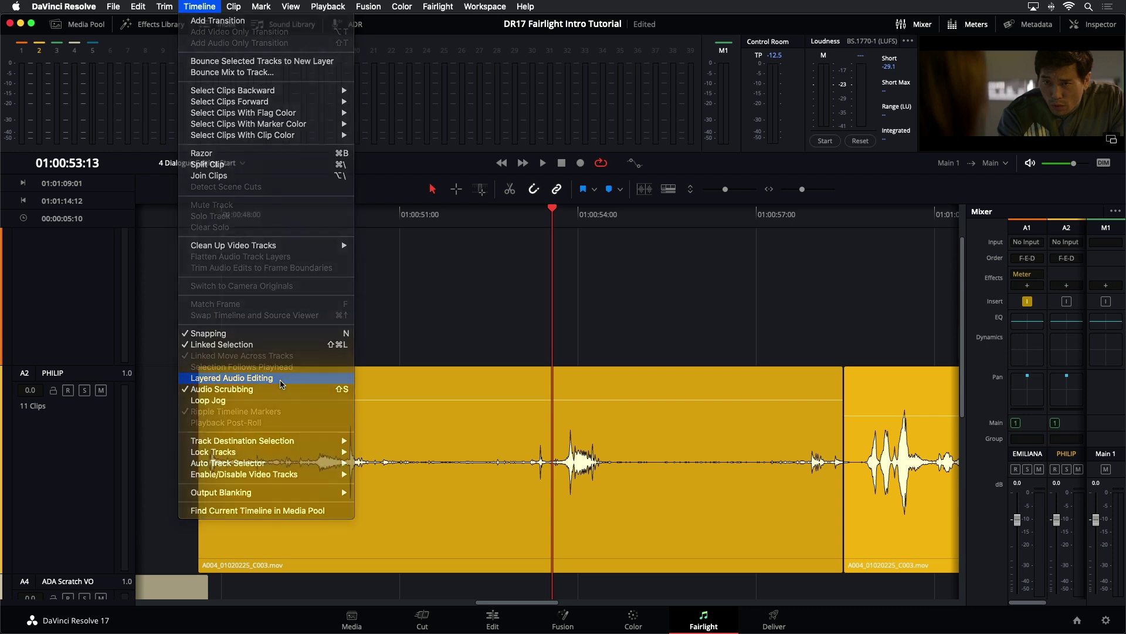
pyautogui.scroll(2, 543, 329)
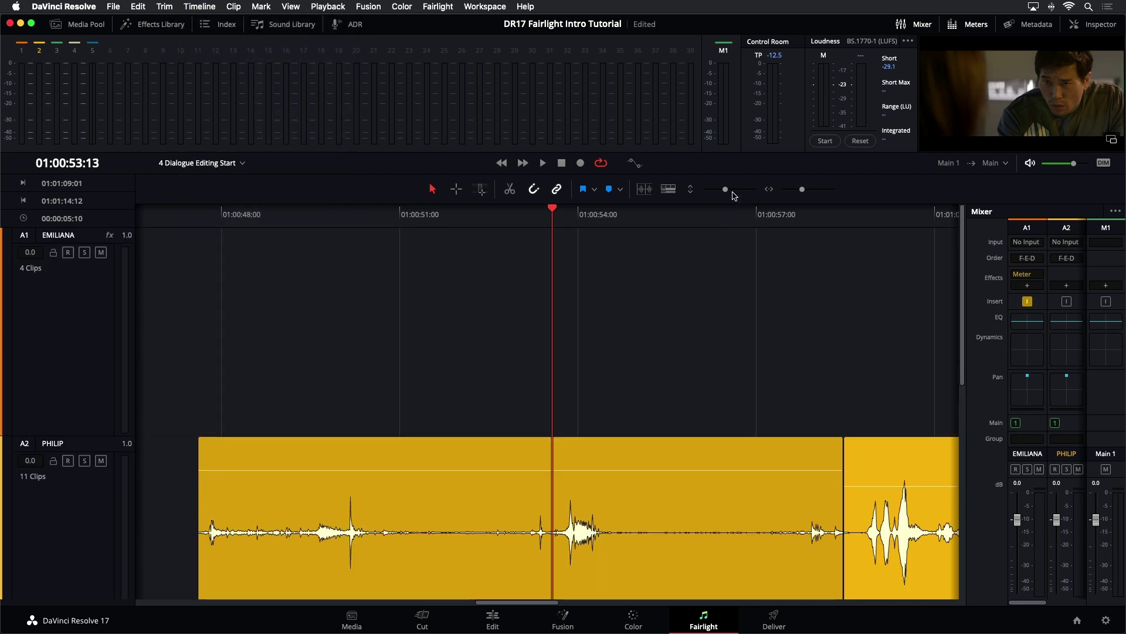
pyautogui.moveTo(730, 189); pyautogui.dragTo(726, 243)
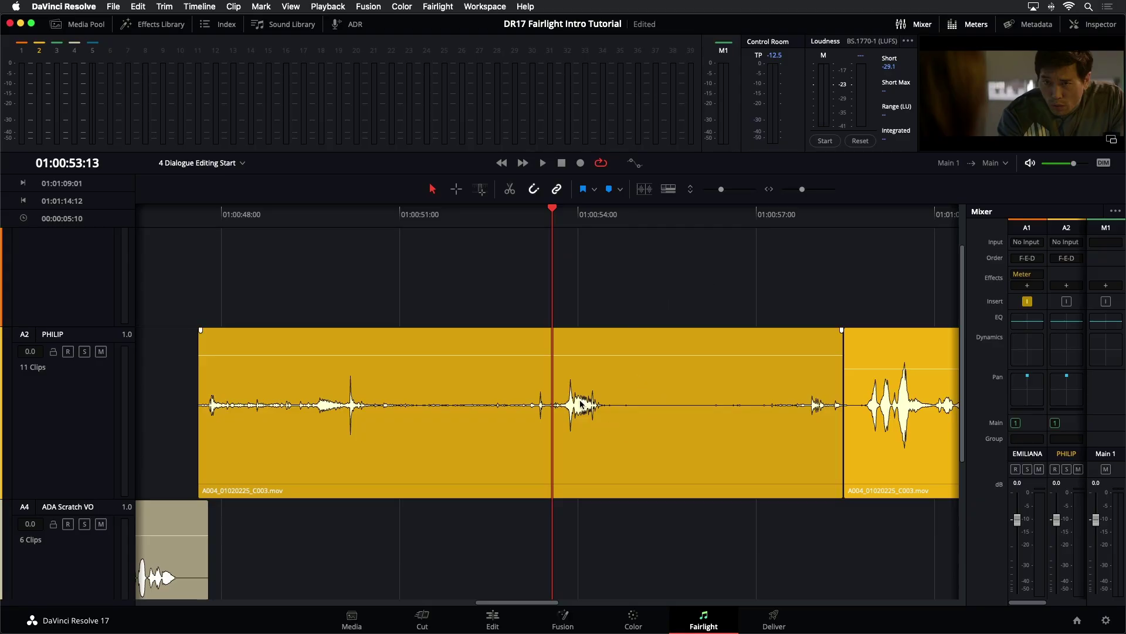
pyautogui.scroll(3, 589, 313)
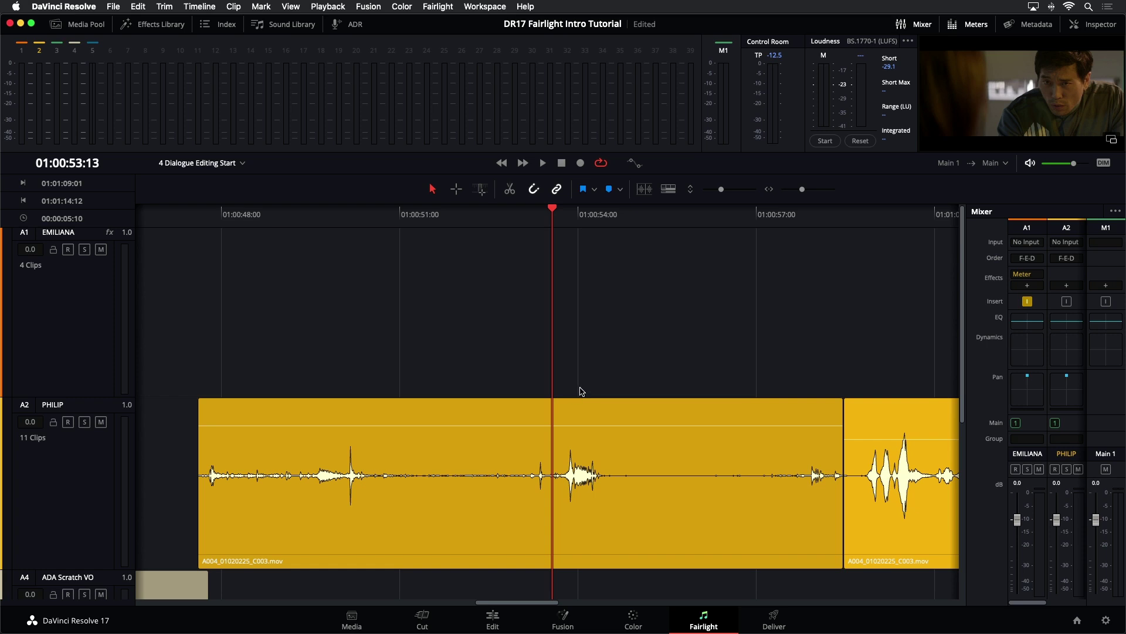
# Step: Show the Media Pool's Repair and Replace bin in thumbnail view
pyautogui.click(72, 24)
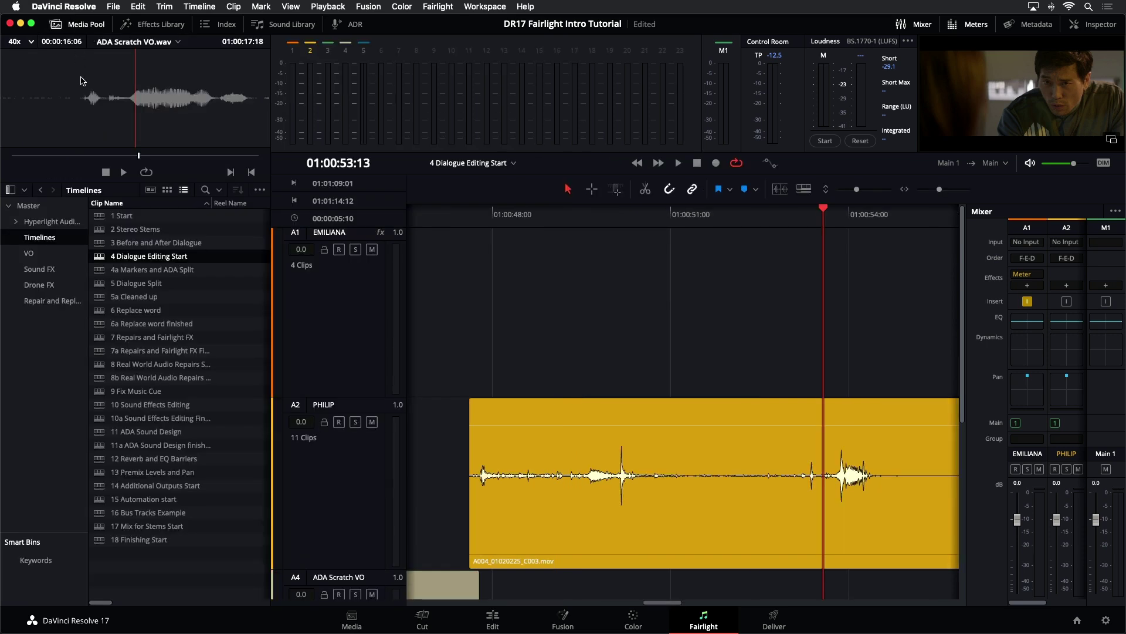
pyautogui.click(54, 303)
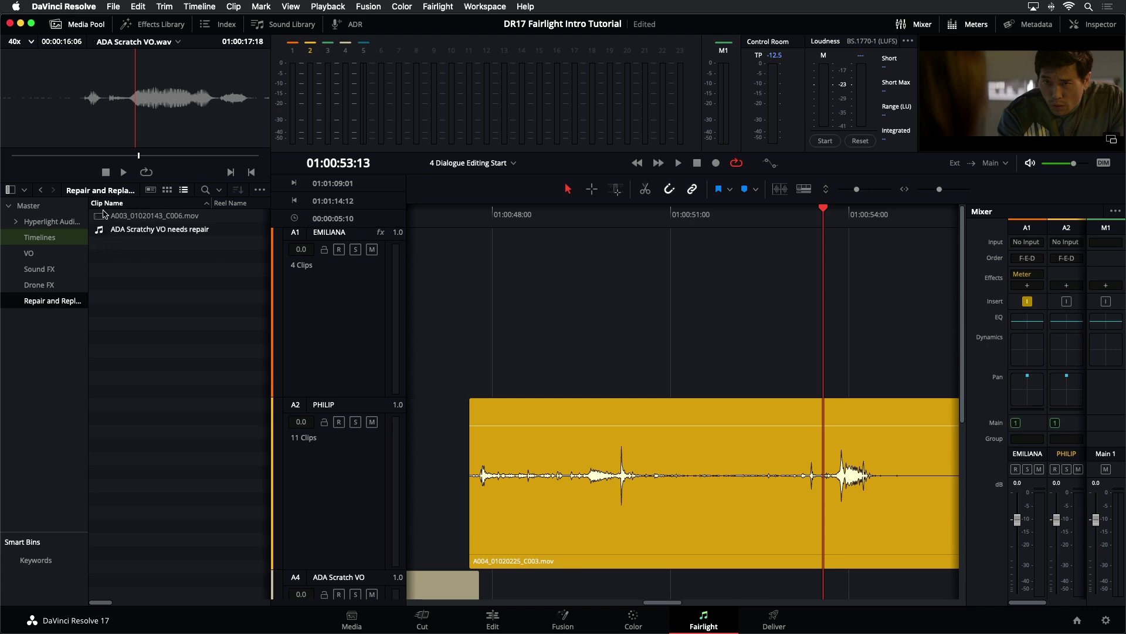
pyautogui.click(166, 191)
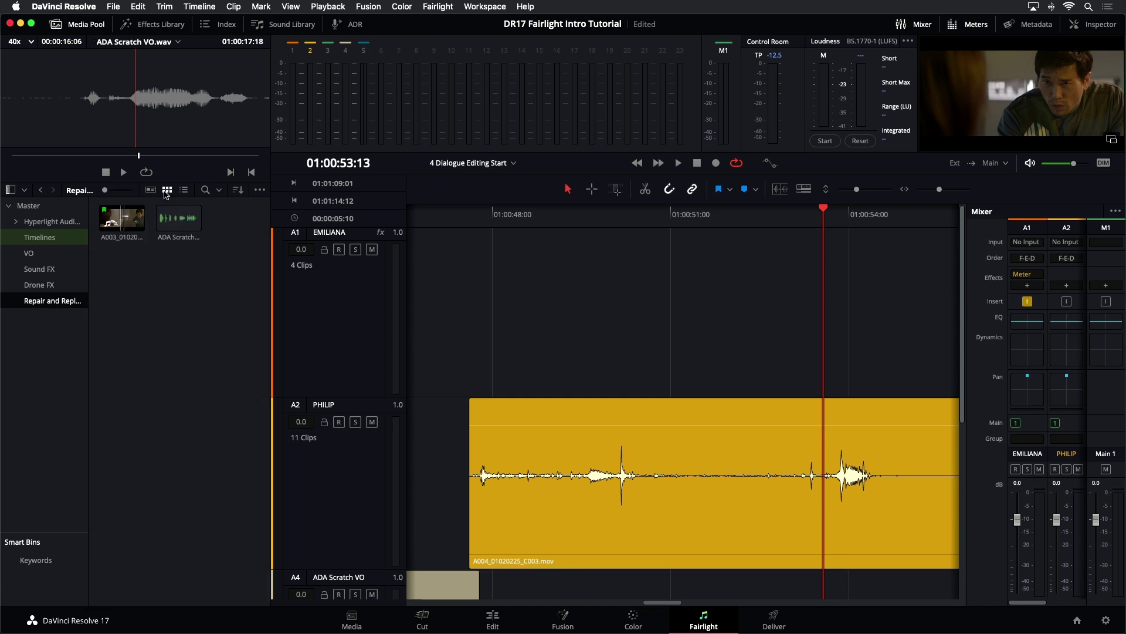
# Step: Audition the A003_01020143_C006.mov clip from the Repair and Replace bin in the source viewer
pyautogui.click(118, 220)
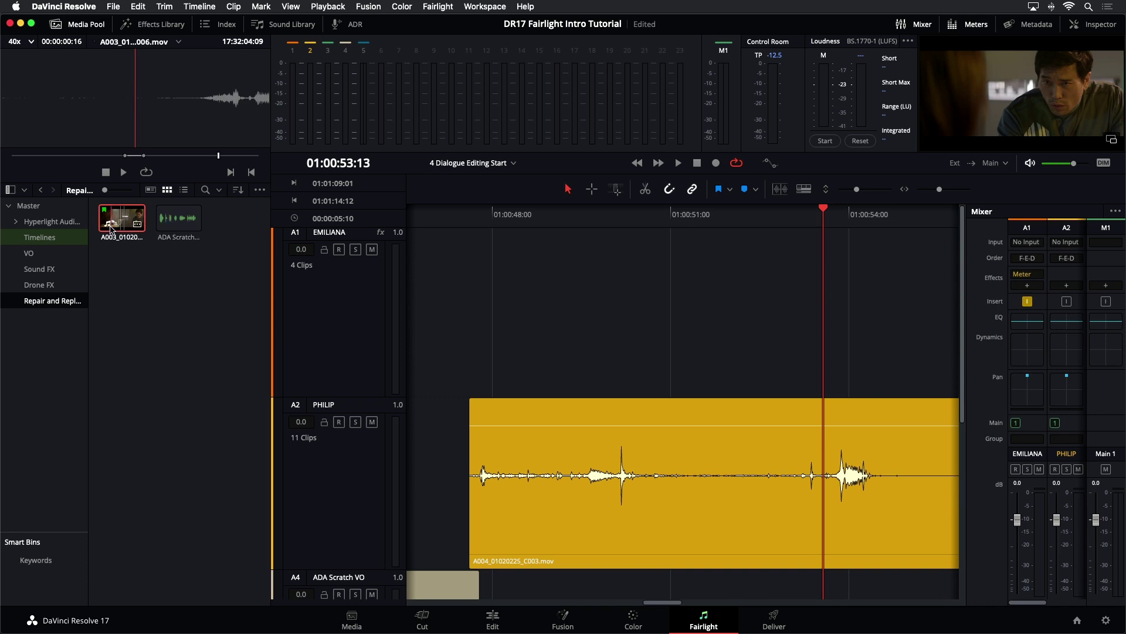
pyautogui.moveTo(130, 155); pyautogui.dragTo(137, 156)
pyautogui.click(123, 171)
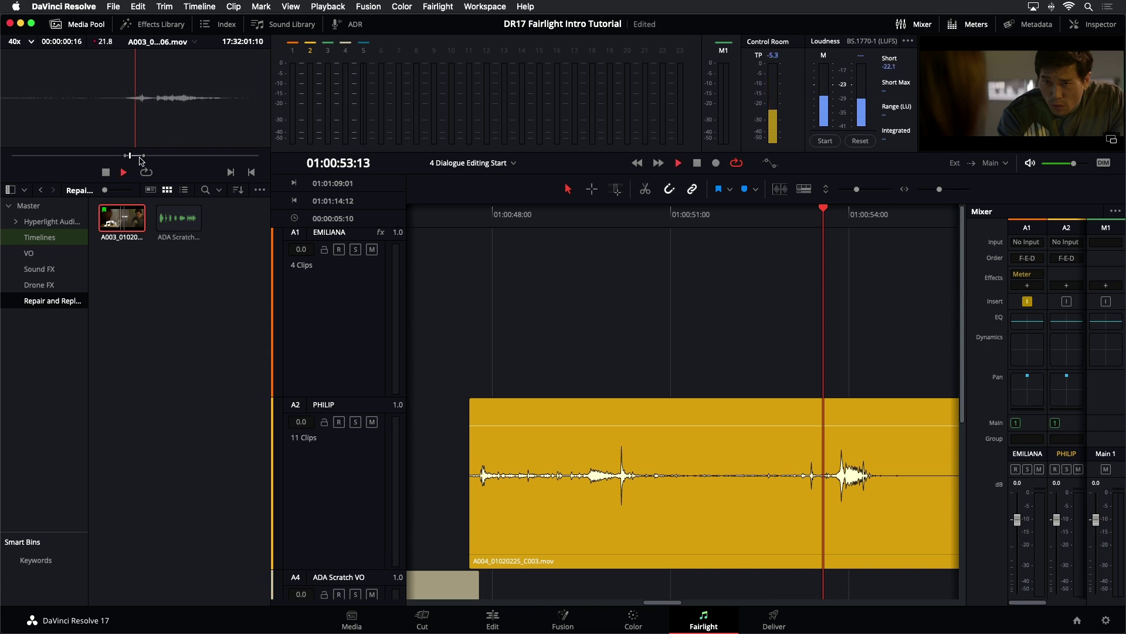
pyautogui.press('space')
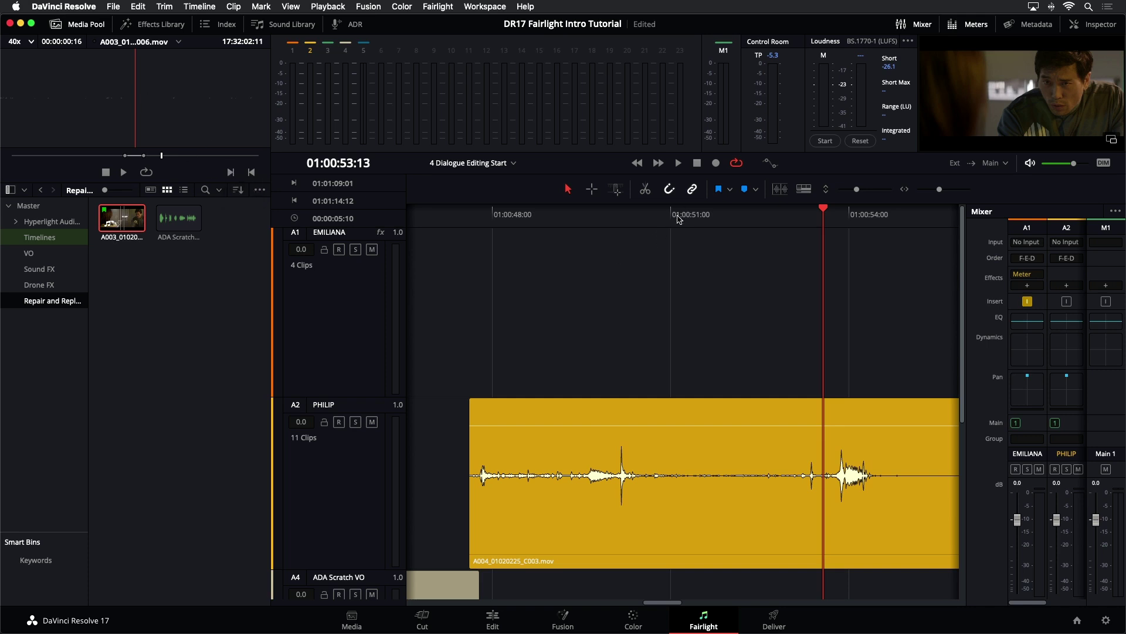
pyautogui.click(133, 155)
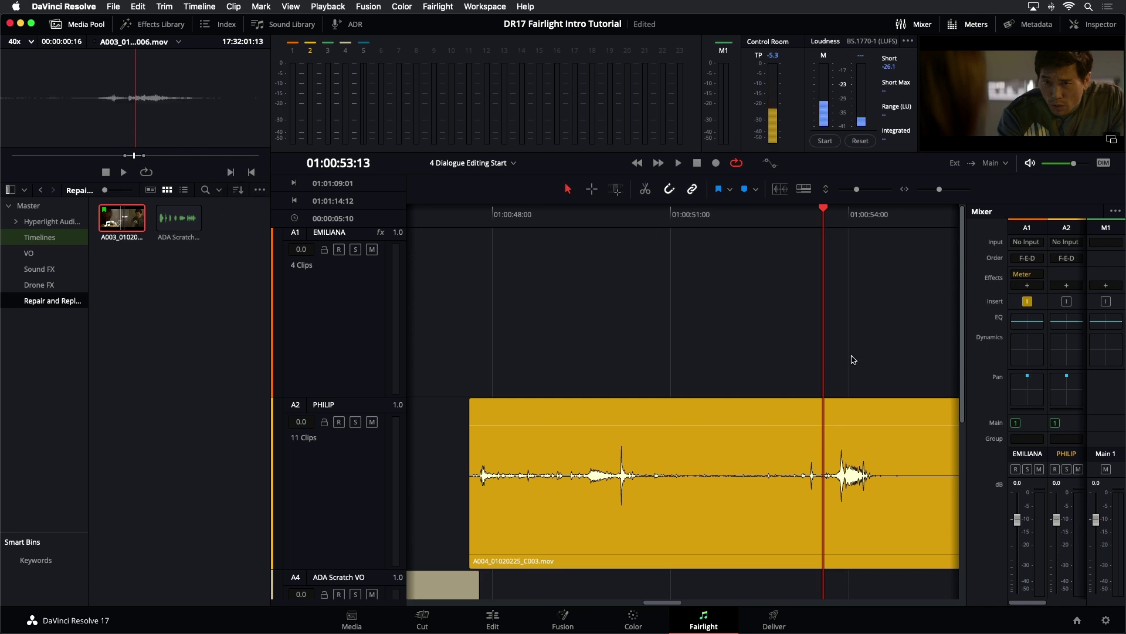
# Step: Place the A003_01020143_C006.mov clip on the EMILIANA track at 01:00:53:13 and hide the Media Pool
pyautogui.moveTo(124, 124); pyautogui.dragTo(821, 346)
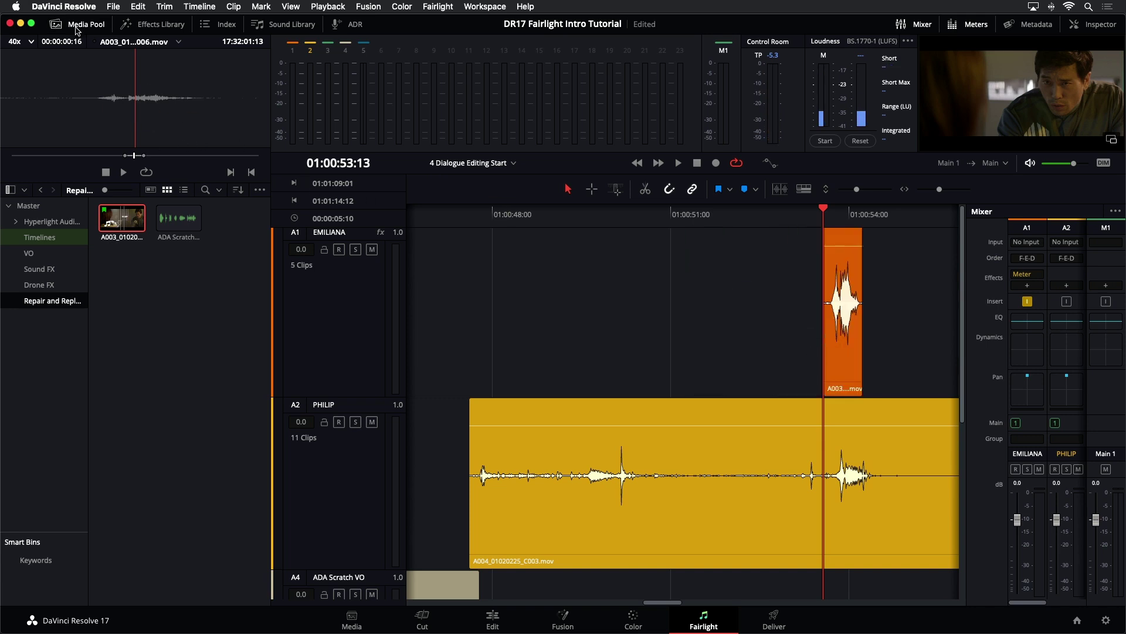
pyautogui.click(56, 24)
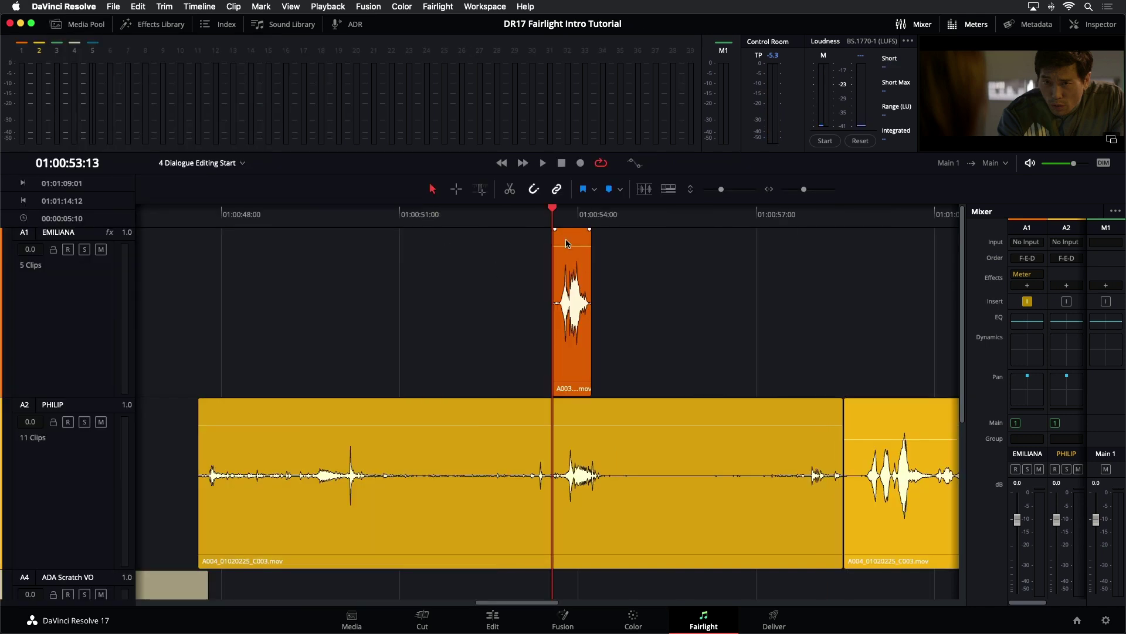
# Step: Lower the replacement clip's volume and move it later, close to the matching word in the PHILIP clip, and save the project
pyautogui.moveTo(569, 243); pyautogui.dragTo(568, 257)
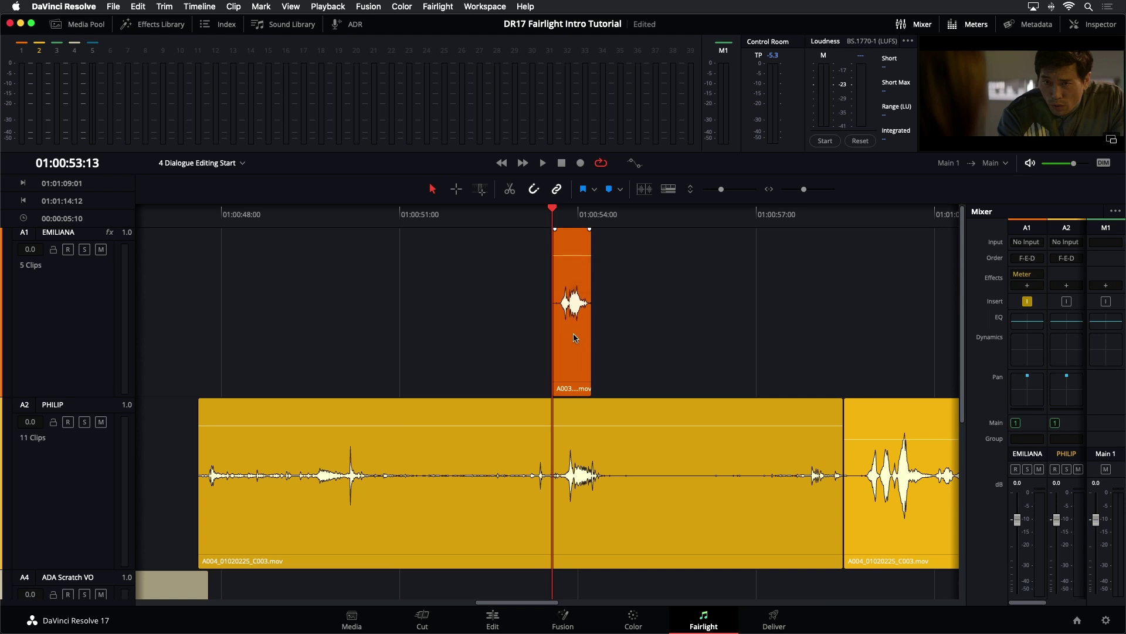
pyautogui.press('super+equal')
pyautogui.press('super+equal')
pyautogui.press('super+equal')
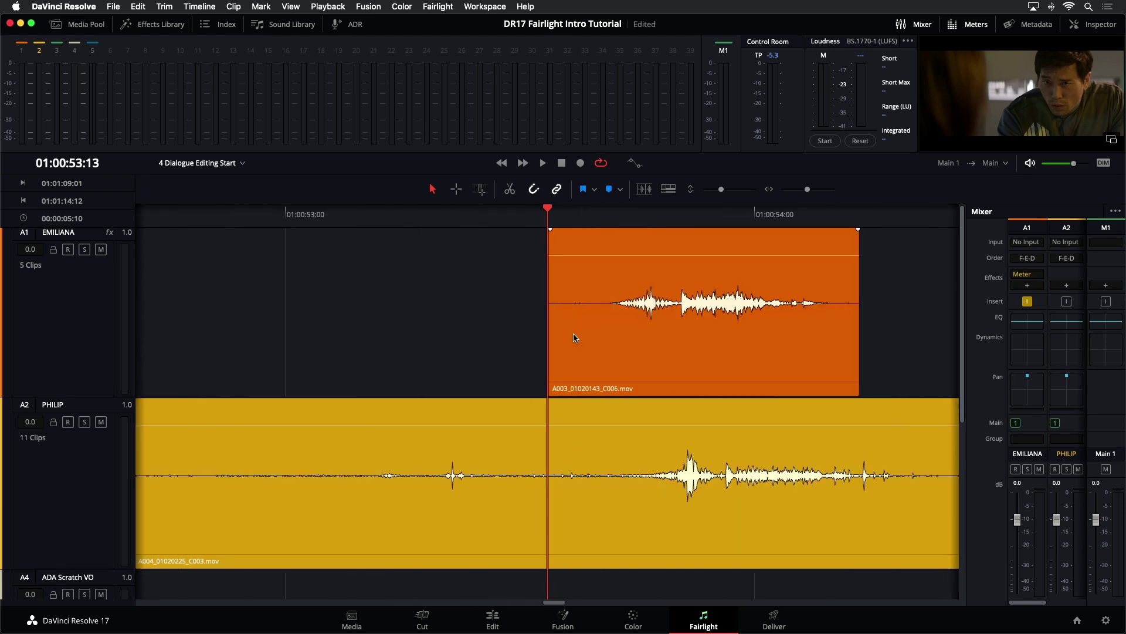
pyautogui.moveTo(755, 344); pyautogui.dragTo(816, 346)
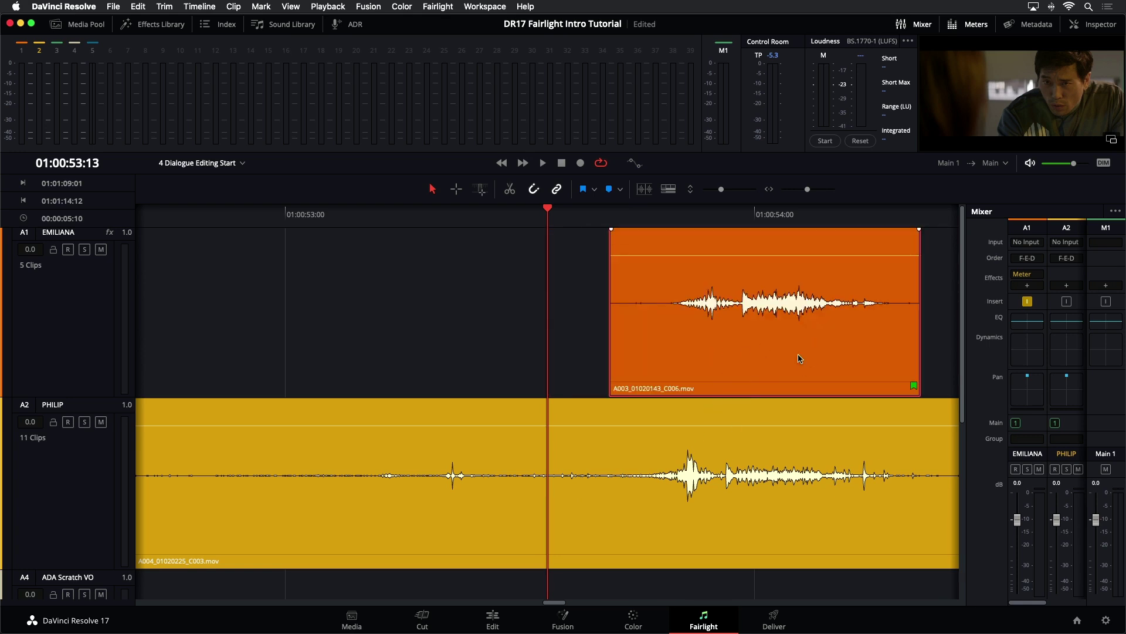
pyautogui.press('super+s')
# Step: Turn off Layered Audio Editing and move the replacement clip straight down onto the PHILIP track
pyautogui.click(197, 7)
pyautogui.click(270, 381)
pyautogui.moveTo(786, 364); pyautogui.dragTo(786, 414)
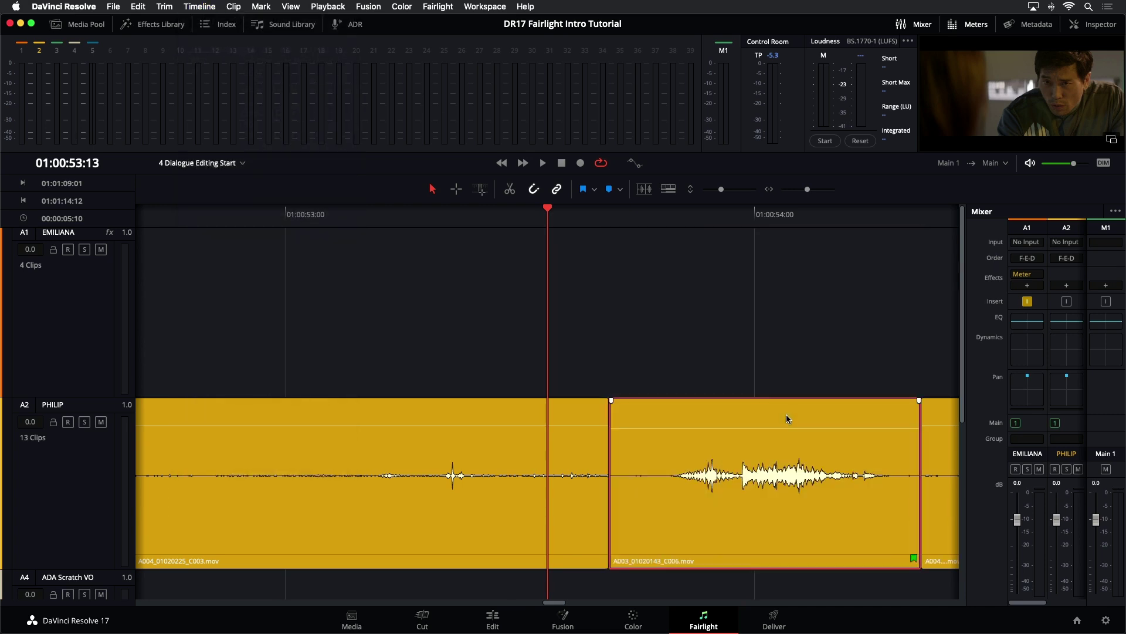
# Step: Set the clip color of the replacement clip on the PHILIP track to Navy
pyautogui.rightClick(757, 446)
pyautogui.moveTo(804, 322)
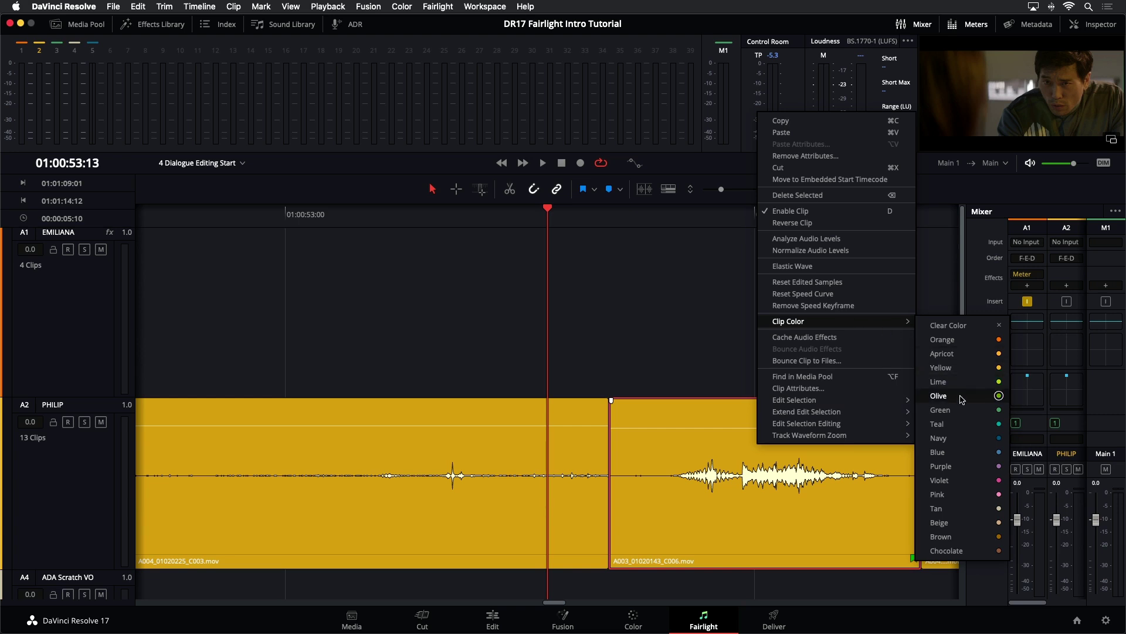
pyautogui.click(956, 443)
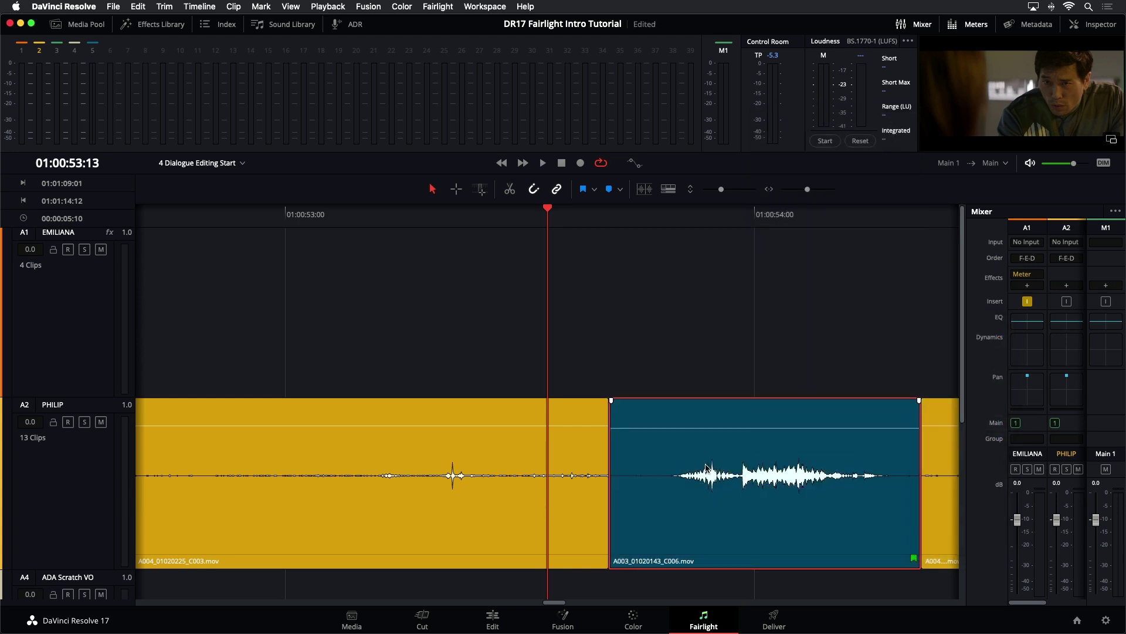
# Step: Move the navy clip back up to the EMILIANA track, and undo the edits back to before it was placed on PHILIP
pyautogui.press('super+shift+a')
pyautogui.moveTo(711, 428); pyautogui.dragTo(704, 380)
pyautogui.press('super+s')
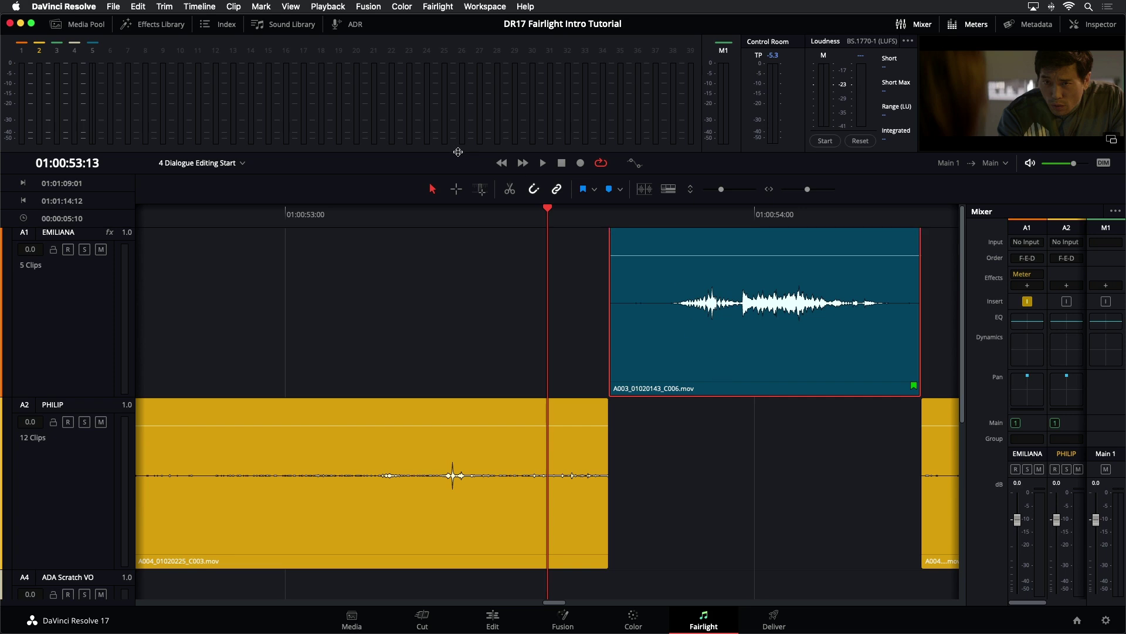
pyautogui.press('super+z')
pyautogui.press('super+z')
pyautogui.press('super+shift+z')
pyautogui.press('super+shift+z')
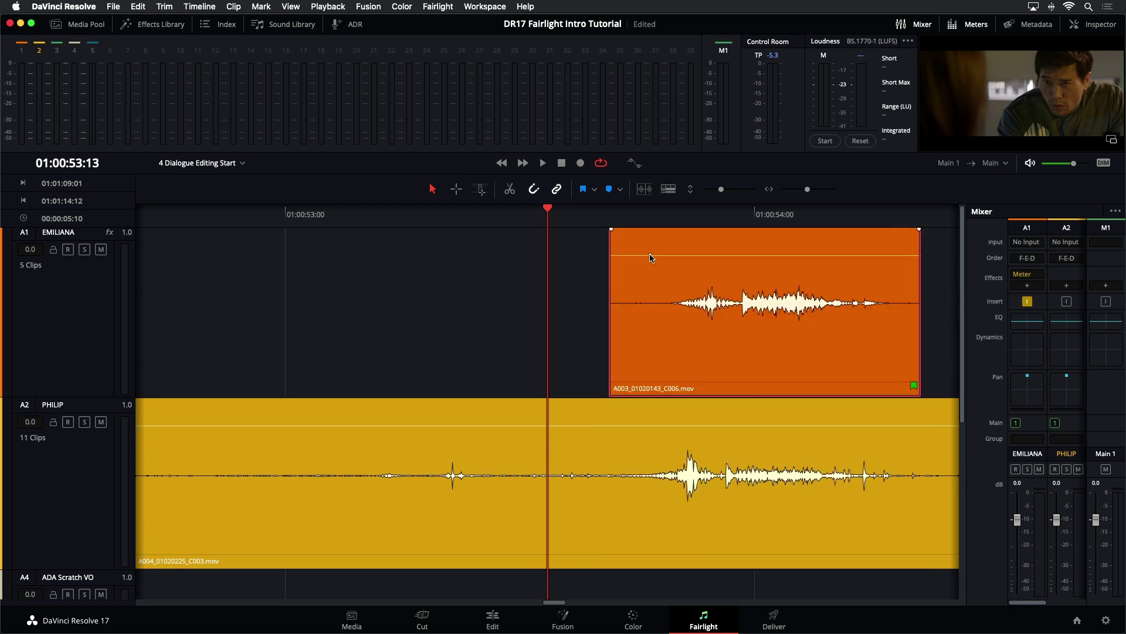
# Step: Color the replacement clip on the EMILIANA track Navy and turn on Layered Audio Editing
pyautogui.rightClick(730, 365)
pyautogui.moveTo(784, 232)
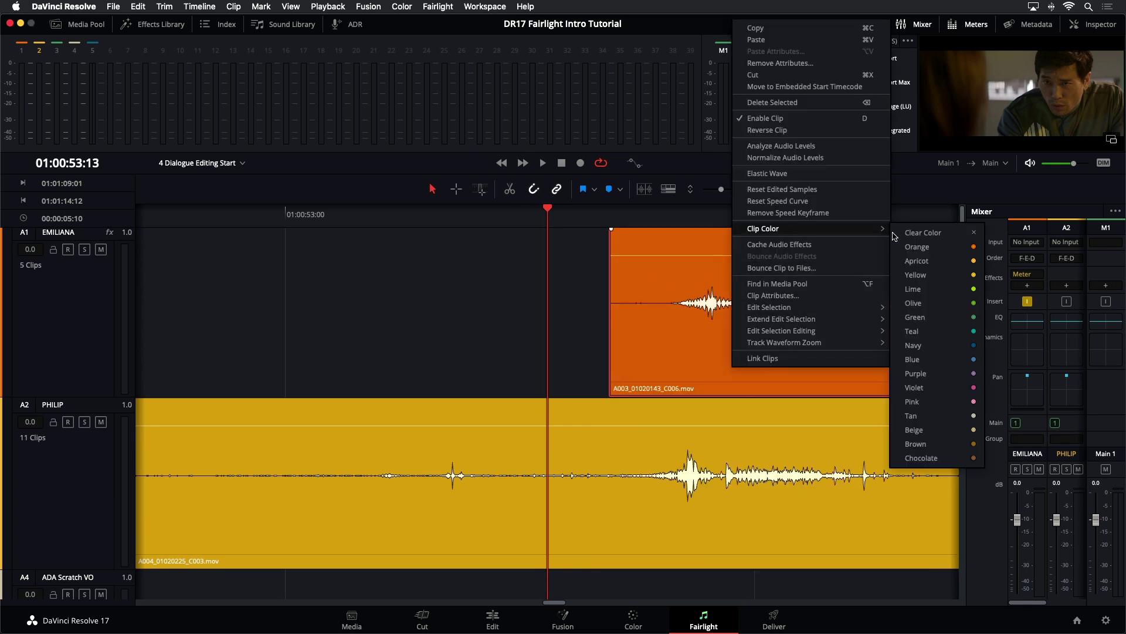
pyautogui.click(933, 347)
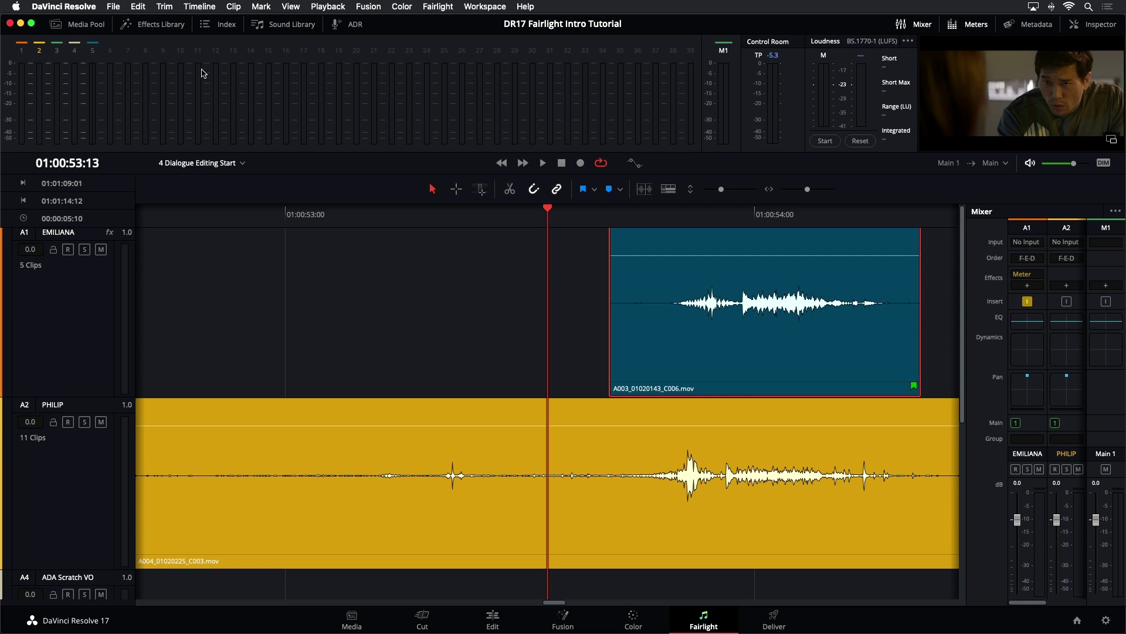
pyautogui.click(203, 7)
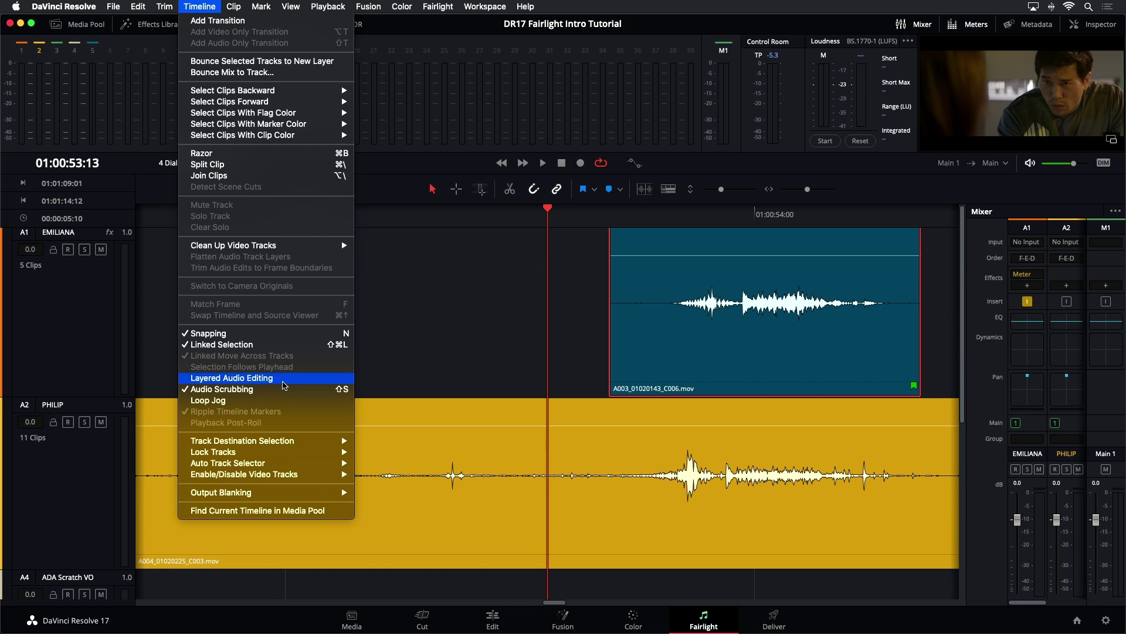
pyautogui.click(284, 384)
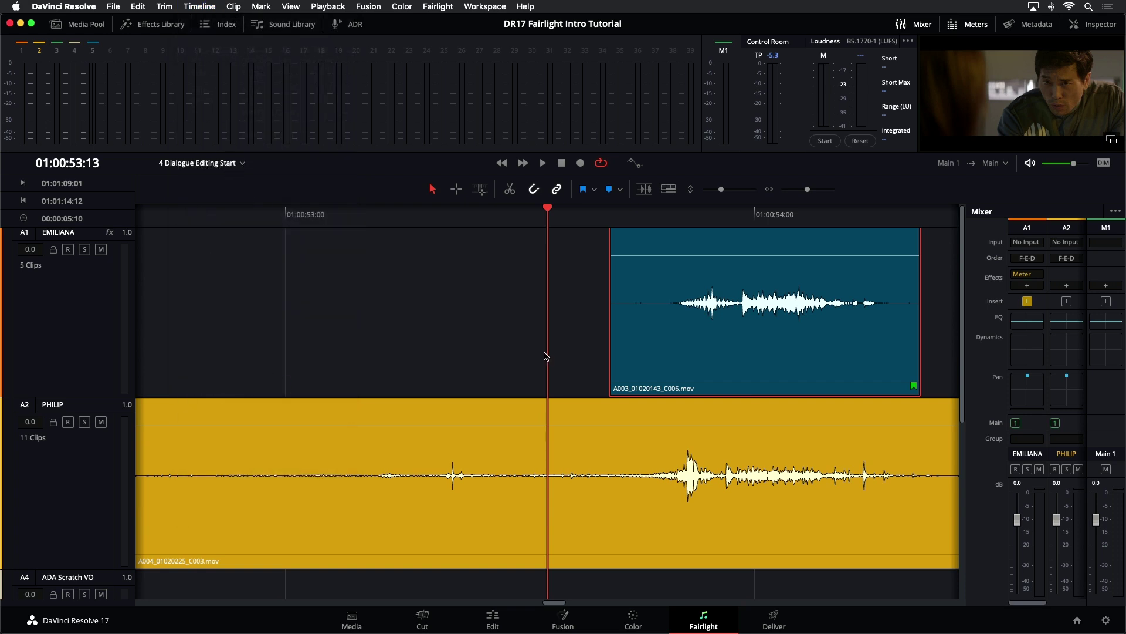
# Step: Nudge the navy clip slightly earlier so its waveform lines up with the word in the PHILIP clip, and save the project
pyautogui.click(783, 332)
pyautogui.moveTo(784, 332); pyautogui.dragTo(771, 329)
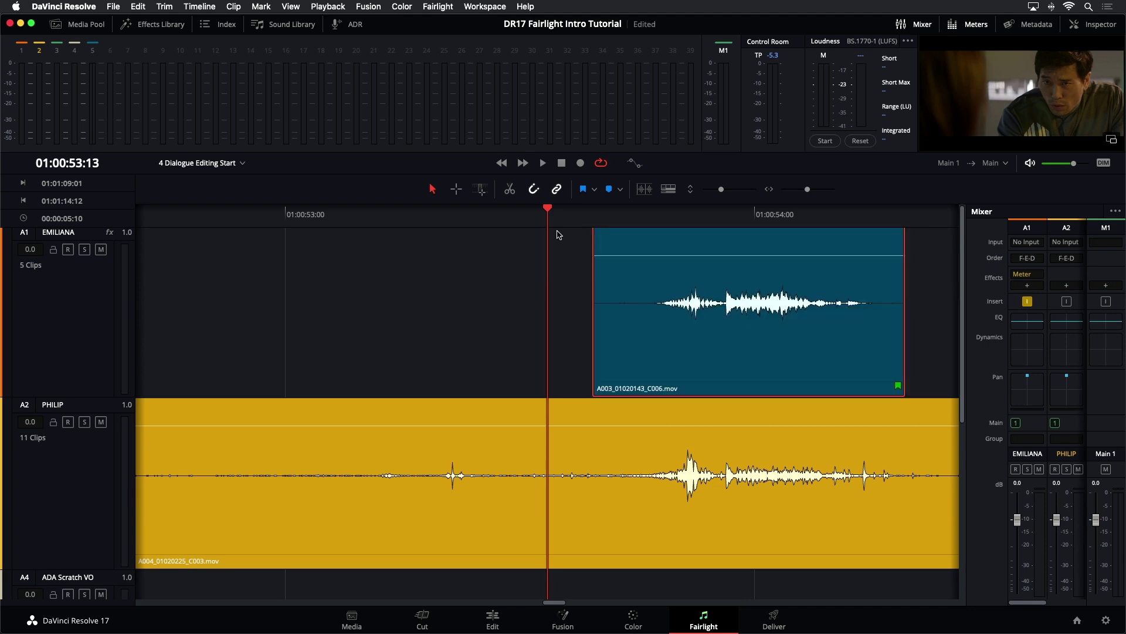
pyautogui.press('super+s')
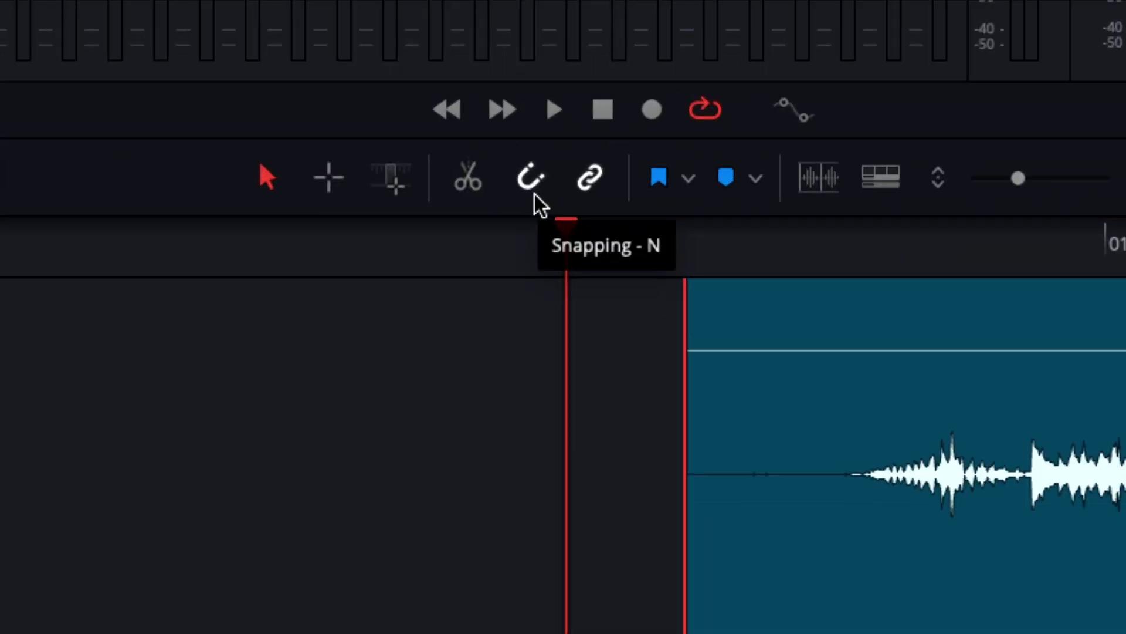
# Step: Toggle timeline snapping a few times and leave it turned off
pyautogui.click(531, 177)
pyautogui.click(531, 177)
pyautogui.click(532, 189)
pyautogui.click(533, 190)
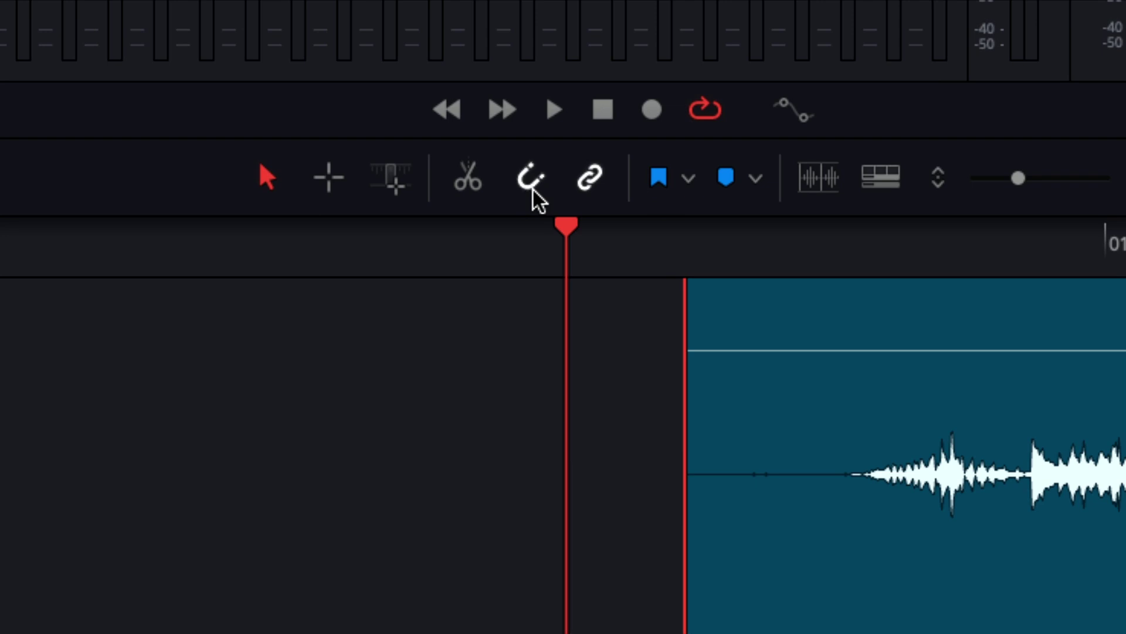
pyautogui.click(533, 189)
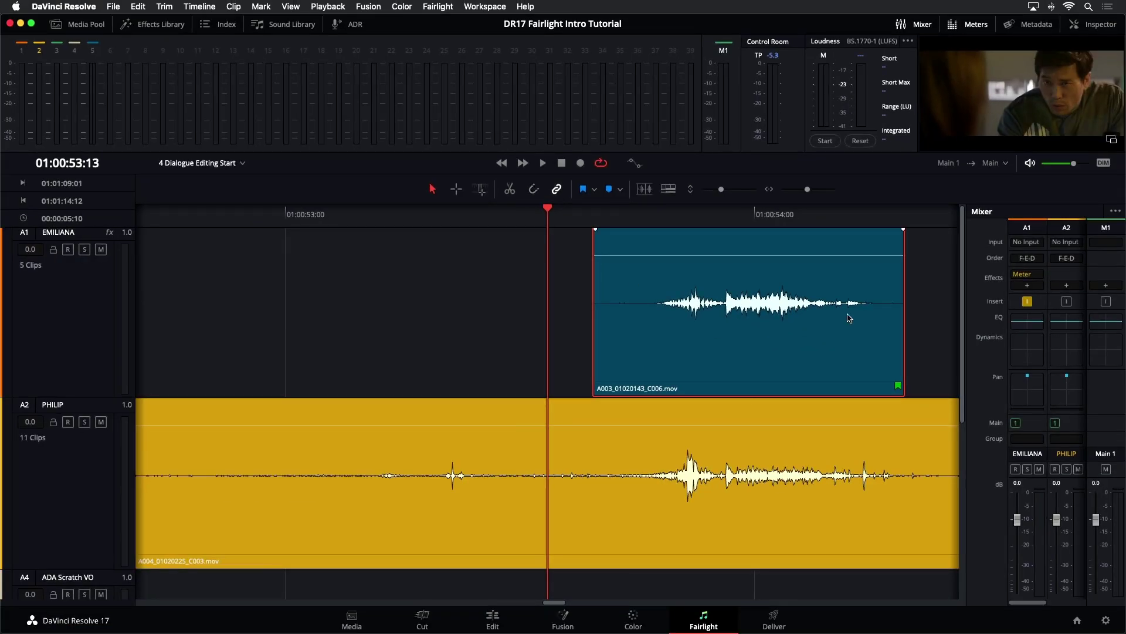
# Step: Layer the navy clip over the PHILIP clip on track A2, keeping its waveform aligned with the original word
pyautogui.click(776, 332)
pyautogui.moveTo(776, 333); pyautogui.dragTo(792, 444)
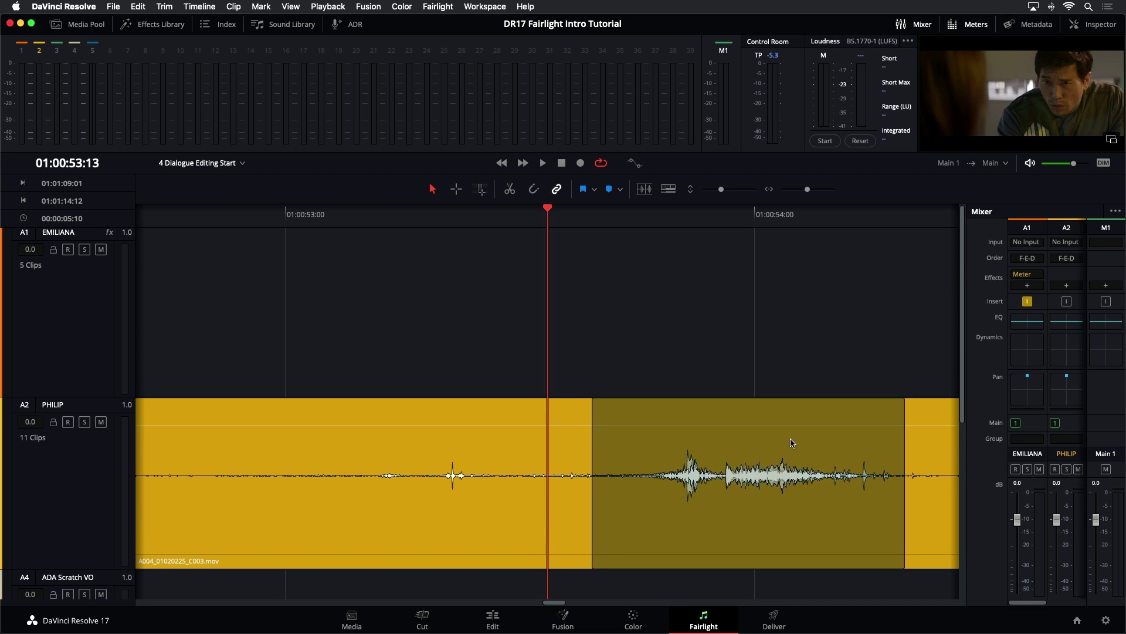
pyautogui.moveTo(792, 443); pyautogui.dragTo(791, 443)
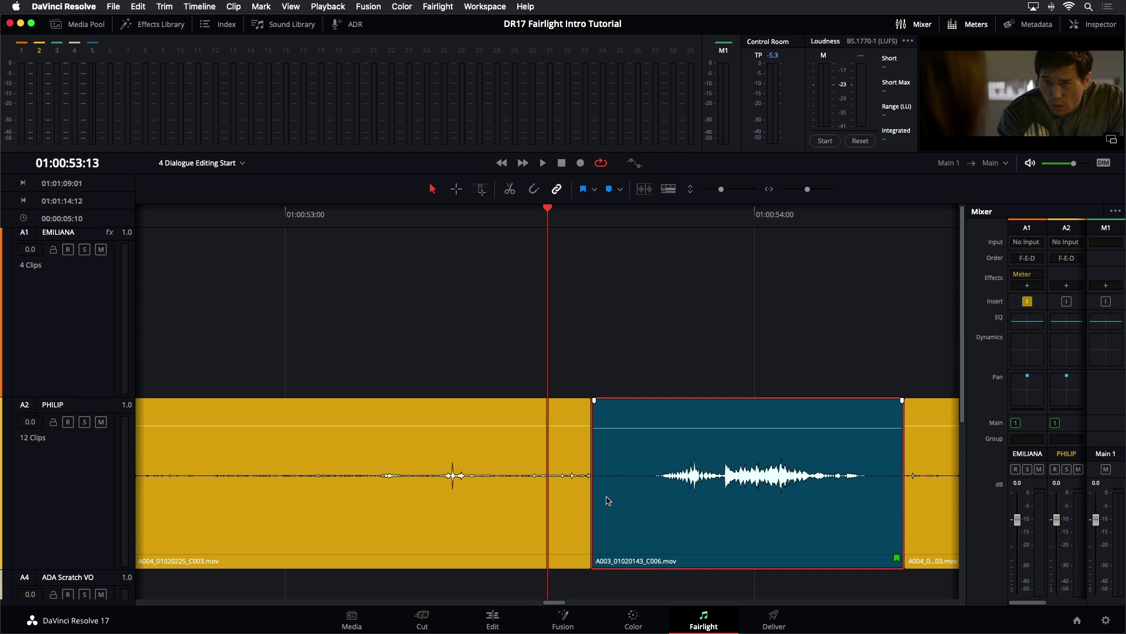
# Step: Extend the navy clip's start to 01:00:53:13 and its end slightly later, and add a short fade-in and fade-out
pyautogui.moveTo(592, 508); pyautogui.dragTo(548, 511)
pyautogui.moveTo(902, 531); pyautogui.dragTo(952, 528)
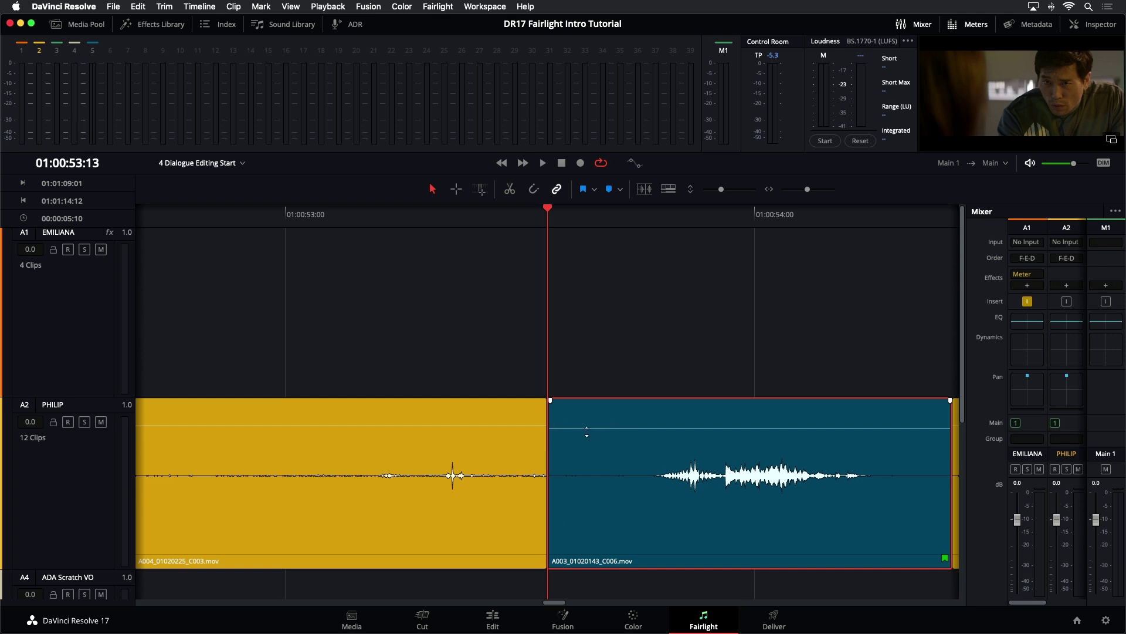
pyautogui.moveTo(552, 401); pyautogui.dragTo(613, 401)
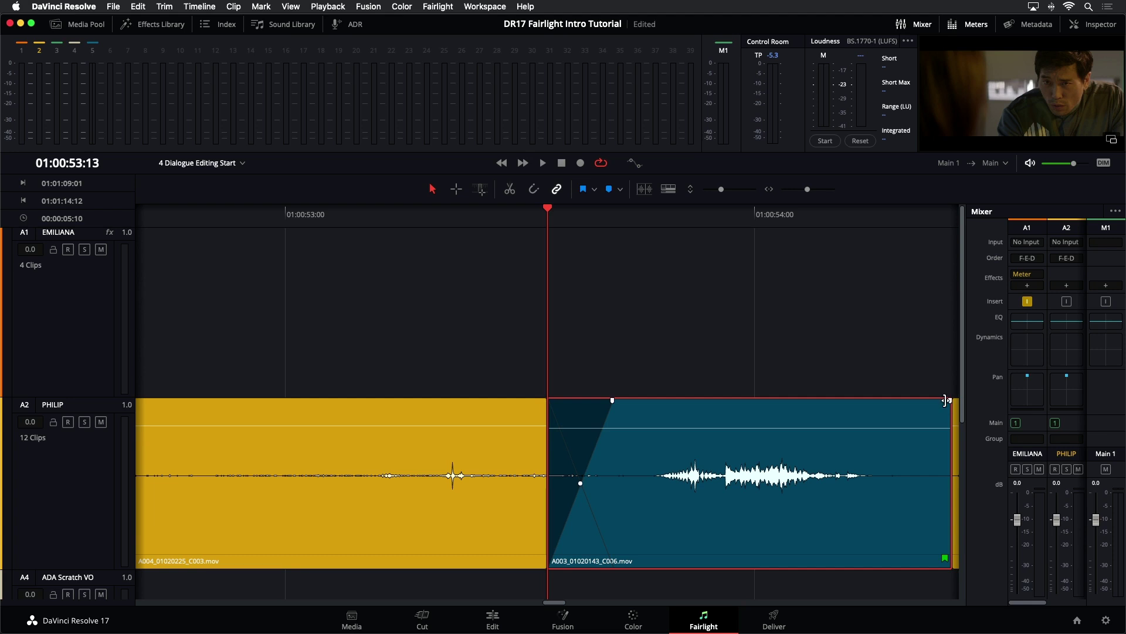
pyautogui.moveTo(950, 401); pyautogui.dragTo(882, 407)
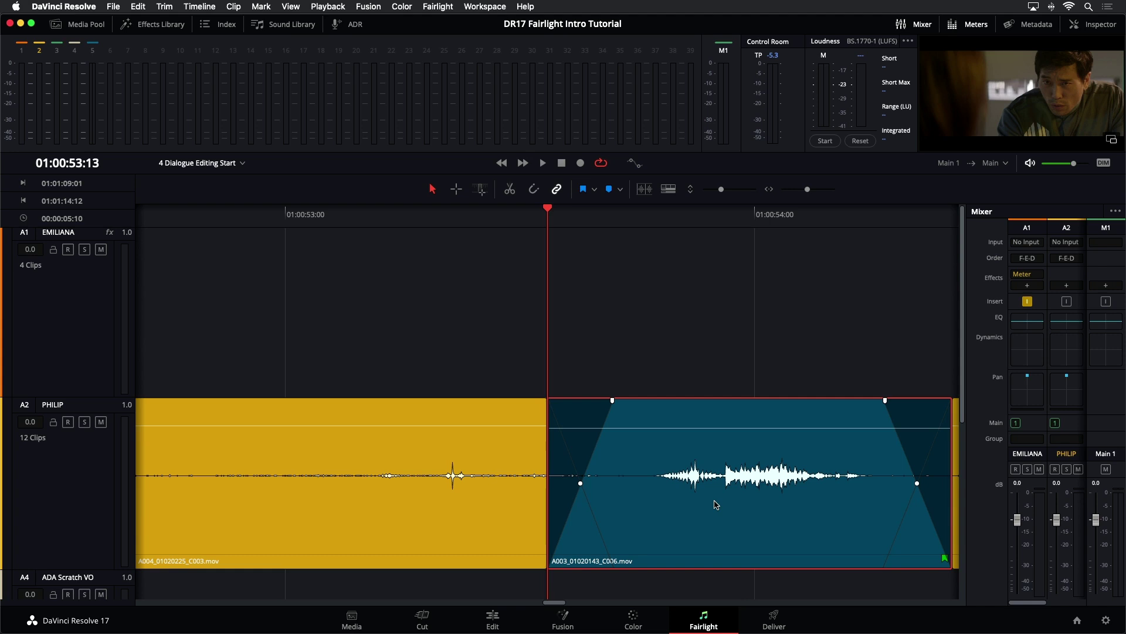
# Step: Audition the layered replacement on the PHILIP track from about 01:00:53:04 to 01:00:54:17
pyautogui.moveTo(634, 461)
pyautogui.click(366, 216)
pyautogui.press('space')
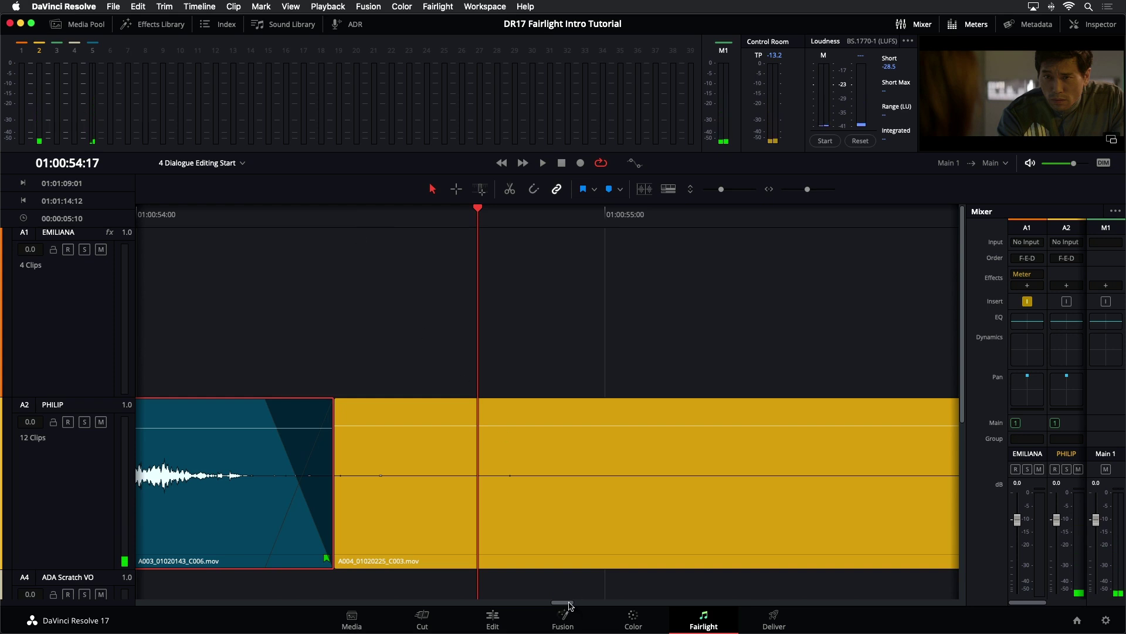
# Step: Show the audio track layers to inspect how the navy clip stacks above the PHILIP clip, and hide the layers again
pyautogui.moveTo(569, 604); pyautogui.dragTo(562, 606)
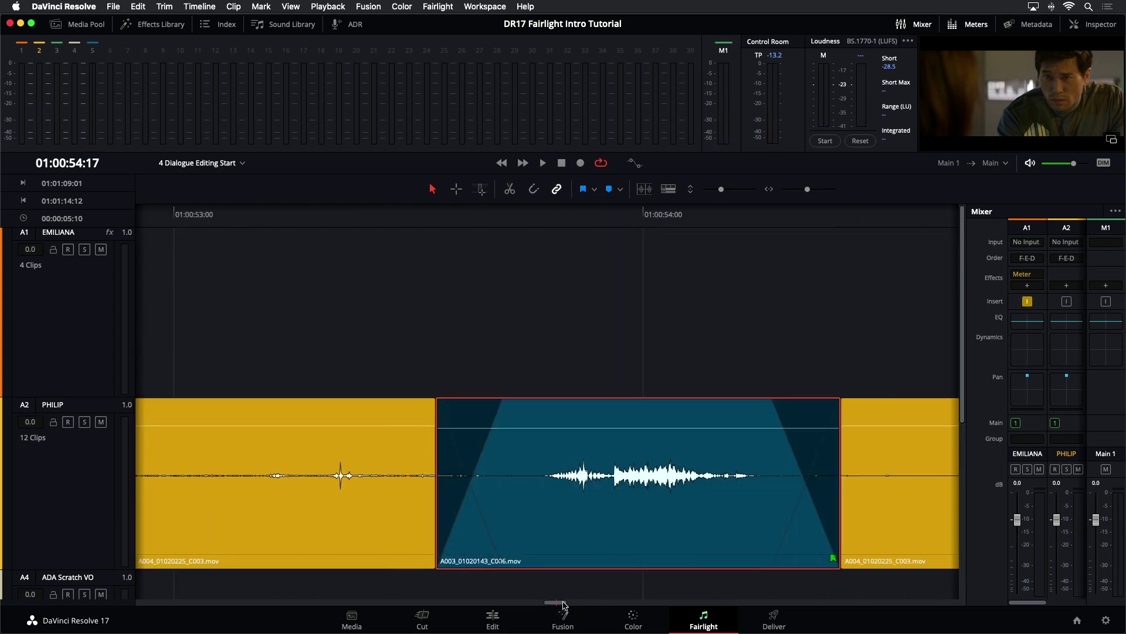
pyautogui.press('super+minus')
pyautogui.press('super+minus')
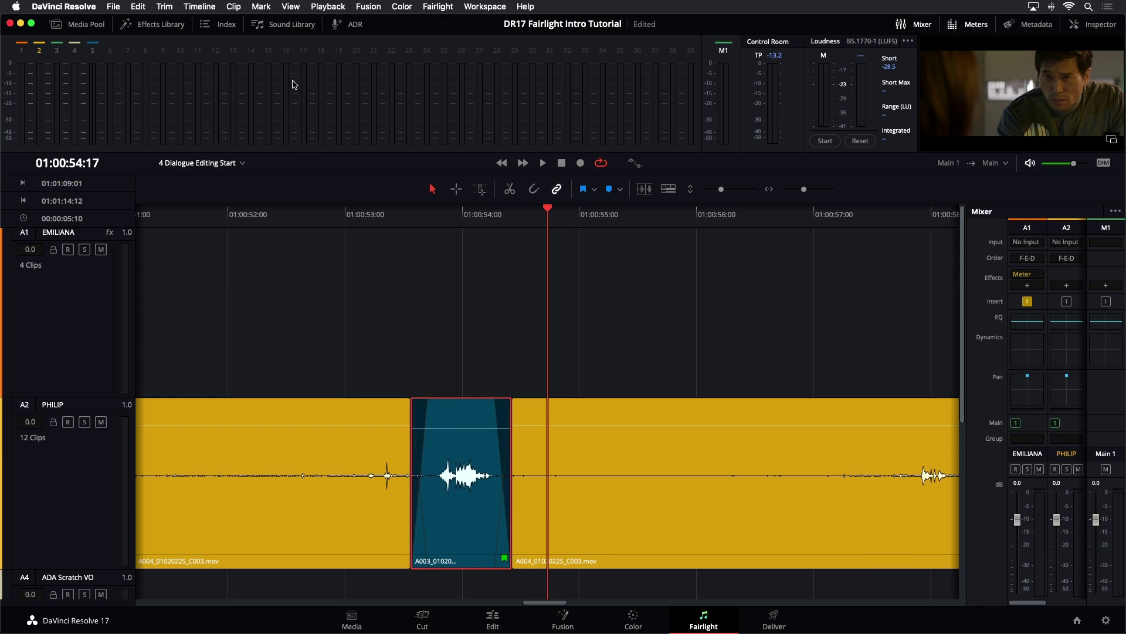
pyautogui.click(291, 6)
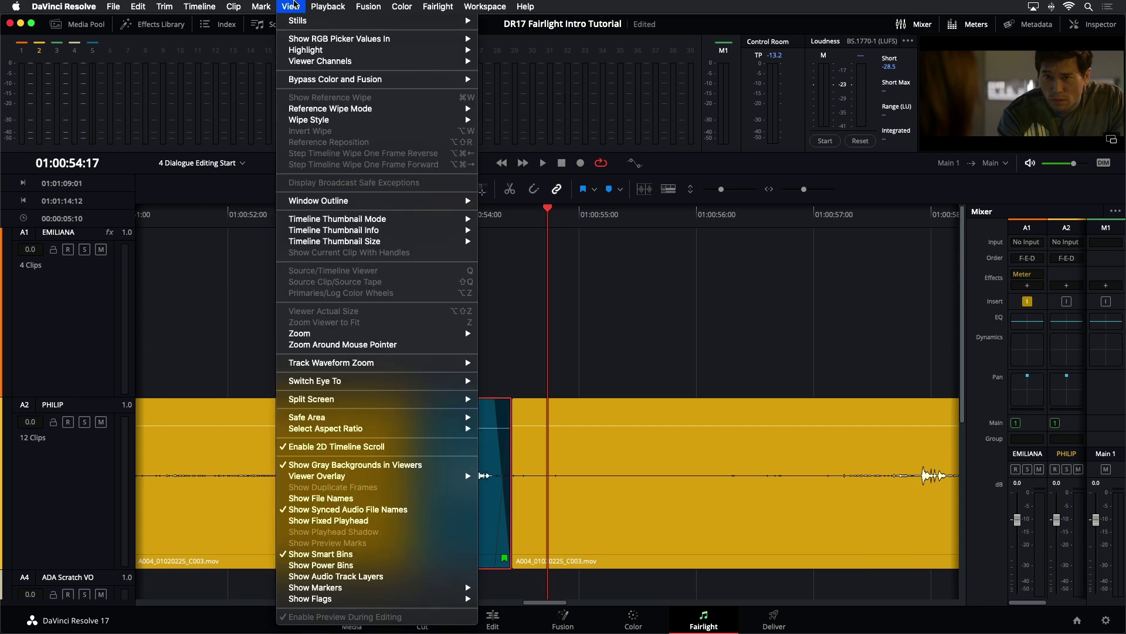
pyautogui.moveTo(296, 584)
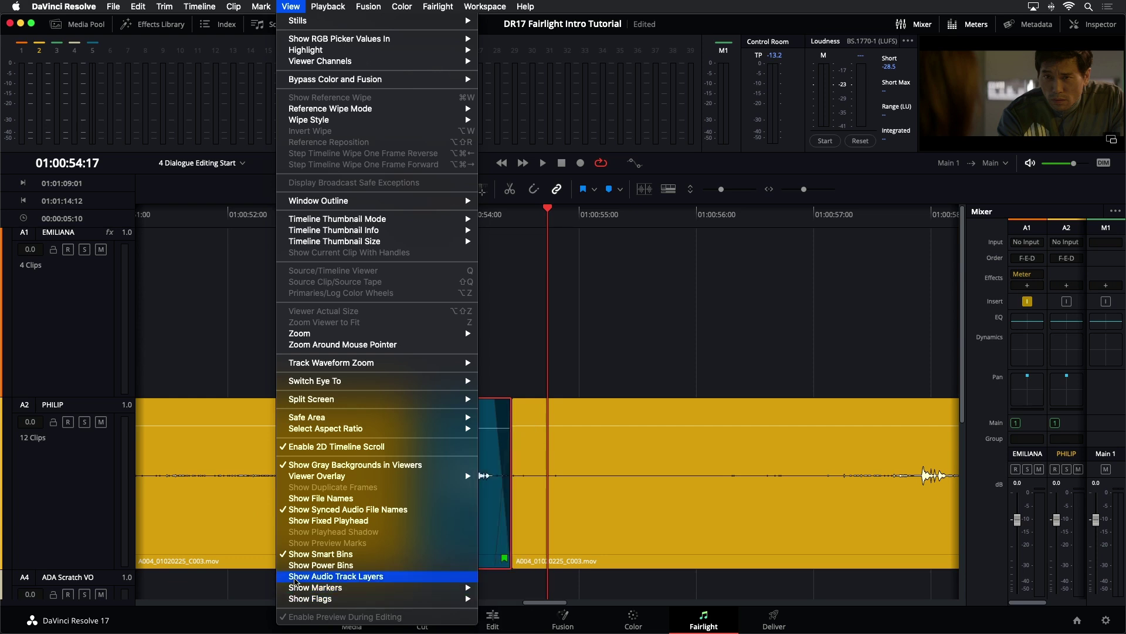
pyautogui.click(297, 577)
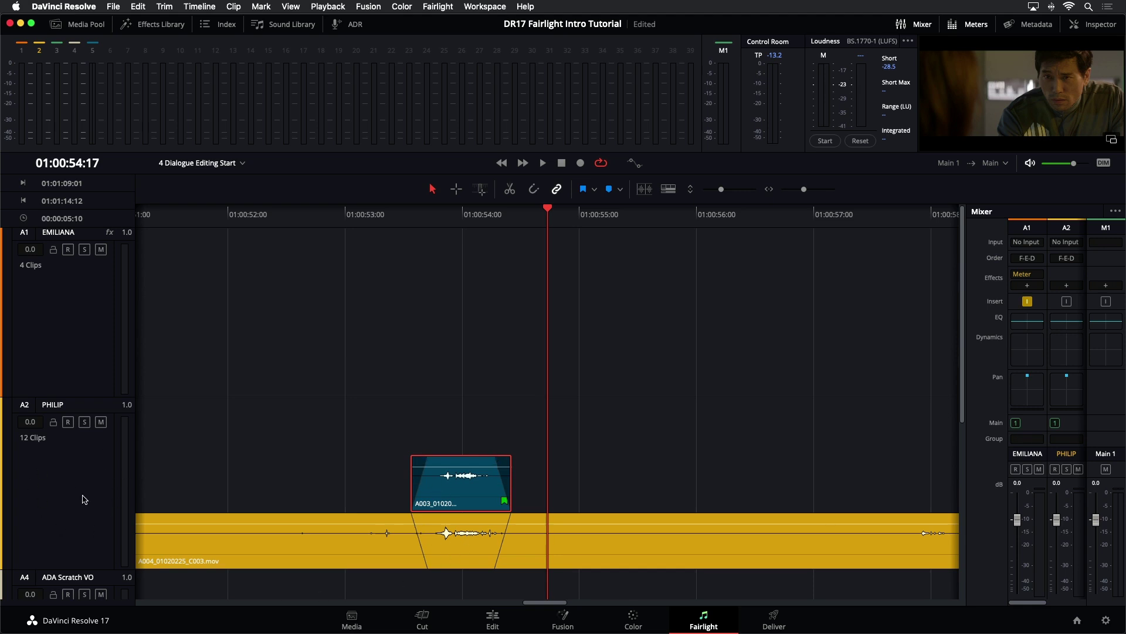
pyautogui.moveTo(485, 524)
pyautogui.click(291, 6)
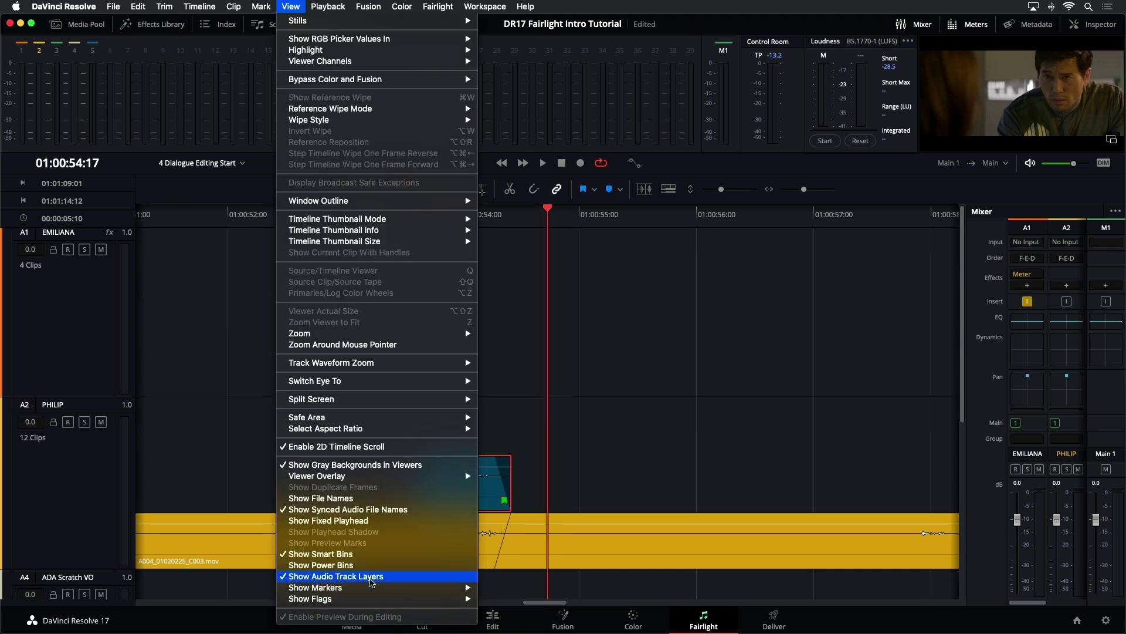
pyautogui.click(366, 578)
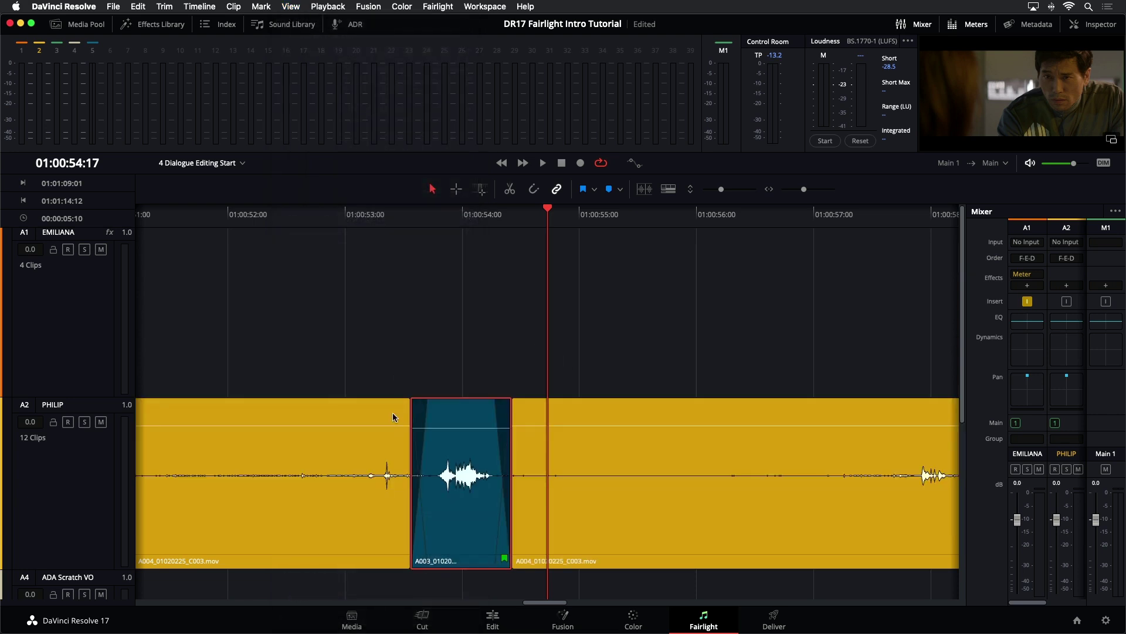
# Step: Extend the navy clip's start slightly earlier on the PHILIP track and audition the replacement from about 01:00:53:01
pyautogui.moveTo(412, 431)
pyautogui.mouseDown()
pyautogui.moveTo(400, 431)
pyautogui.moveTo(411, 431)
pyautogui.mouseUp()
pyautogui.click(352, 225)
pyautogui.press('space')
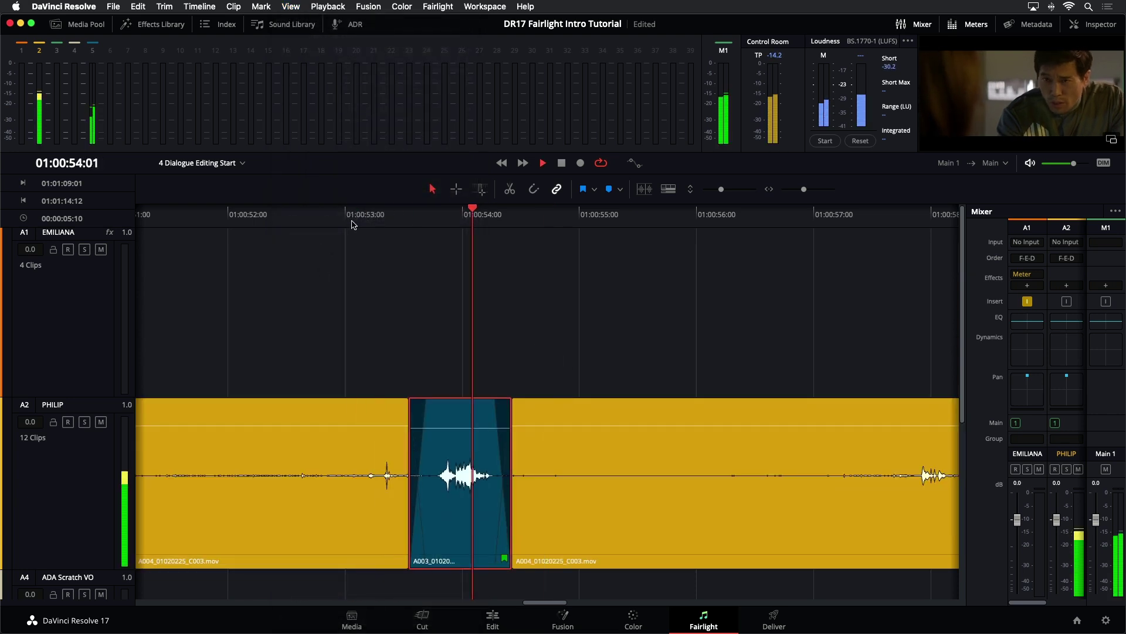
pyautogui.press('space')
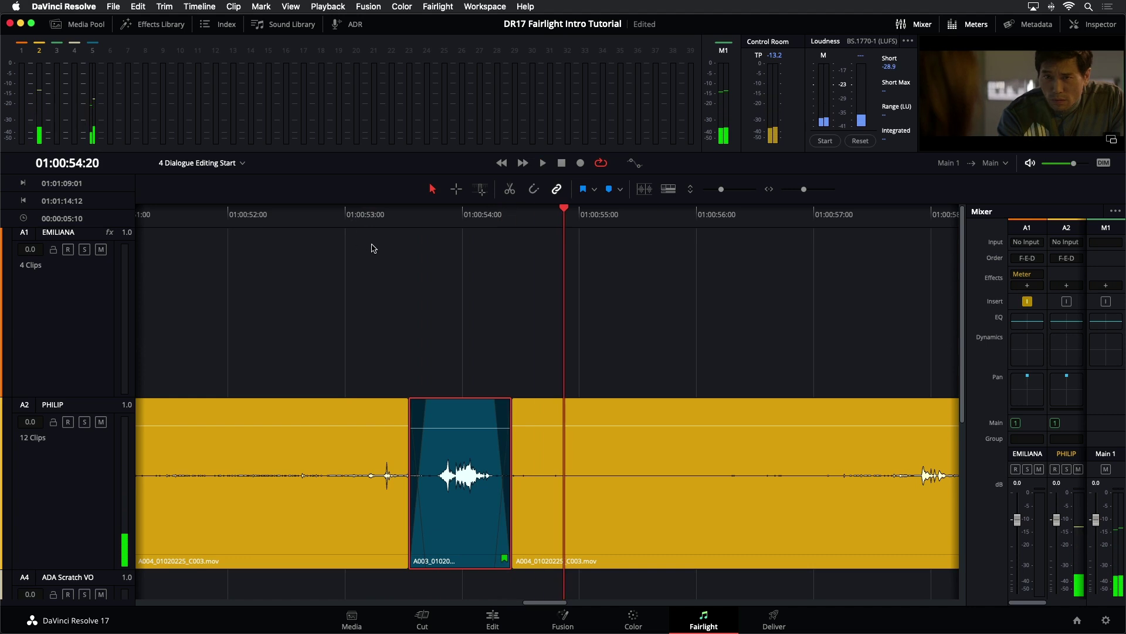
# Step: Open the "7 Repairs and Fairlight FX" timeline from the Timelines bin, and hide the media pool
pyautogui.hotkey('shift', 'z')
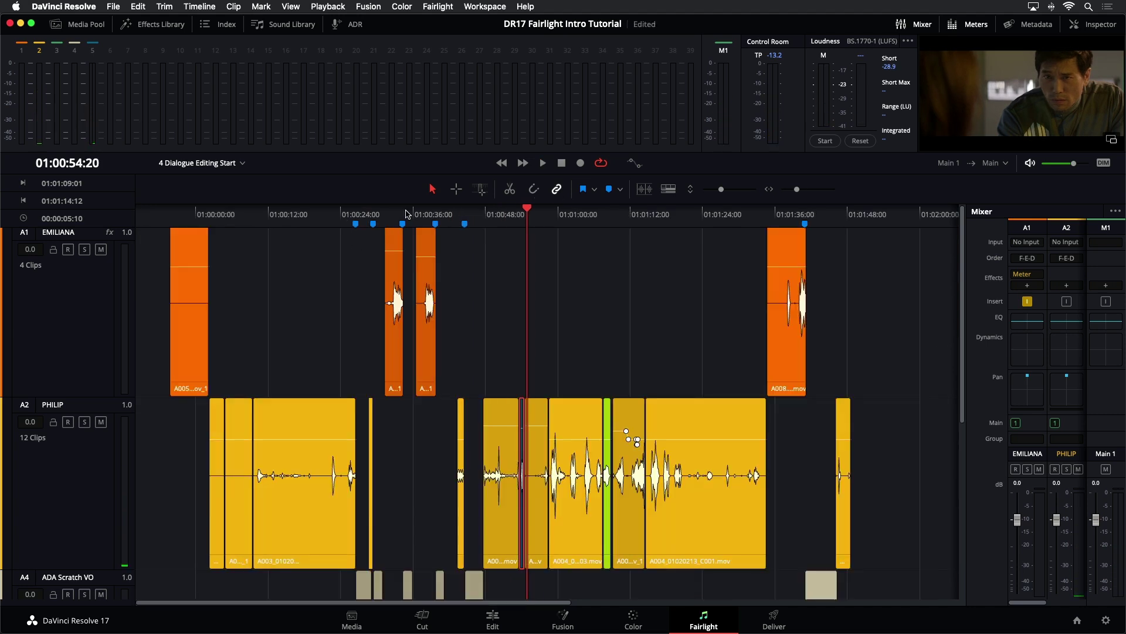
pyautogui.scroll(3, 552, 273)
pyautogui.scroll(-1, 552, 275)
pyautogui.scroll(2, 551, 275)
pyautogui.scroll(-3, 553, 275)
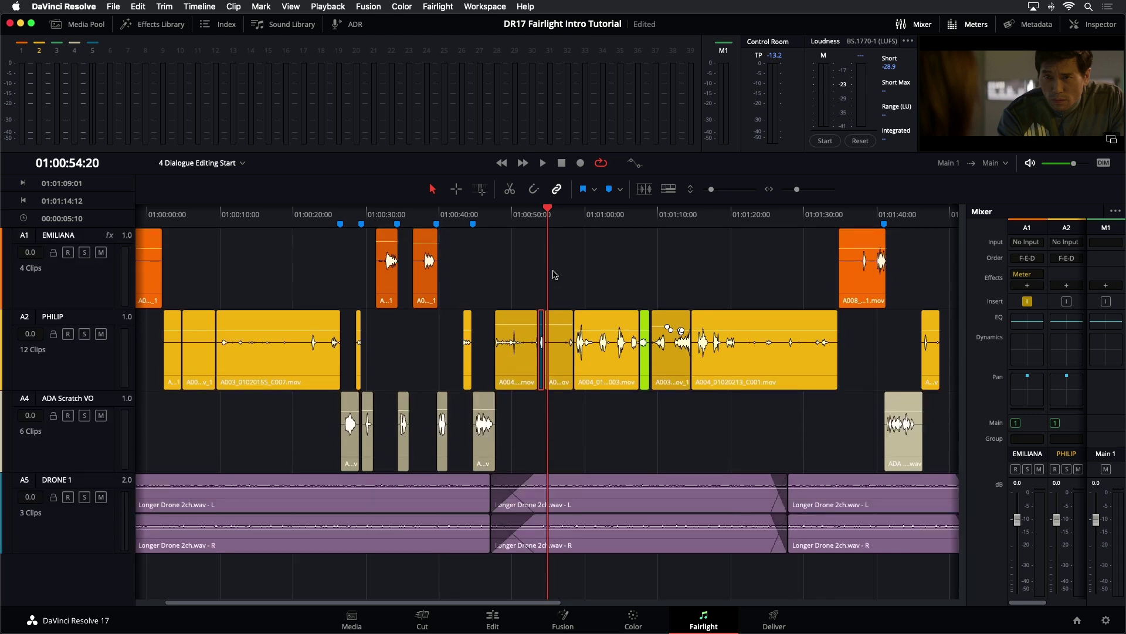
pyautogui.click(82, 24)
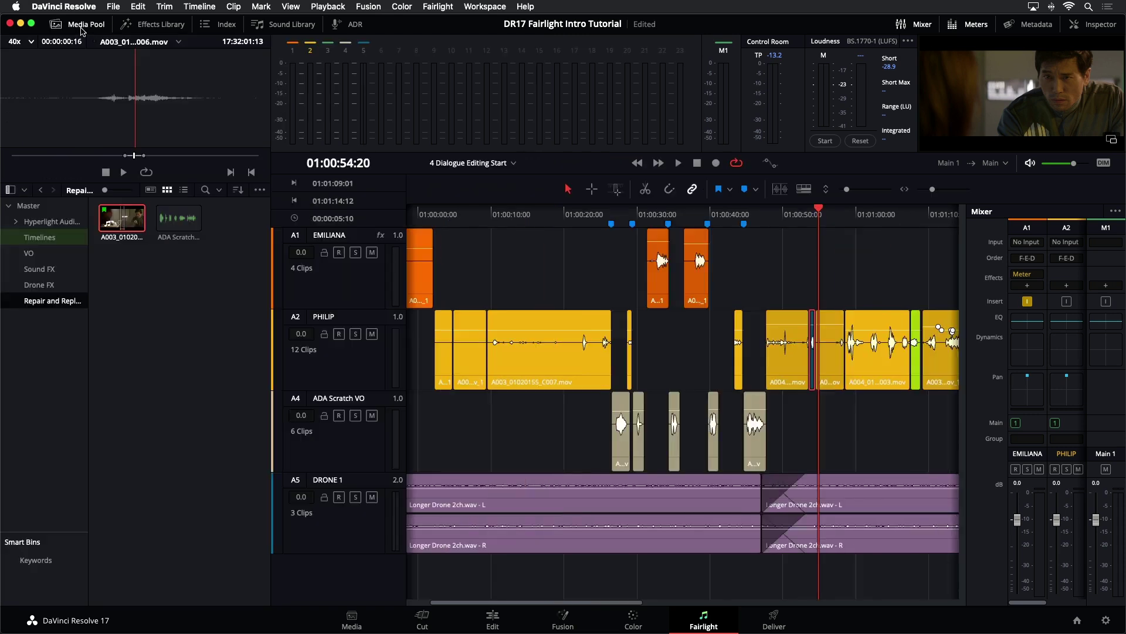
pyautogui.click(61, 238)
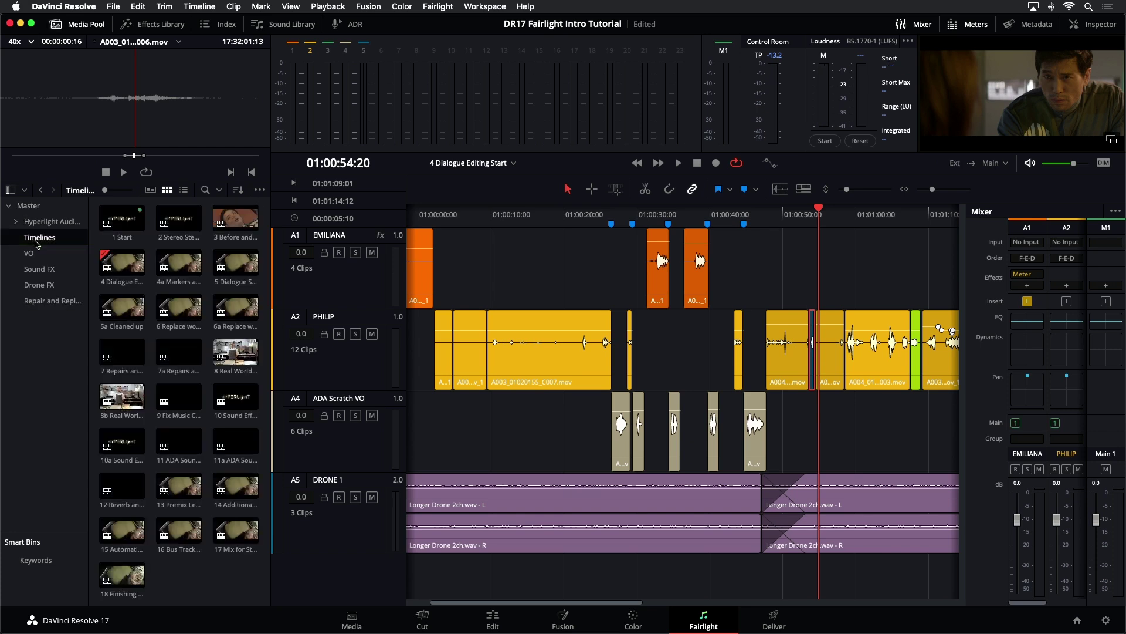
pyautogui.click(184, 190)
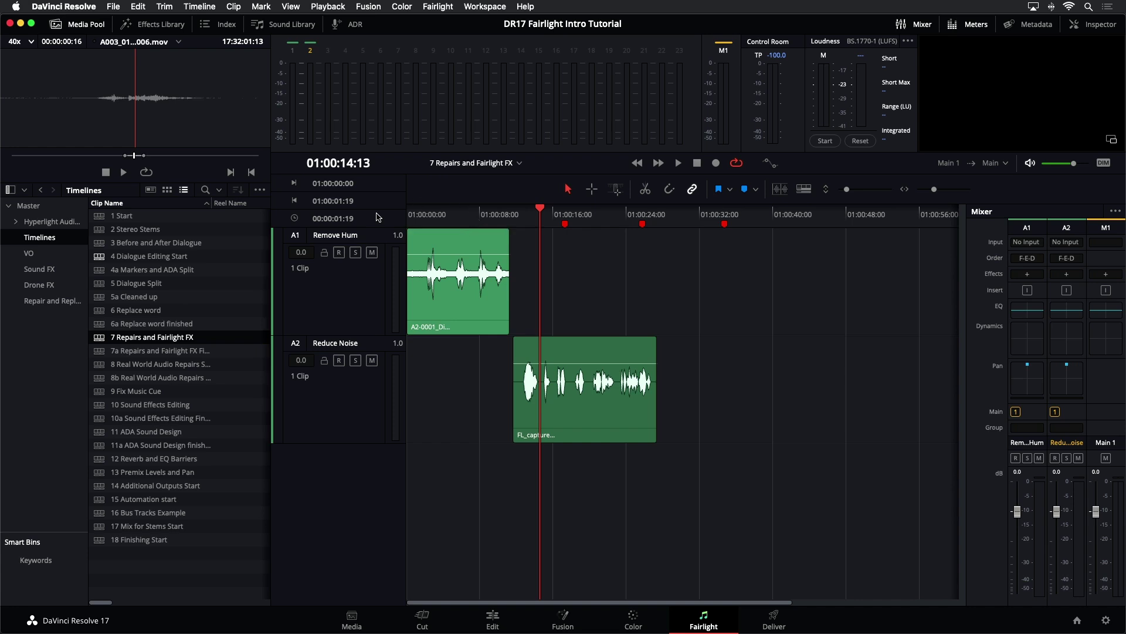
pyautogui.click(85, 26)
pyautogui.press('super+equal')
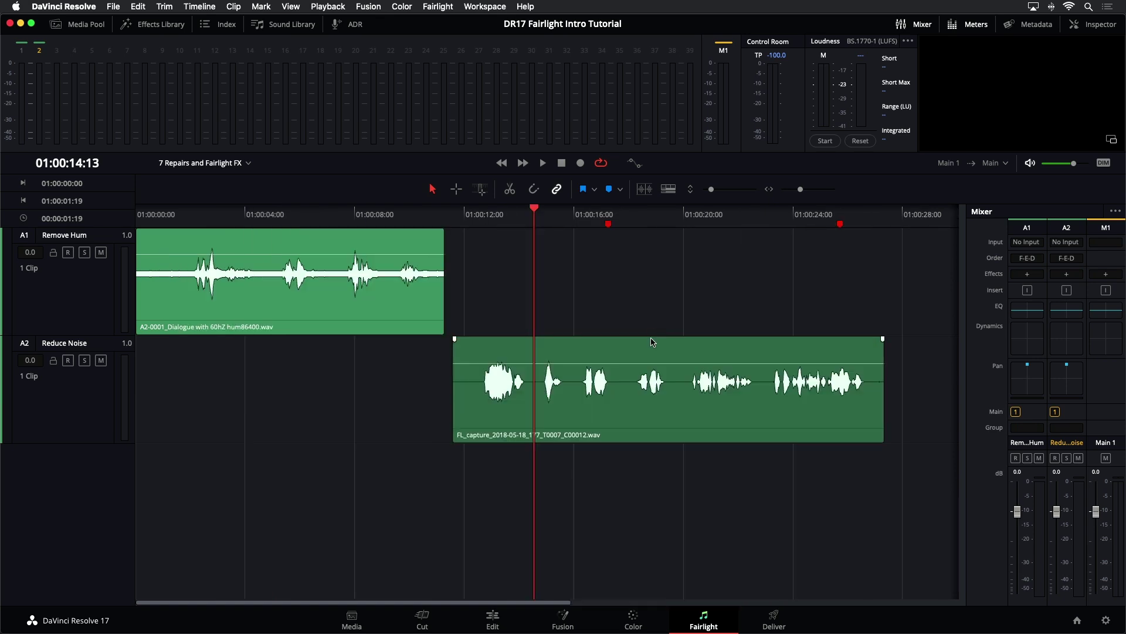
# Step: Show the effects library and play the Remove Hum clip from 01:00:01:07
pyautogui.click(171, 210)
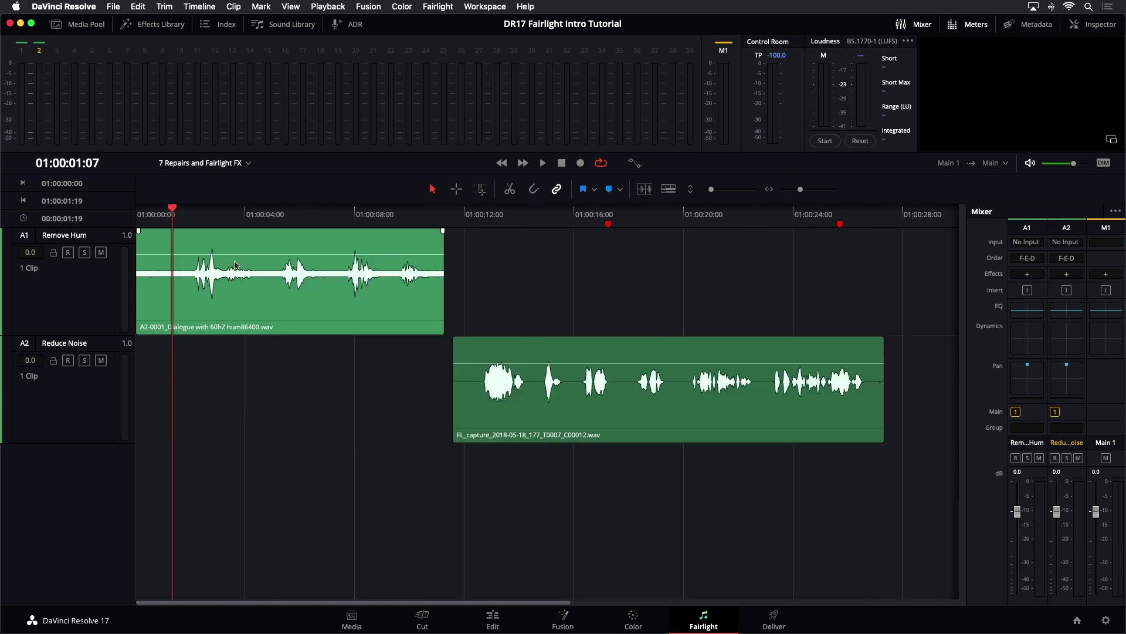
pyautogui.click(157, 24)
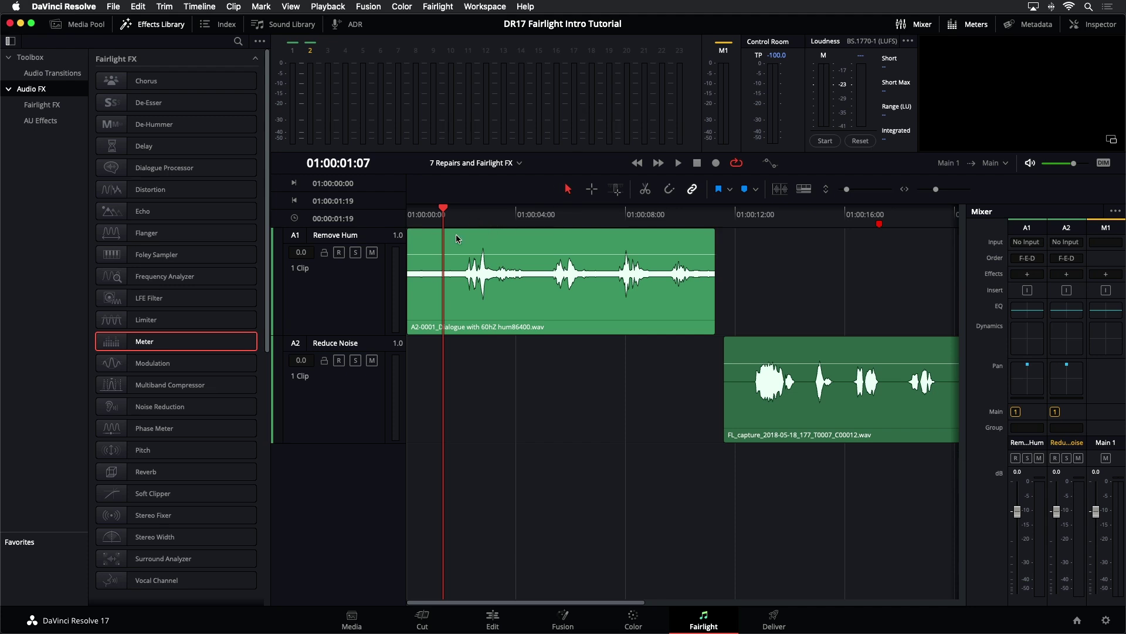
pyautogui.press('space')
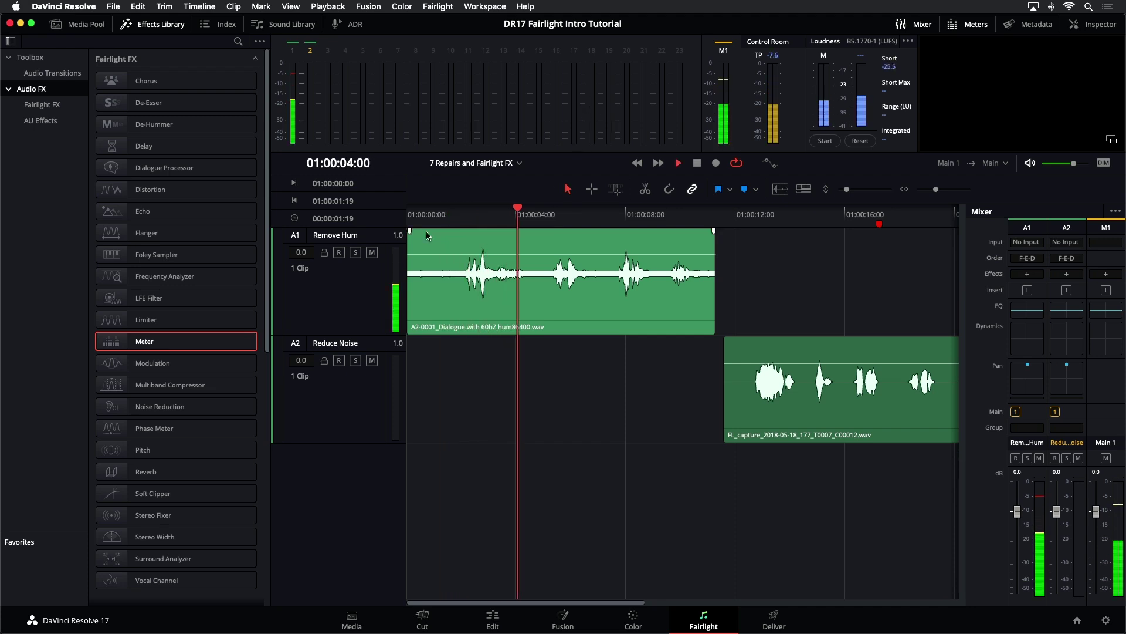
pyautogui.press('space')
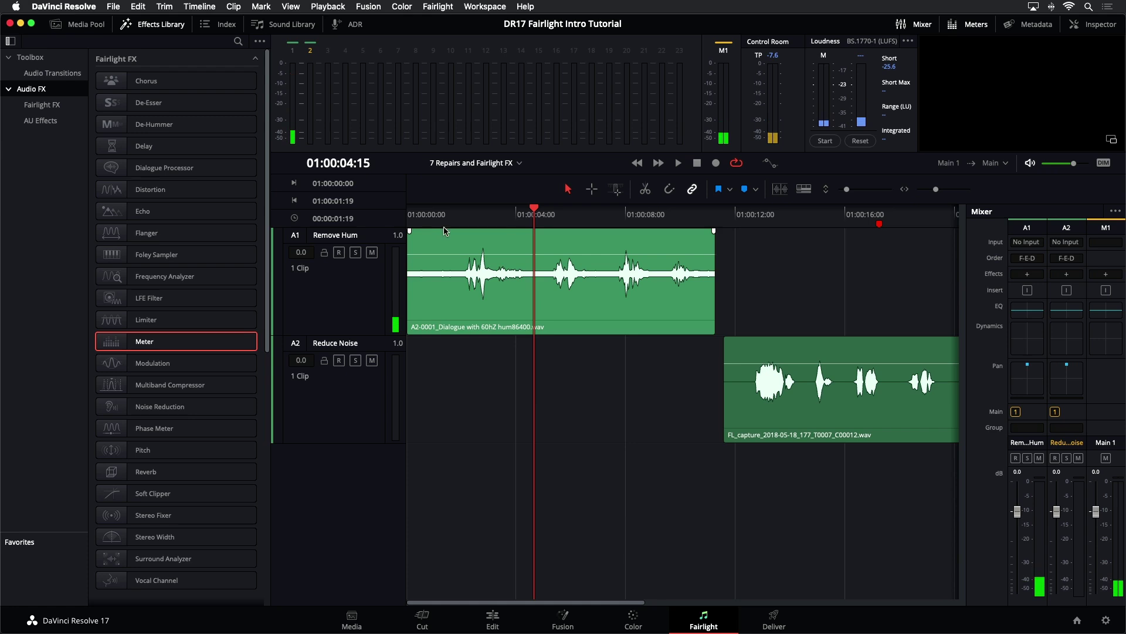
# Step: Set an out point at 01:00:01:21 to mark the hum-only opening of the Remove Hum clip
pyautogui.click(459, 218)
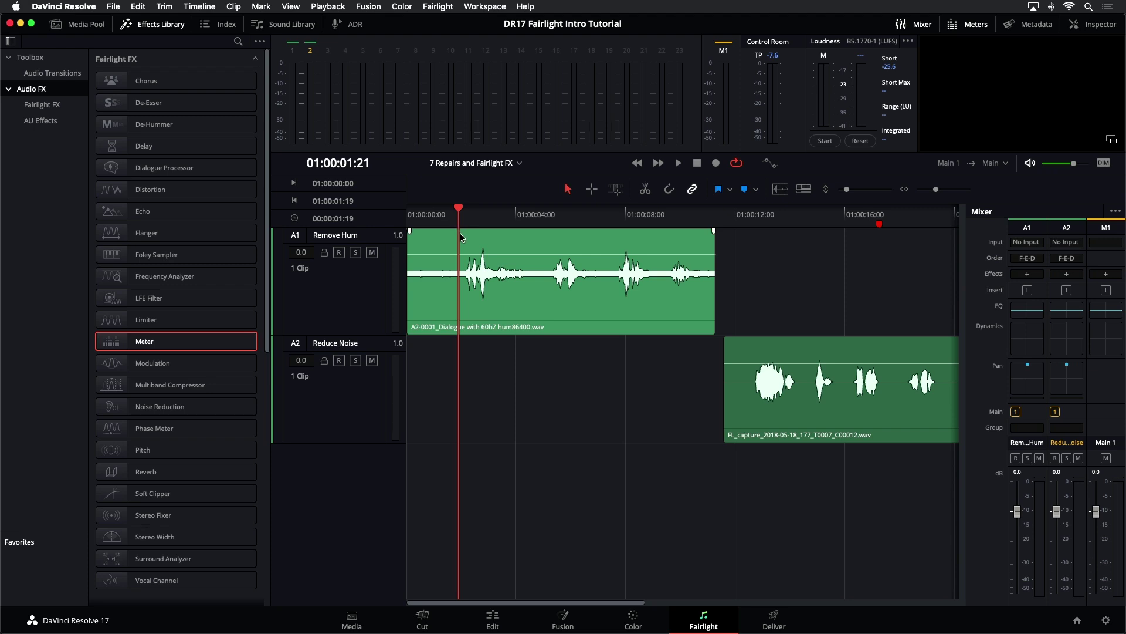
pyautogui.press('o')
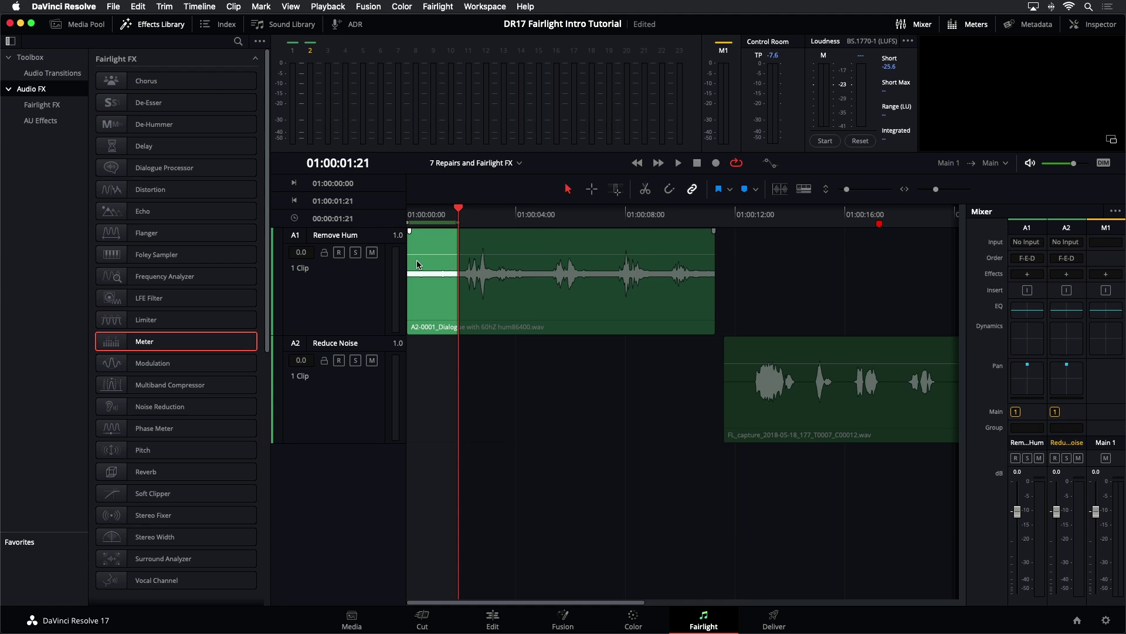
pyautogui.press('super+equal')
pyautogui.press('super+equal')
pyautogui.press('super+equal')
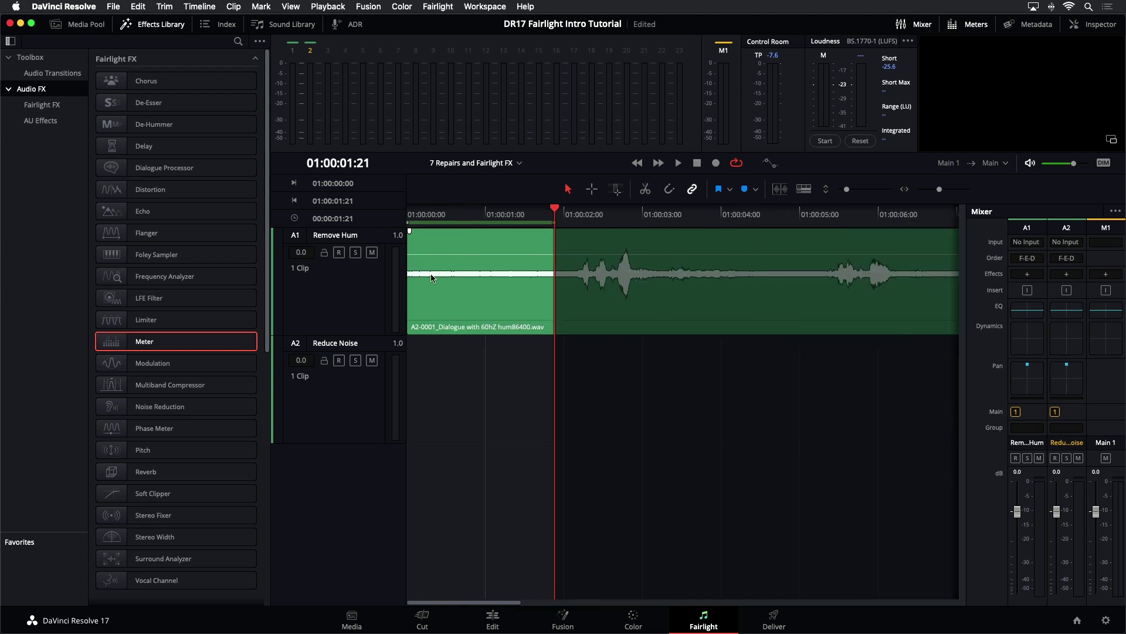
# Step: Raise the Remove Hum clip's level to about 15.6 dB and play the marked hum-only range
pyautogui.moveTo(567, 254)
pyautogui.mouseDown()
pyautogui.moveTo(503, 250)
pyautogui.moveTo(502, 241)
pyautogui.moveTo(563, 253)
pyautogui.moveTo(555, 235)
pyautogui.moveTo(564, 242)
pyautogui.mouseUp()
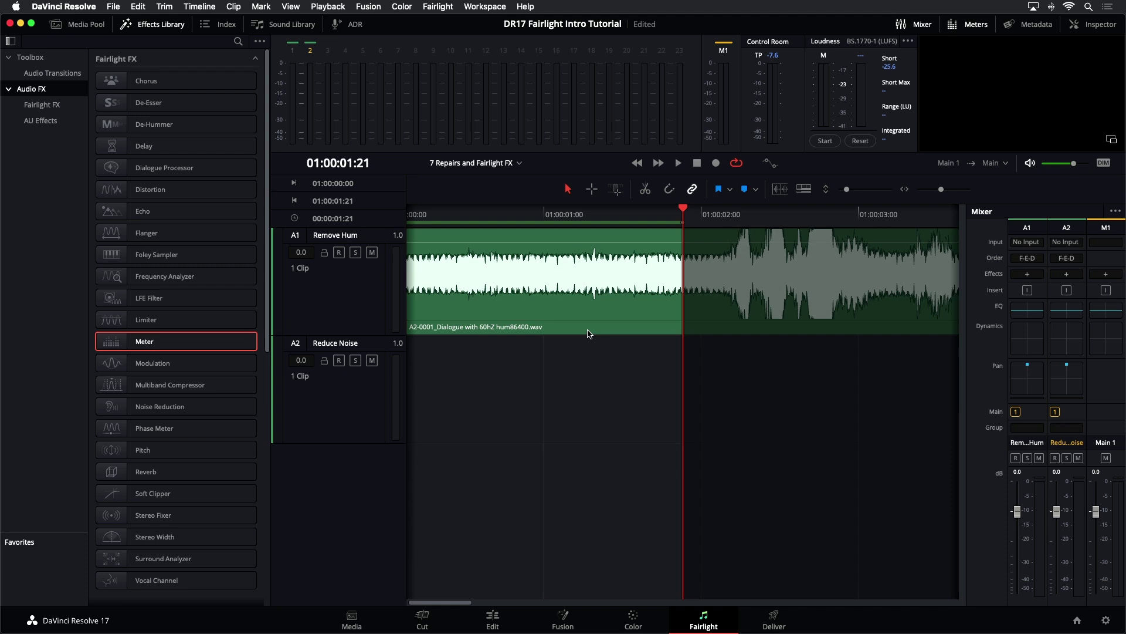
pyautogui.click(200, 6)
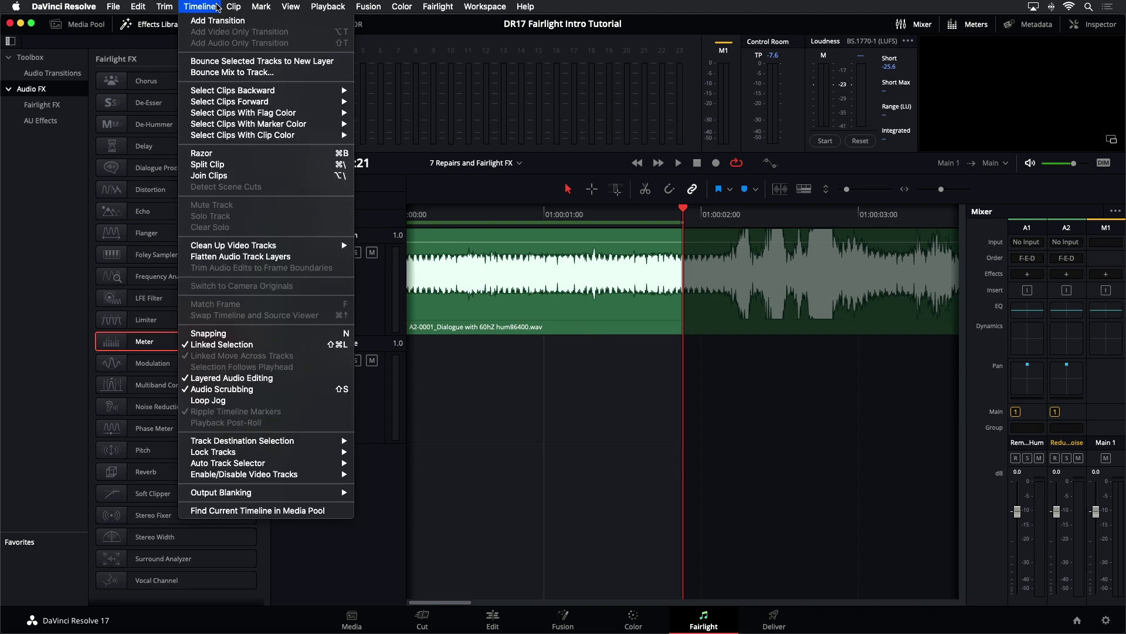
pyautogui.moveTo(233, 6)
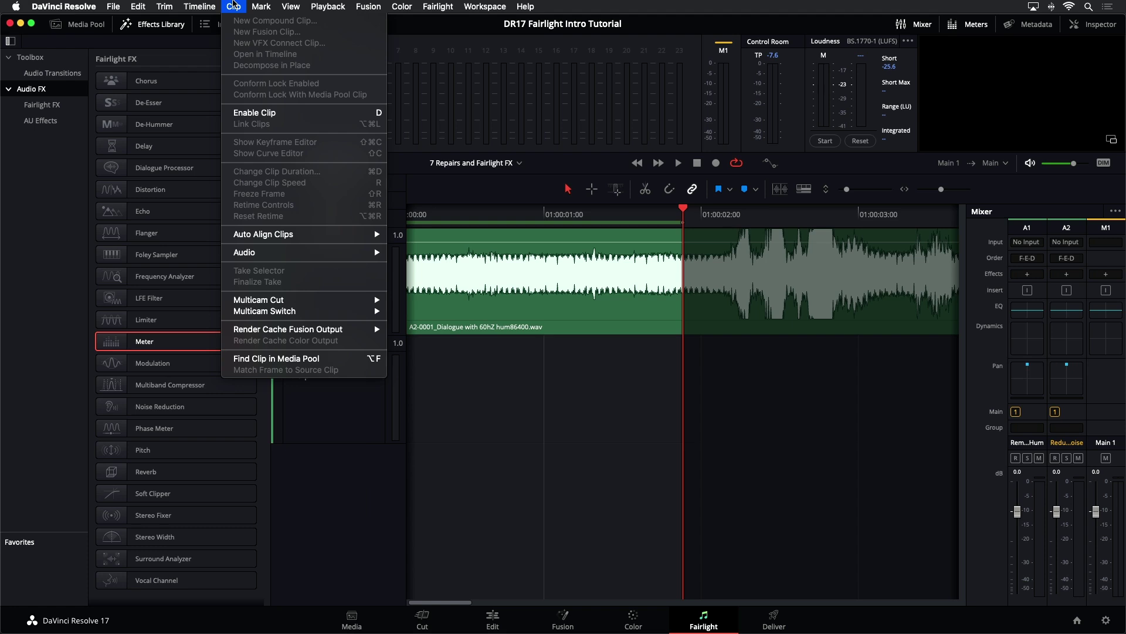
pyautogui.moveTo(284, 253)
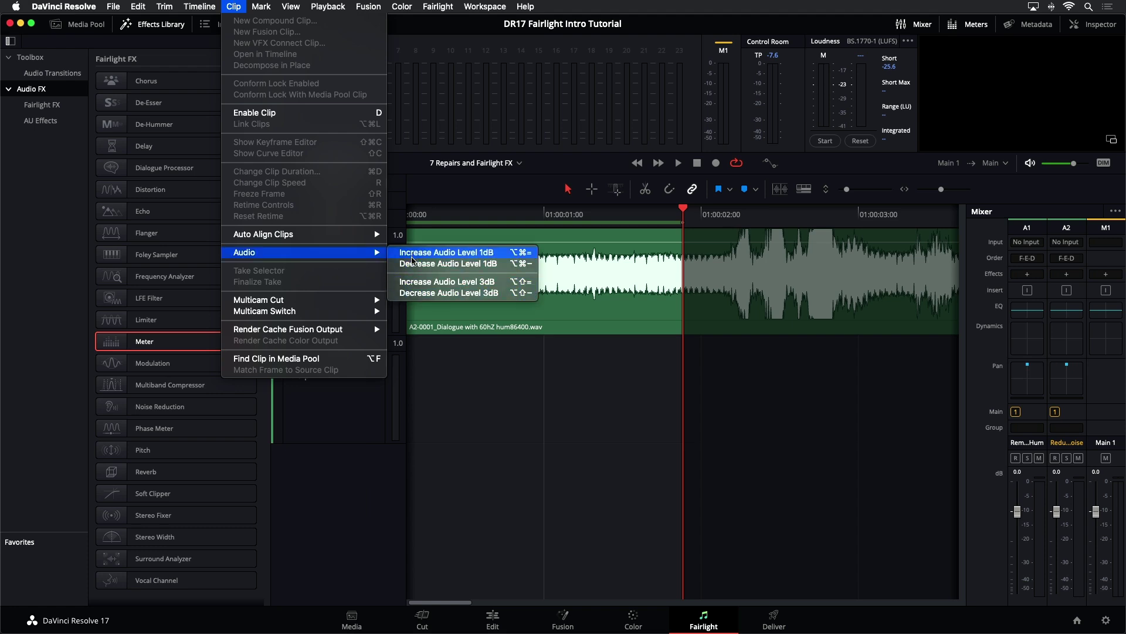
pyautogui.click(578, 417)
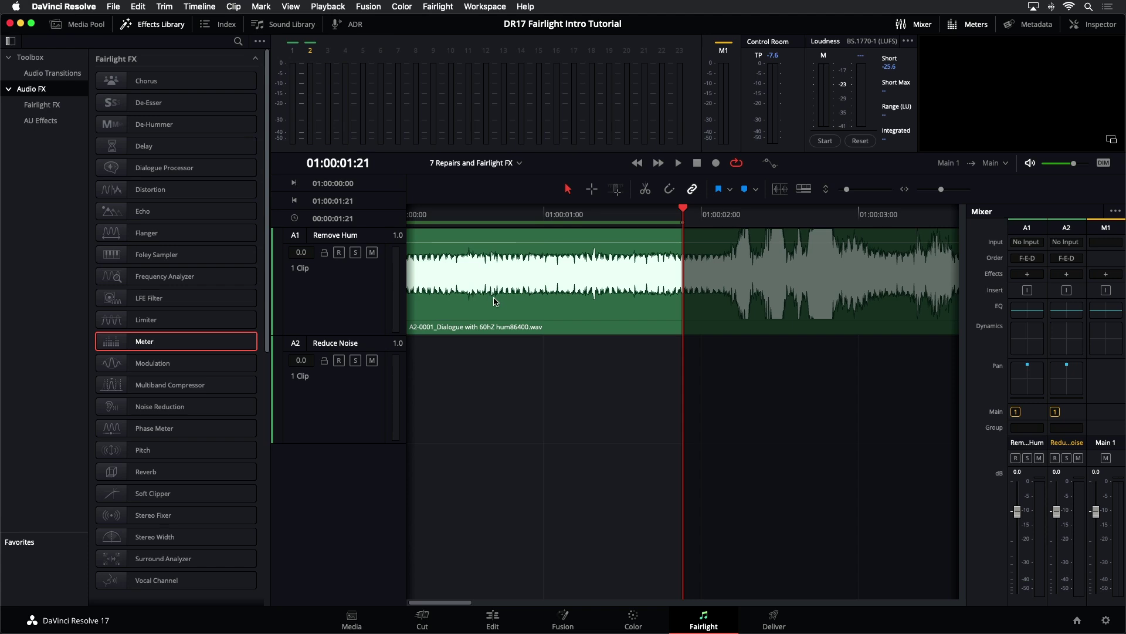
pyautogui.click(546, 241)
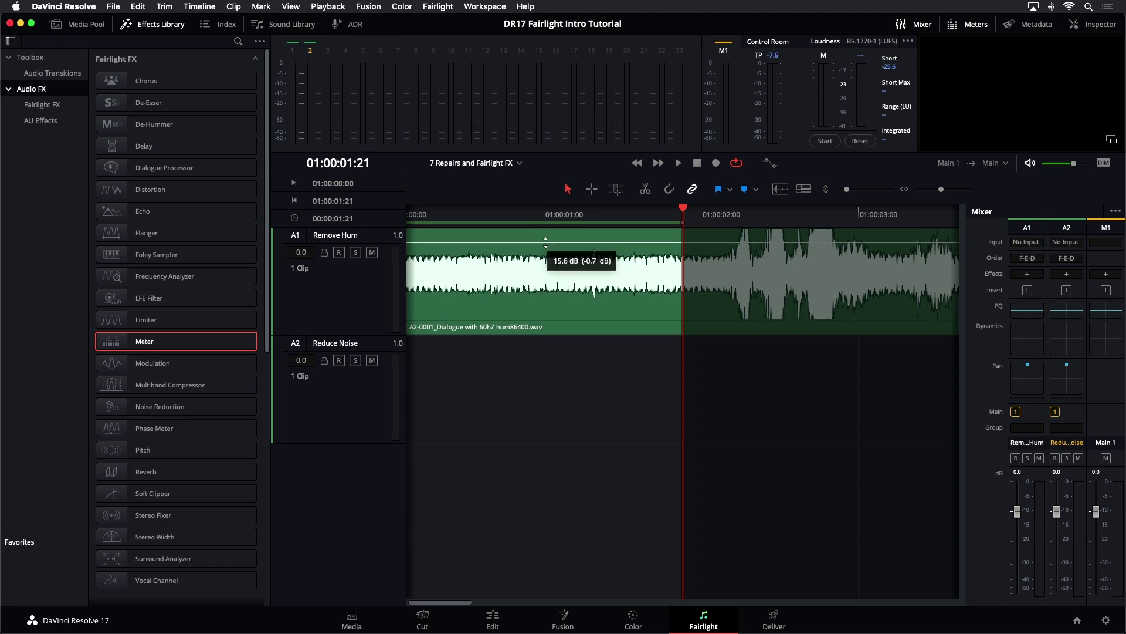
pyautogui.click(420, 215)
pyautogui.press('space')
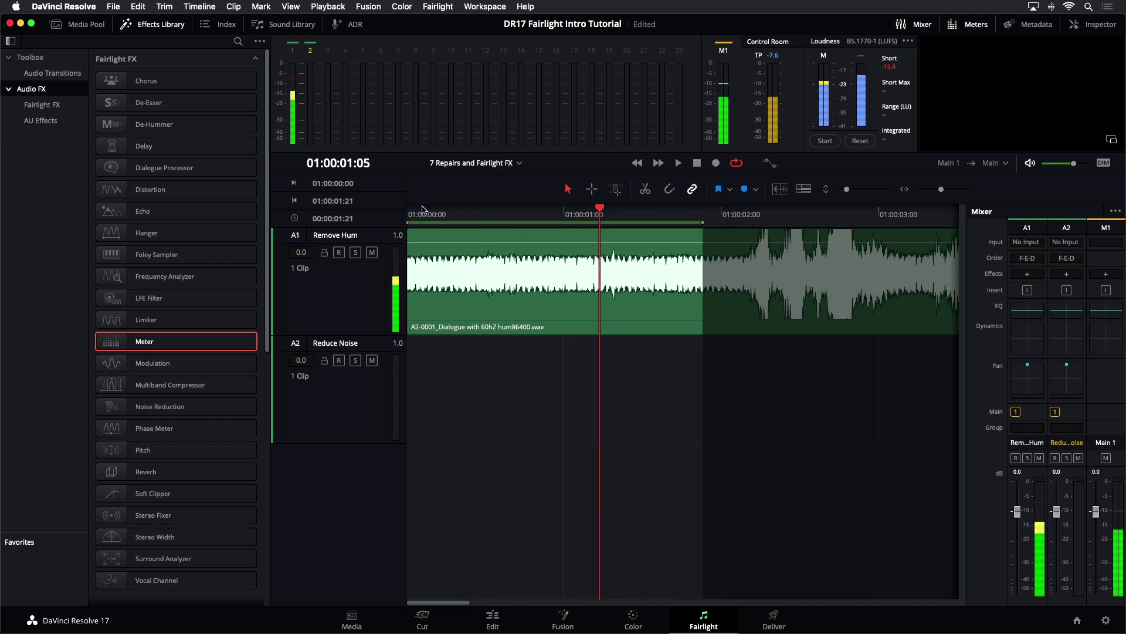
# Step: Undo the level change on the Remove Hum clip and save the project
pyautogui.click(525, 311)
pyautogui.hotkey('shift', 'z')
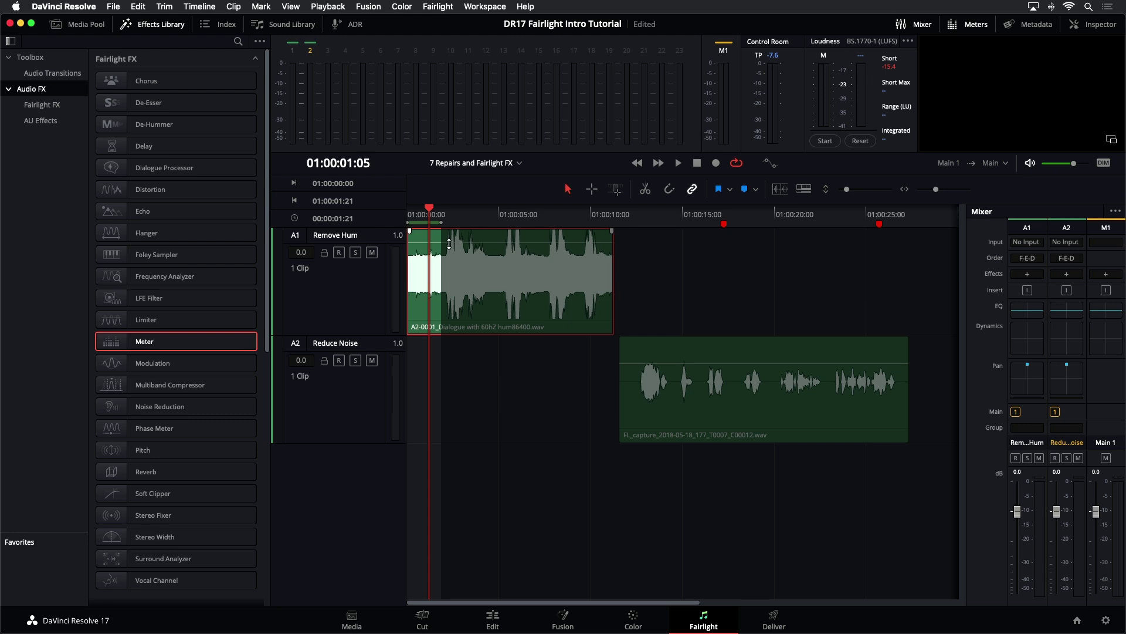
pyautogui.moveTo(449, 243)
pyautogui.mouseDown()
pyautogui.moveTo(450, 255)
pyautogui.moveTo(467, 243)
pyautogui.mouseUp()
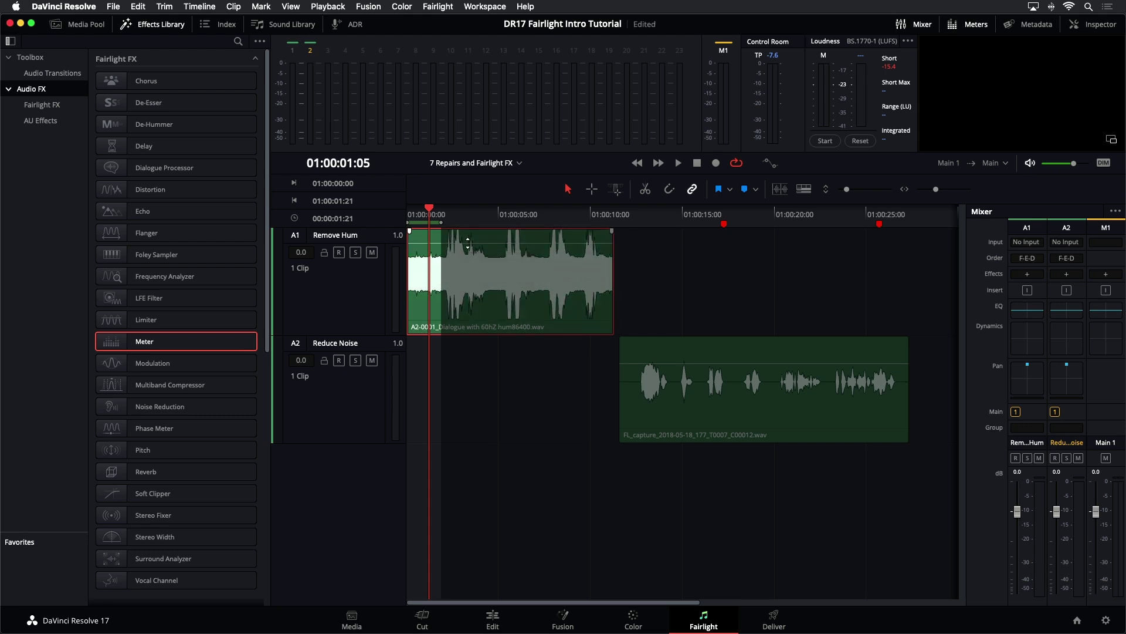
pyautogui.press('super+z')
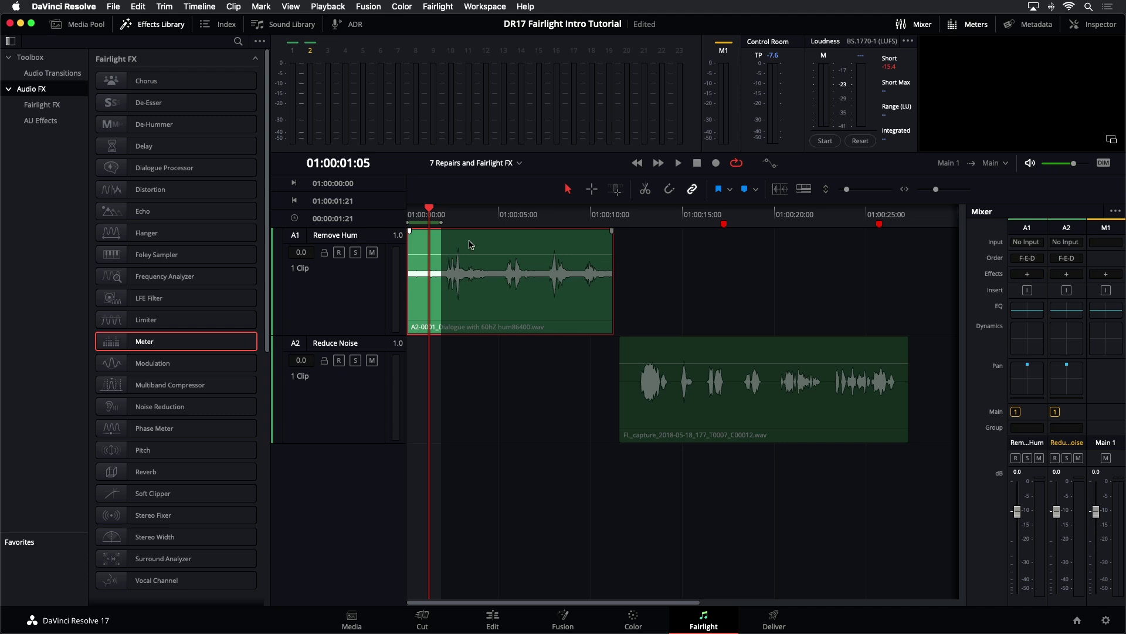
pyautogui.press('super+s')
# Step: Hide the mixer and apply the De-Hummer effect to the Remove Hum clip on track A1, keeping the clip uncovered by its settings window
pyautogui.click(915, 26)
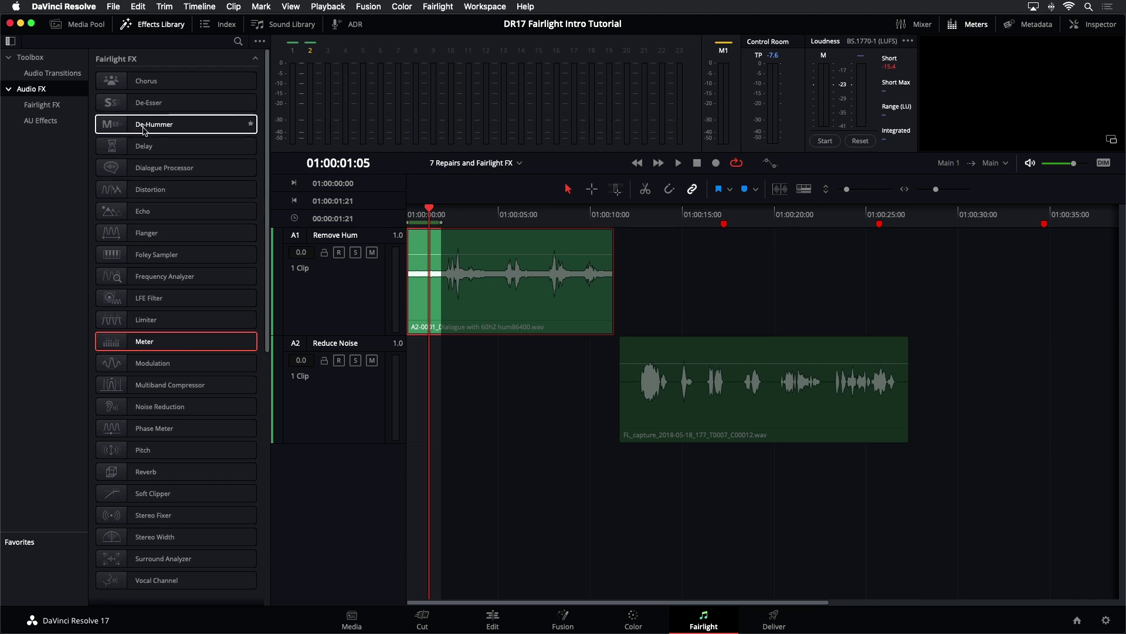
pyautogui.moveTo(143, 130); pyautogui.dragTo(437, 306)
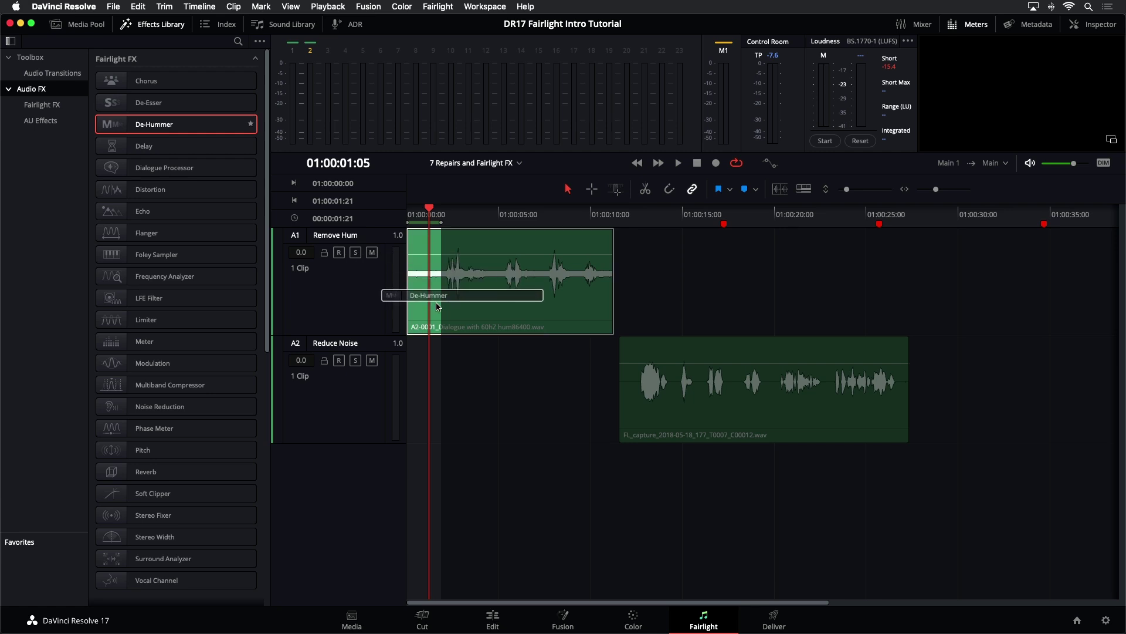
pyautogui.moveTo(437, 306); pyautogui.dragTo(437, 306)
pyautogui.moveTo(497, 172); pyautogui.dragTo(698, 185)
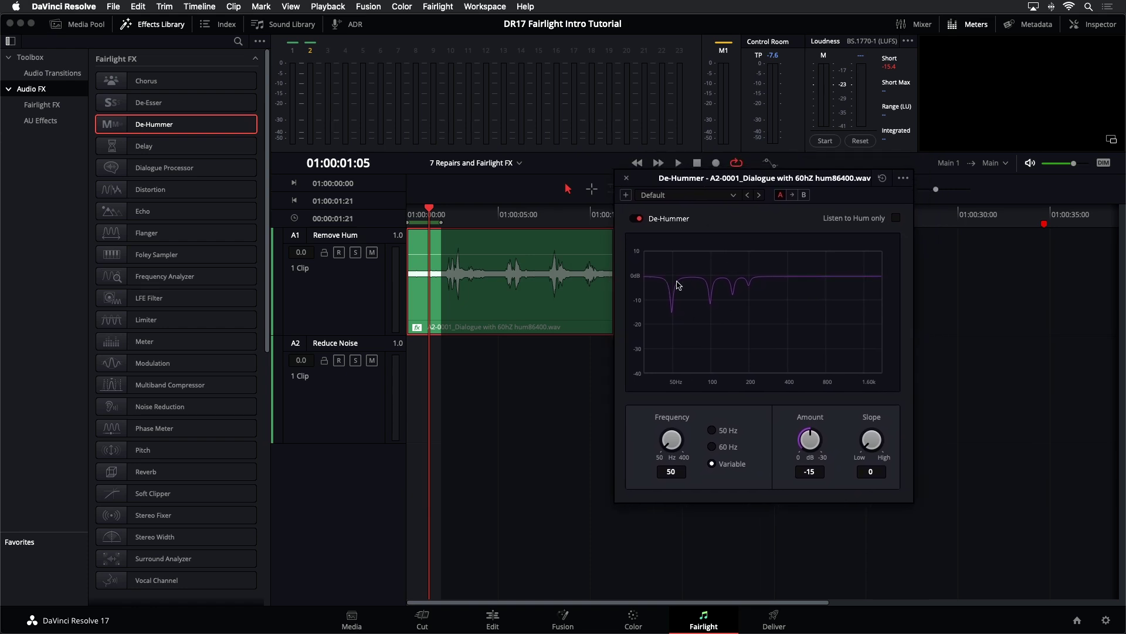
# Step: Audition the marked hum with the De-Hummer active, and set the range to the whole Remove Hum clip for another playback
pyautogui.click(518, 307)
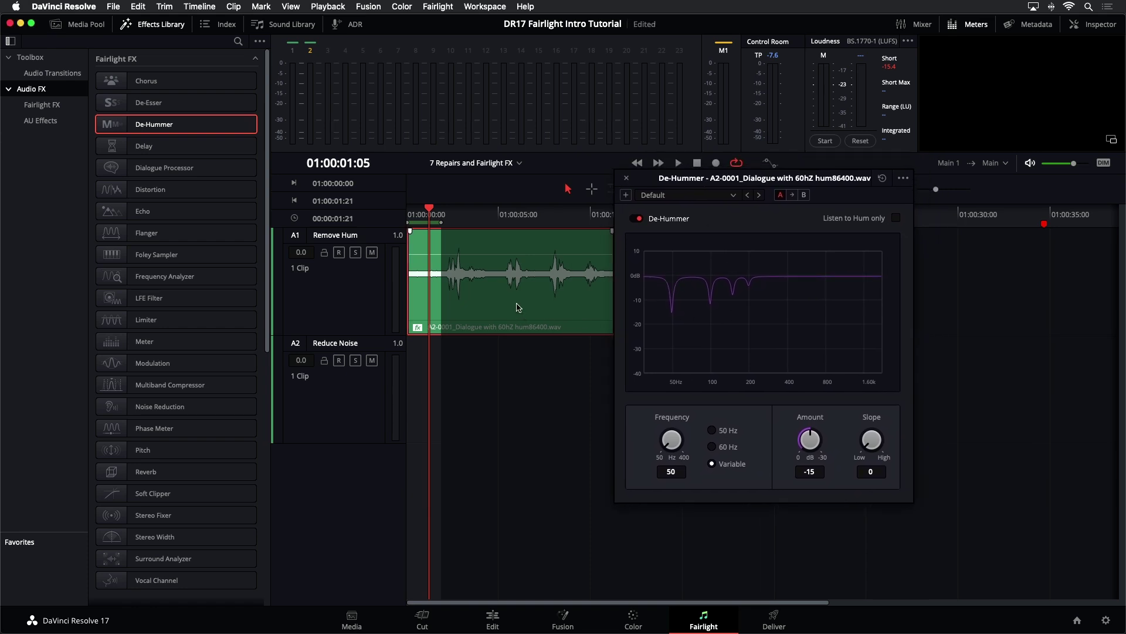
pyautogui.press('space')
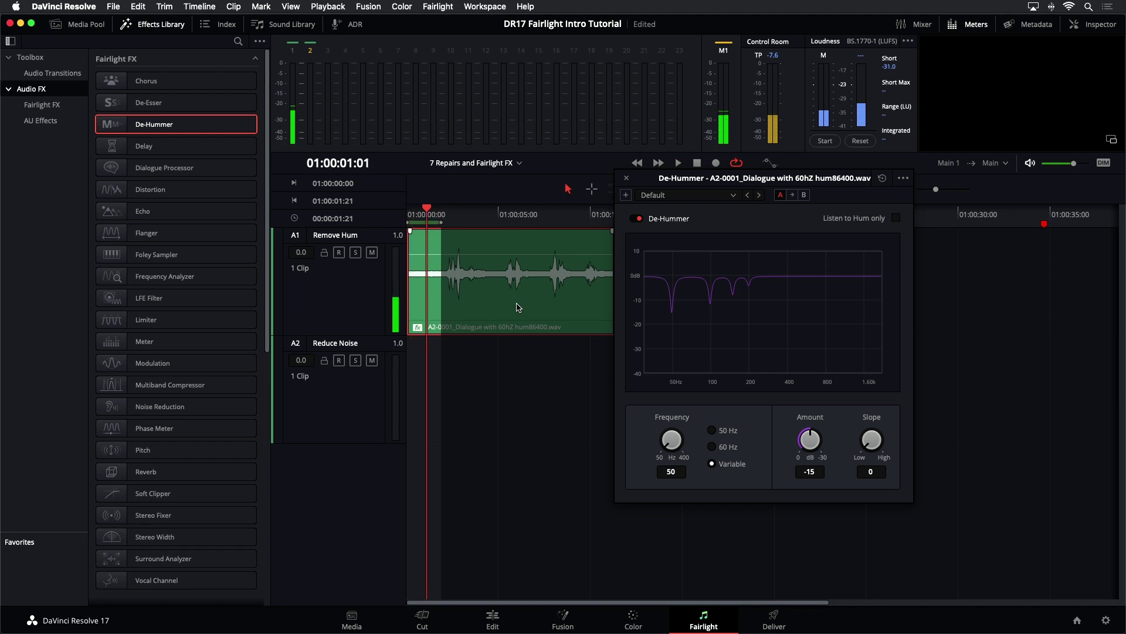
pyautogui.press('space')
pyautogui.press('r')
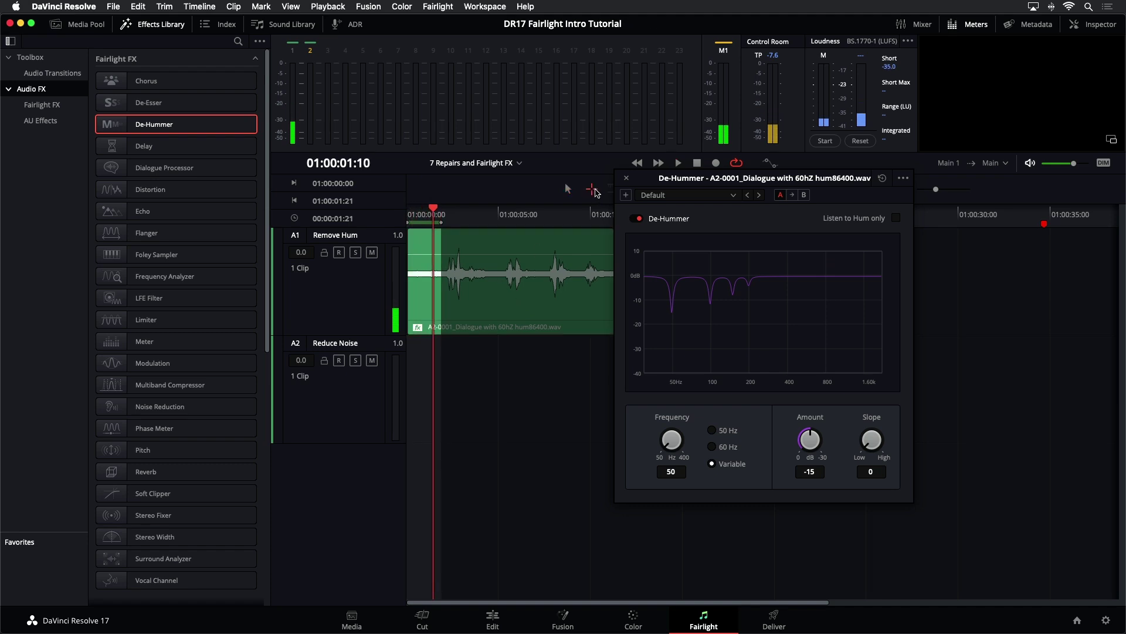
pyautogui.doubleClick(528, 313)
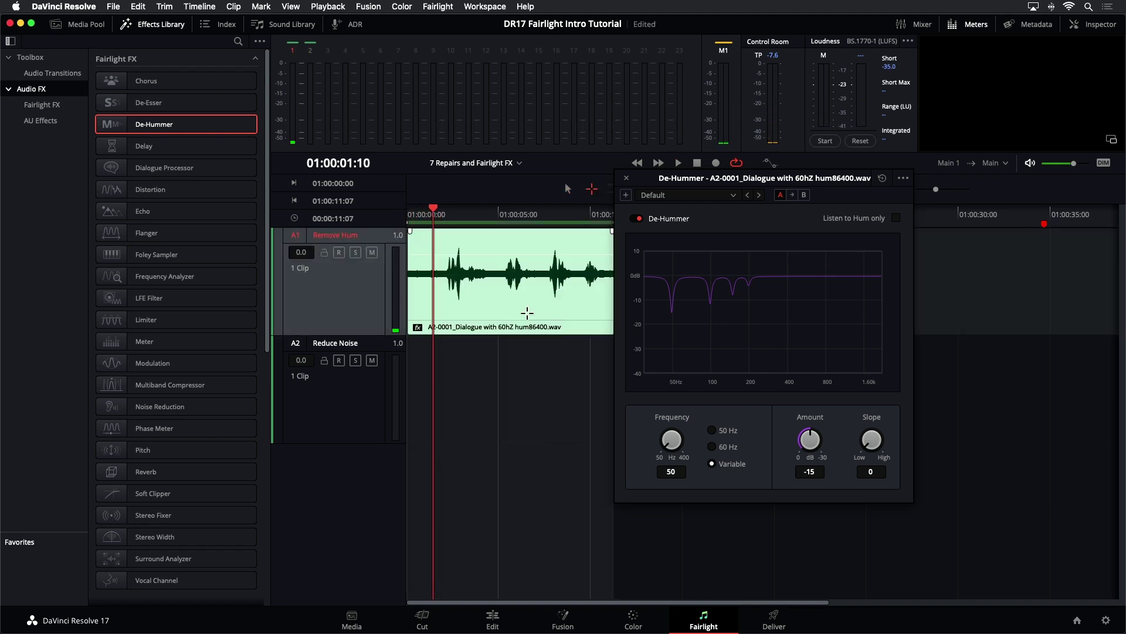
pyautogui.press('space')
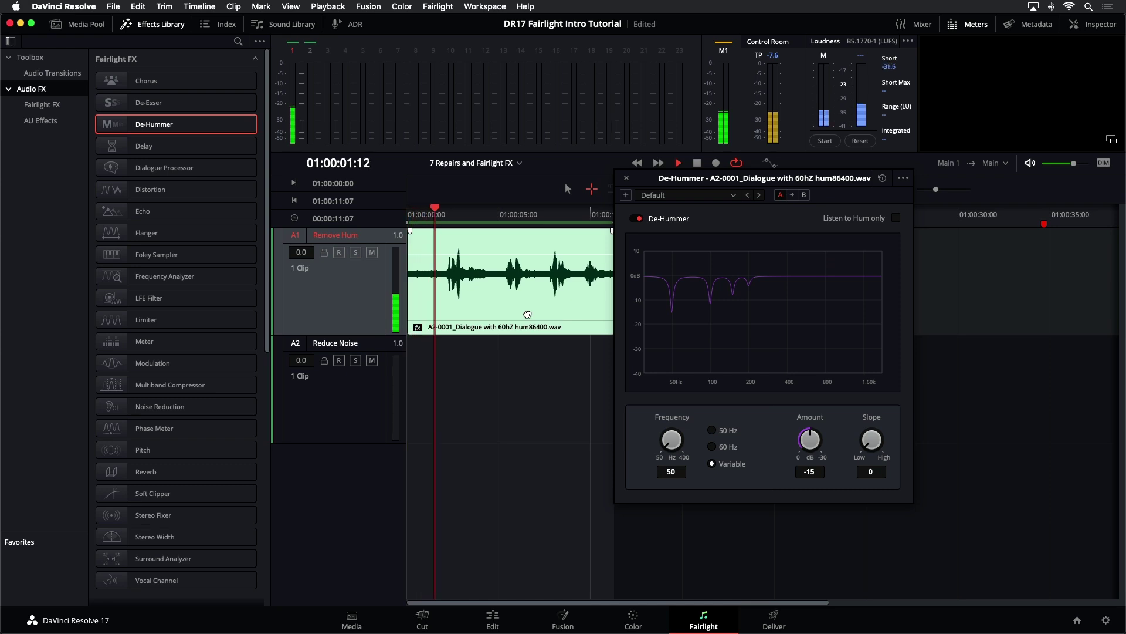
pyautogui.press('space')
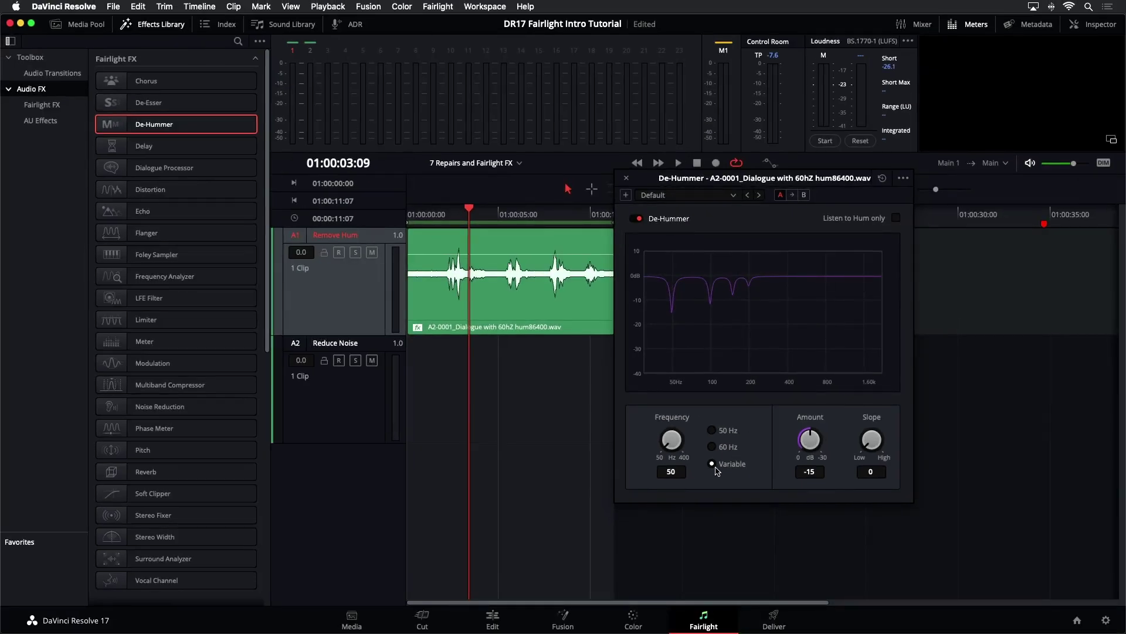
# Step: Set the De-Hummer frequency option to 60 Hz
pyautogui.click(711, 447)
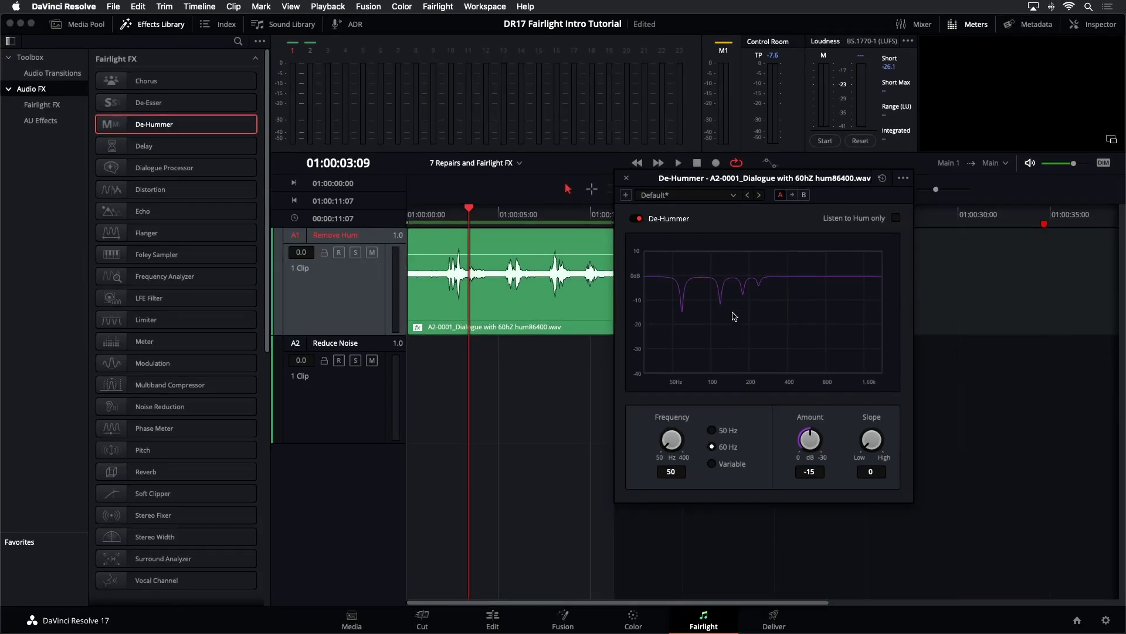
# Step: Audition the Remove Hum clip with the 60 Hz option and try the De-Hummer amount at -30 dB
pyautogui.press('space')
pyautogui.press('space')
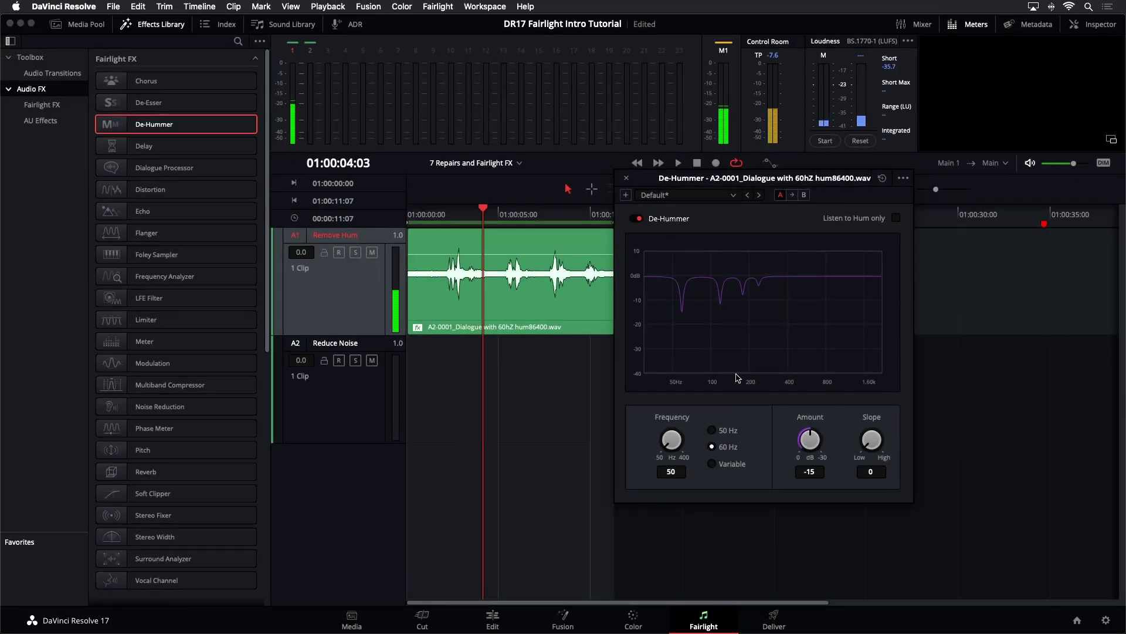
pyautogui.moveTo(804, 450); pyautogui.dragTo(838, 432)
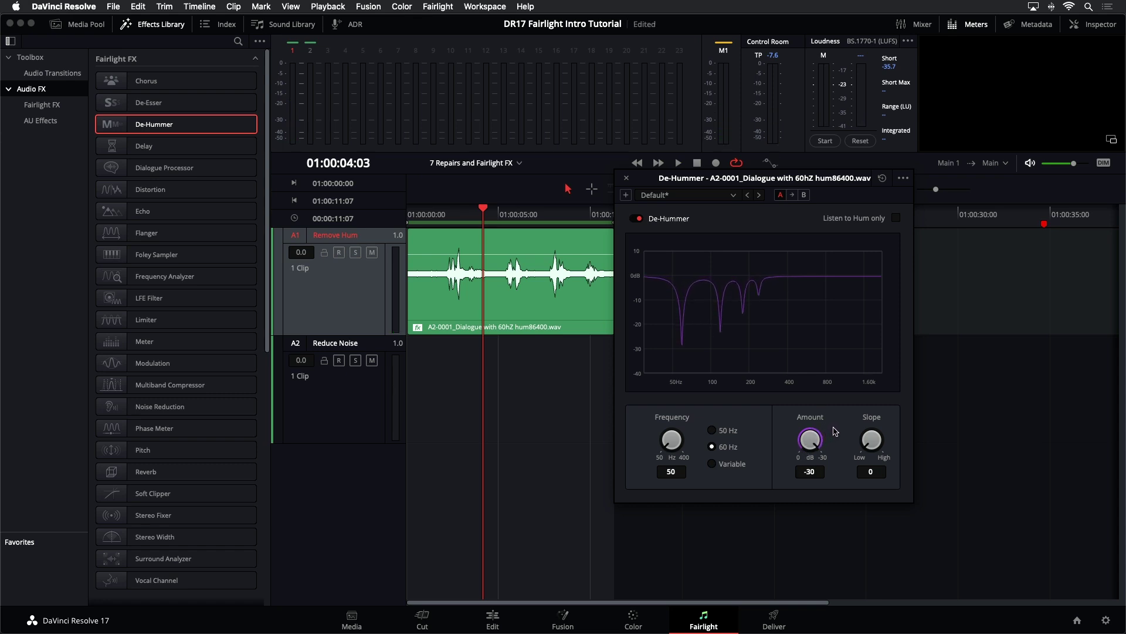
pyautogui.press('space')
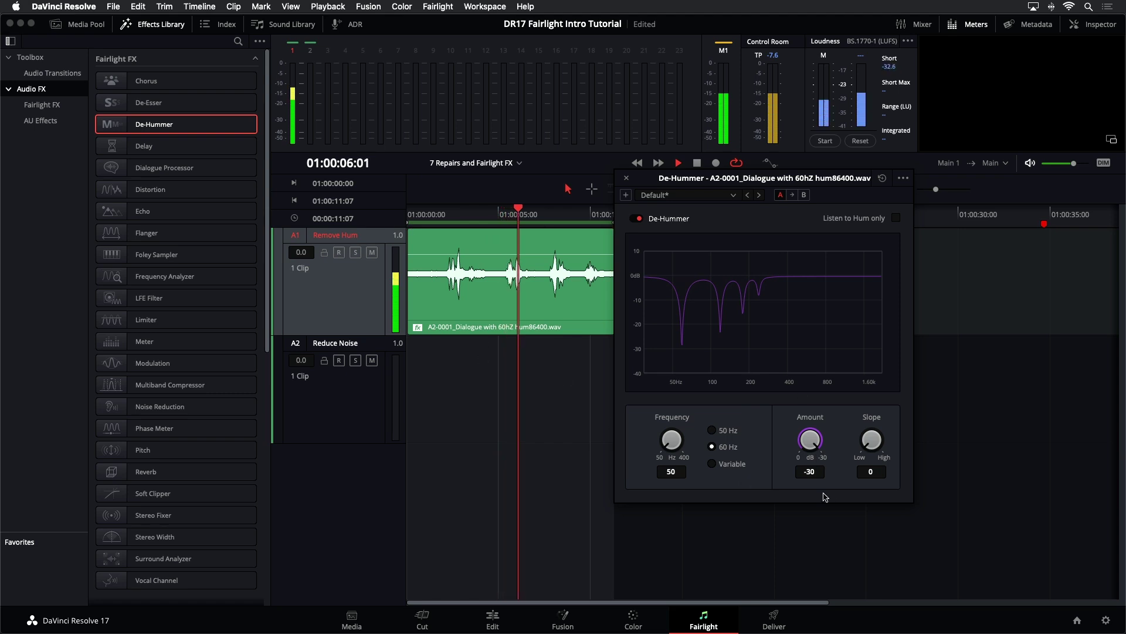
# Step: Reduce the De-Hummer amount to -23.7 dB and close the effect's settings window
pyautogui.moveTo(818, 446); pyautogui.dragTo(806, 435)
pyautogui.press('space')
pyautogui.moveTo(666, 177); pyautogui.dragTo(710, 189)
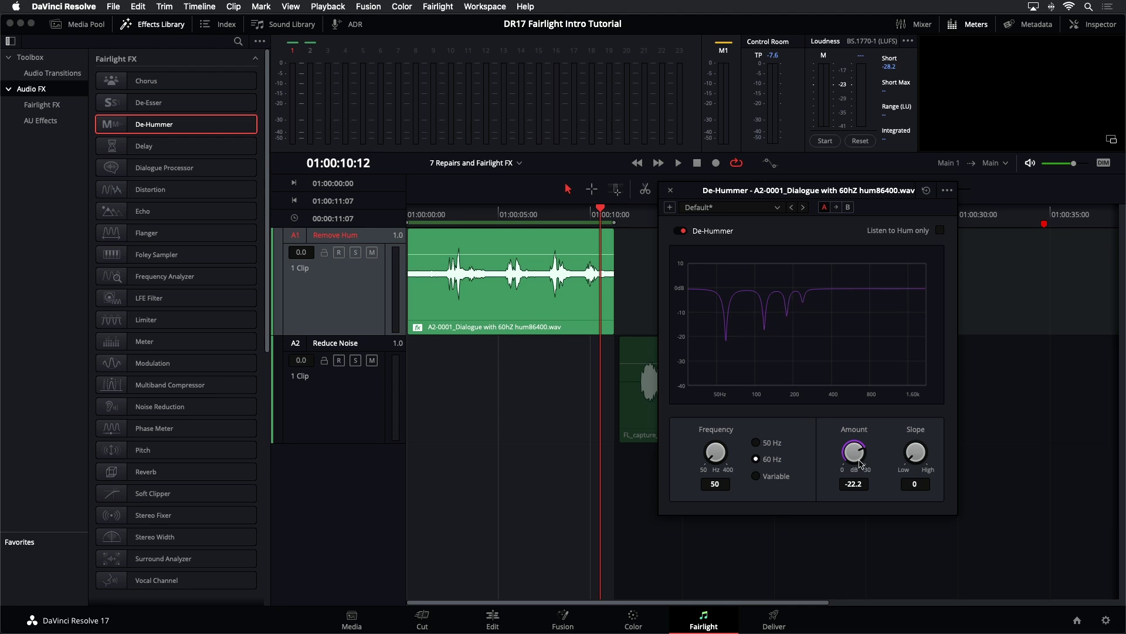
pyautogui.moveTo(852, 453); pyautogui.dragTo(803, 440)
pyautogui.moveTo(859, 450); pyautogui.dragTo(857, 449)
pyautogui.click(671, 190)
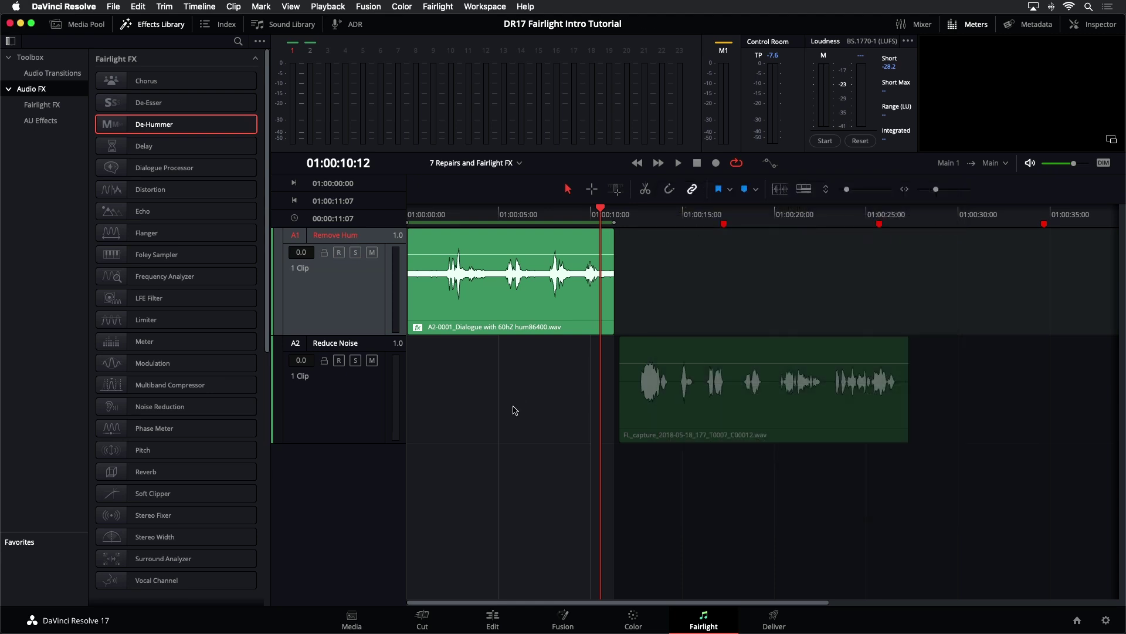
# Step: Play the timeline briefly from the start and turn on audio effects caching for the Remove Hum clip
pyautogui.press('Home')
pyautogui.press('space')
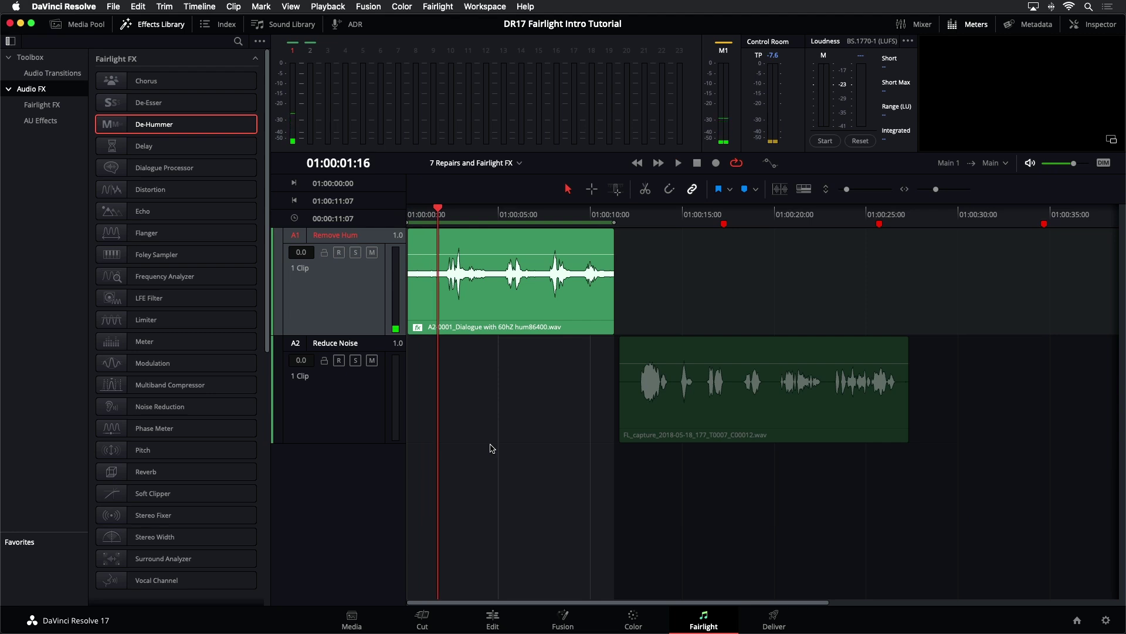
pyautogui.click(500, 305)
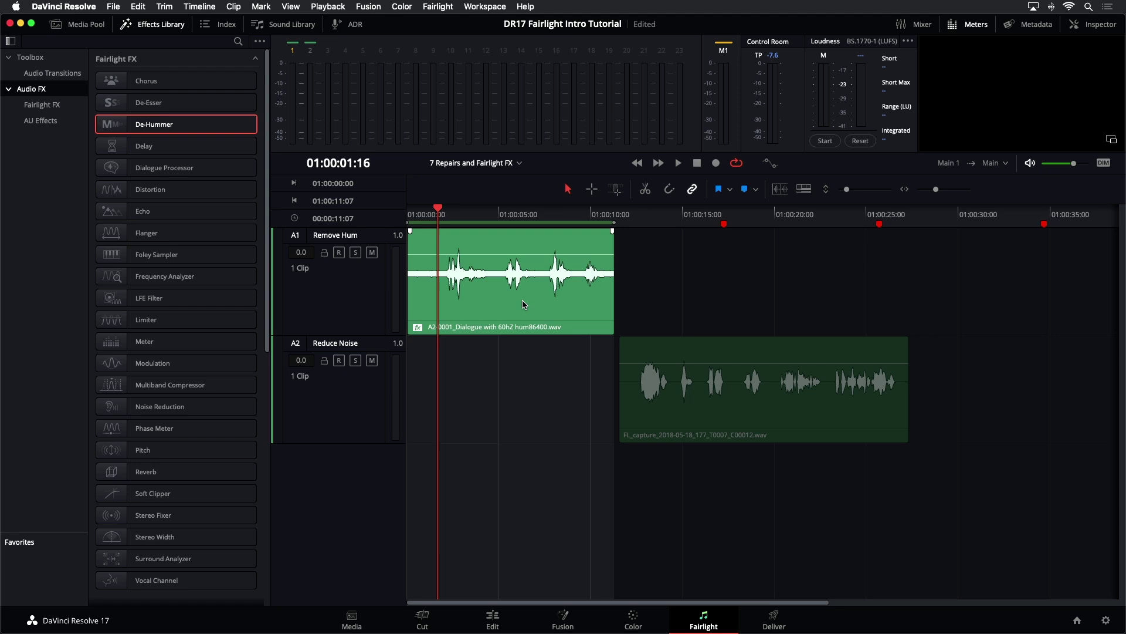
pyautogui.rightClick(531, 279)
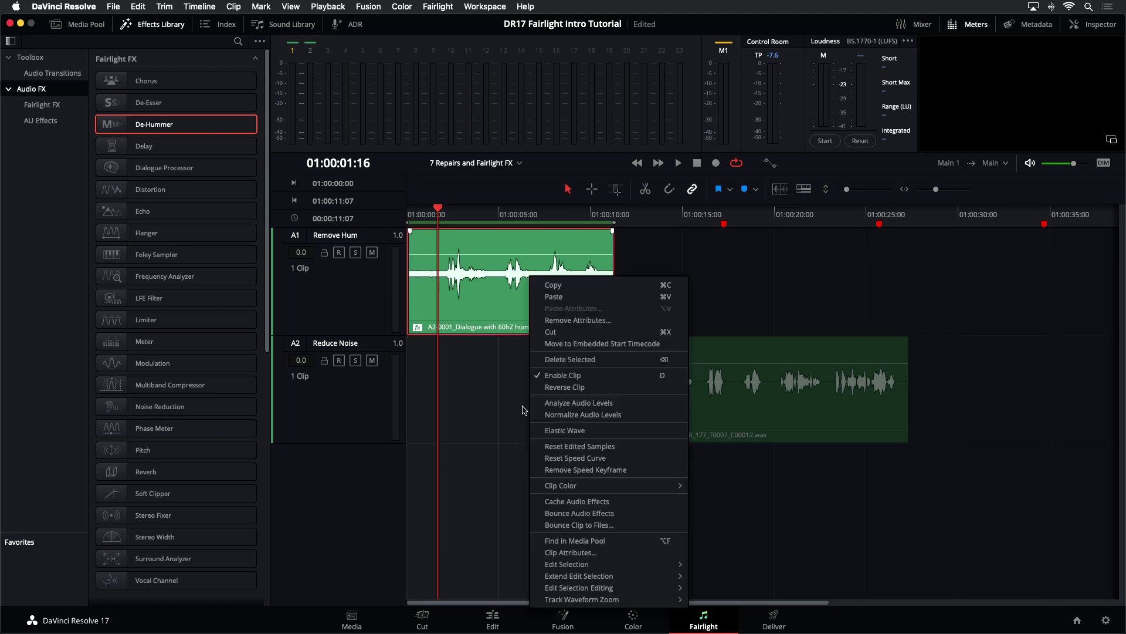
pyautogui.click(623, 502)
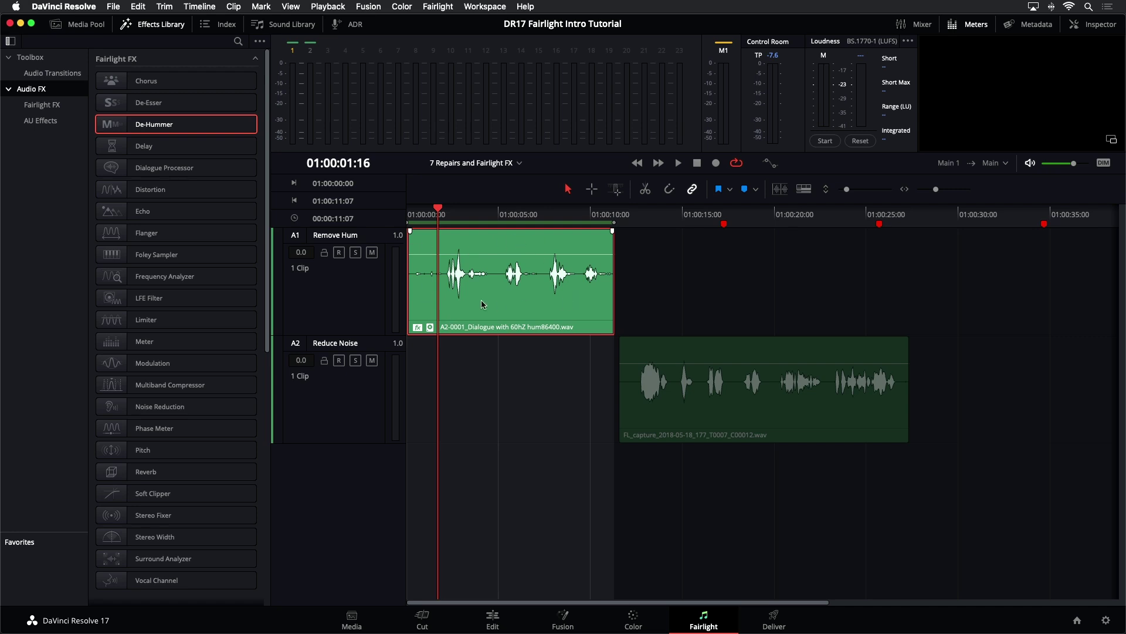
# Step: Audition the cached Remove Hum clip, turn off its audio effects caching and play it again
pyautogui.press('space')
pyautogui.press('space')
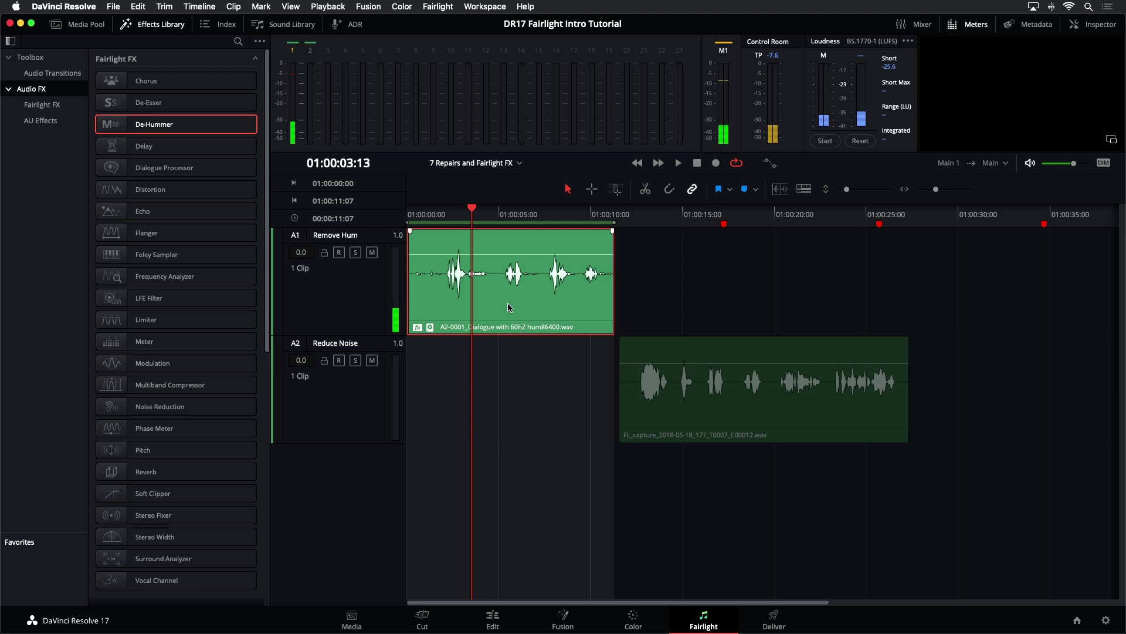
pyautogui.rightClick(508, 294)
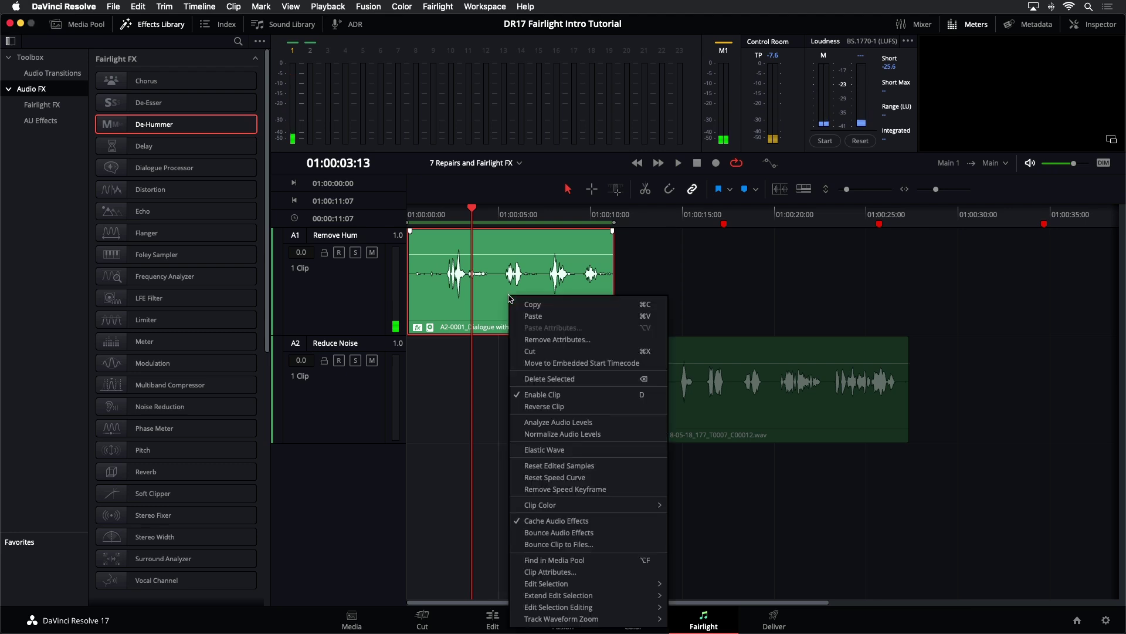
pyautogui.click(531, 532)
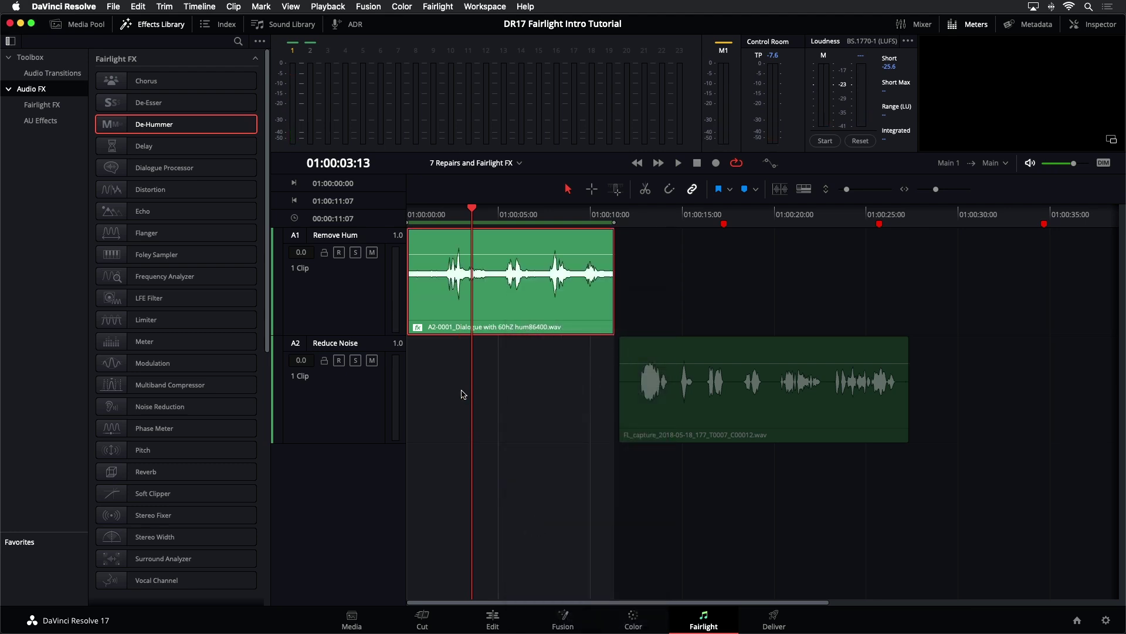
pyautogui.press('space')
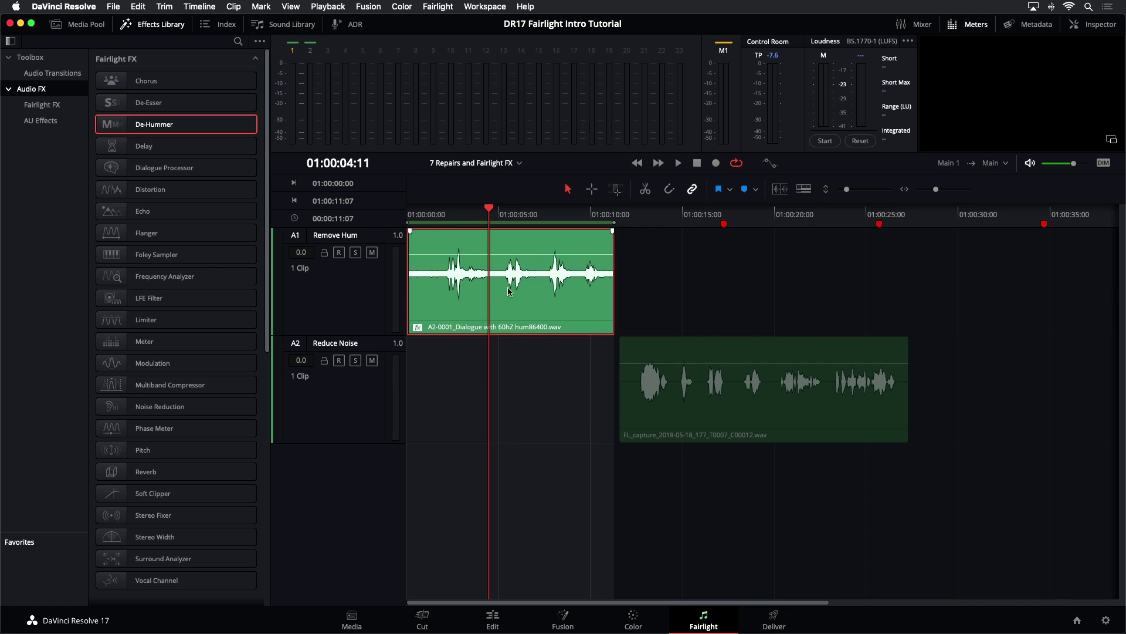
# Step: Show the Remove Hum clip's audio effects in the Inspector and open the De-Hummer settings window from there
pyautogui.click(1093, 27)
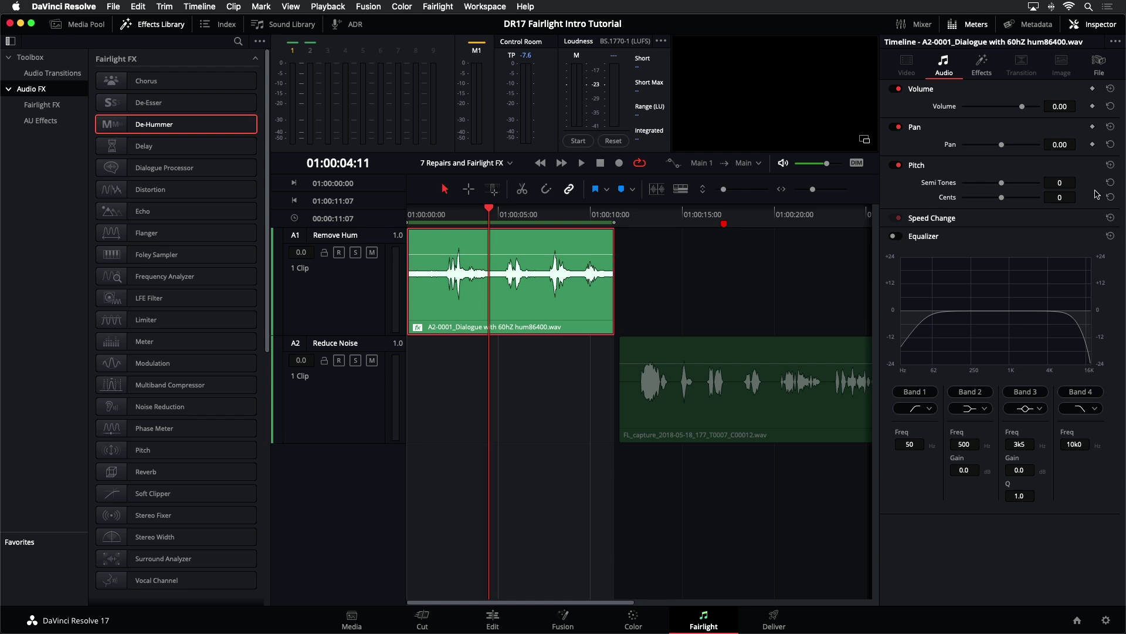
pyautogui.click(688, 265)
pyautogui.click(472, 307)
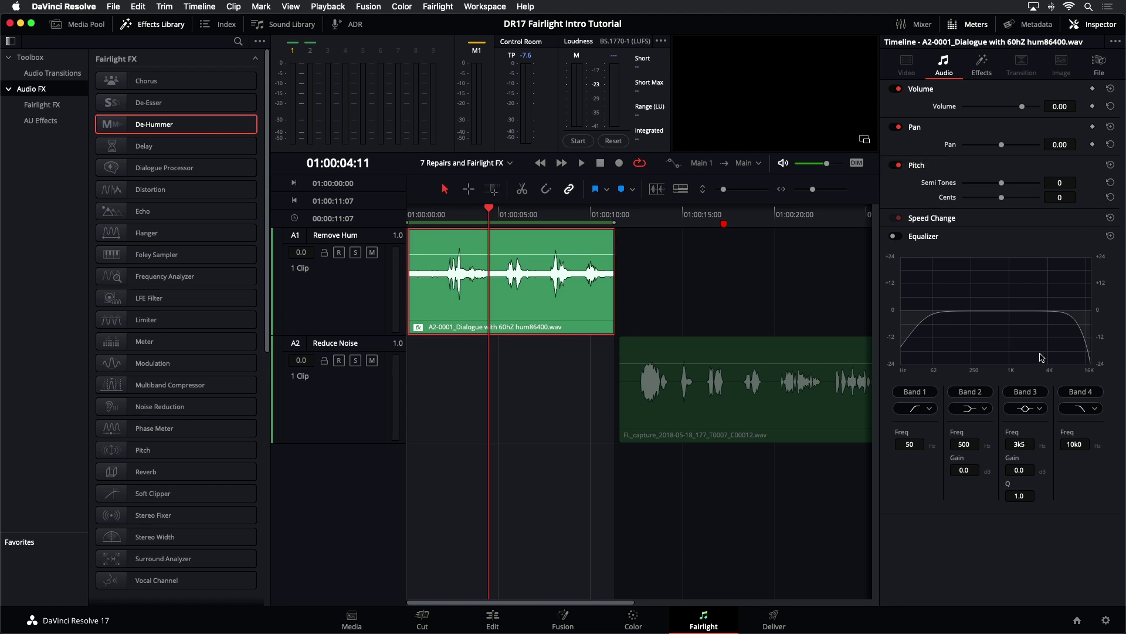
pyautogui.click(982, 64)
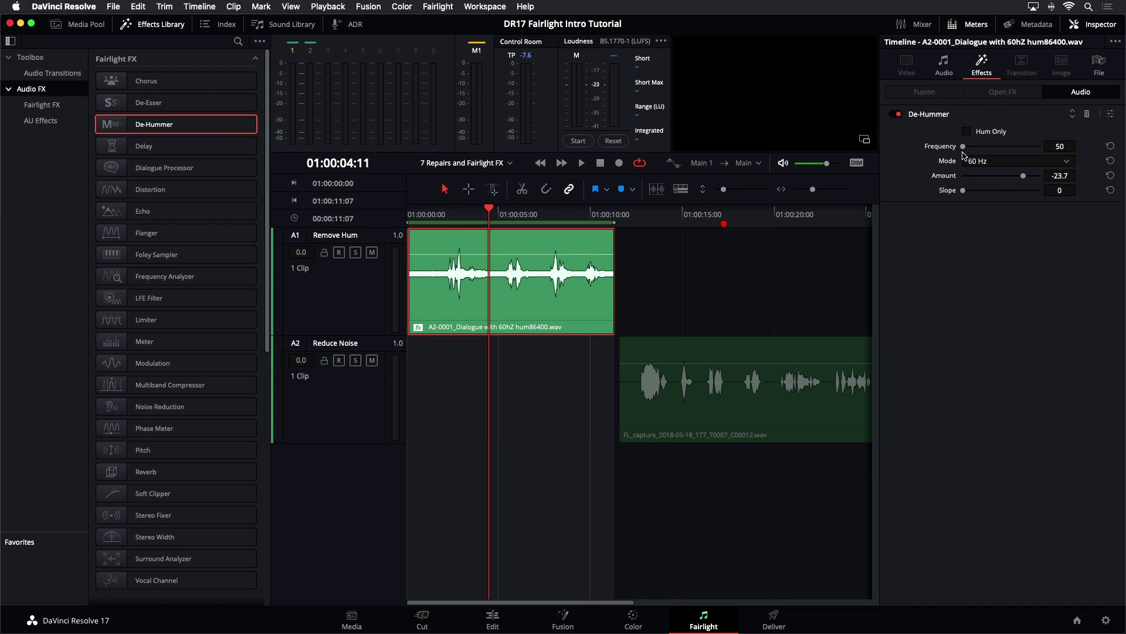
pyautogui.click(1111, 116)
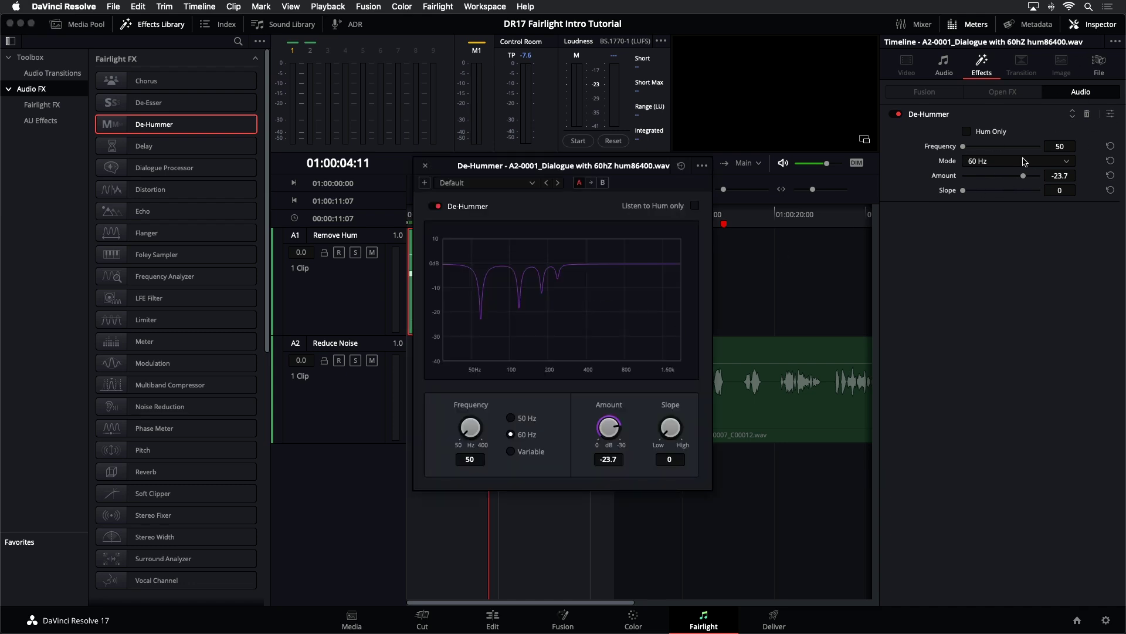
# Step: Hide the Inspector, bypass the De-Hummer during playback to compare the sound, and close its settings window
pyautogui.click(898, 114)
pyautogui.click(898, 115)
pyautogui.click(1097, 27)
pyautogui.moveTo(496, 169); pyautogui.dragTo(783, 187)
pyautogui.press('space')
pyautogui.click(726, 227)
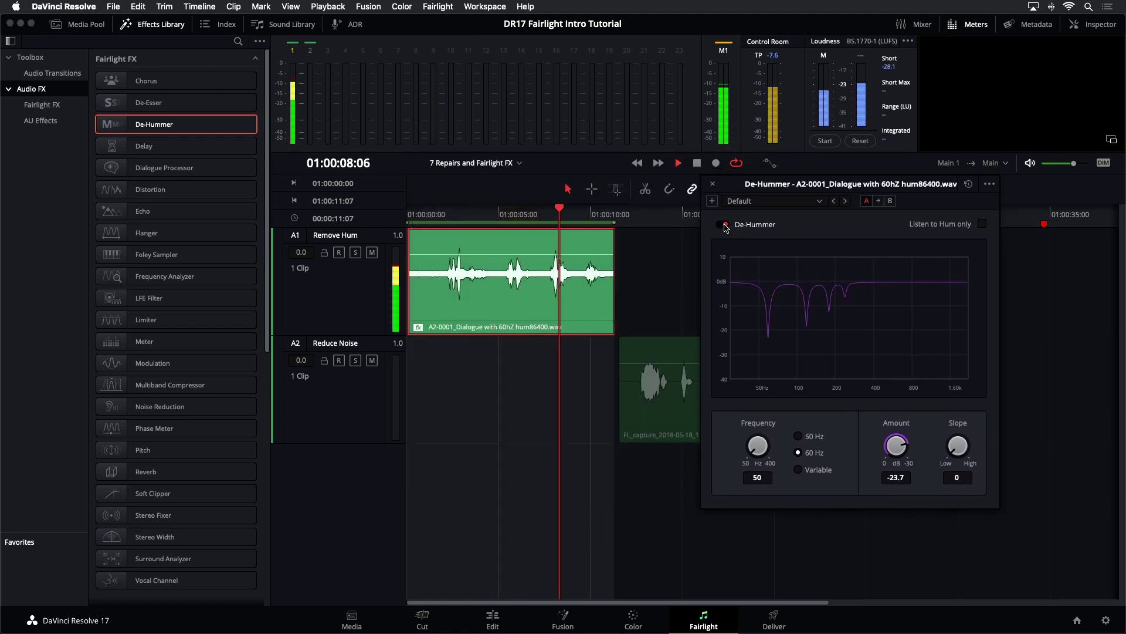
pyautogui.press('space')
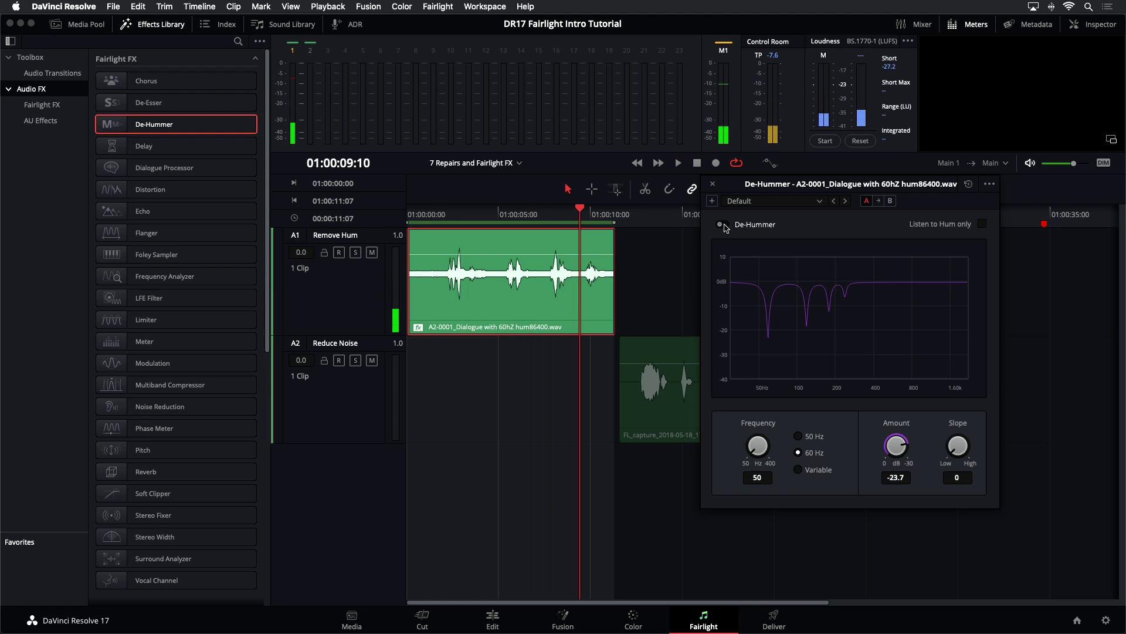
pyautogui.click(713, 186)
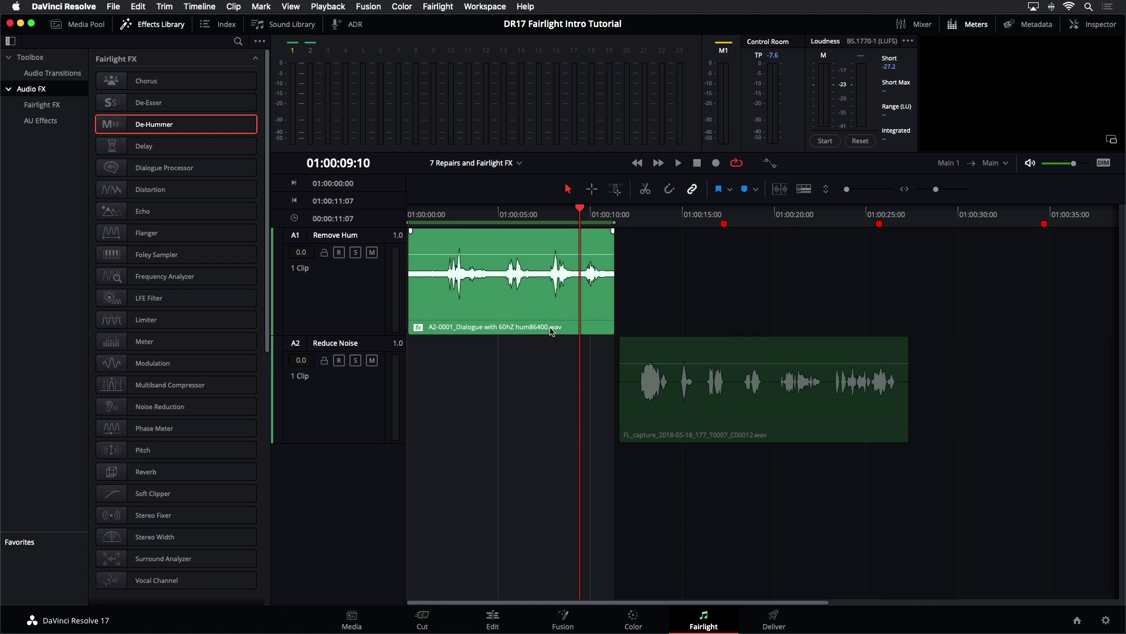
# Step: Place the playhead over the Reduce Noise clip at 01:00:14:20 and select track A2
pyautogui.click(680, 215)
pyautogui.click(337, 422)
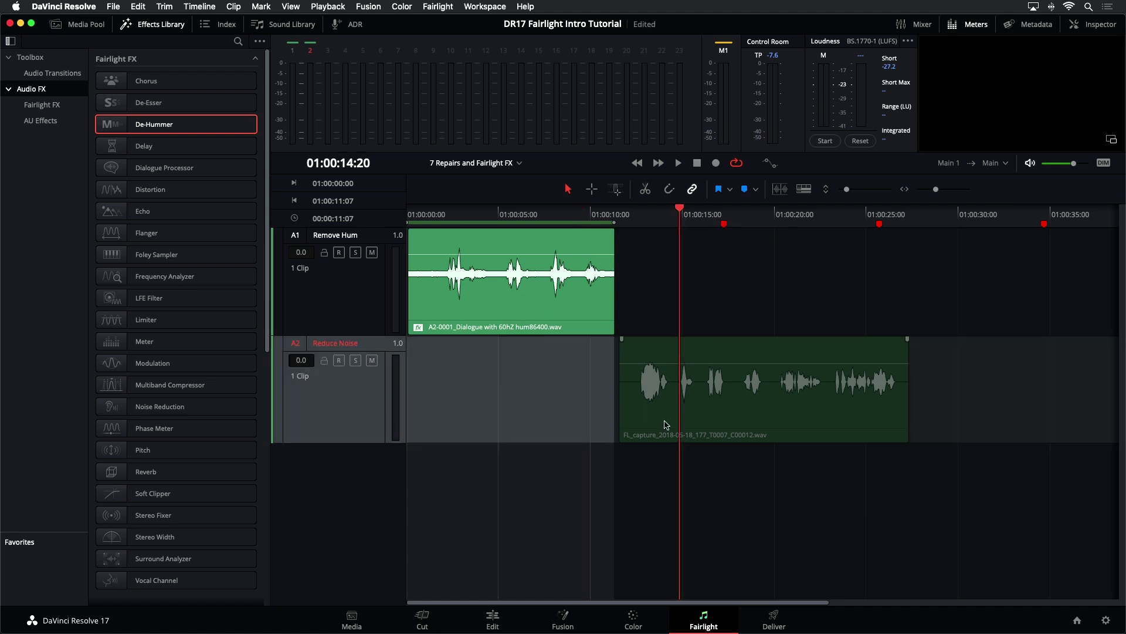
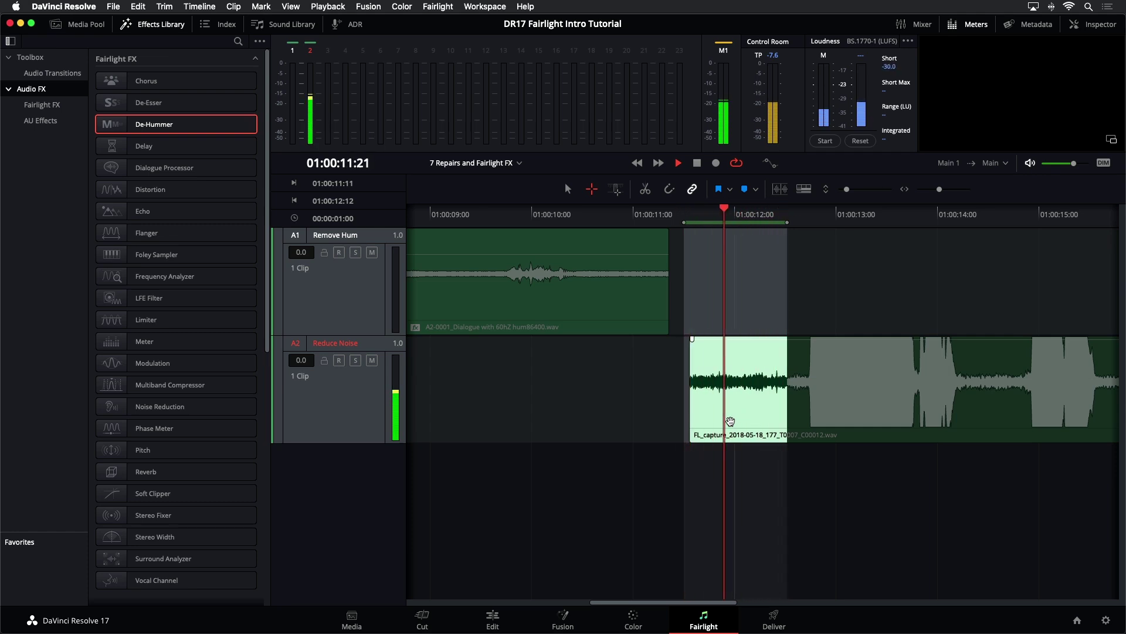
# Step: Lower the Reduce Noise clip's level while auditioning the marked noise range, and save the project
pyautogui.press('space')
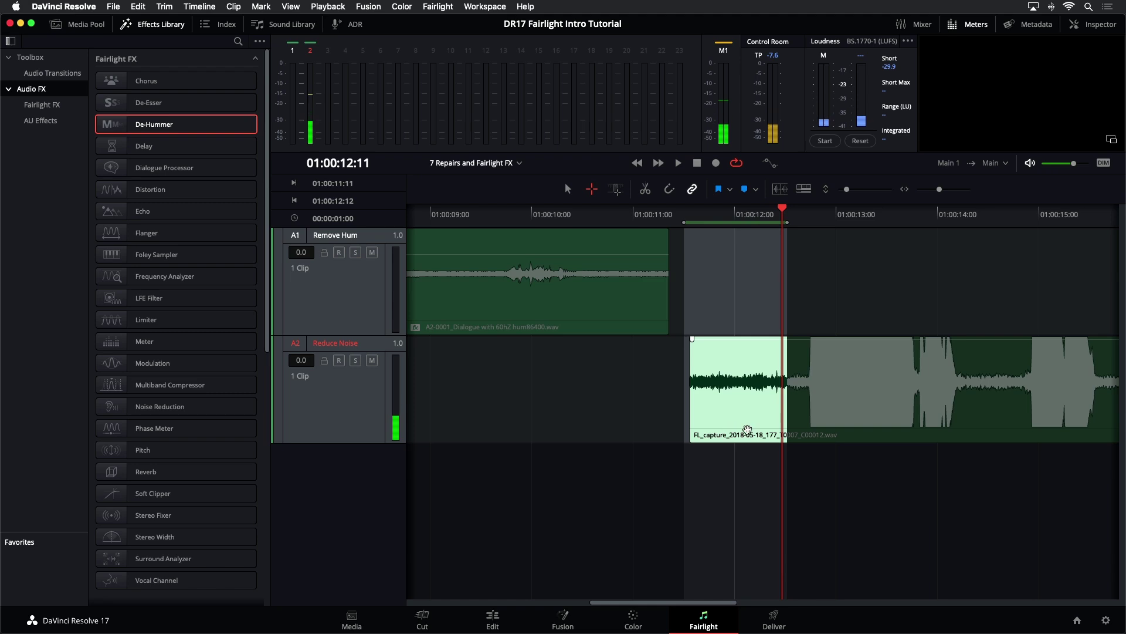
pyautogui.moveTo(771, 340)
pyautogui.mouseDown()
pyautogui.moveTo(770, 364)
pyautogui.moveTo(769, 351)
pyautogui.mouseUp()
pyautogui.press('space')
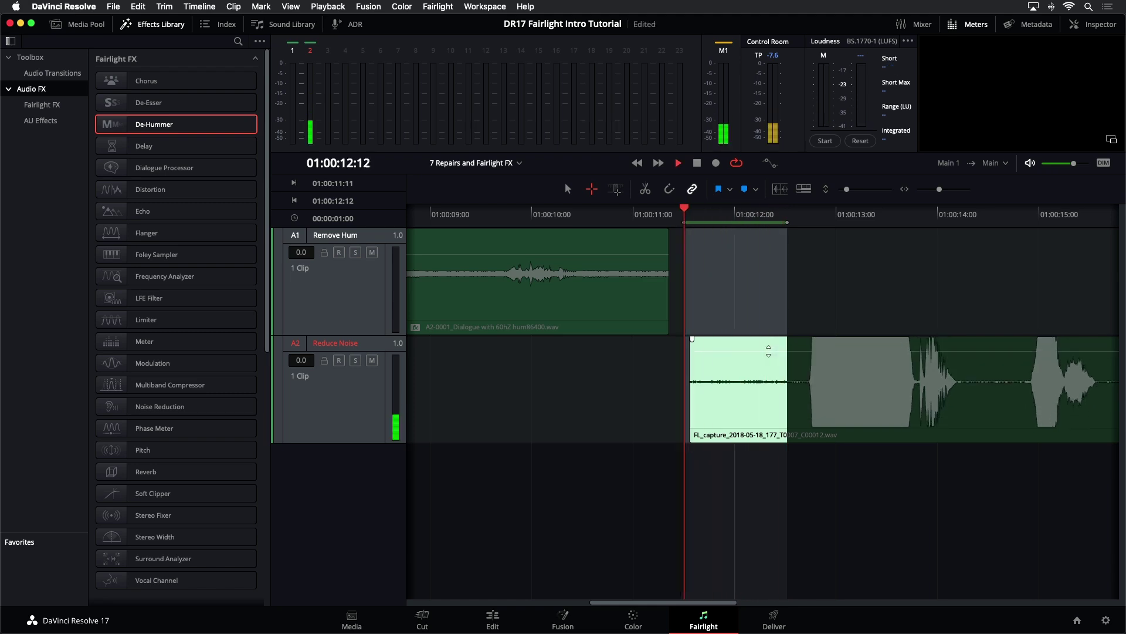
pyautogui.press('space')
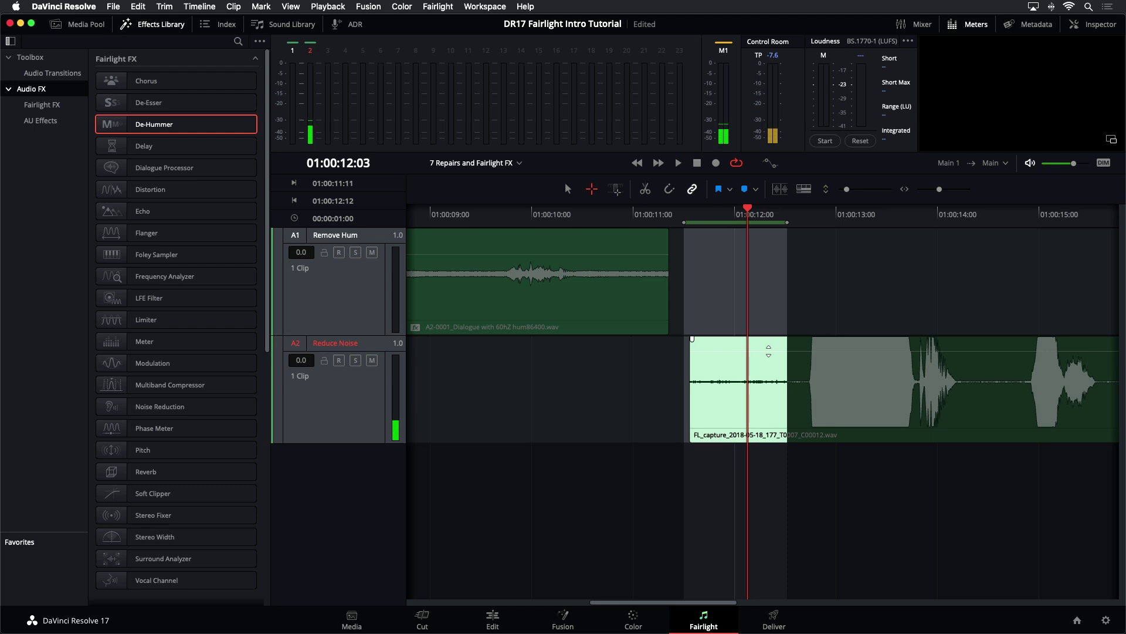
pyautogui.press('super+s')
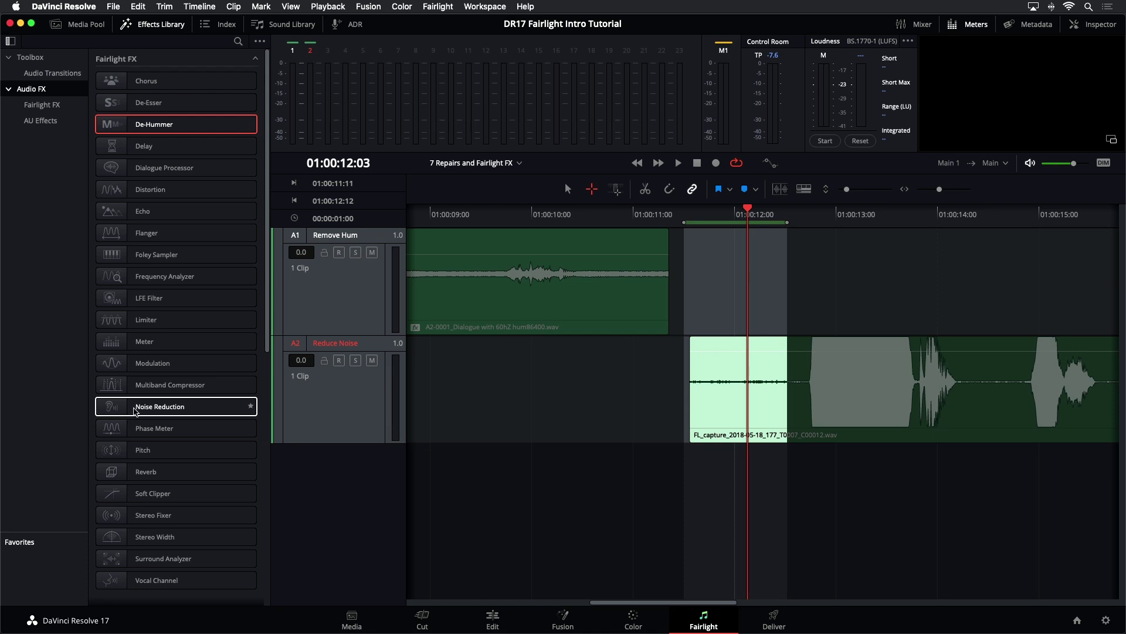
# Step: Apply the Noise Reduction effect to the Reduce Noise clip, then hide the Effects Library and move the settings window off the marked noise
pyautogui.moveTo(135, 410); pyautogui.dragTo(737, 382)
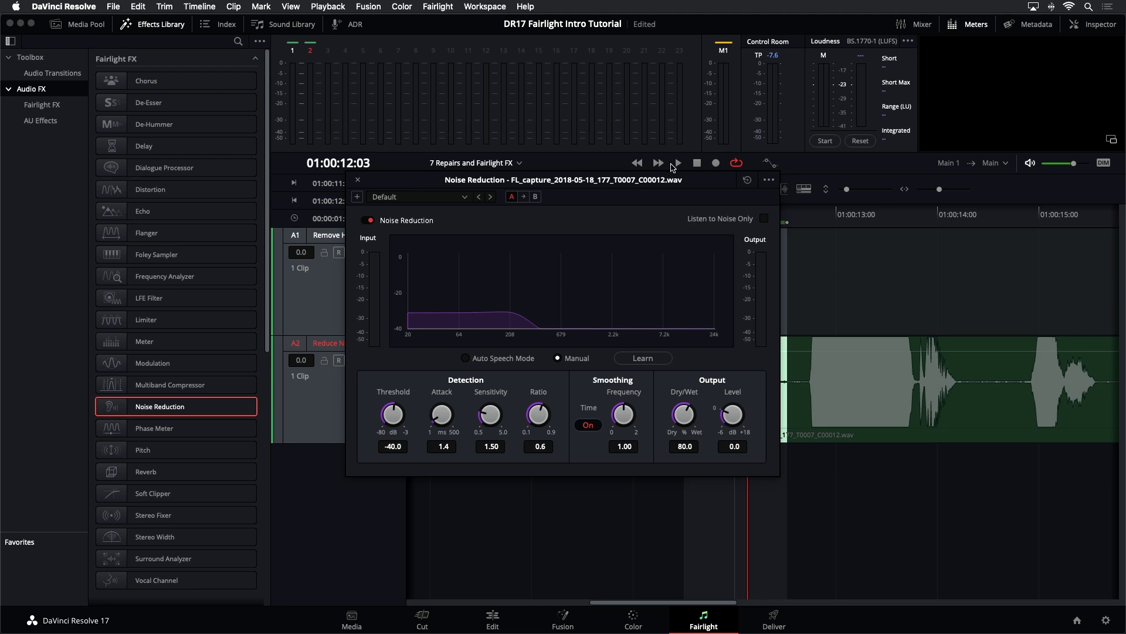
pyautogui.moveTo(648, 179); pyautogui.dragTo(569, 189)
pyautogui.click(166, 31)
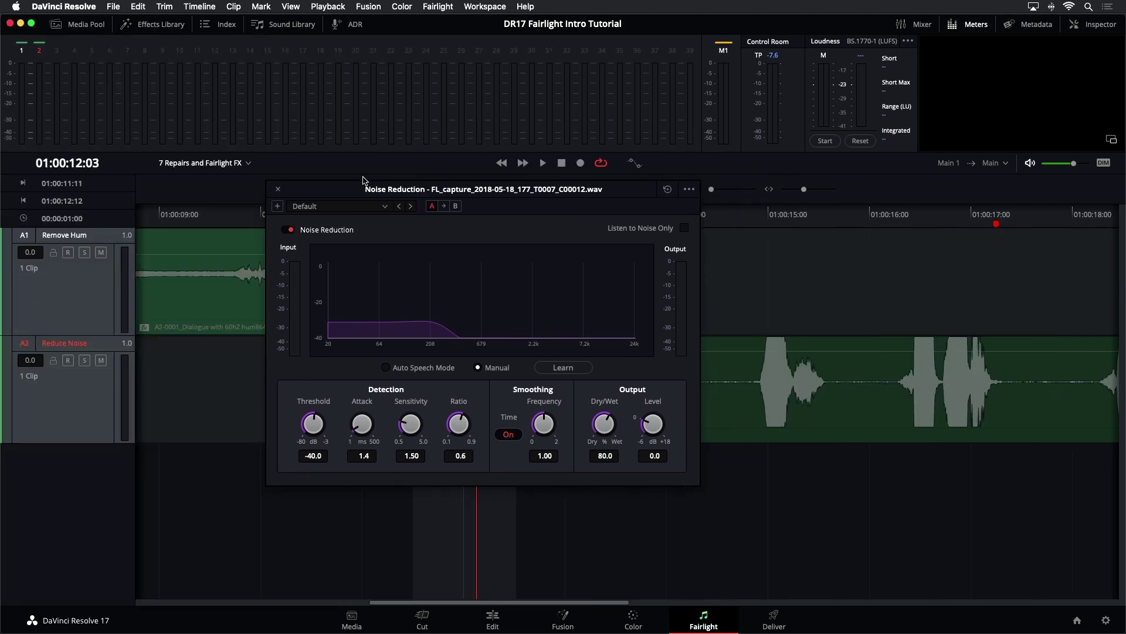
pyautogui.moveTo(369, 191); pyautogui.dragTo(663, 207)
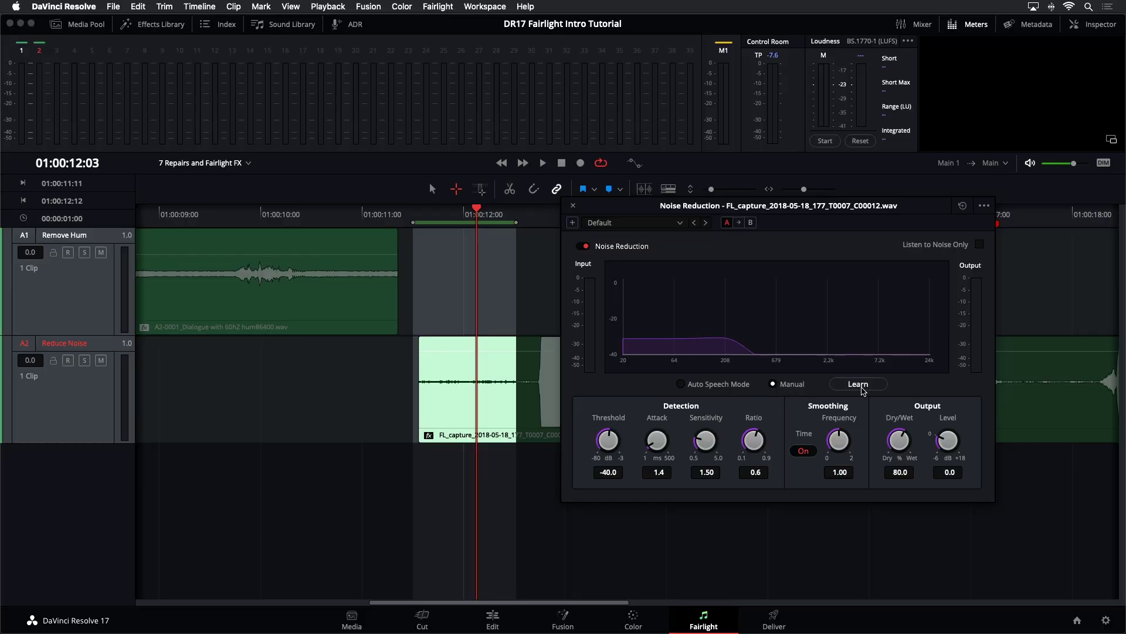
# Step: Have Noise Reduction learn the noise profile from the marked range in Manual mode, and audition the range with the effect
pyautogui.click(862, 385)
pyautogui.press('space')
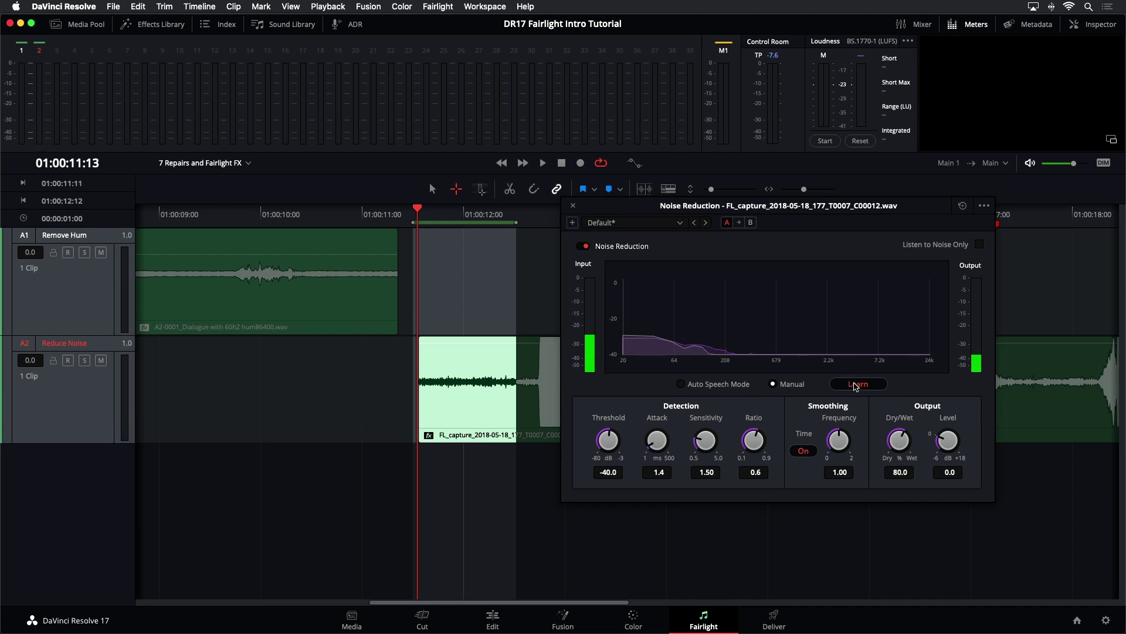
pyautogui.click(857, 384)
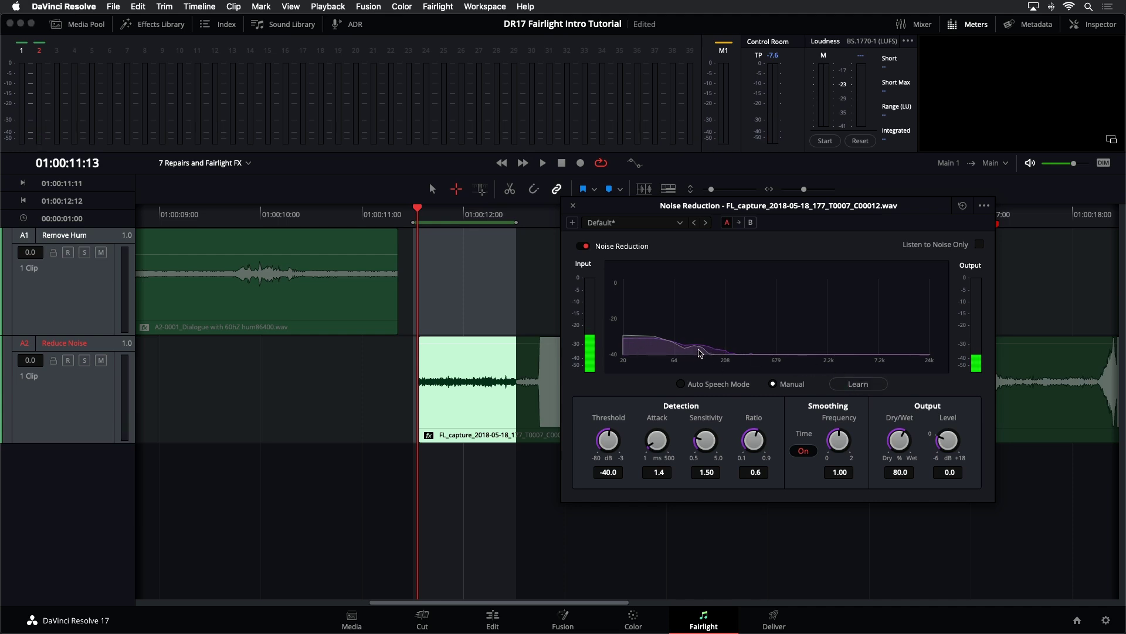
pyautogui.press('space')
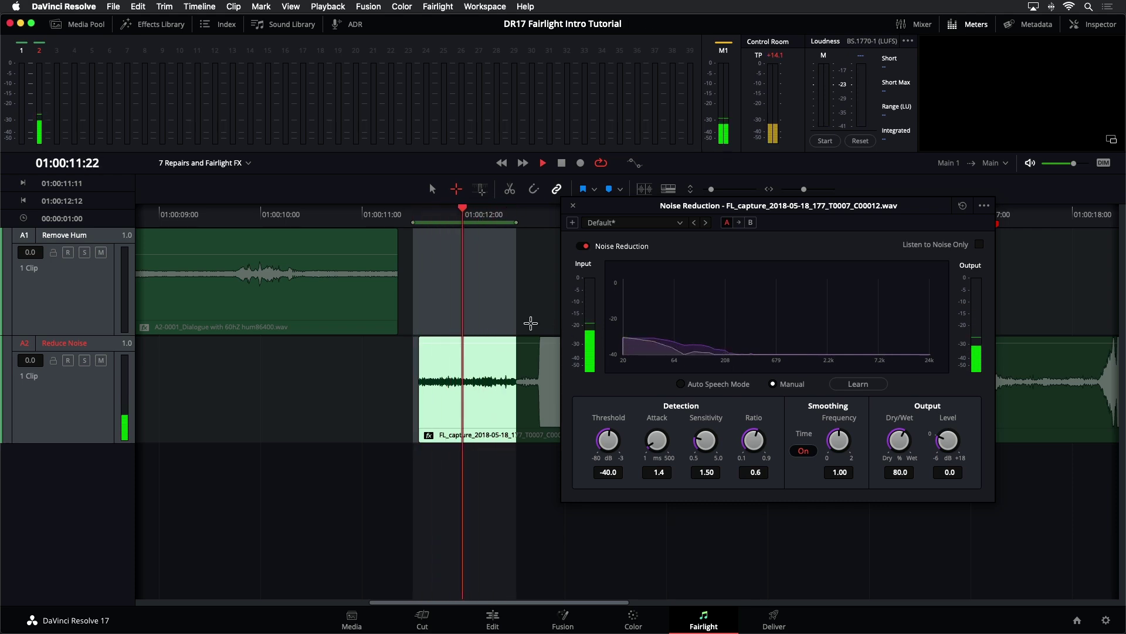
pyautogui.press('space')
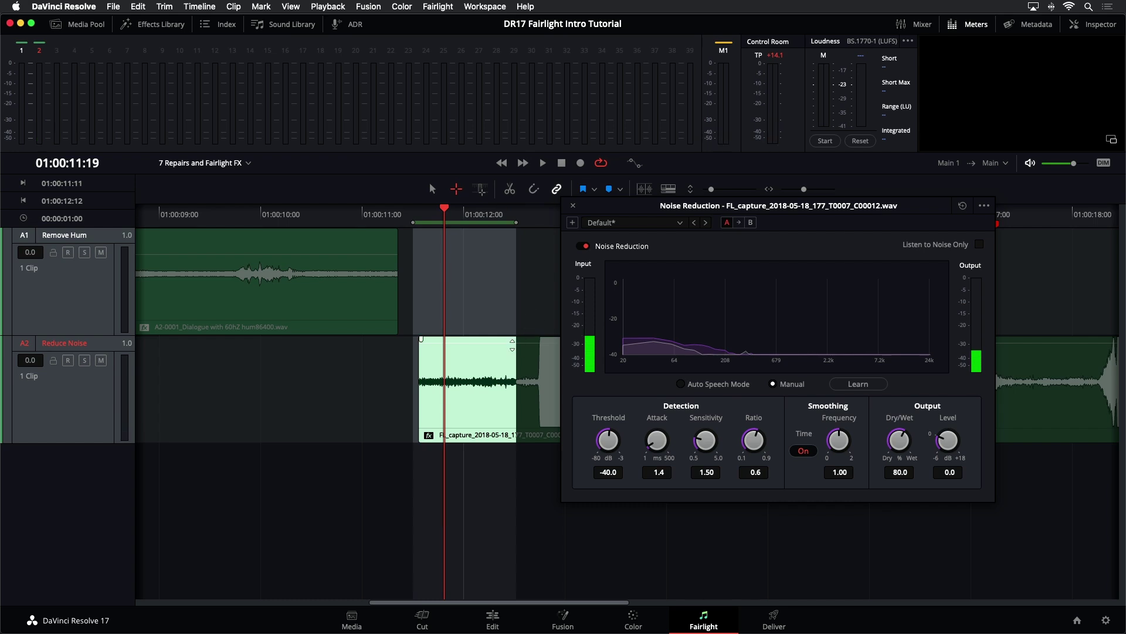
# Step: Reset the Reduce Noise clip's level and play the dialogue with Noise Reduction active, keeping the clip uncovered by the settings window
pyautogui.doubleClick(514, 342)
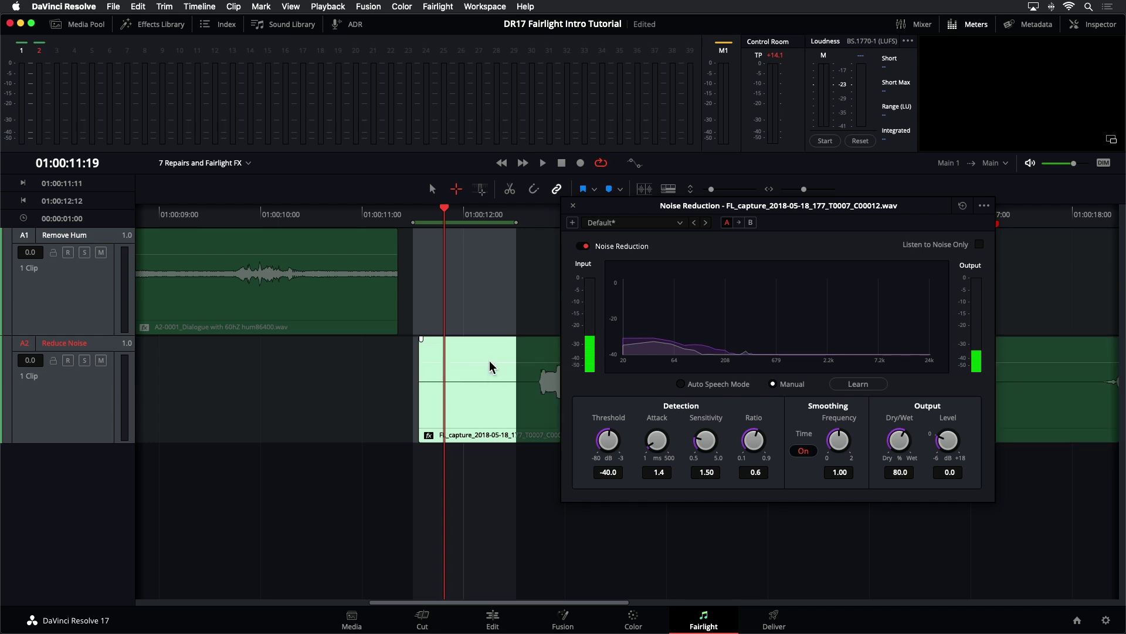
pyautogui.moveTo(629, 211); pyautogui.dragTo(408, 27)
pyautogui.press('space')
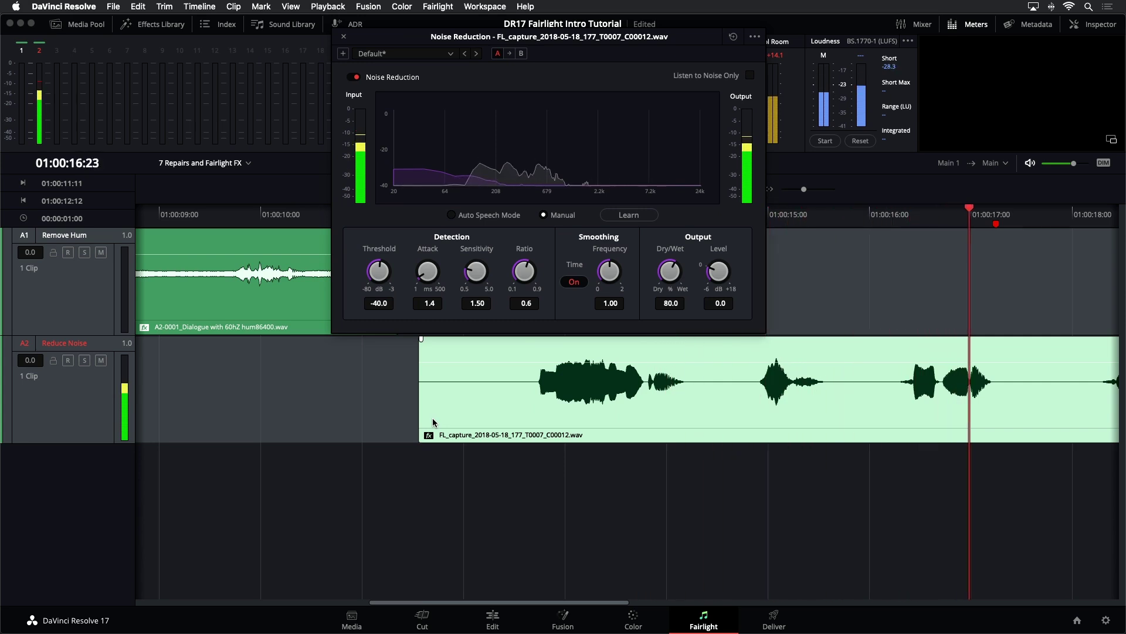
# Step: Stop playback, set Noise Reduction's Dry/Wet output to 80.2, and resume playing the Reduce Noise clip
pyautogui.press('space')
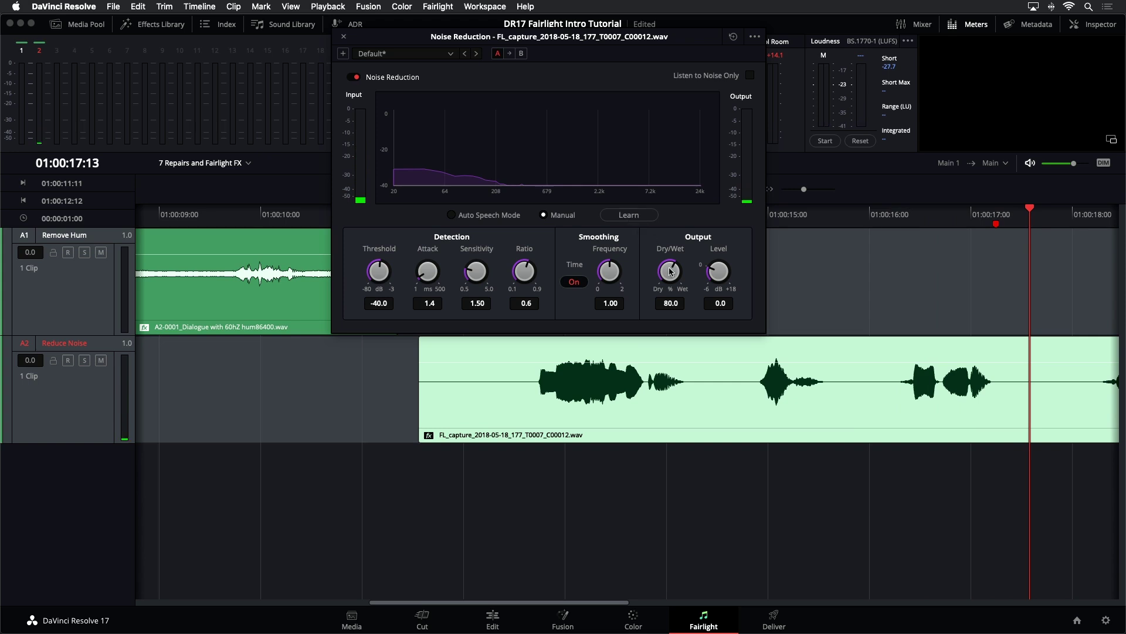
pyautogui.moveTo(674, 278)
pyautogui.mouseDown()
pyautogui.moveTo(618, 282)
pyautogui.moveTo(566, 310)
pyautogui.moveTo(714, 280)
pyautogui.moveTo(669, 266)
pyautogui.mouseUp()
pyautogui.press('space')
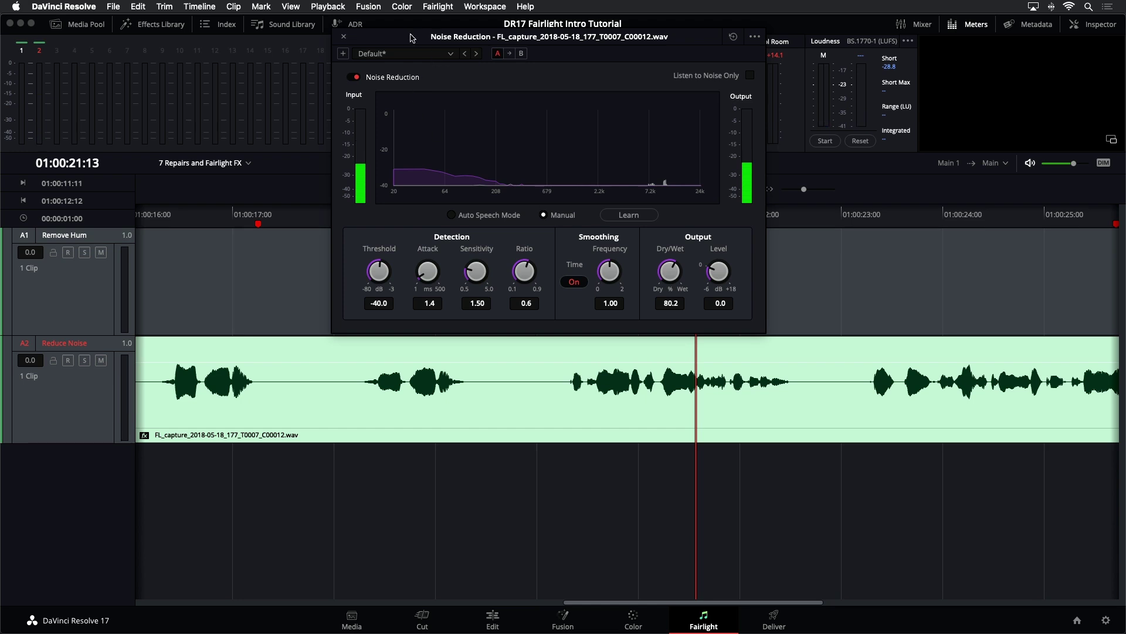
# Step: Switch Noise Reduction to Auto Speech Mode, keeping its window clear of the transport controls, and play the rest of the dialogue
pyautogui.moveTo(403, 37); pyautogui.dragTo(631, 39)
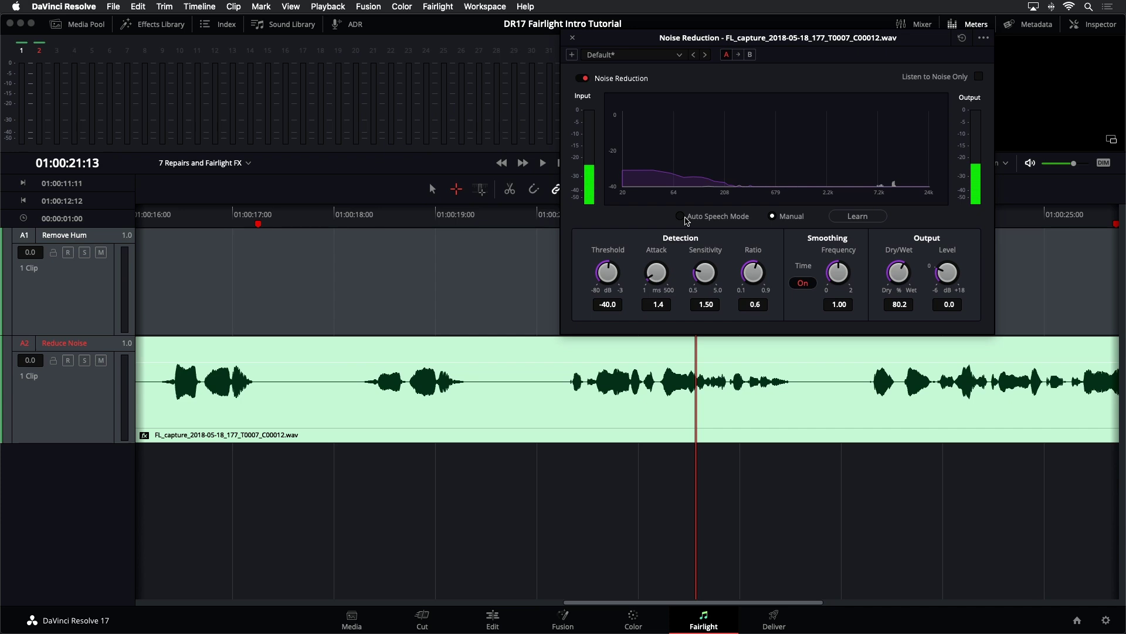
pyautogui.click(681, 216)
pyautogui.press('space')
pyautogui.press('space')
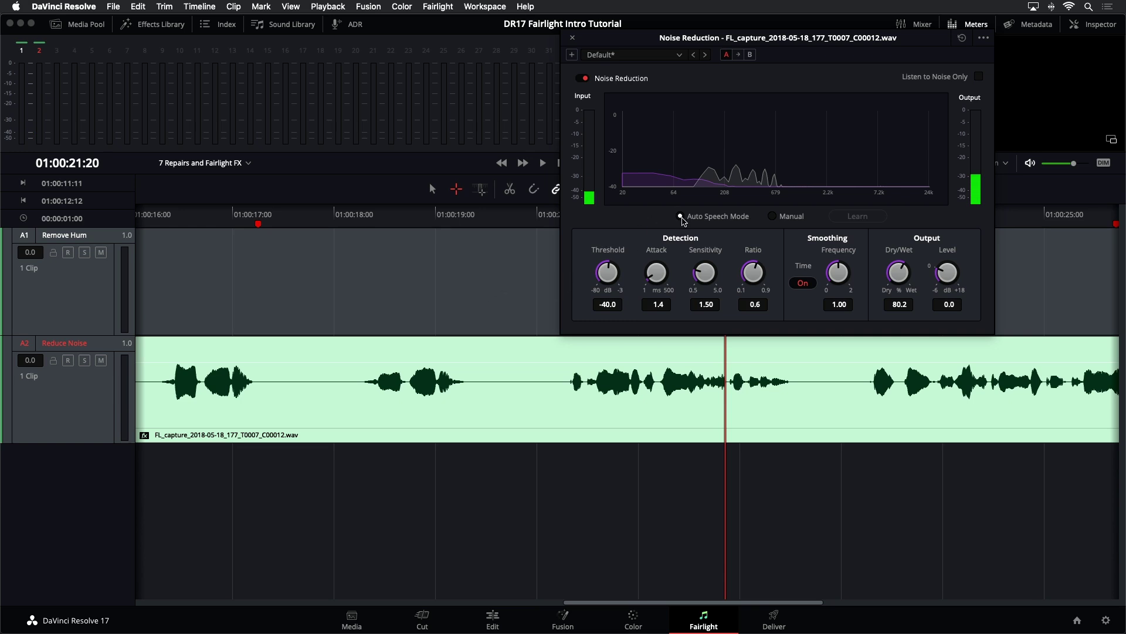
pyautogui.press('space')
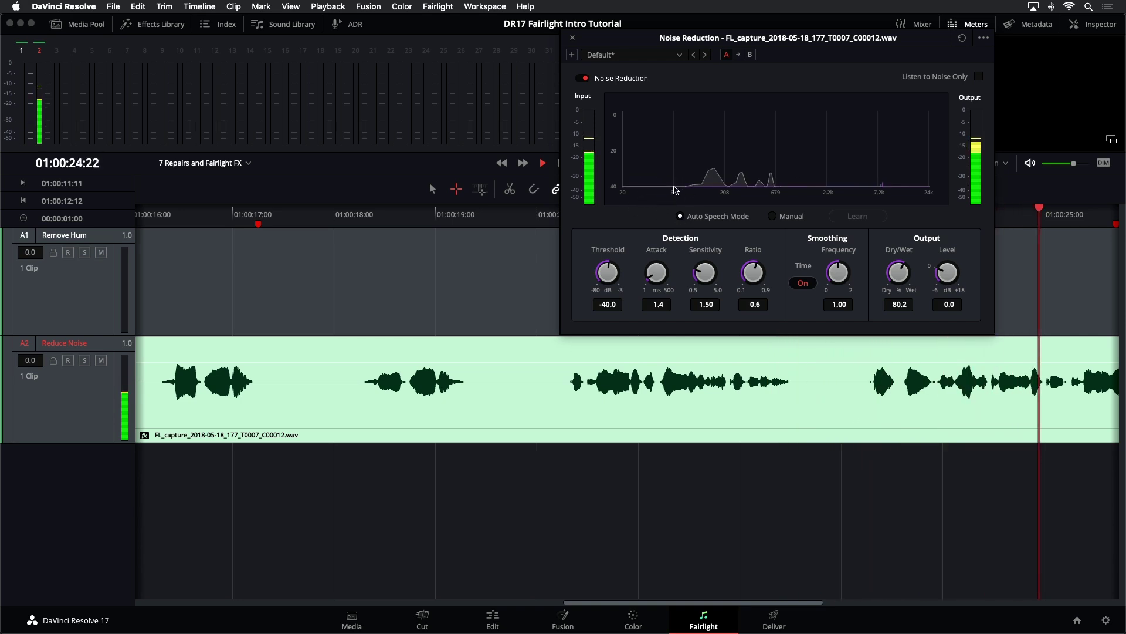
pyautogui.press('space')
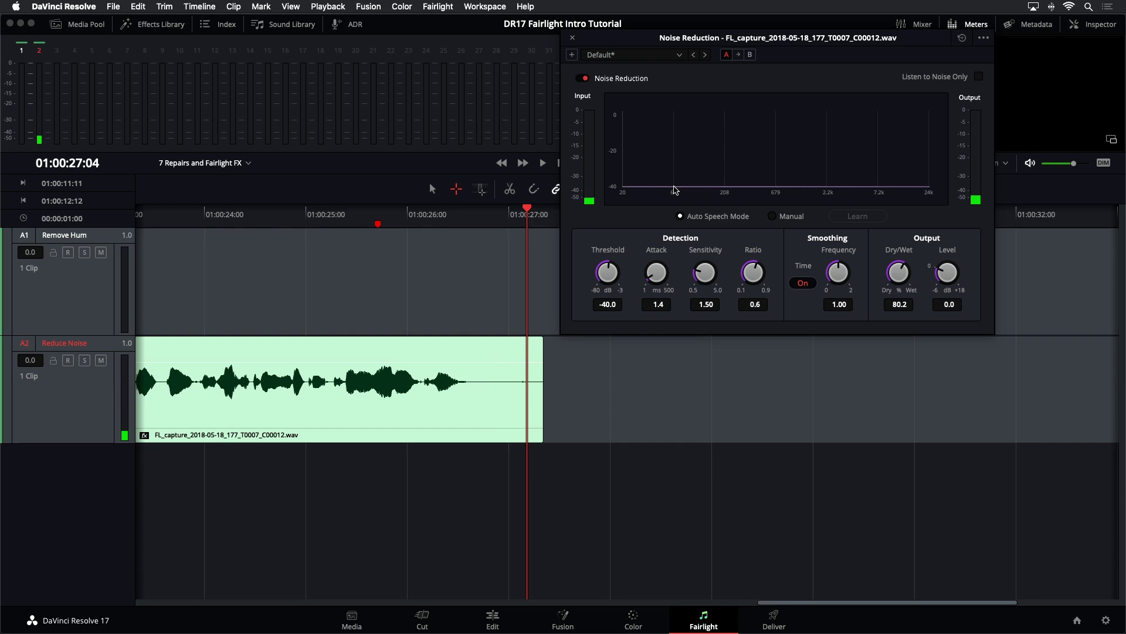
# Step: Place the playhead at 01:00:18:10 in the Reduce Noise clip and close the Noise Reduction settings
pyautogui.press('super+minus')
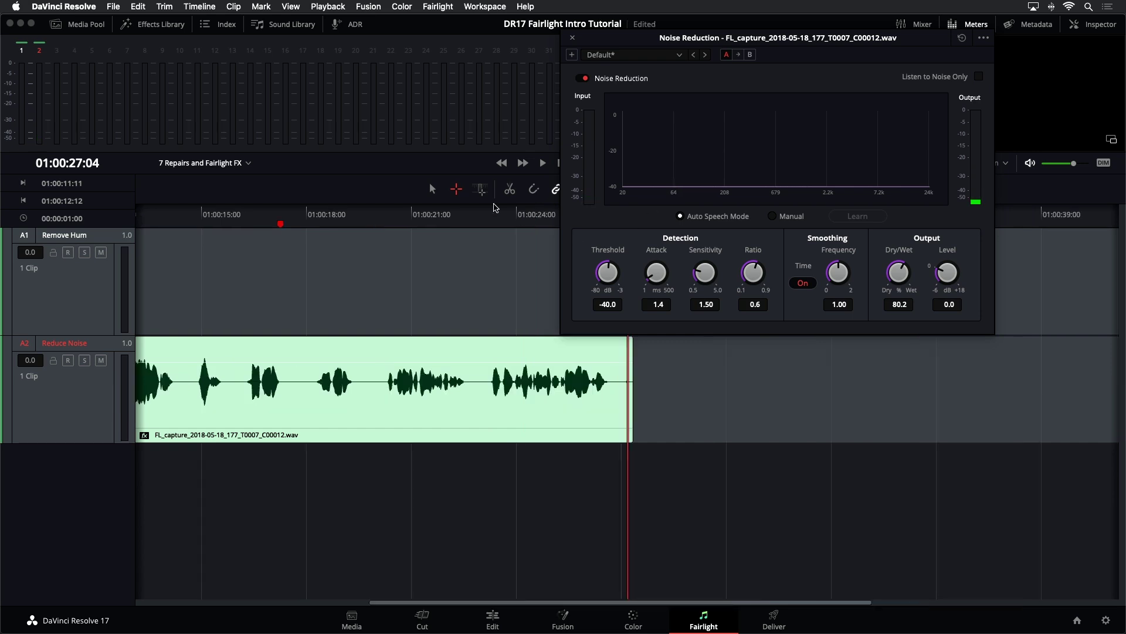
pyautogui.click(322, 217)
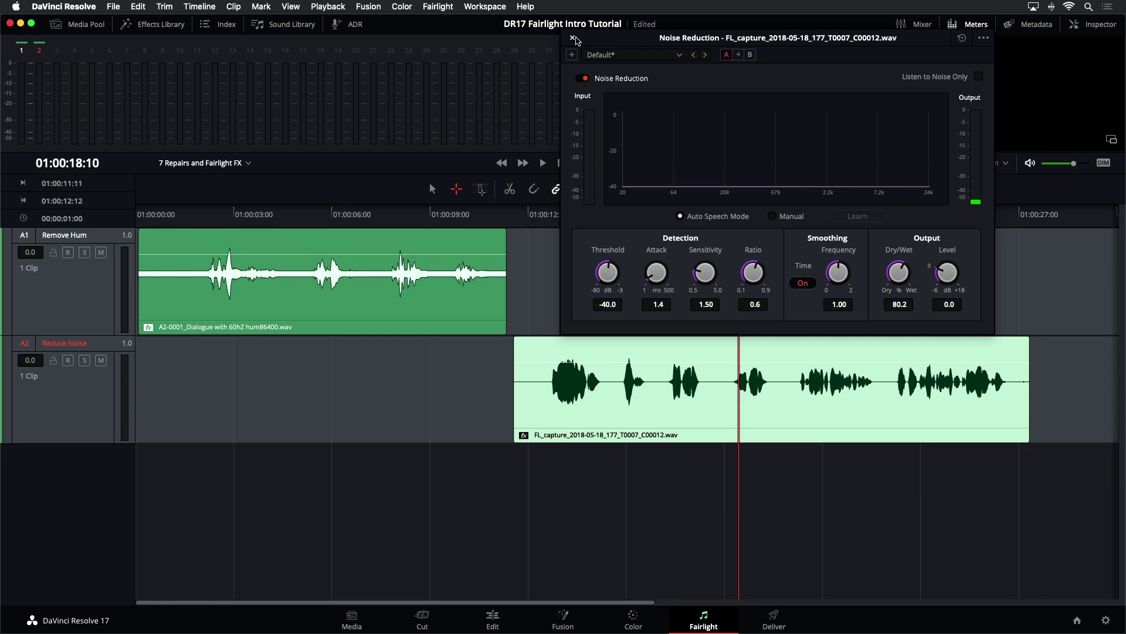
pyautogui.click(573, 37)
pyautogui.click(581, 277)
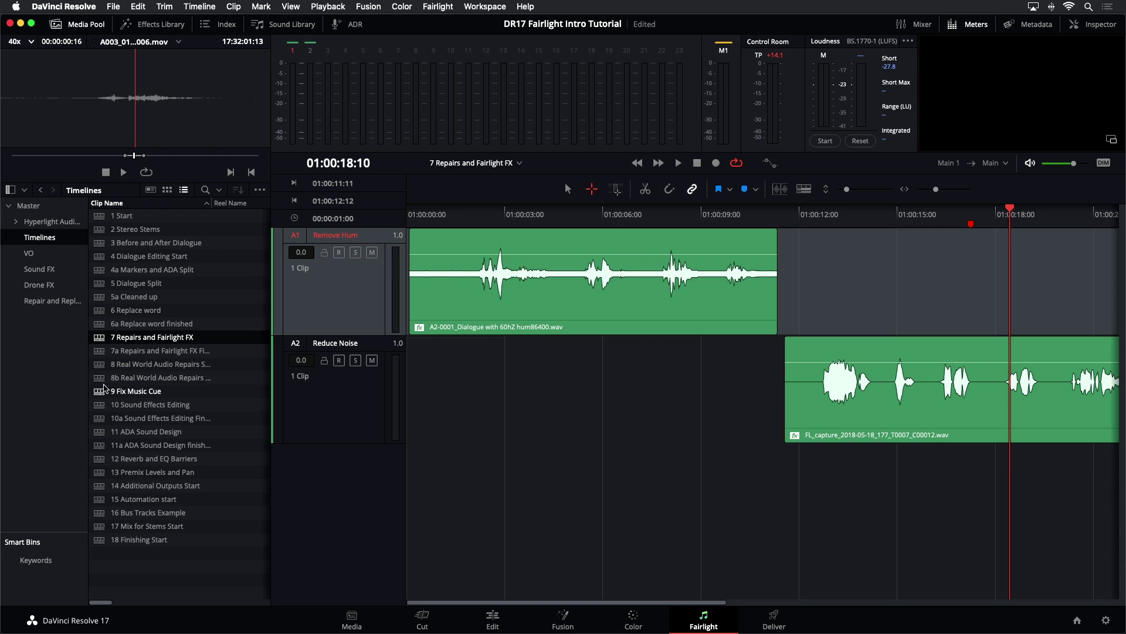
# Step: Open the 8 Real World Audio Repairs Start timeline and hide the Media Pool
pyautogui.doubleClick(102, 379)
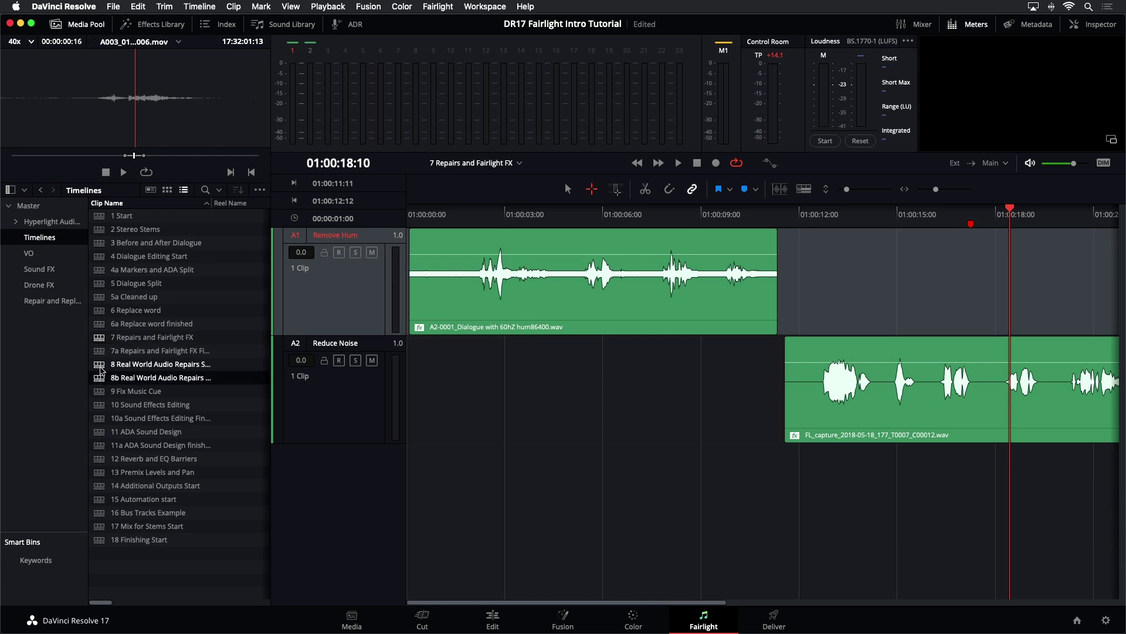
pyautogui.doubleClick(100, 367)
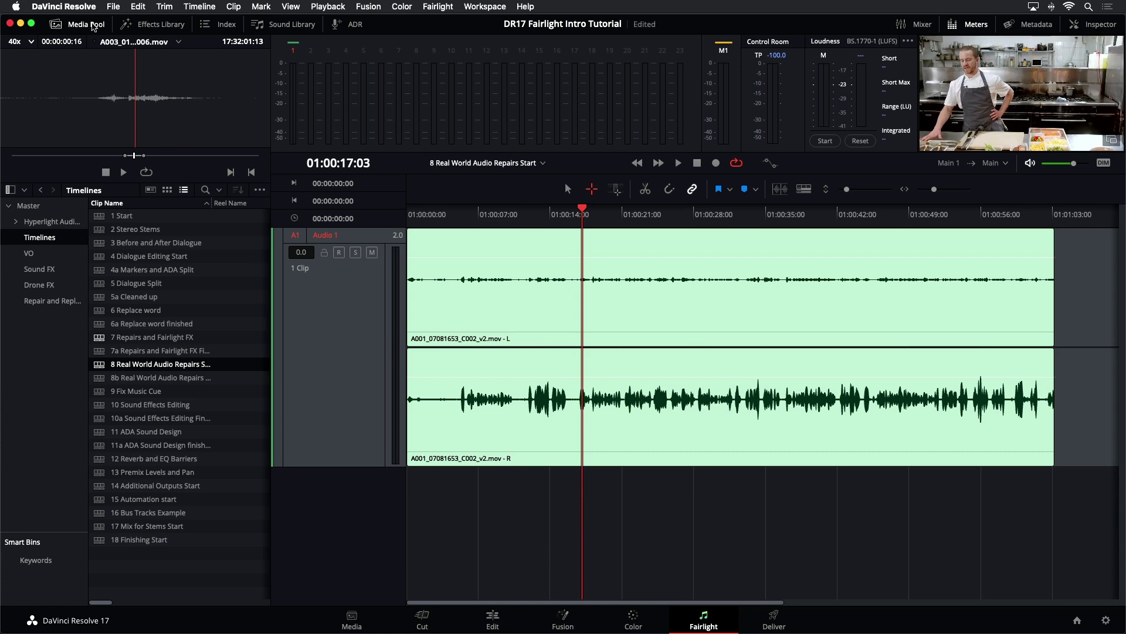
pyautogui.click(94, 31)
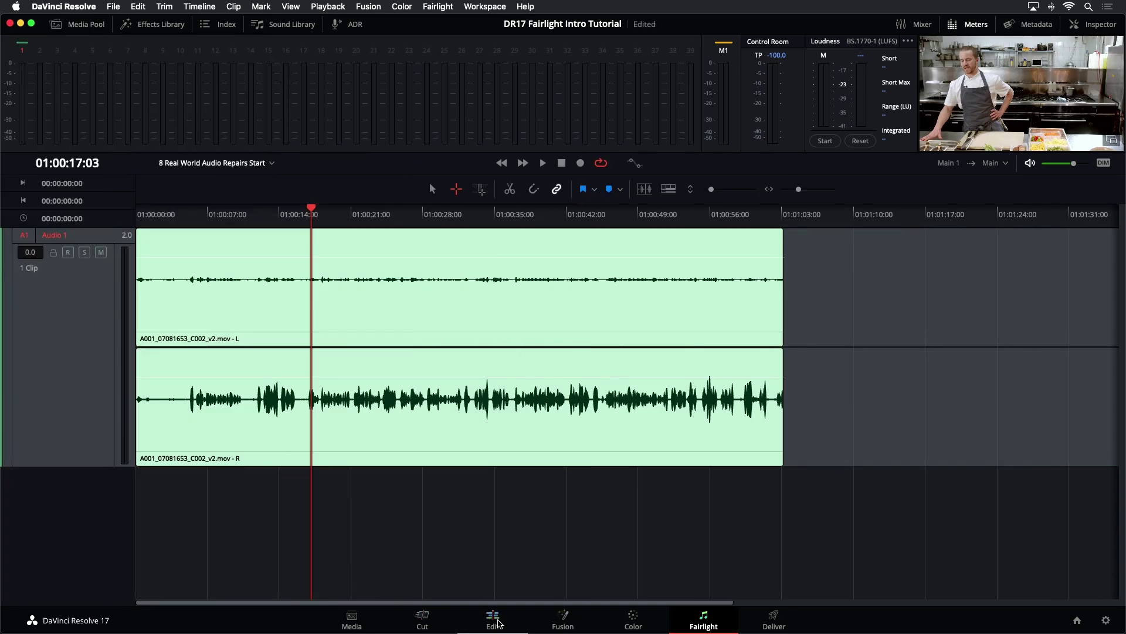
# Step: On the Edit page, play the kitchen interview clip from about 01:00:08:14 to review its picture and sound
pyautogui.click(495, 624)
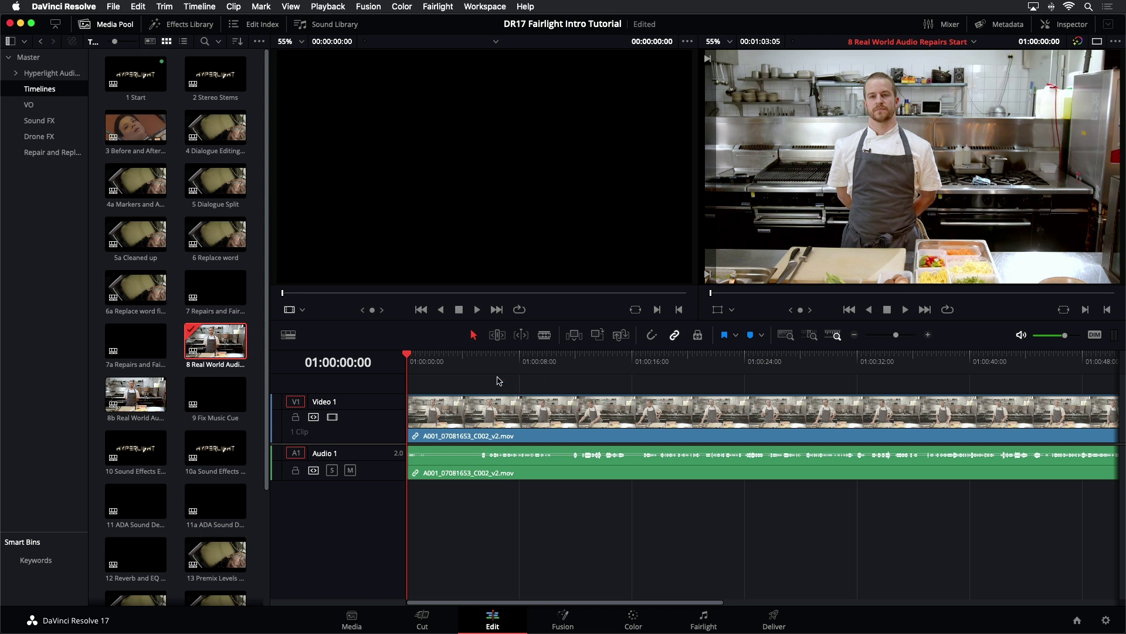
pyautogui.click(528, 364)
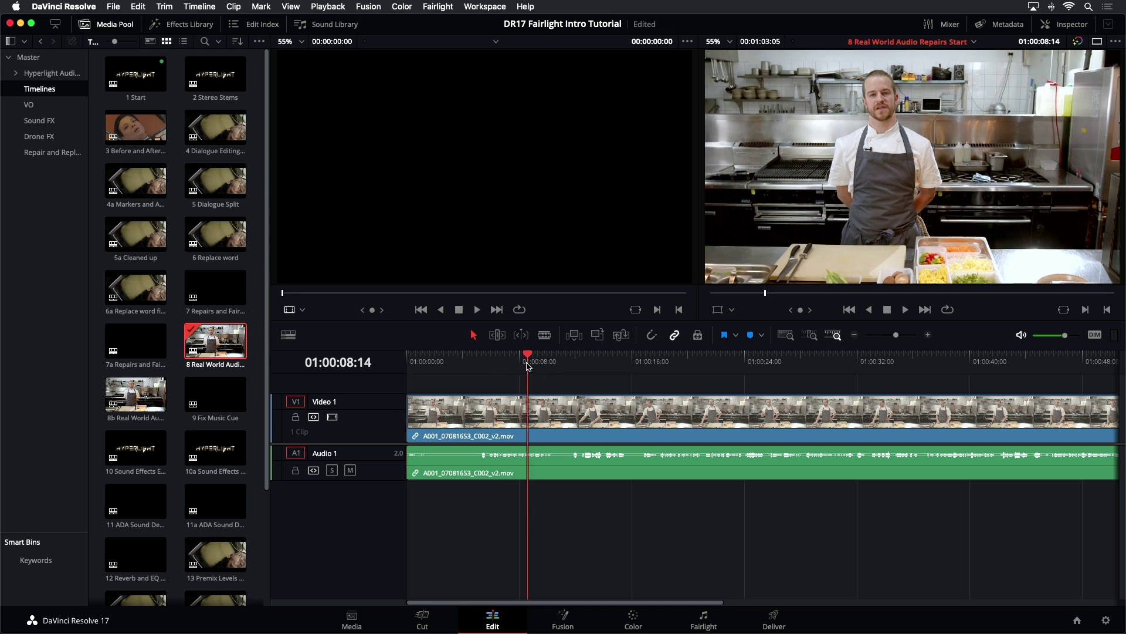
pyautogui.press('space')
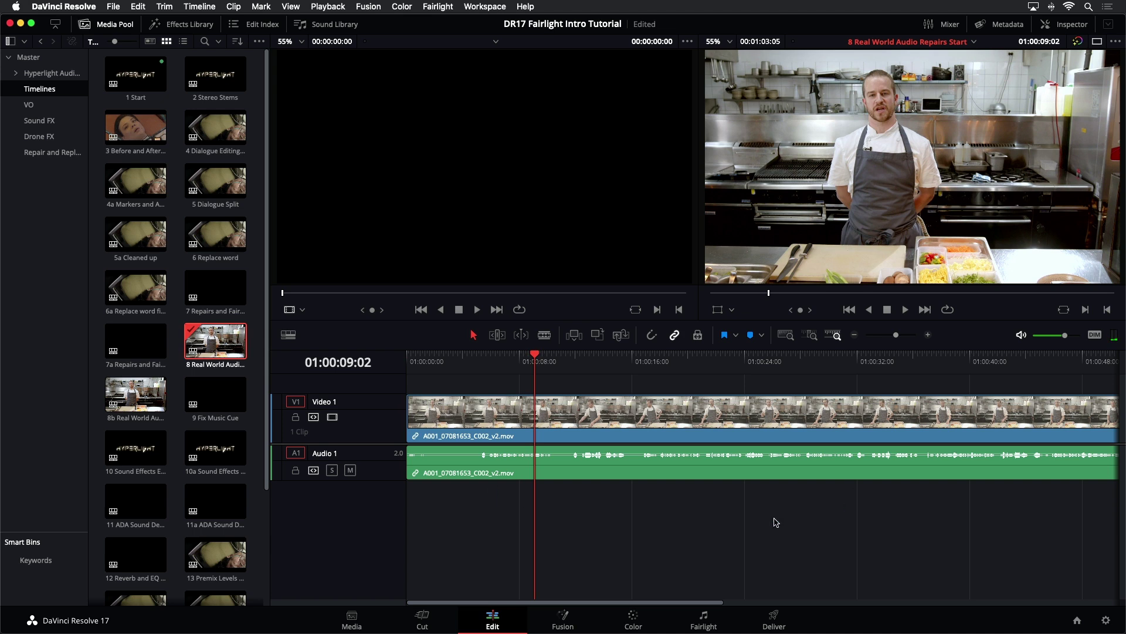
pyautogui.press('super+minus')
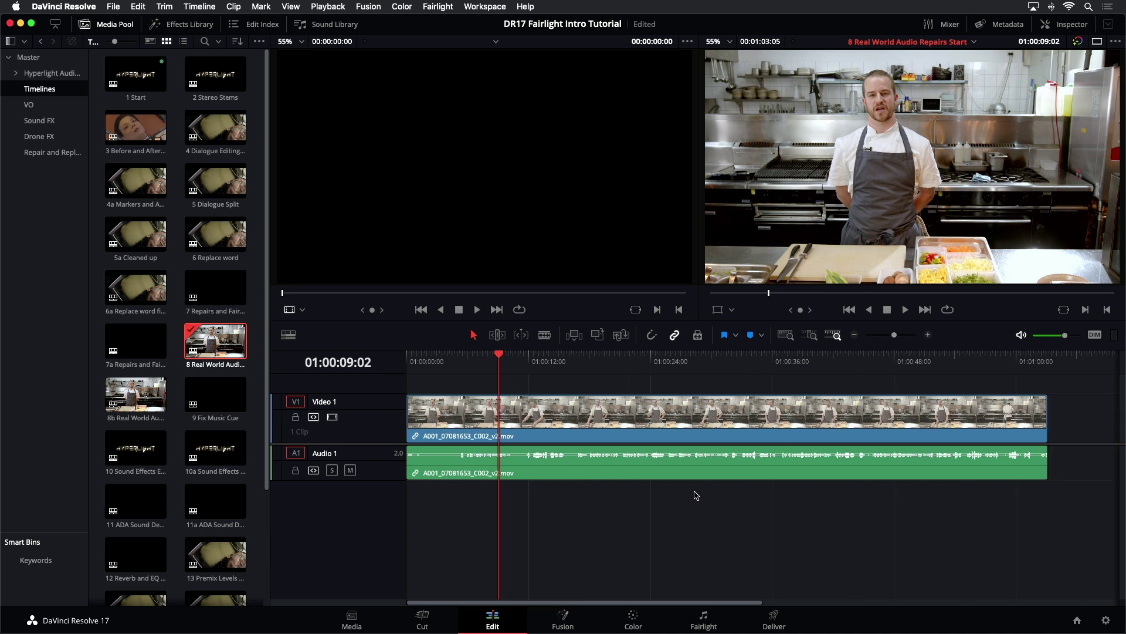
pyautogui.press('space')
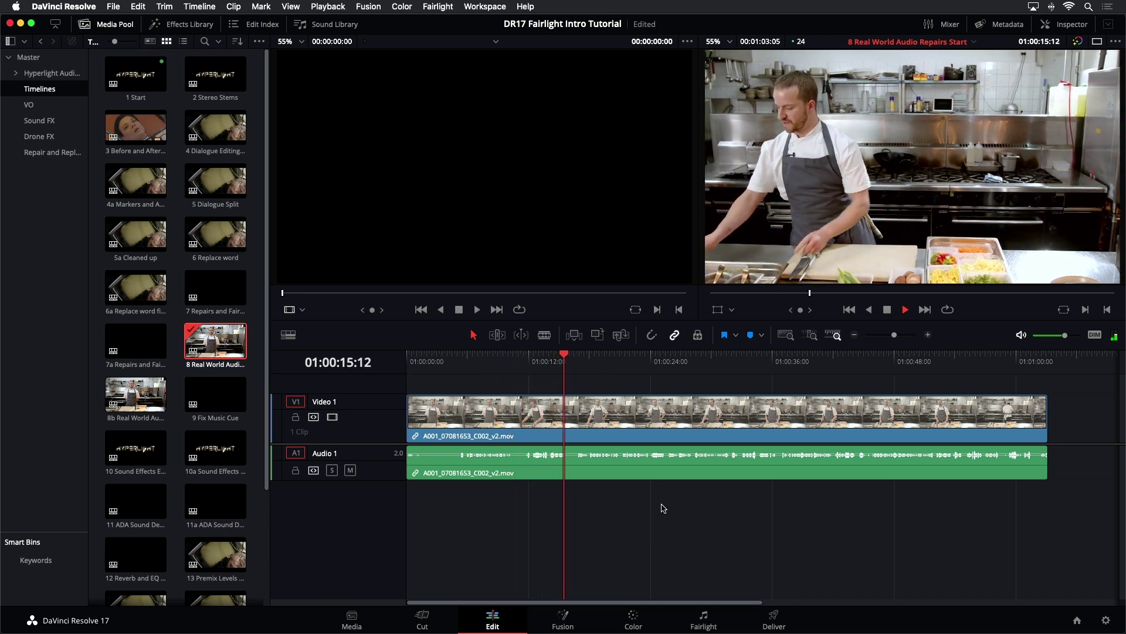
pyautogui.press('space')
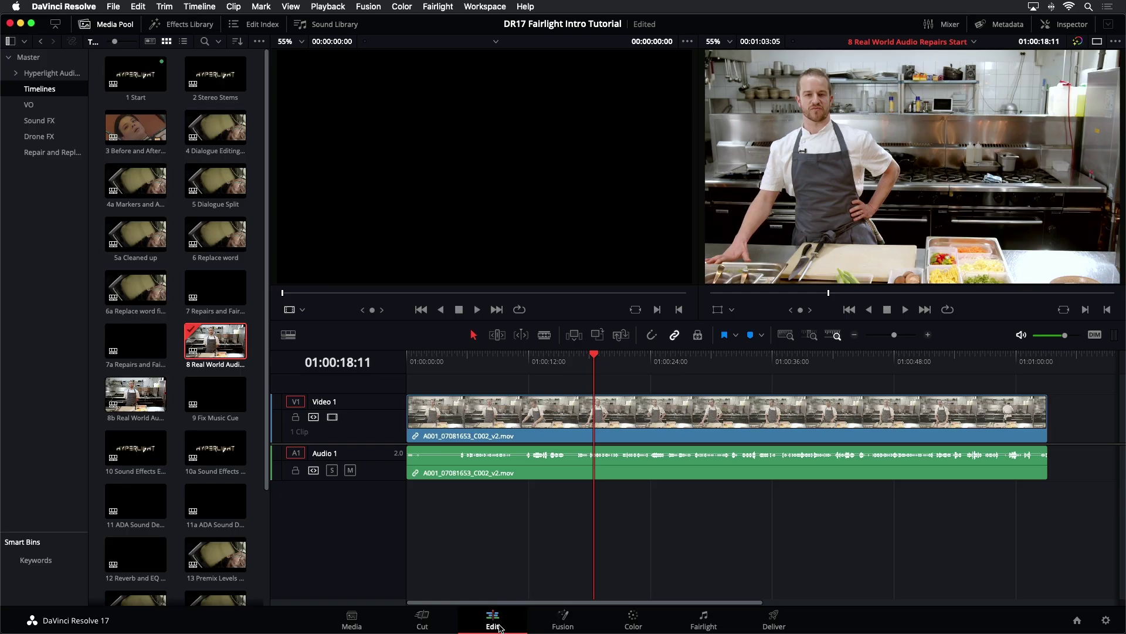
# Step: Return to the Fairlight page and select the stereo interview clip on Audio 1 in pointer selection mode
pyautogui.click(704, 618)
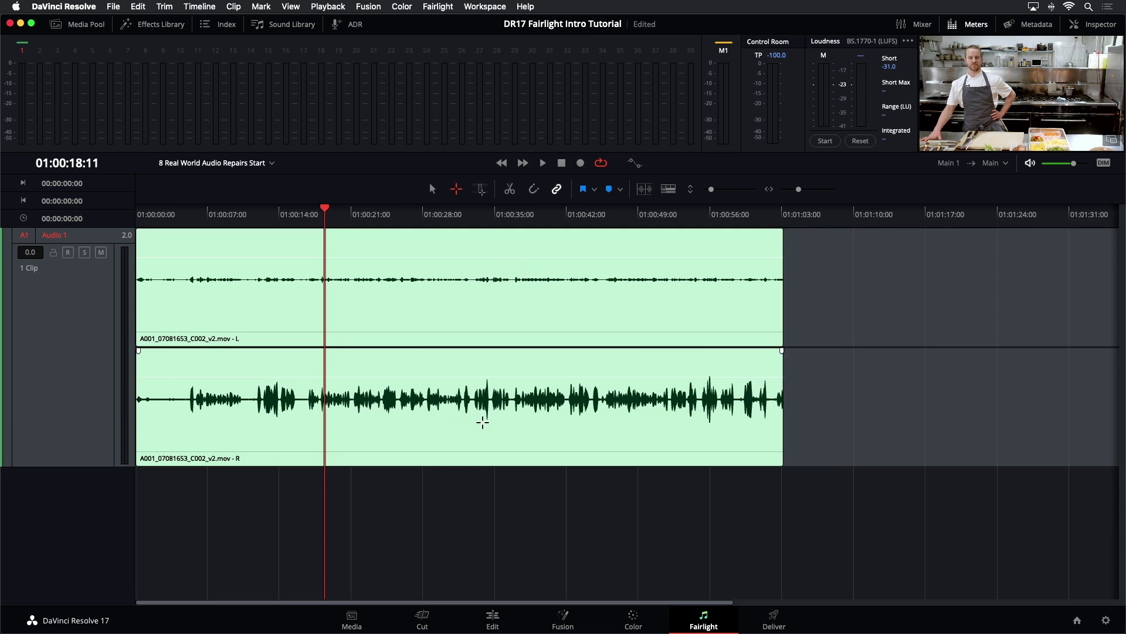
pyautogui.click(516, 322)
pyautogui.click(430, 191)
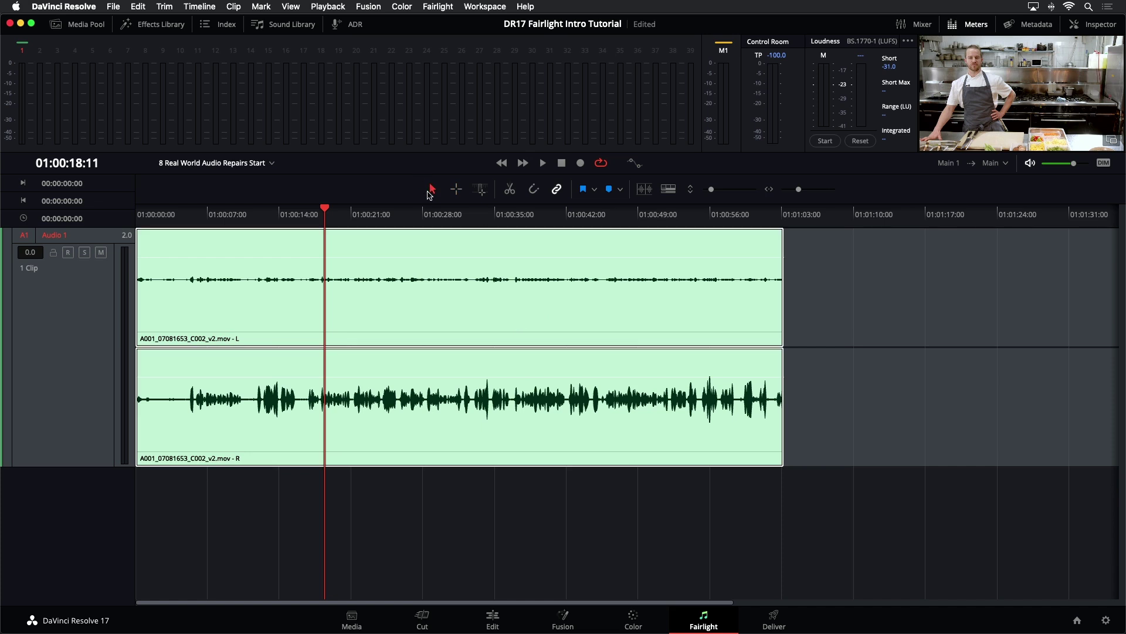
pyautogui.click(528, 342)
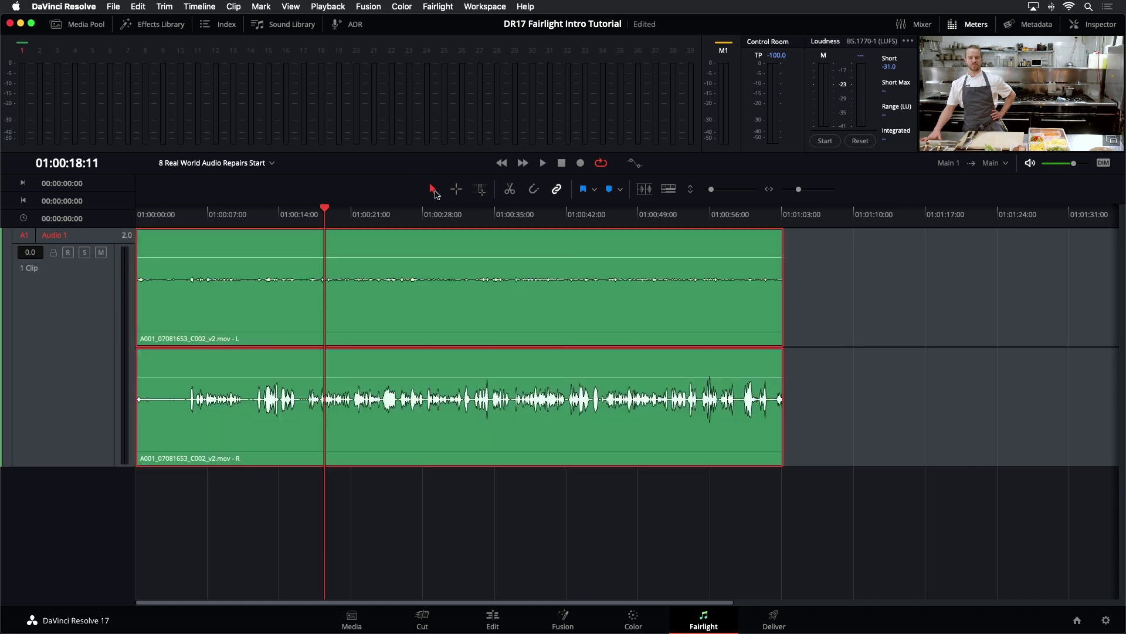
# Step: In the interview clip's attributes, change the audio format to Mono with Embedded Channel 2 as its source
pyautogui.rightClick(500, 292)
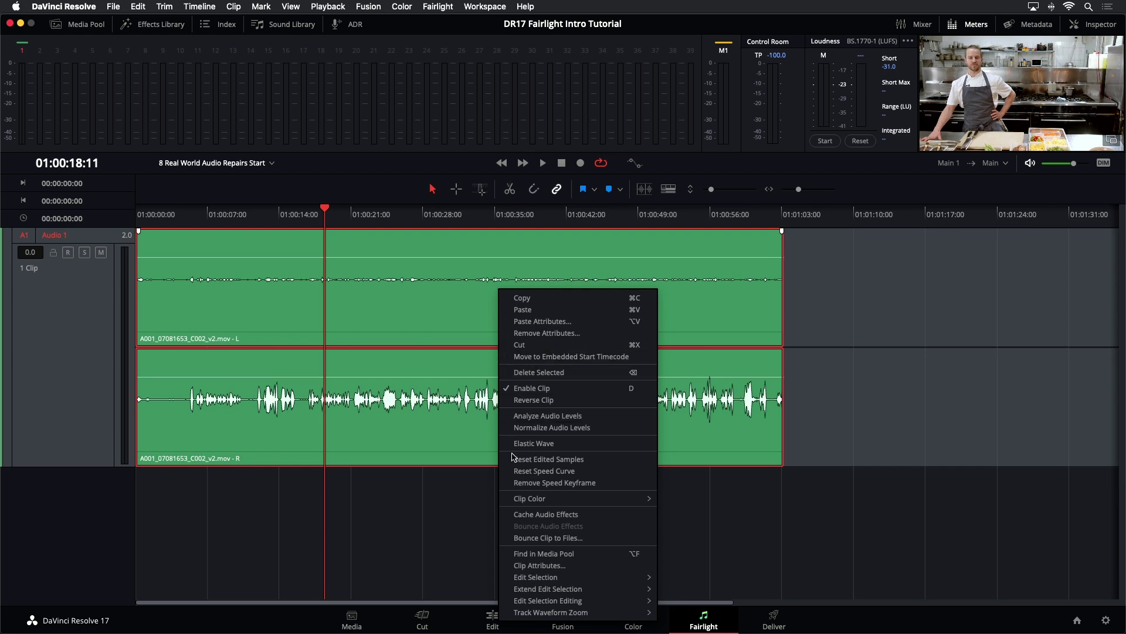
pyautogui.click(546, 565)
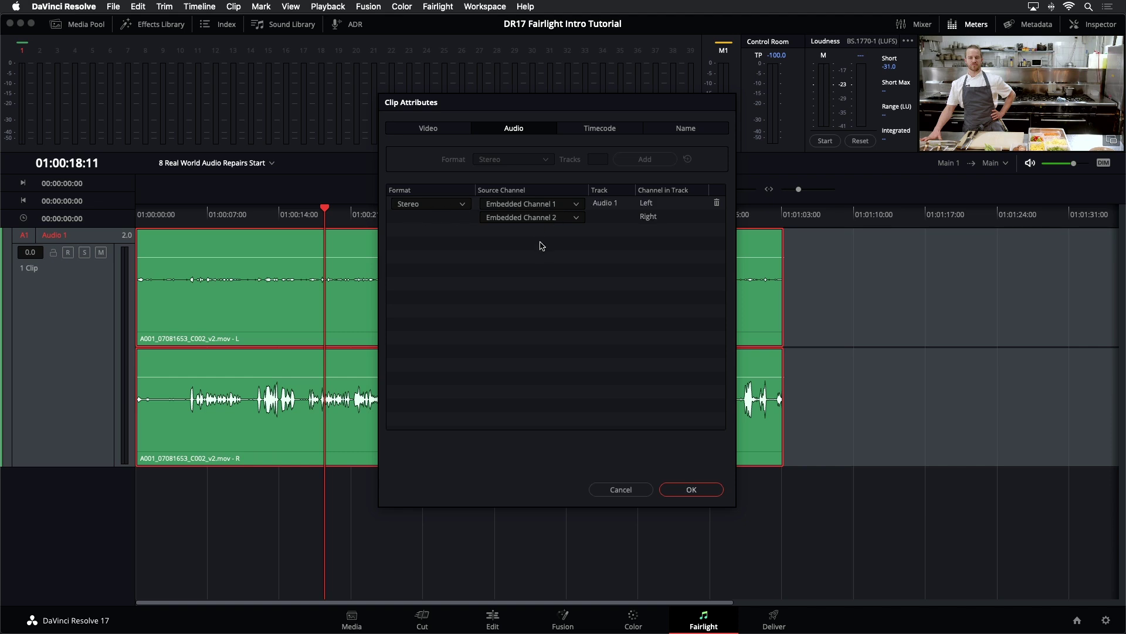
pyautogui.click(462, 204)
pyautogui.click(460, 227)
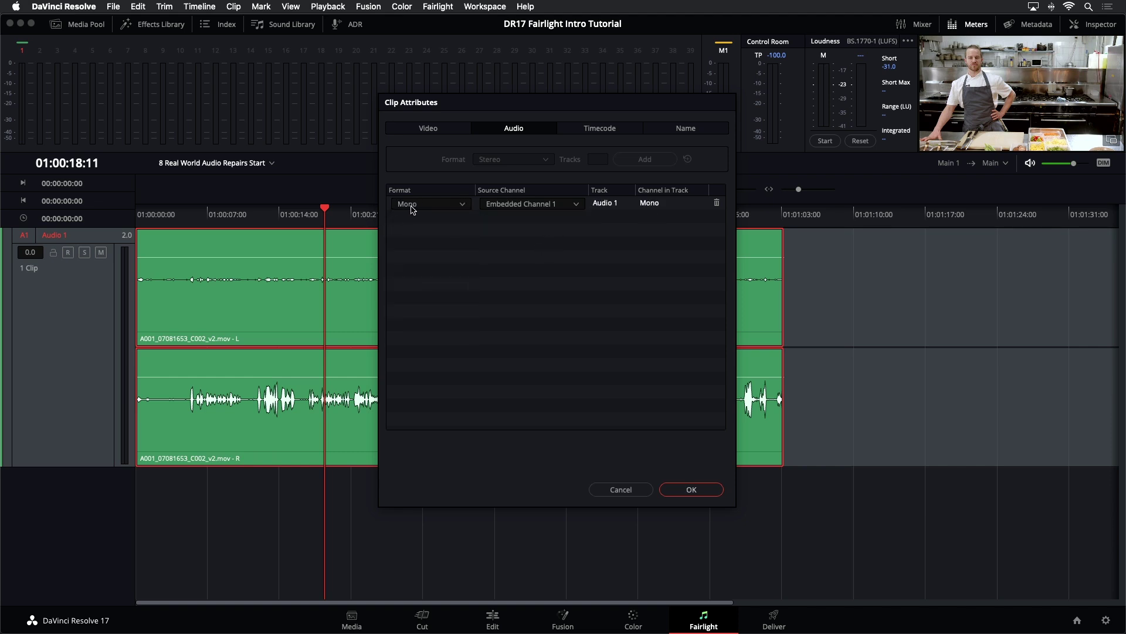
pyautogui.click(544, 205)
pyautogui.click(550, 244)
pyautogui.click(700, 497)
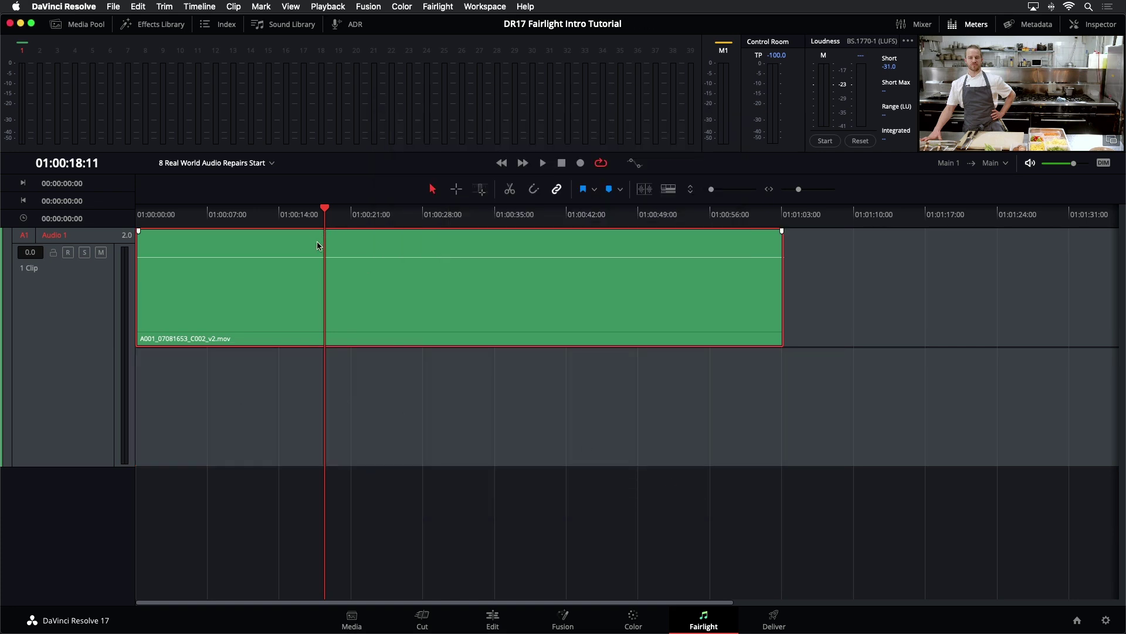
# Step: Play the converted mono clip from 01:00:20:00, then deselect it
pyautogui.click(341, 213)
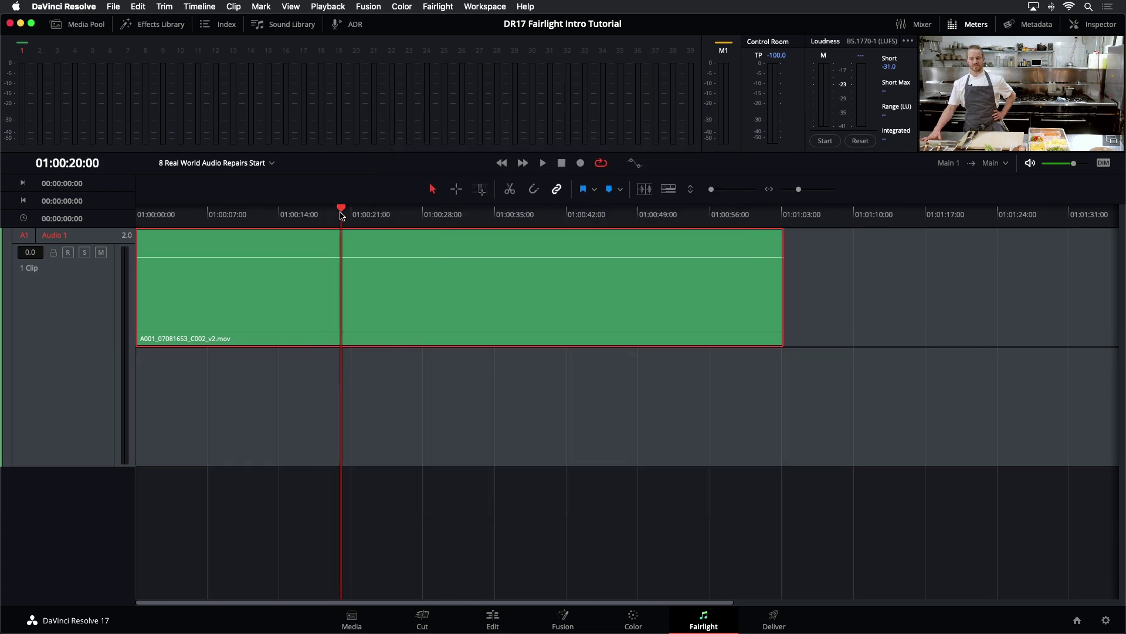
pyautogui.press('space')
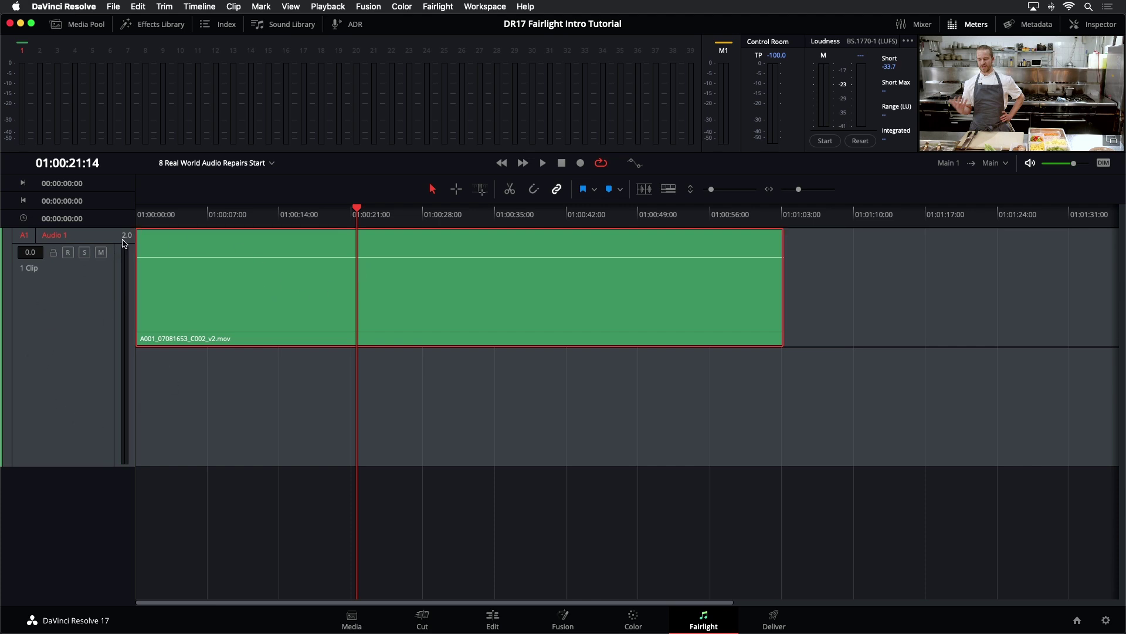
pyautogui.click(258, 440)
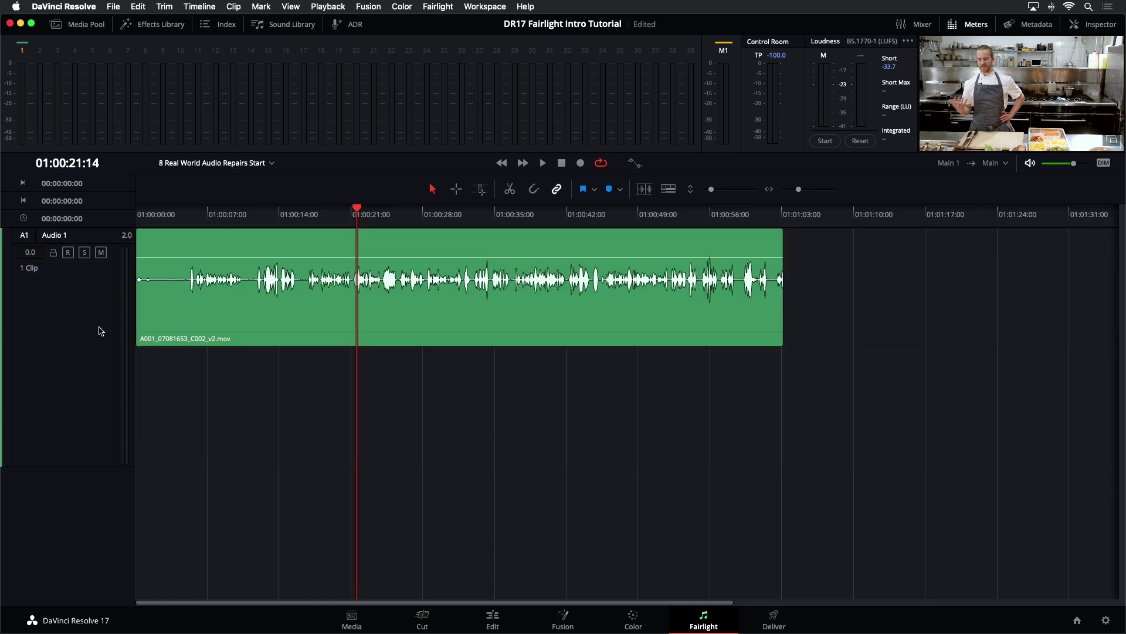
# Step: Change the Audio 1 track type to Mono and deselect the track's clip
pyautogui.rightClick(71, 313)
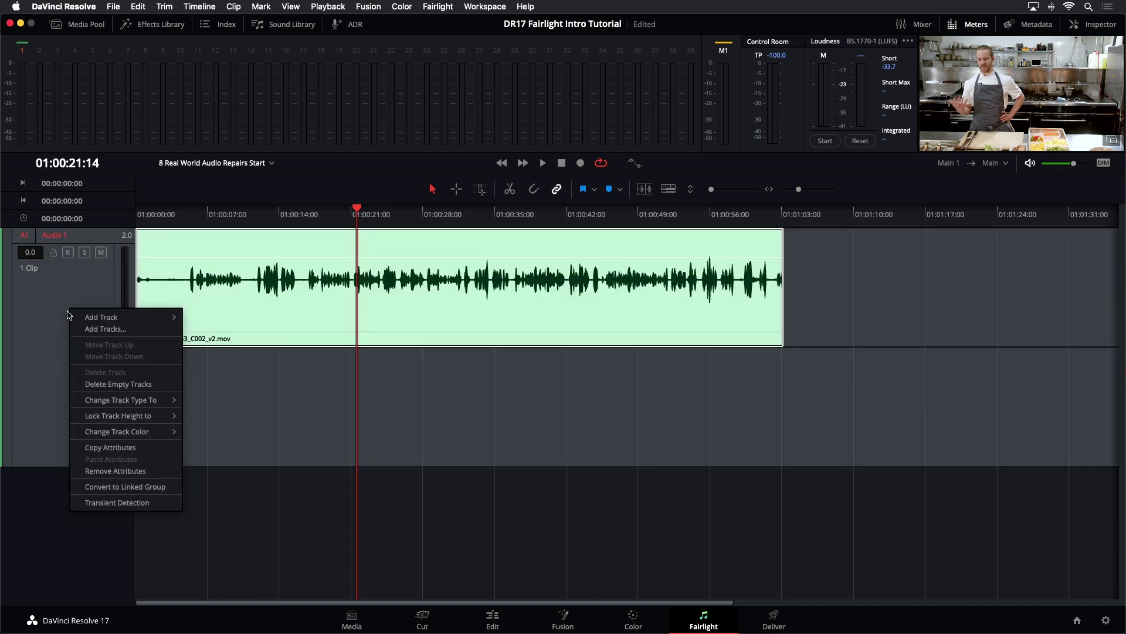
pyautogui.moveTo(92, 405)
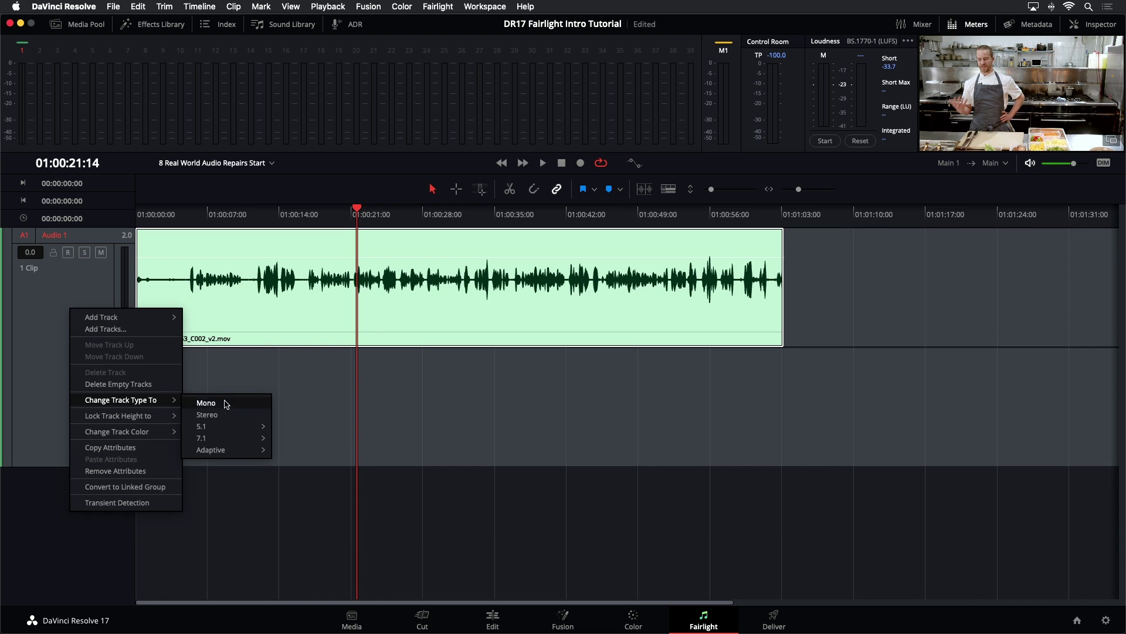
pyautogui.click(207, 403)
pyautogui.click(457, 514)
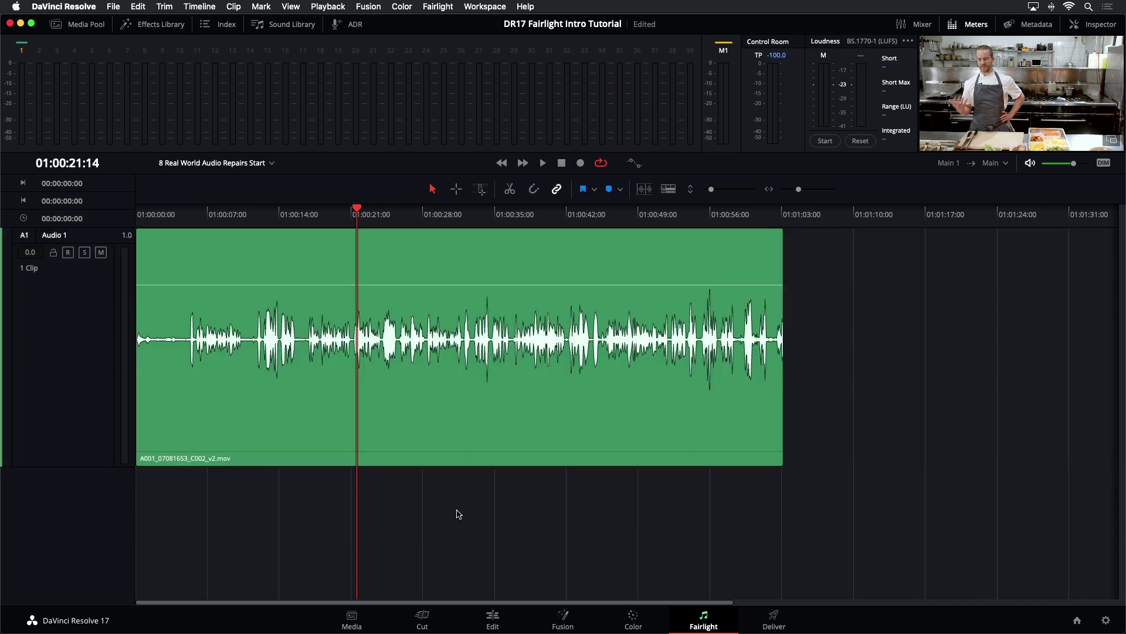
# Step: Play the mono interview dialogue from 01:00:02:03 to check its sound on the mono track
pyautogui.press('super+equal')
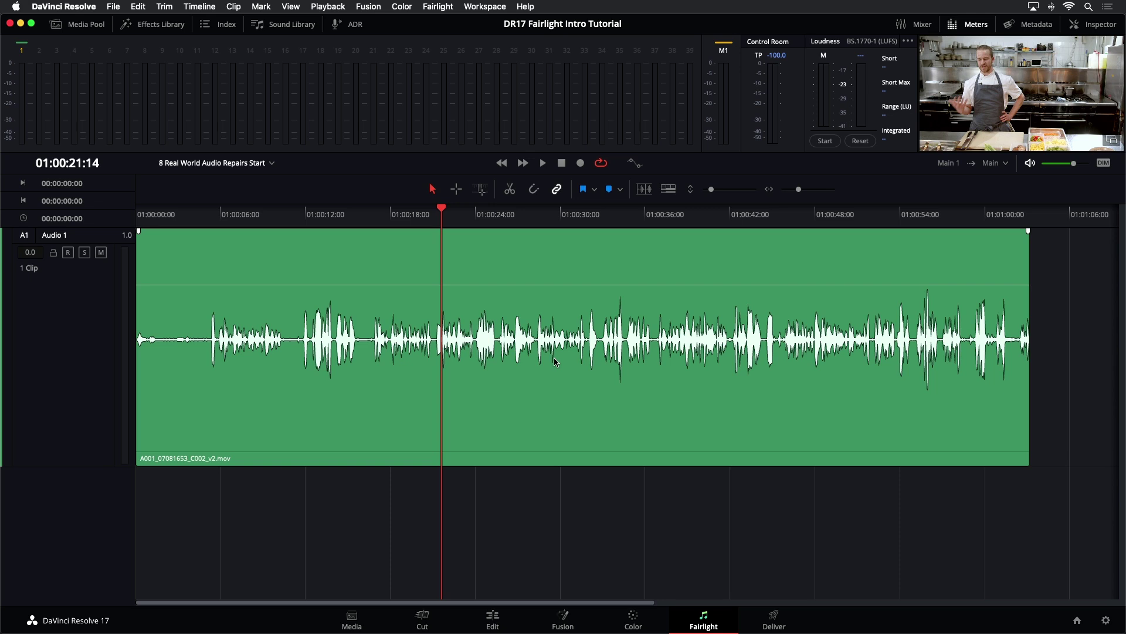
pyautogui.click(166, 216)
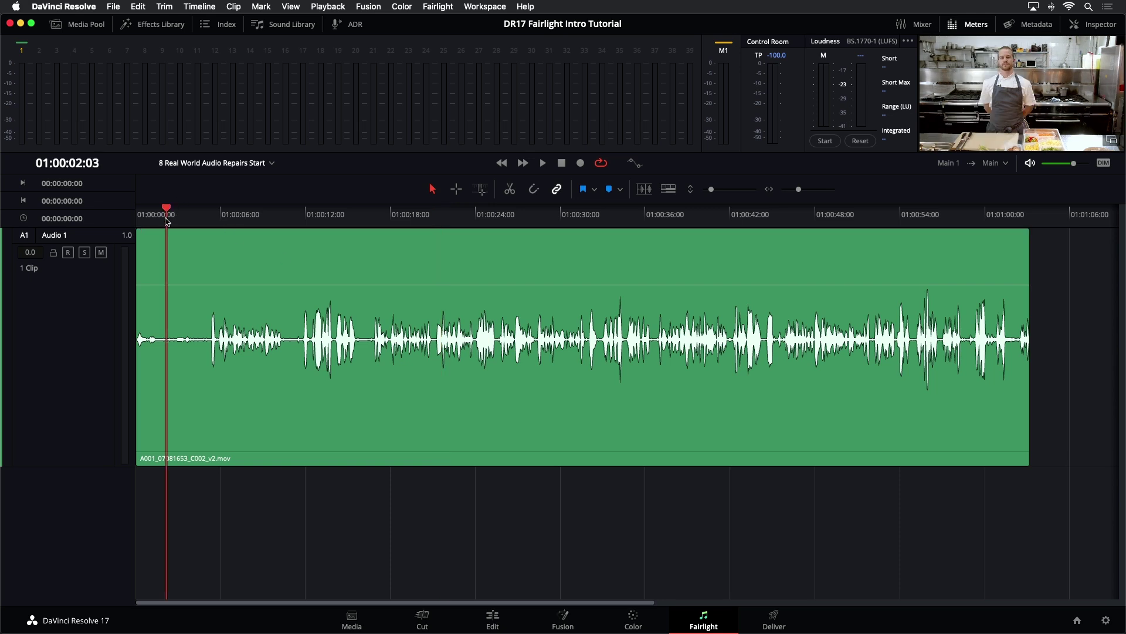
pyautogui.press('space')
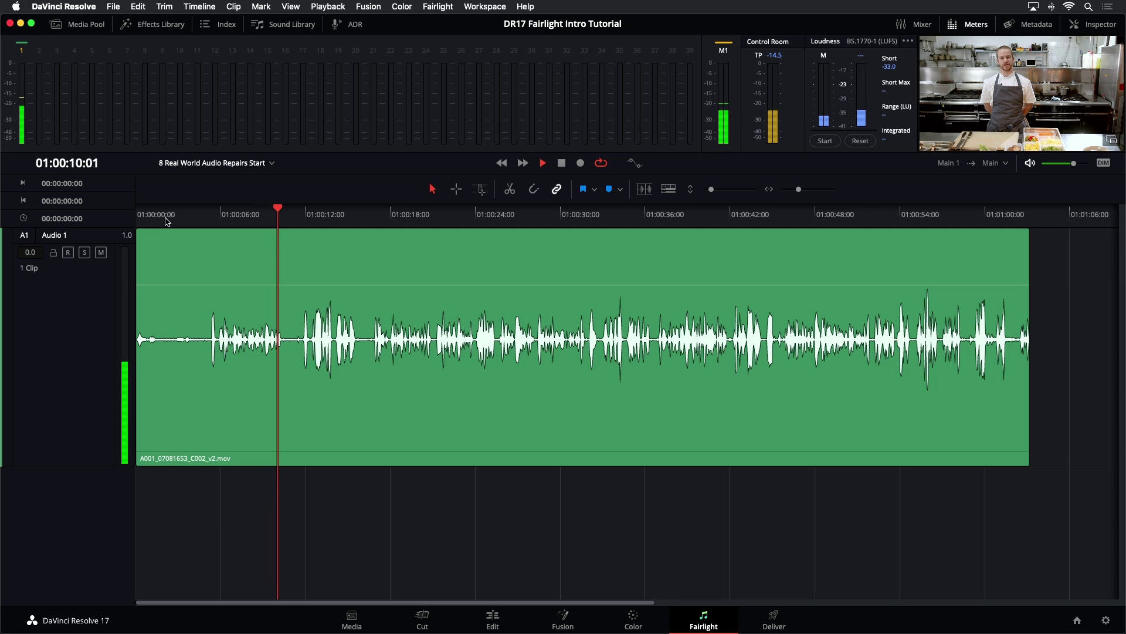
pyautogui.press('space')
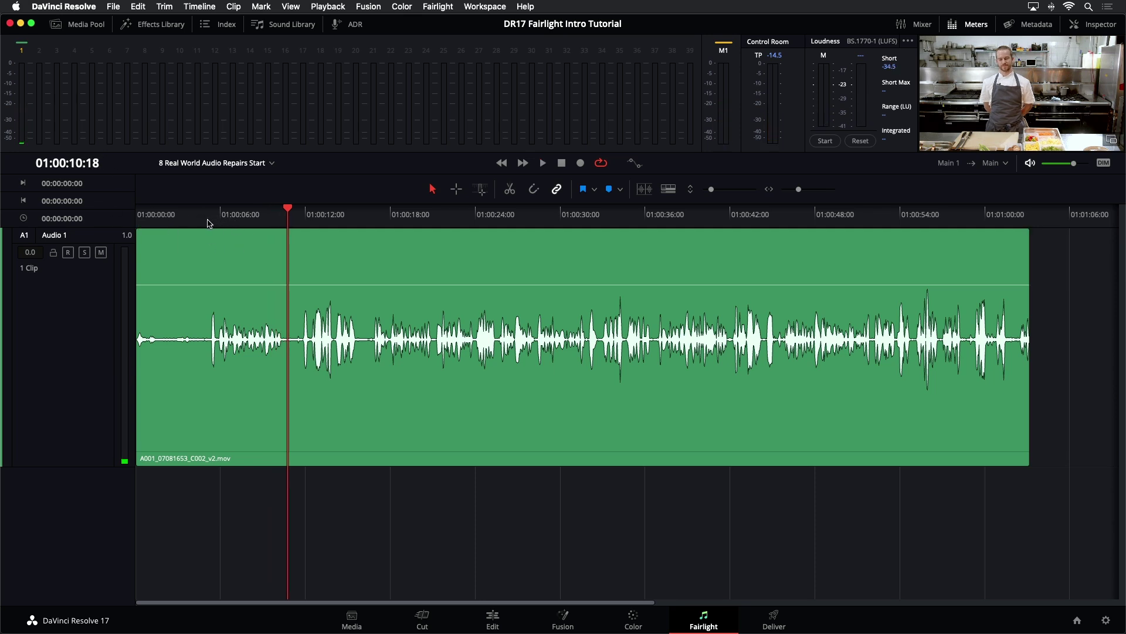
# Step: Select the range from 01:00:01:10 to 01:00:03:10 before the dialogue in the interview clip and play it
pyautogui.click(174, 217)
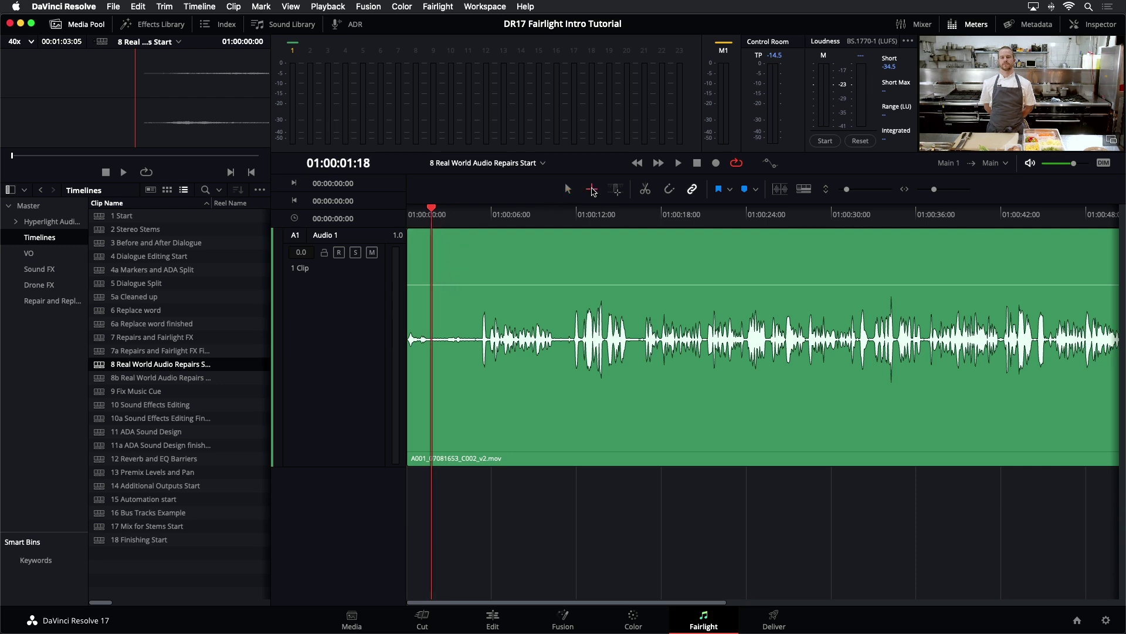
pyautogui.moveTo(455, 265); pyautogui.dragTo(427, 269)
pyautogui.press('space')
pyautogui.press('space')
# Step: Raise the interview clip's volume level to amplify its background noise, and listen to the selected range
pyautogui.moveTo(461, 284); pyautogui.dragTo(462, 248)
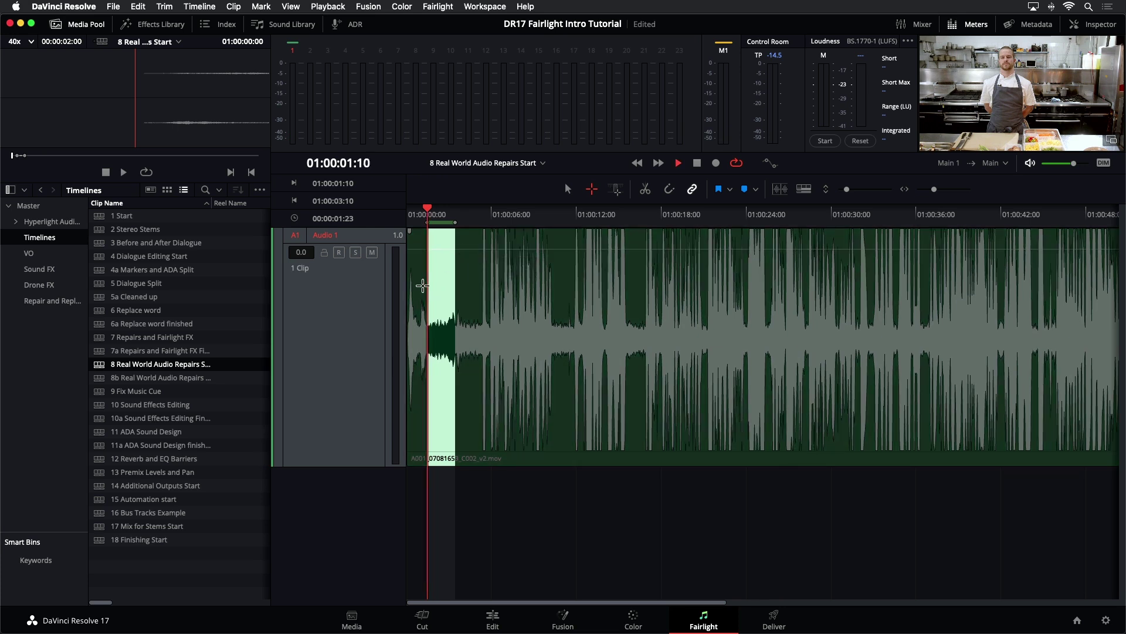
pyautogui.press('space')
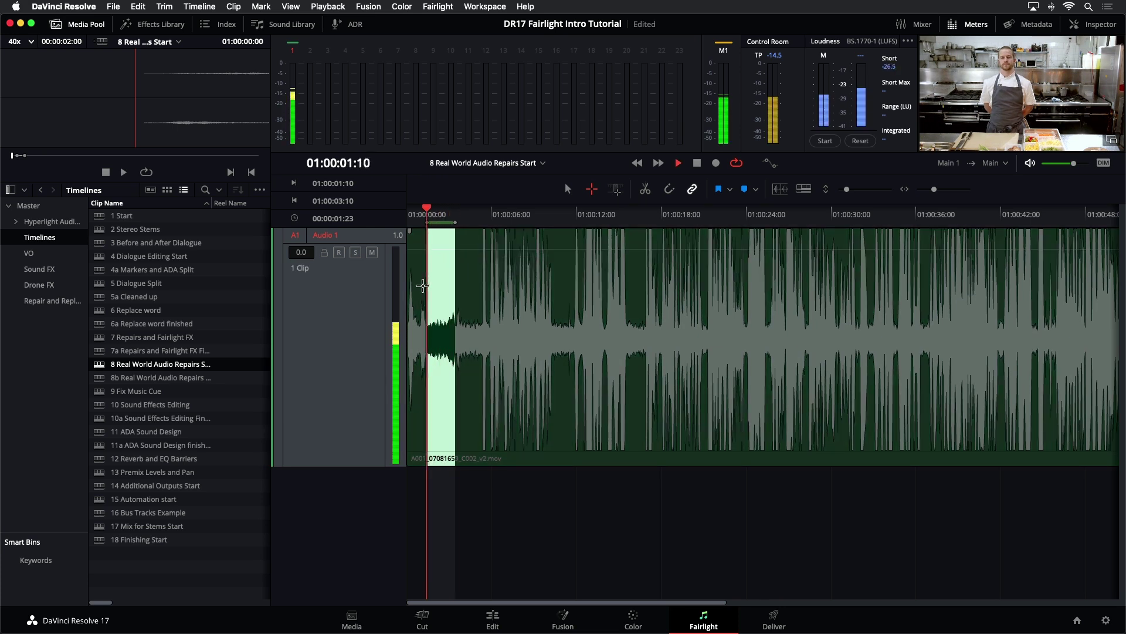
pyautogui.press('space')
# Step: Move the start of the selected range to 01:00:02:10 and listen to the shortened range
pyautogui.moveTo(437, 215); pyautogui.dragTo(442, 211)
pyautogui.press('i')
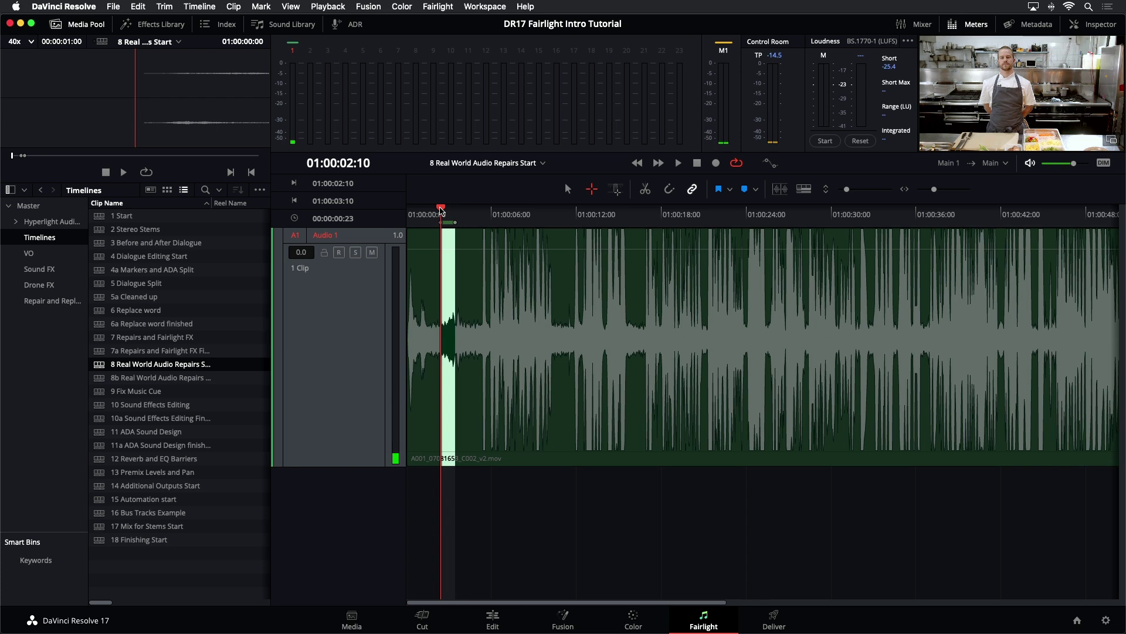
pyautogui.press('space')
pyautogui.press('space')
# Step: Select the steady noise just before the first words, from 01:00:04:01 to 01:00:05:06, and play it as a loop
pyautogui.press('super+equal')
pyautogui.press('super+equal')
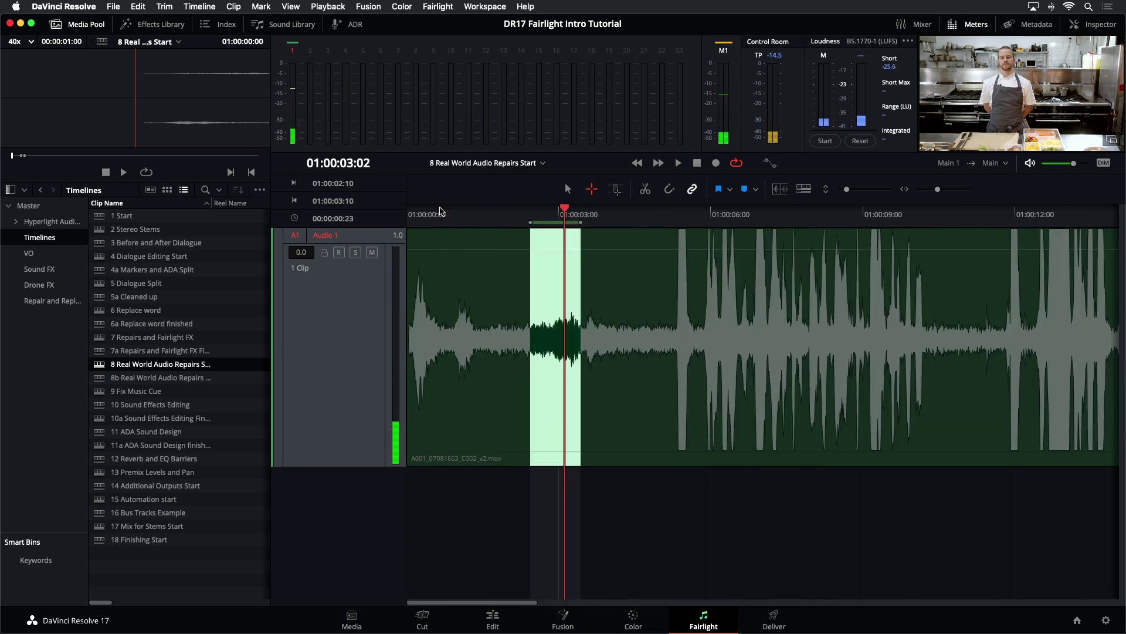
pyautogui.moveTo(614, 277); pyautogui.dragTo(673, 279)
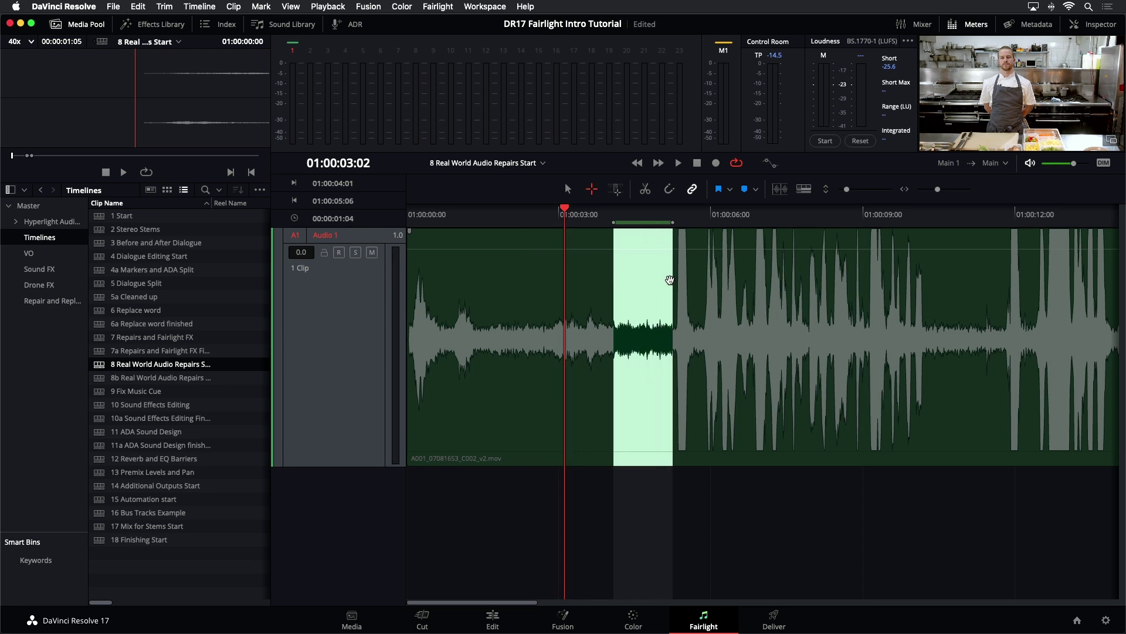
pyautogui.hotkey('alt', '/')
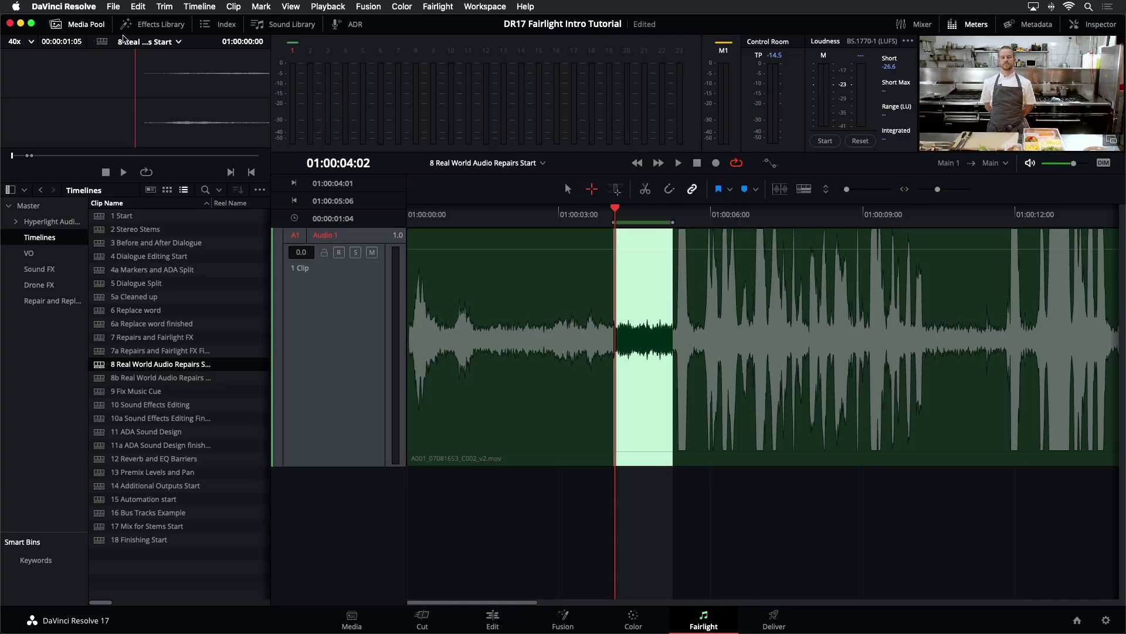
# Step: Show the Effects Library in place of the Media Pool and apply the De-Hummer effect to the interview clip
pyautogui.click(81, 27)
pyautogui.click(141, 27)
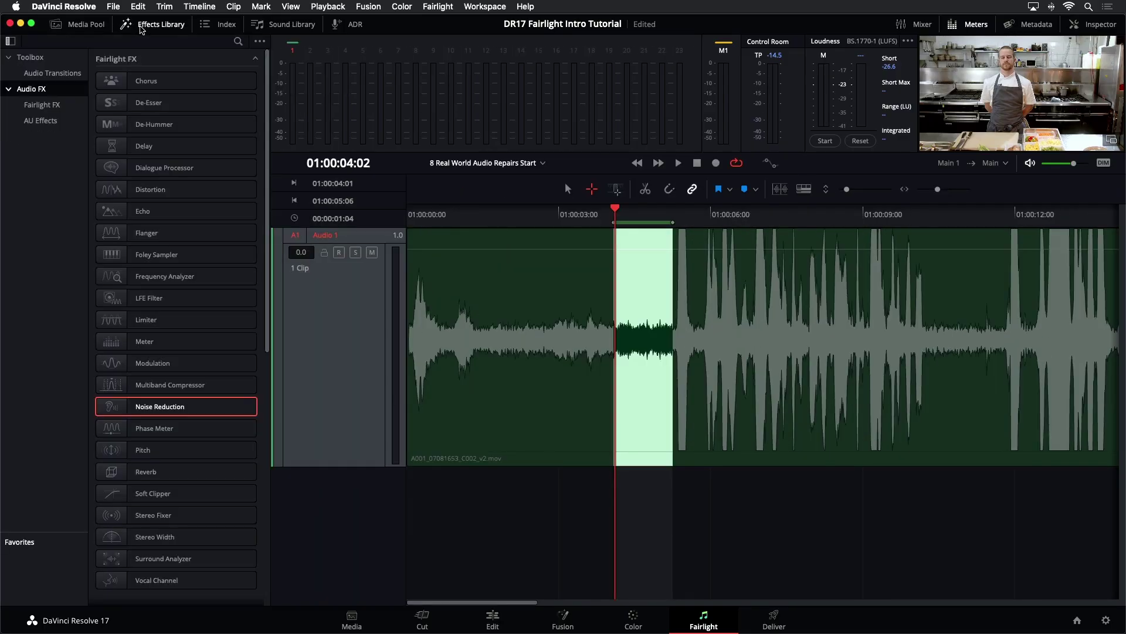
pyautogui.click(81, 25)
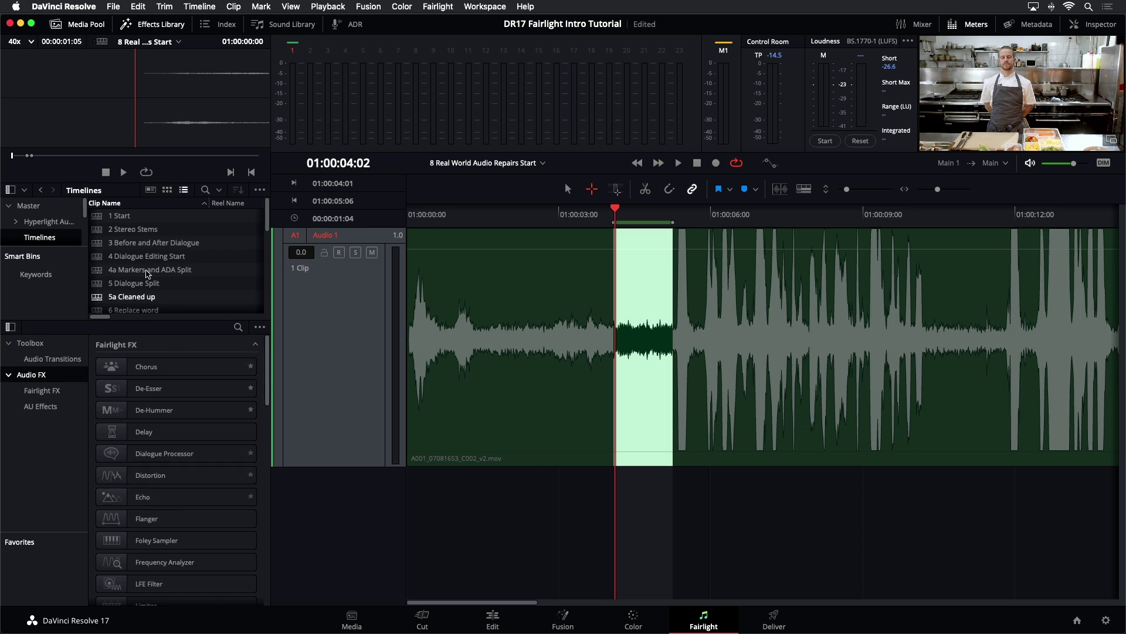
pyautogui.click(88, 26)
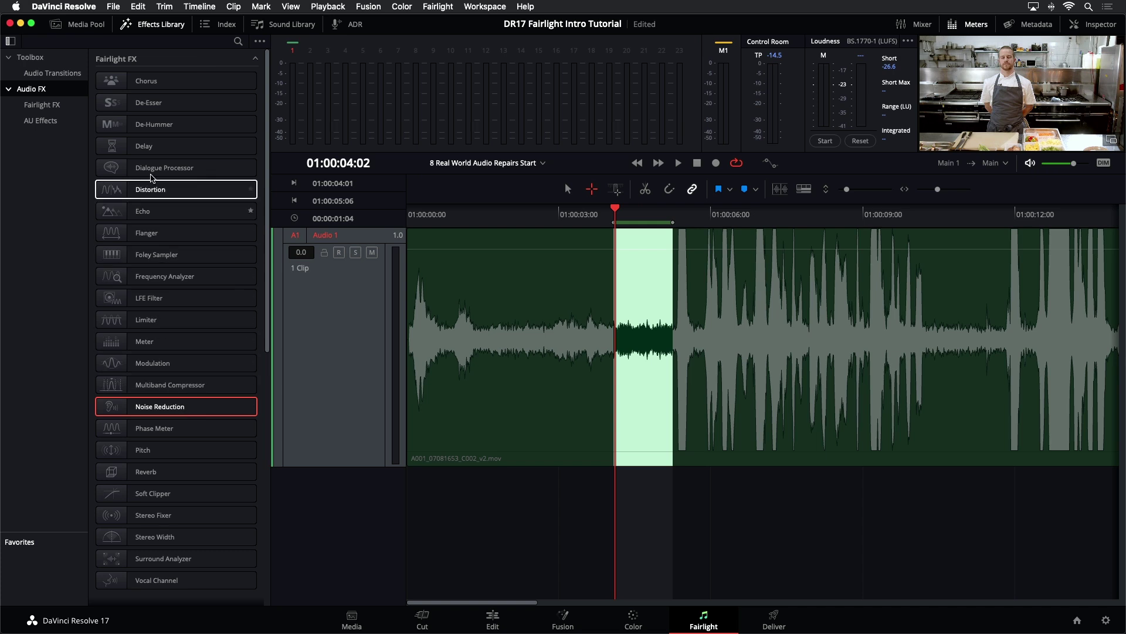
pyautogui.click(156, 132)
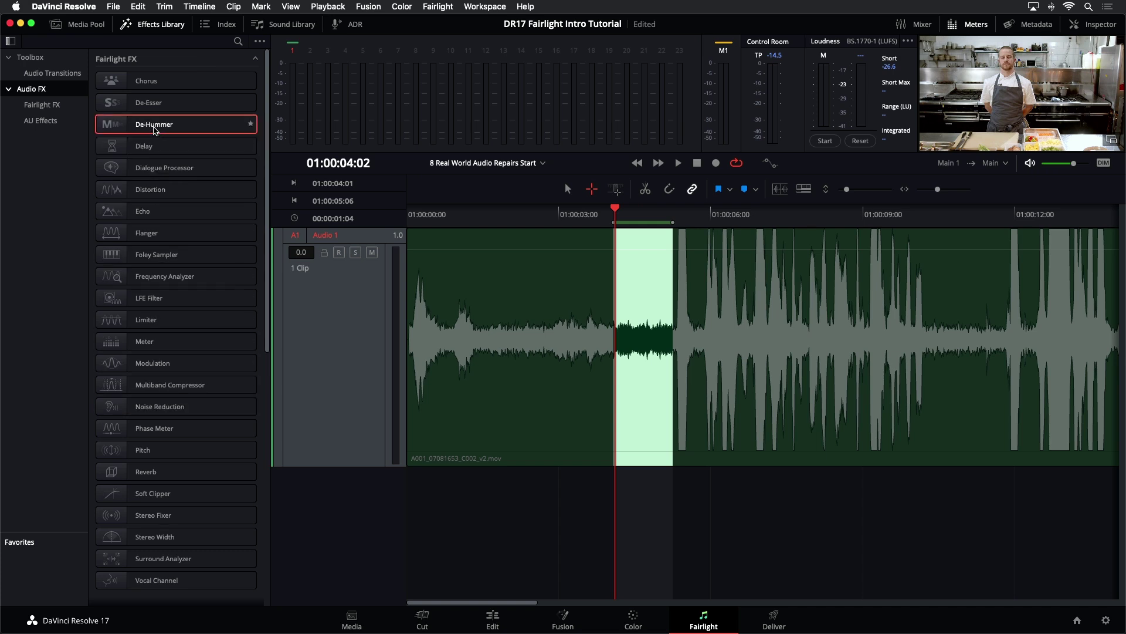
pyautogui.moveTo(157, 131); pyautogui.dragTo(475, 337)
pyautogui.moveTo(496, 162); pyautogui.dragTo(811, 205)
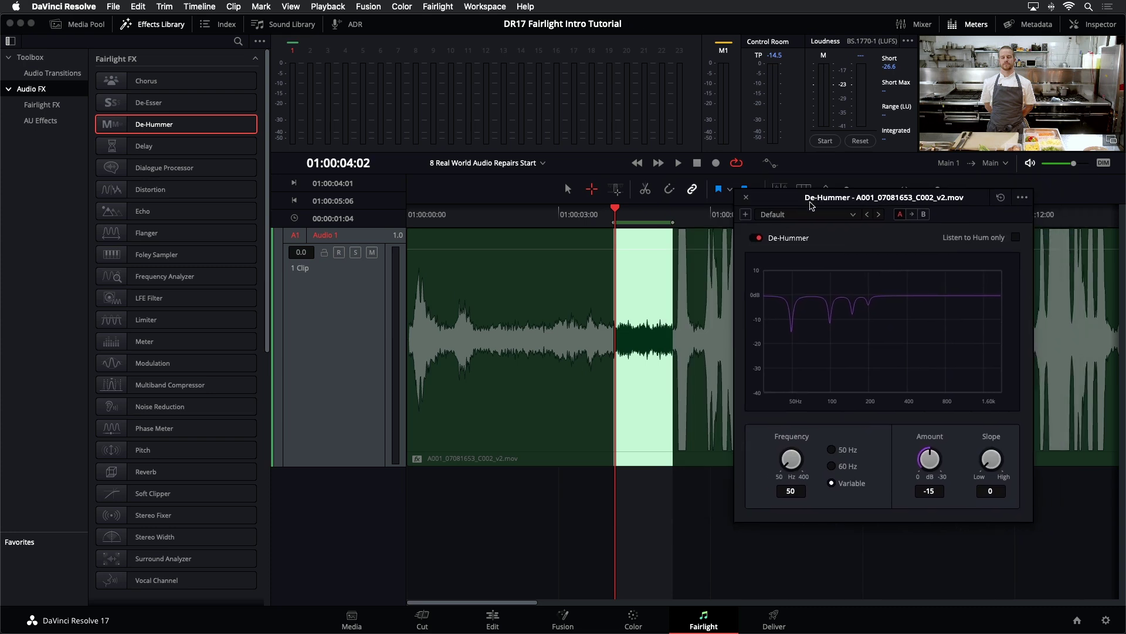
# Step: Listen to the selected noise with the default De-Hummer settings and set its Amount to -30 dB
pyautogui.press('space')
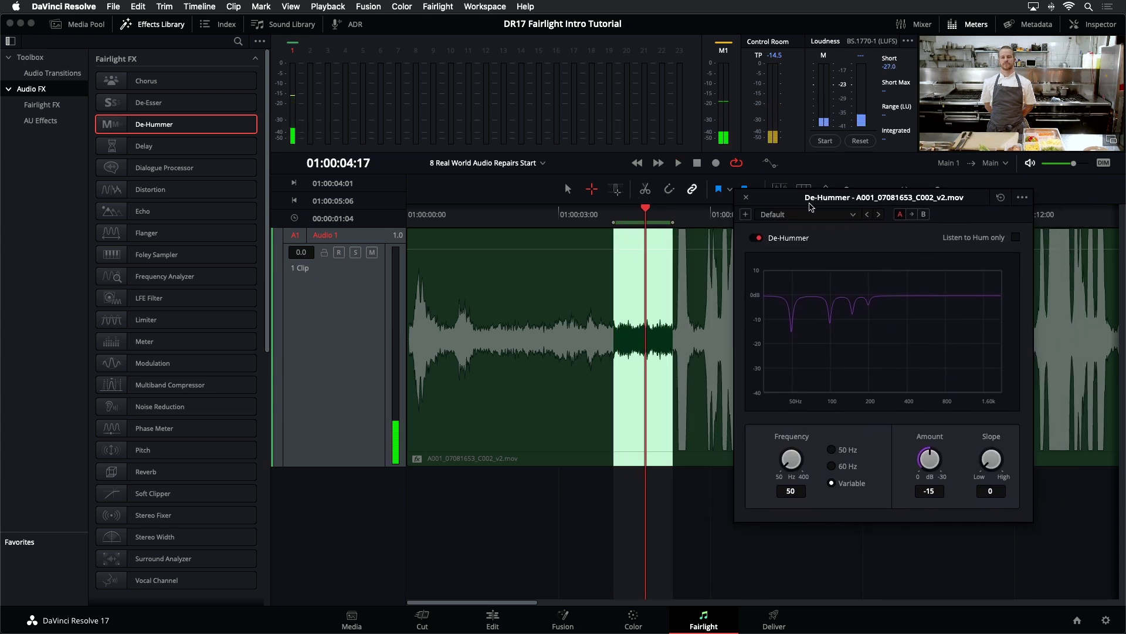
pyautogui.press('space')
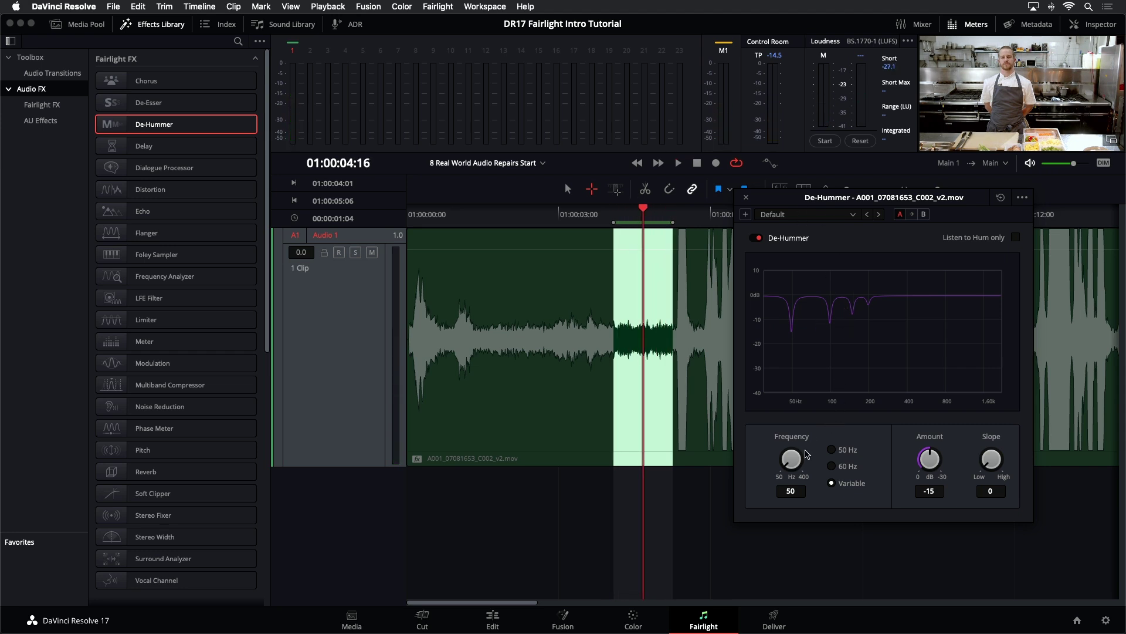
pyautogui.moveTo(788, 465)
pyautogui.mouseDown()
pyautogui.moveTo(806, 455)
pyautogui.moveTo(782, 475)
pyautogui.mouseUp()
pyautogui.moveTo(932, 450); pyautogui.dragTo(938, 431)
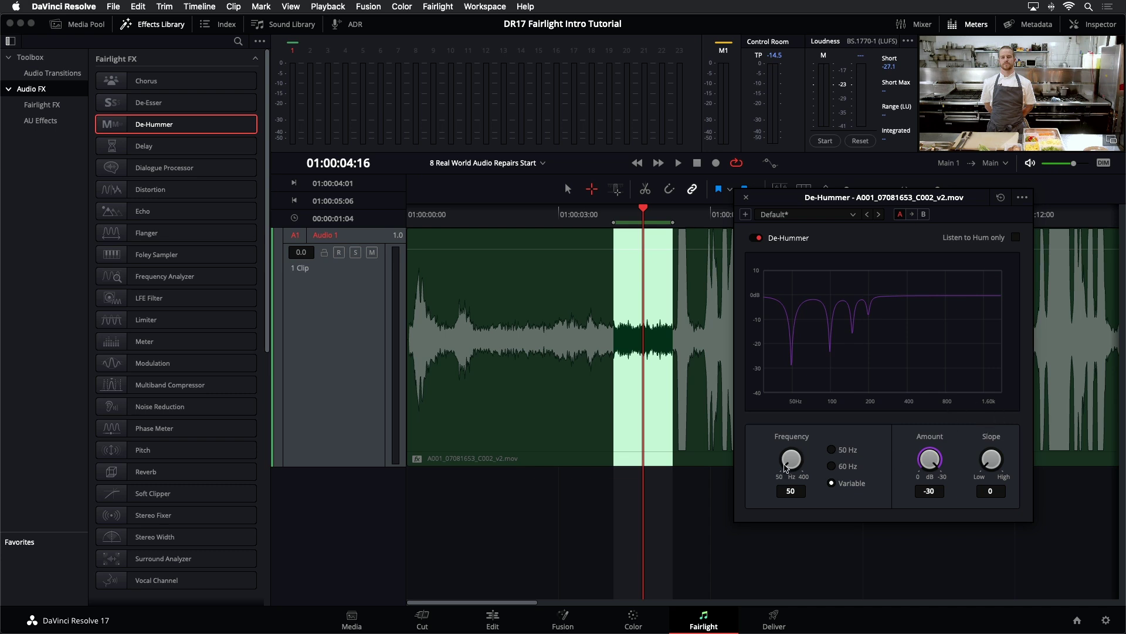
# Step: Tune the De-Hummer Frequency to 103 Hz while listening to the selected noise
pyautogui.press('space')
pyautogui.moveTo(786, 468); pyautogui.dragTo(851, 418)
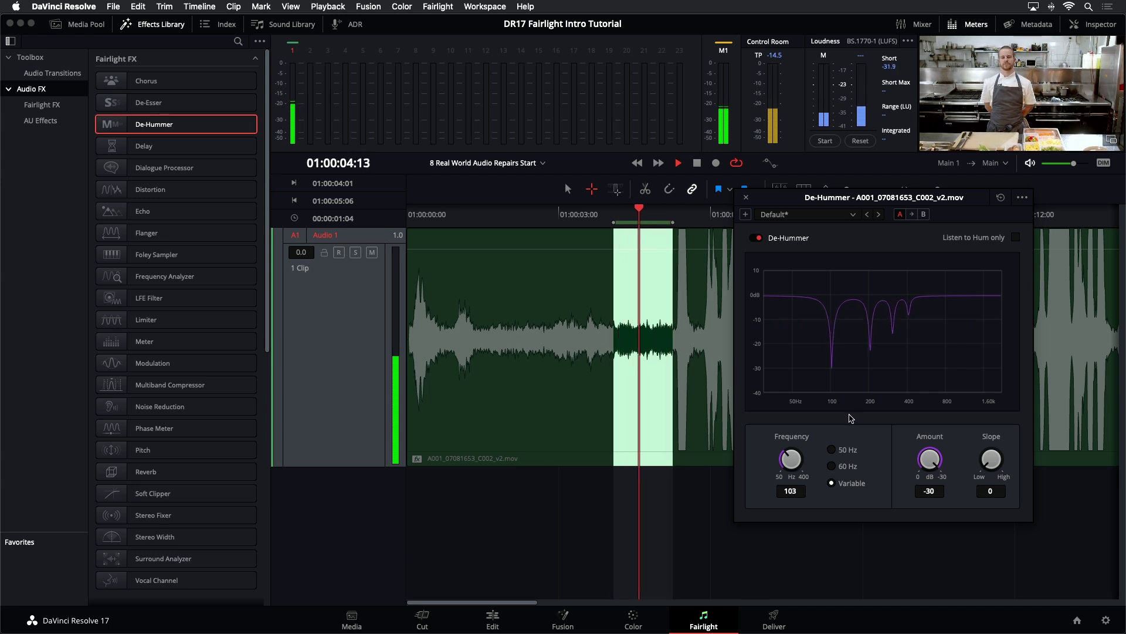
pyautogui.press('space')
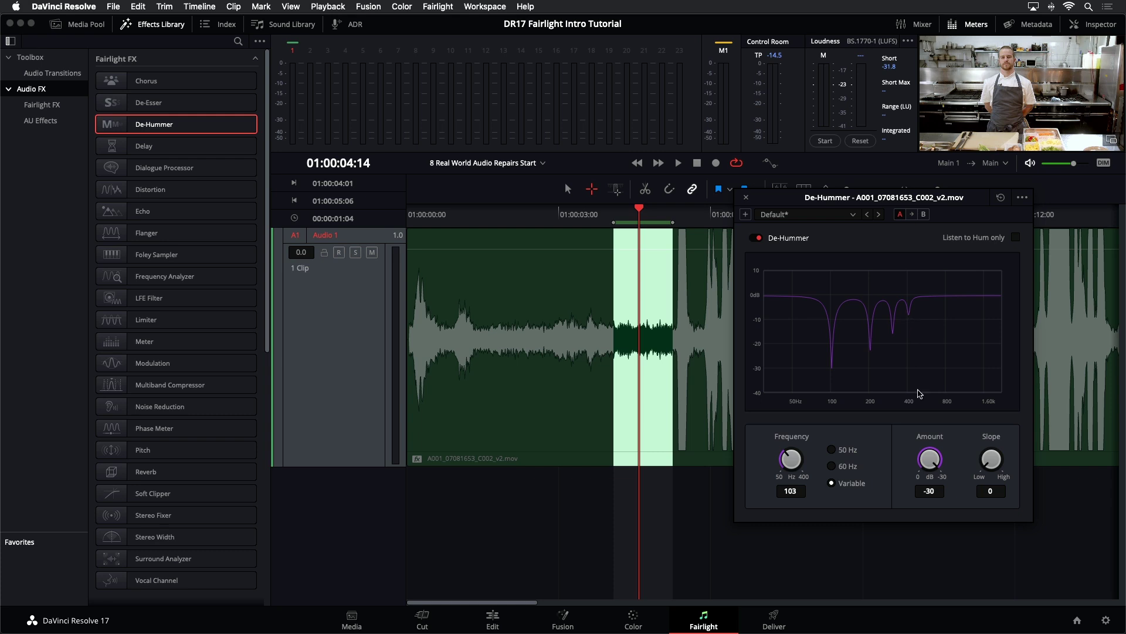
# Step: Set the De-Hummer Slope to 1 and its Amount to -22.5 dB while listening, and close the effect
pyautogui.moveTo(976, 464); pyautogui.dragTo(1030, 449)
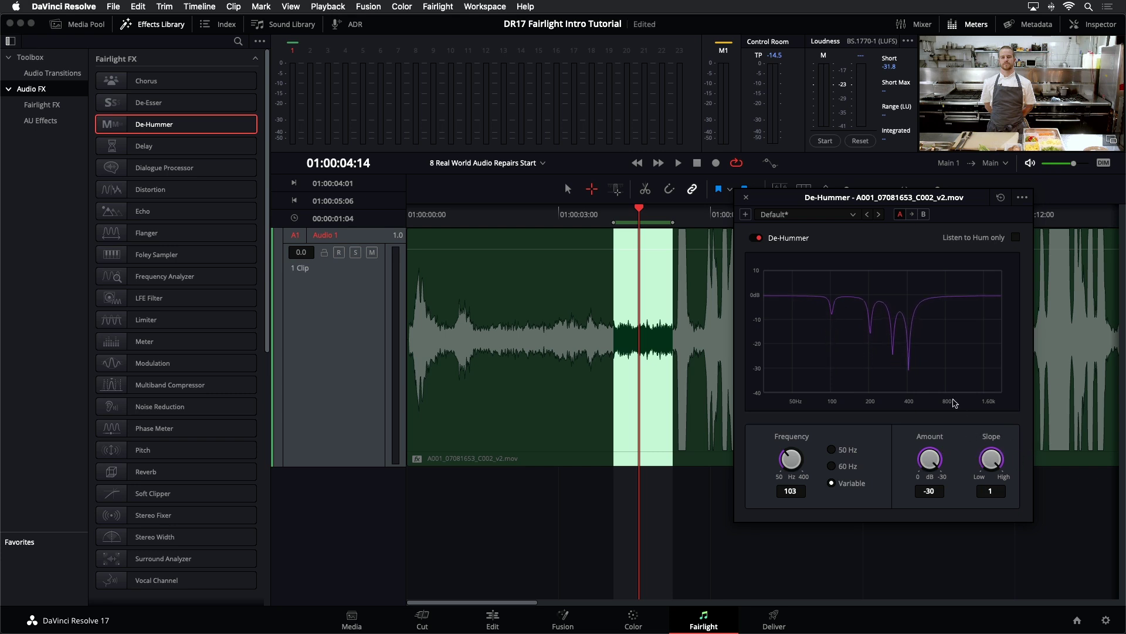
pyautogui.press('space')
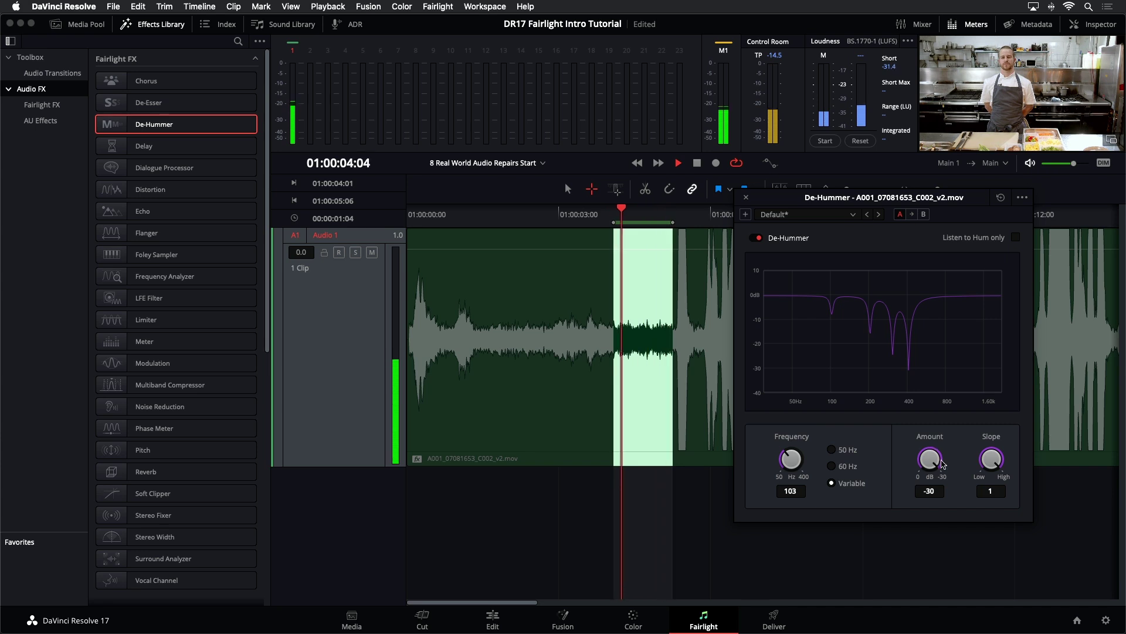
pyautogui.moveTo(931, 464); pyautogui.dragTo(927, 458)
pyautogui.press('space')
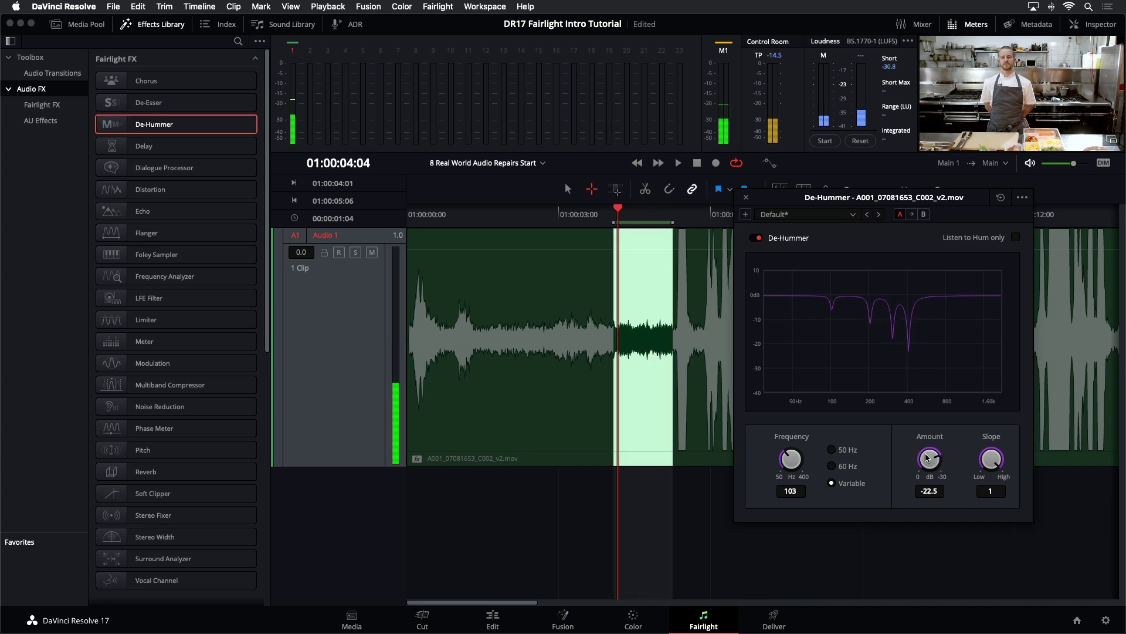
pyautogui.click(746, 199)
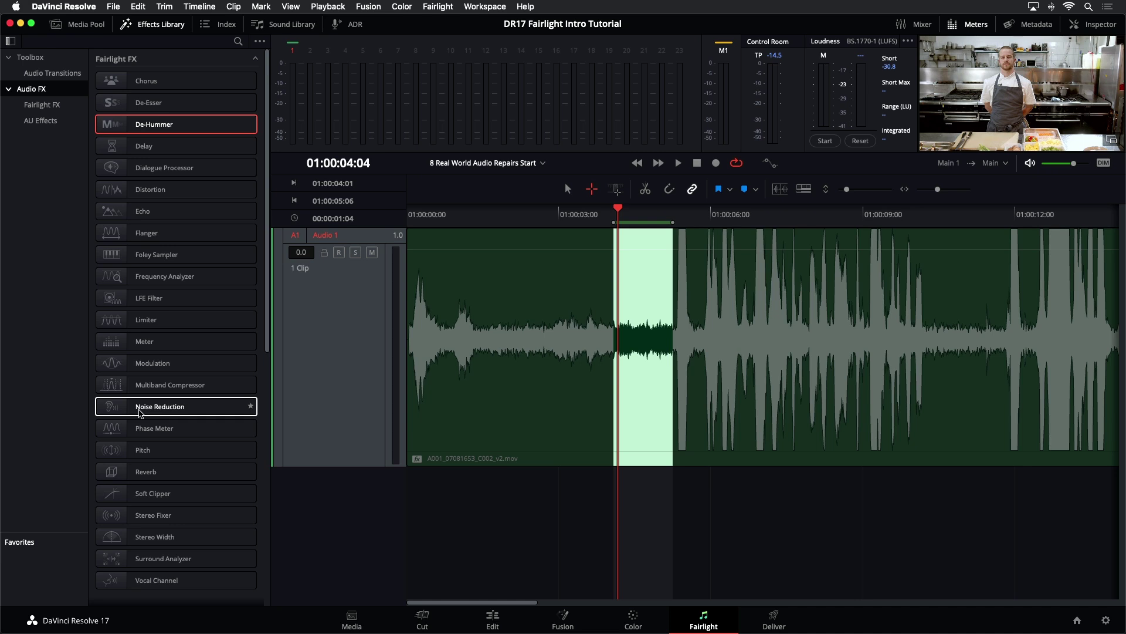
# Step: Add the Noise Reduction effect to the whole interview clip with default settings and lower the clip's volume back to its original level
pyautogui.click(393, 418)
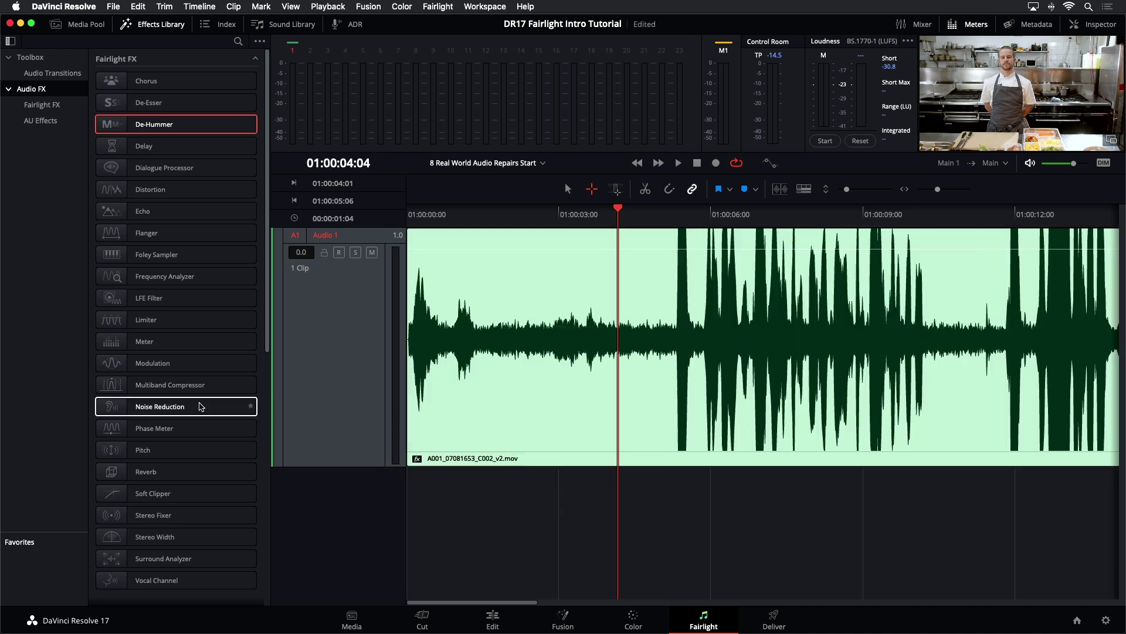
pyautogui.moveTo(174, 416); pyautogui.dragTo(512, 374)
pyautogui.moveTo(804, 249); pyautogui.dragTo(804, 249)
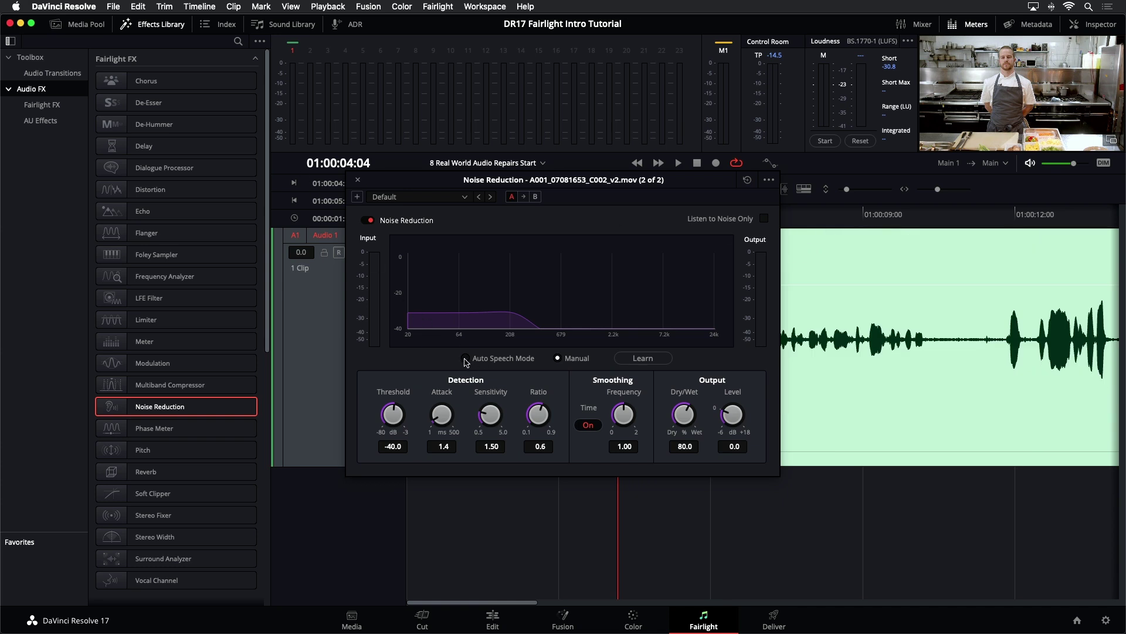
pyautogui.click(358, 181)
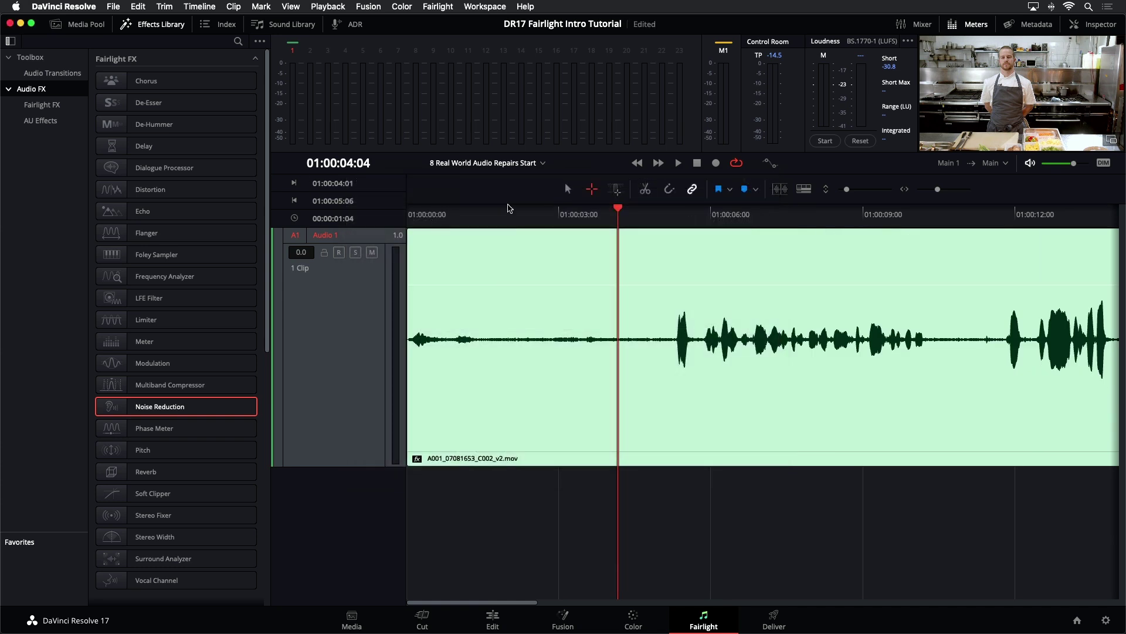
# Step: Fit the whole interview clip in view and play it from 01:00:04:04 with both repair effects applied
pyautogui.hotkey('shift', 'z')
pyautogui.press('space')
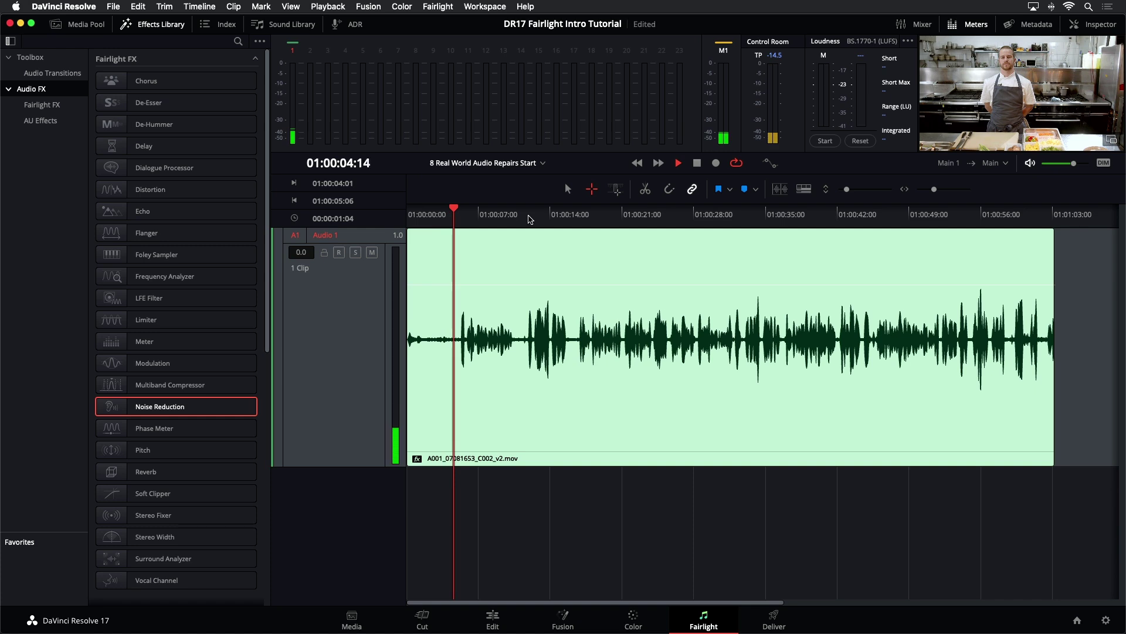